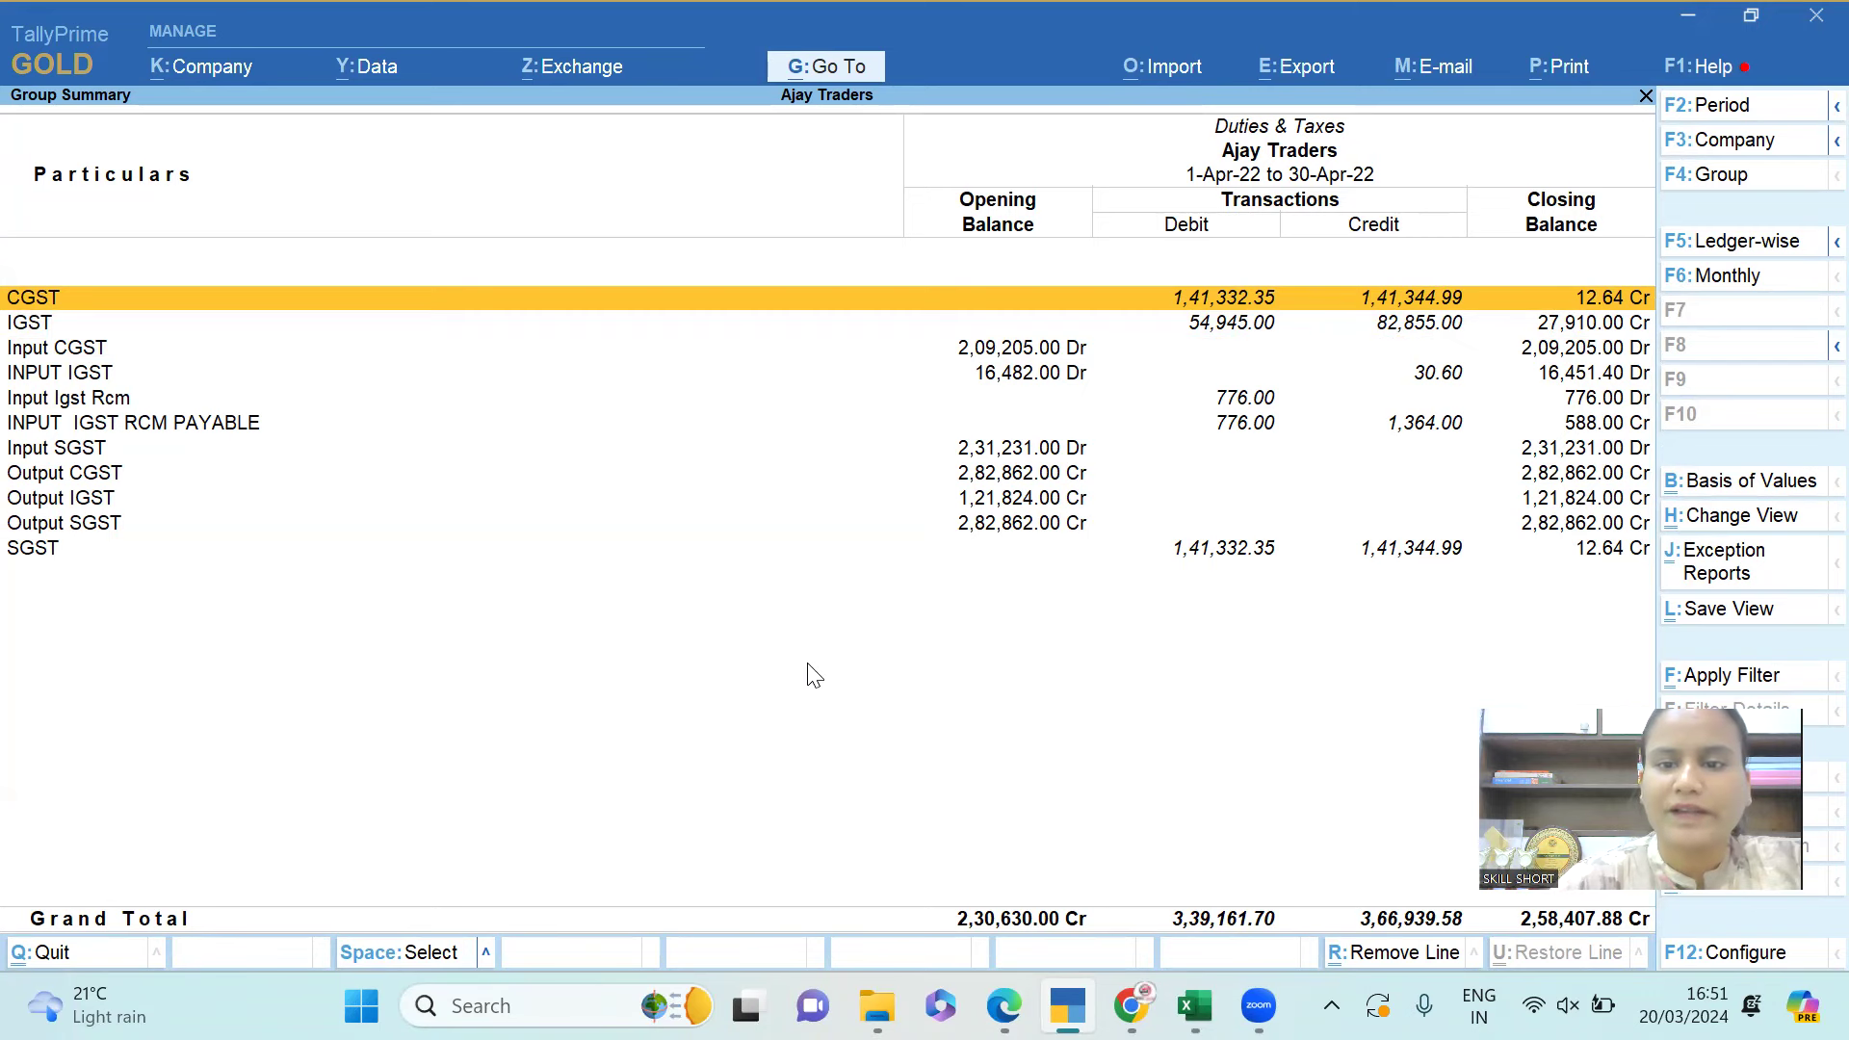
Switch to Excel and compare the outward taxable supplies amounts on Sheet1 with the Duties & Taxes ledgers in TallyPrime.
mouse_move(1067, 1006)
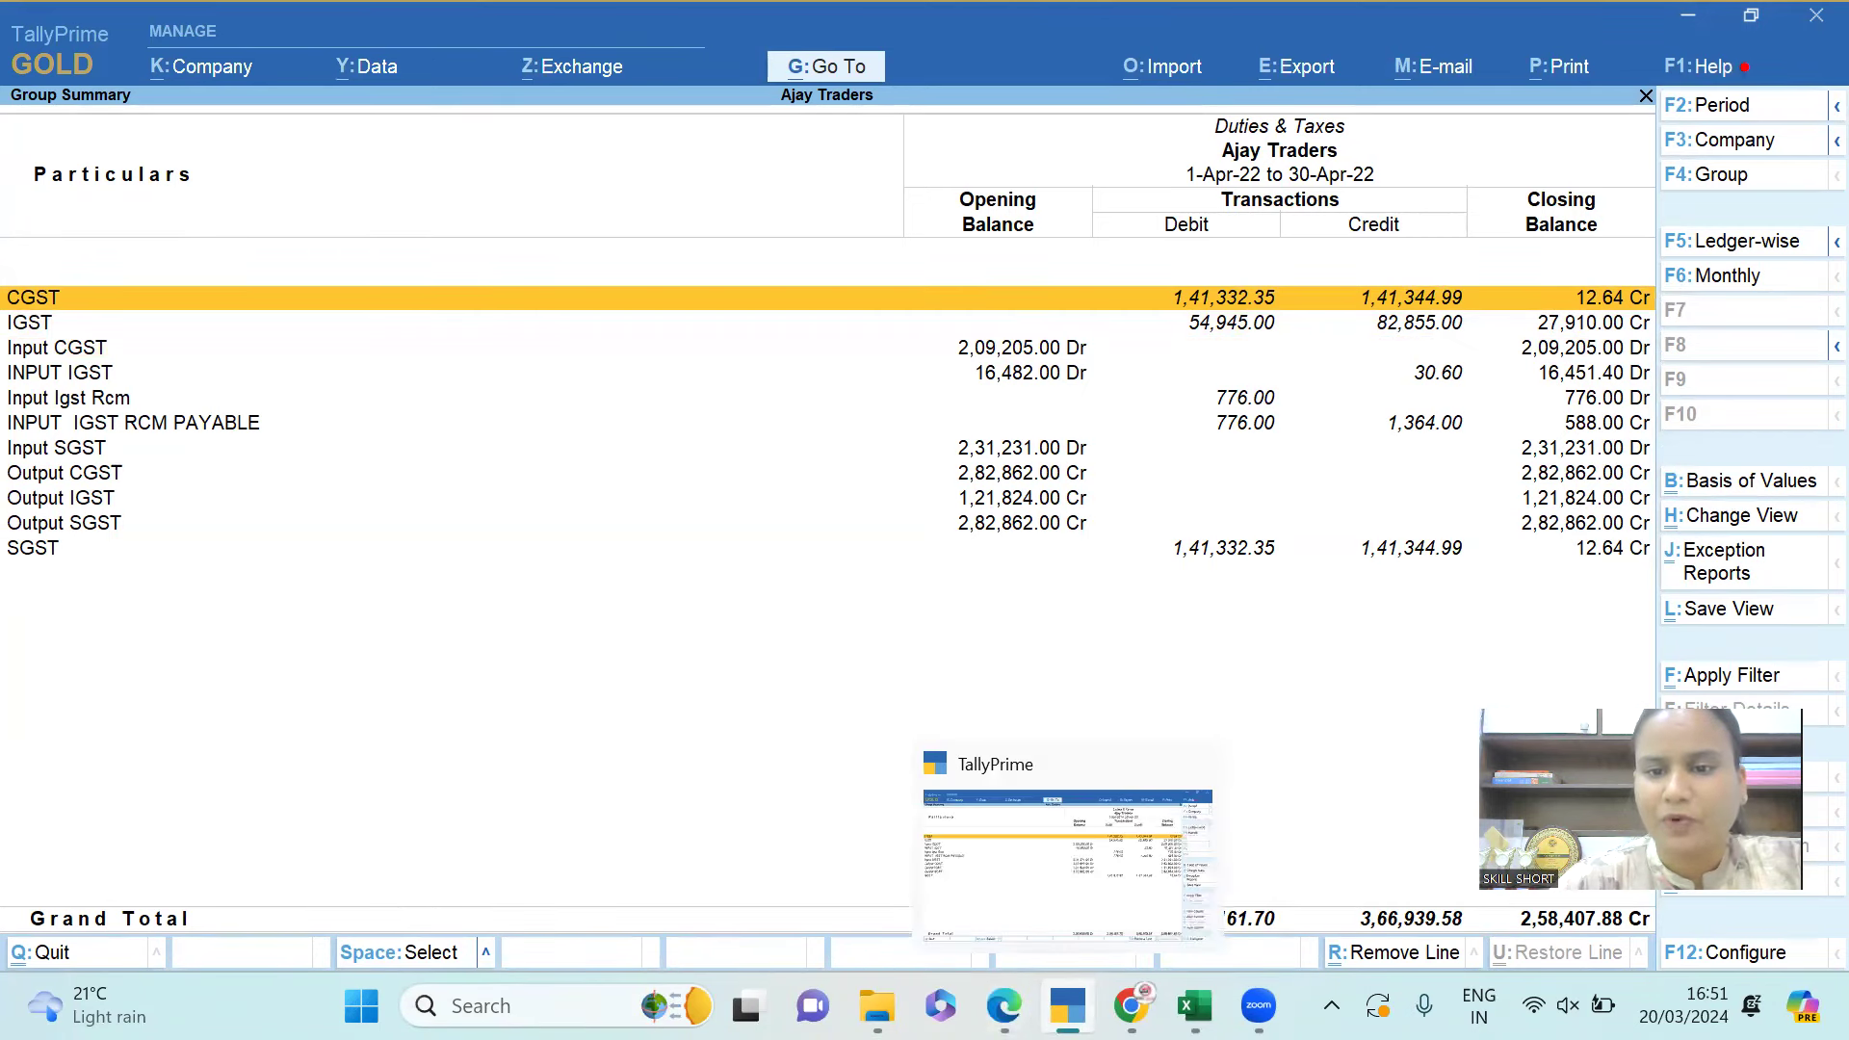
mouse_move(1131, 1006)
left_click(1217, 868)
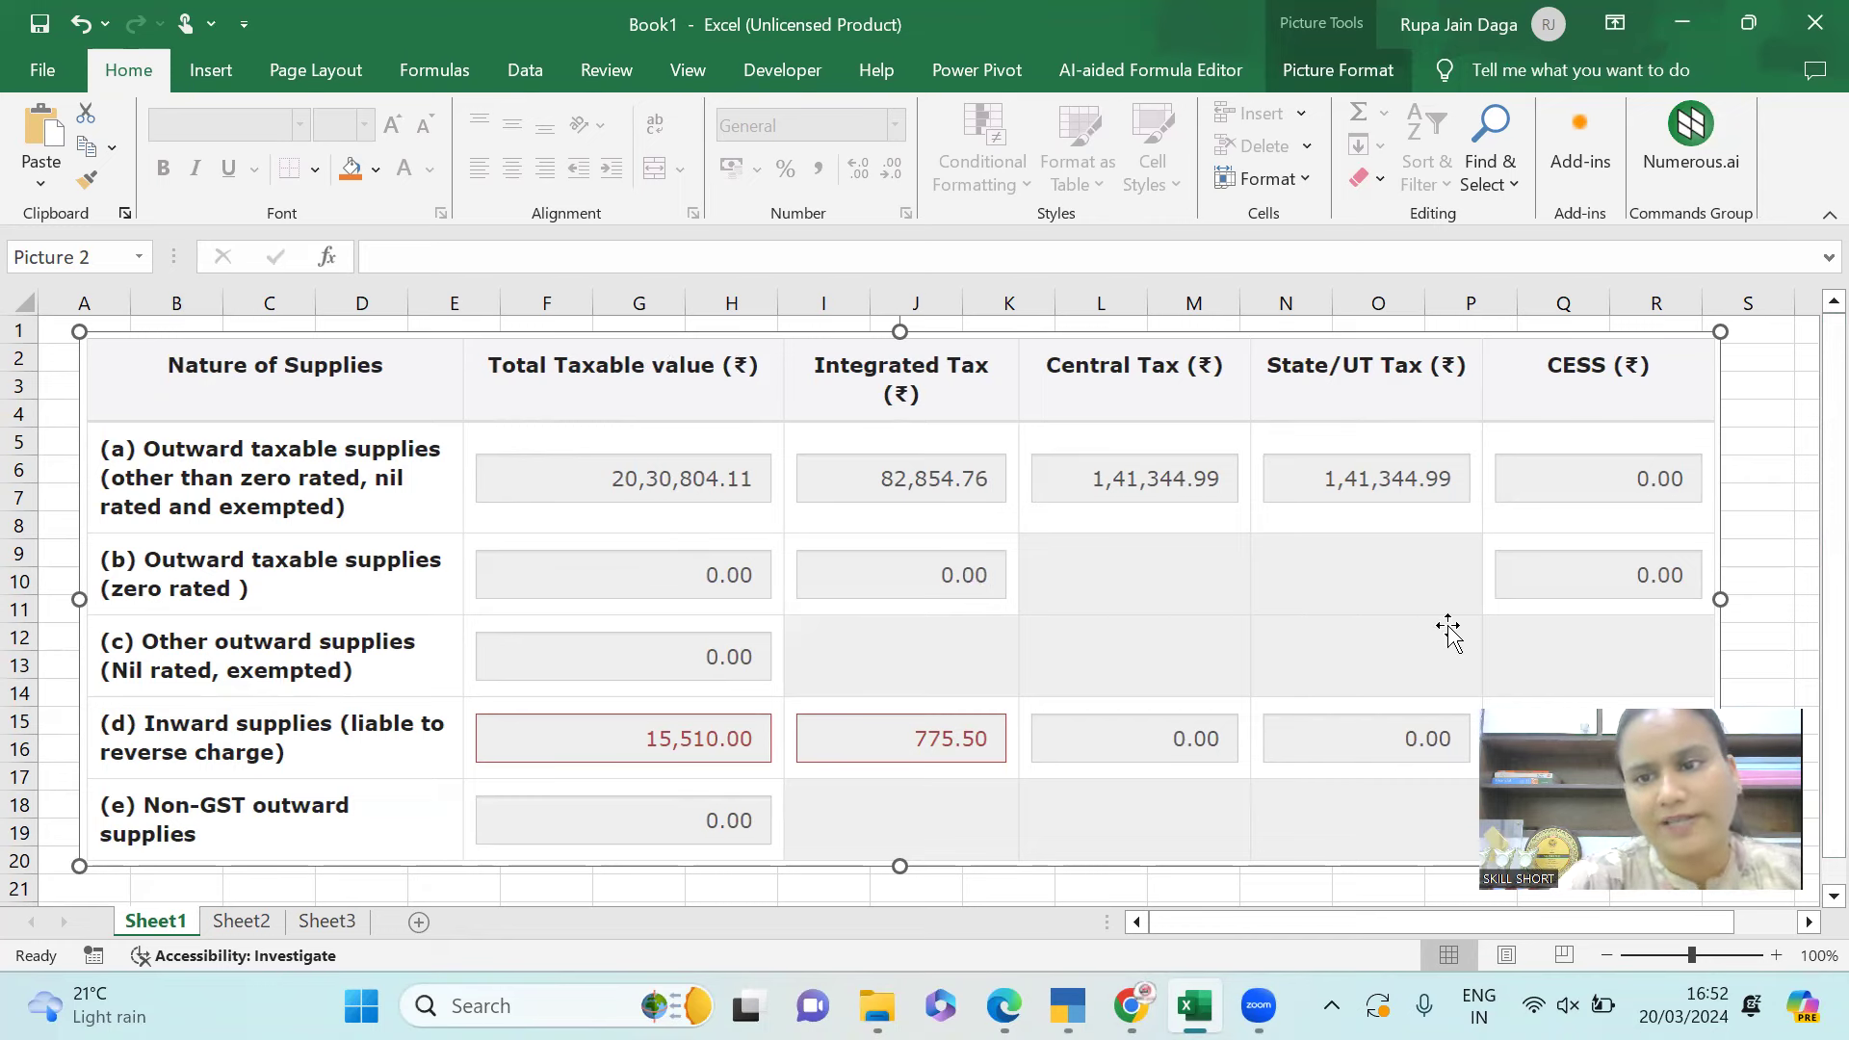
key("alt+Tab")
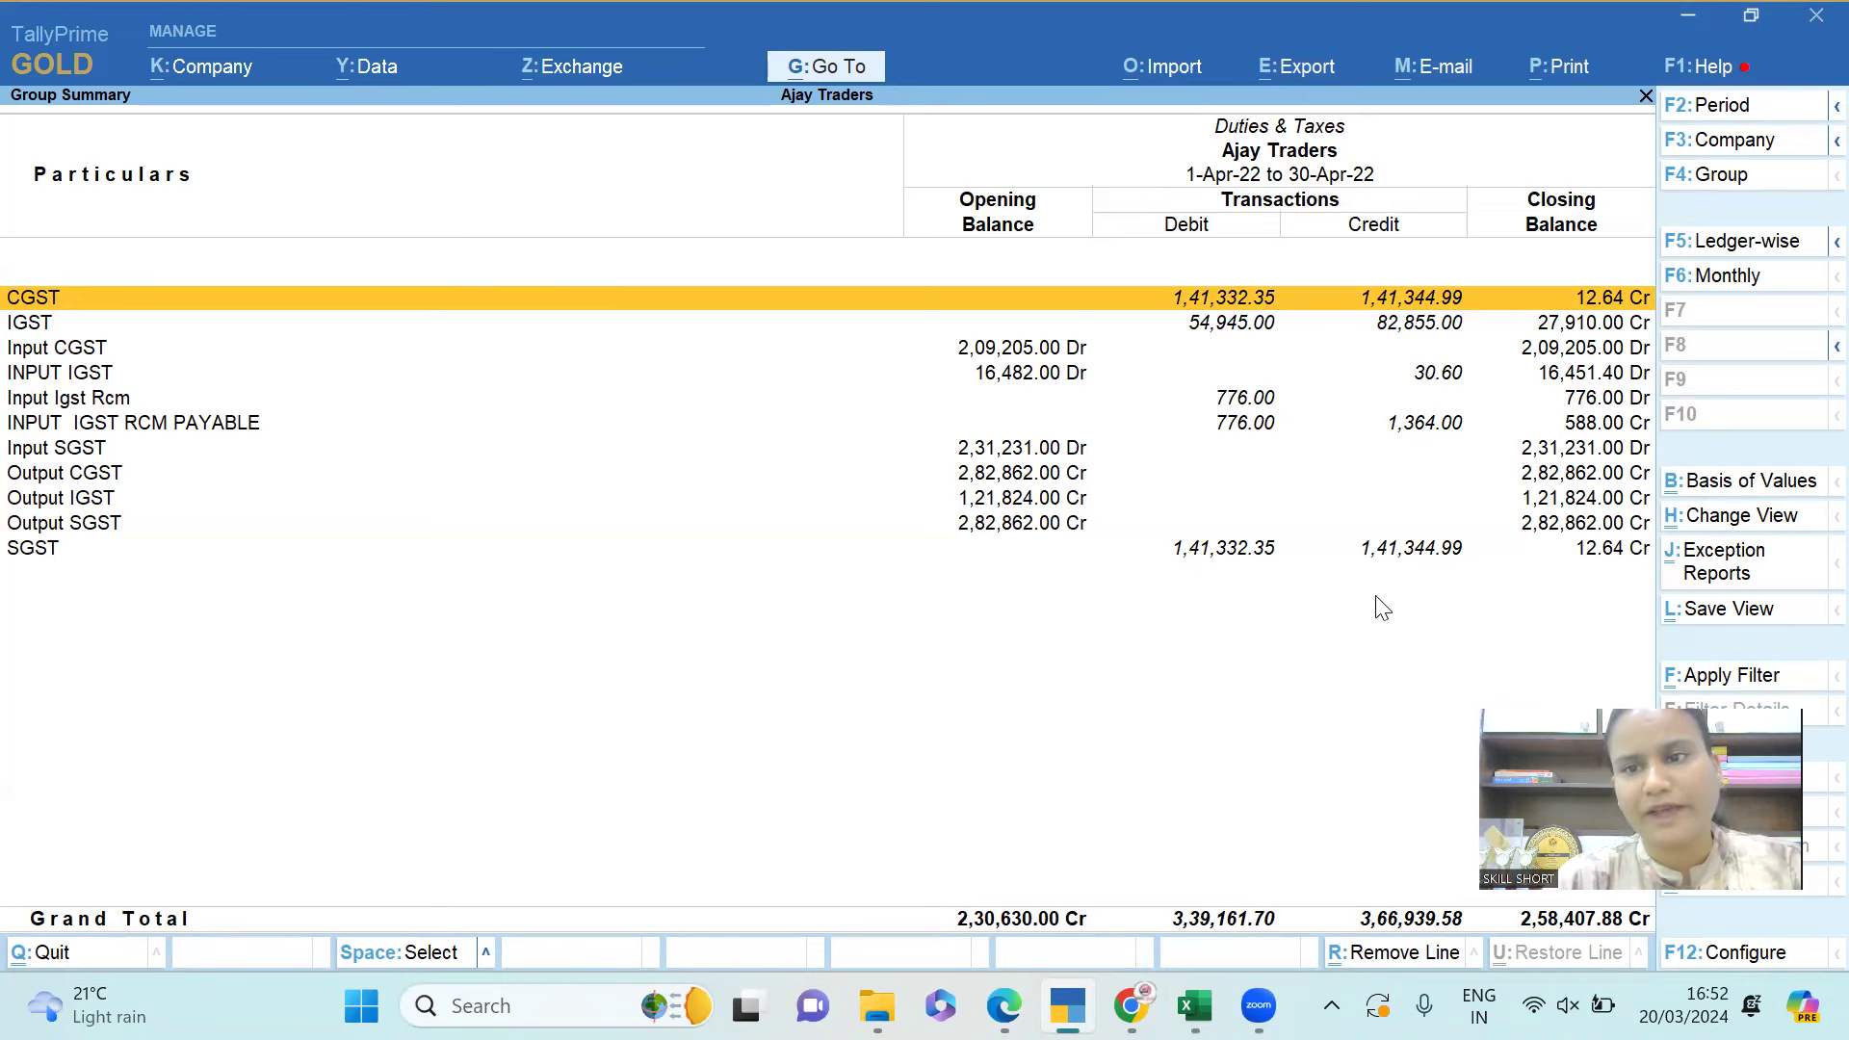
key("alt+Tab")
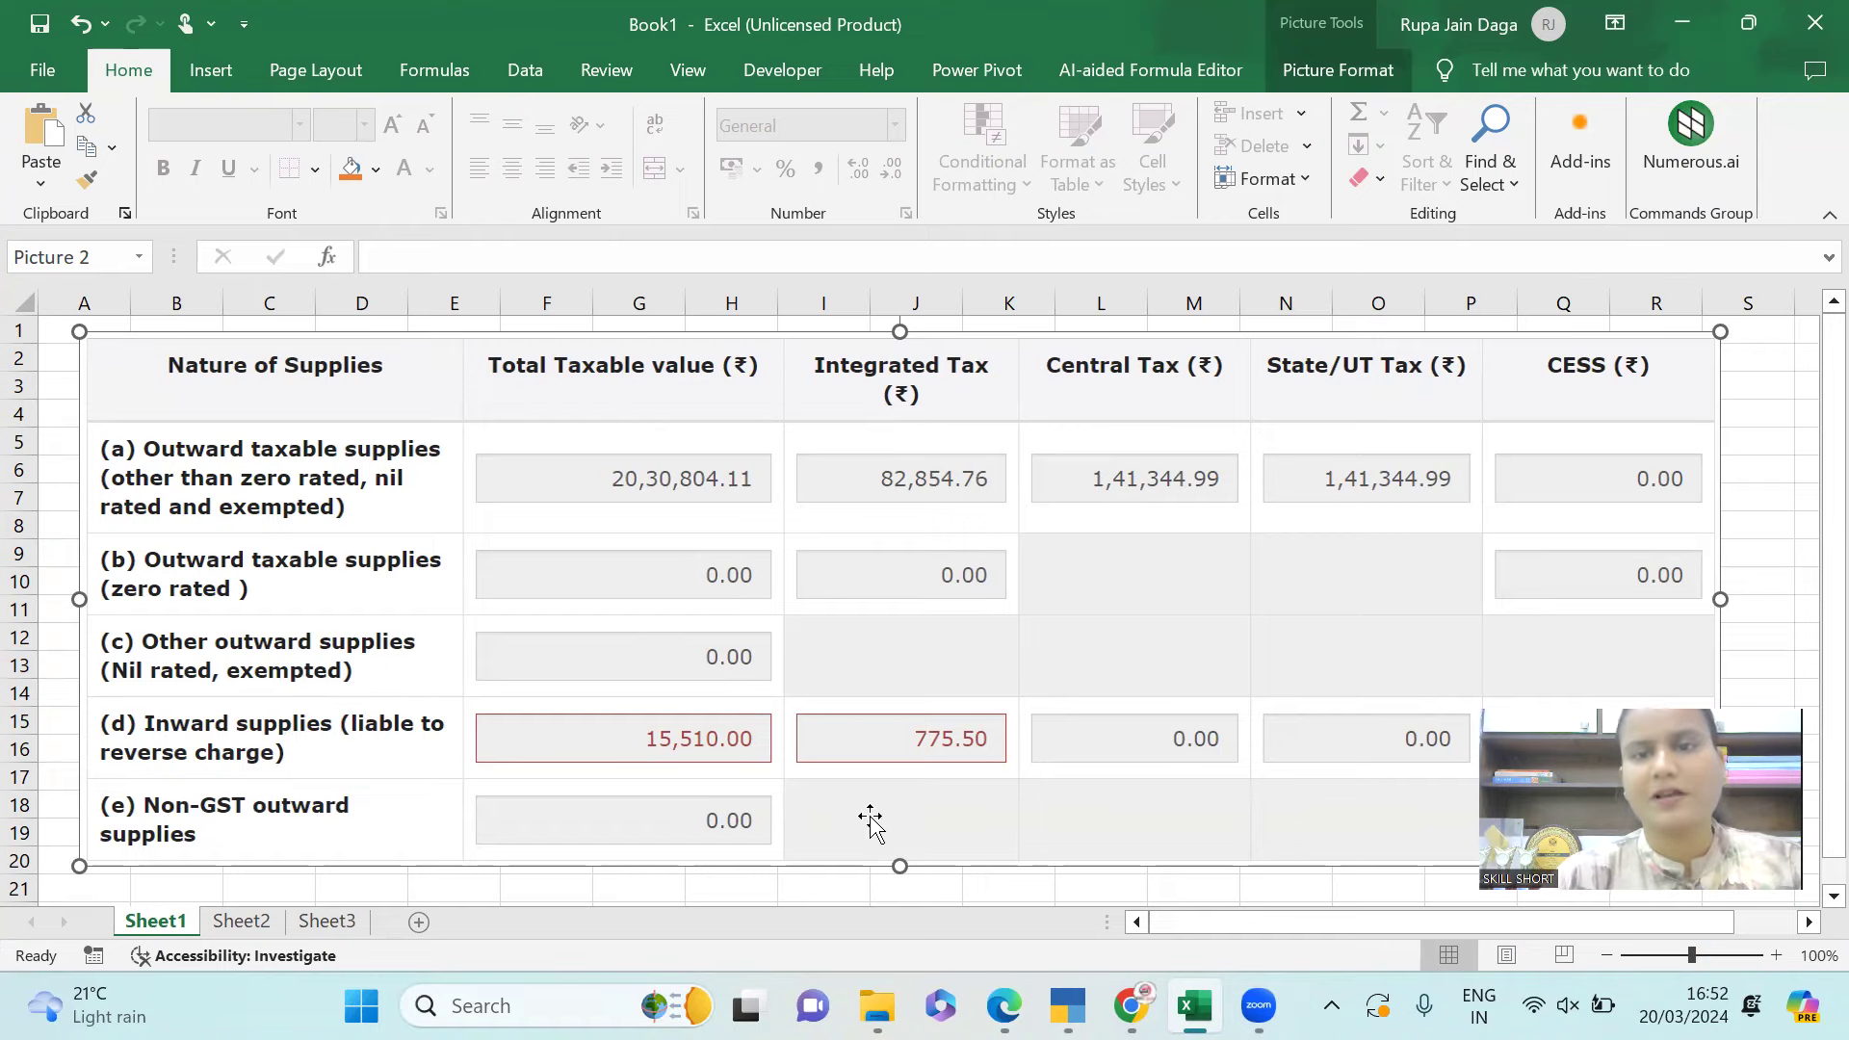
In TallyPrime, mark the Input Igst Rcm ledger and check it with INPUT IGST RCM PAYABLE against the reverse-charge inward supplies.
key("alt+Tab")
key("Down")
key("Down")
key("Down")
key("Down")
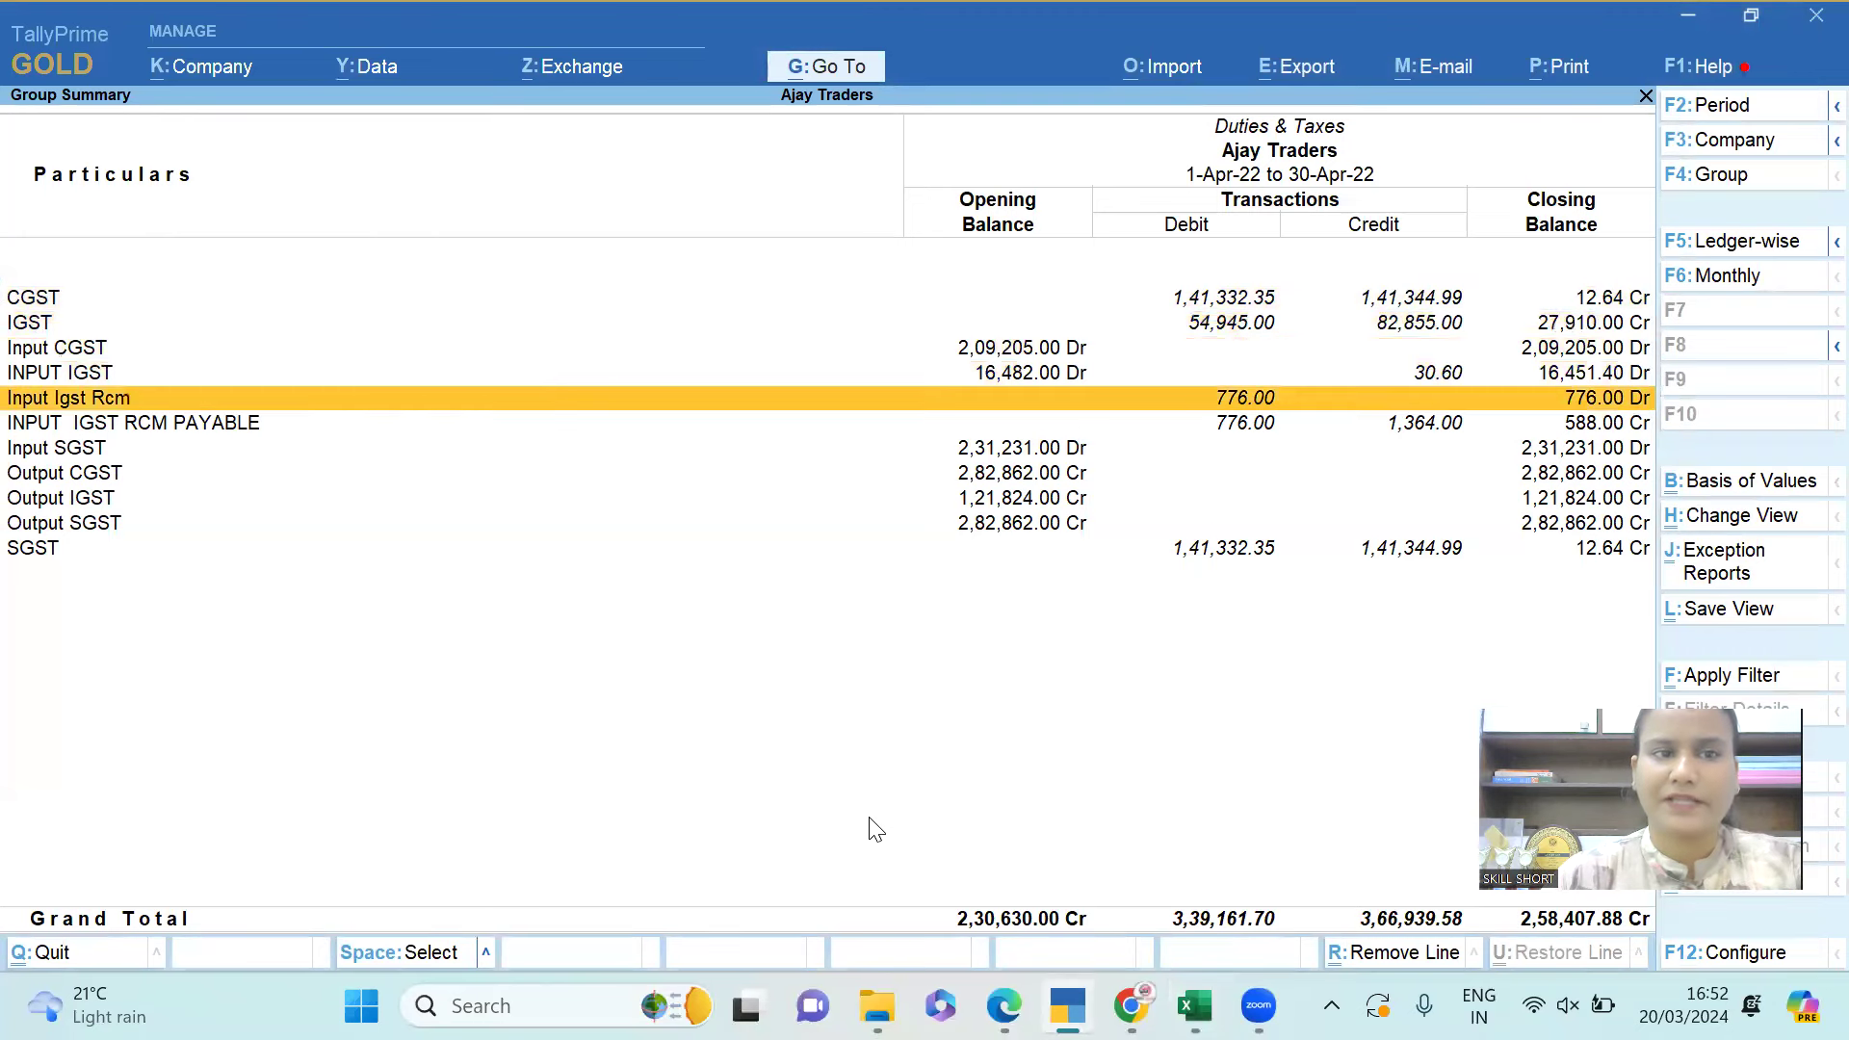
key("space")
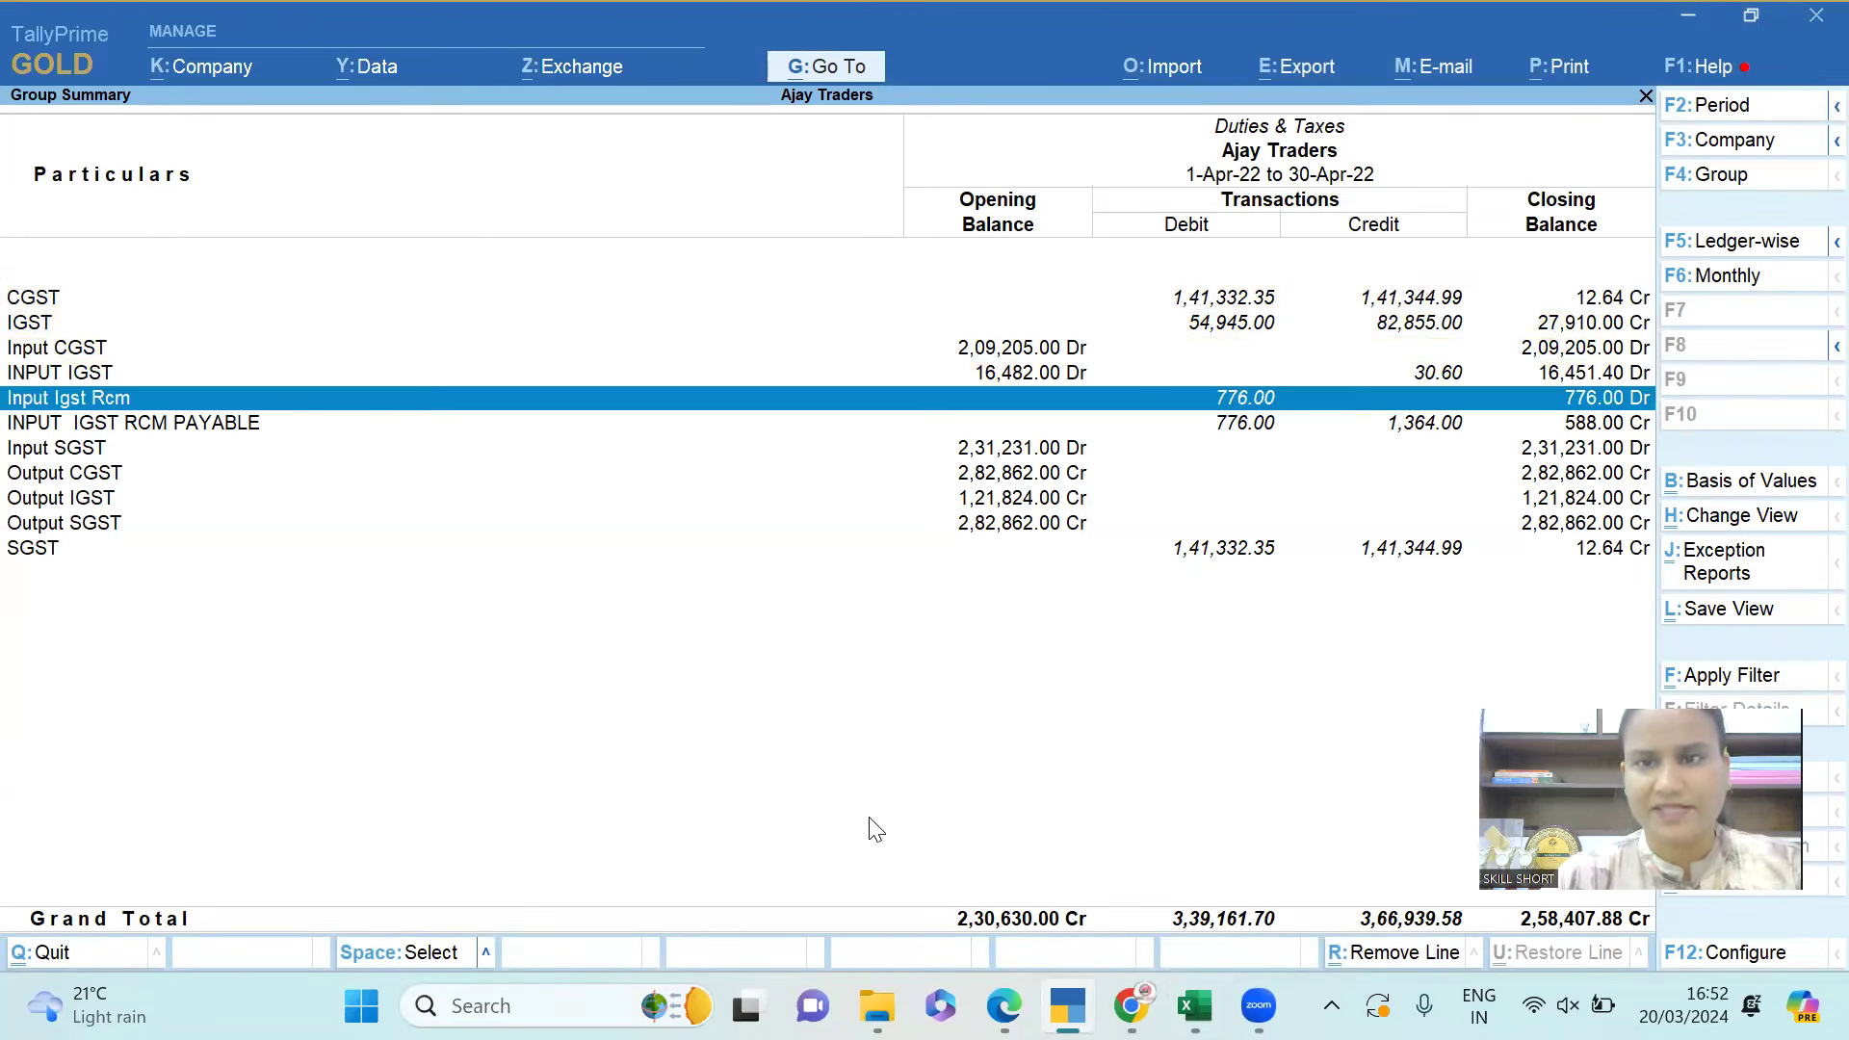
key("Down")
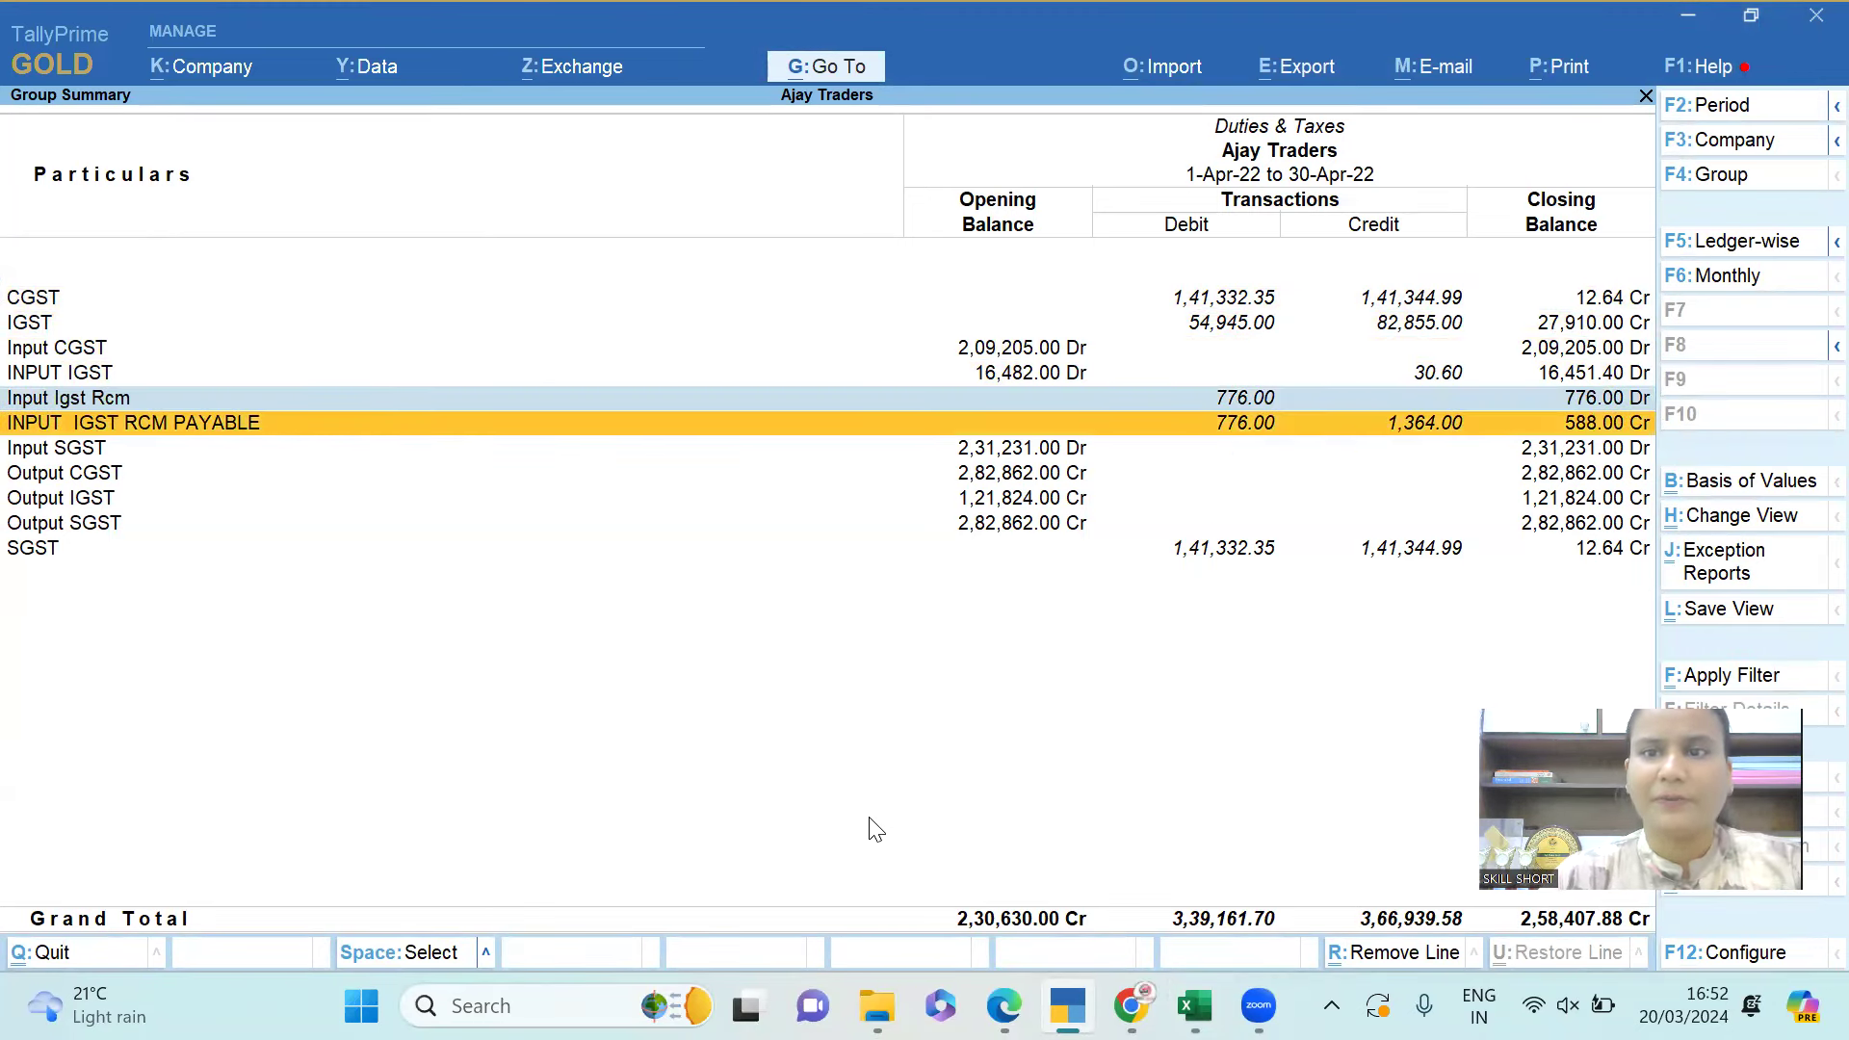
key("Up")
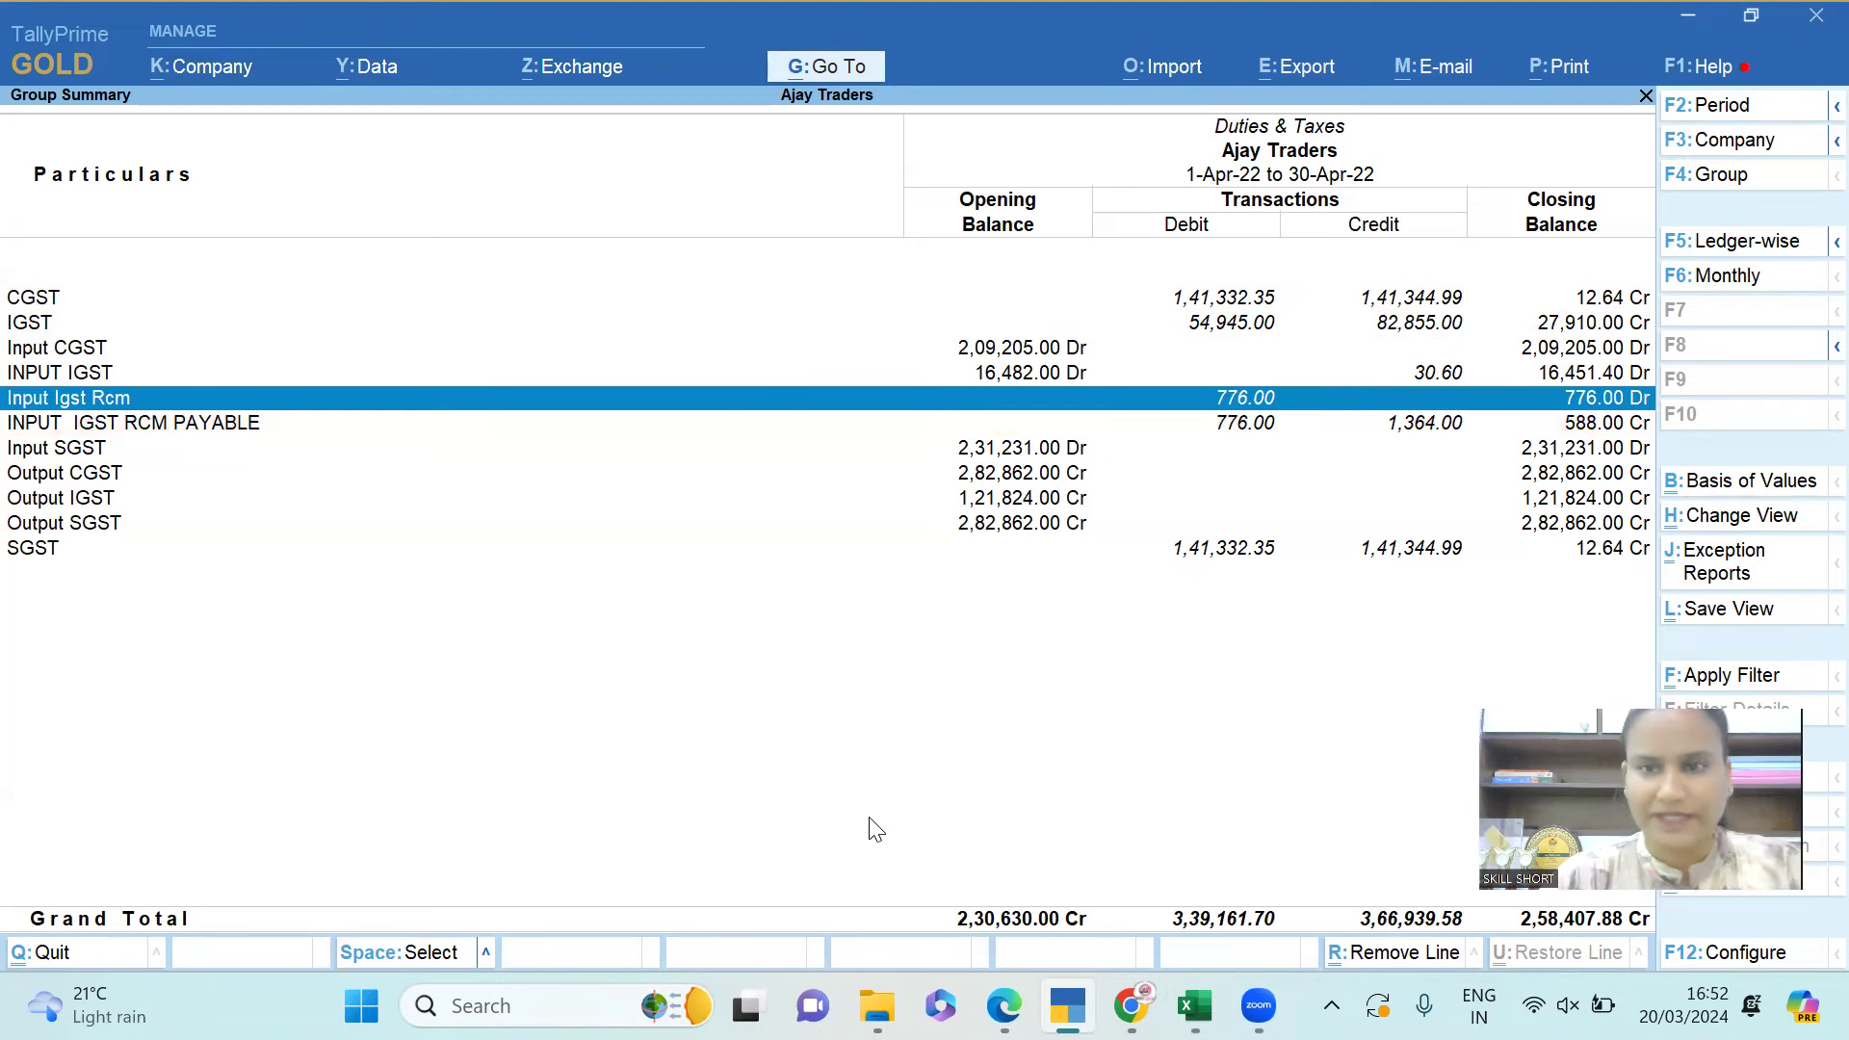
Open Sheet2 in Excel and compare the All other ITC amounts with the CGST, IGST and SGST debits in TallyPrime.
key("alt+Tab")
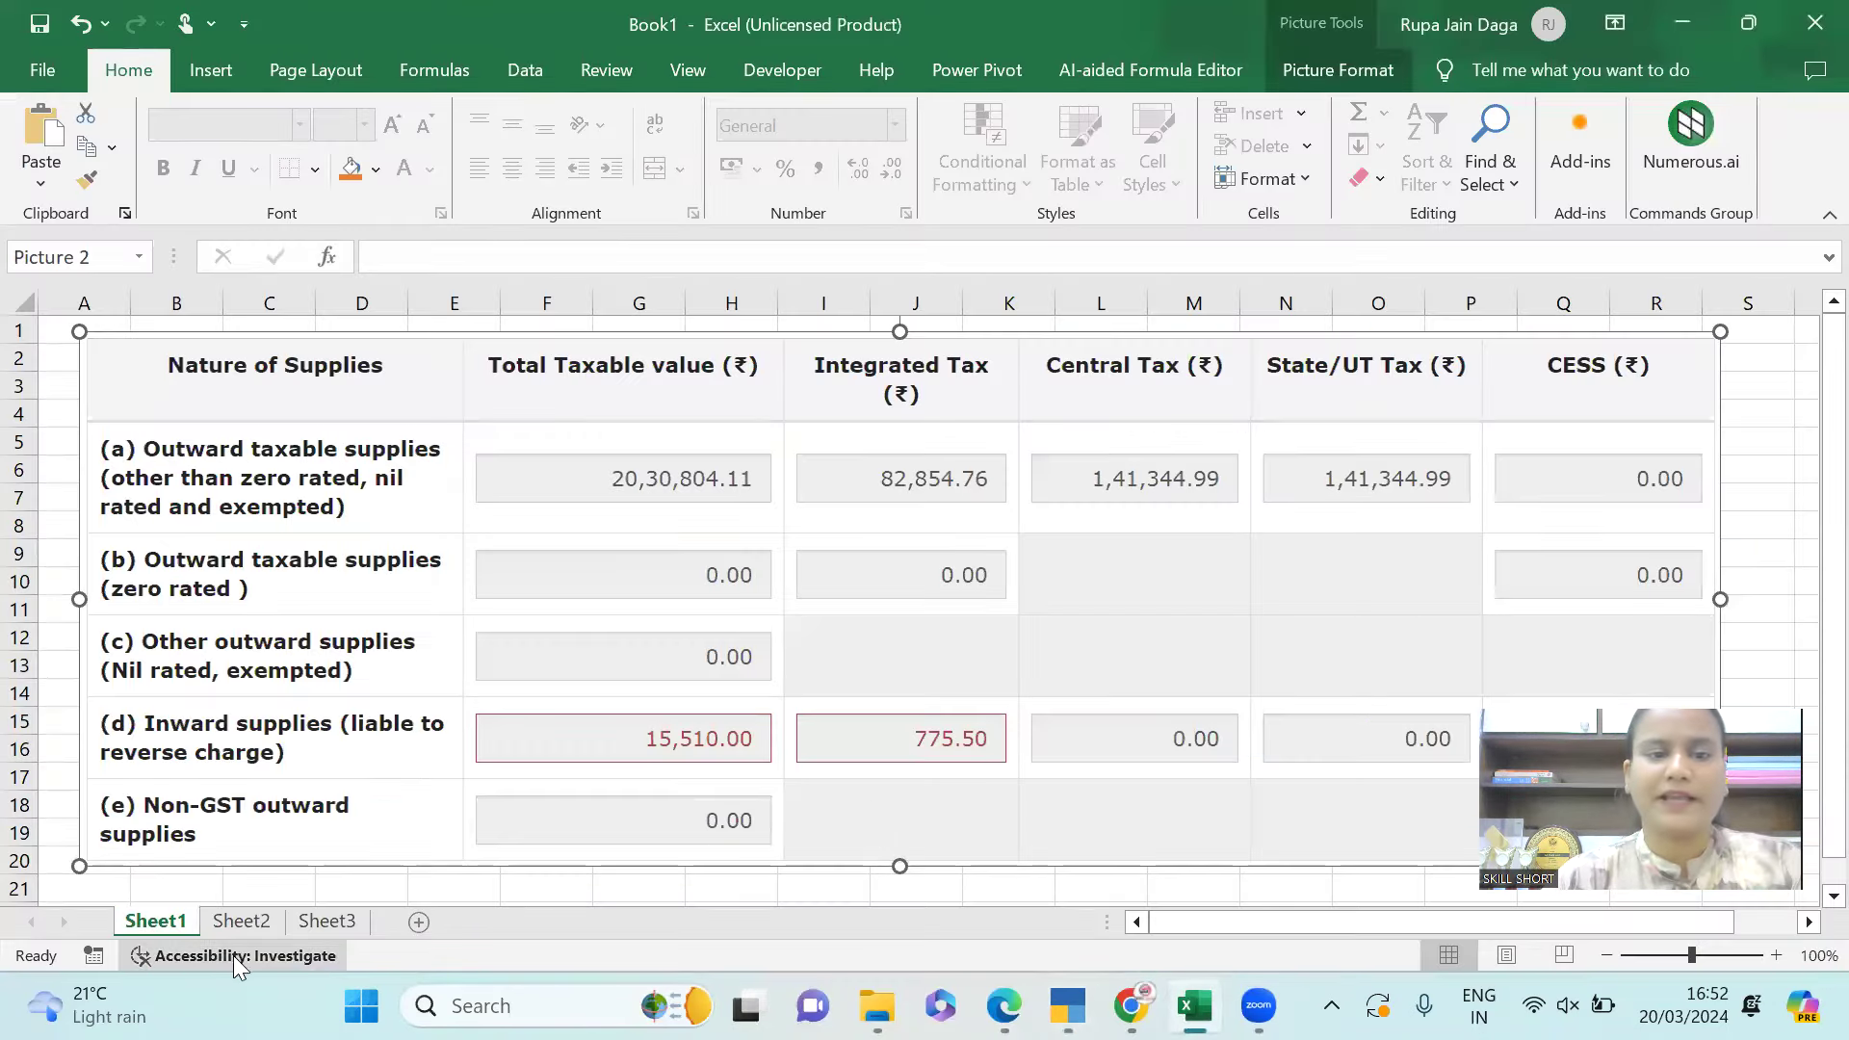
left_click(272, 926)
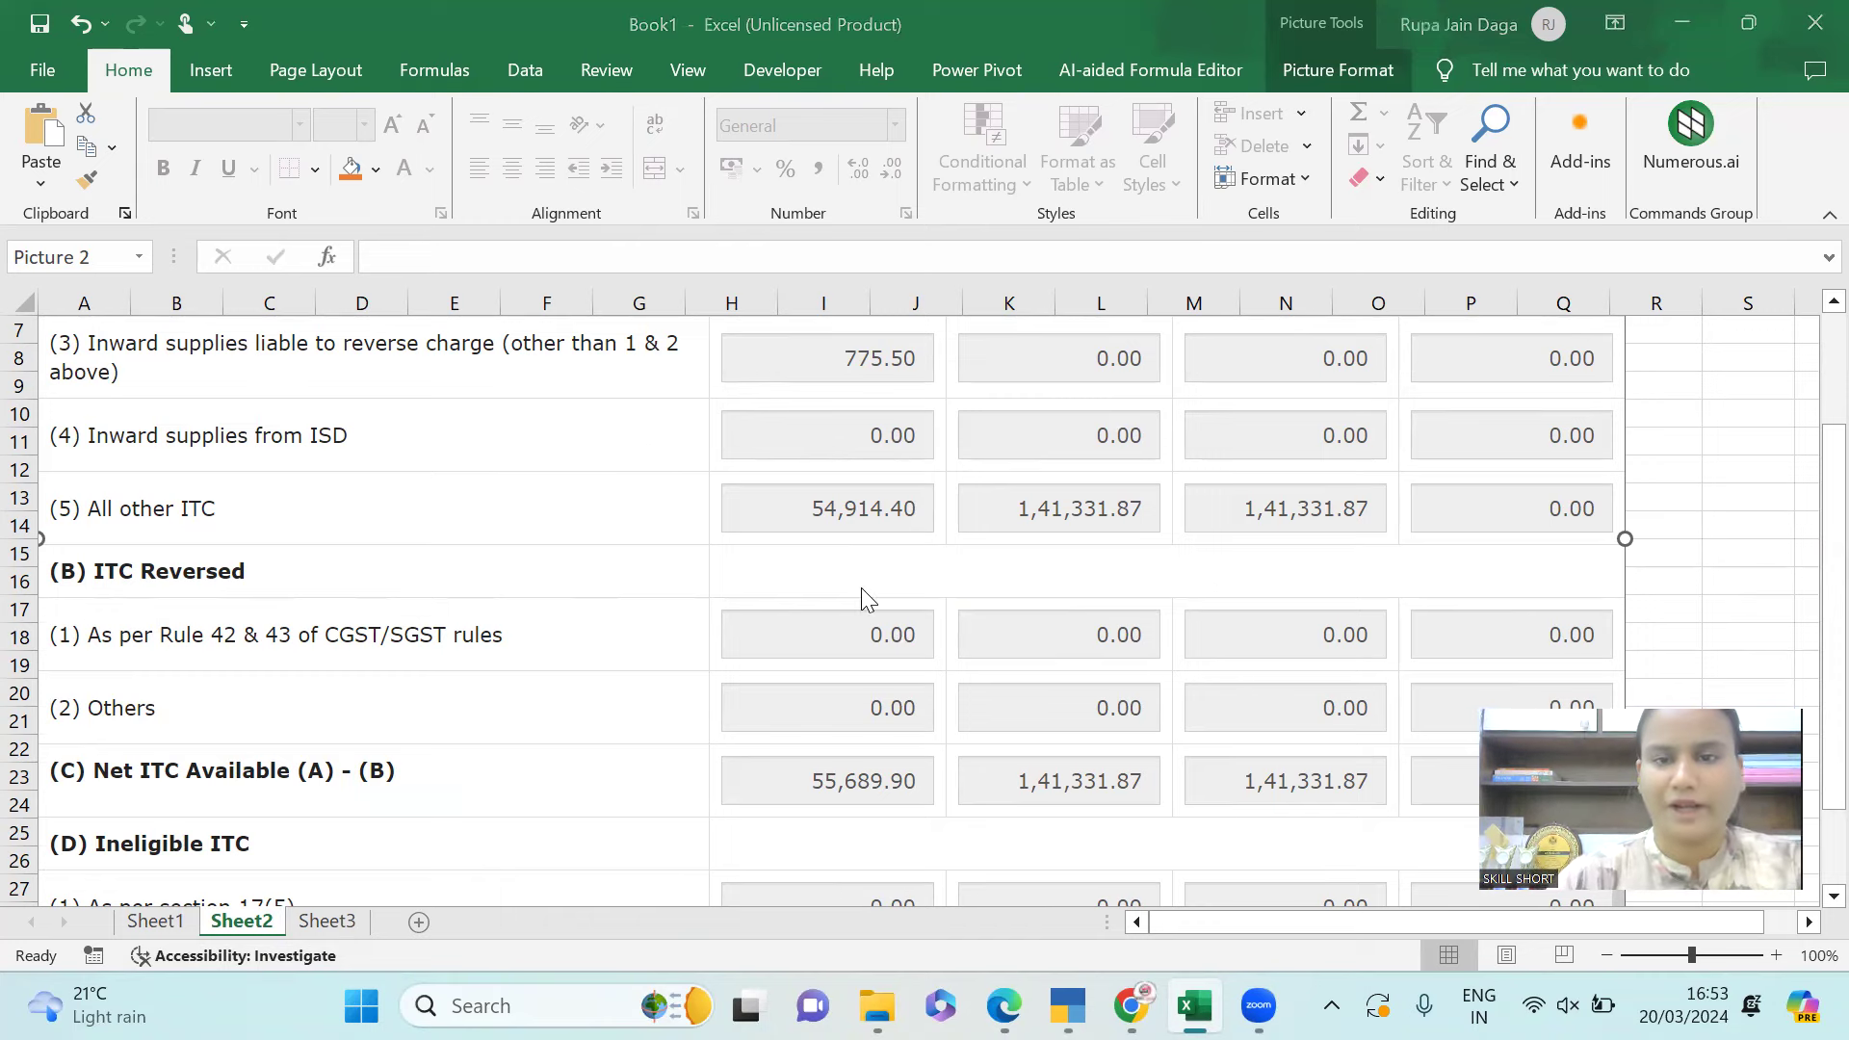
key("alt+Tab")
key("Up")
key("Up")
key("Up")
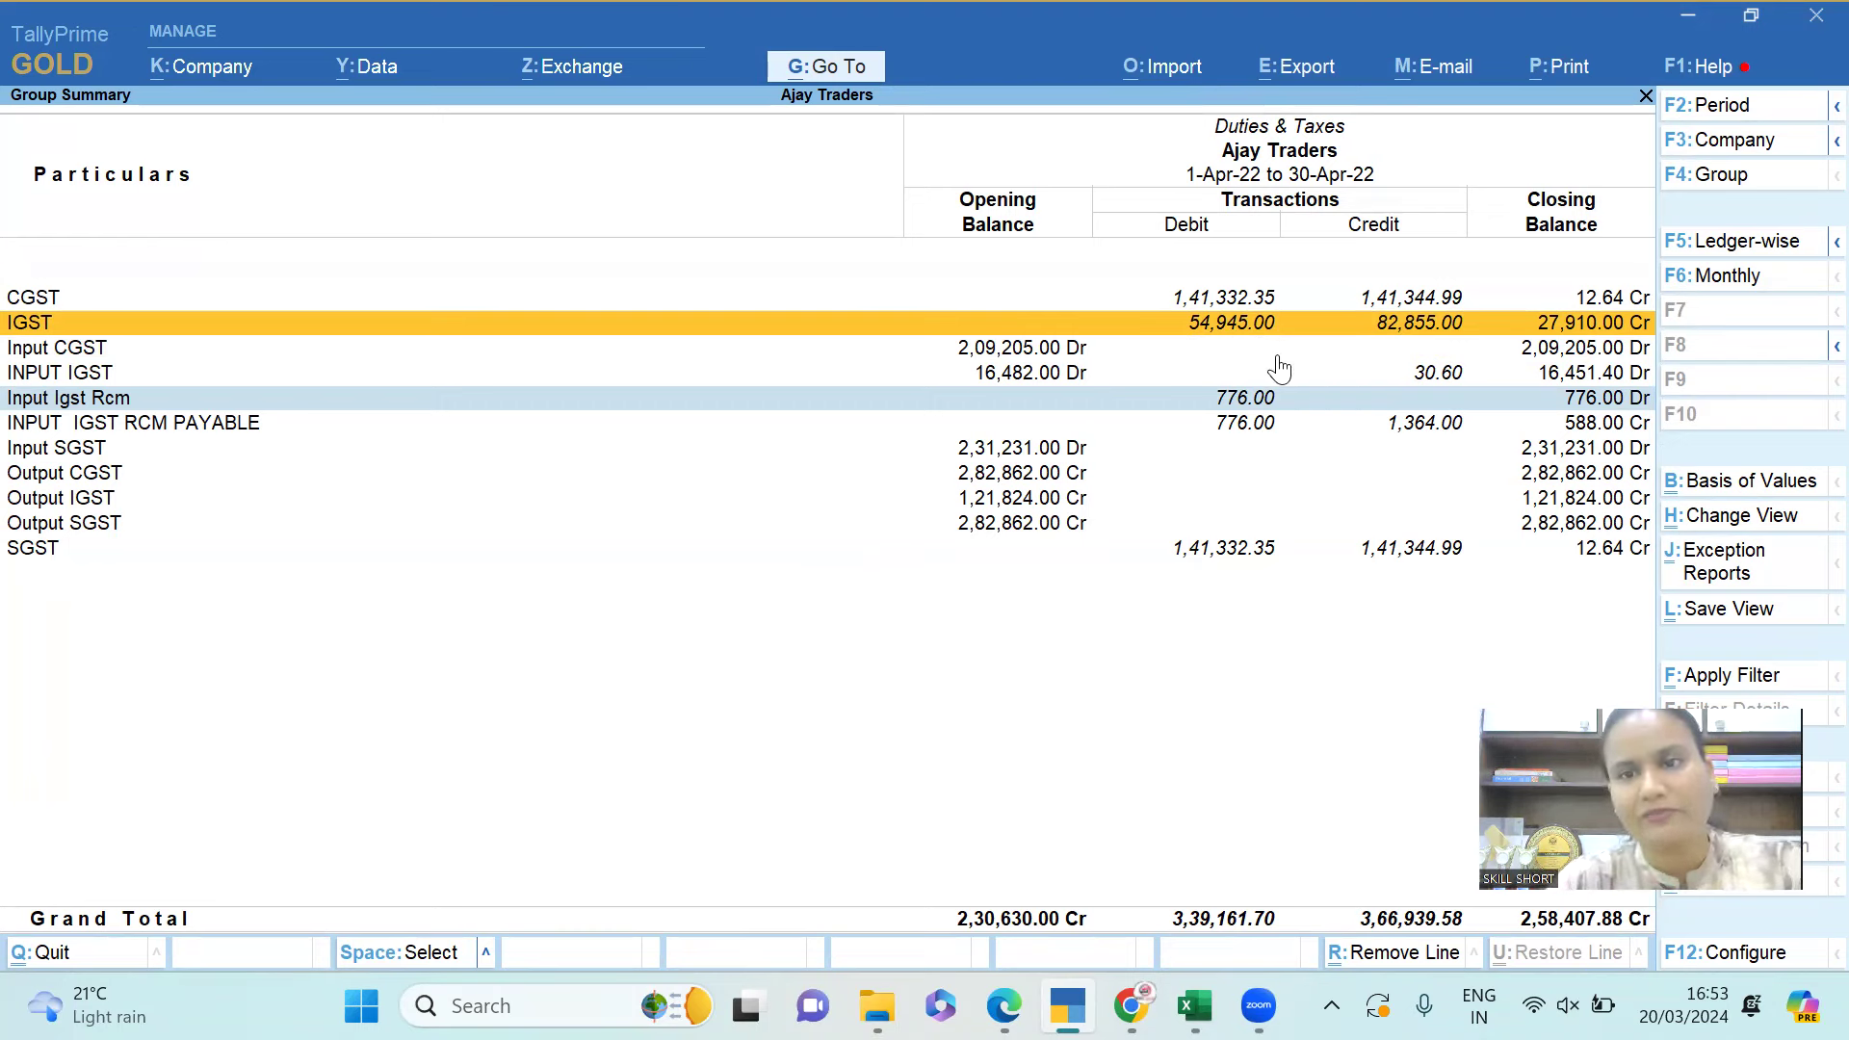
key("alt+Tab")
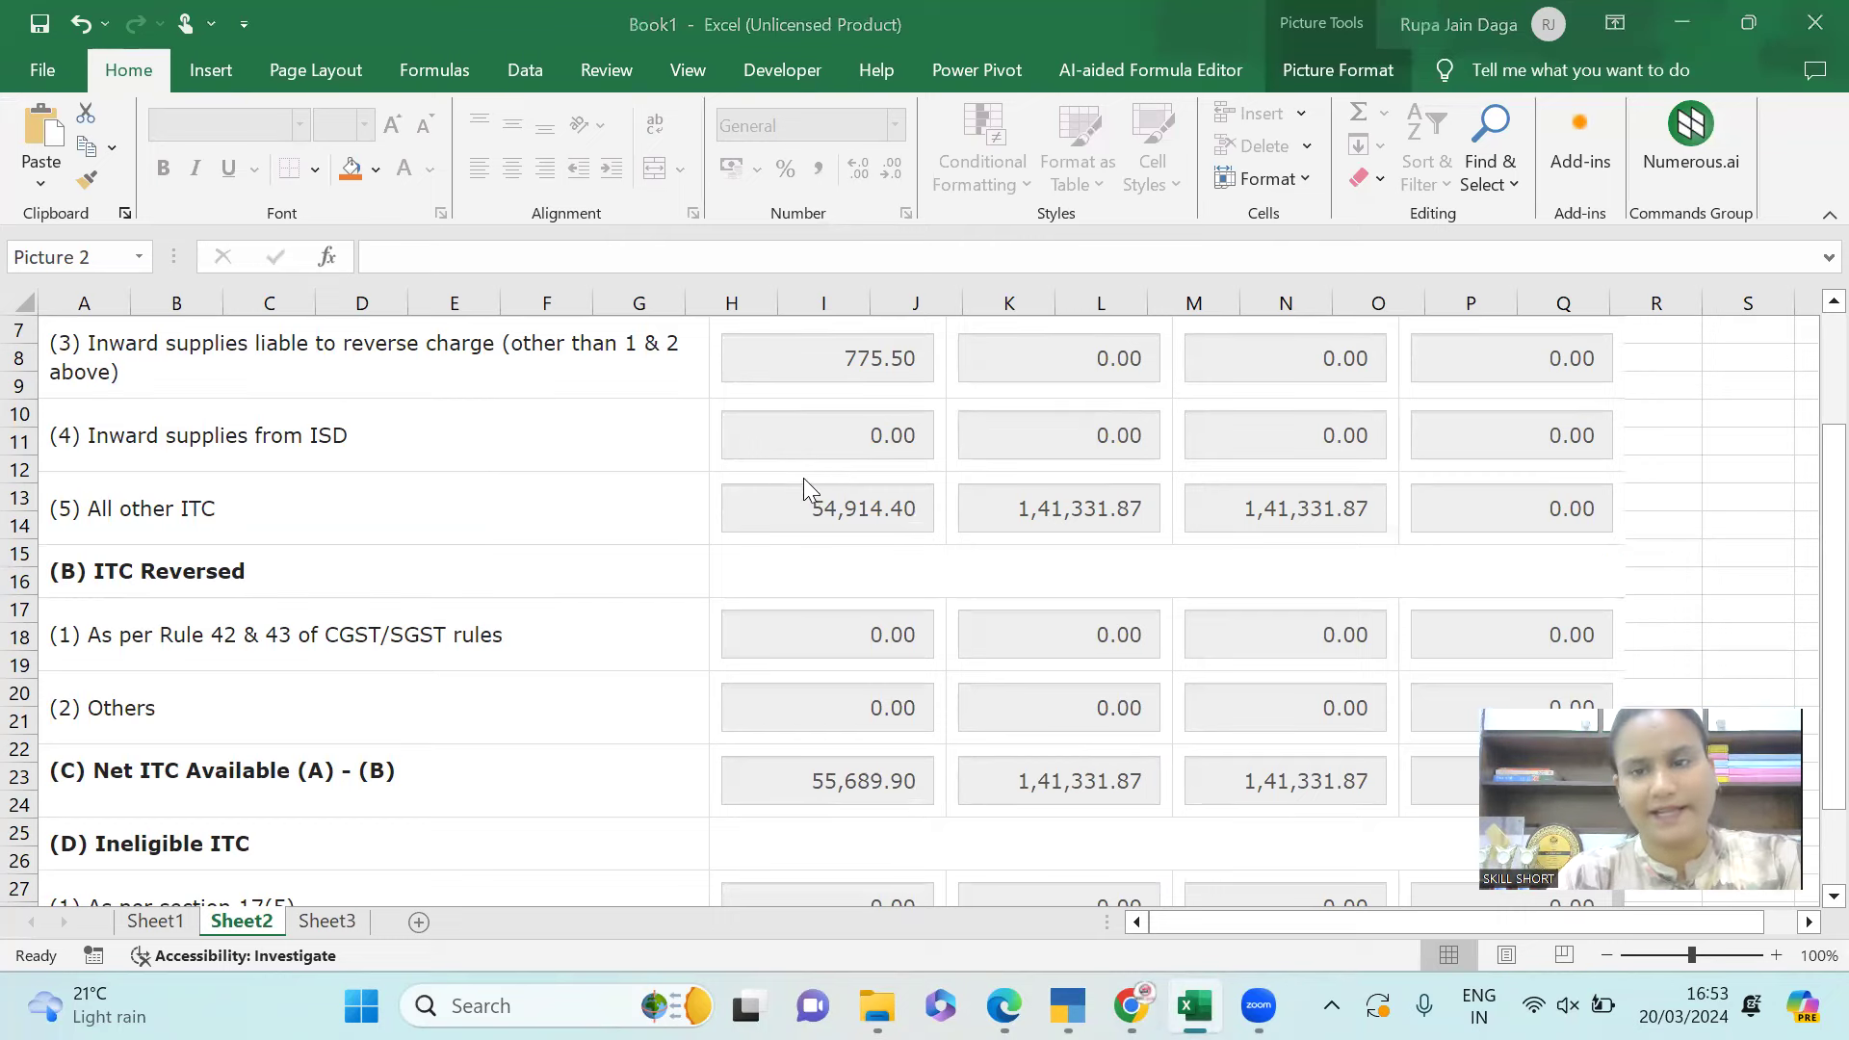
Compare the Input Igst Rcm ledger in TallyPrime with the reverse-charge ITC on Excel's Sheet2.
key("alt+Tab")
key("Down")
key("Down")
key("Down")
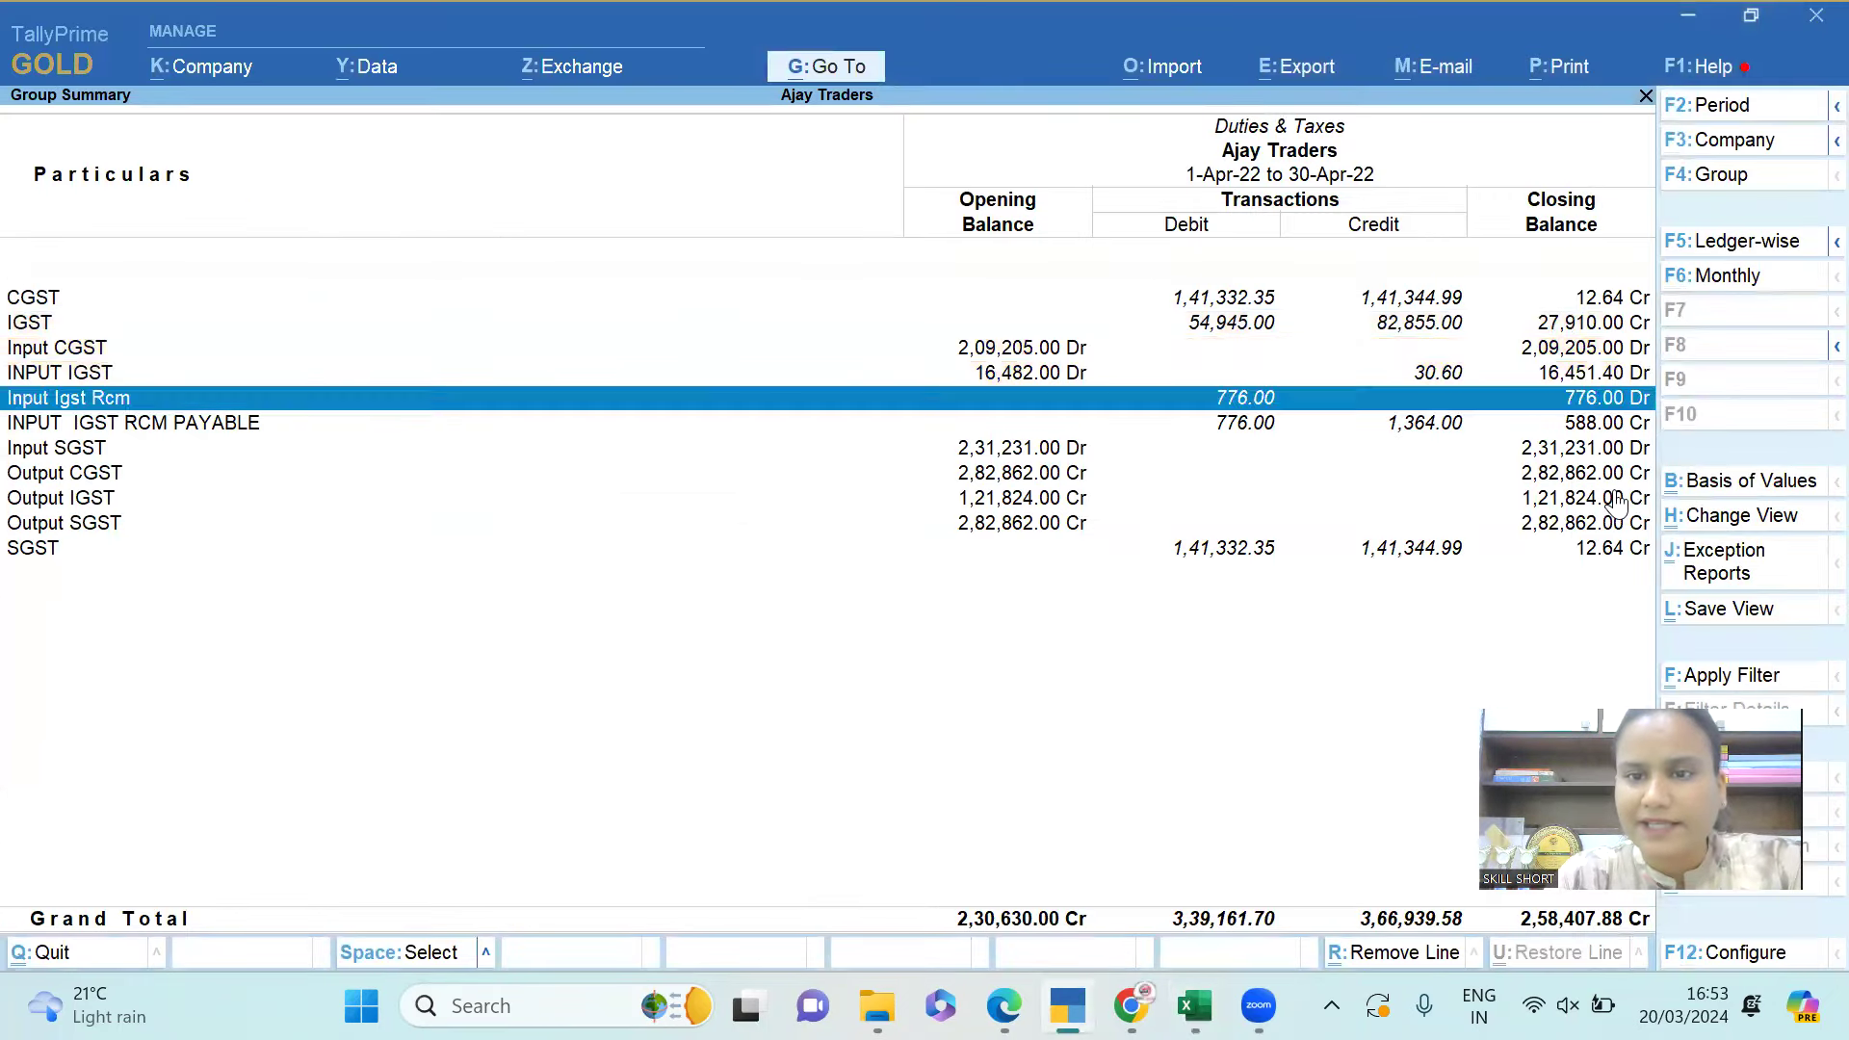
key("End")
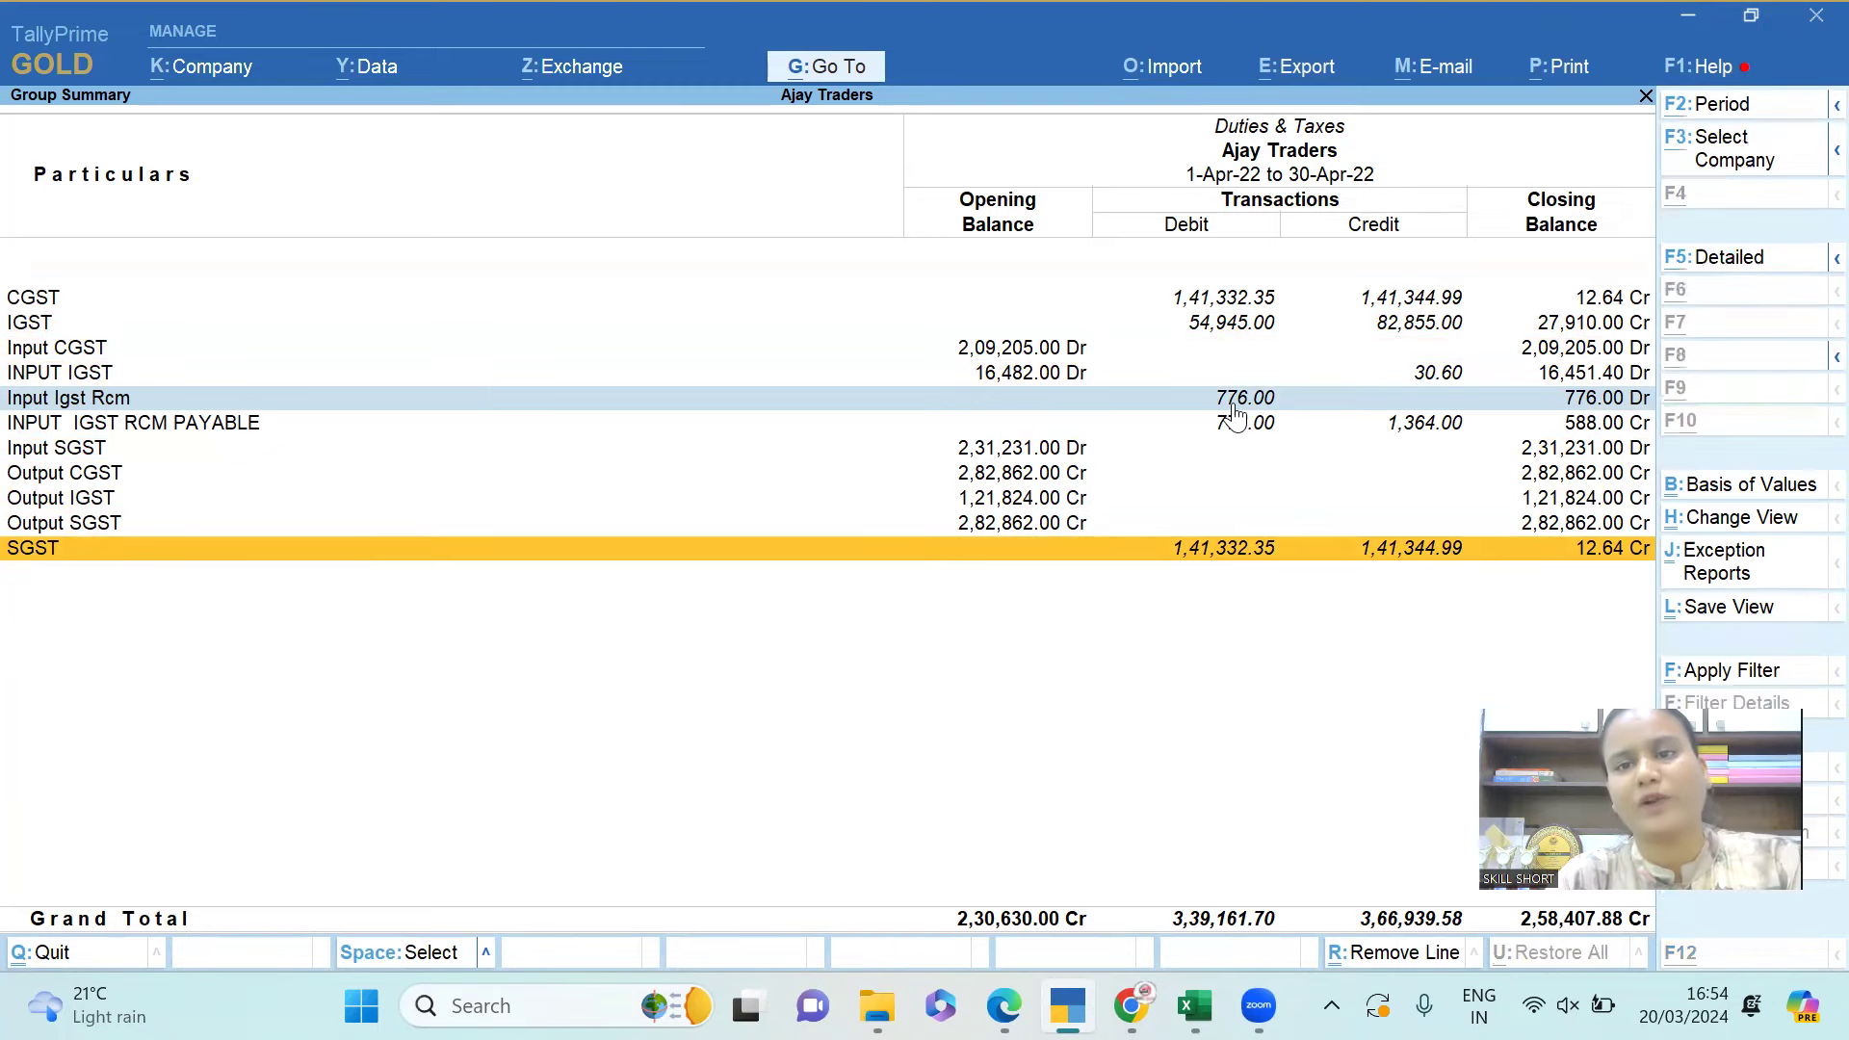
key("alt+Tab")
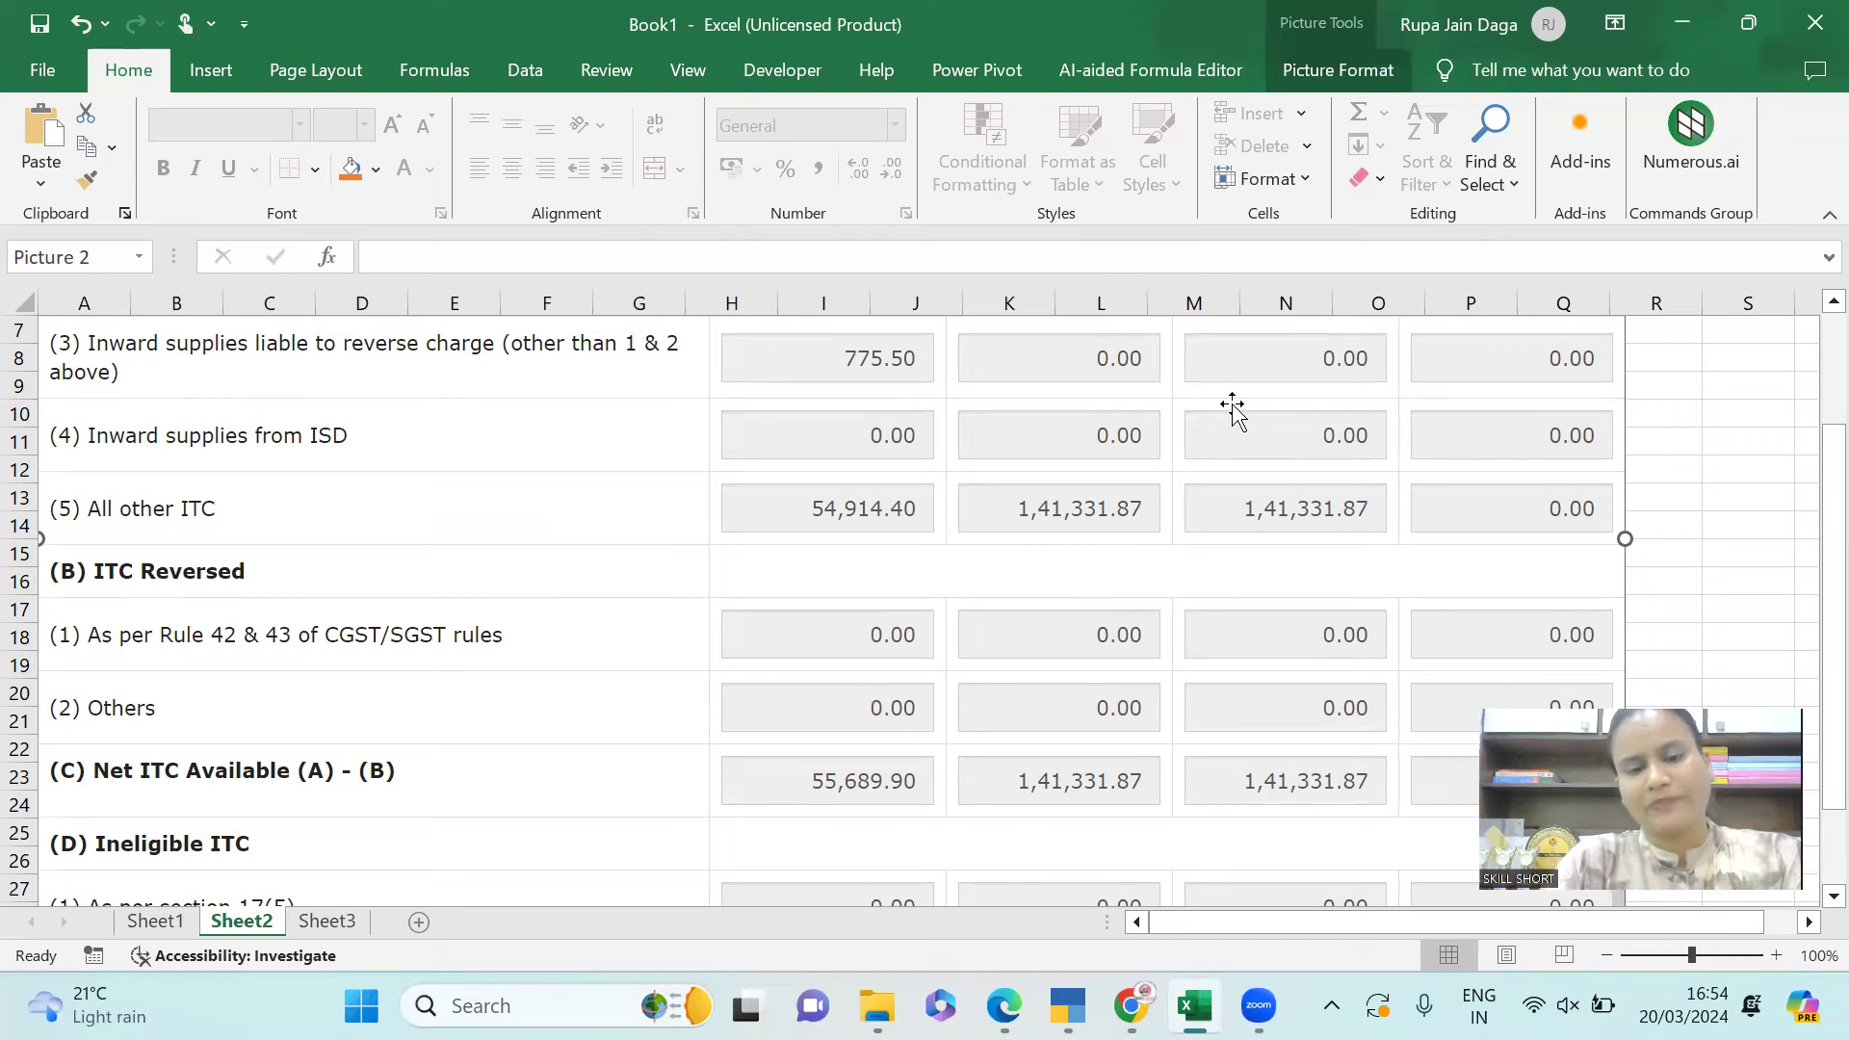
Return to TallyPrime and go through the Duties & Taxes ledgers from SGST back up to CGST.
key("alt+Tab")
key("Up")
key("Up")
key("Up")
key("Up")
key("Up")
key("Up")
key("Up")
key("Up")
key("Up")
key("Up")
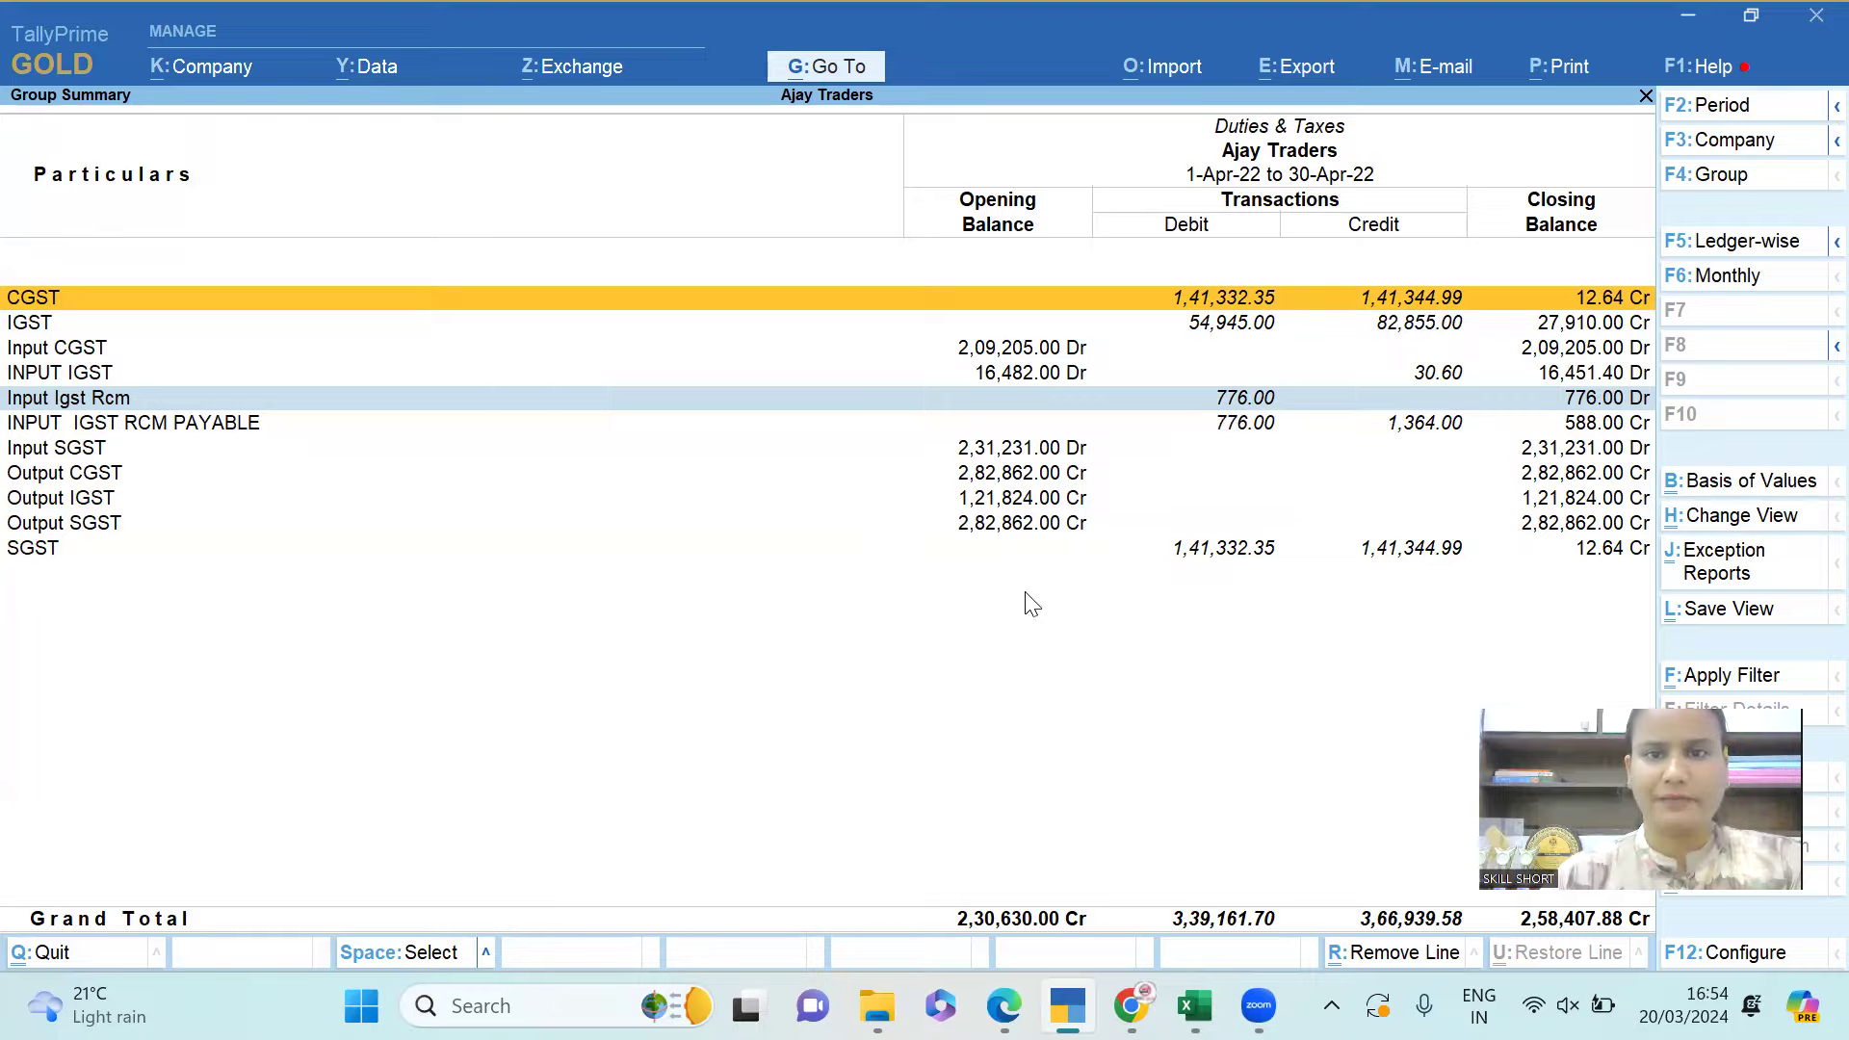
Add a new sheet to the Excel workbook and insert a screen clipping of TallyPrime's Duties & Taxes ledger table.
key("alt+Tab")
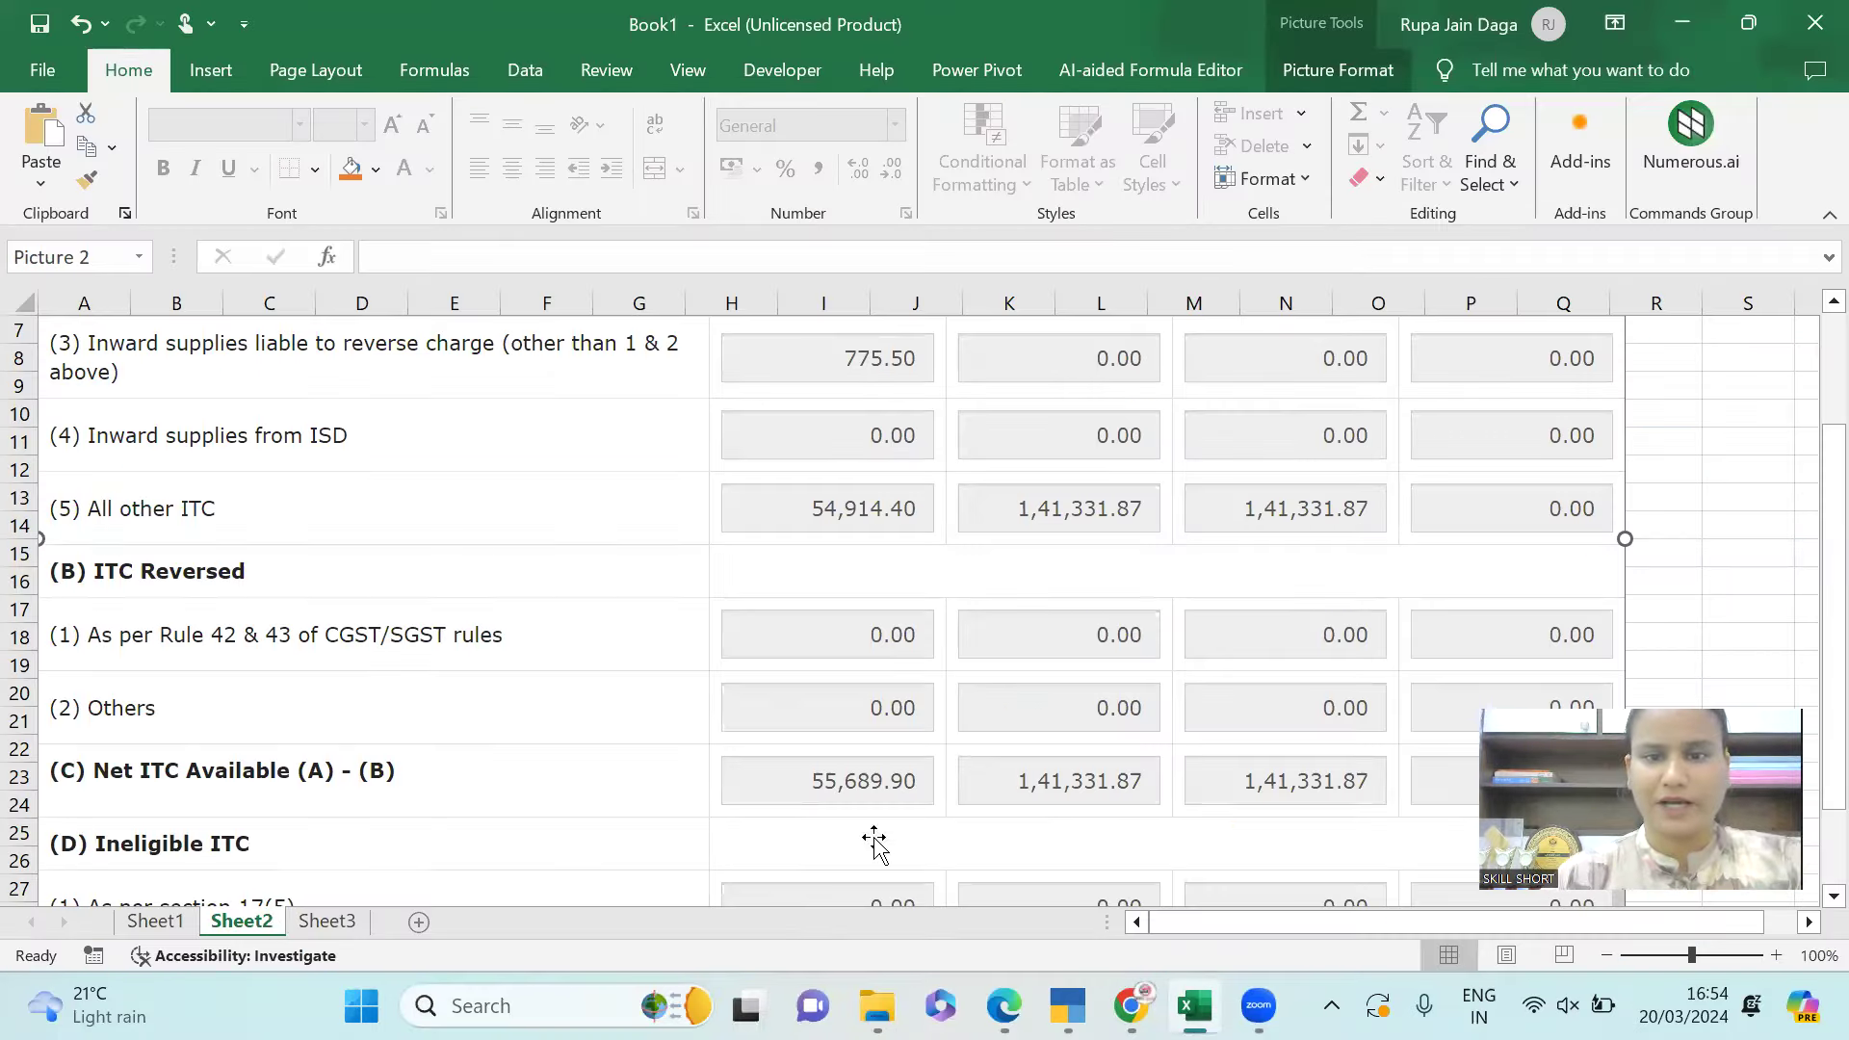
left_click(421, 922)
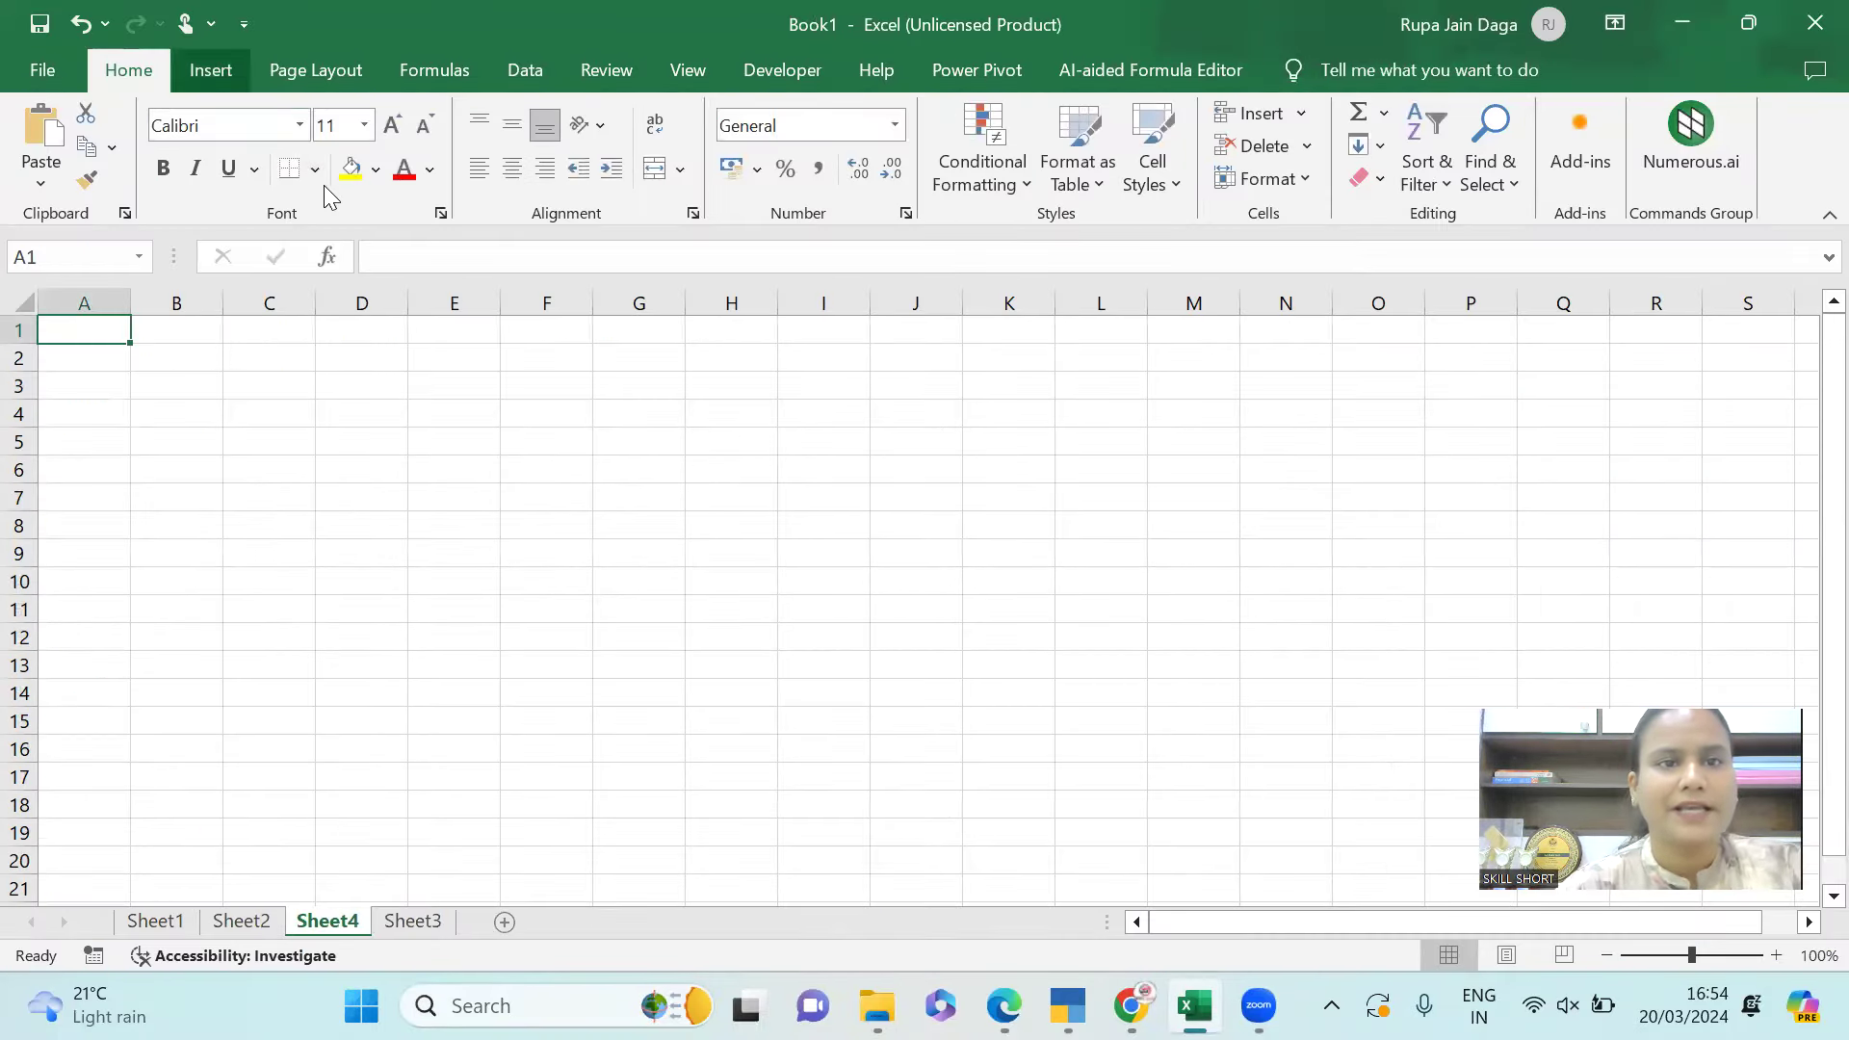
scroll(323, 186, "down", 1)
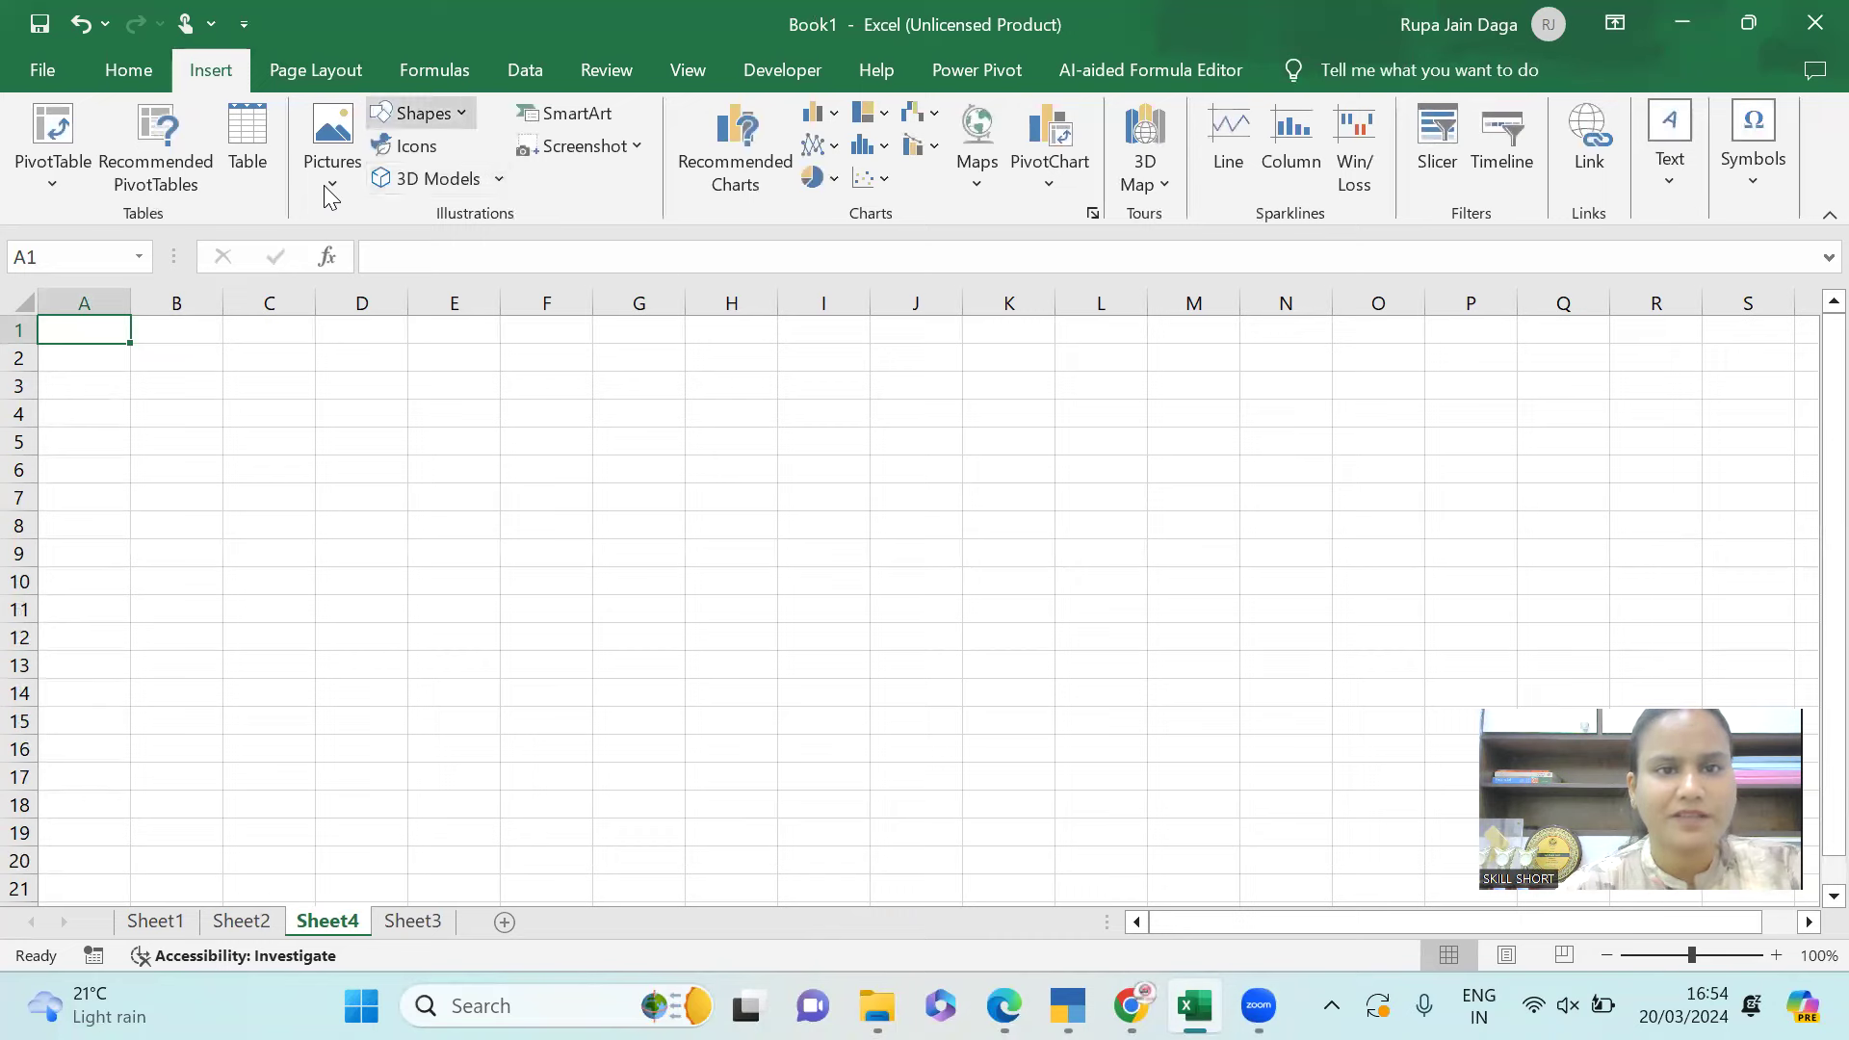
key("Right")
key("Down")
key("Return")
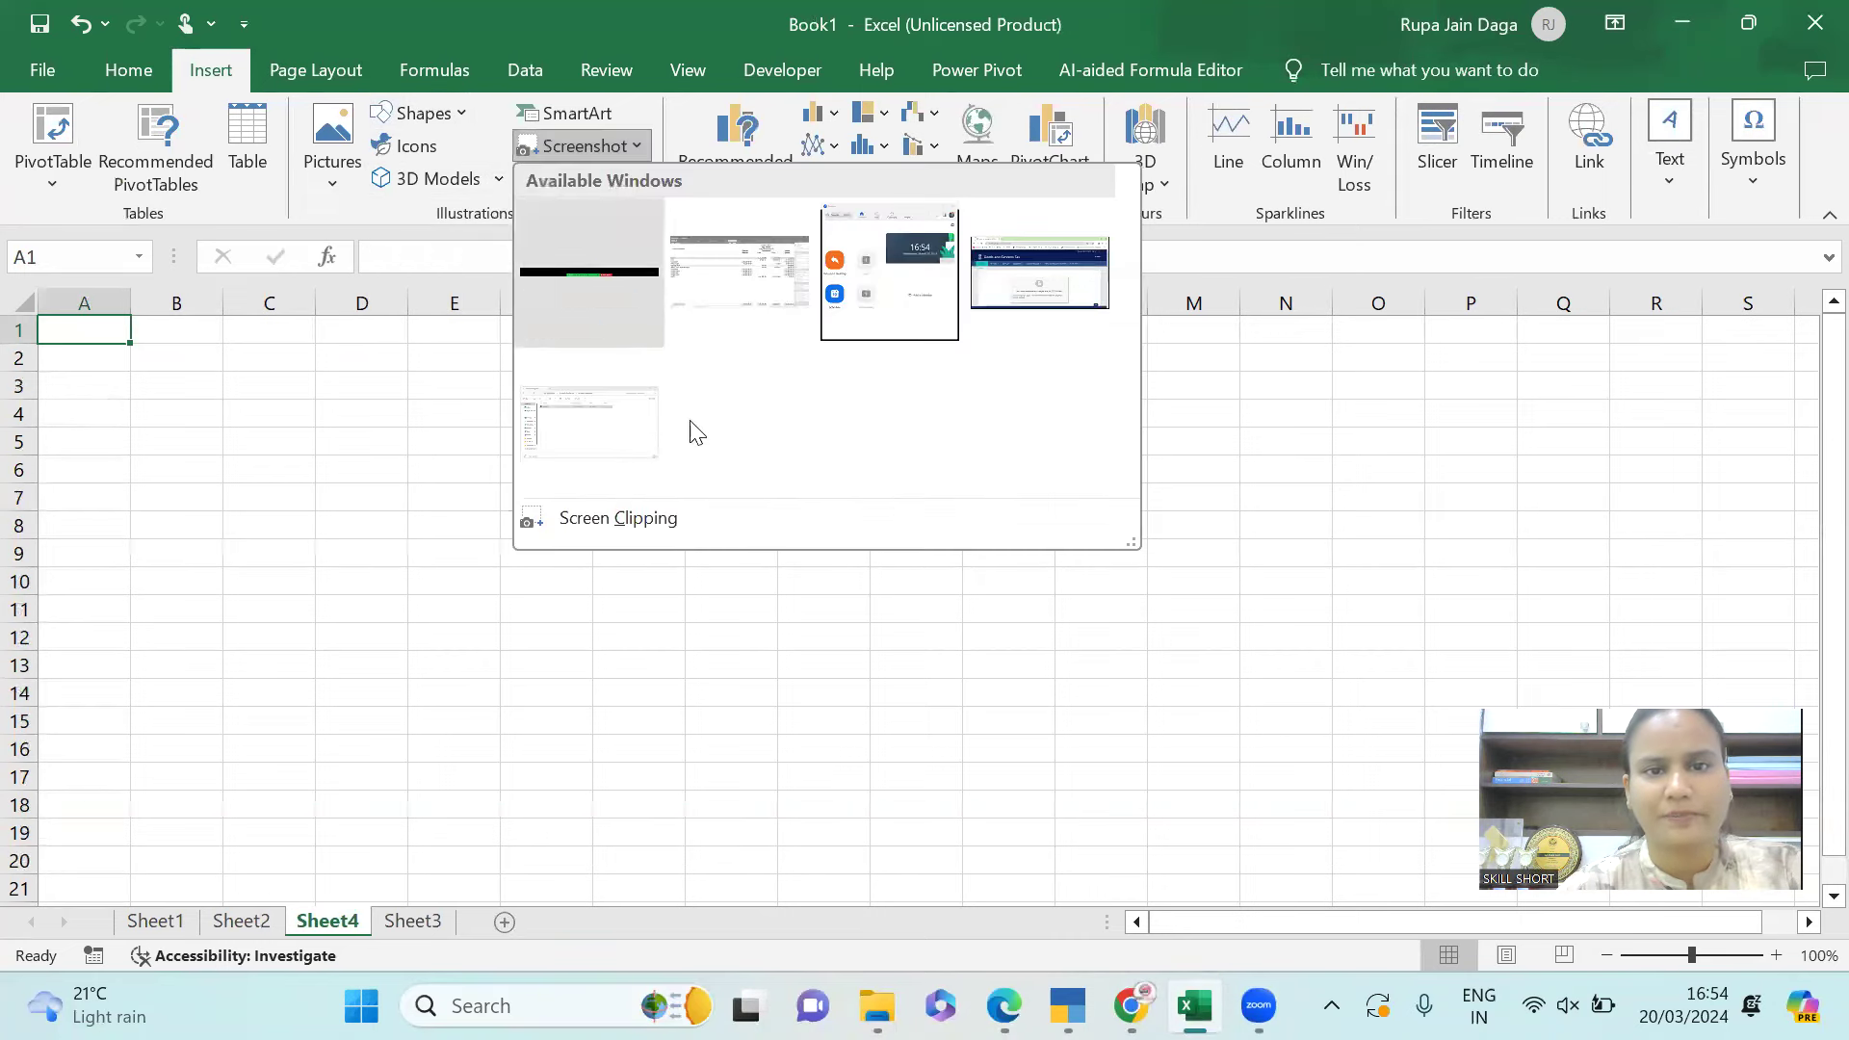
left_click(631, 524)
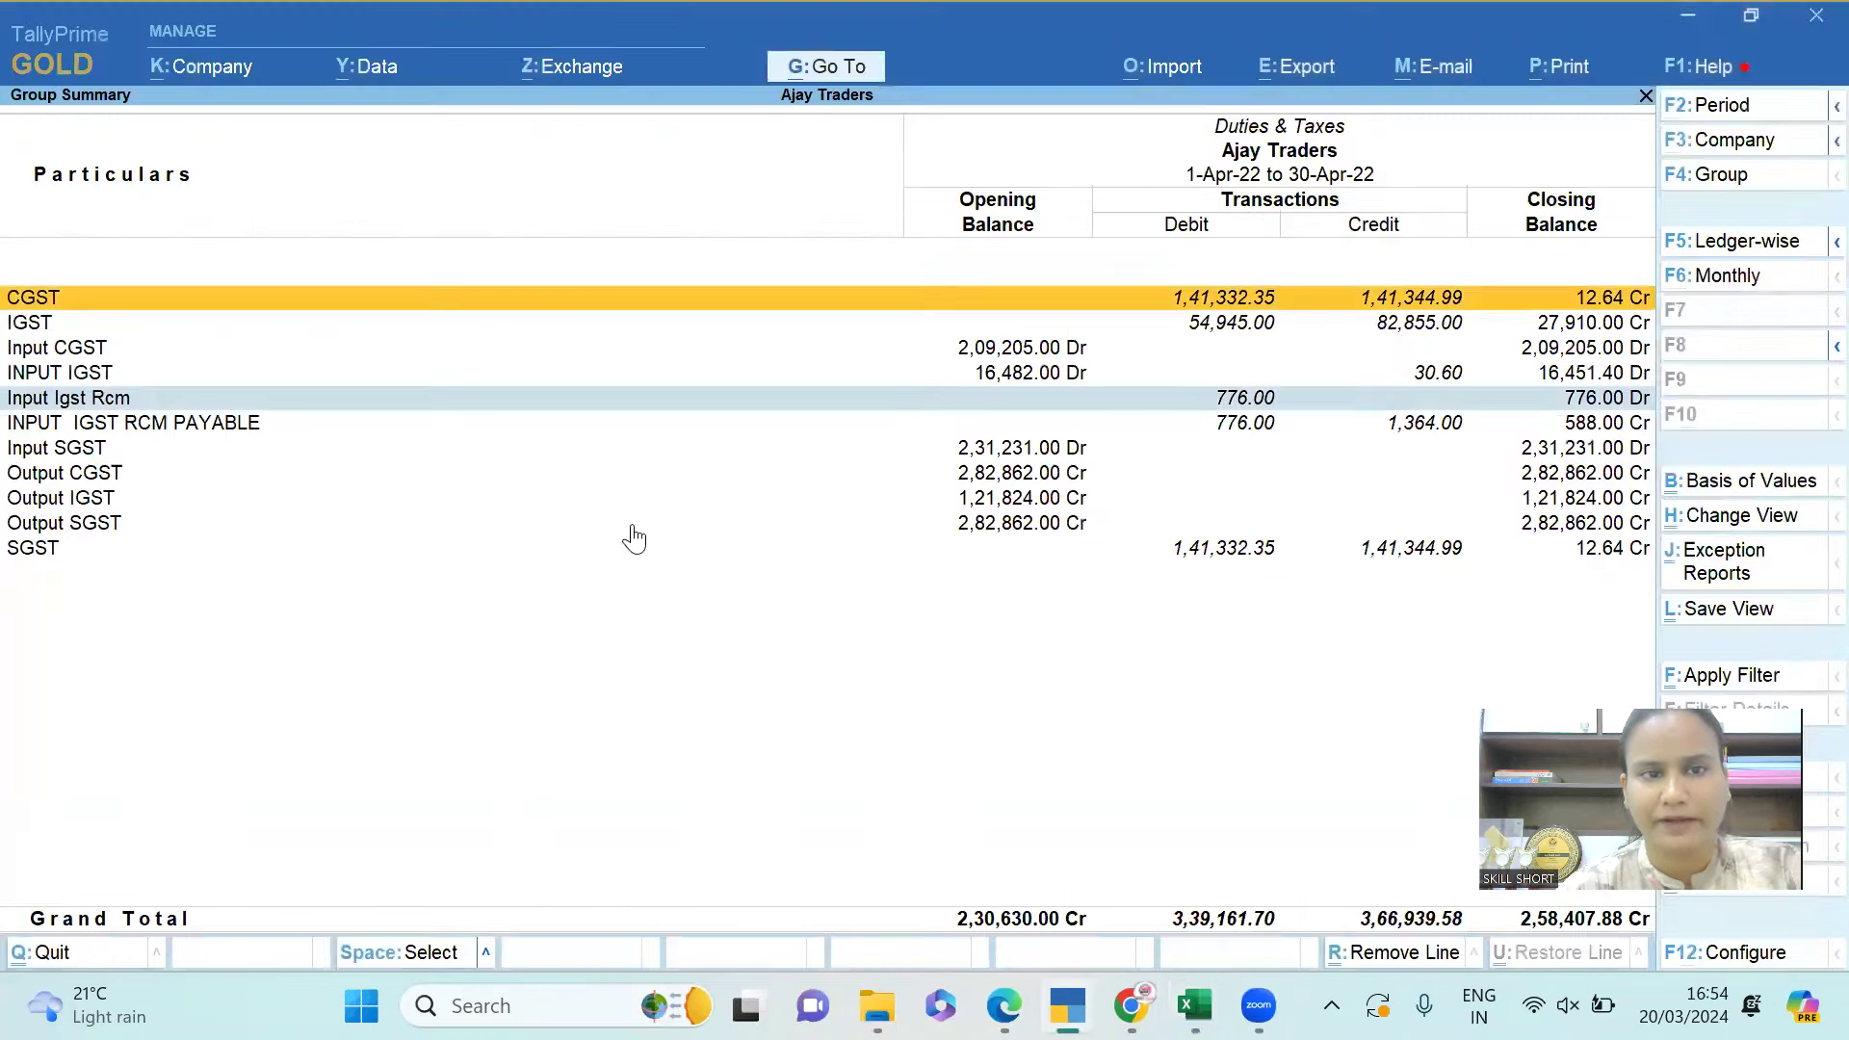
left_click_drag(22, 231, 1657, 611)
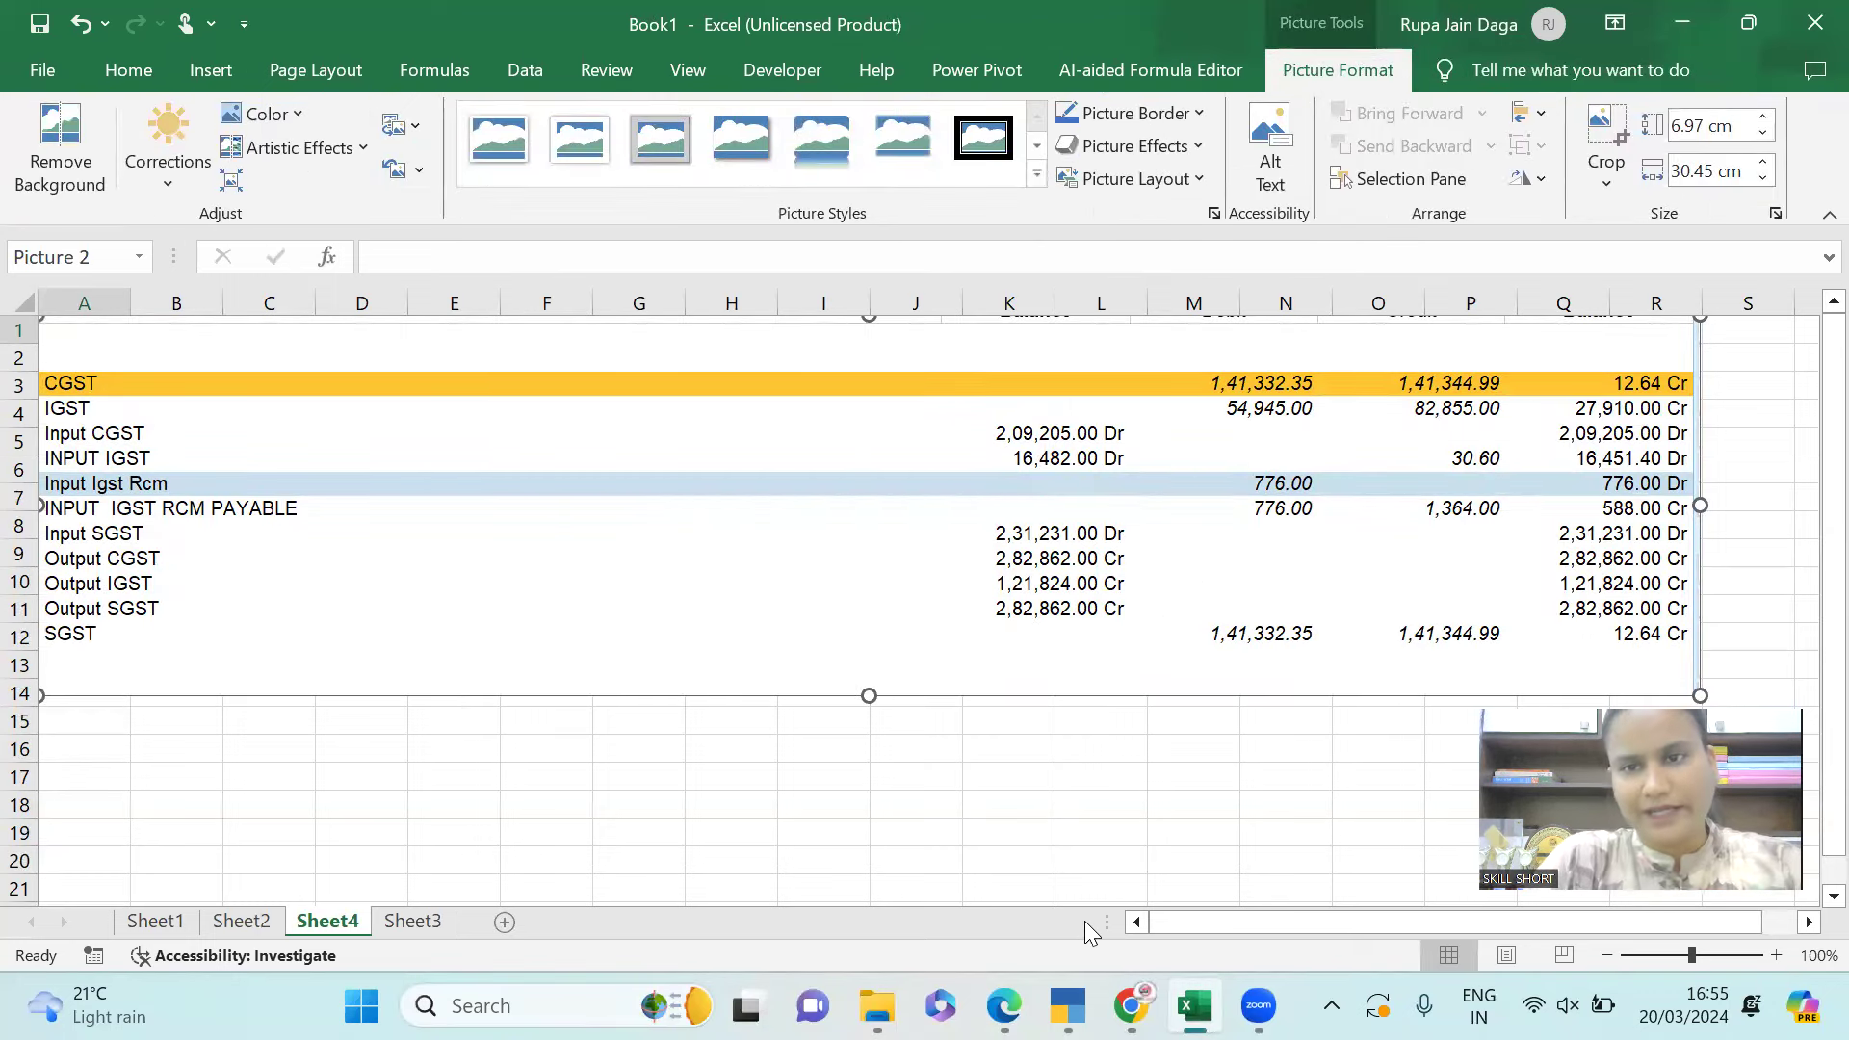
Switch to TallyPrime, leave the group summary reports, and start a new Journal voucher.
key("alt+Tab")
key("Escape")
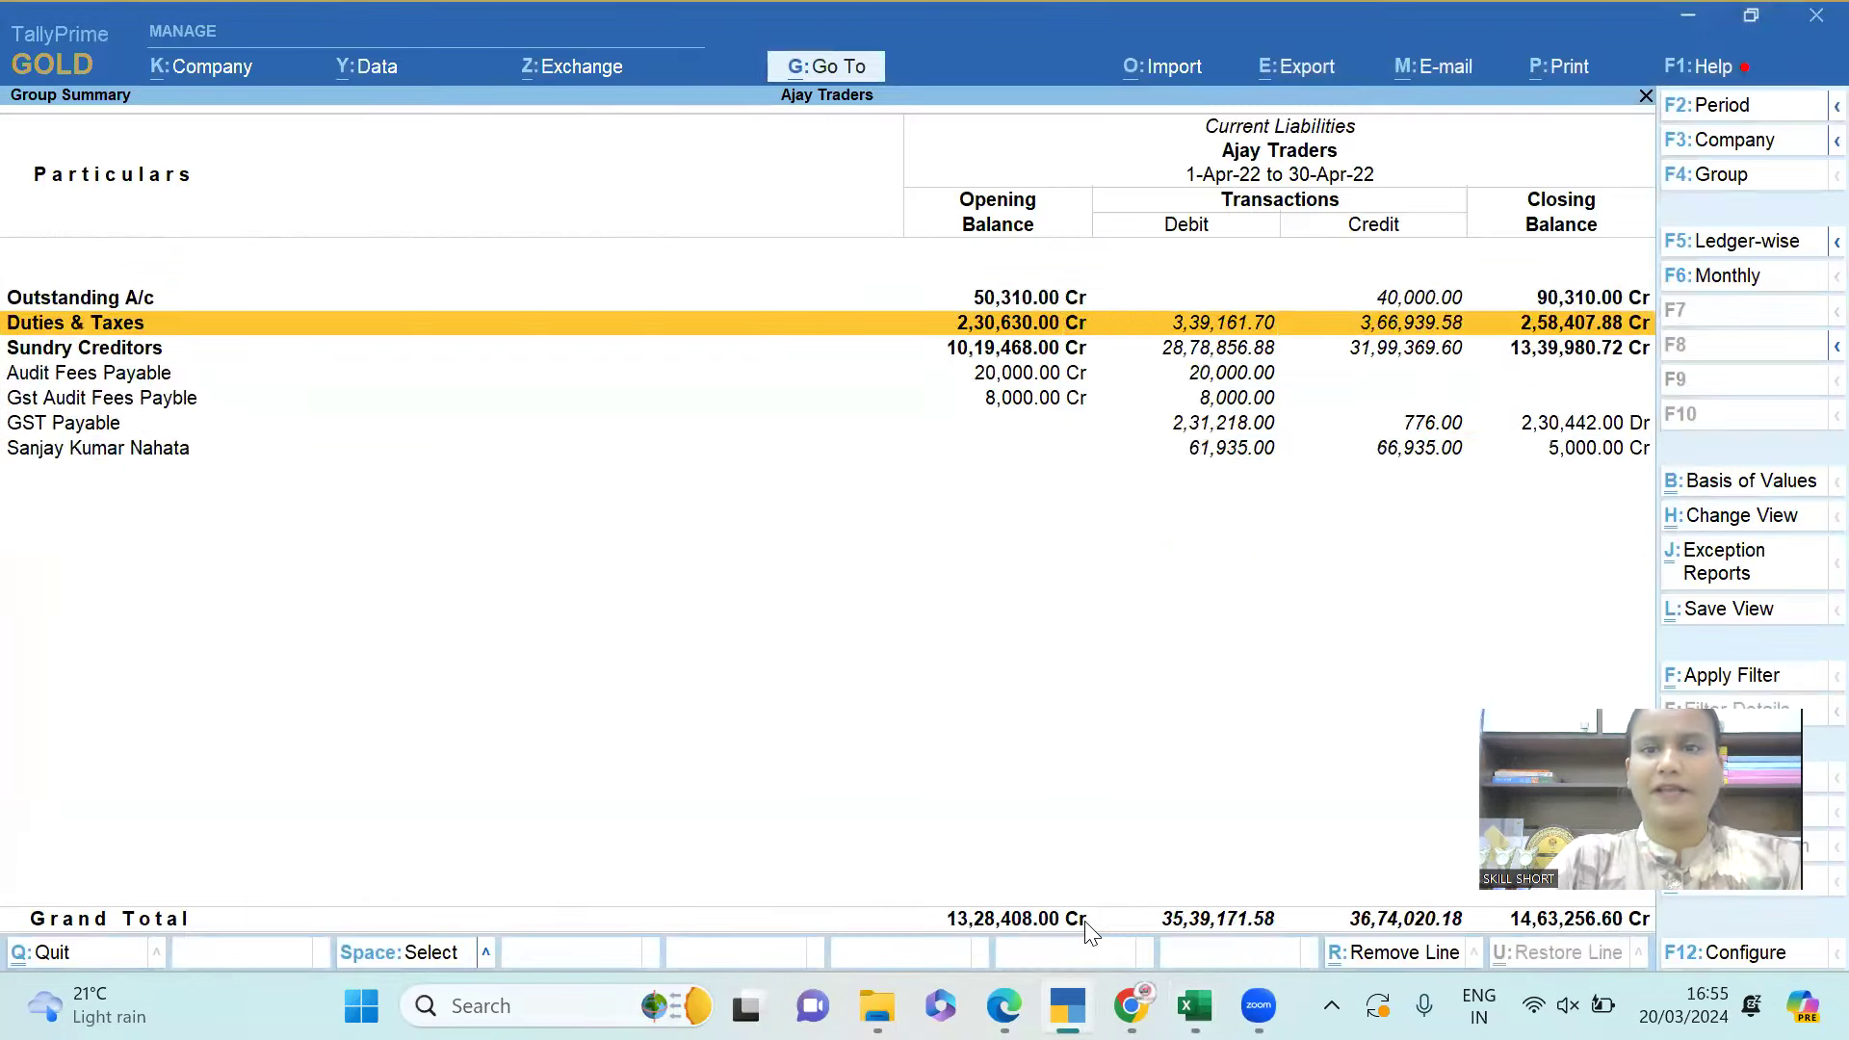
key("Escape")
key("Escape")
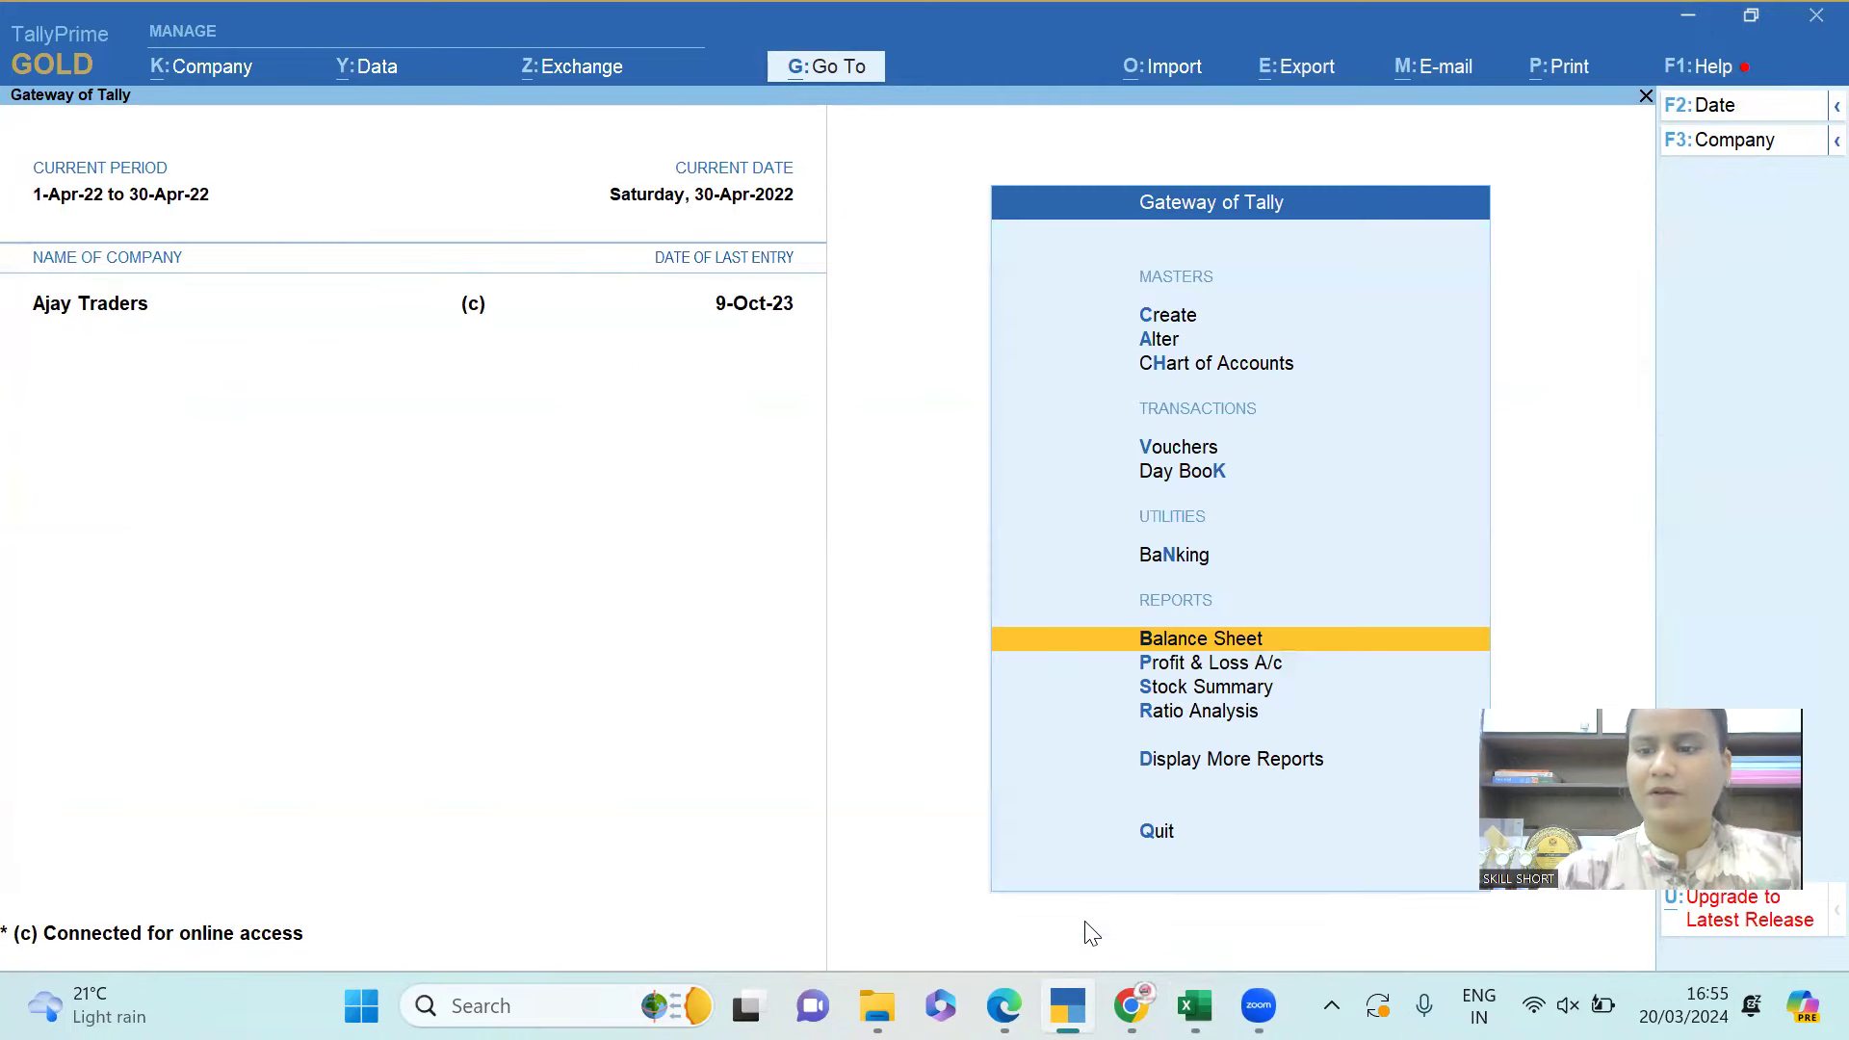
key("Up")
key("Up")
key("Up")
key("Up")
key("Down")
key("Return")
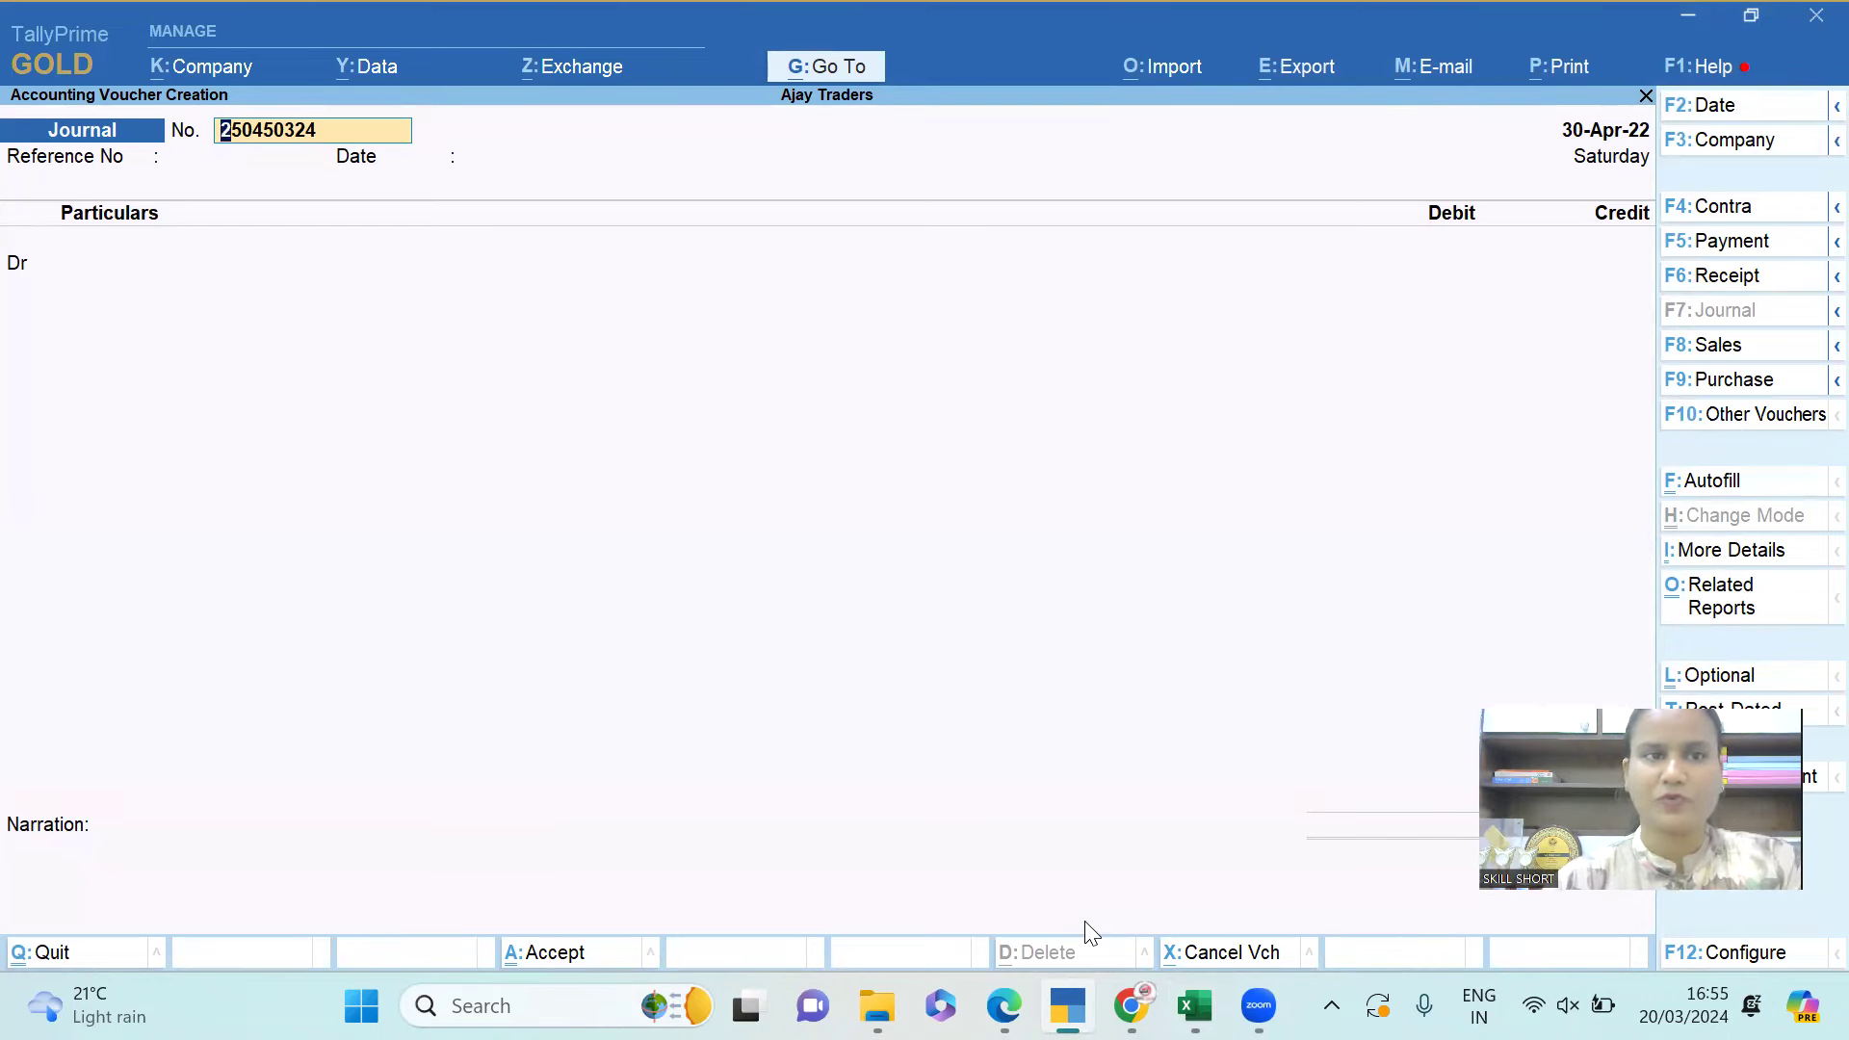
Debit Input CGST with 1,41,332.35 in the journal voucher, taking the amount from the CGST debit in the Excel clipping.
key("Return")
key("Return")
key("Return")
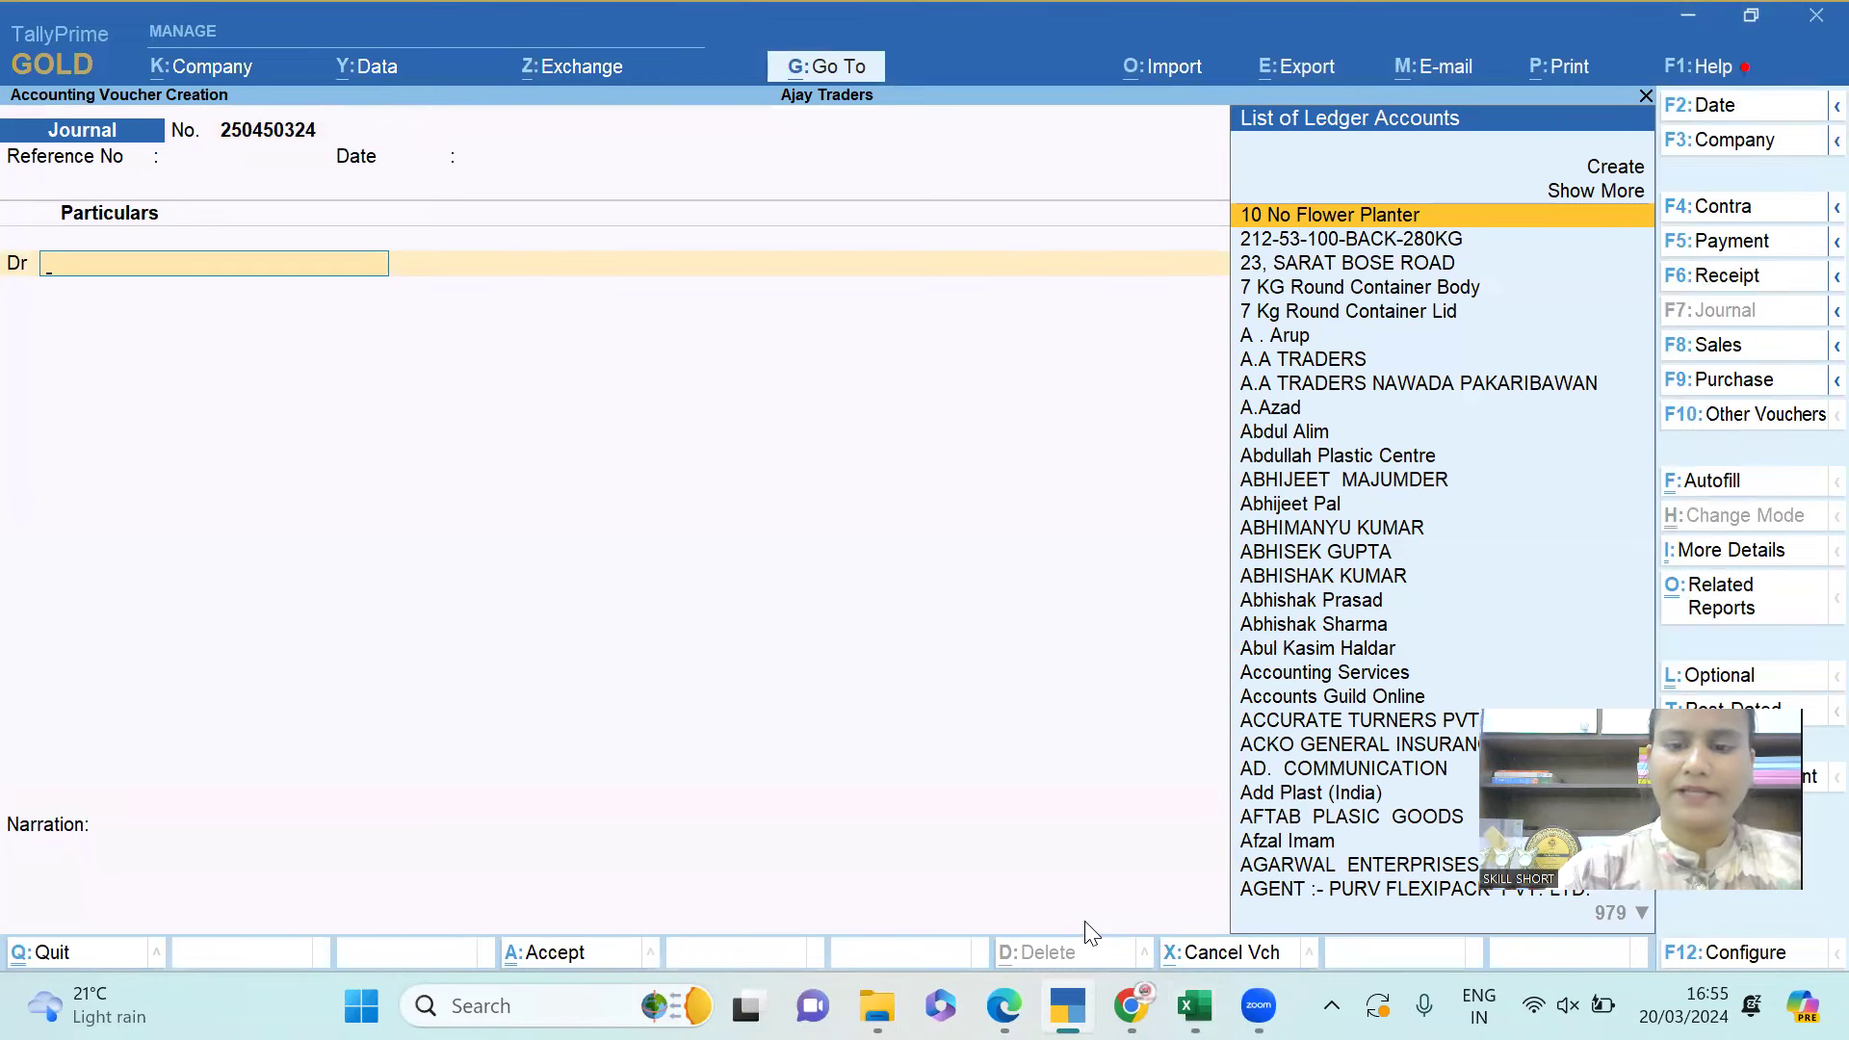
type("Input Cg")
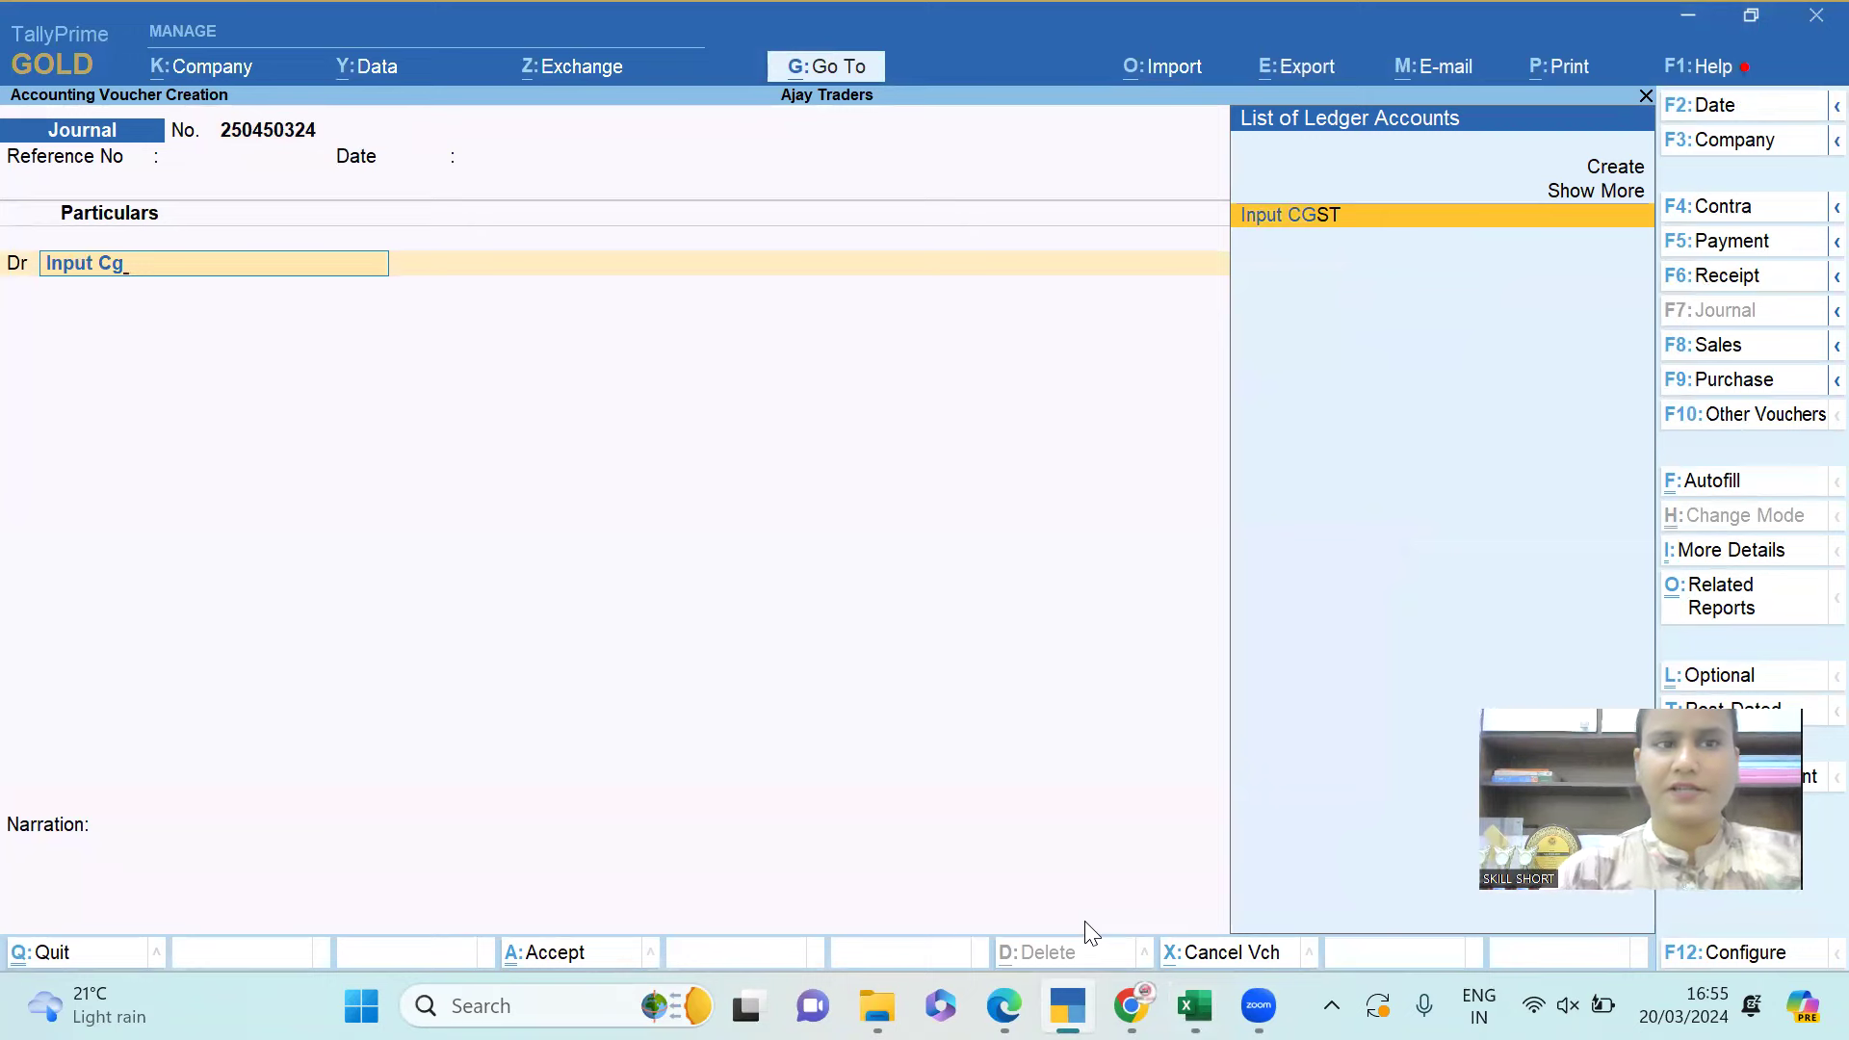
key("Return")
key("alt+Tab")
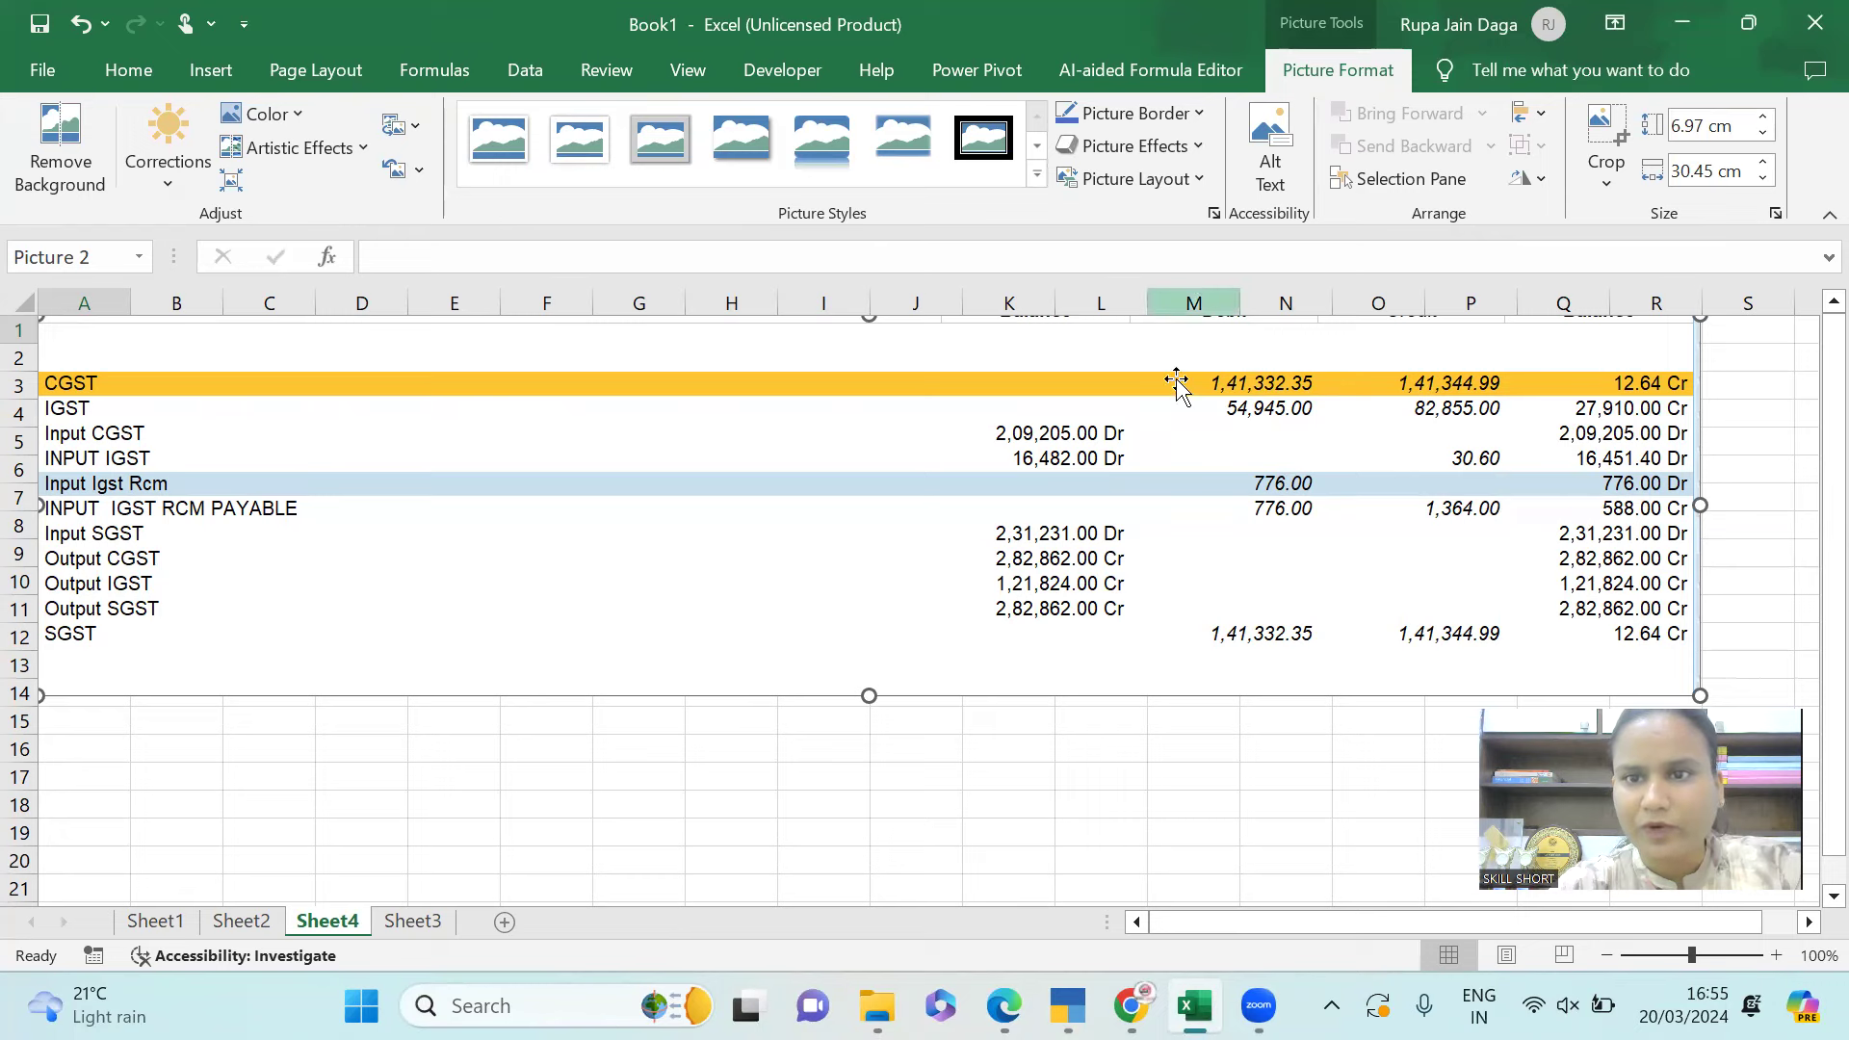
key("alt+Tab")
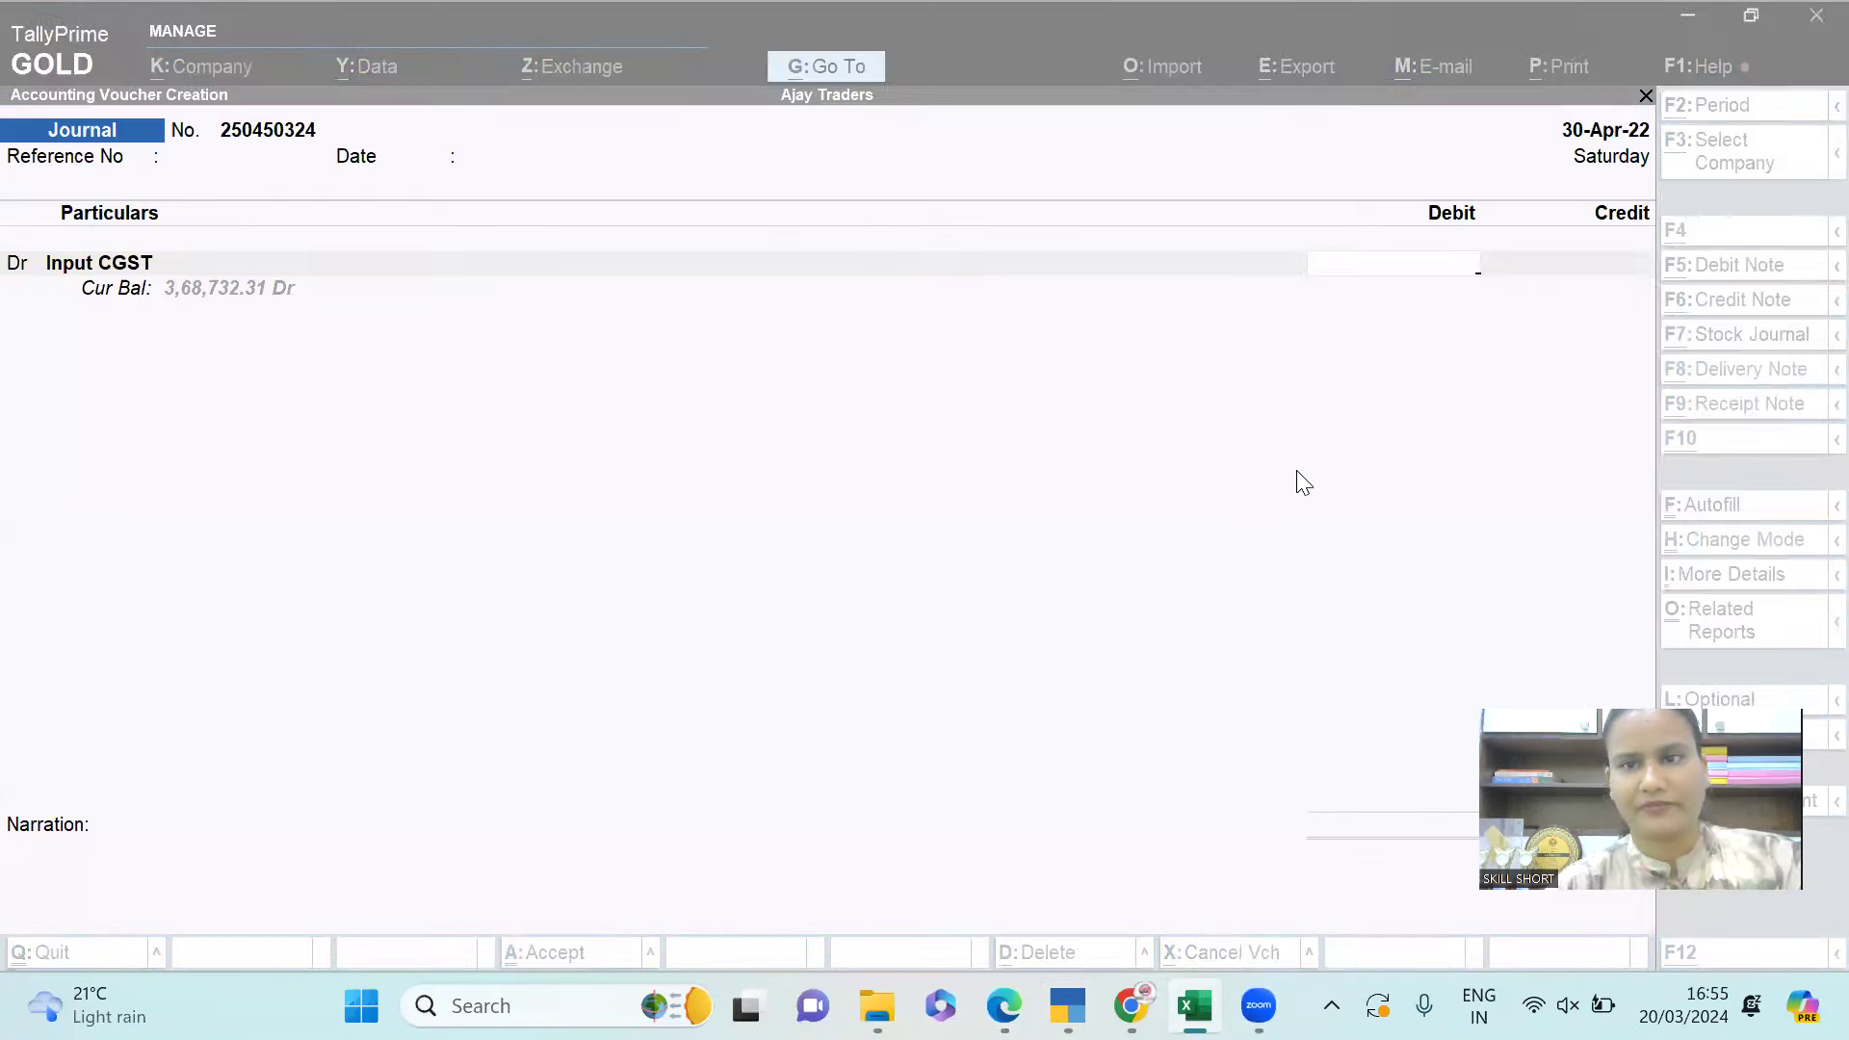
type("141332.35")
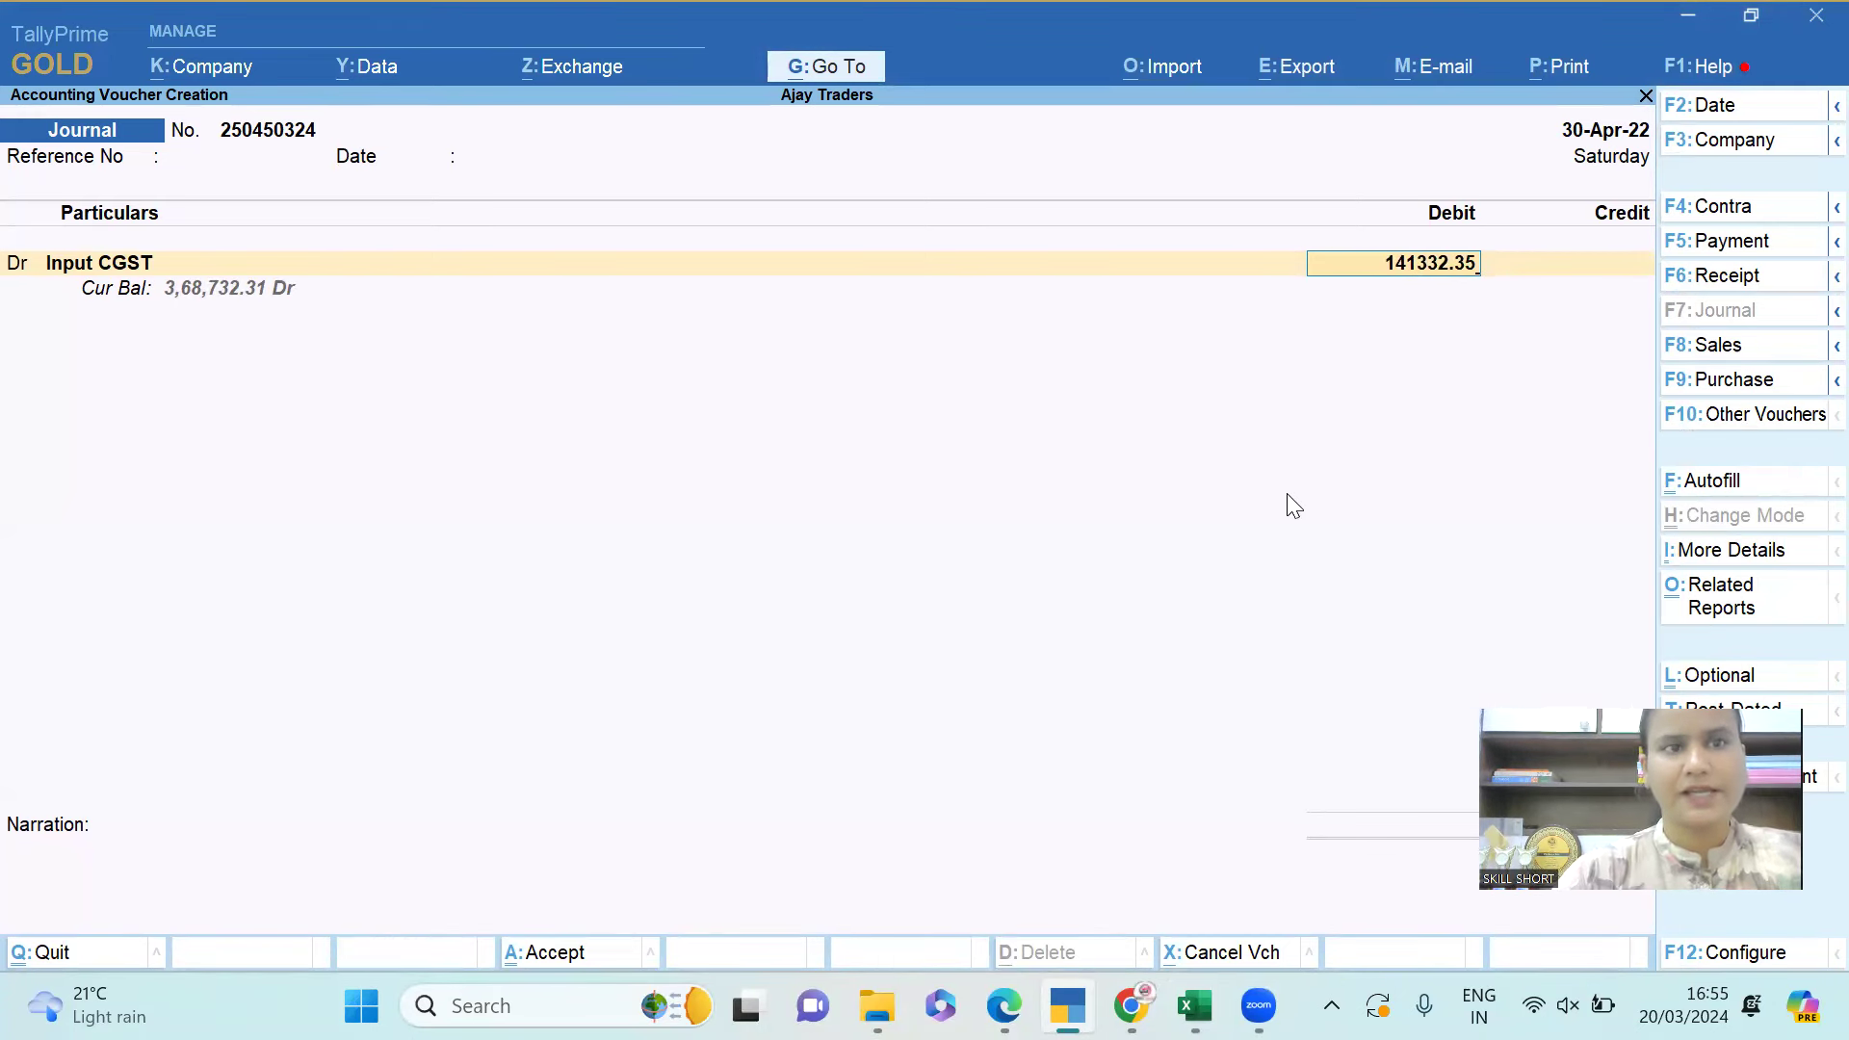
key("Return")
Add a debit line for Input SGST with 1,41,332.35 to the journal voucher.
type("dr")
key("Return")
type("I")
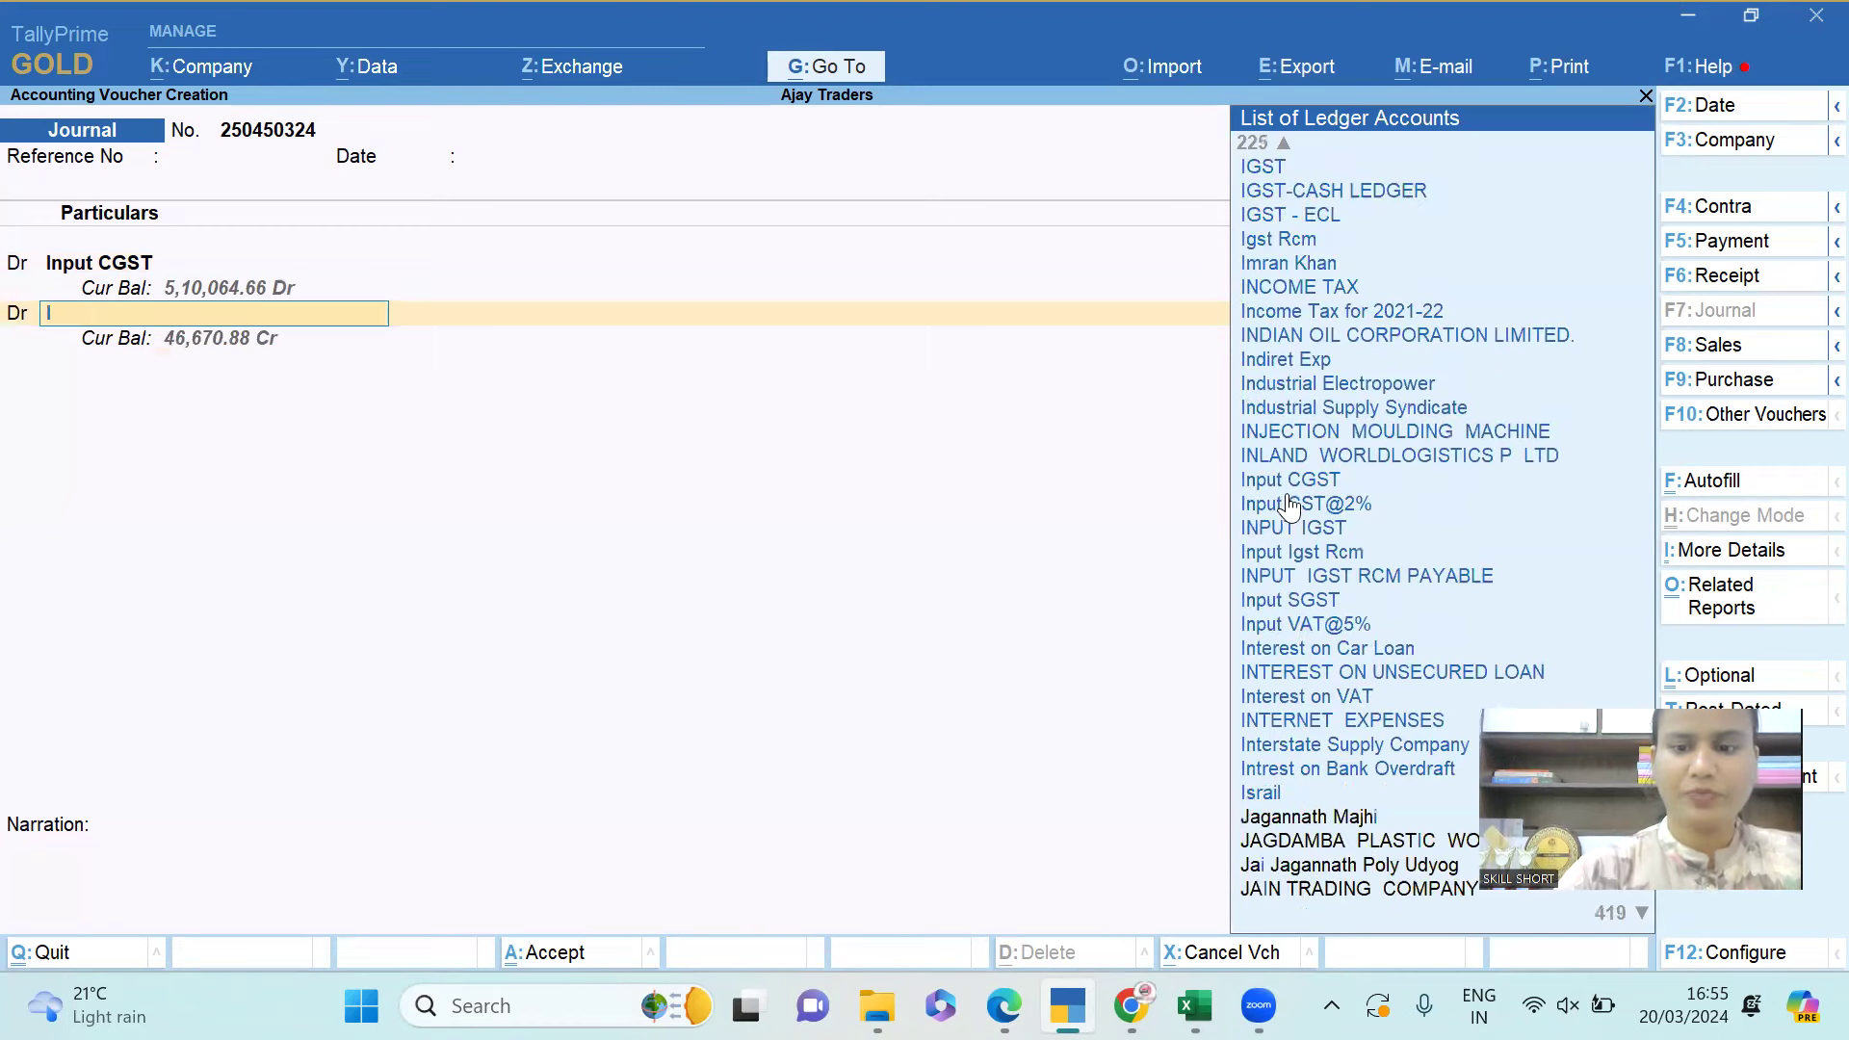
type("nput Sgst")
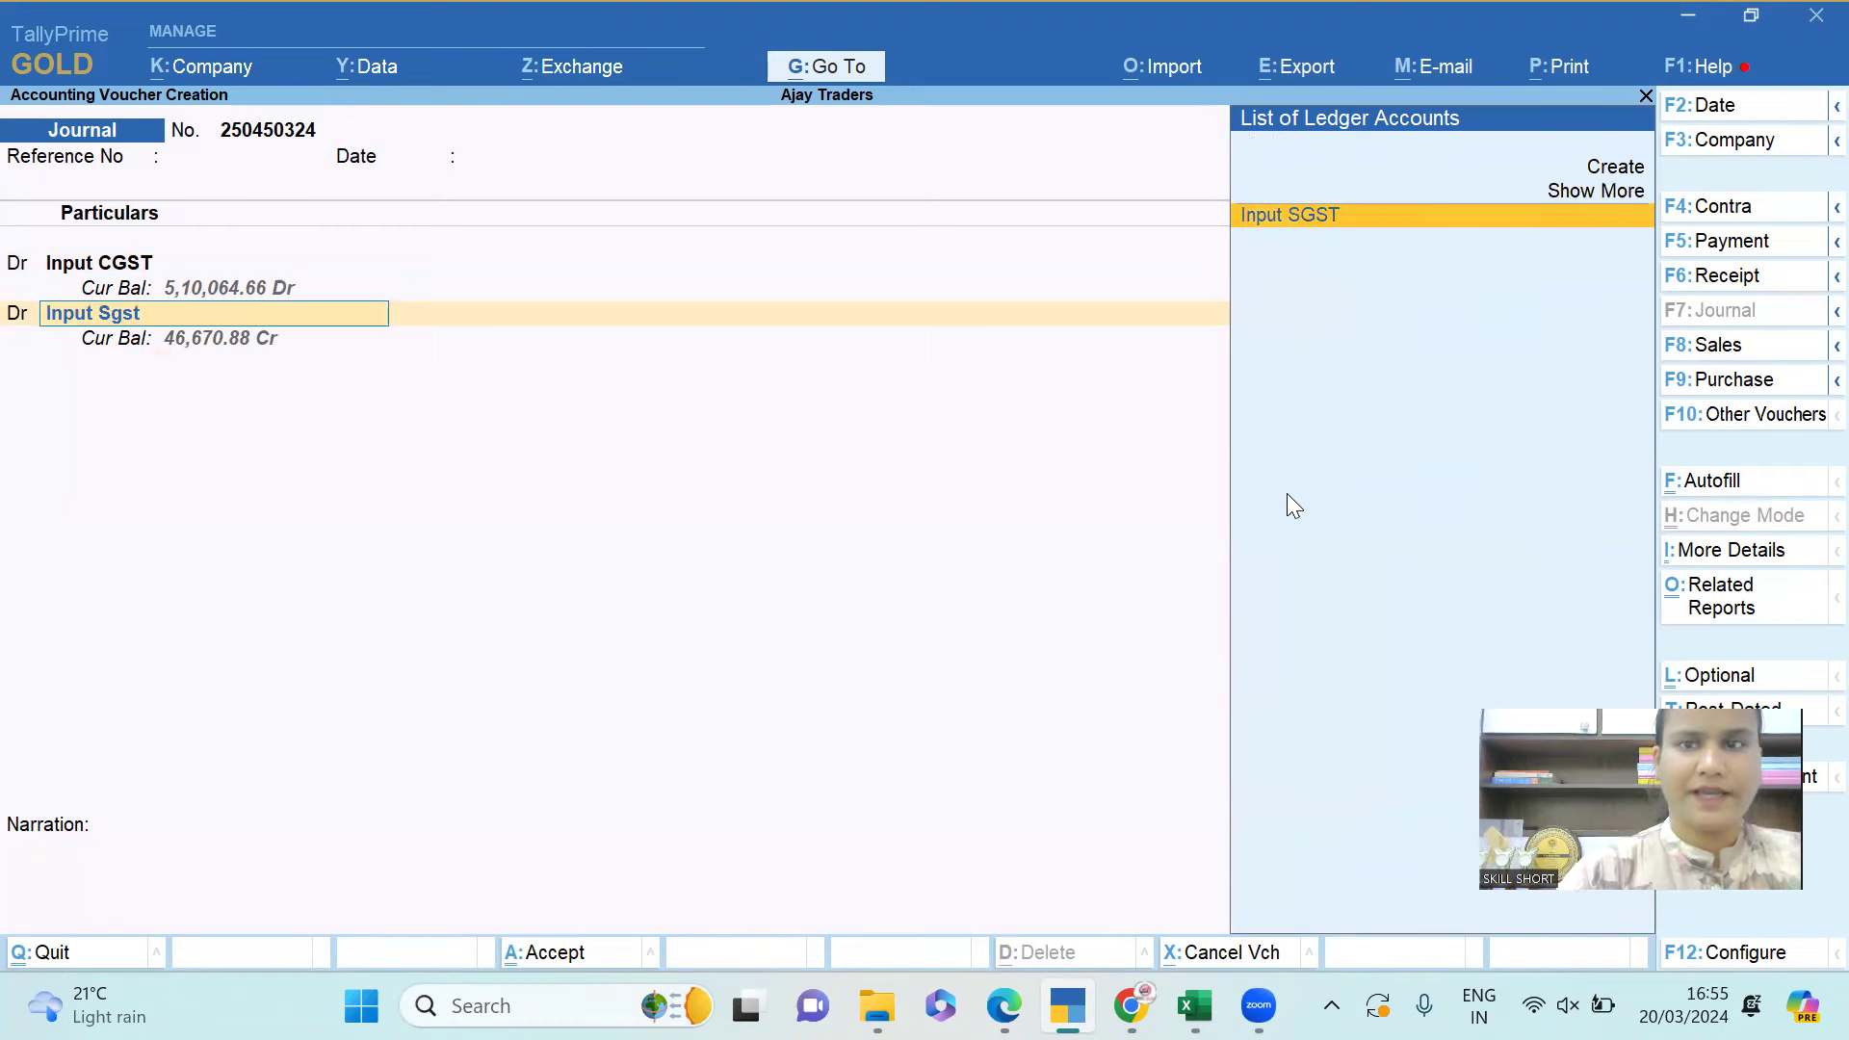
key("Return")
type("1")
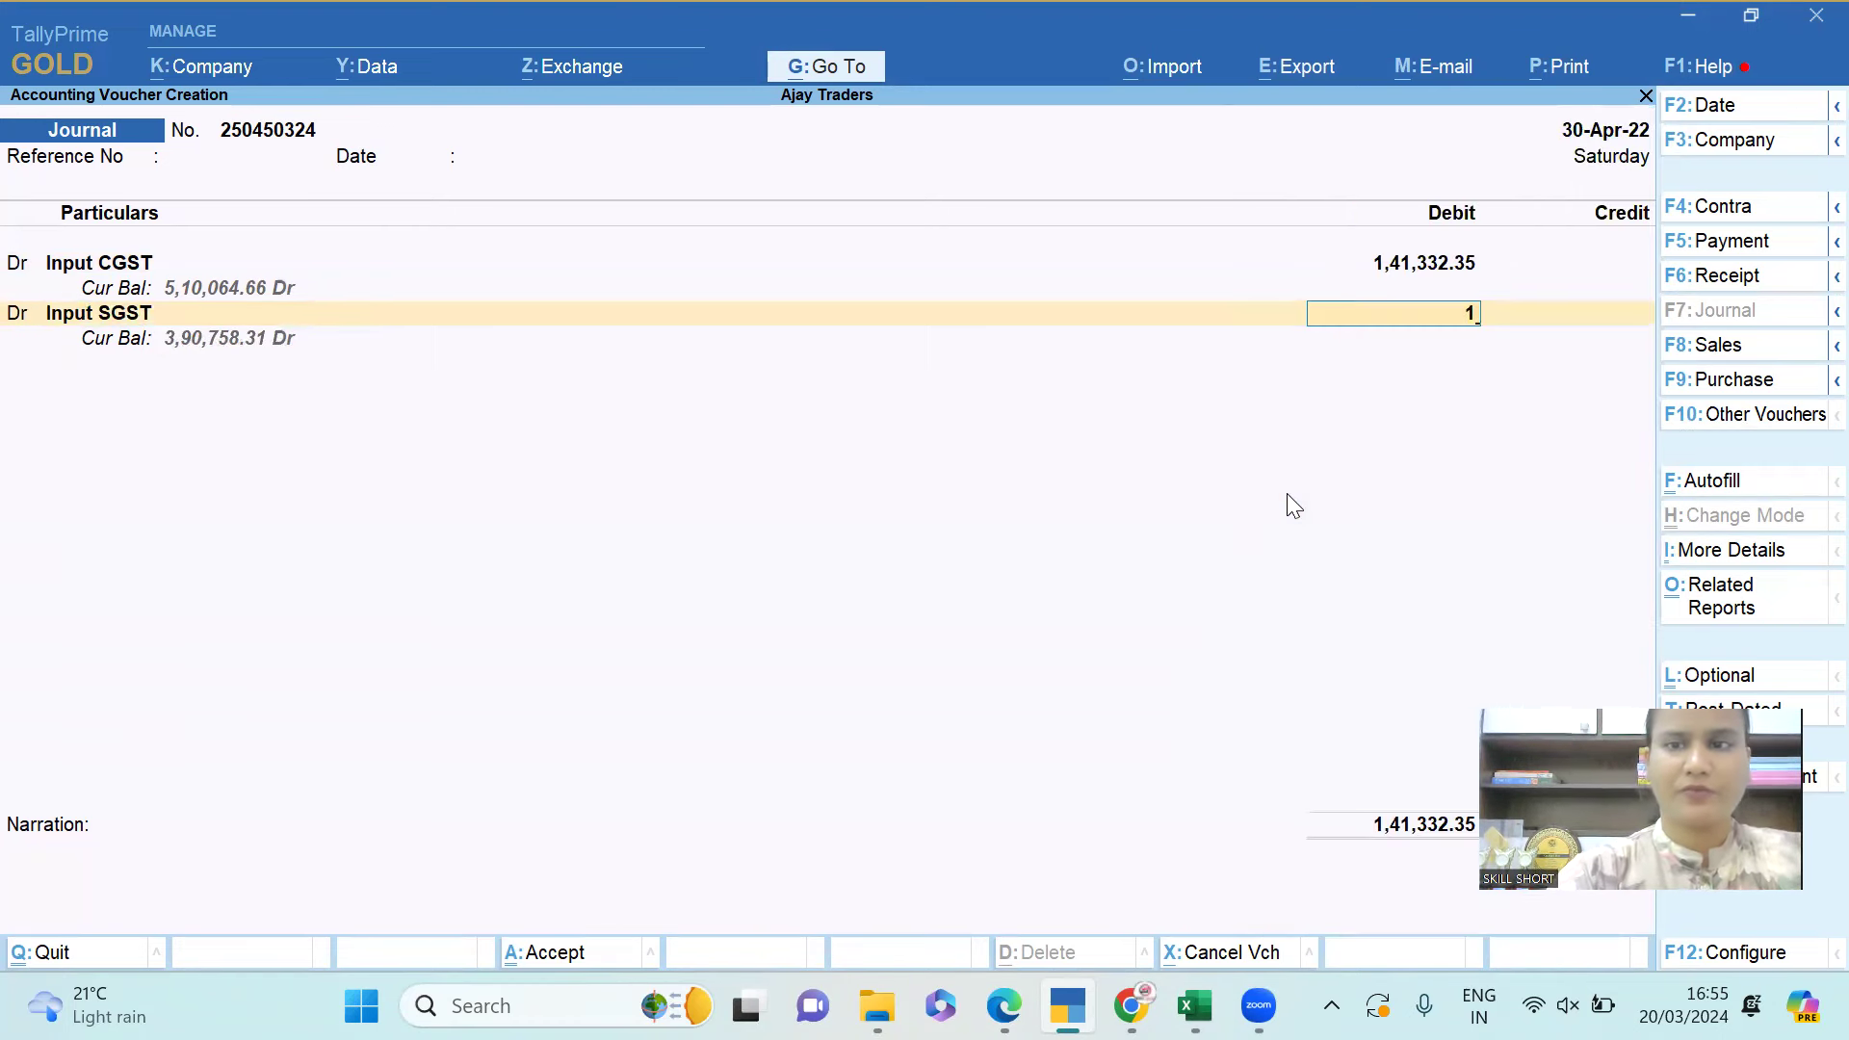
type(",41,33")
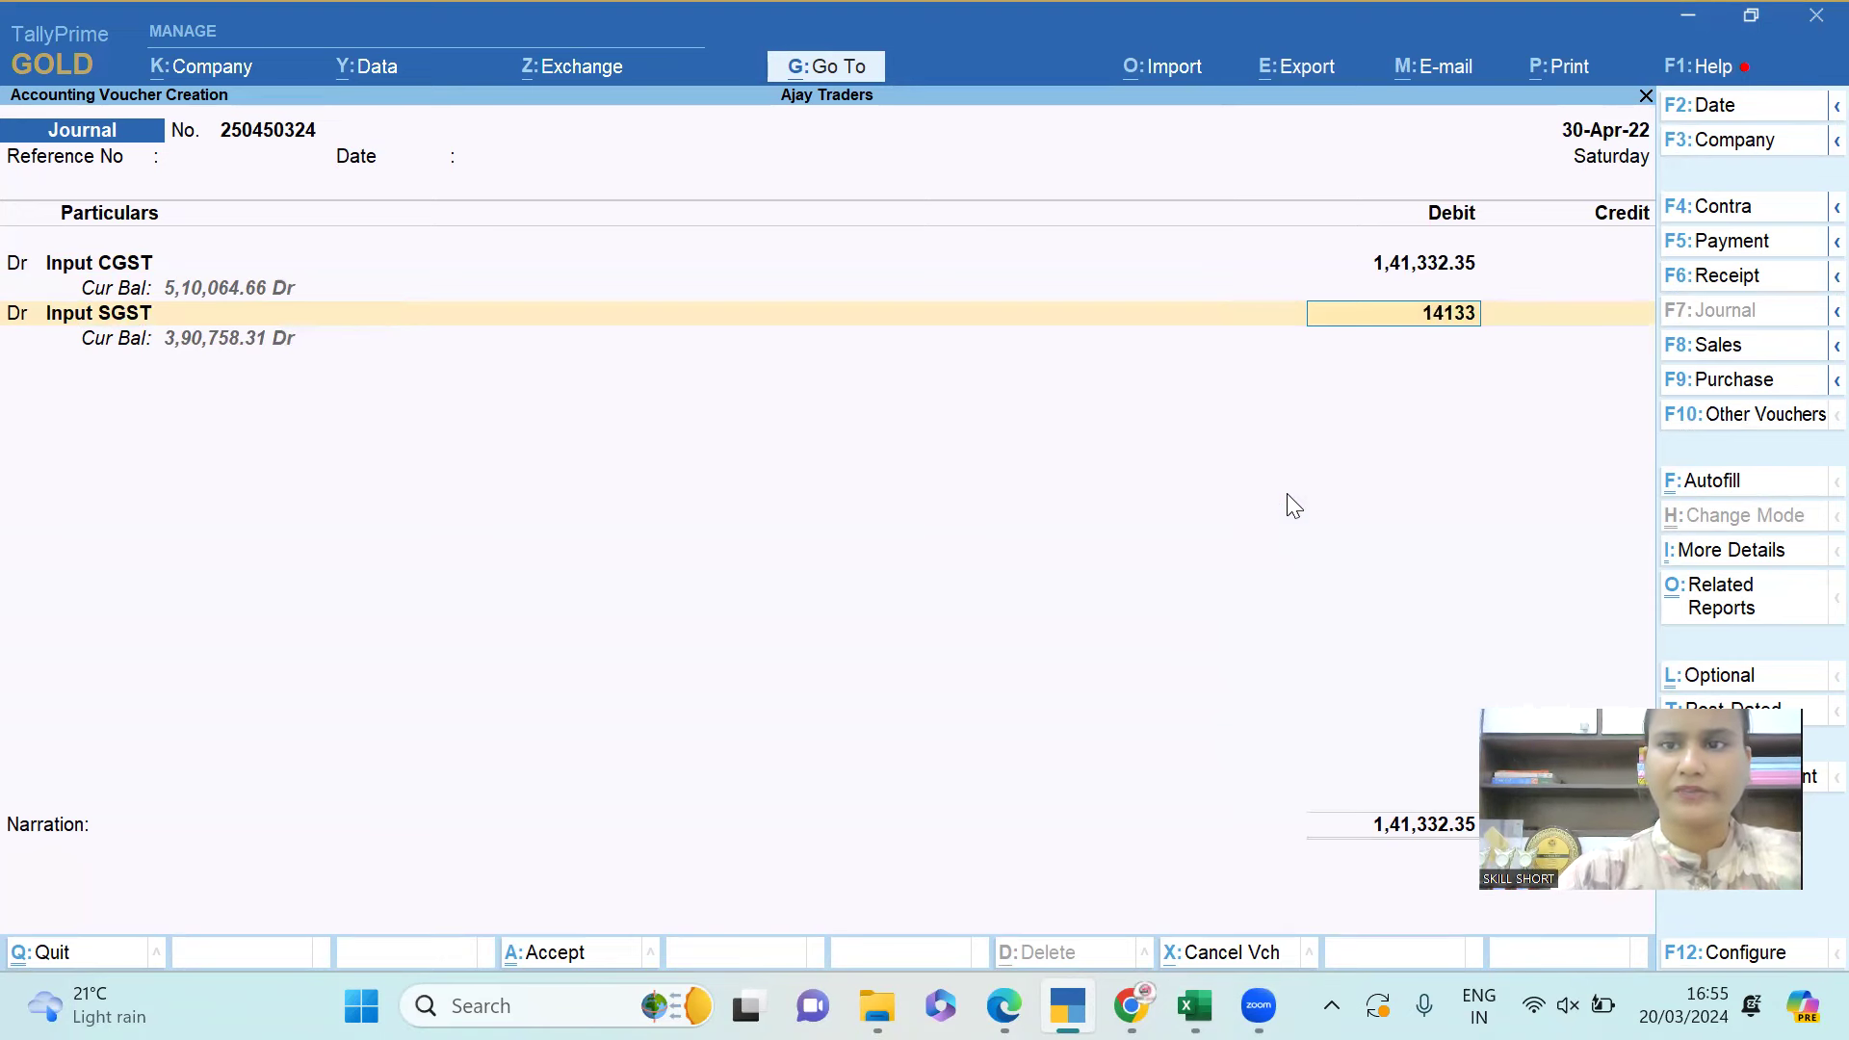
type("2.35")
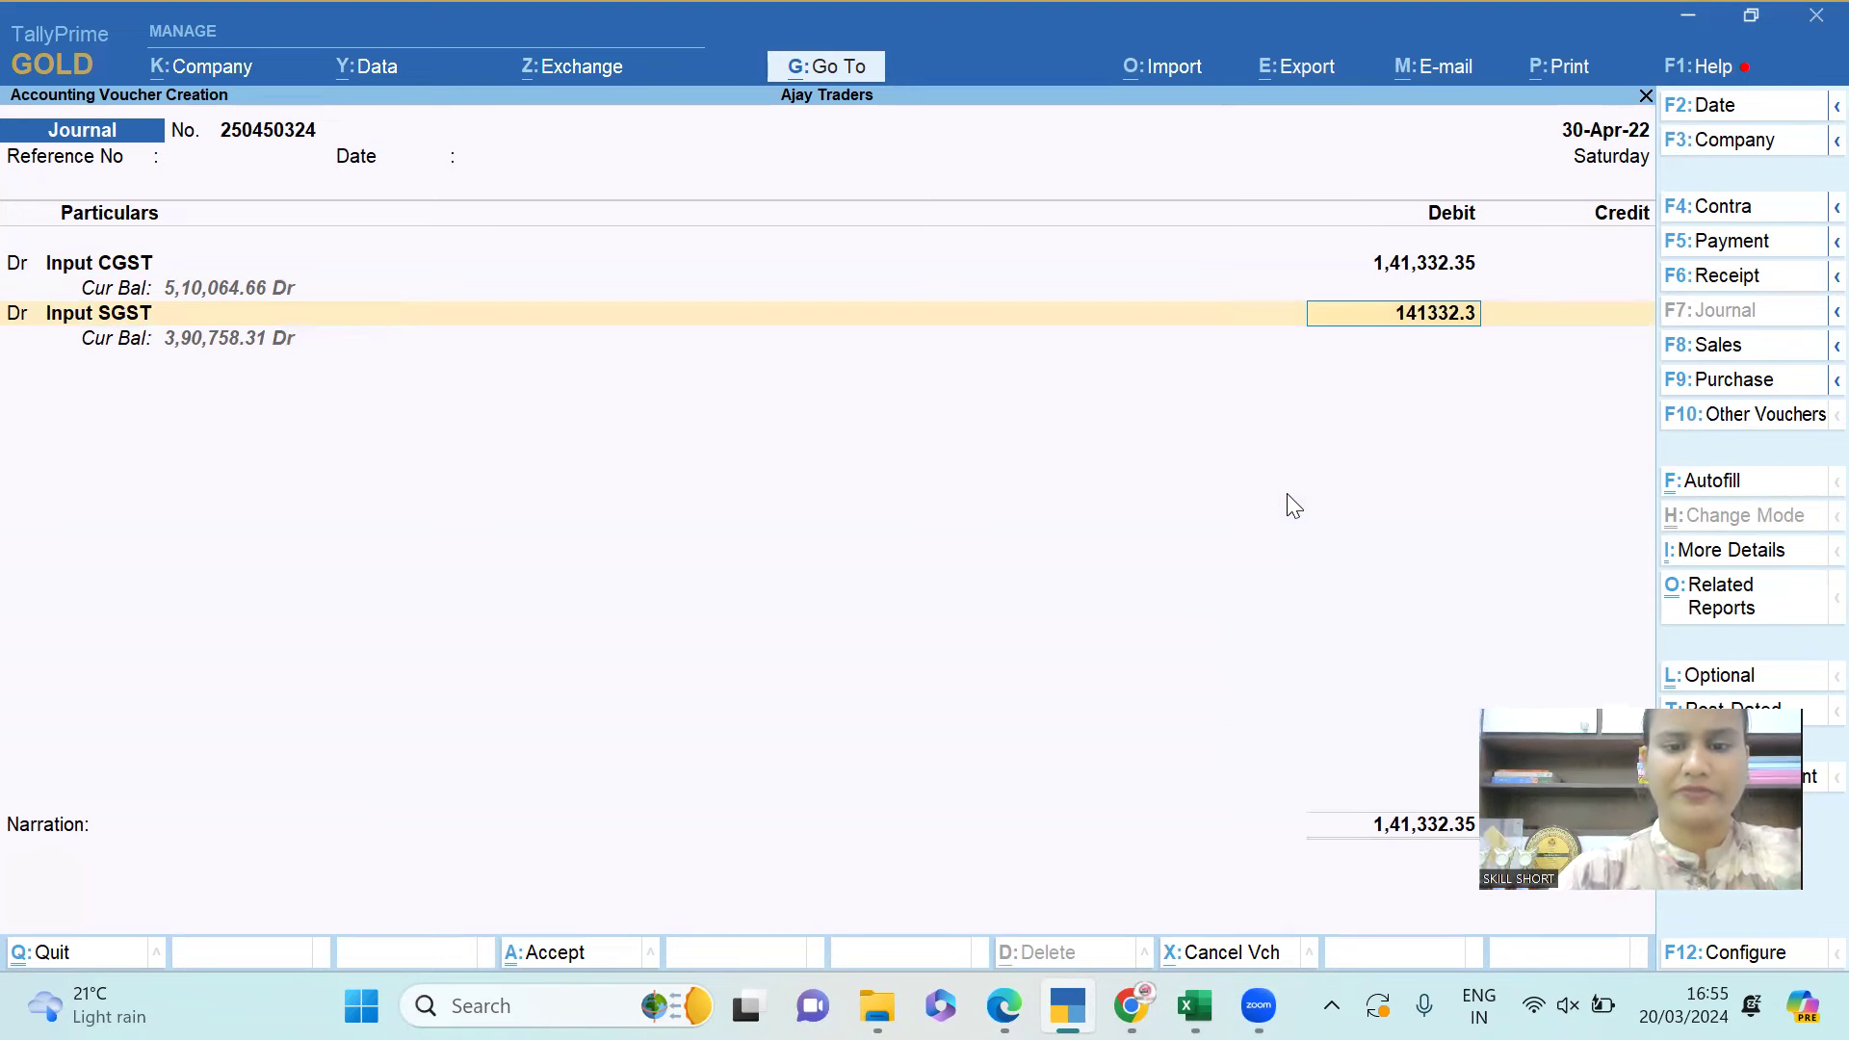
key("Return")
Debit INPUT IGST with 54,945, taking the amount from the IGST debit in the Excel clipping.
key("d")
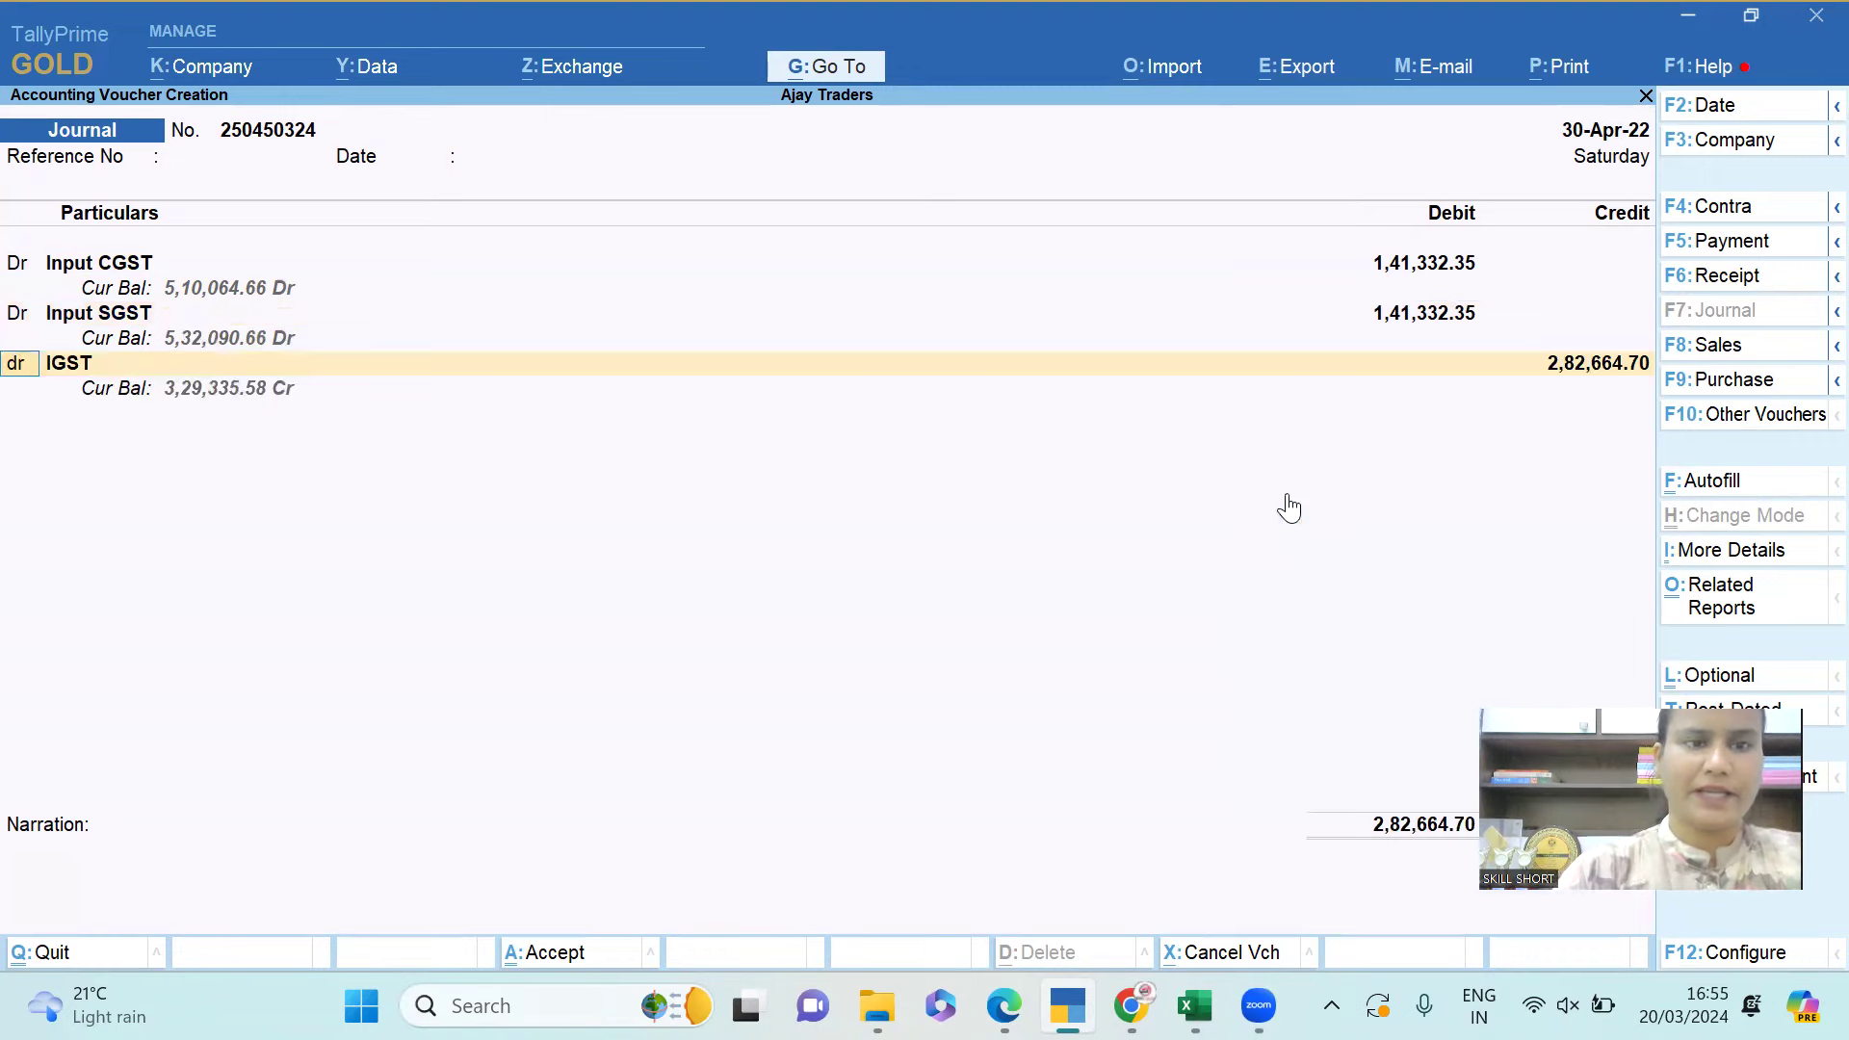
key("Return")
type("Input Igst")
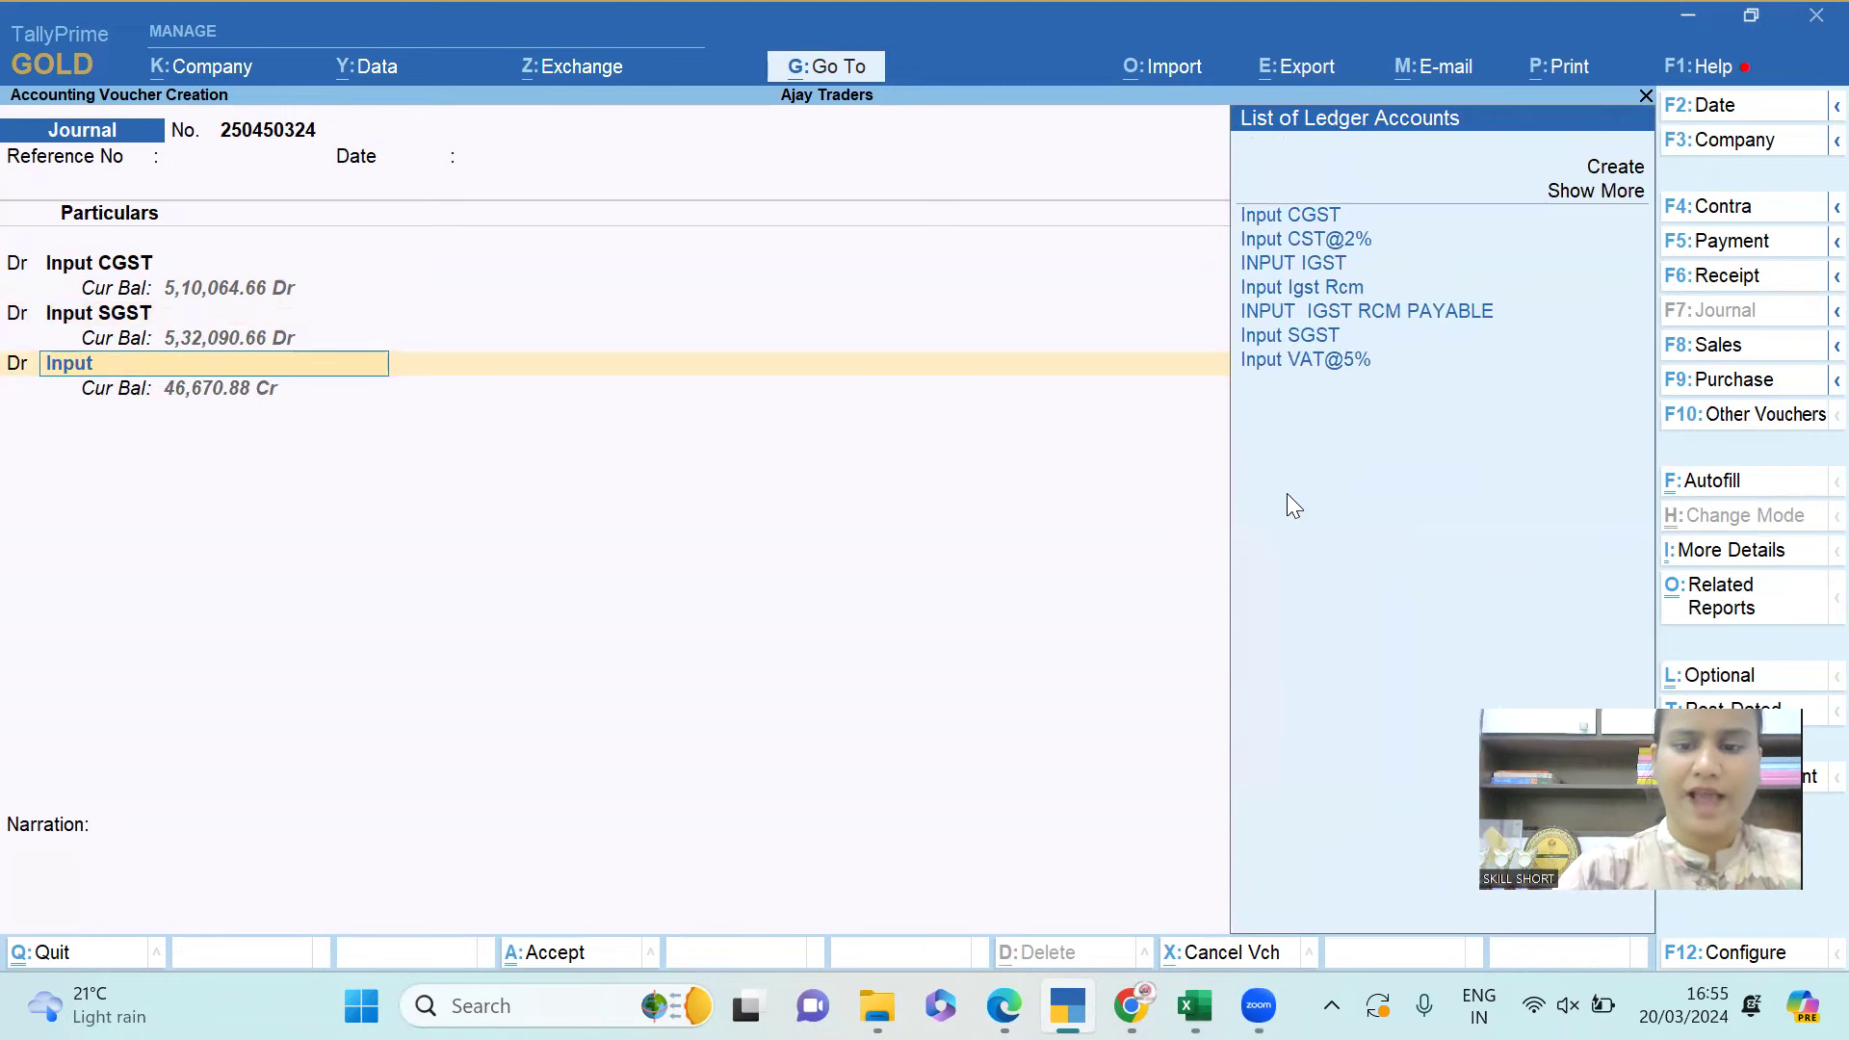
key("Return")
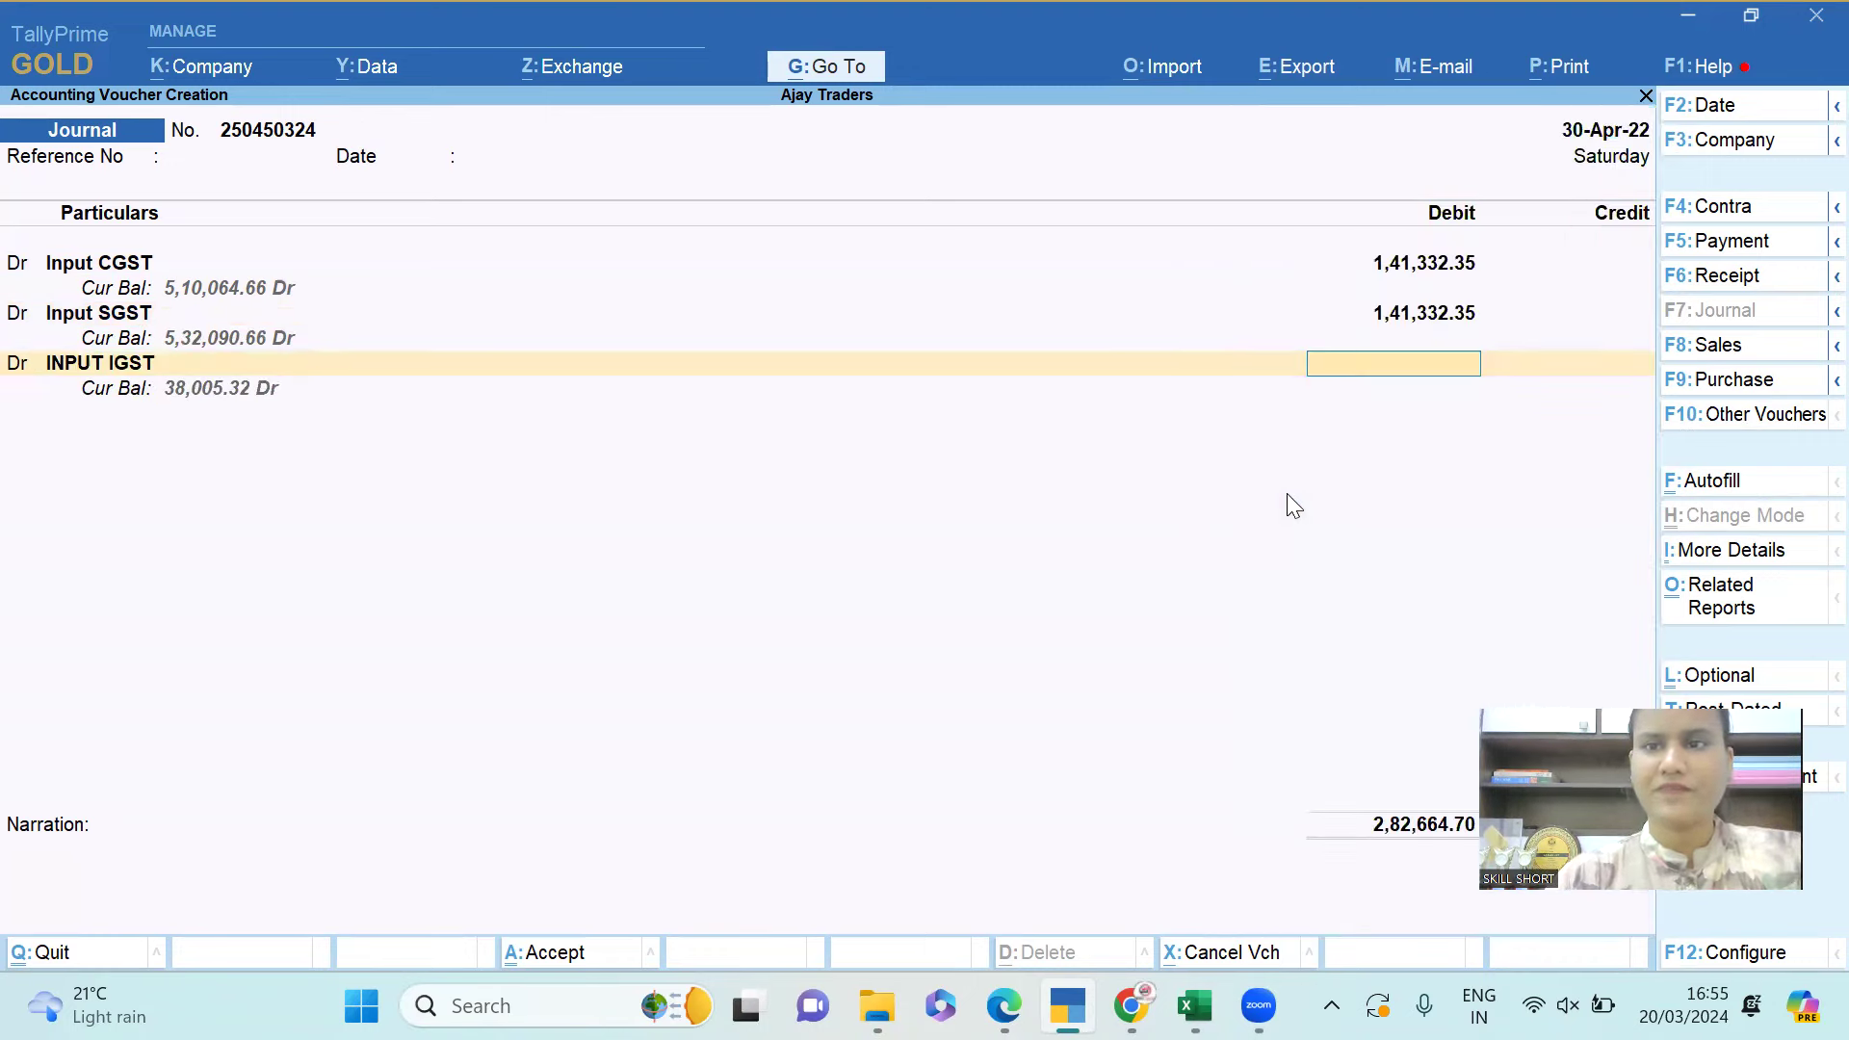
key("alt+Tab")
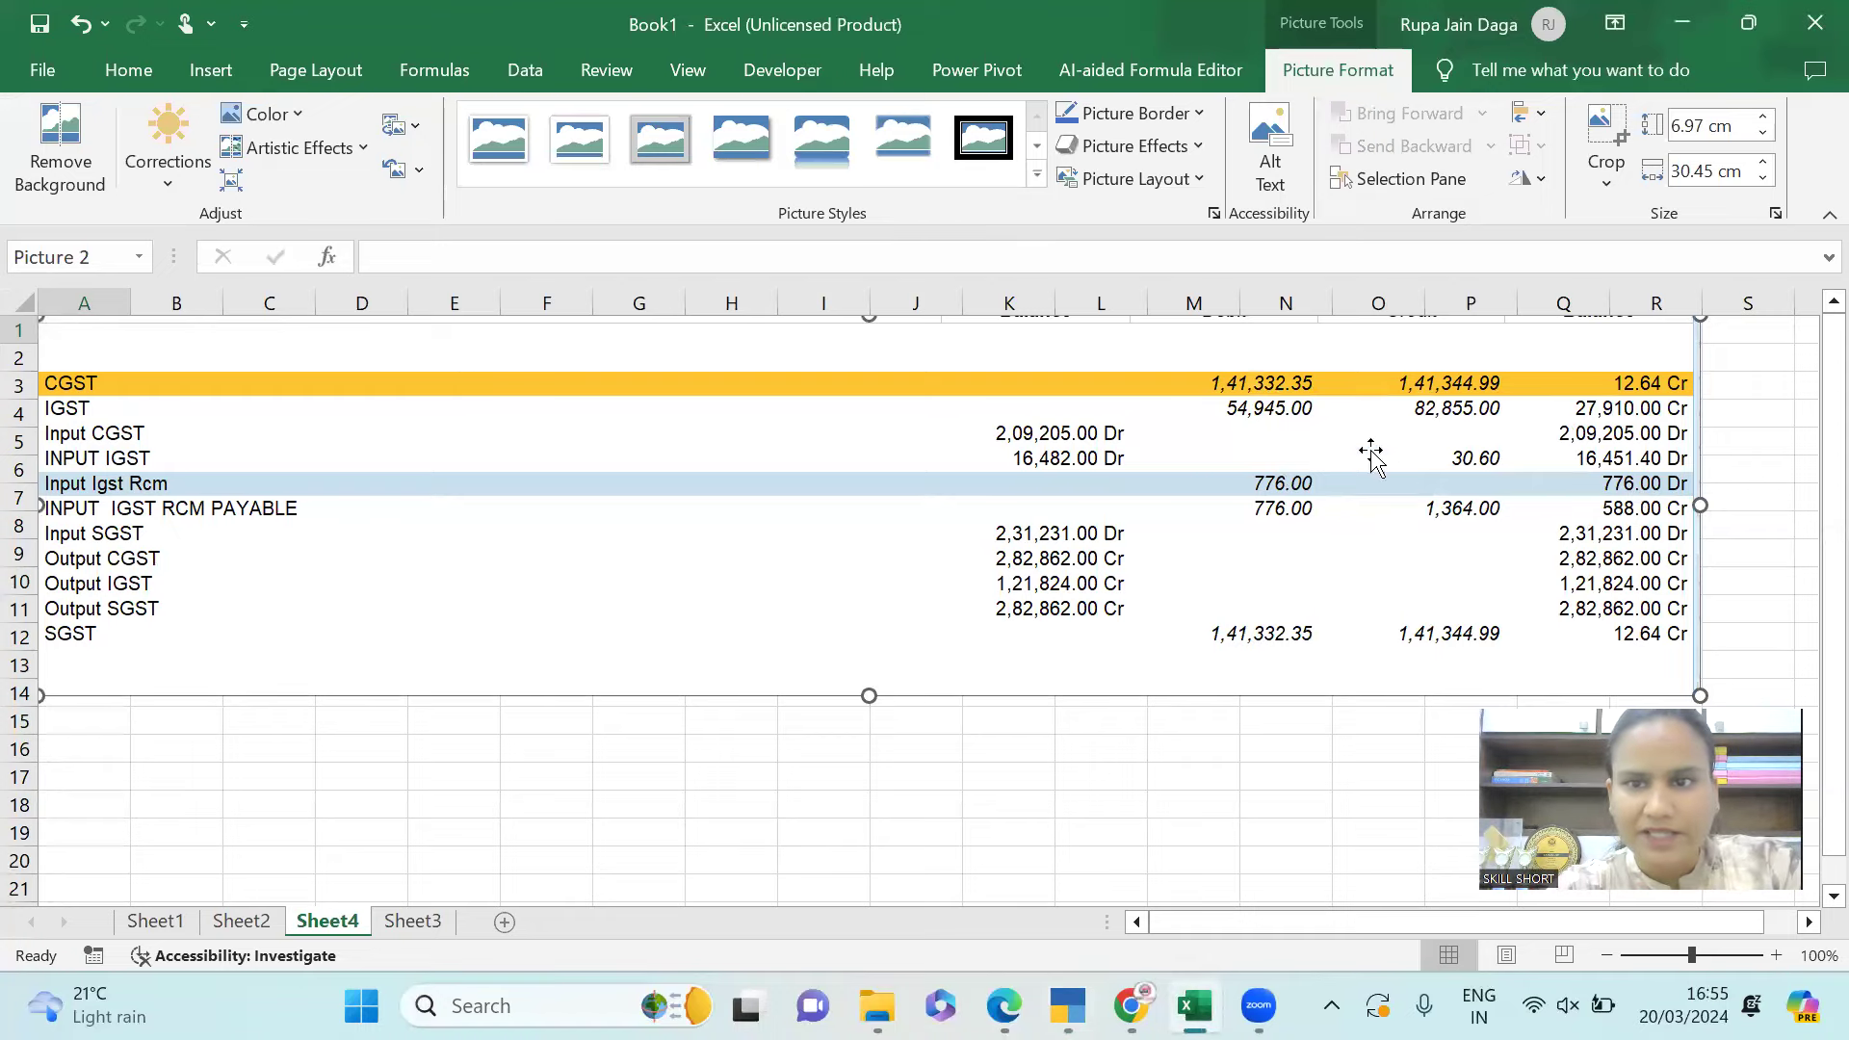
key("alt+Tab")
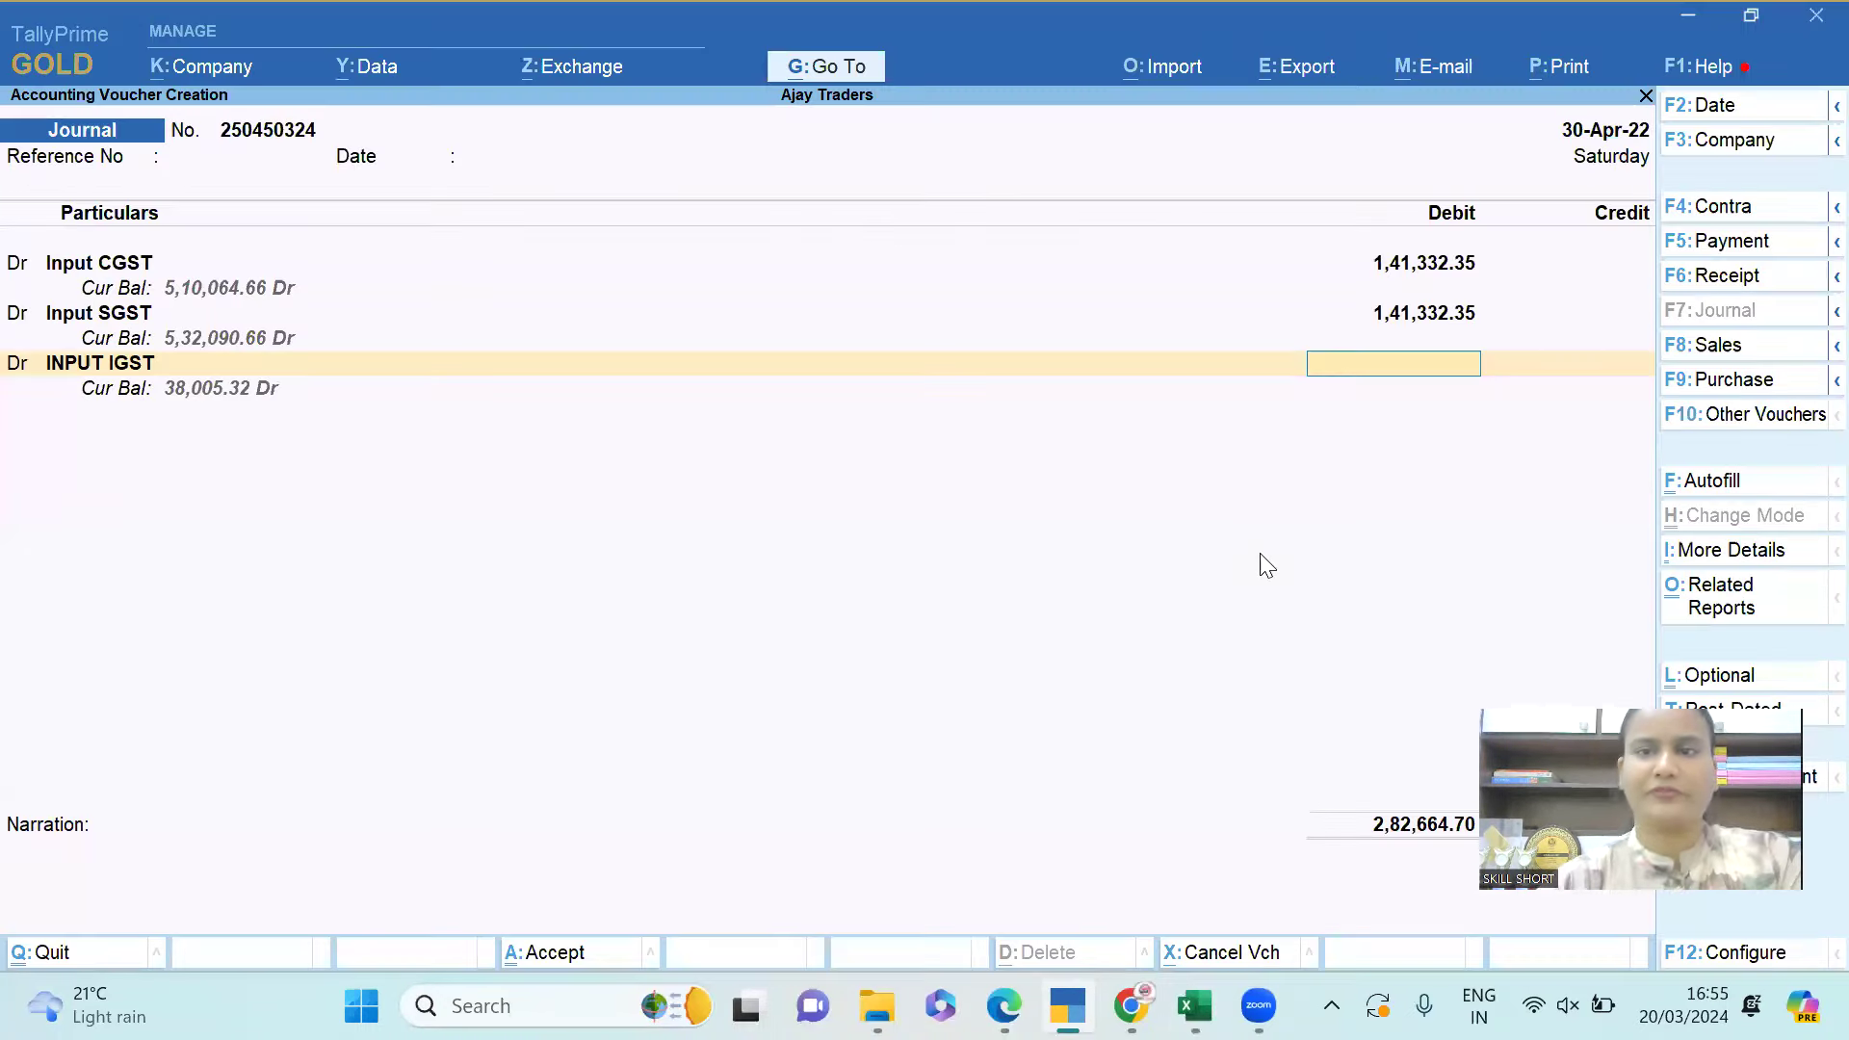
type("549")
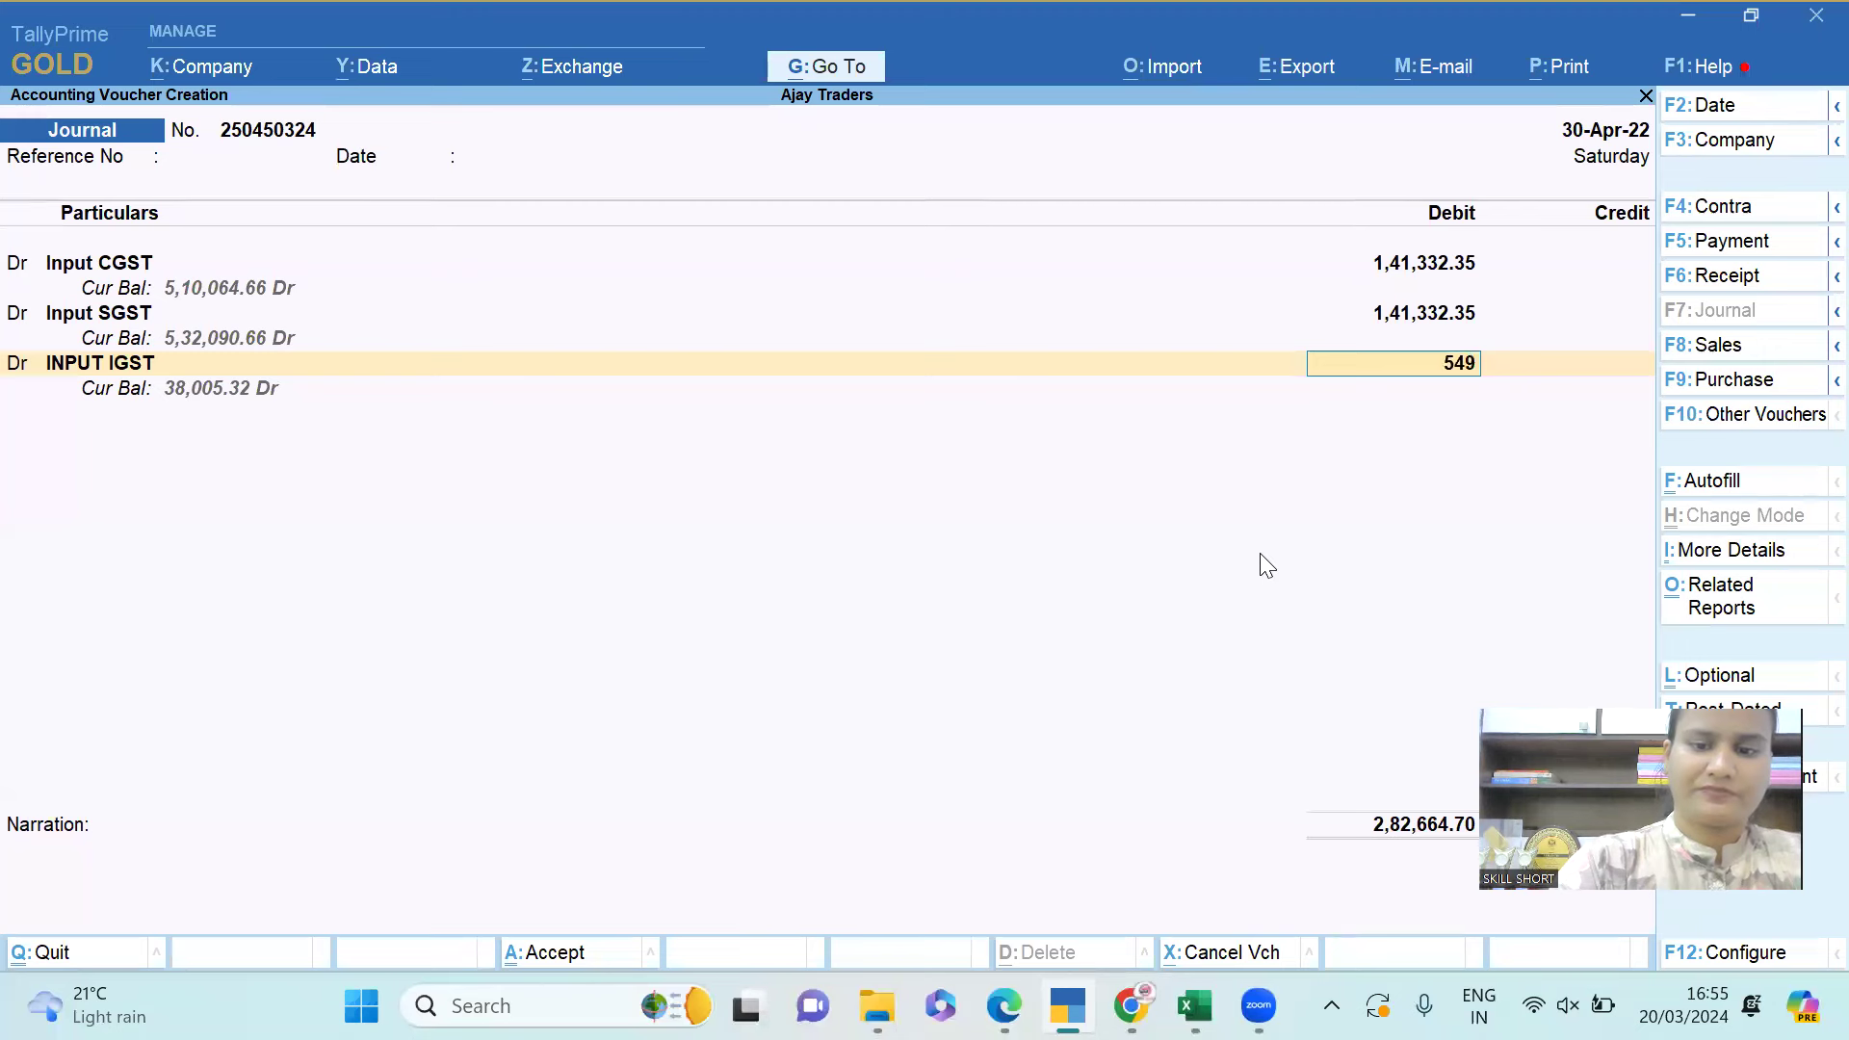
type("45")
key("Return")
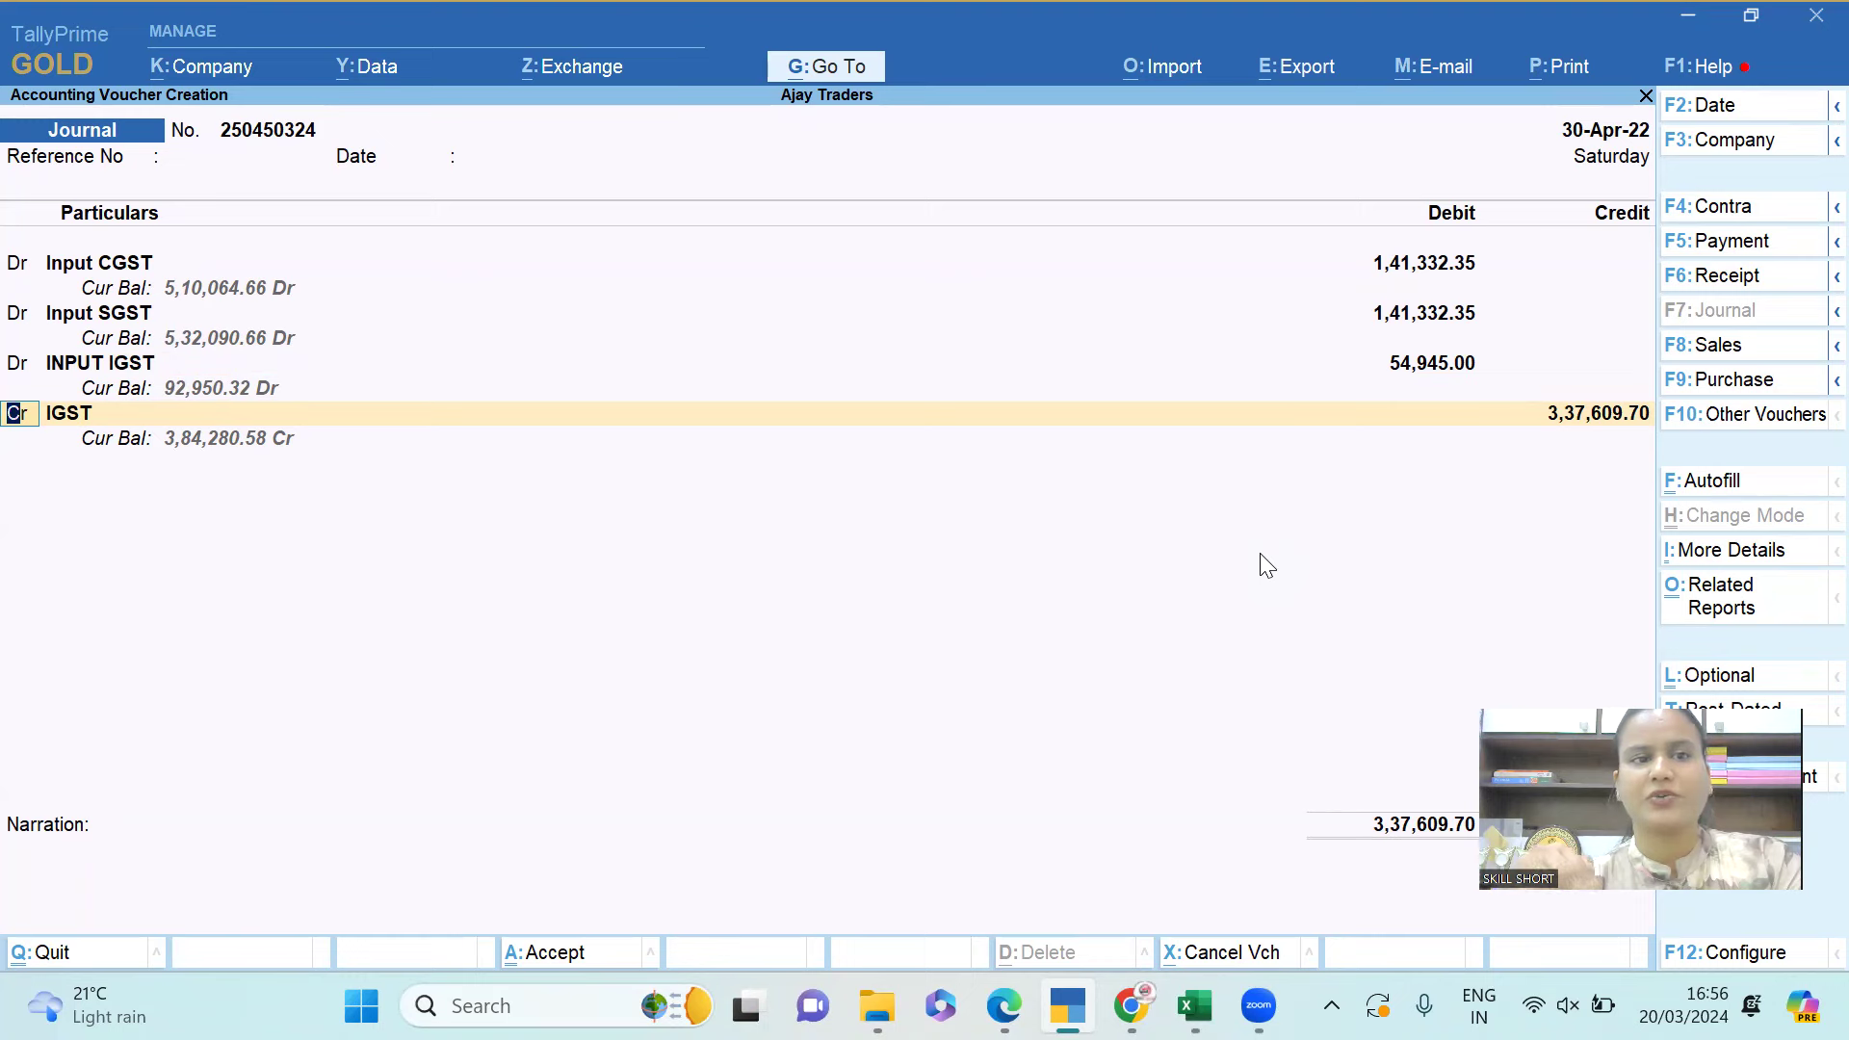
Credit the CGST ledger with 1,41,332.35, checking the amount against the Excel clipping.
key("Return")
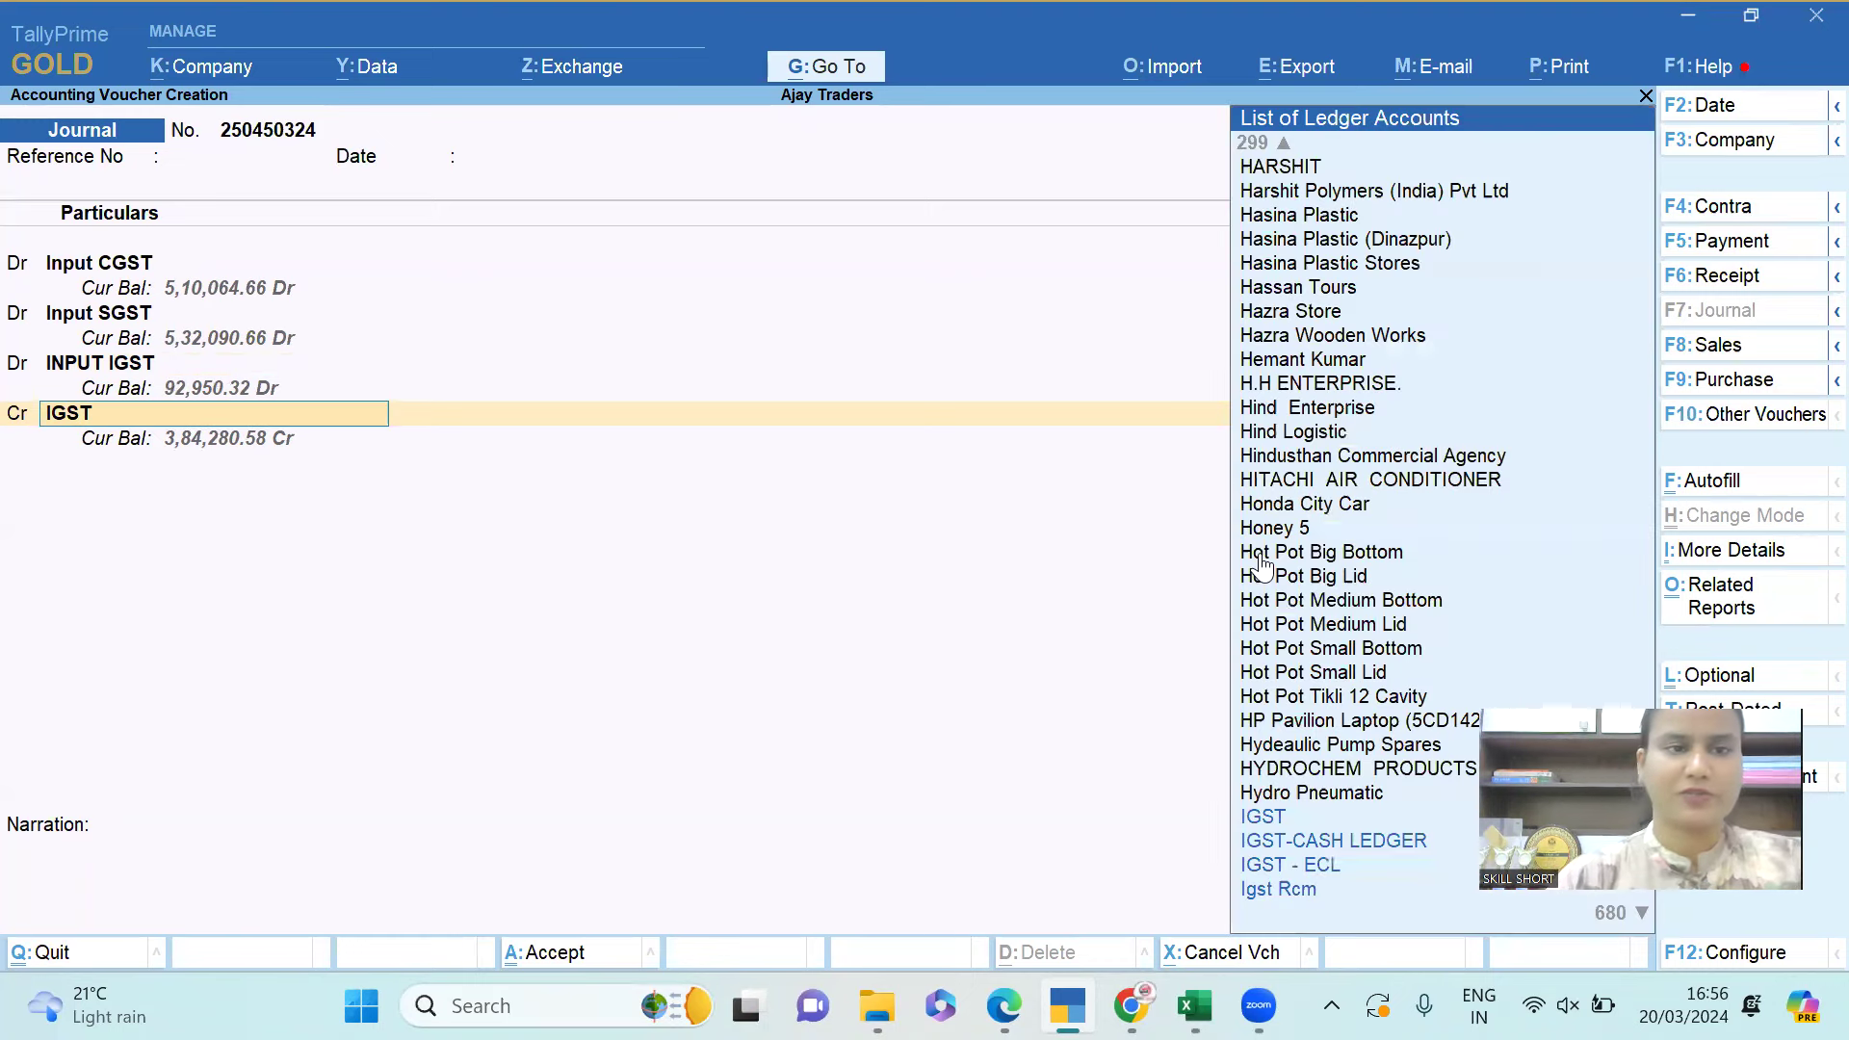
type("Cgst")
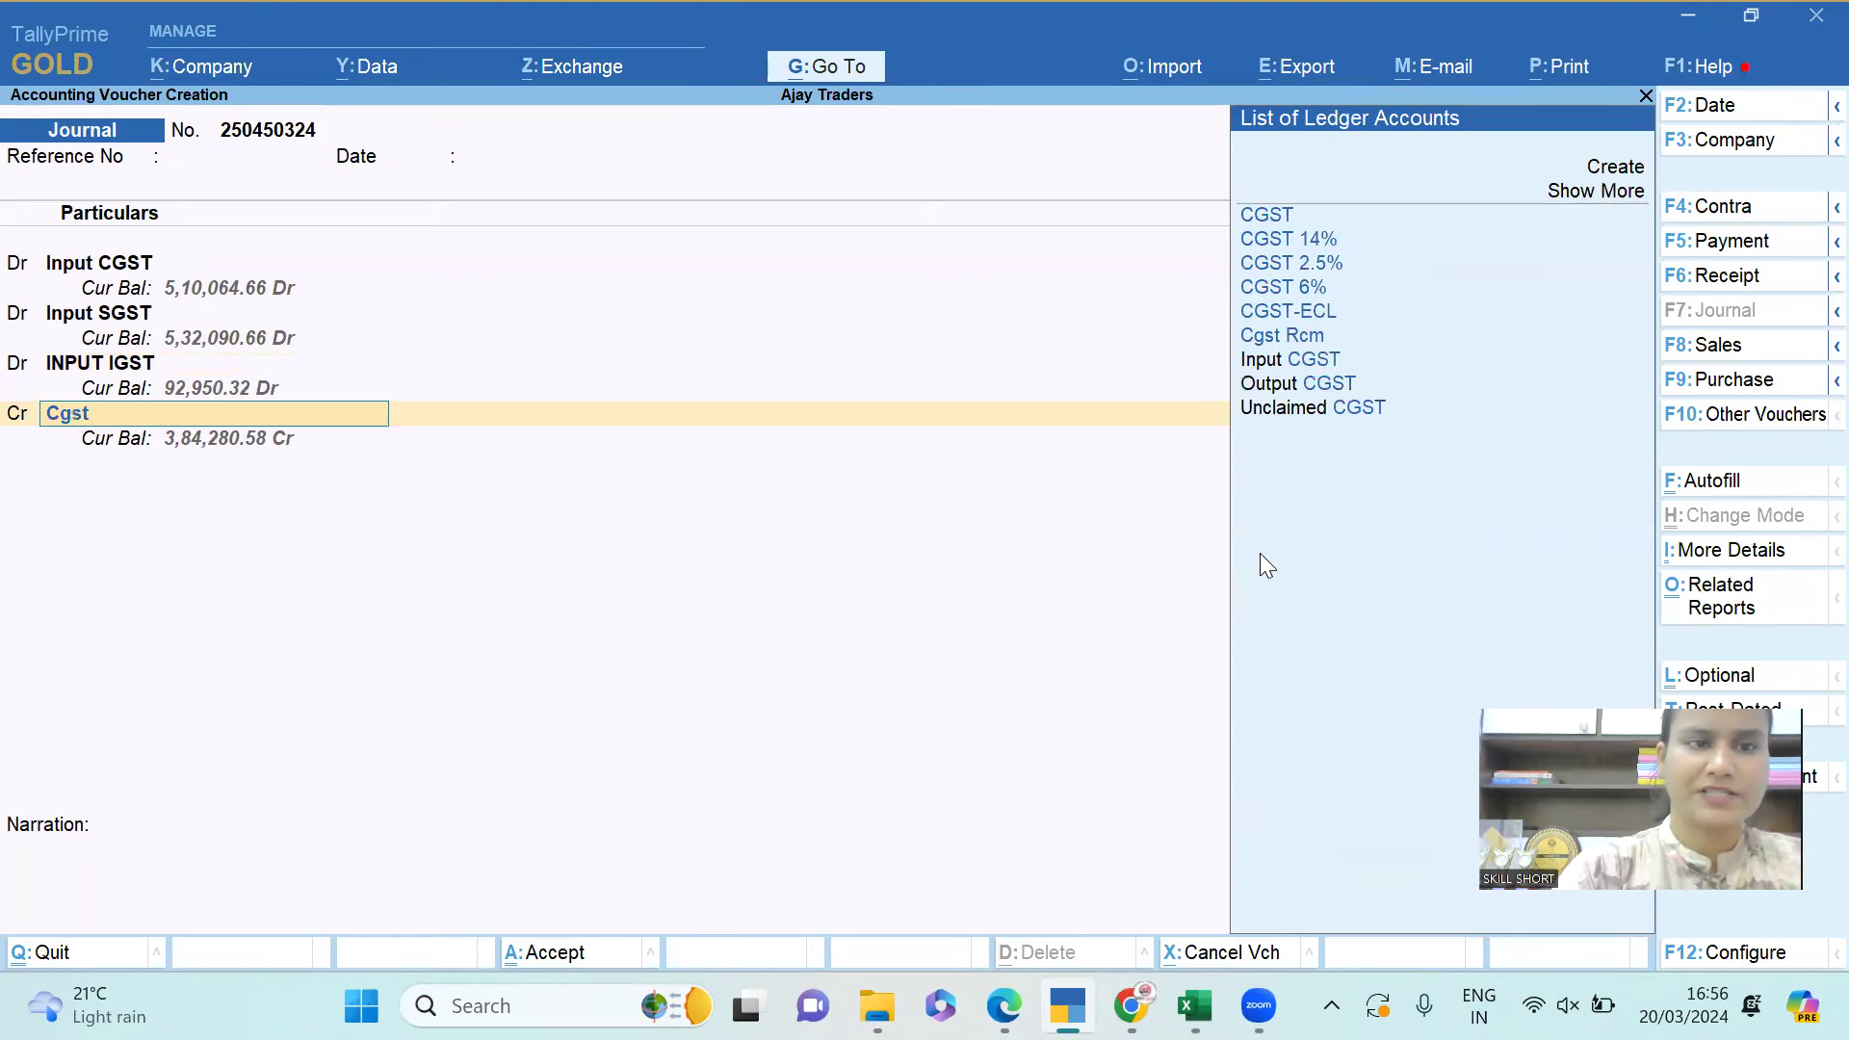
key("Return")
key("alt+Tab")
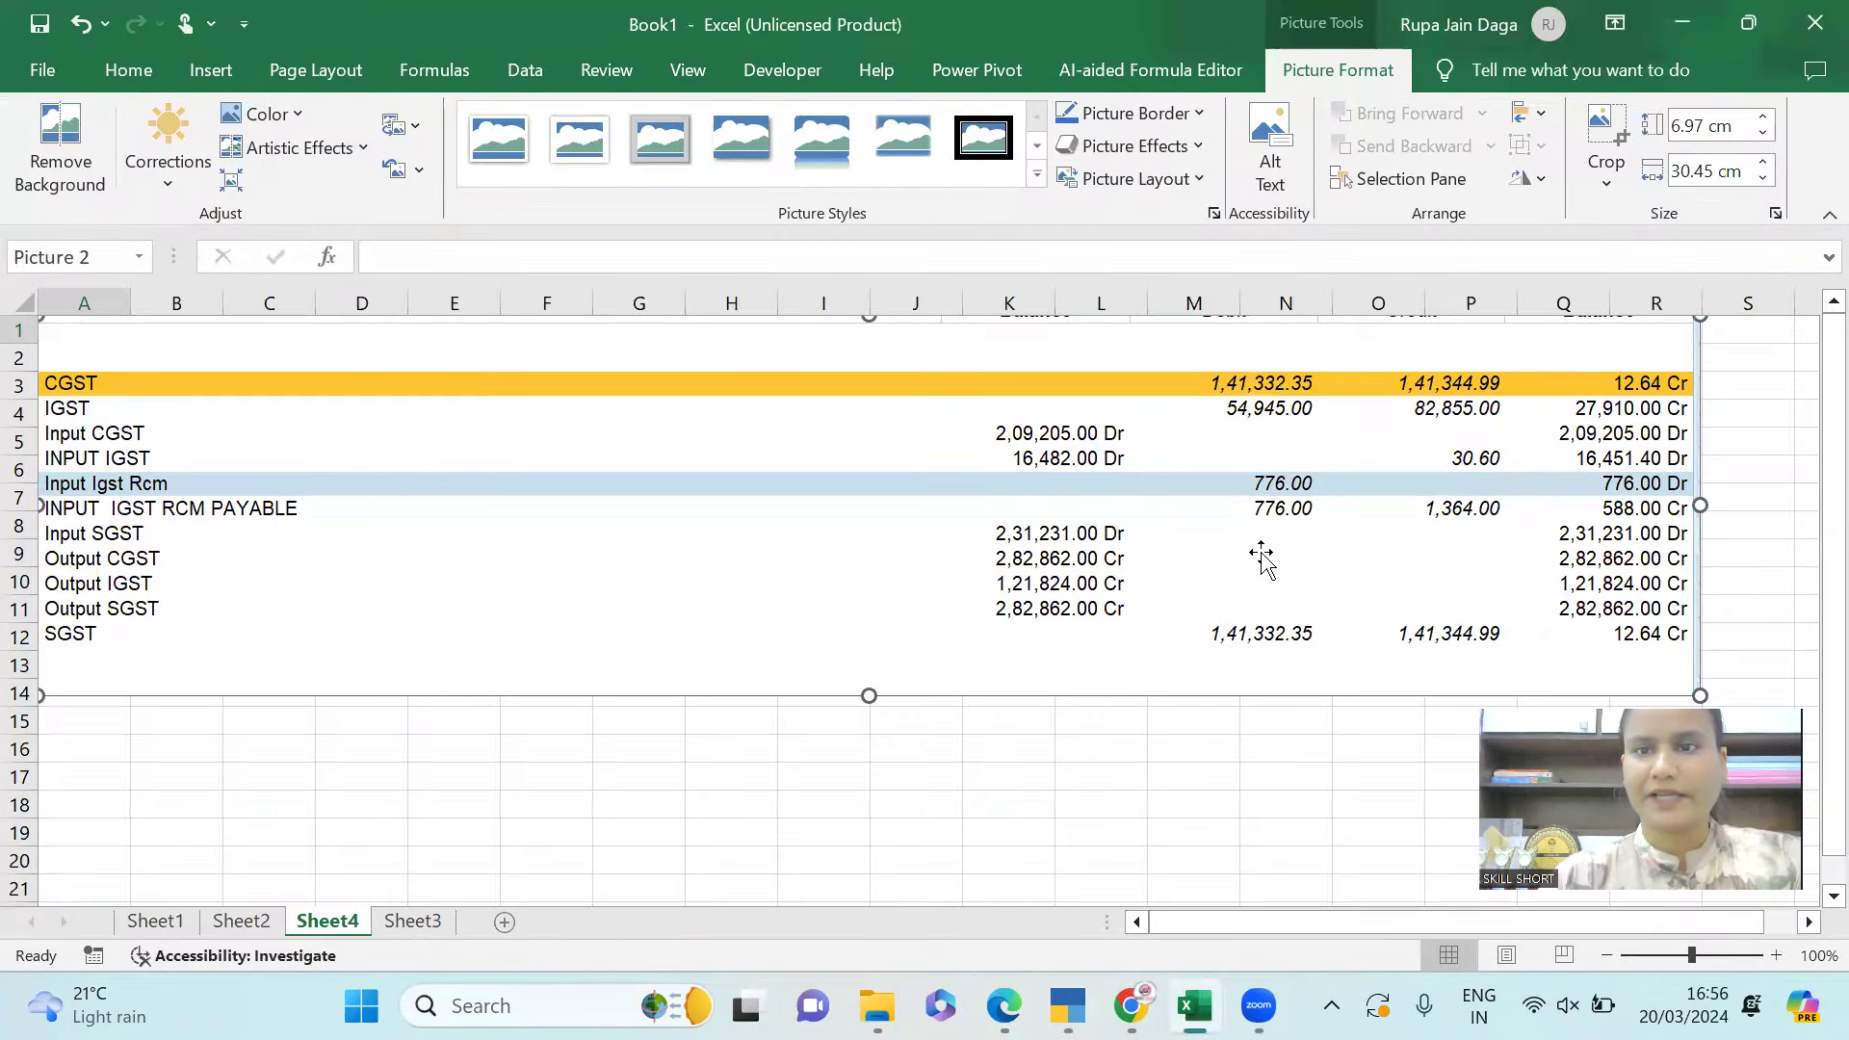
key("alt+Tab")
type("1,")
type("41,332")
type(".35")
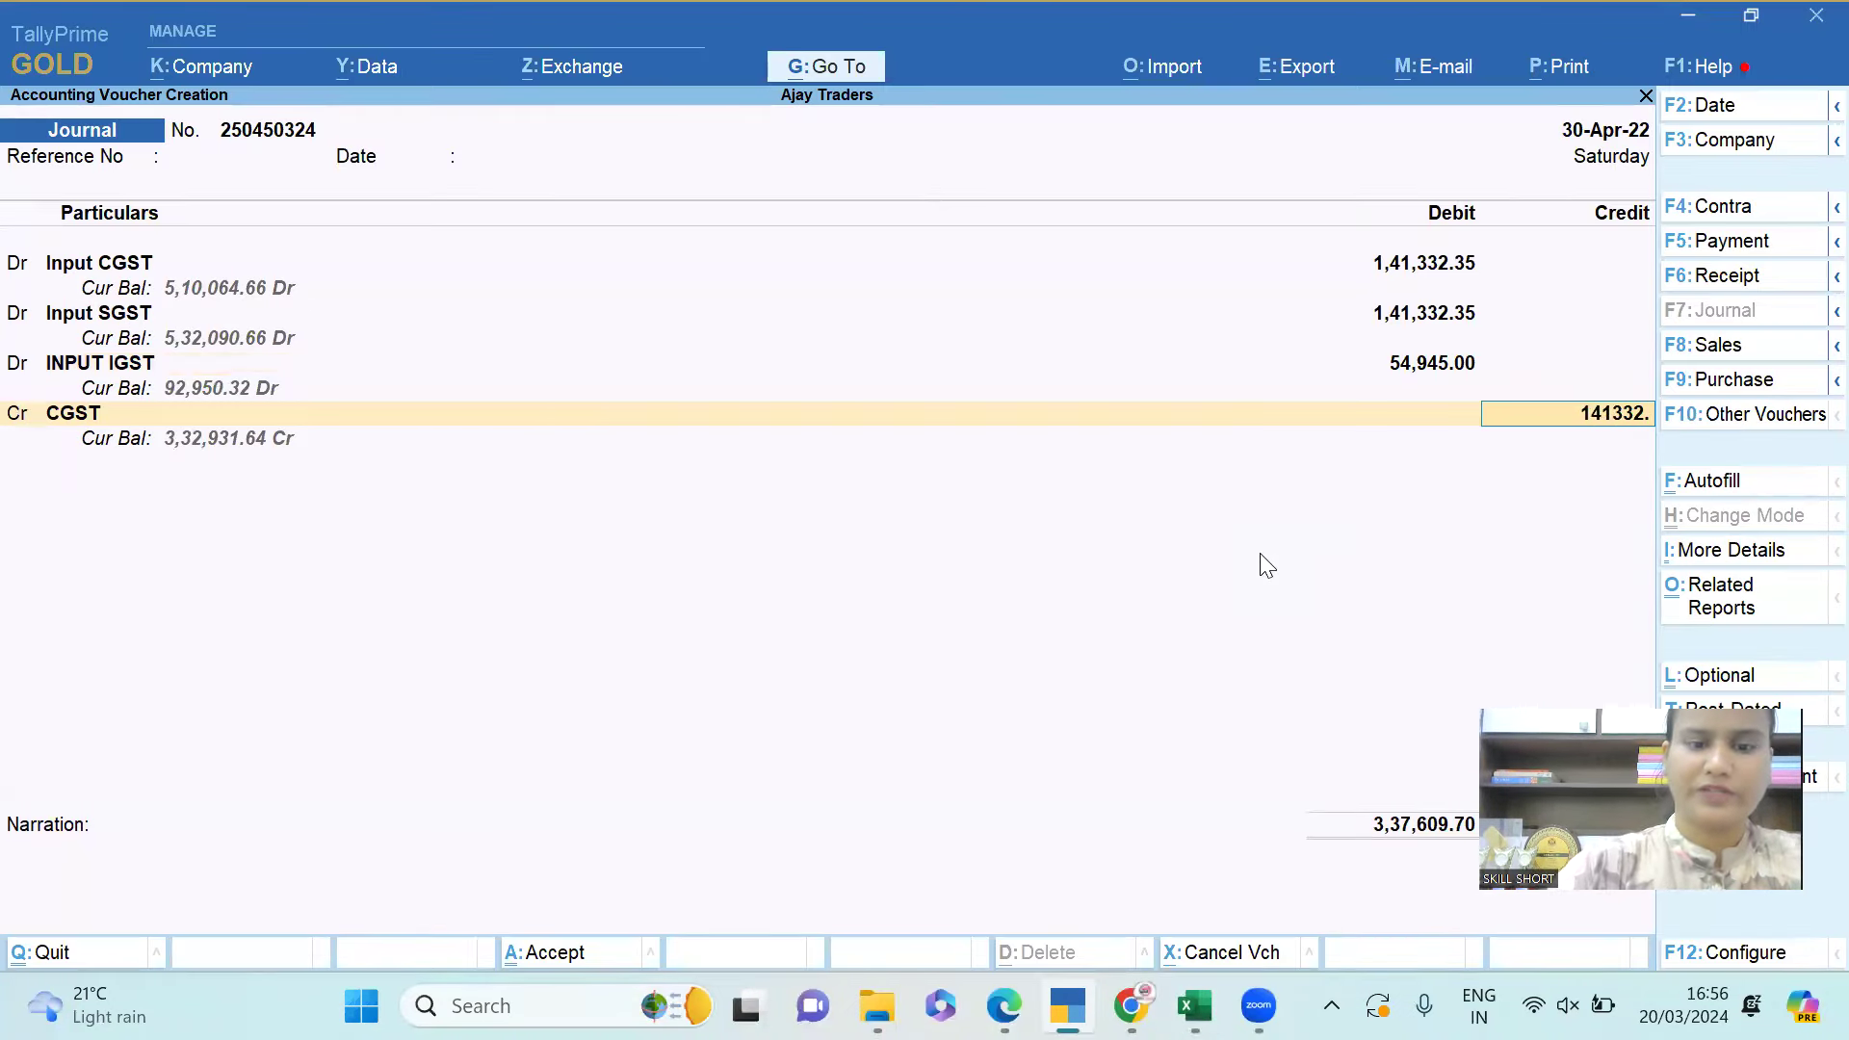
key("Return")
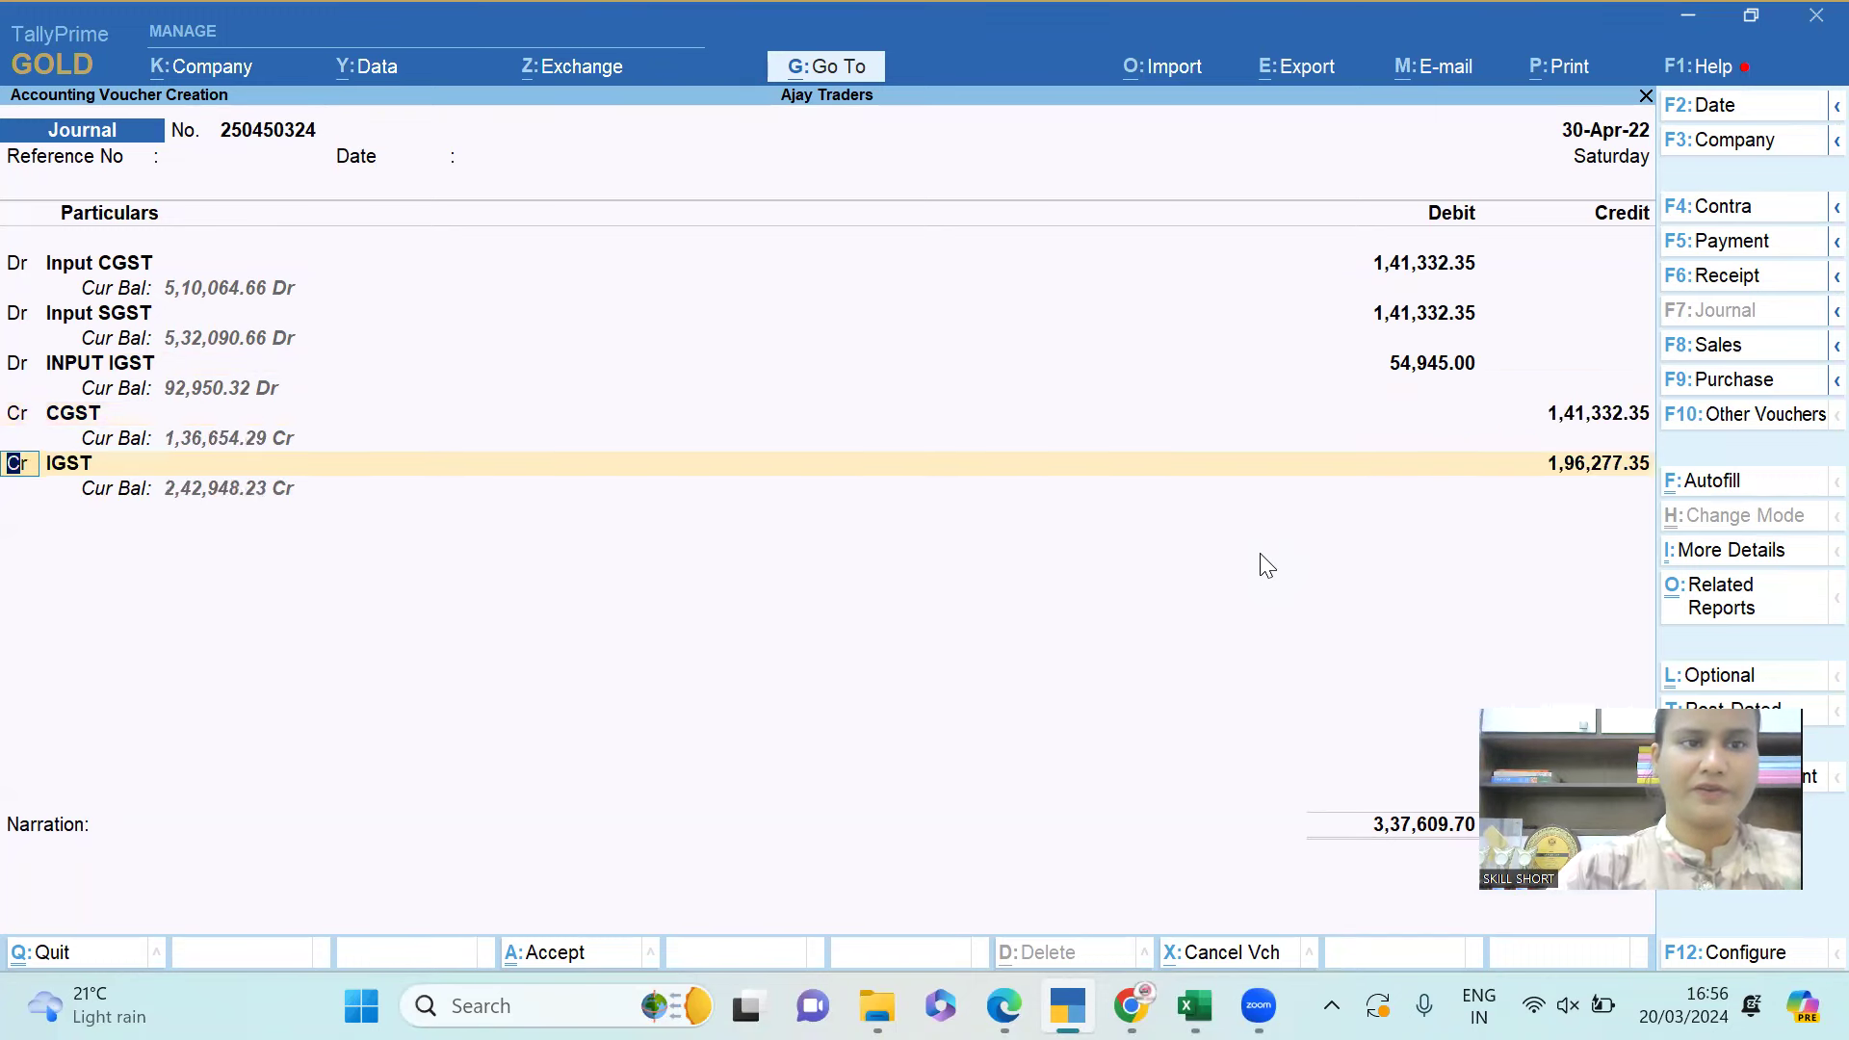
Credit the SGST ledger with 1,41,332.35 in the journal voucher.
key("Return")
type("Sgst")
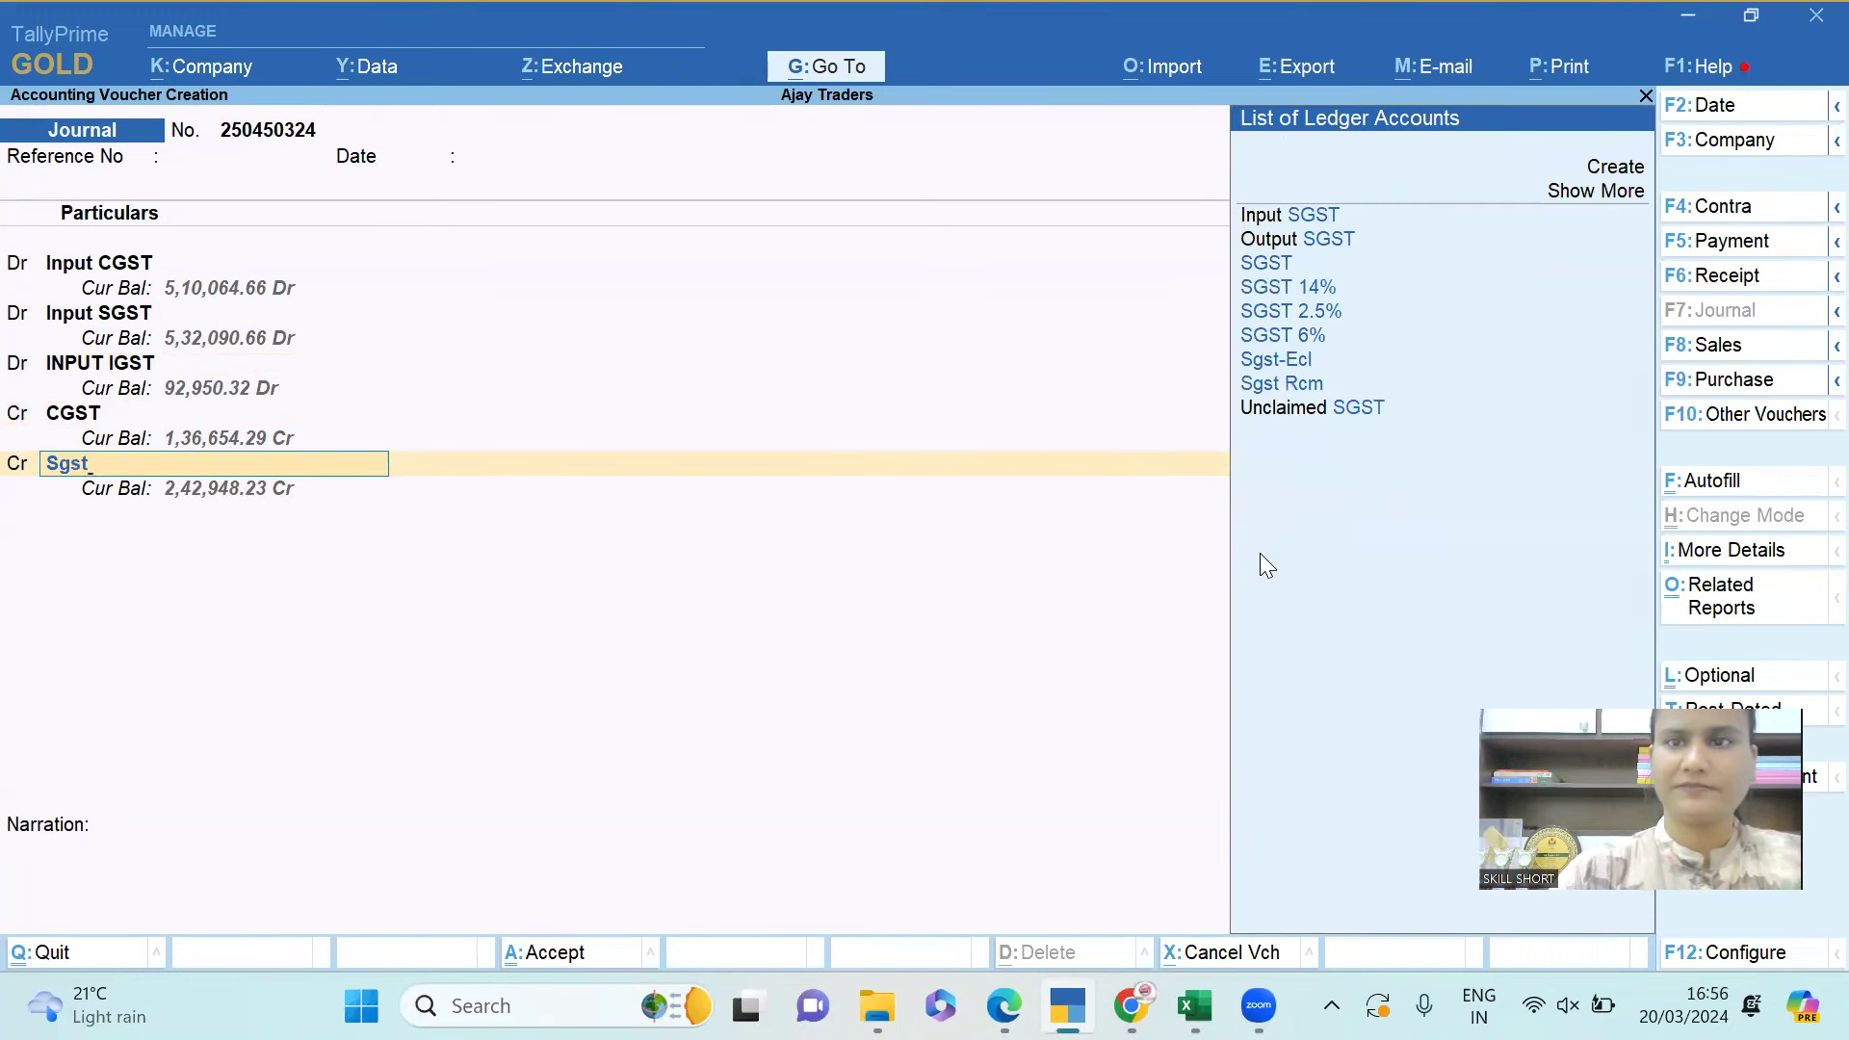
key("Return")
key("BackSpace")
type("1,41,332")
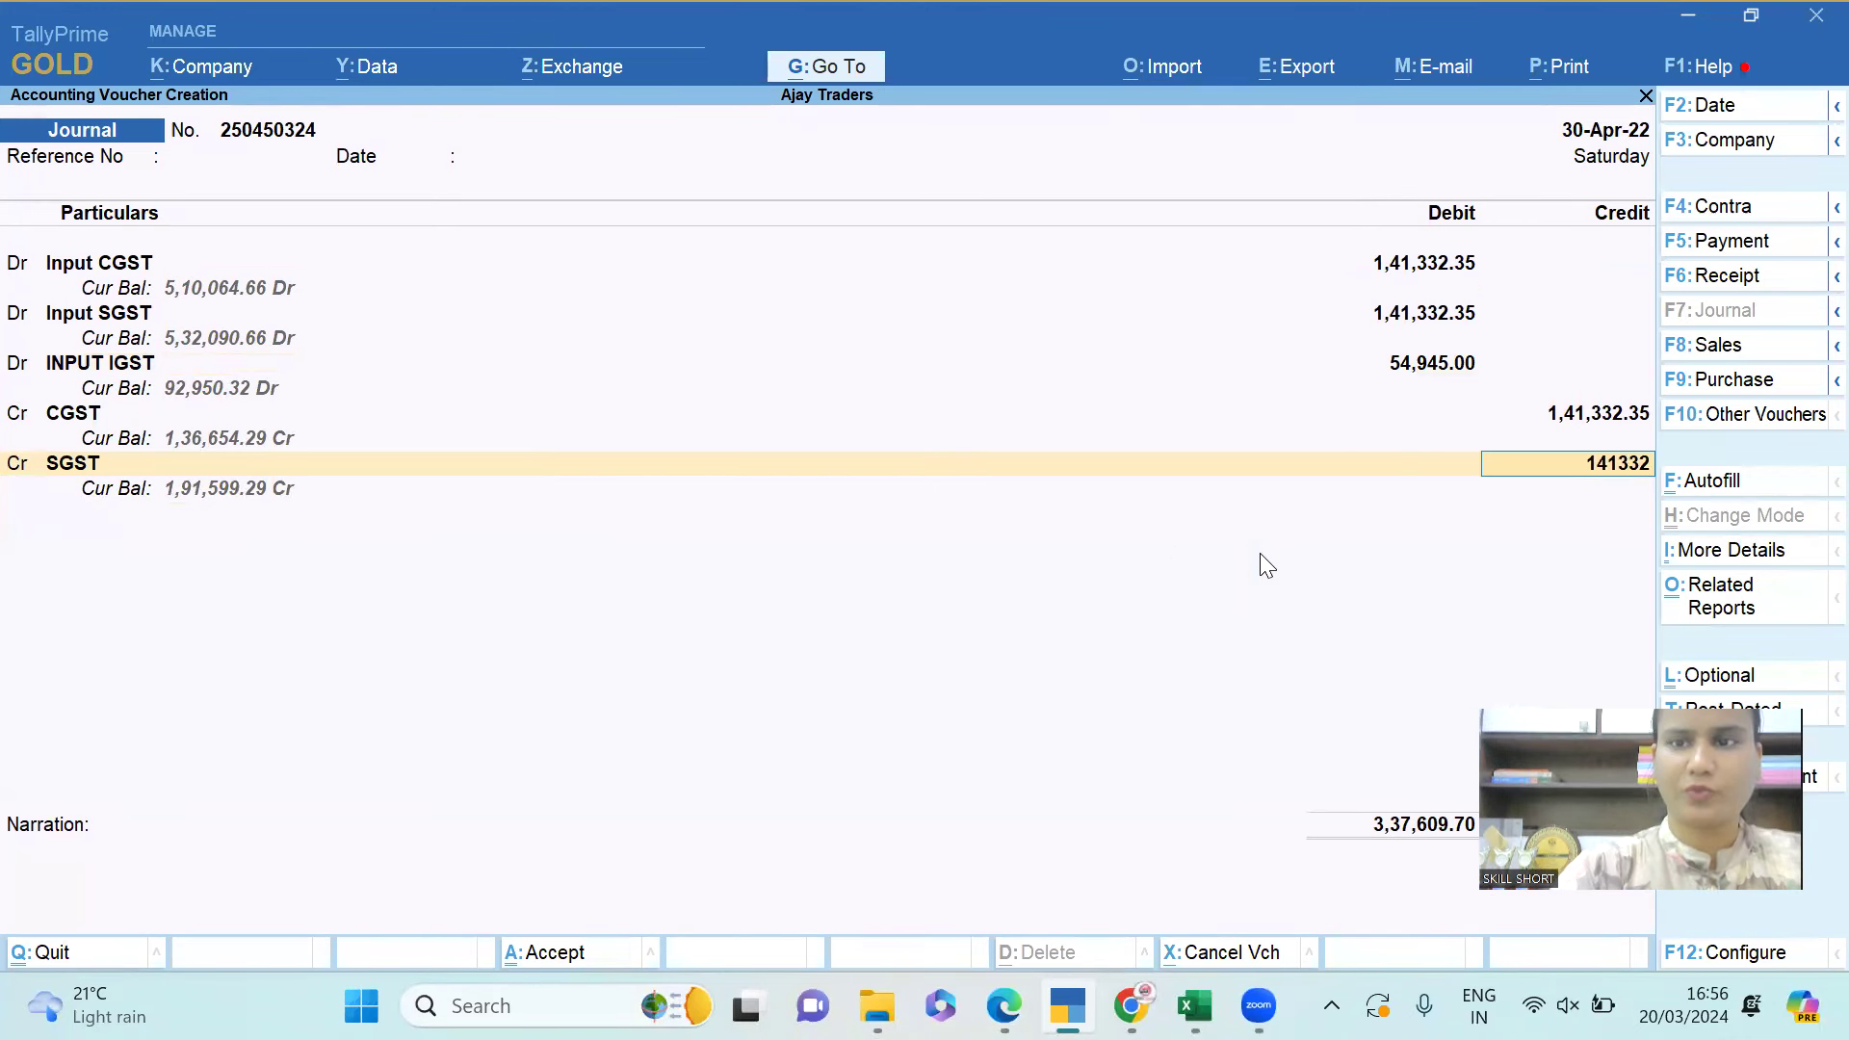
type(".35")
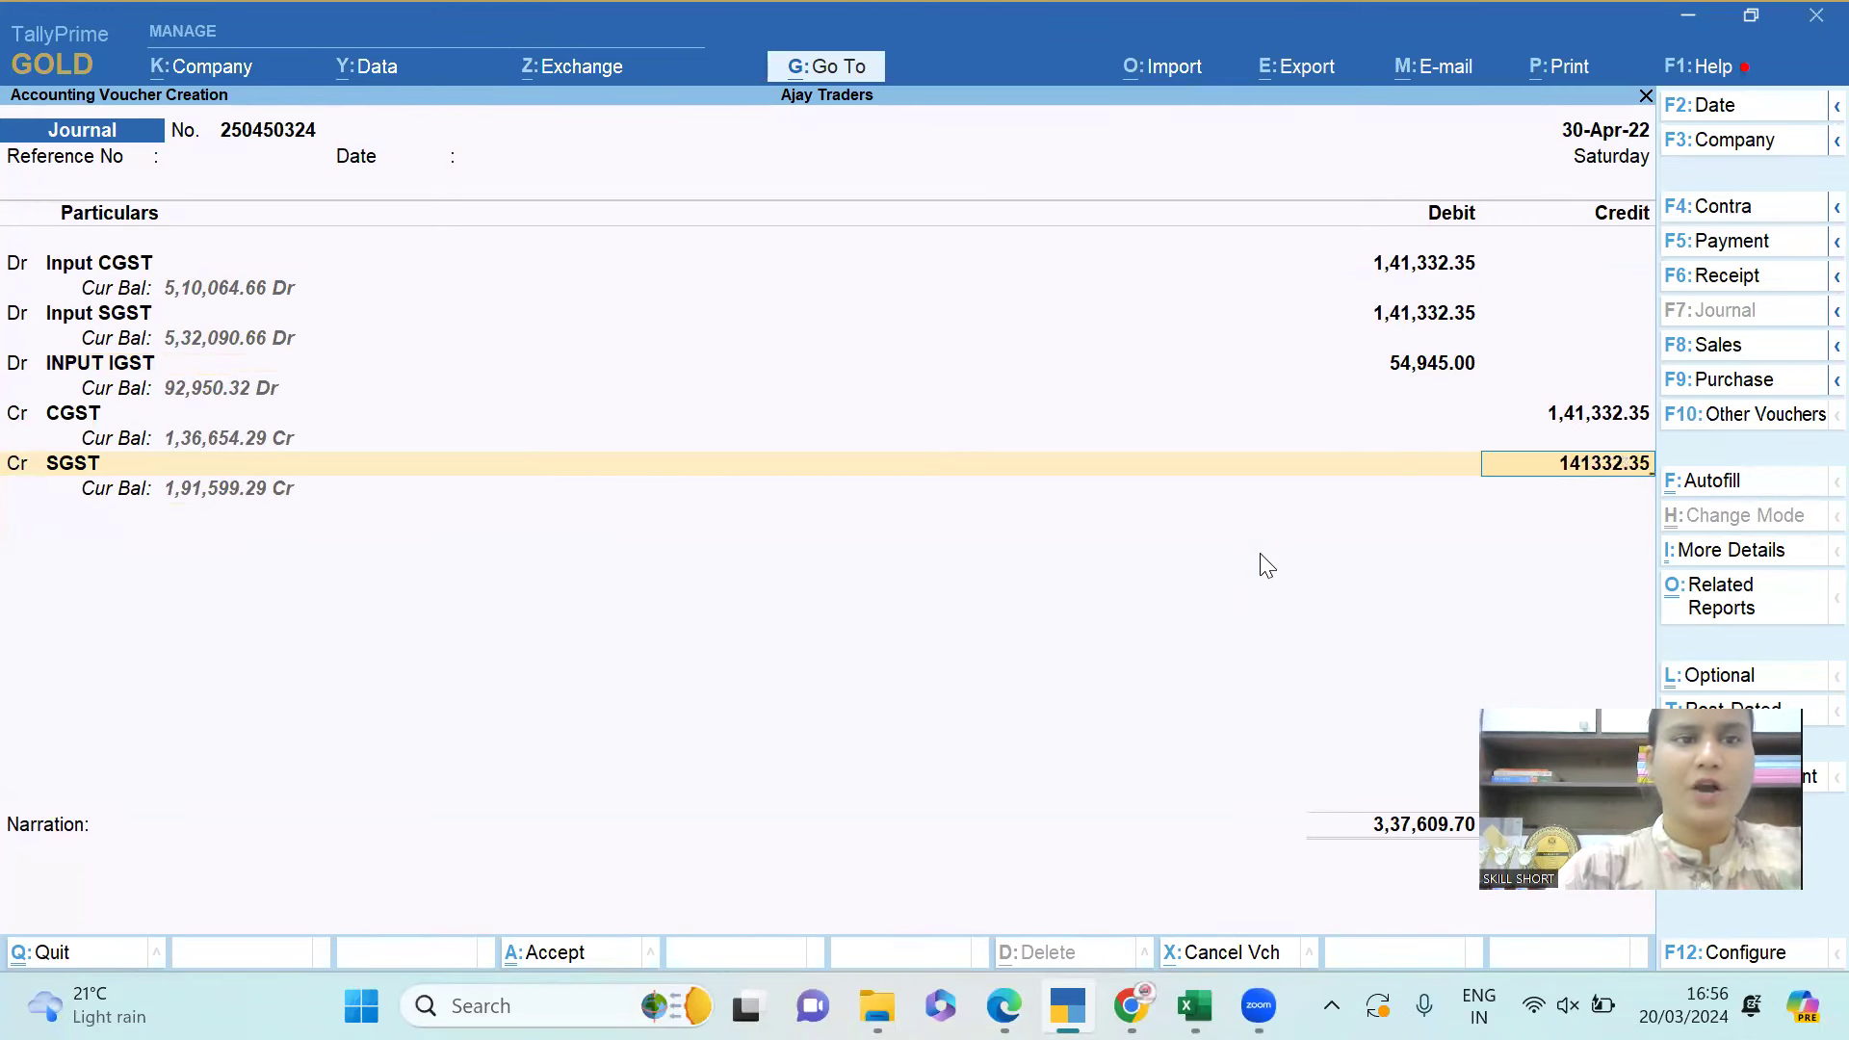
key("Return")
Credit the IGST ledger with the remaining 54,945.00 to balance the journal voucher.
key("Return")
key("Return")
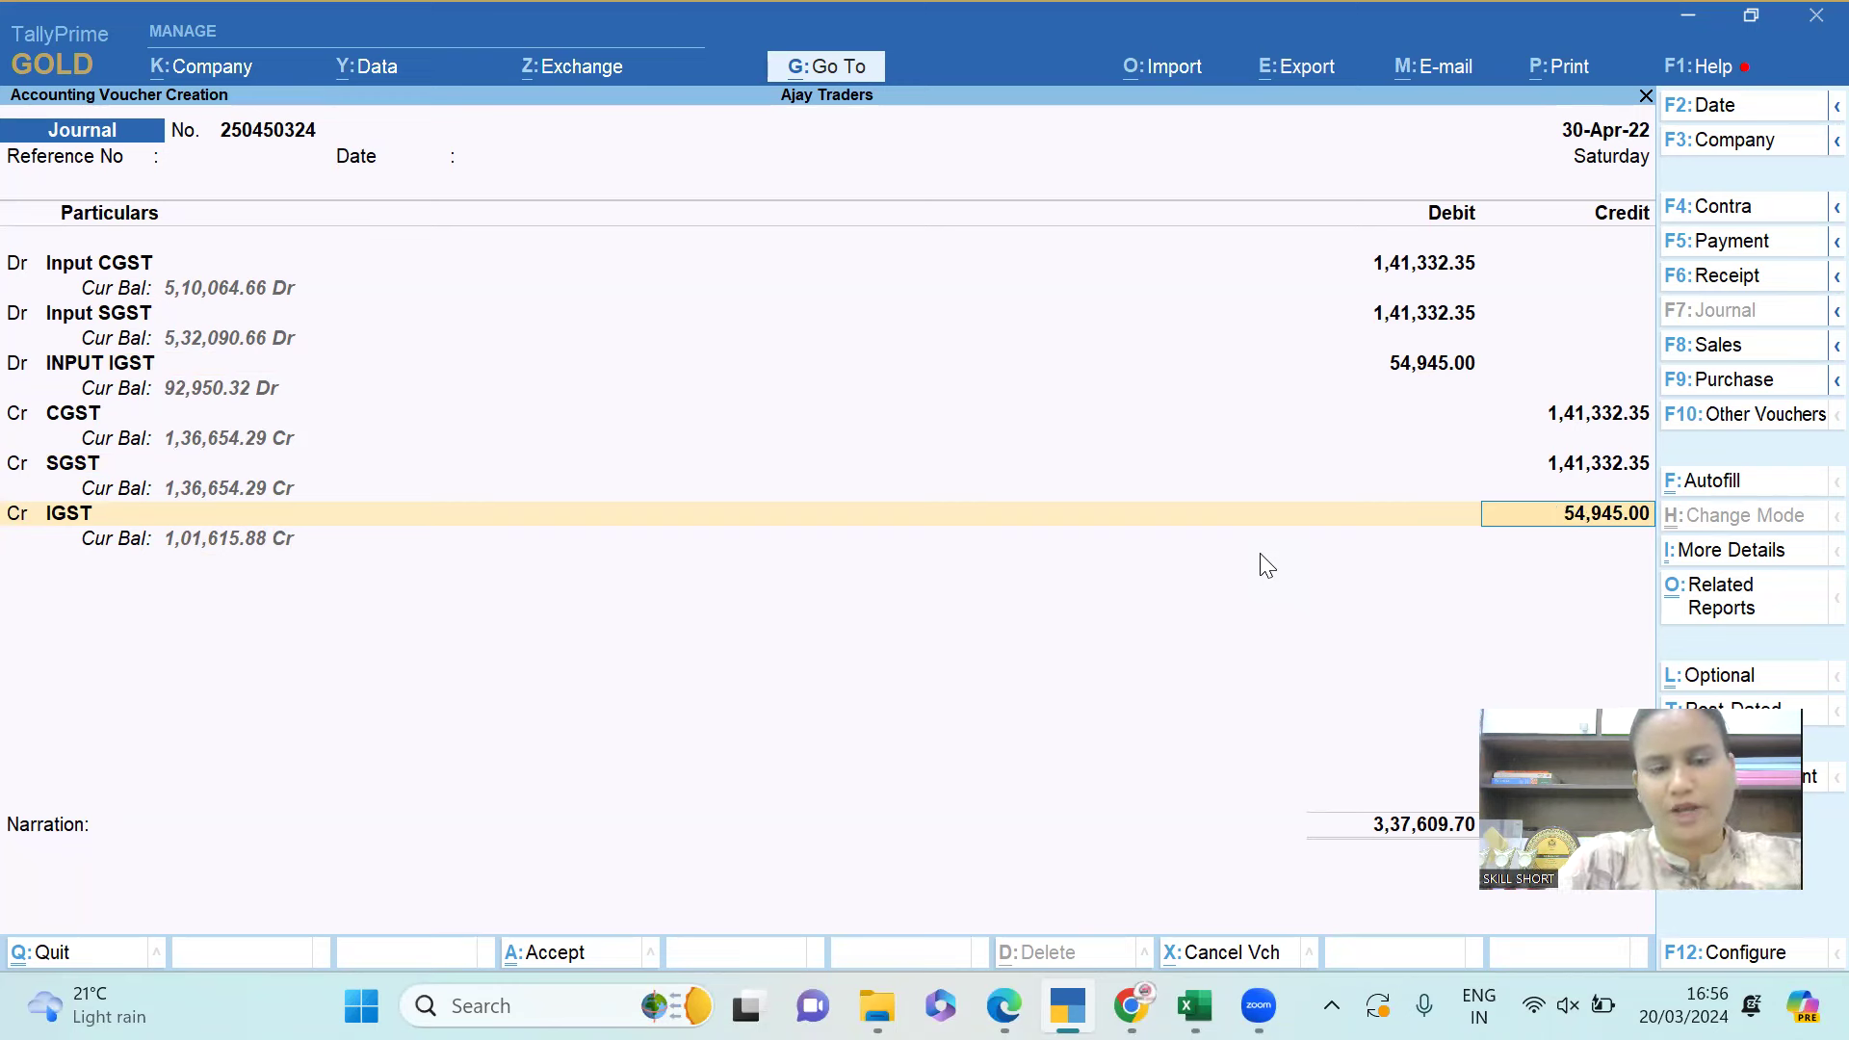
key("Return")
Enter the narration "being transfer entry made for input" and save the journal voucher.
type("bei")
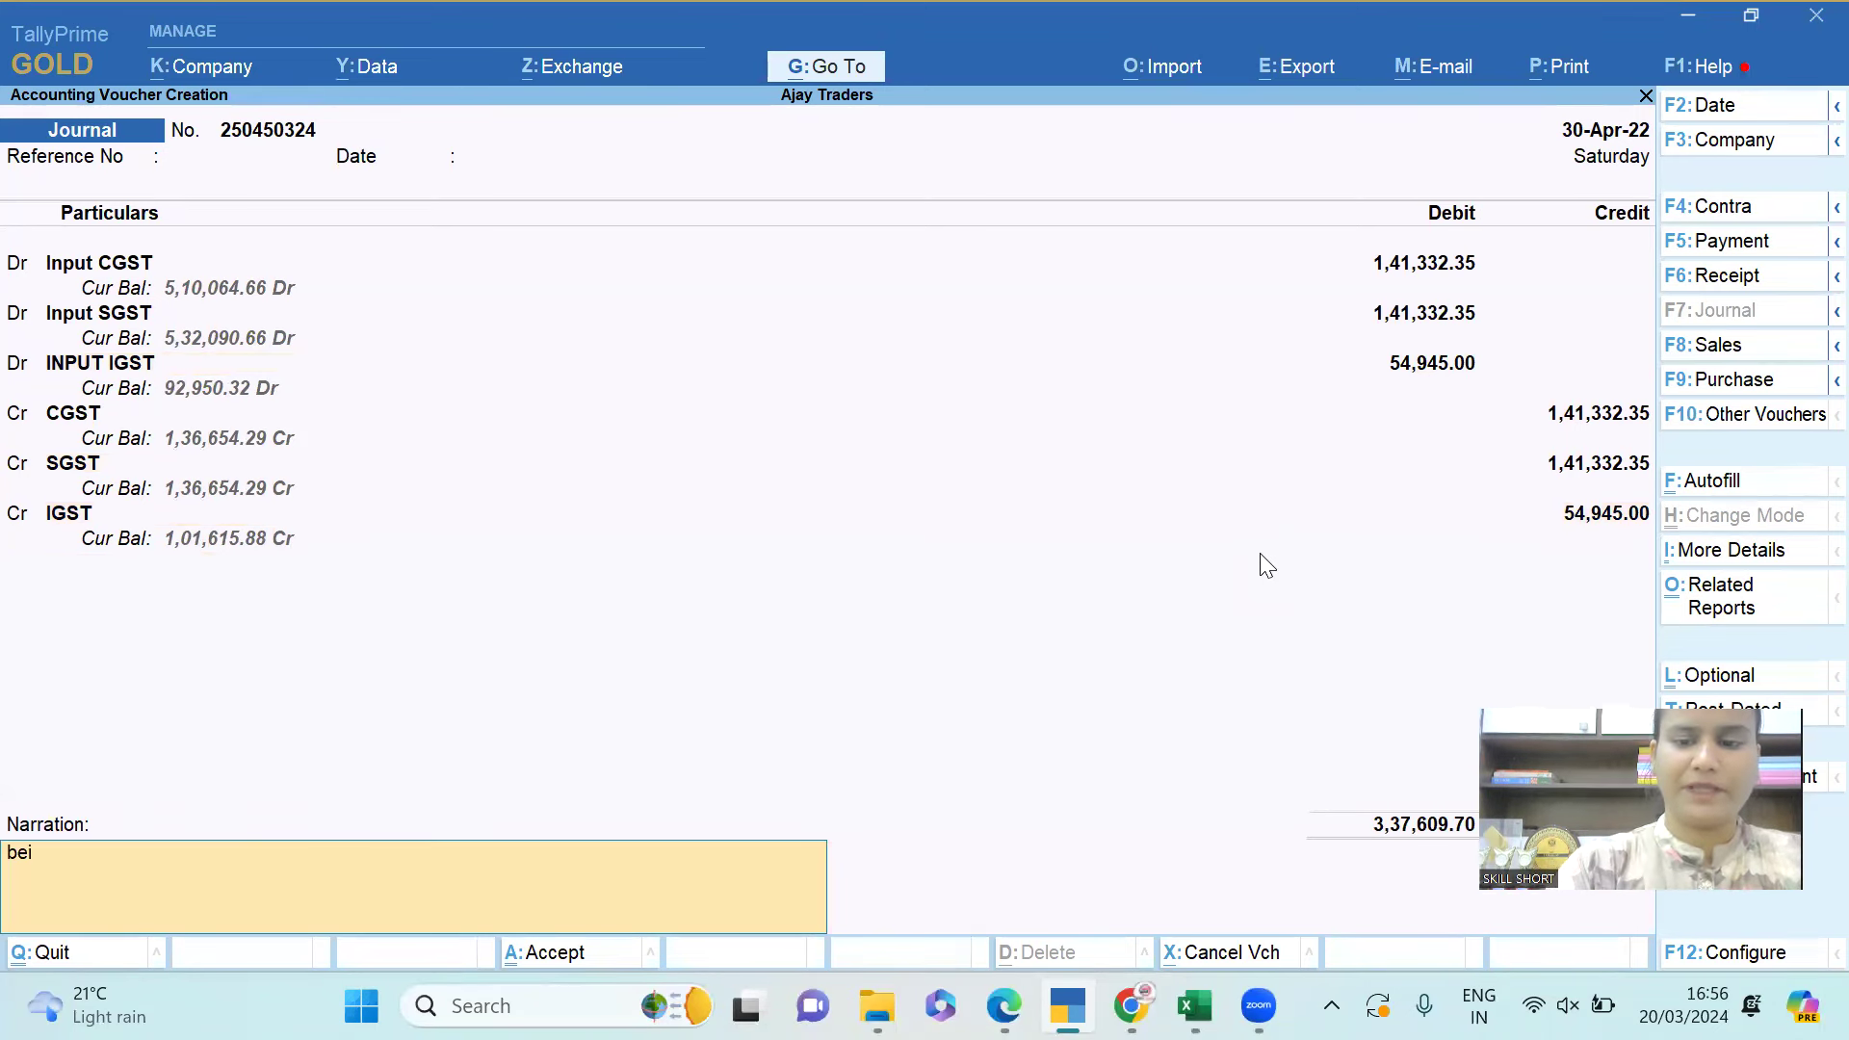
type("ng trans")
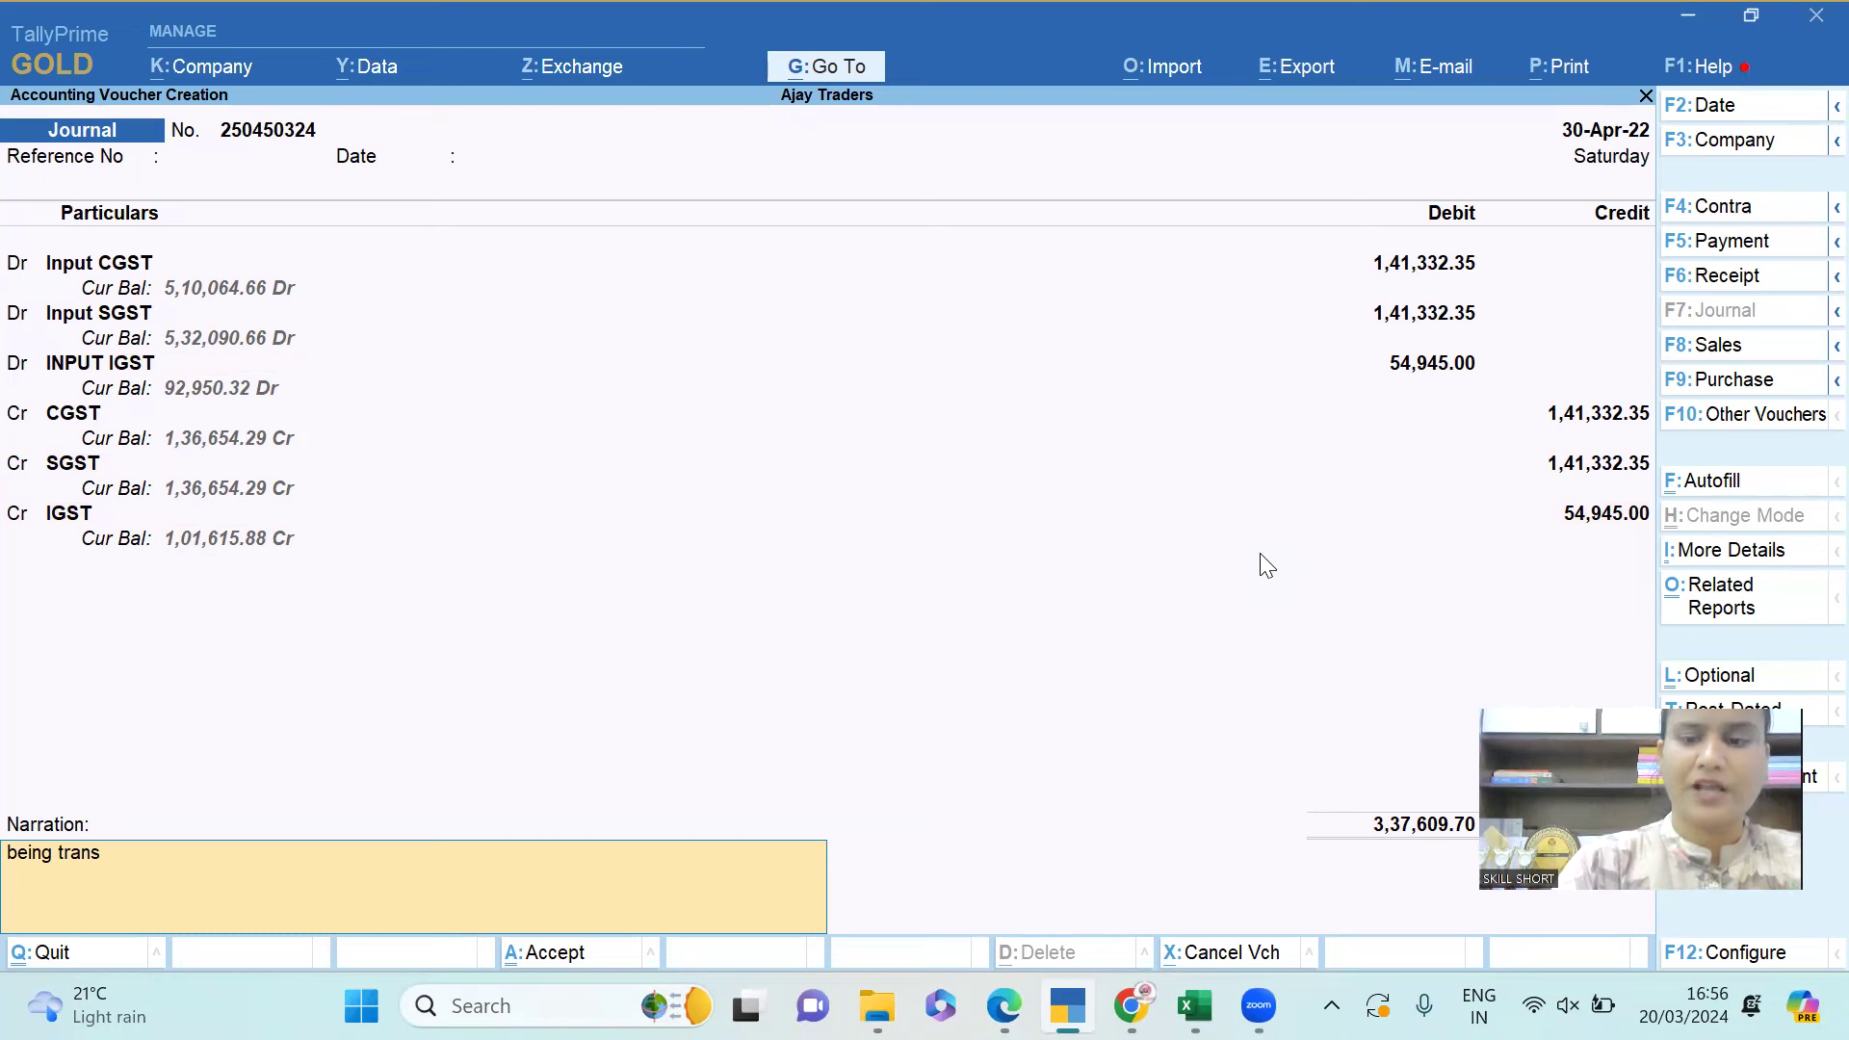
type("fer")
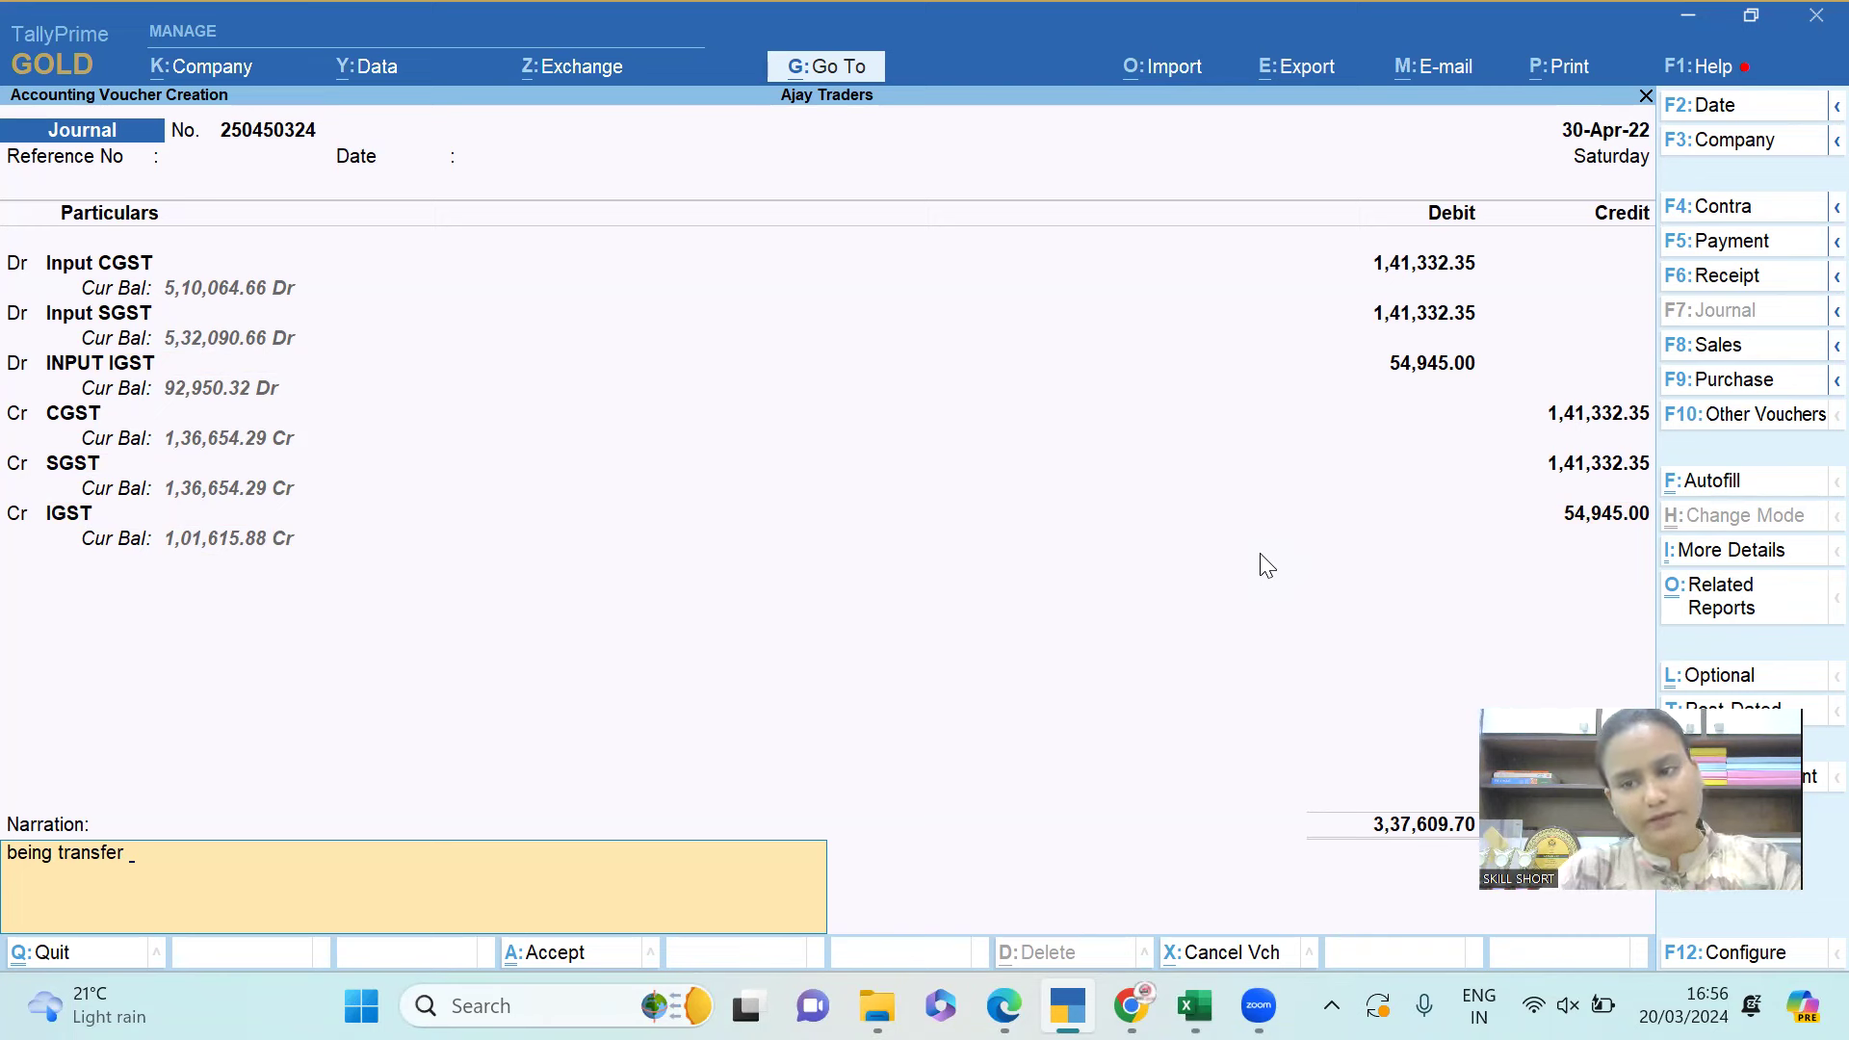
type("en")
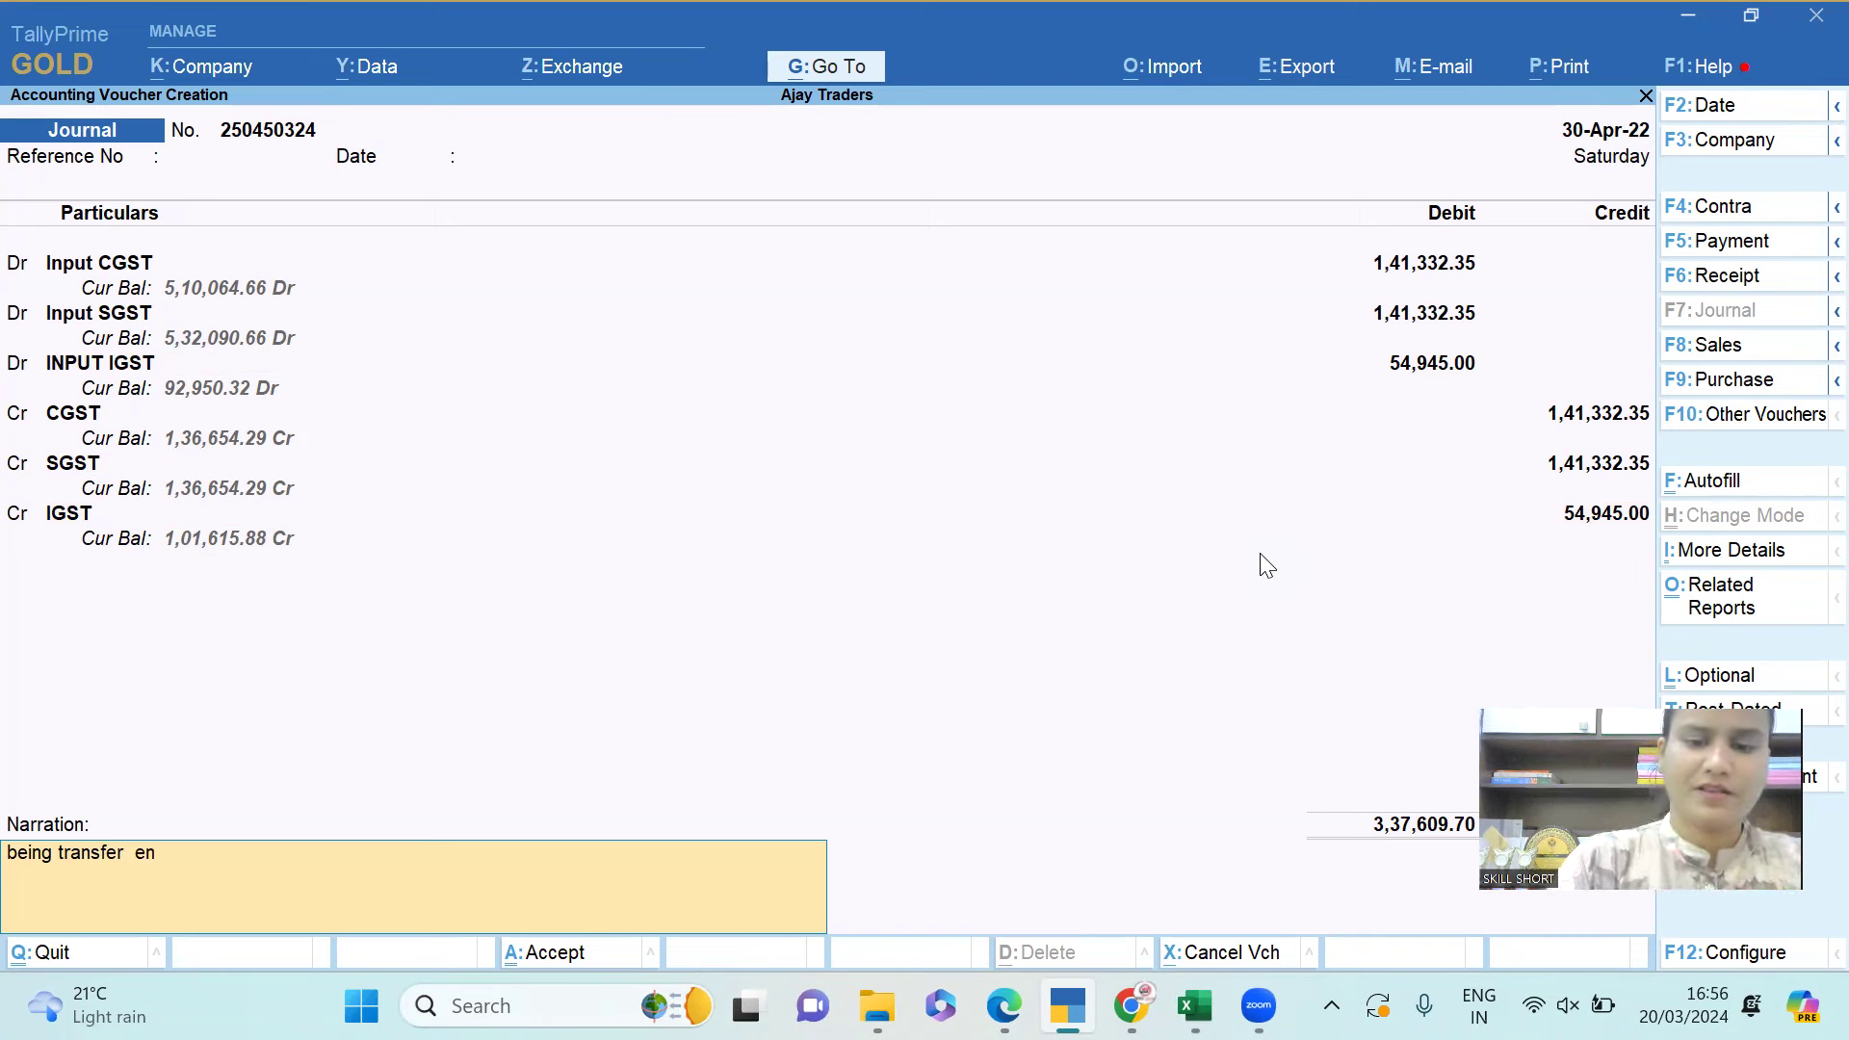
type("try ma")
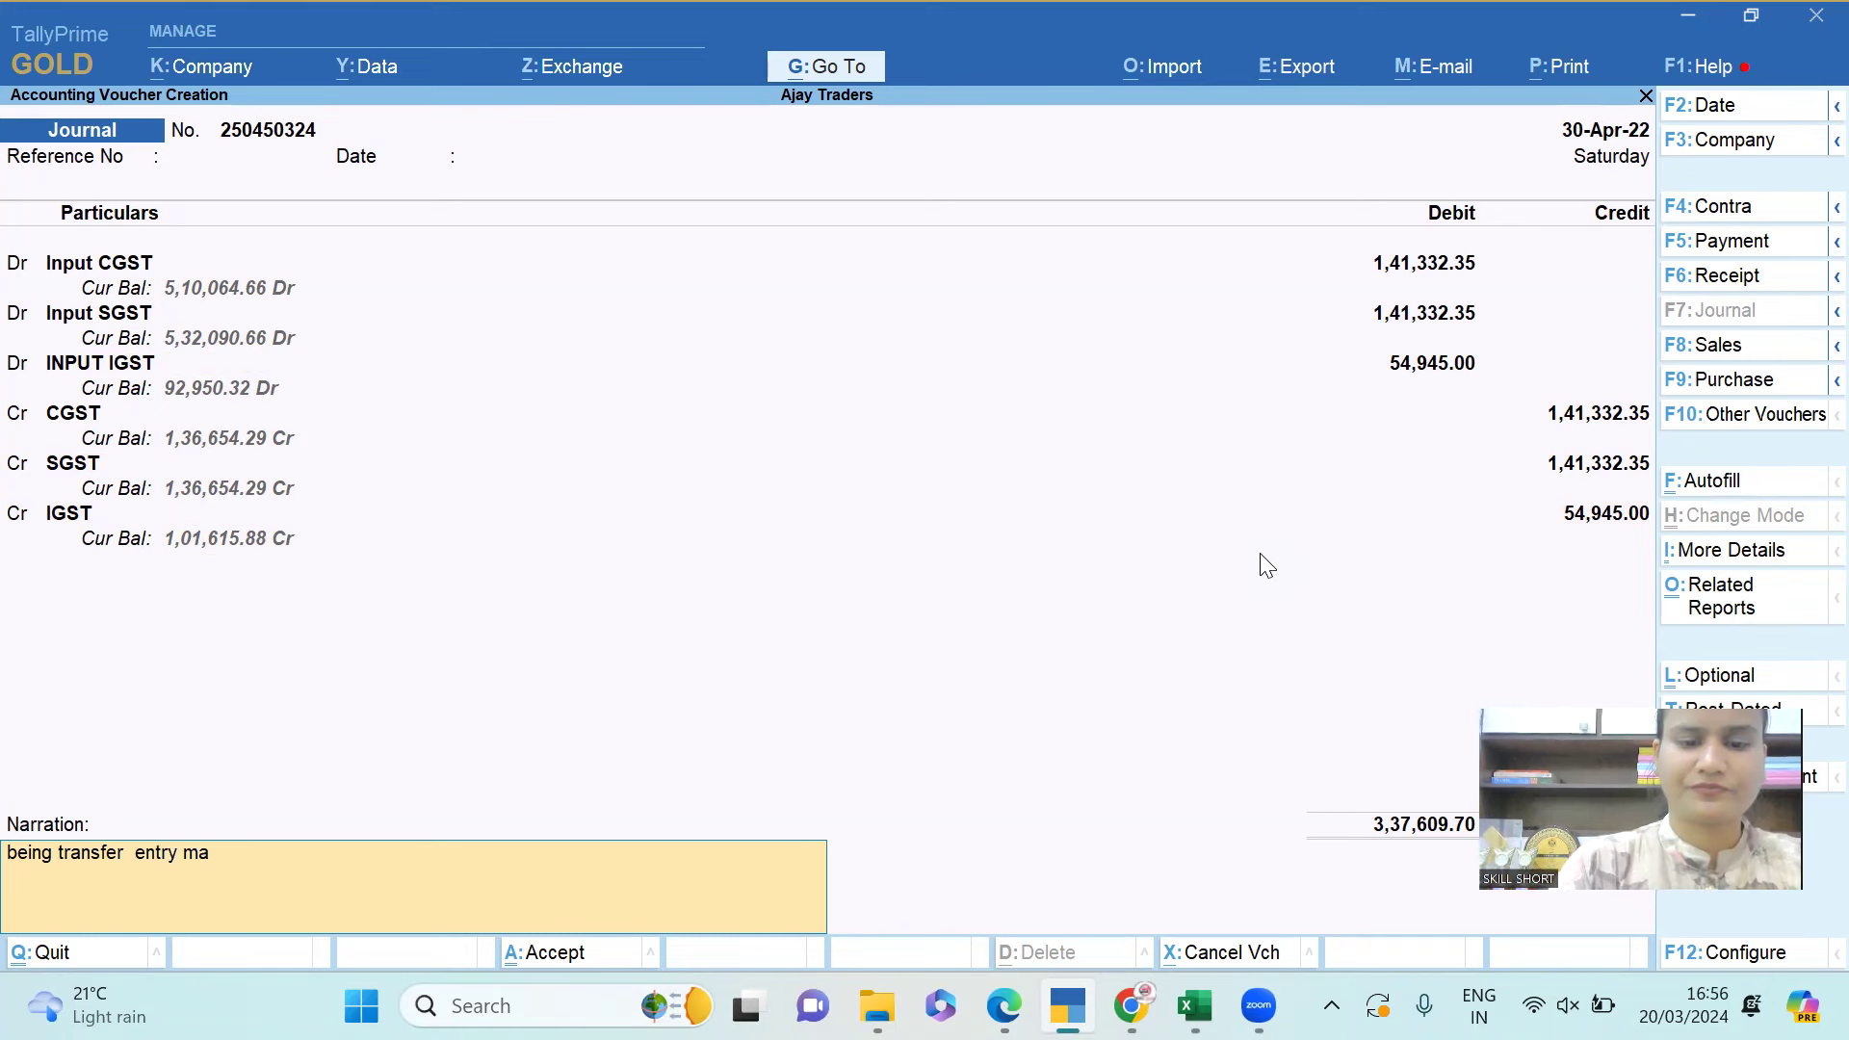
type("de for input")
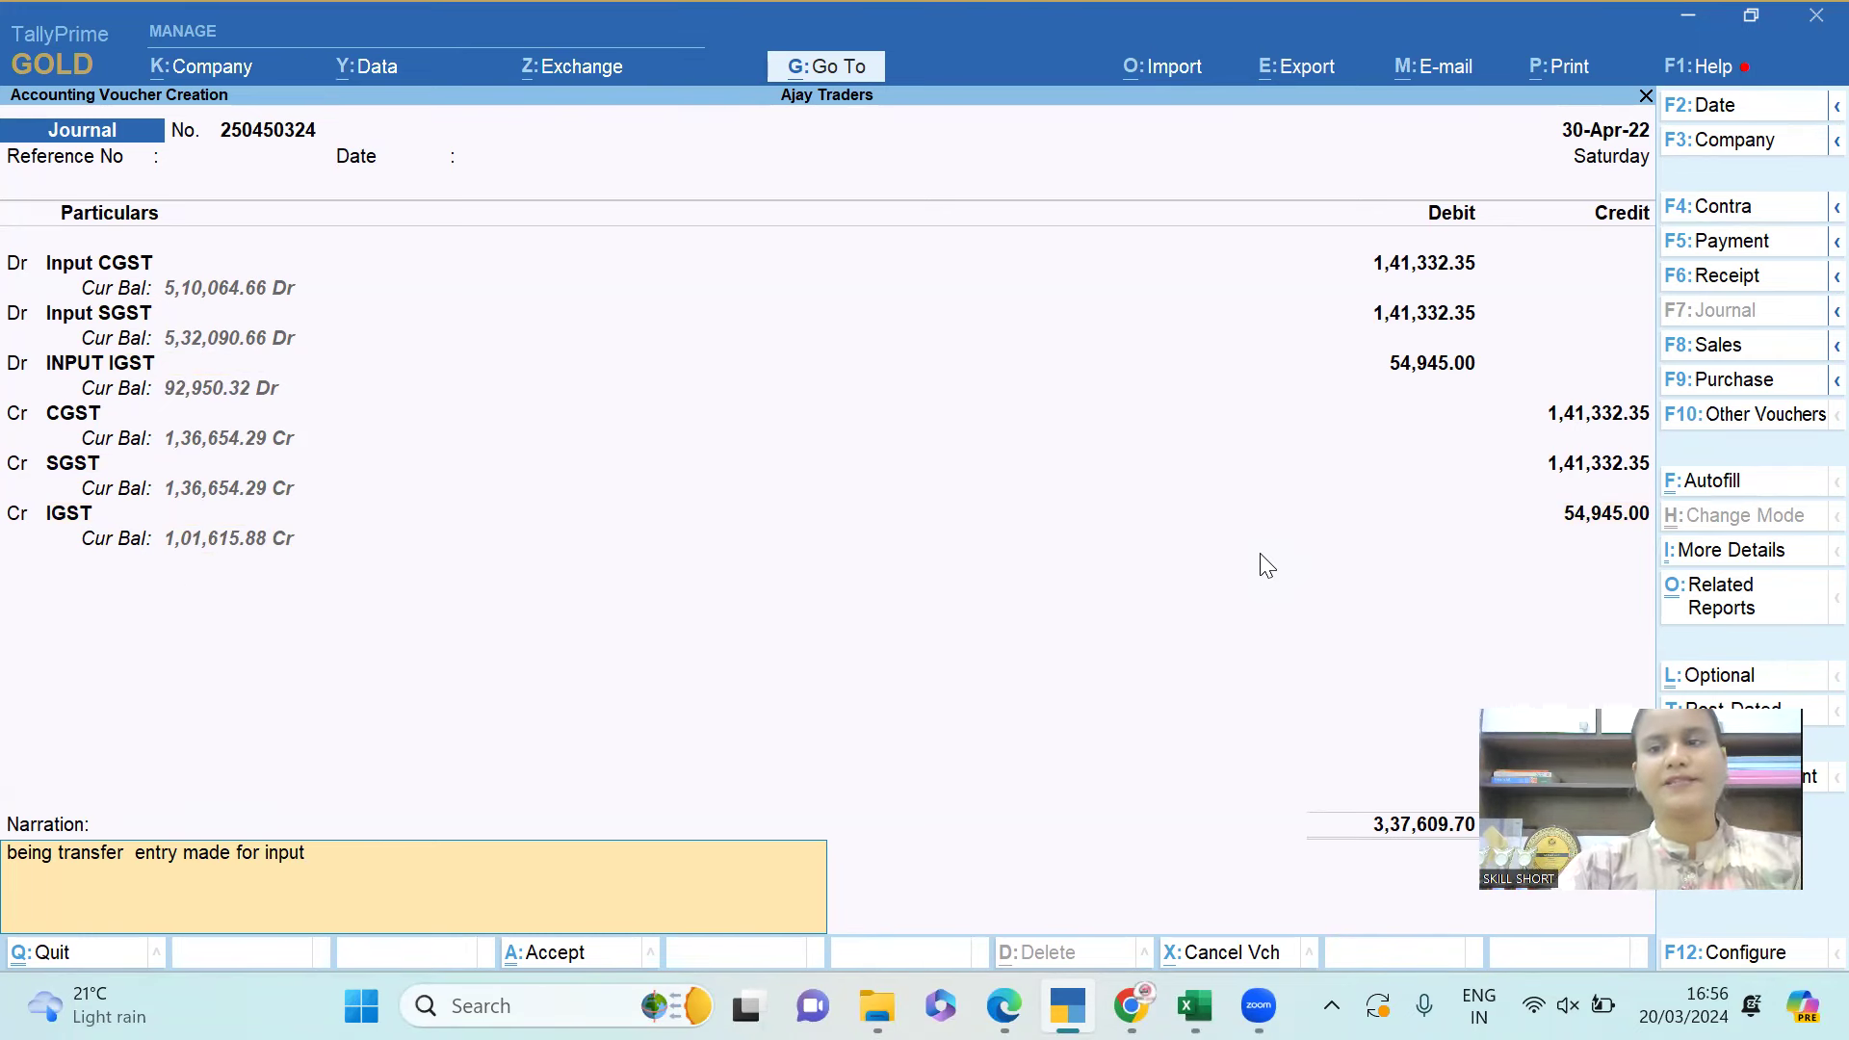
key("ctrl+a")
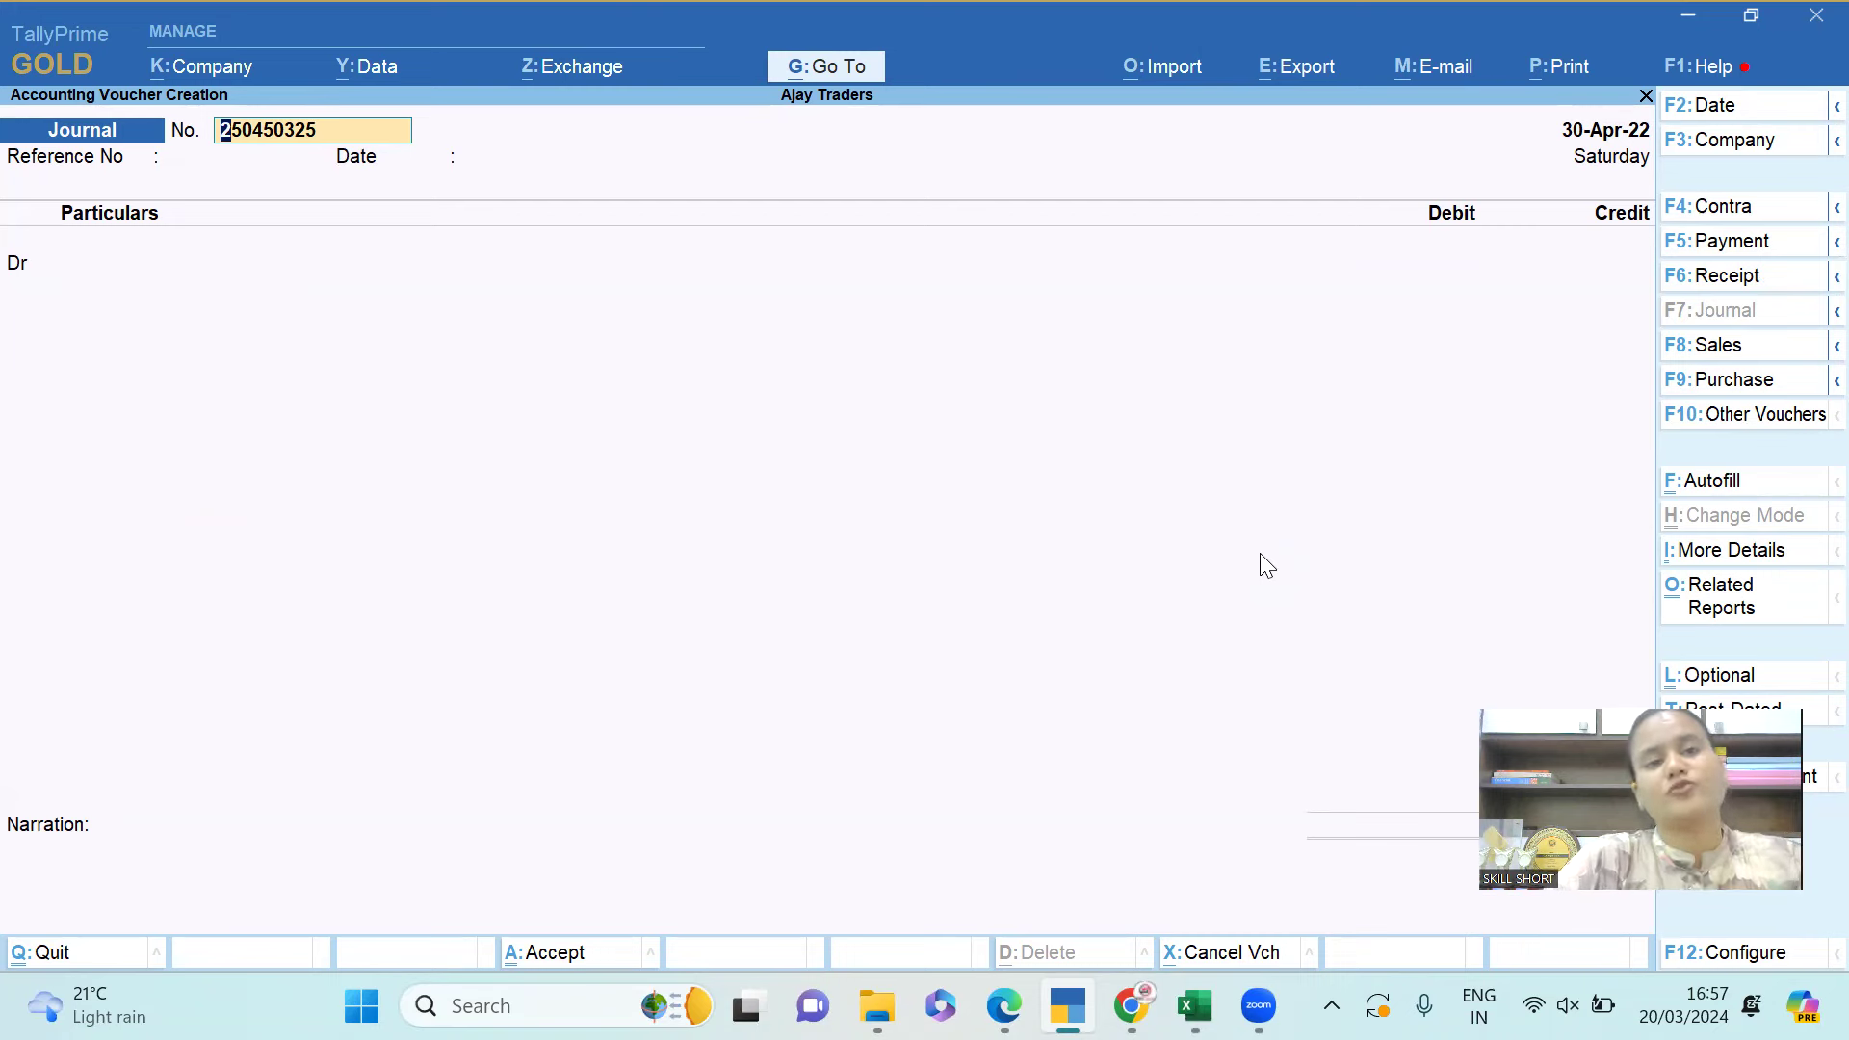
In the new journal voucher, debit IGST with 82,855, taking the amount from the IGST credit in the Excel clipping.
key("Return")
key("Return")
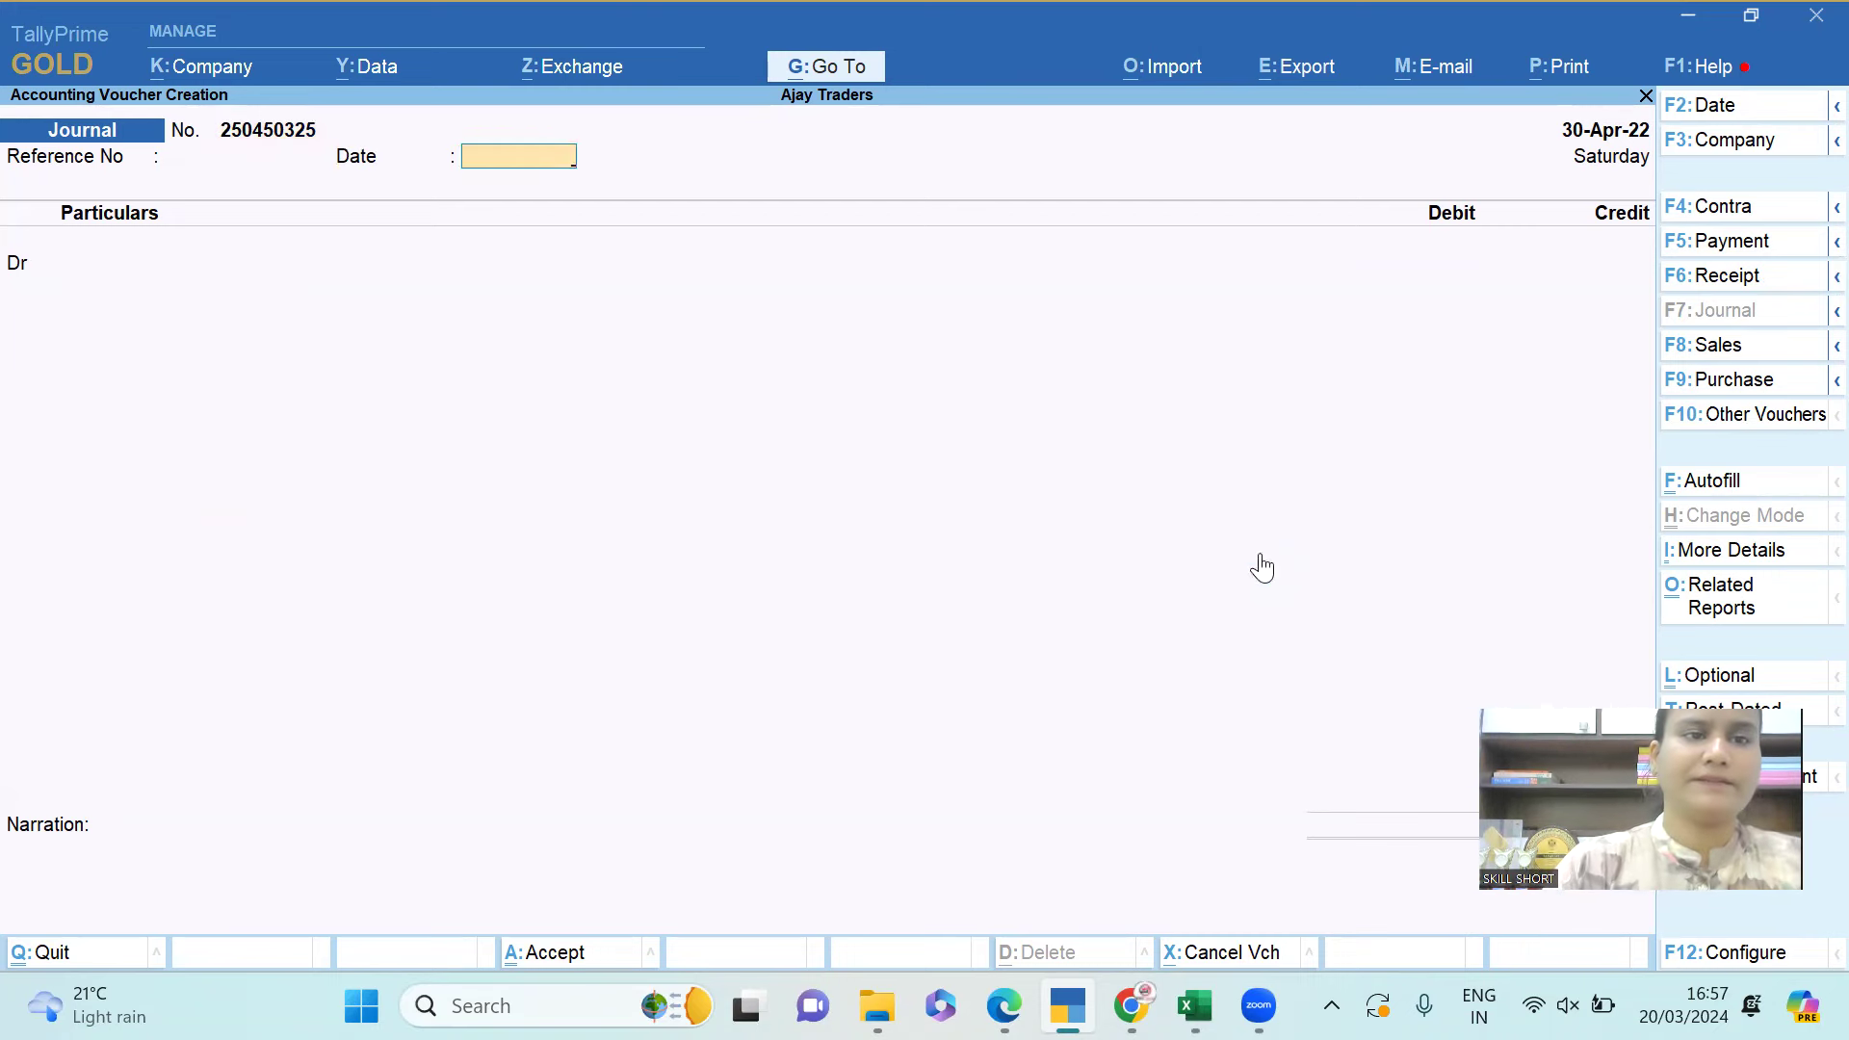
key("Return")
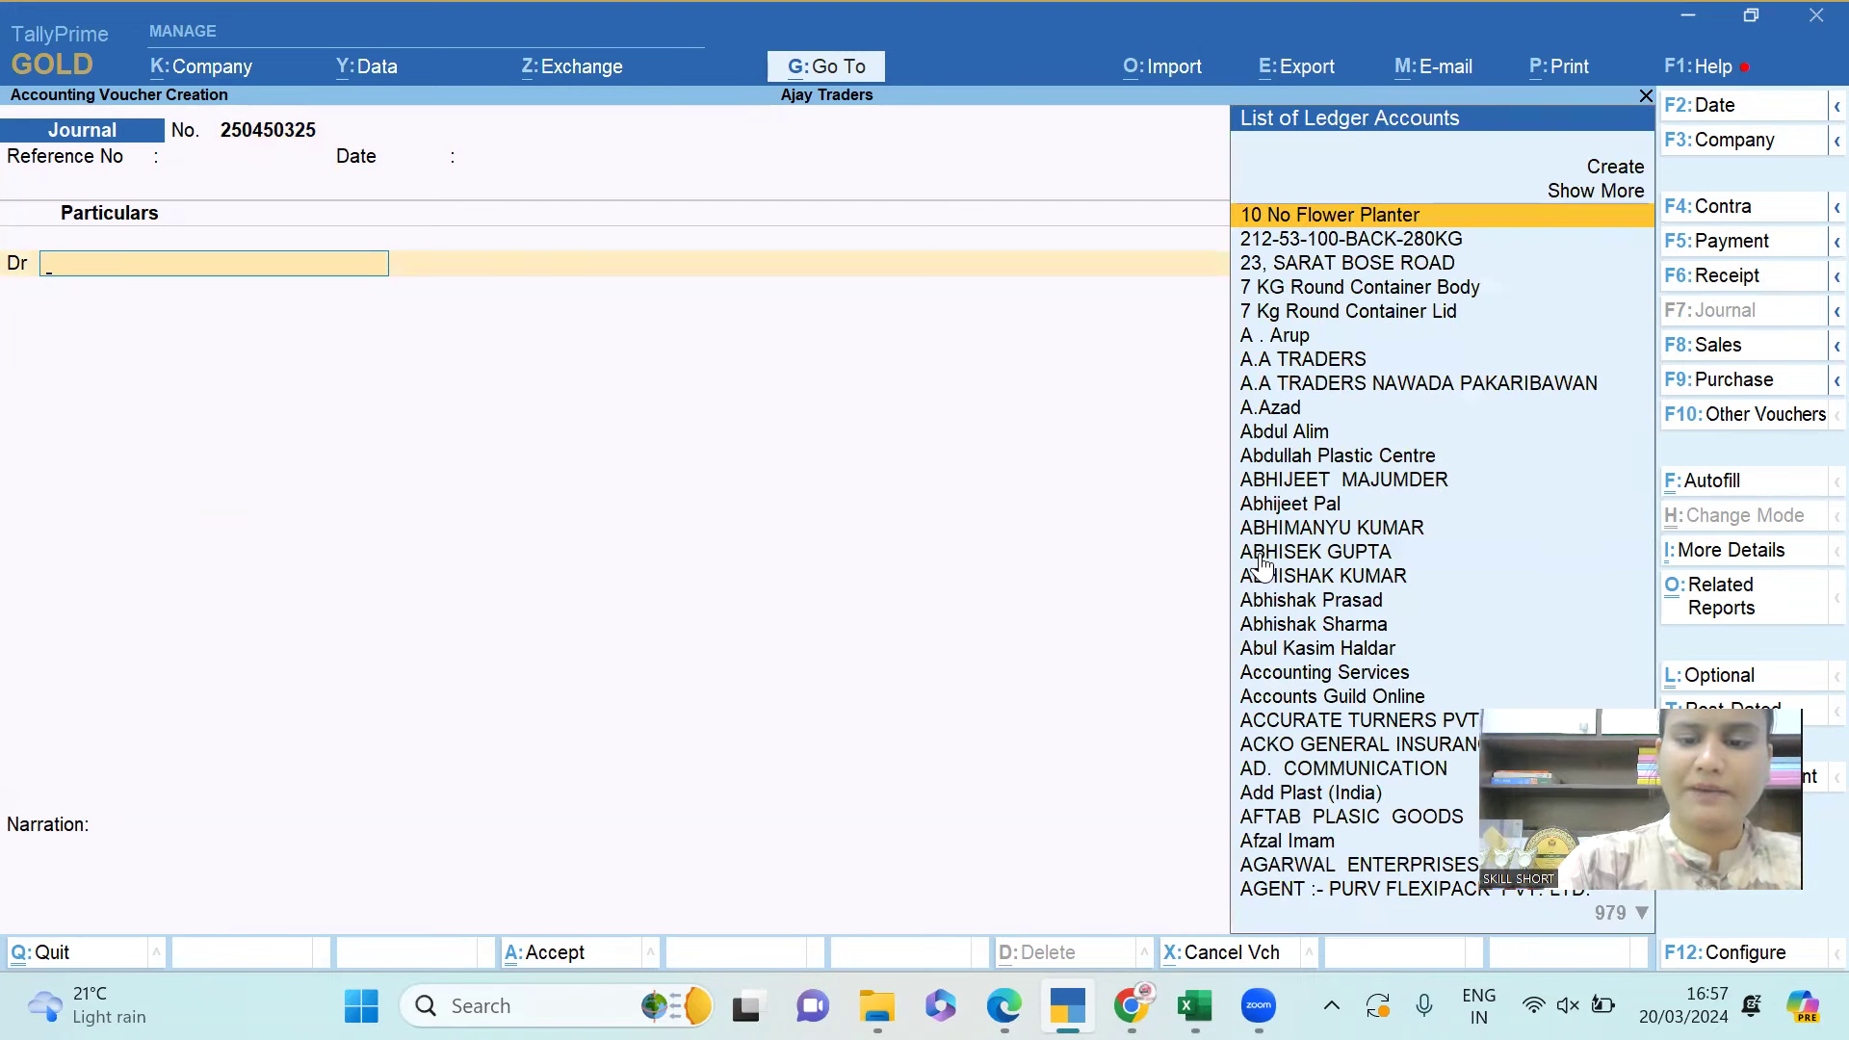
type("igst")
key("Return")
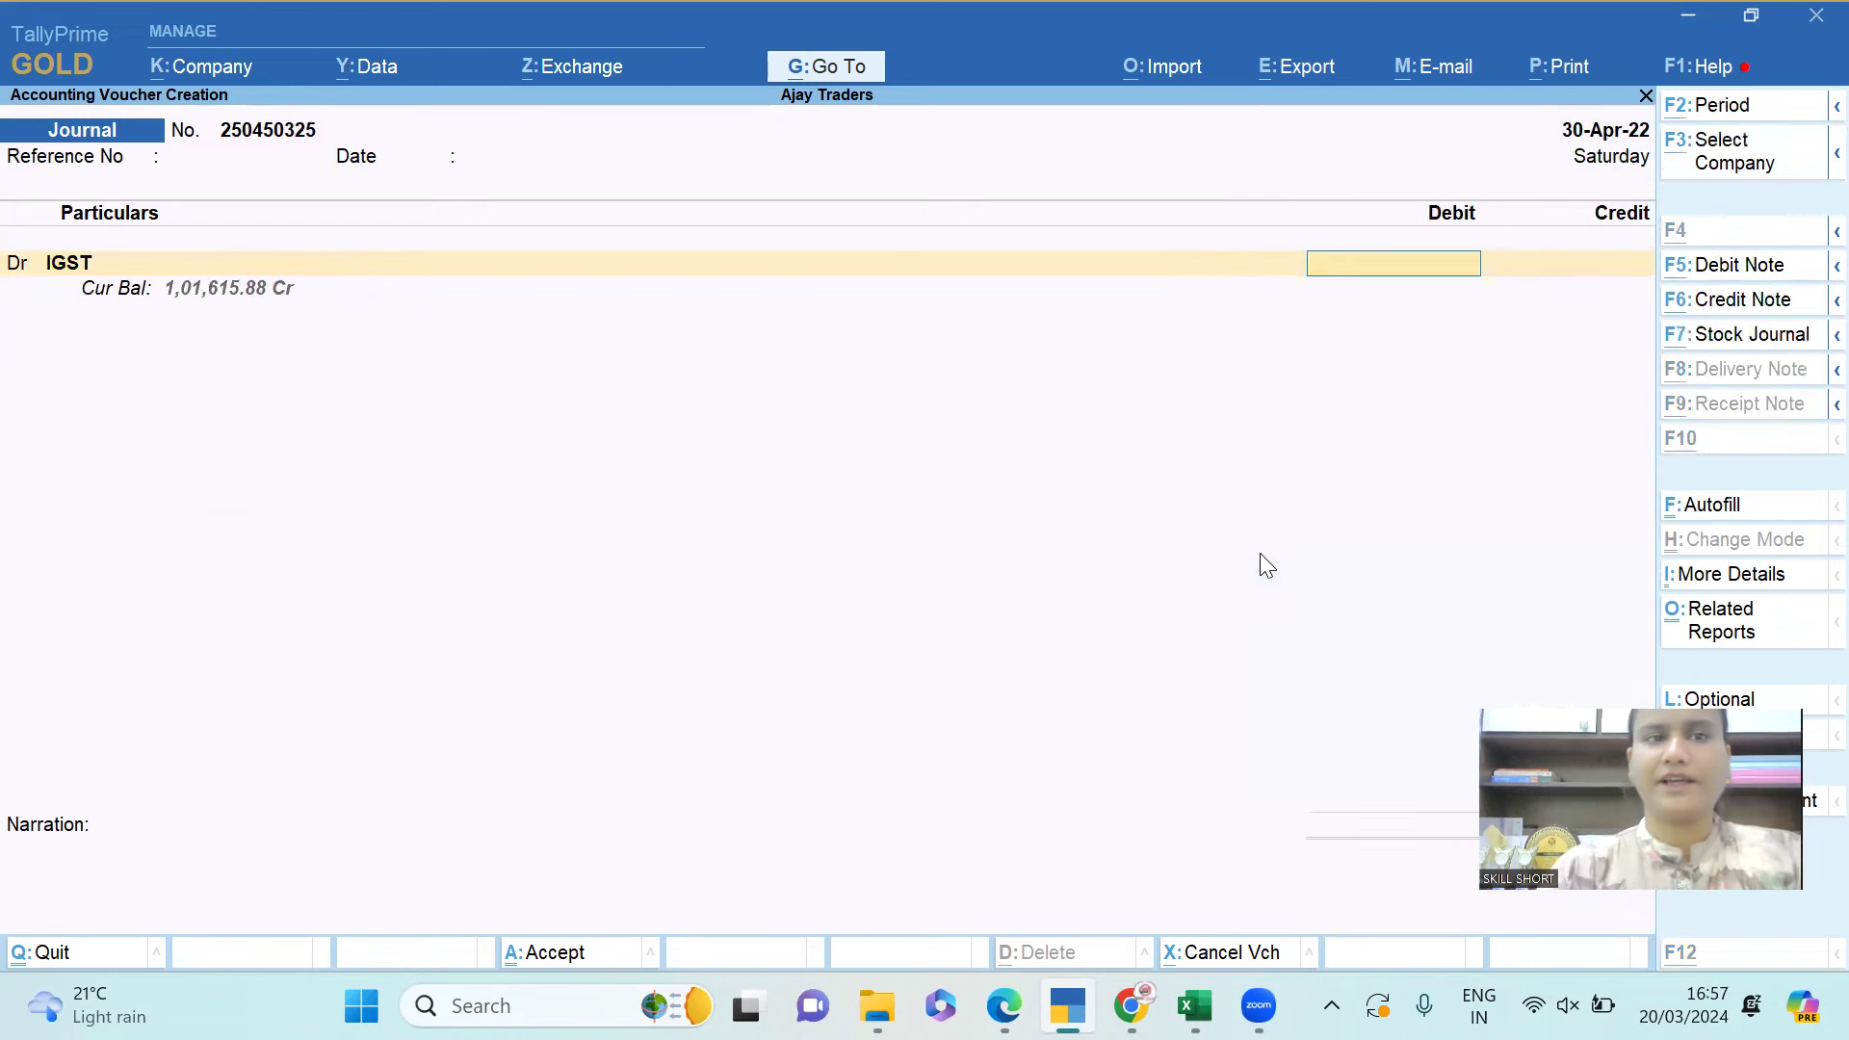
key("alt+Tab")
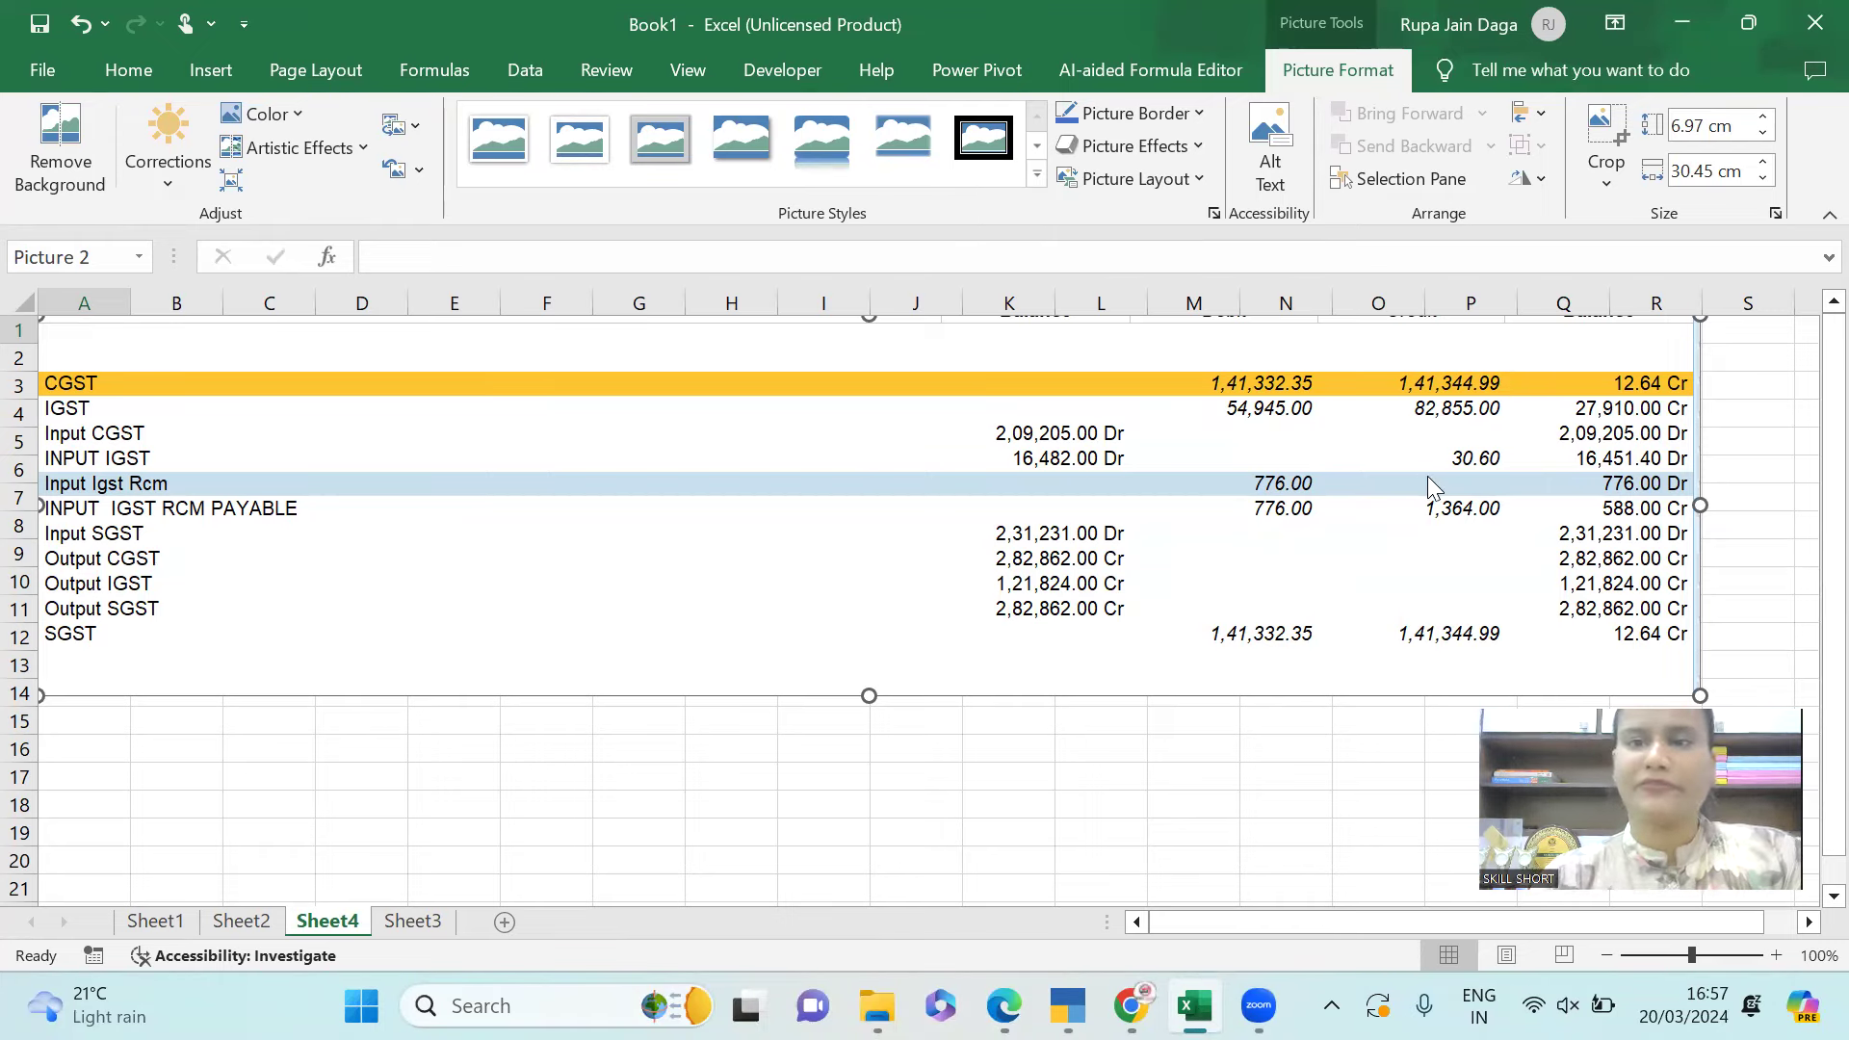
key("alt+Tab")
type("8")
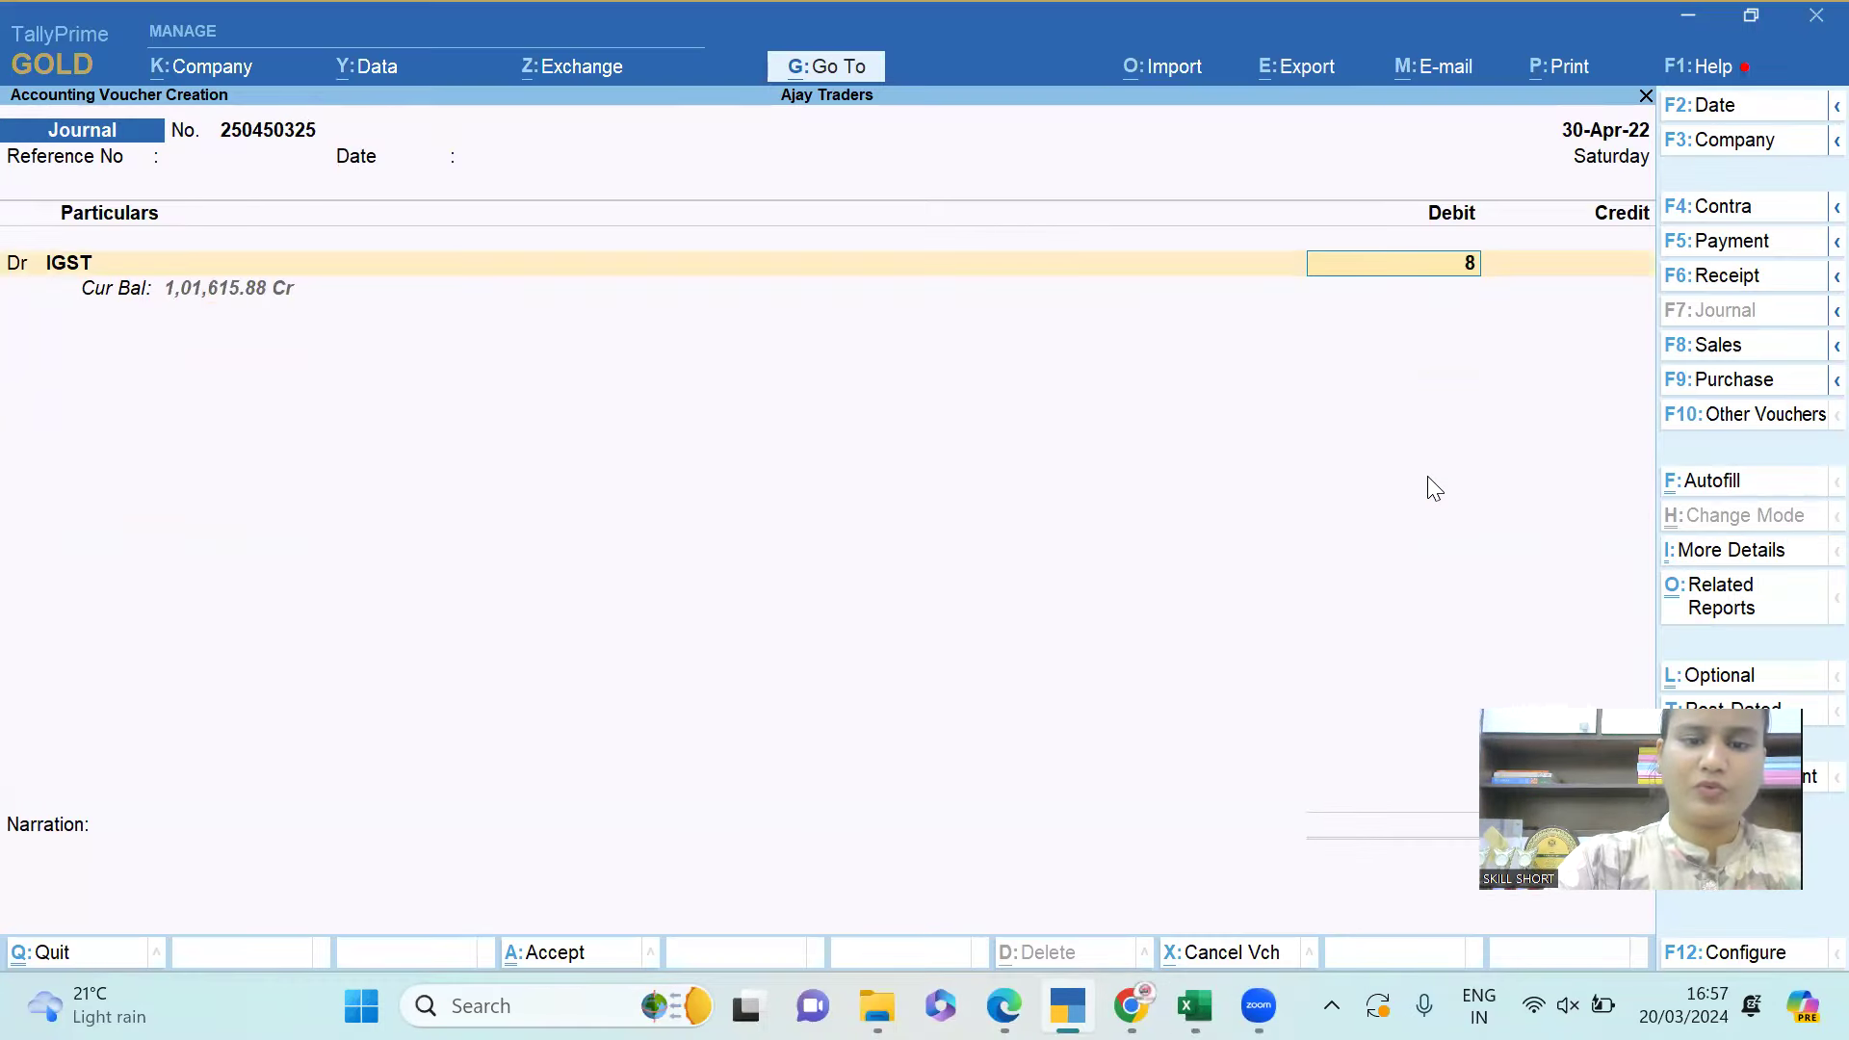
type("28")
key("BackSpace")
type("855")
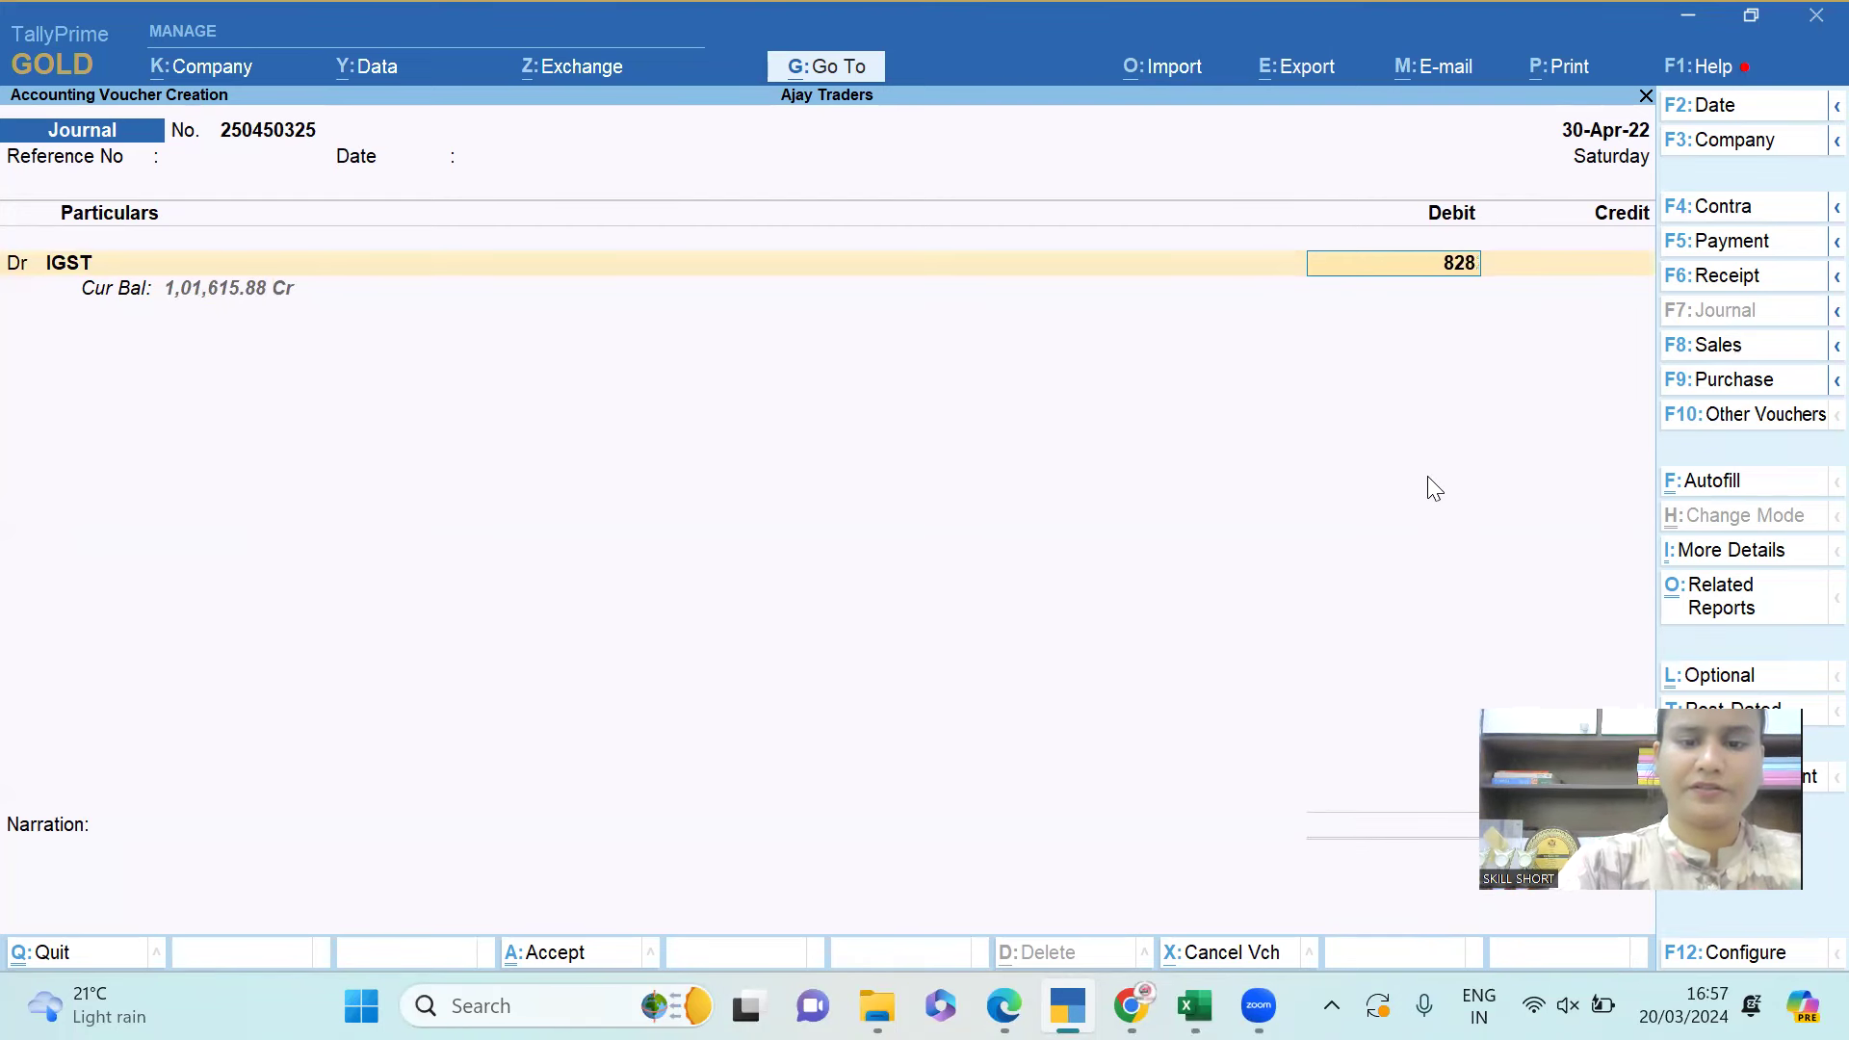
key("Return")
Debit the CGST ledger with 1,41,344.99, taking the amount from the CGST credit in the Excel clipping.
type("dr")
key("Return")
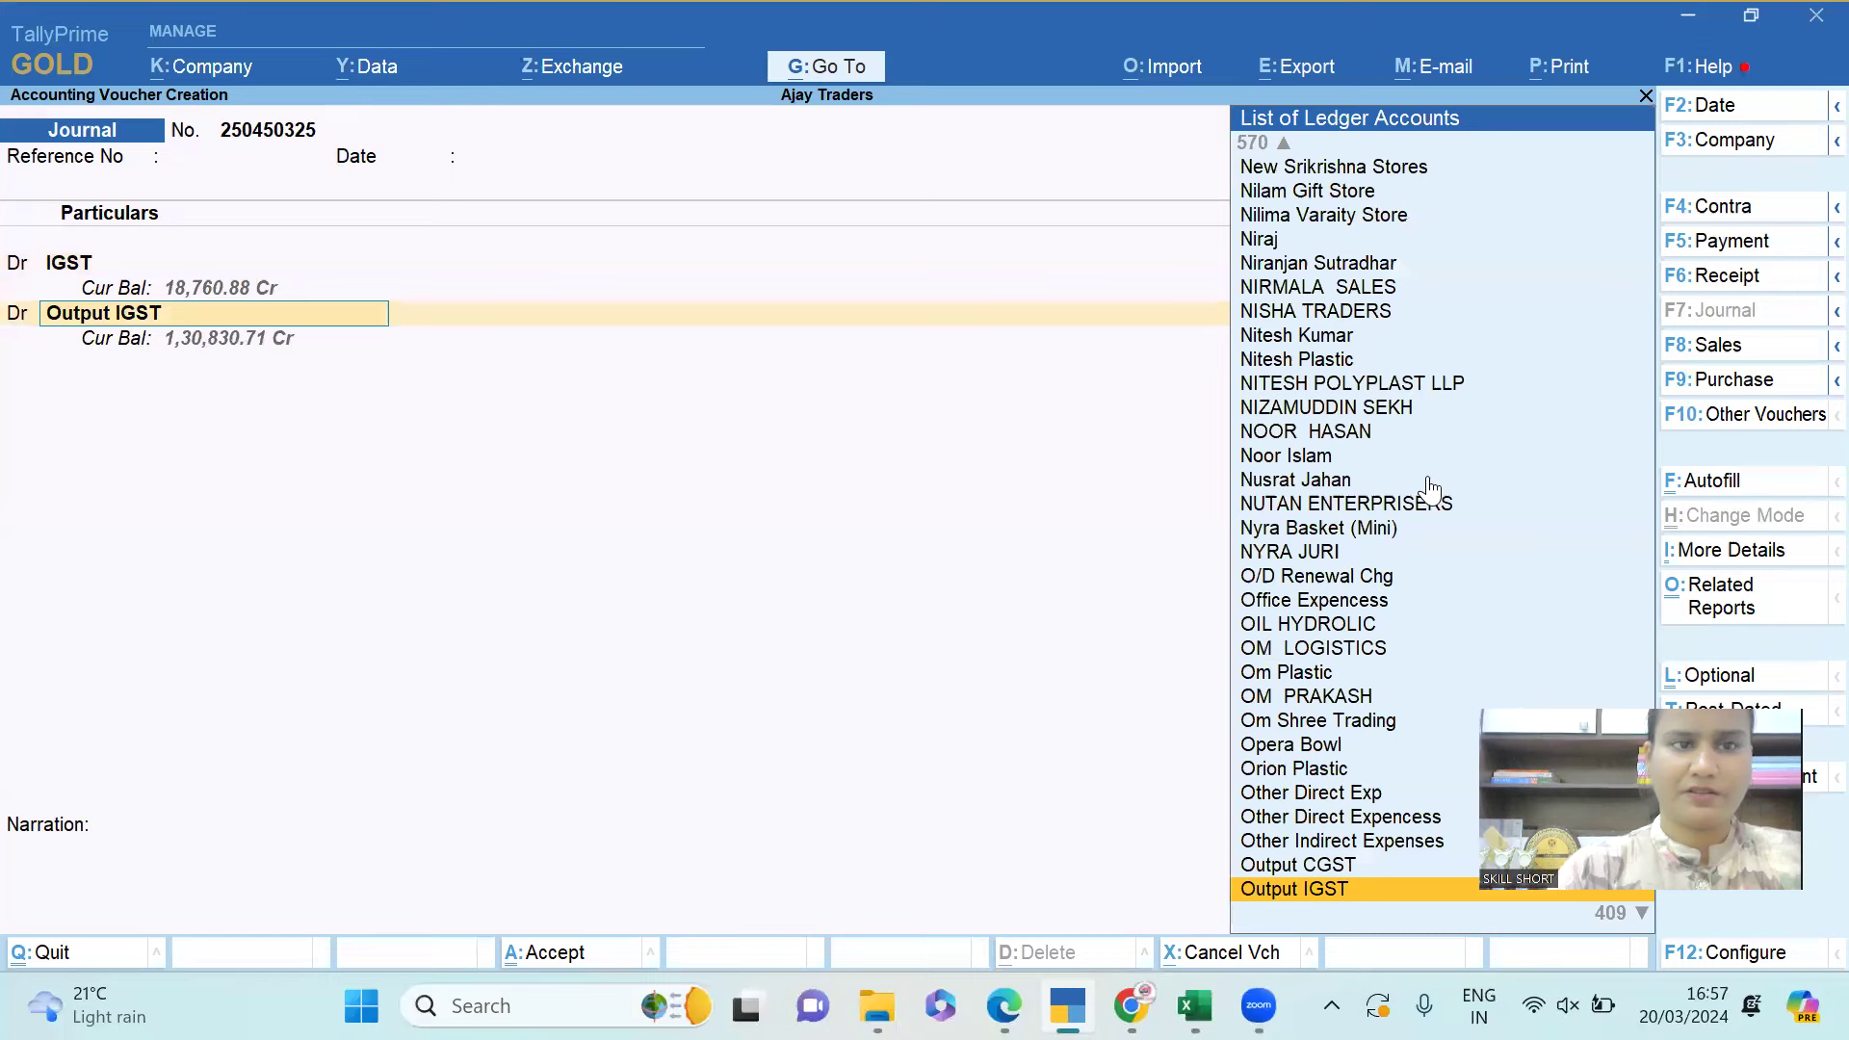
type("Cgst")
key("Return")
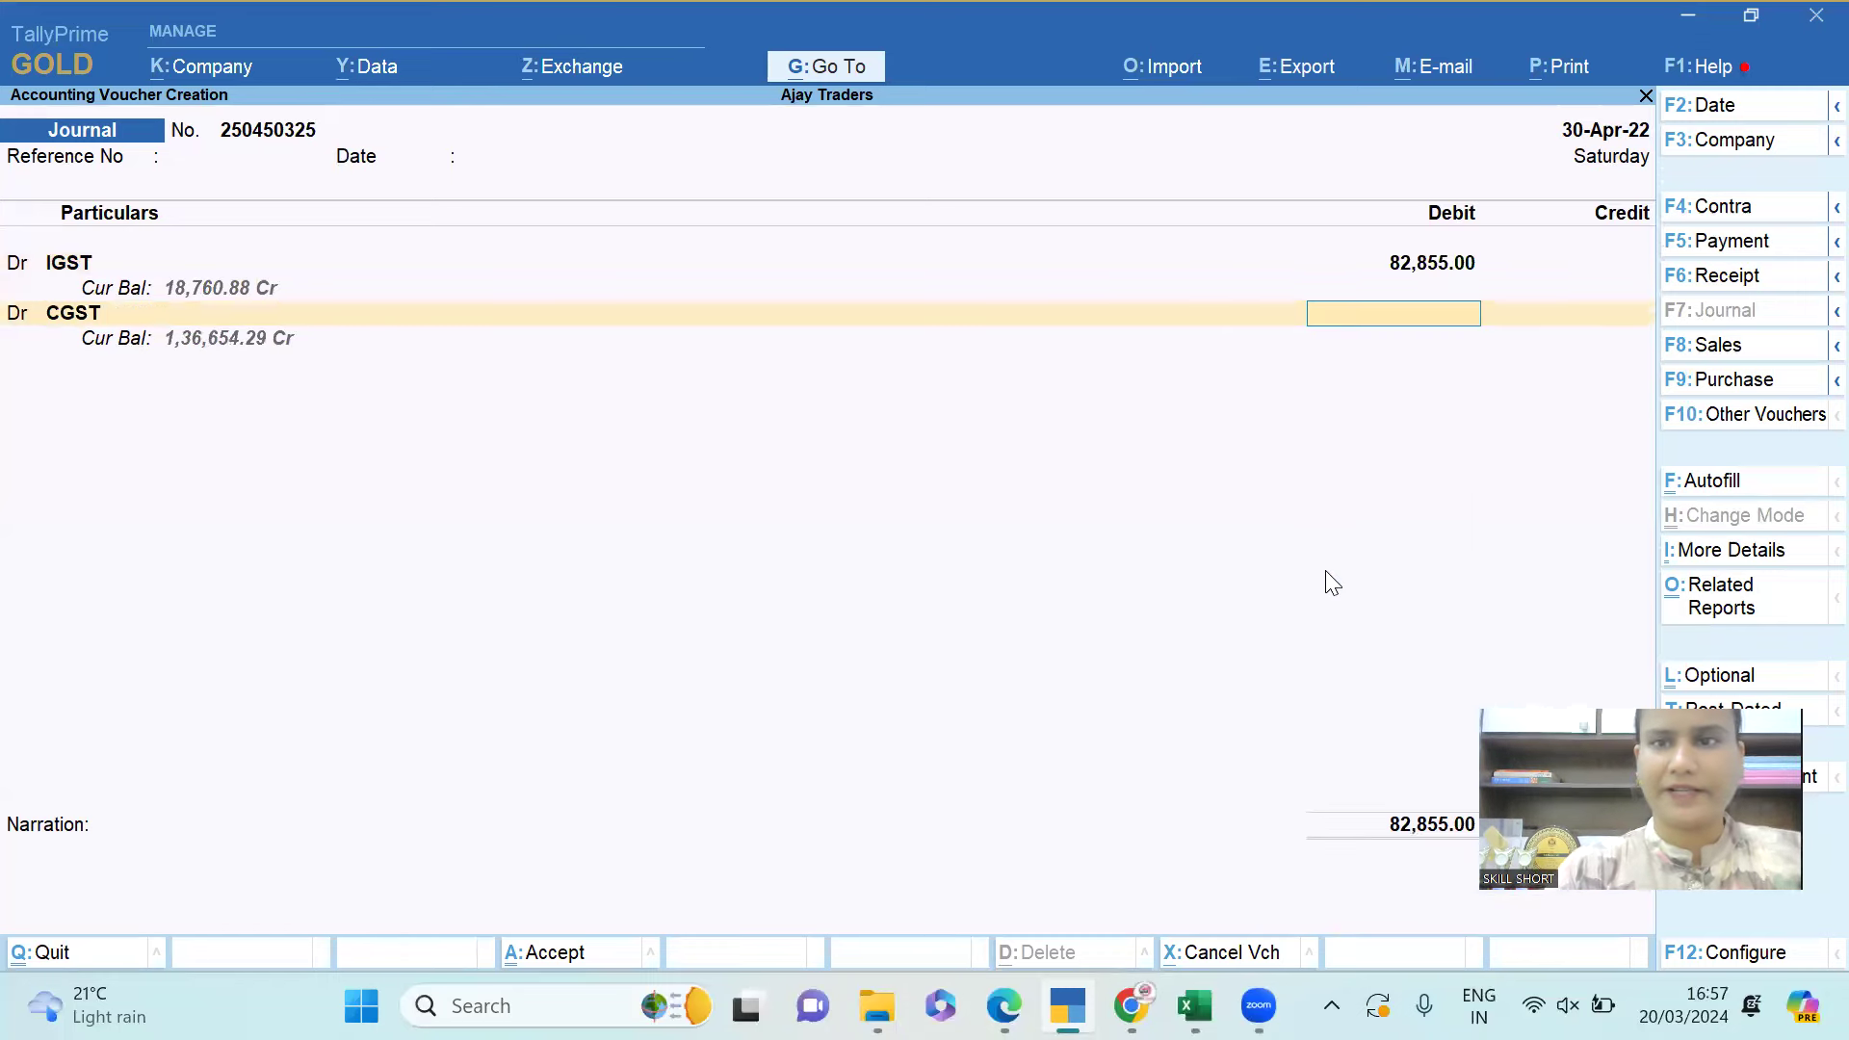
key("alt+Tab")
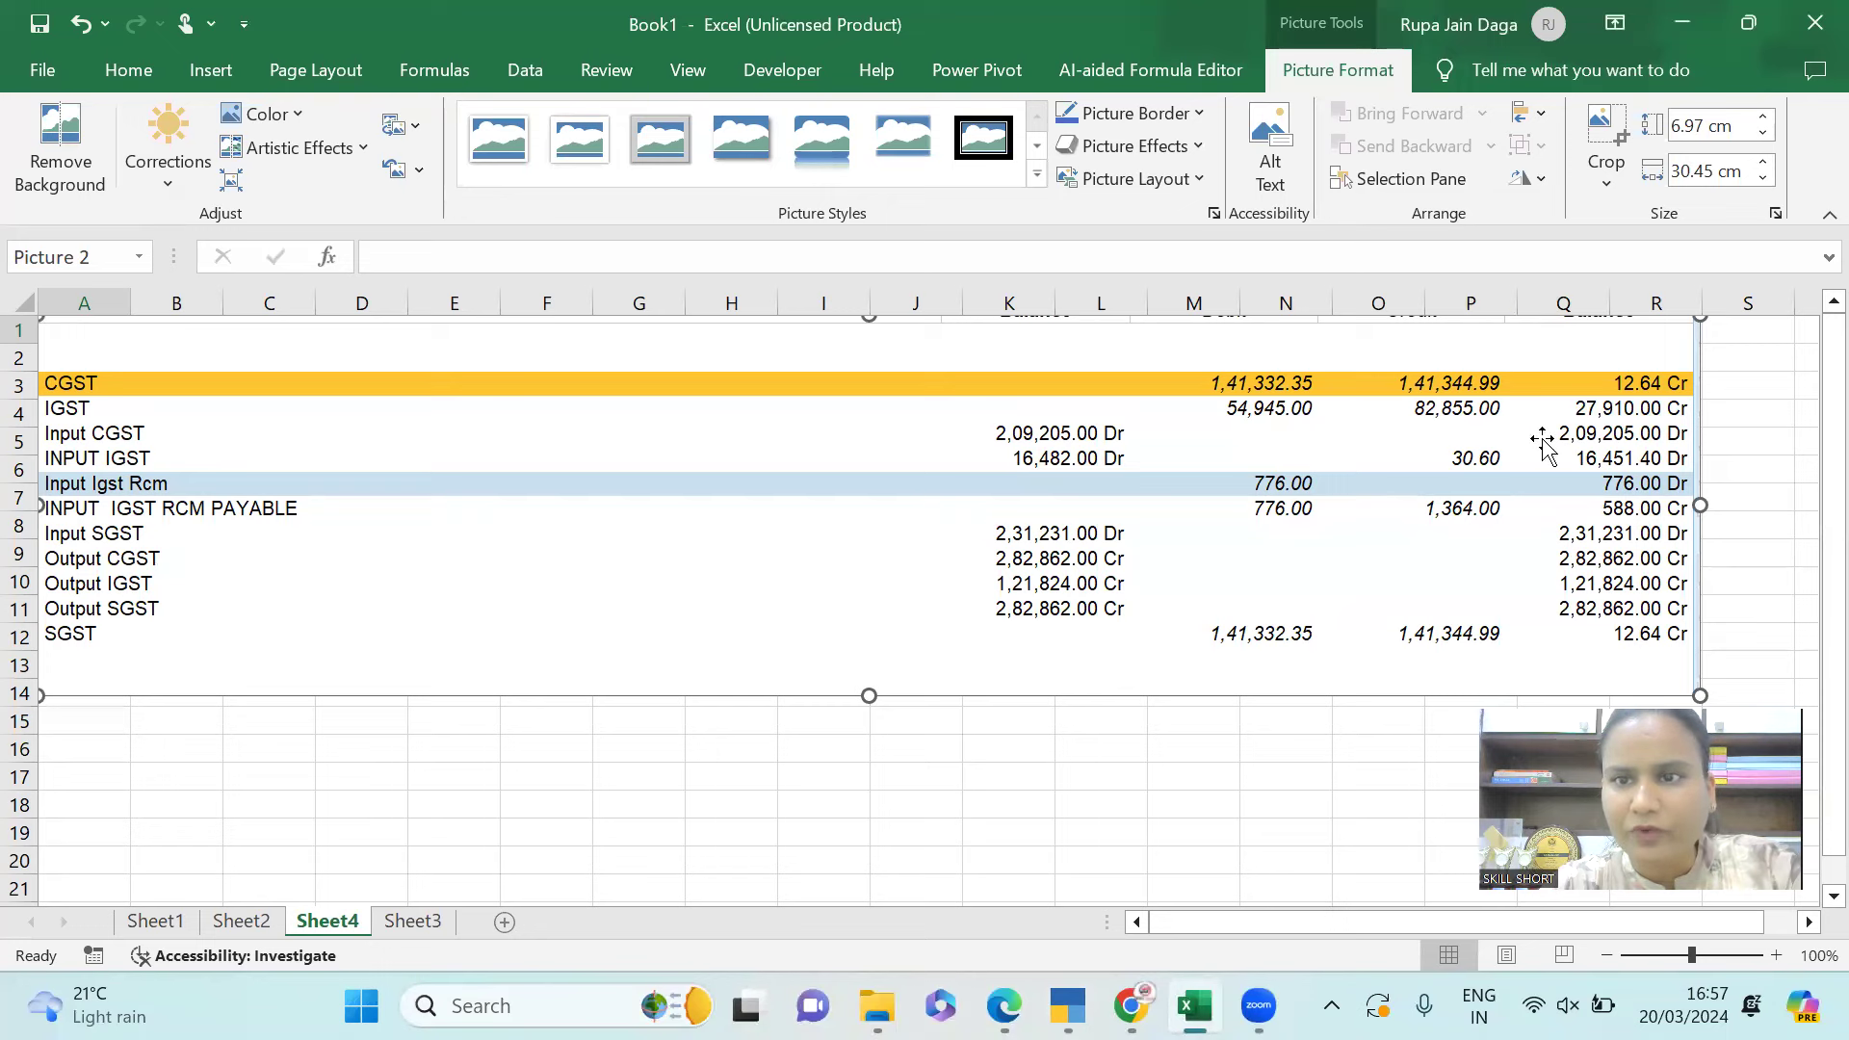
key("alt+Tab")
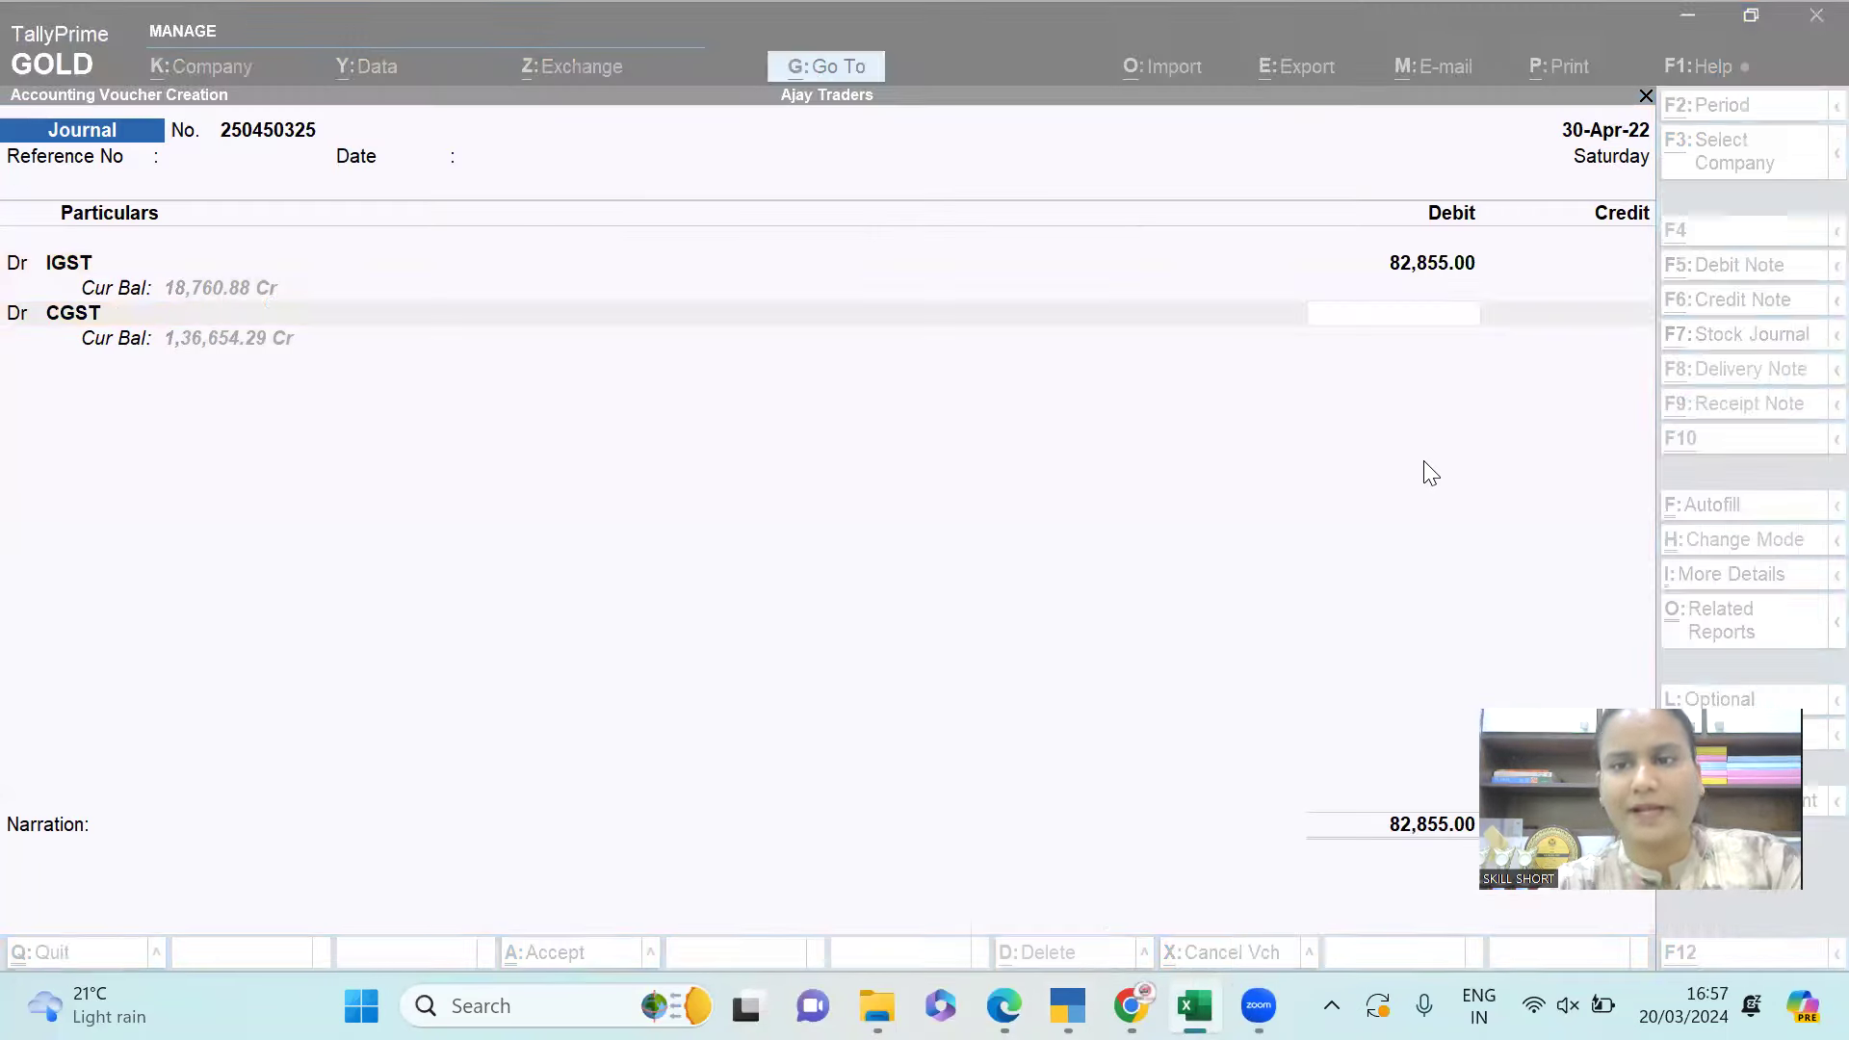
type("141")
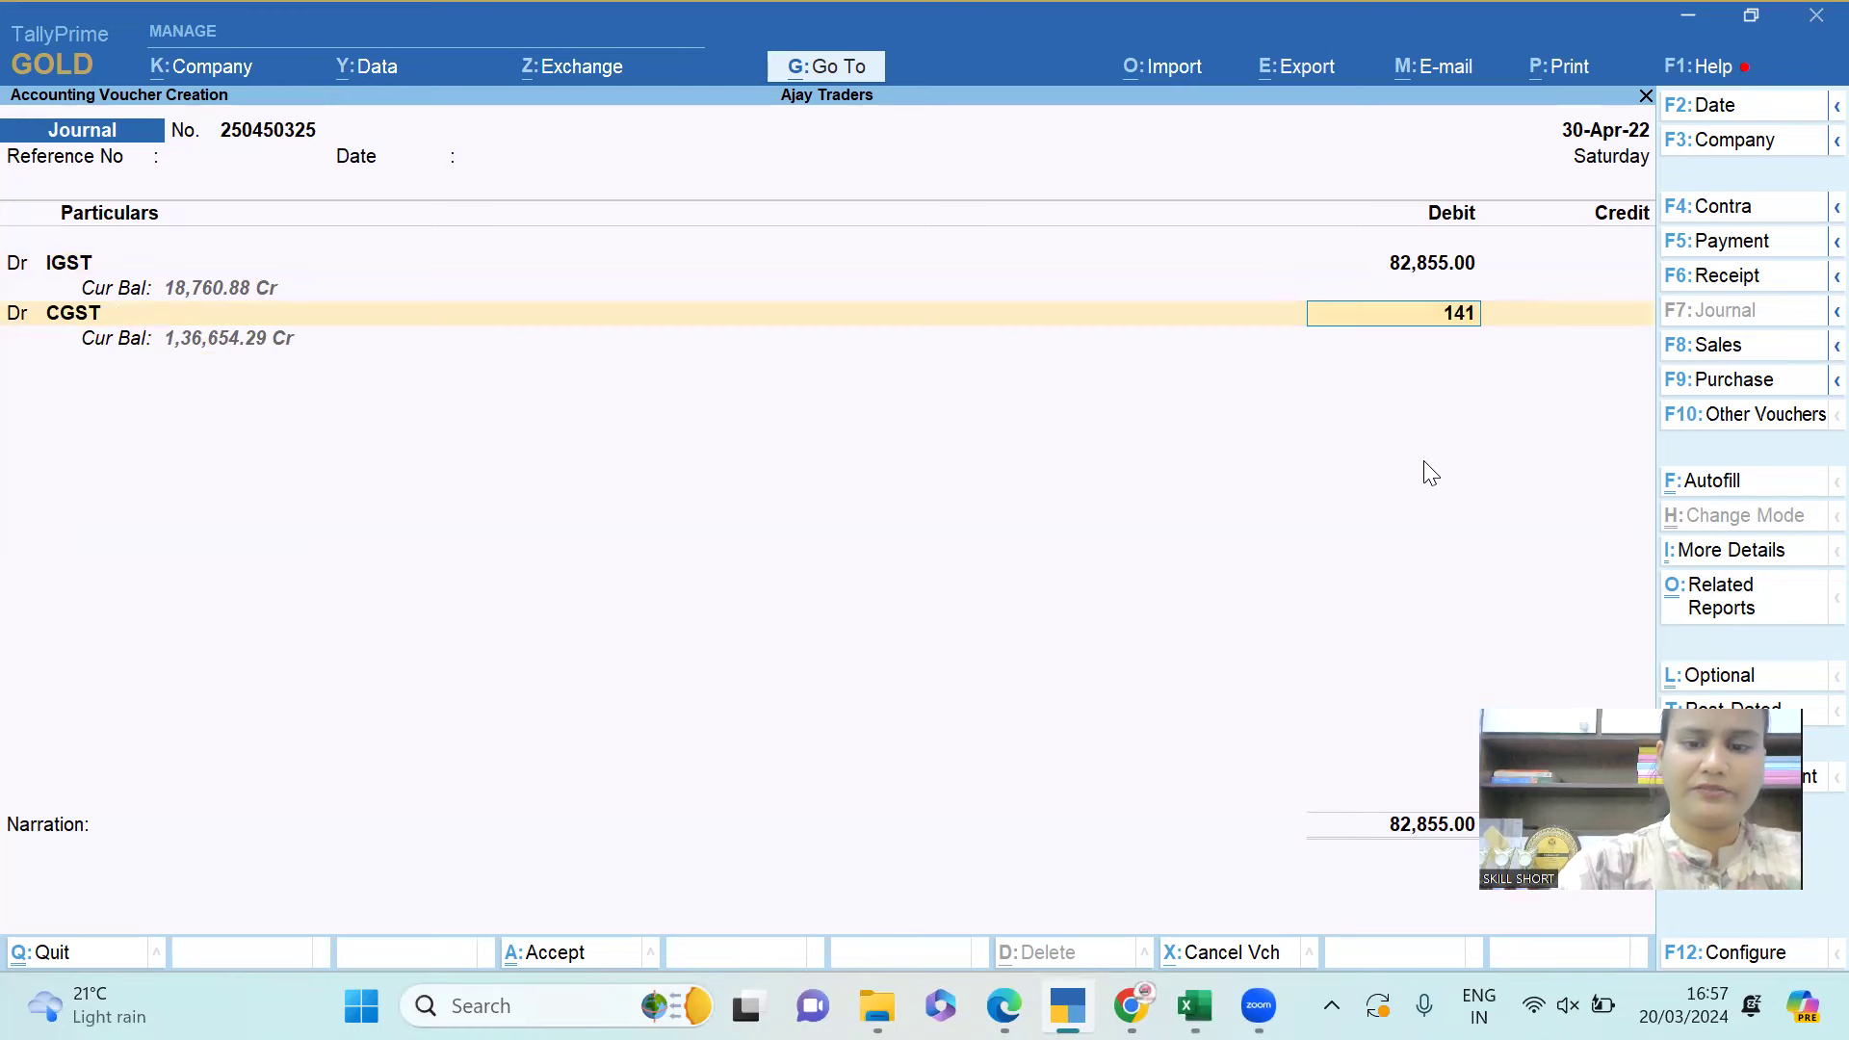
type("344.99")
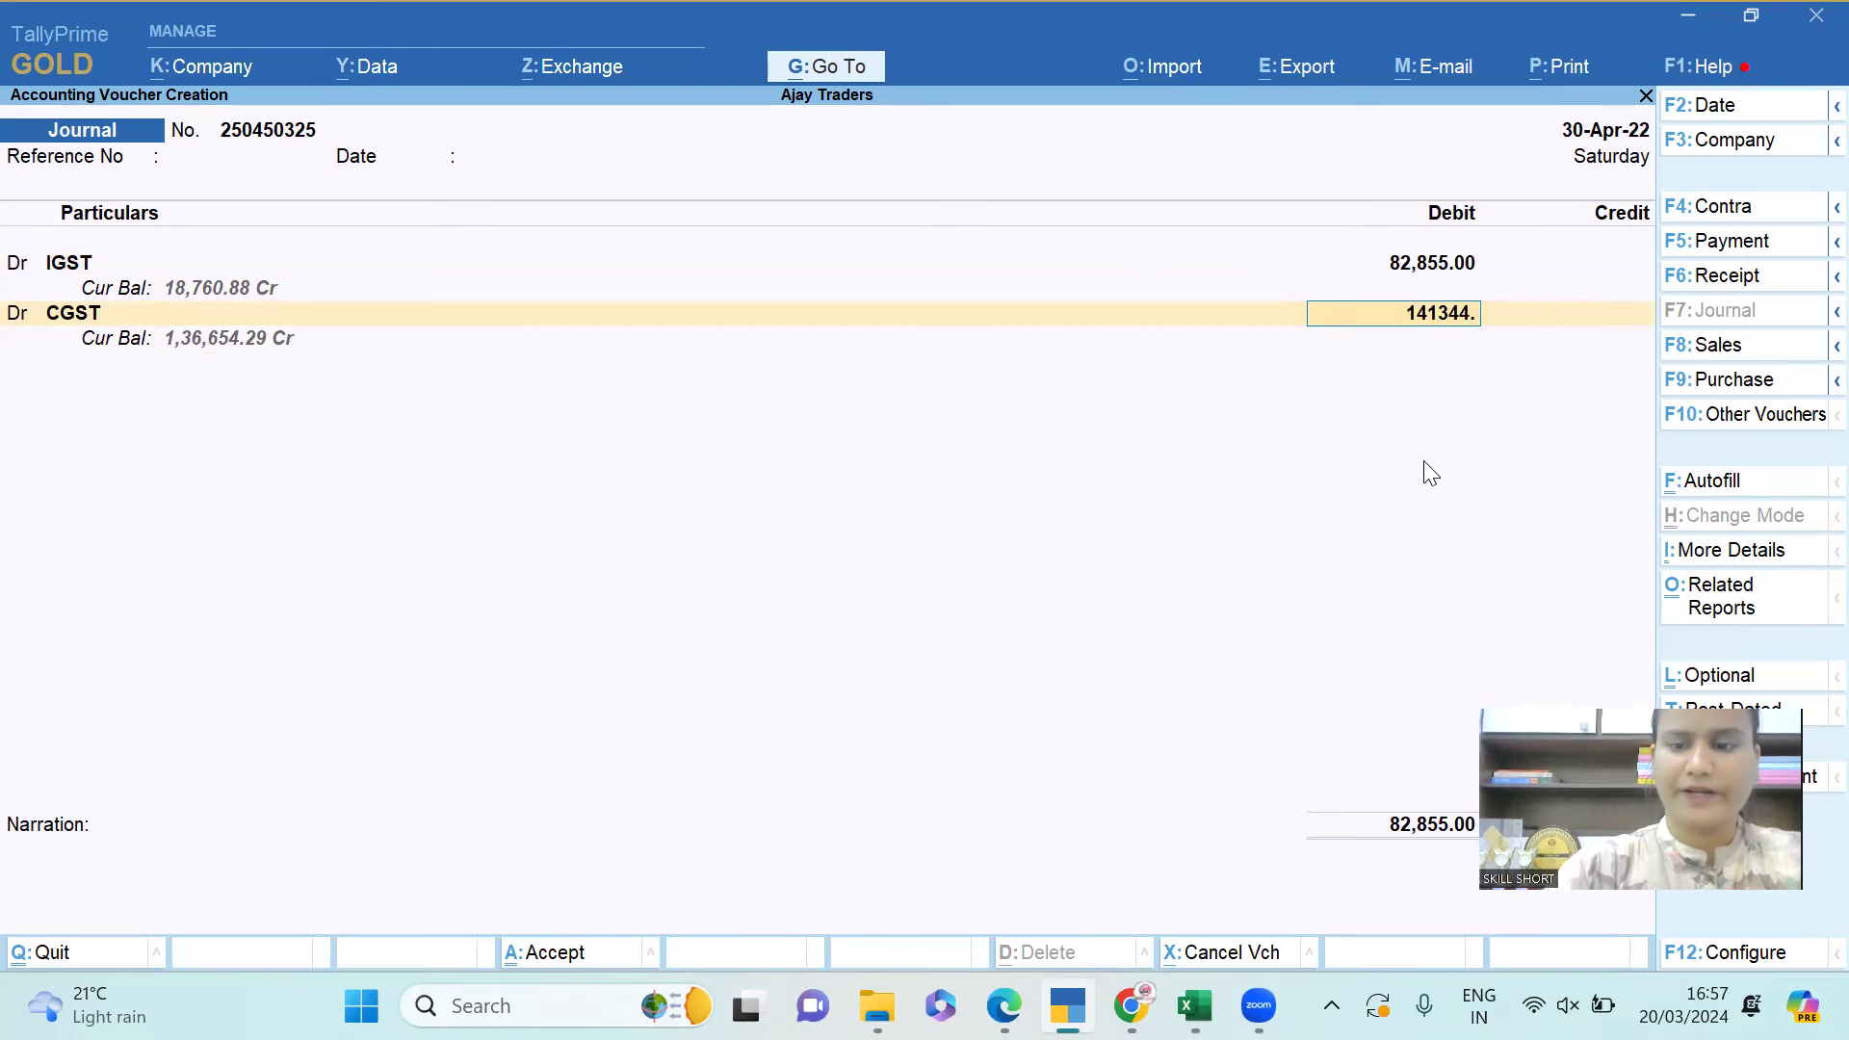
key("Return")
Debit the SGST ledger with 1,41,344.99, checking the amount against the SGST credit in the Excel clipping.
type("d")
key("Return")
type("Sgst")
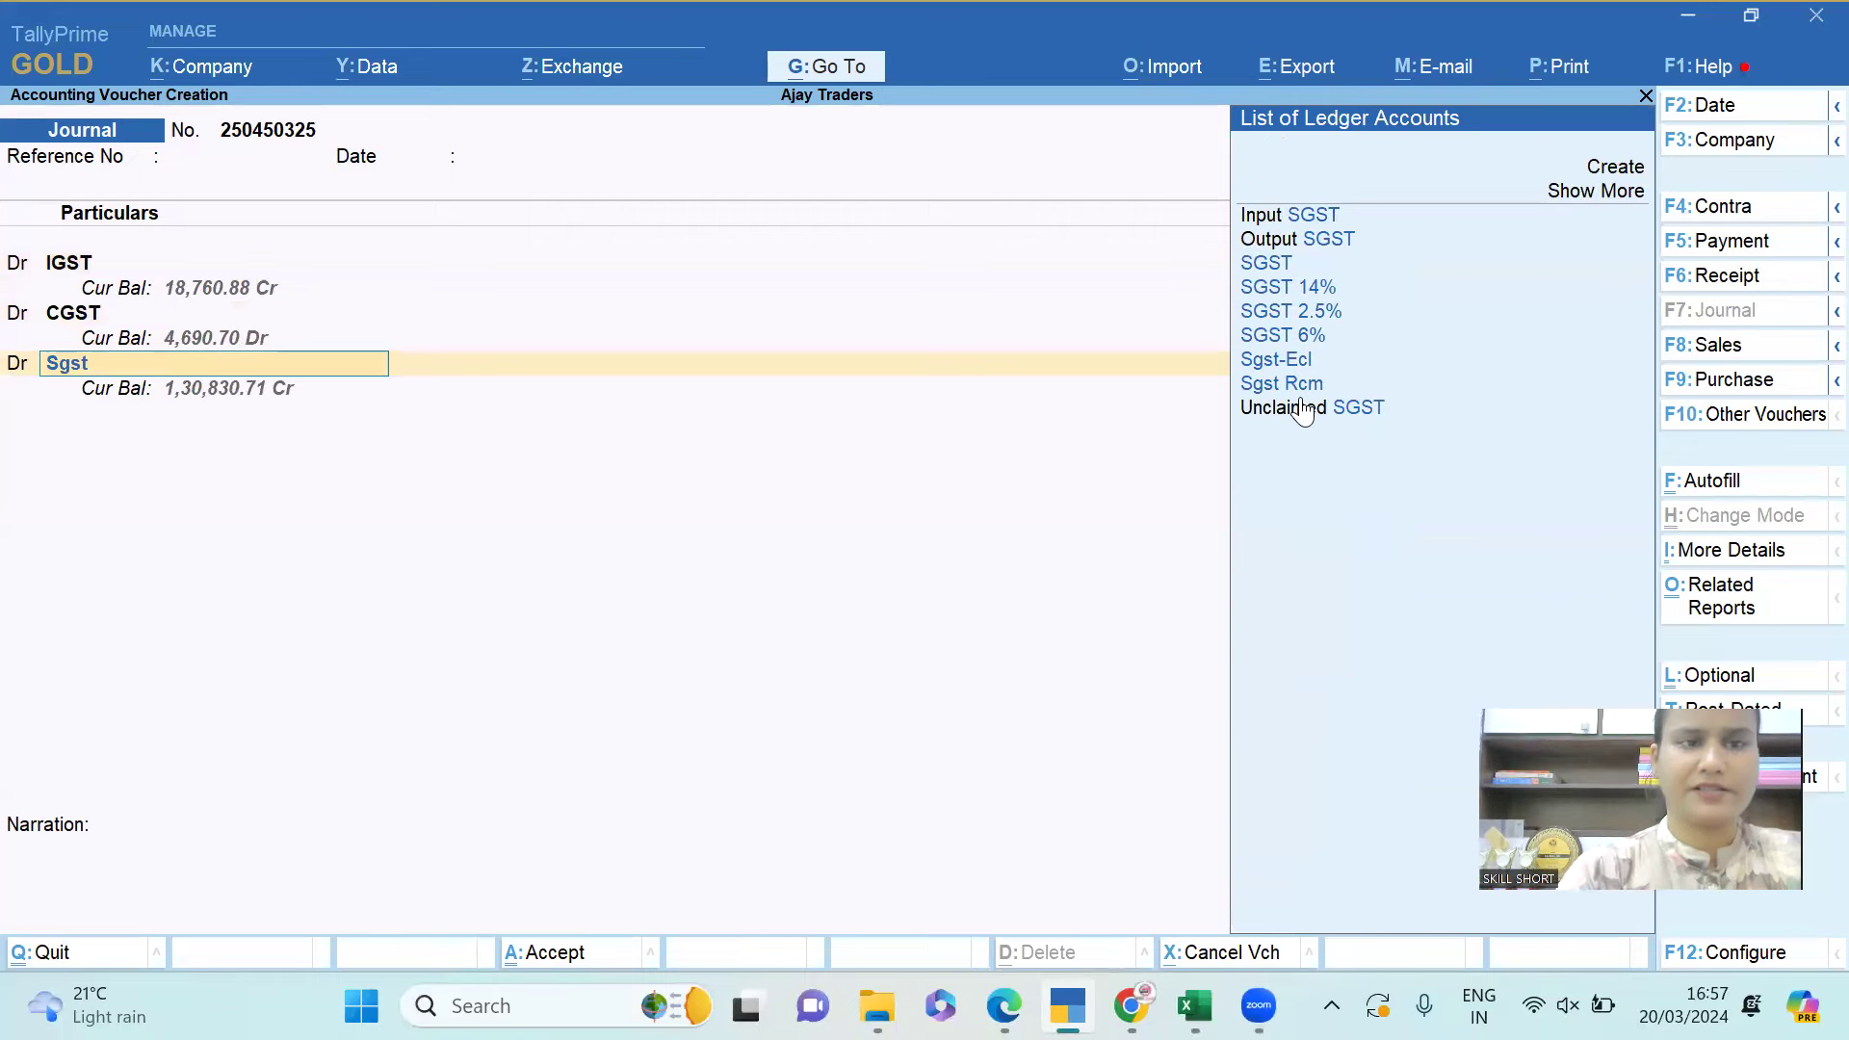
key("Return")
key("alt+Tab")
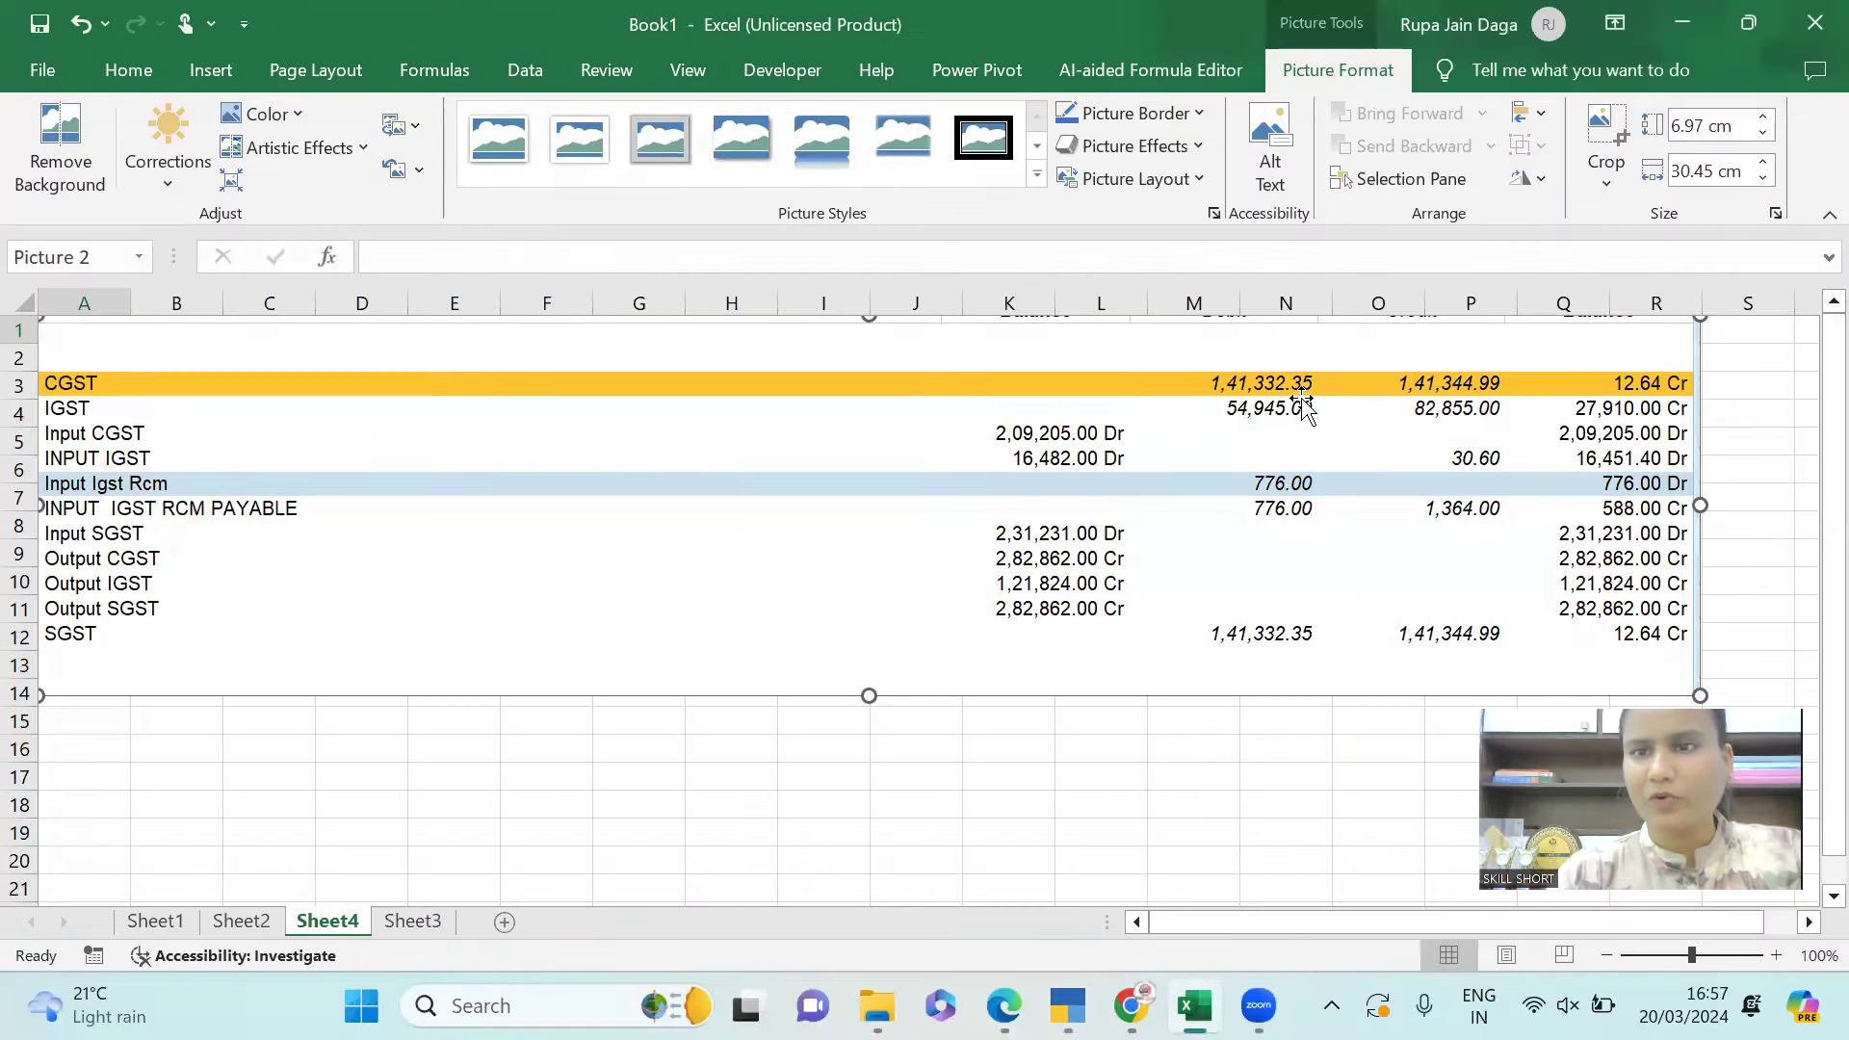
key("alt+Tab")
type("1,41,")
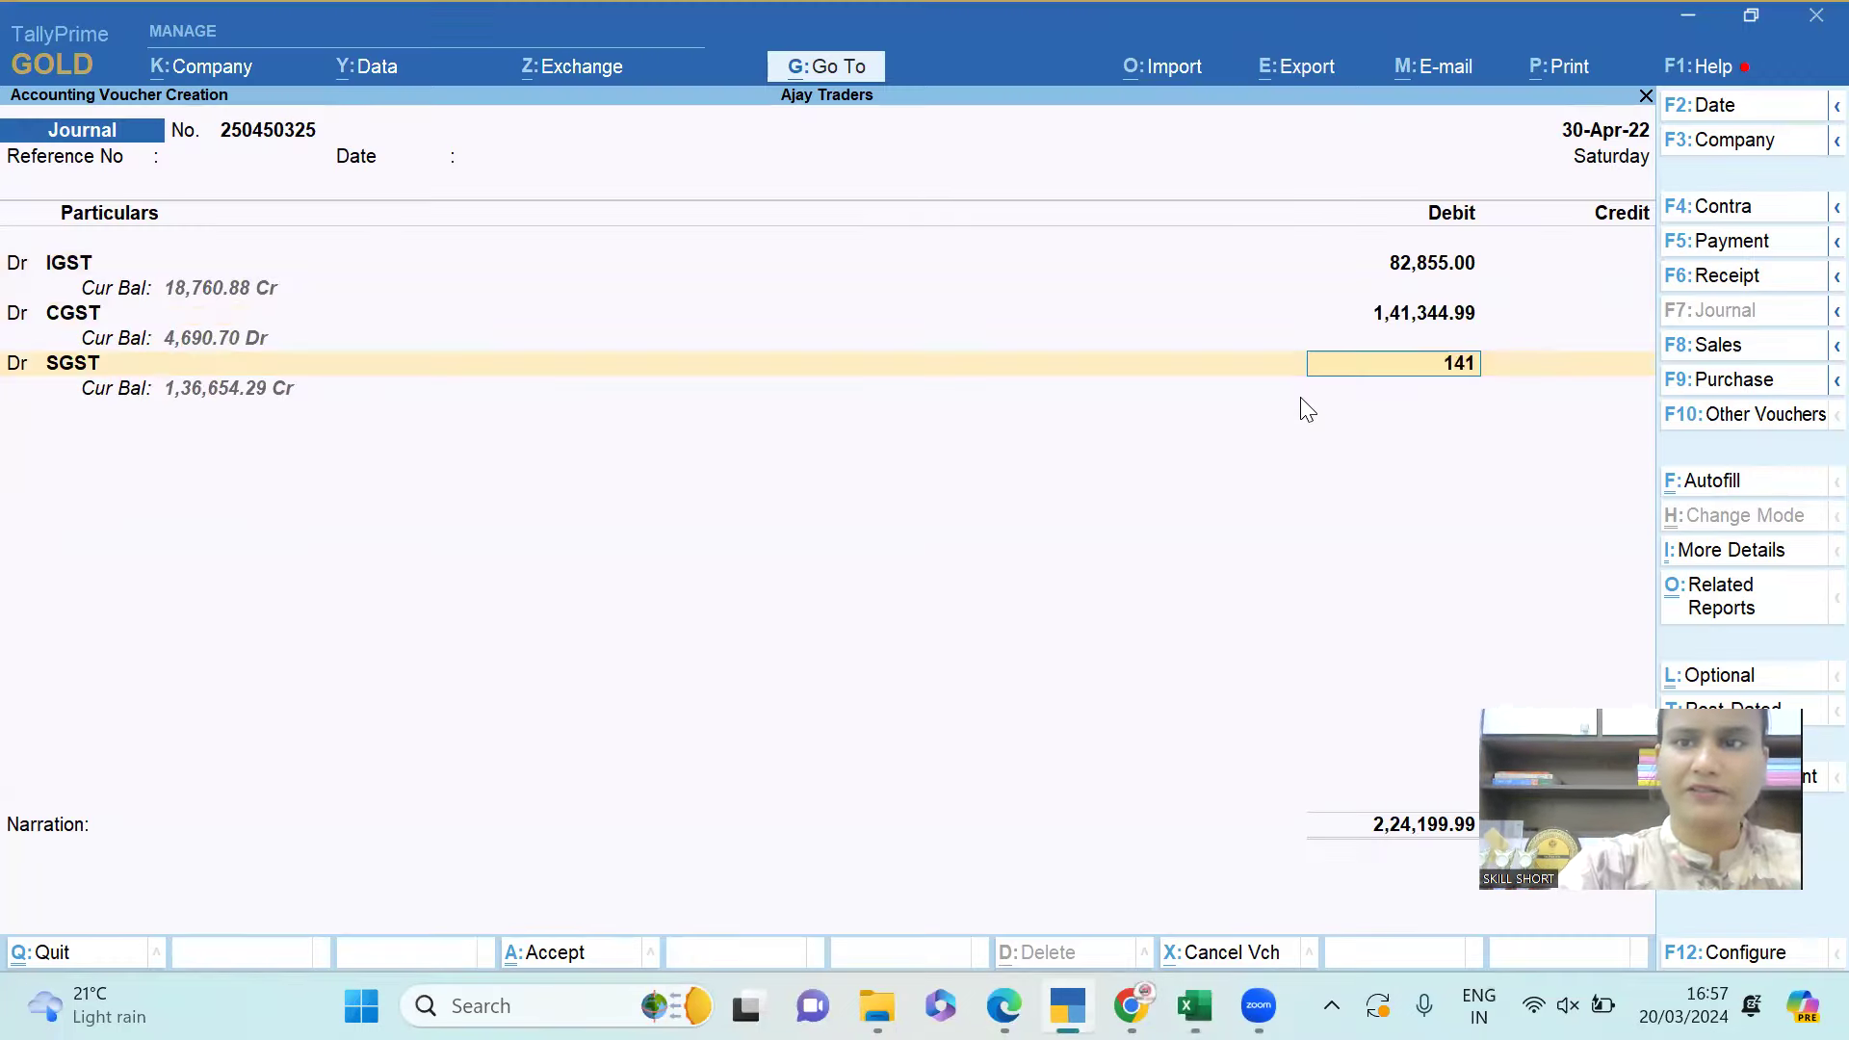
type("344.99")
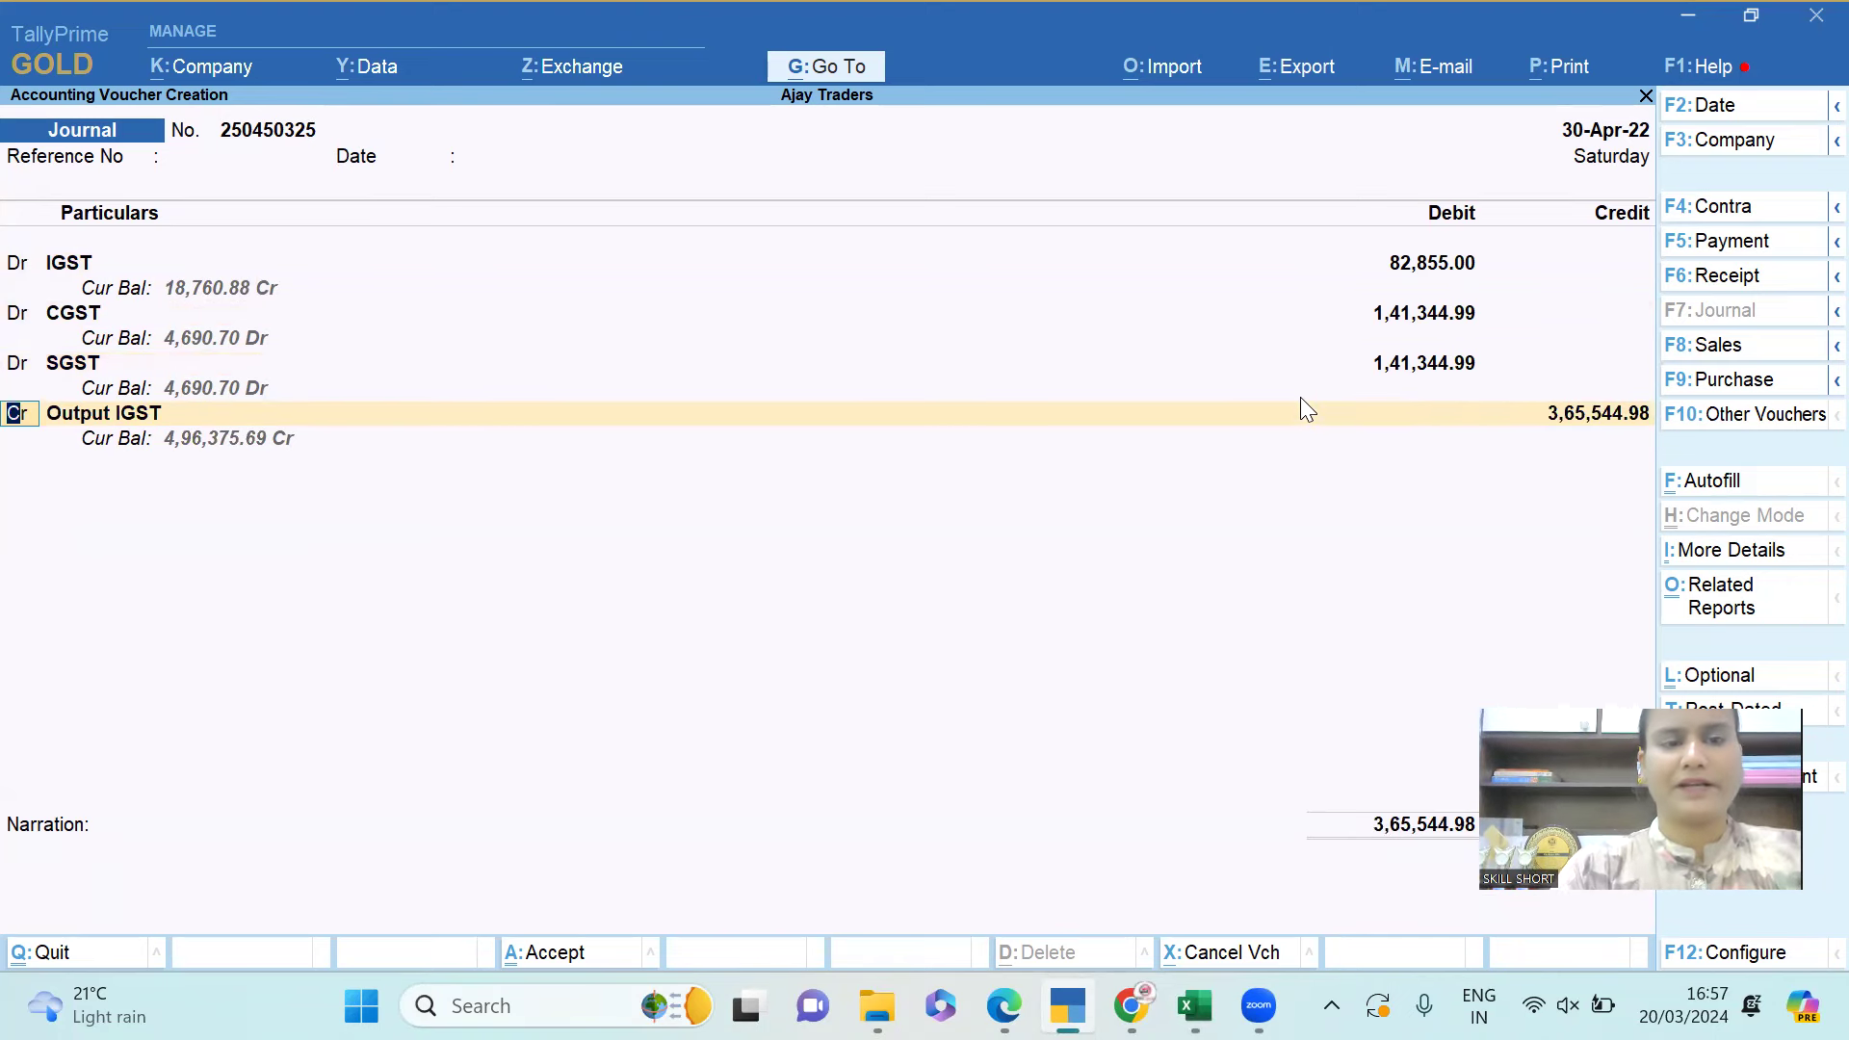
Credit the Output IGST ledger with 82,855 in the journal voucher.
key("Return")
type("Ou")
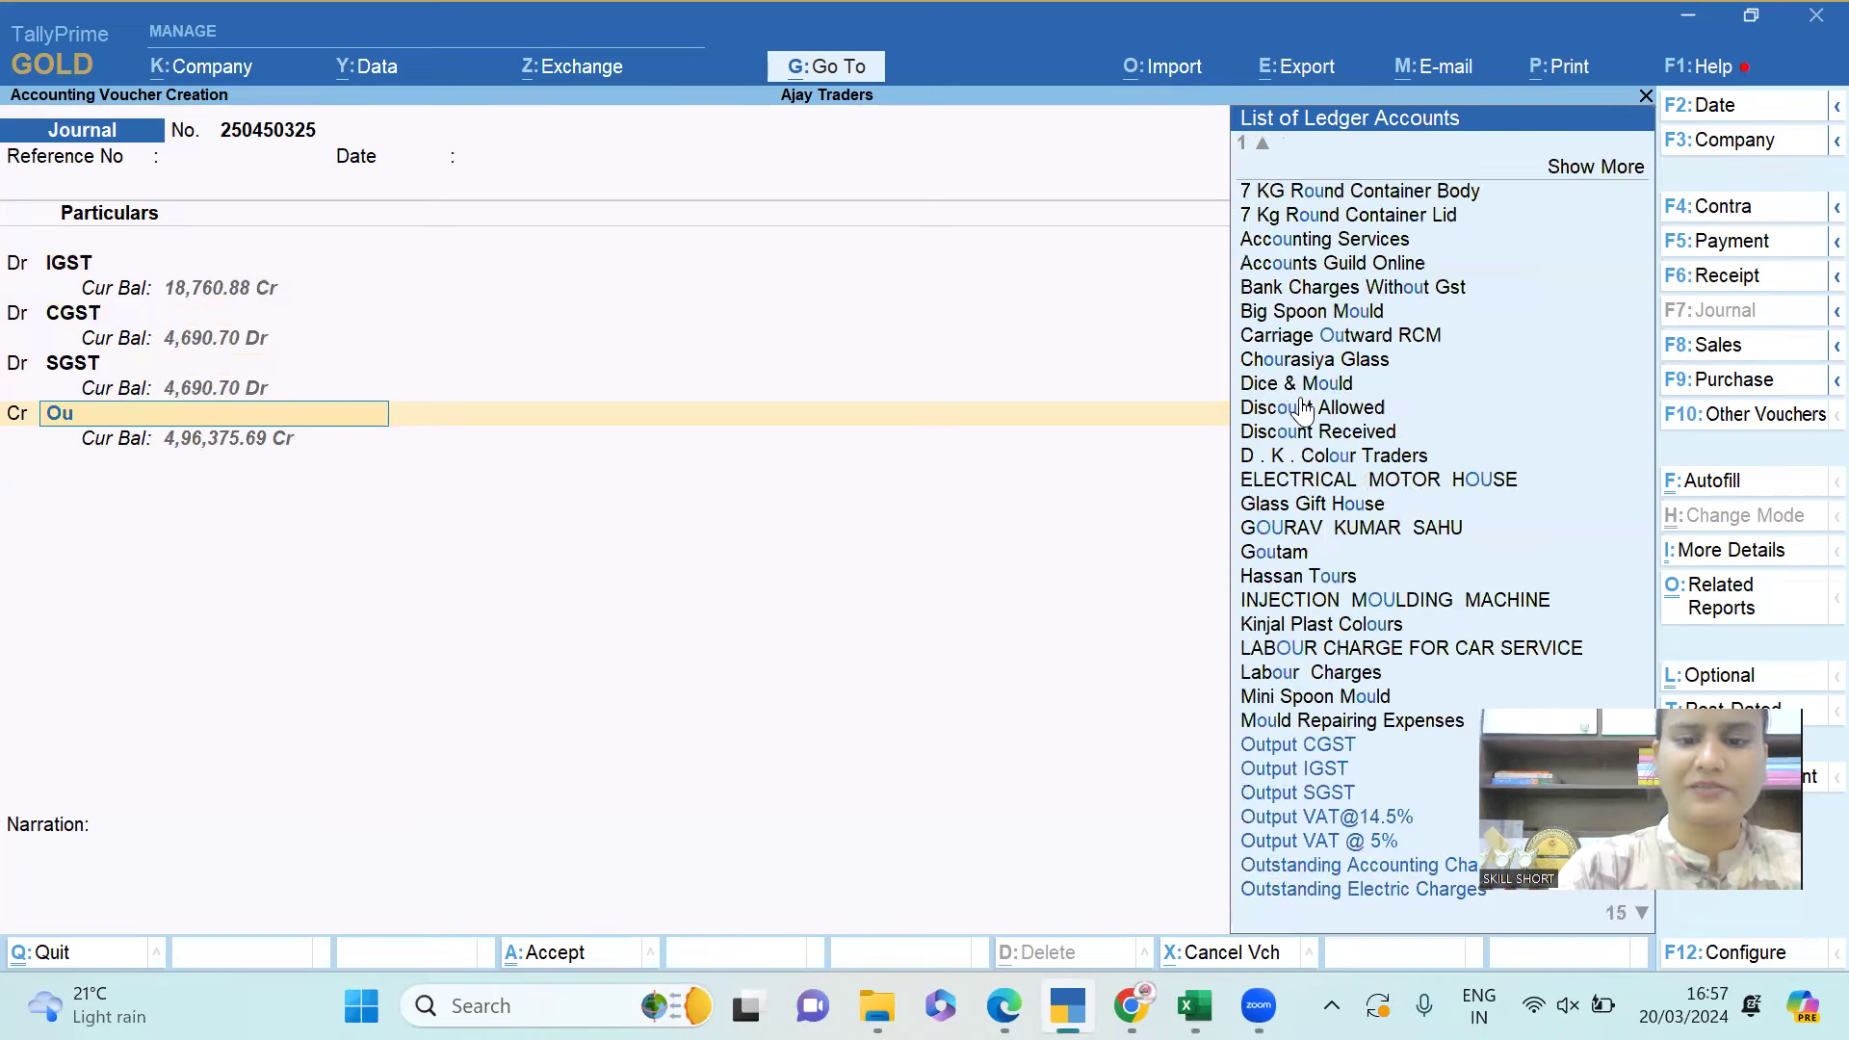
type("tput Igs")
key("Return")
type("82855")
key("Return")
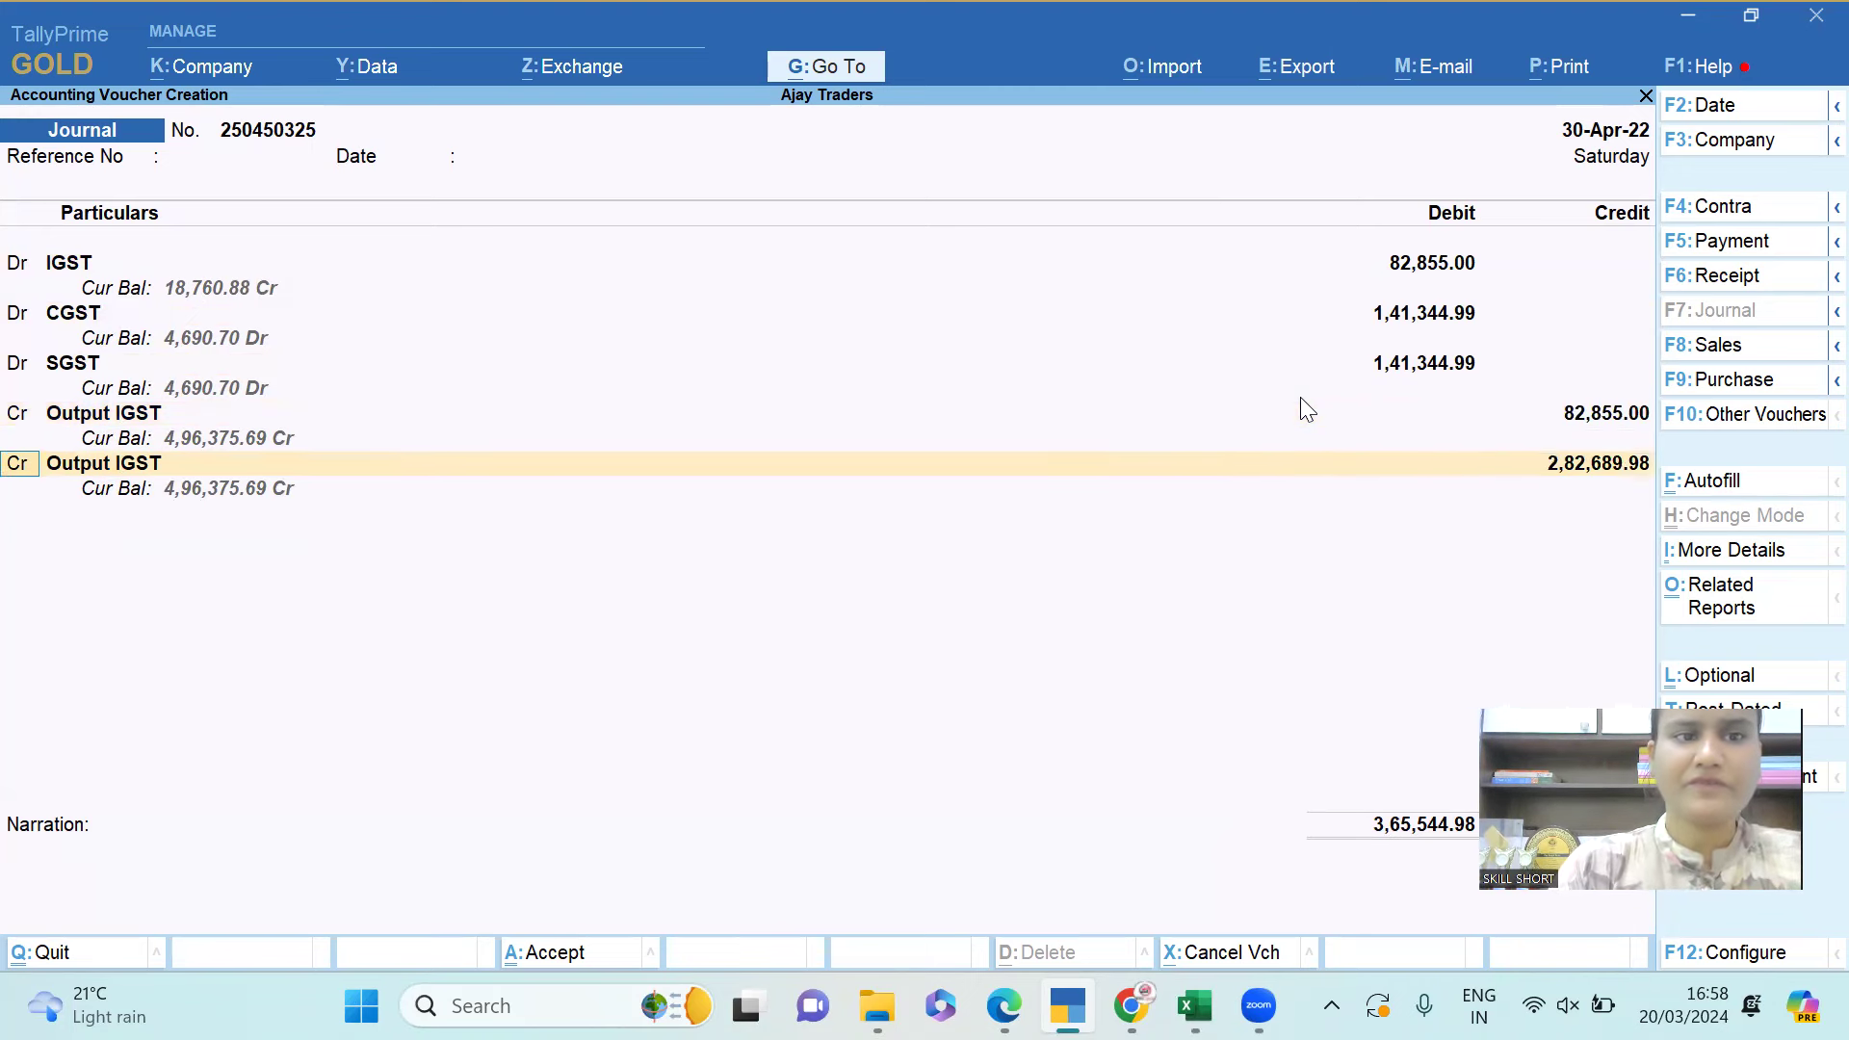
Add a credit line for the Output CGST ledger with 1,41,344.99.
key("Return")
key("Return")
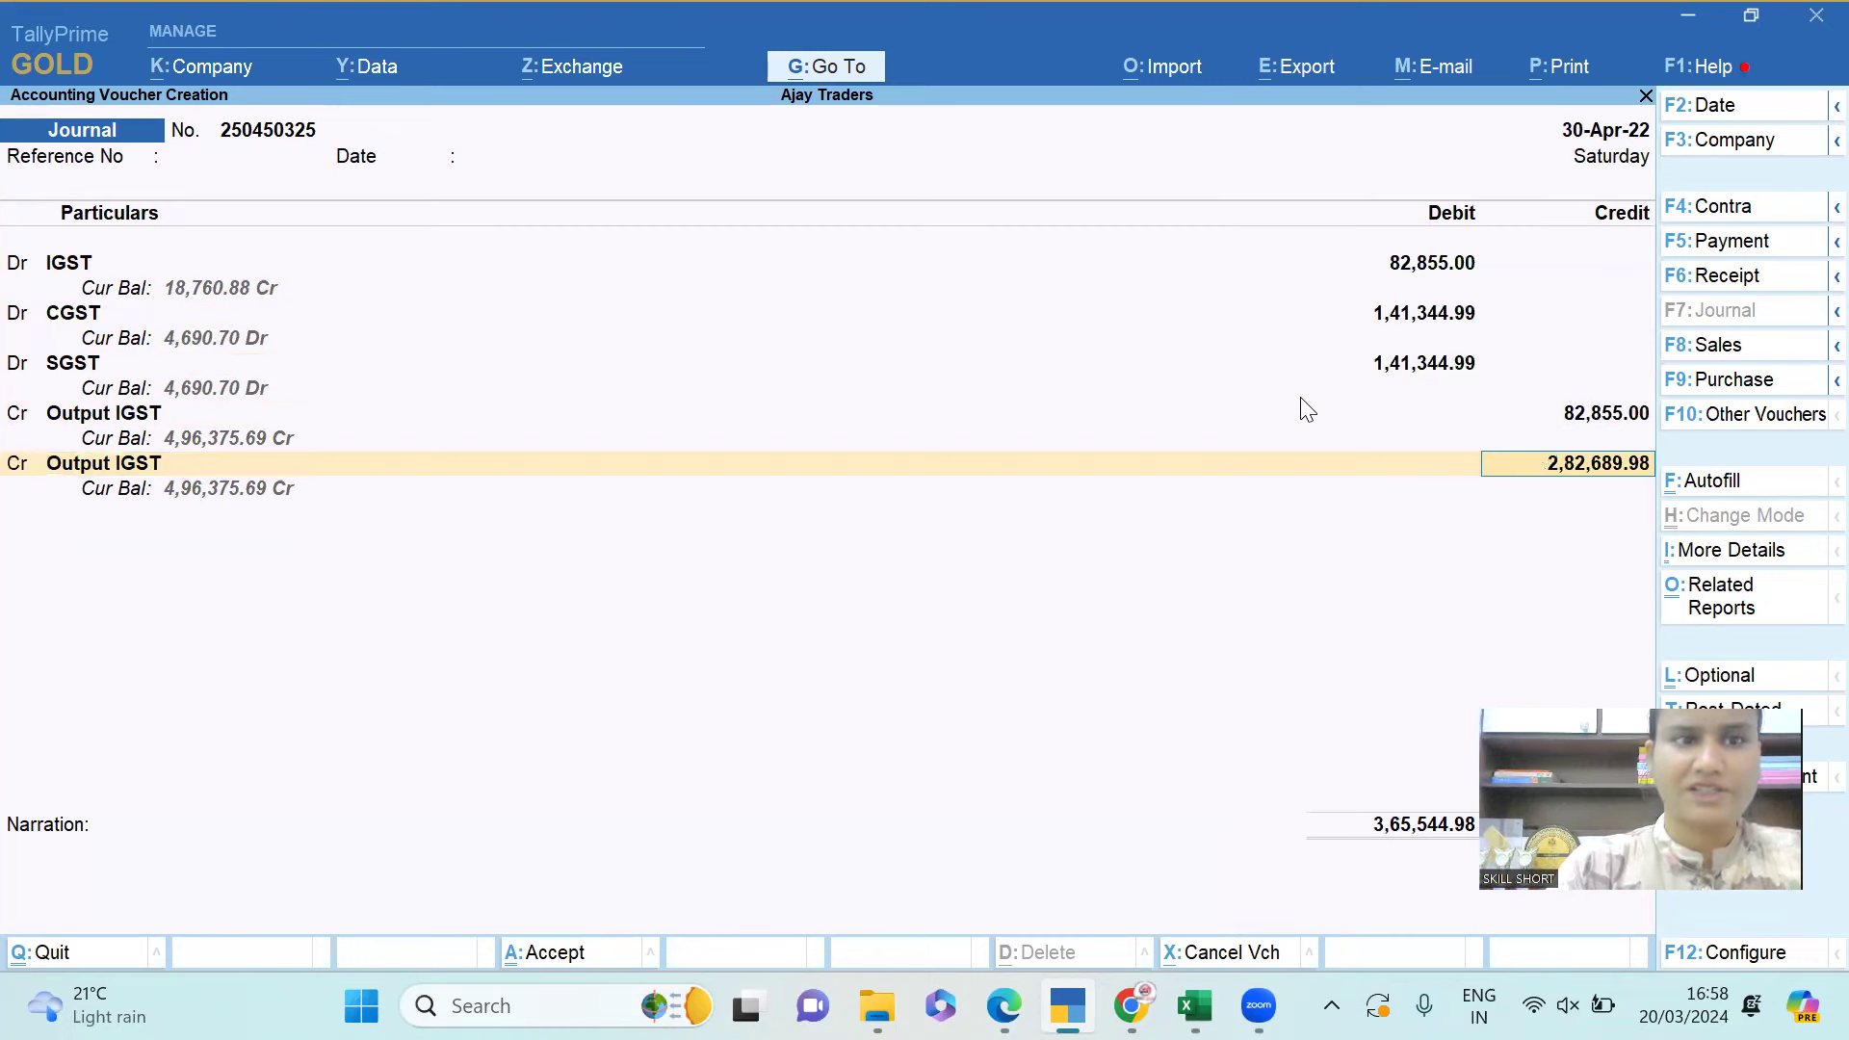
key("BackSpace")
type("Output")
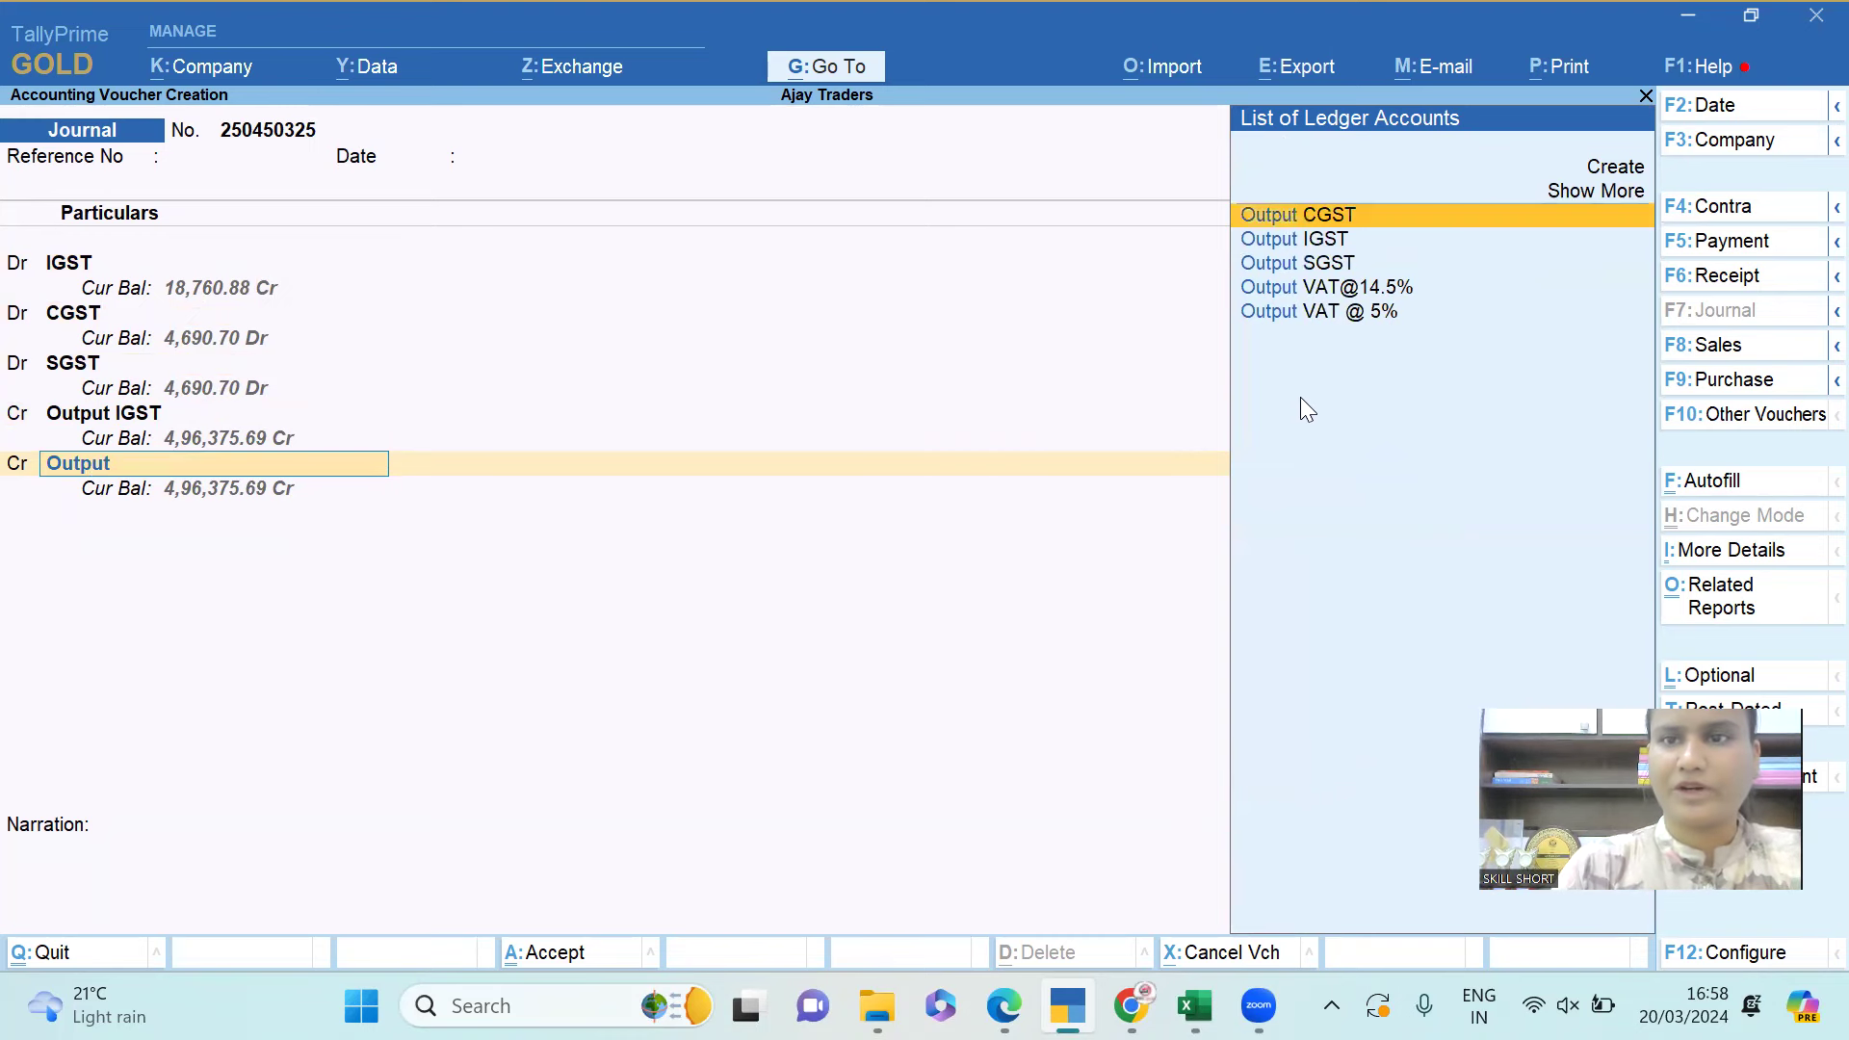
key("Down")
key("Up")
key("Return")
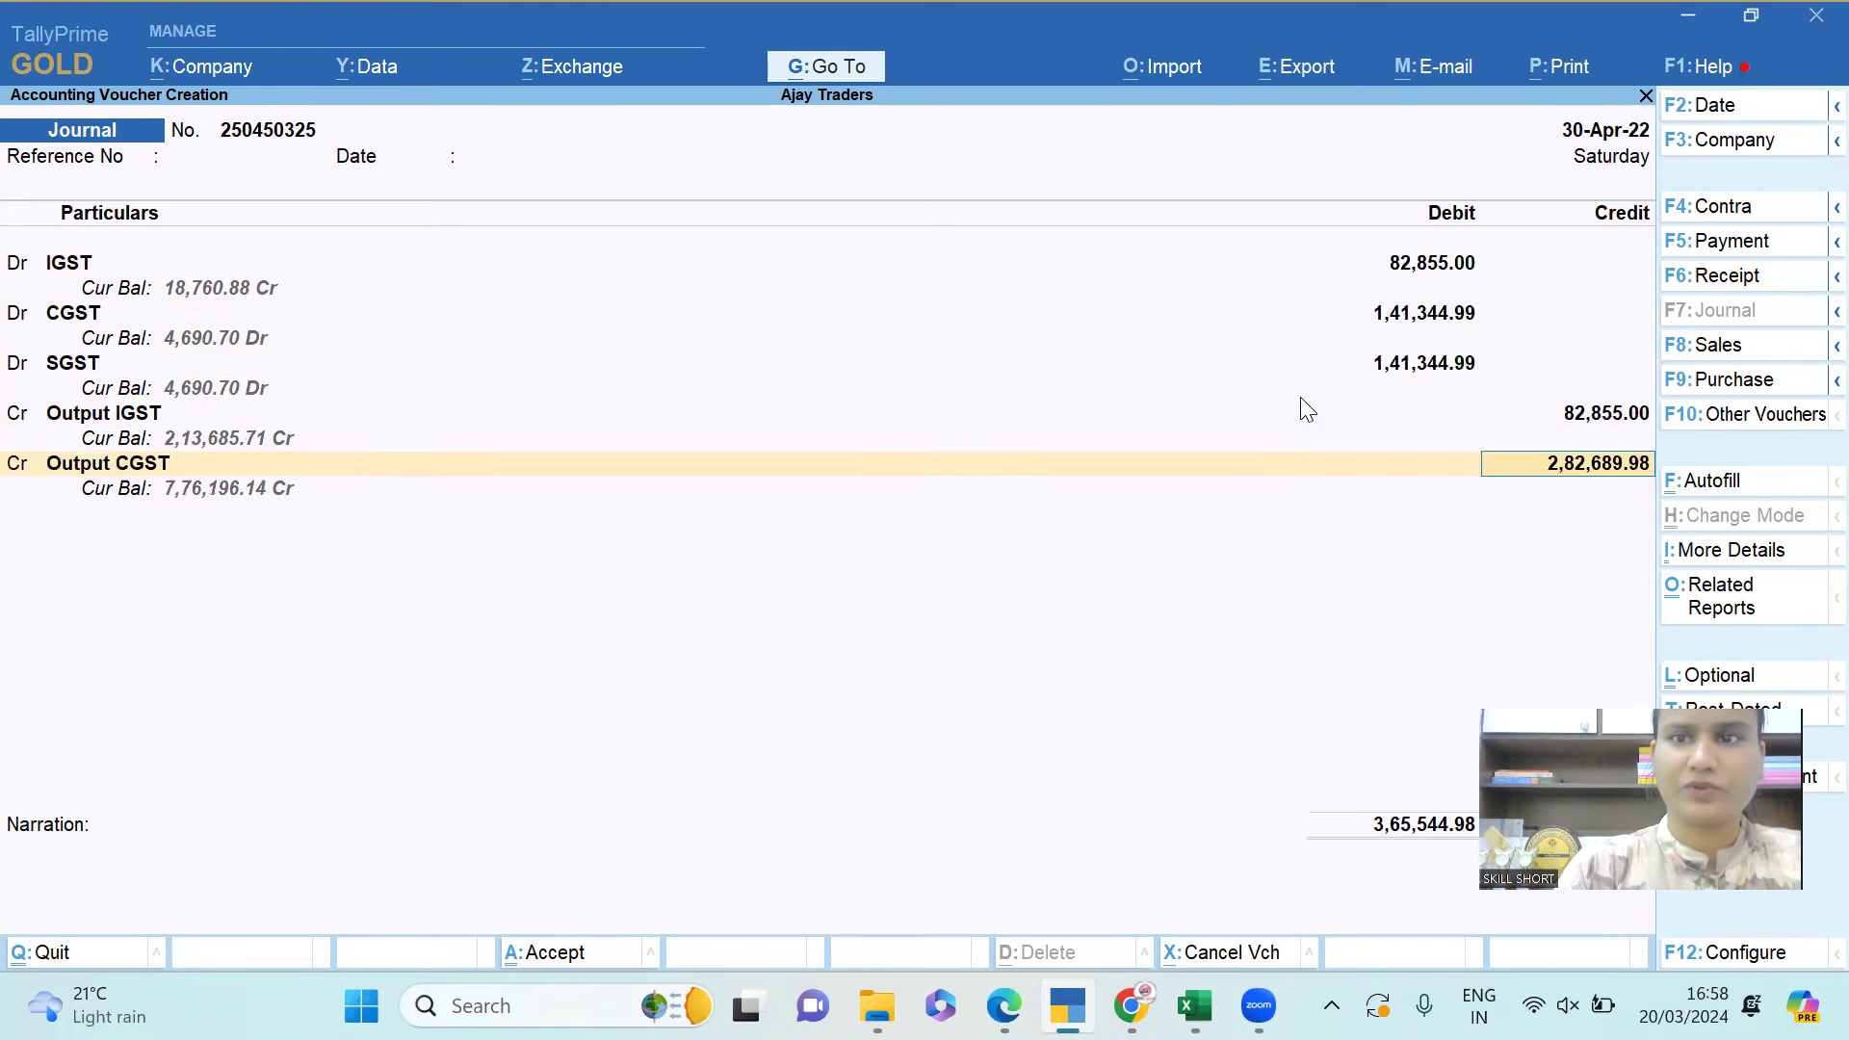
key("BackSpace")
type("1413")
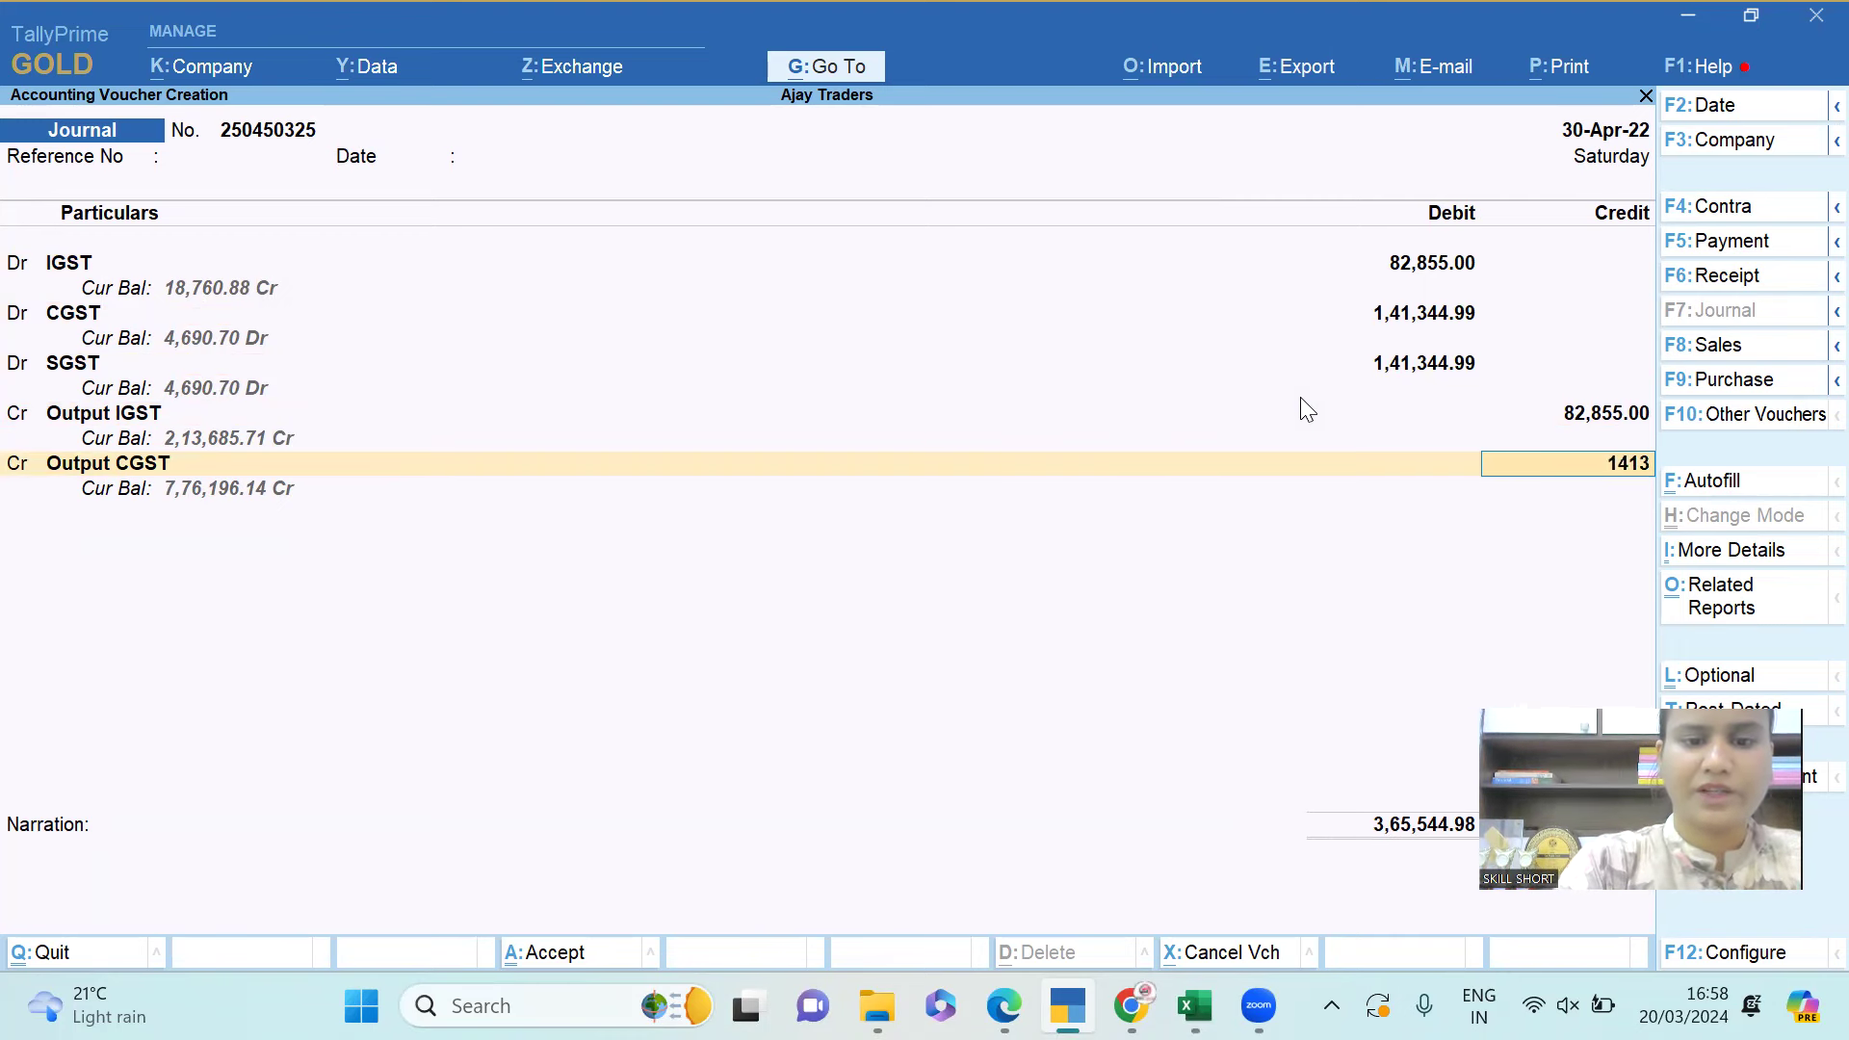
type("44.99")
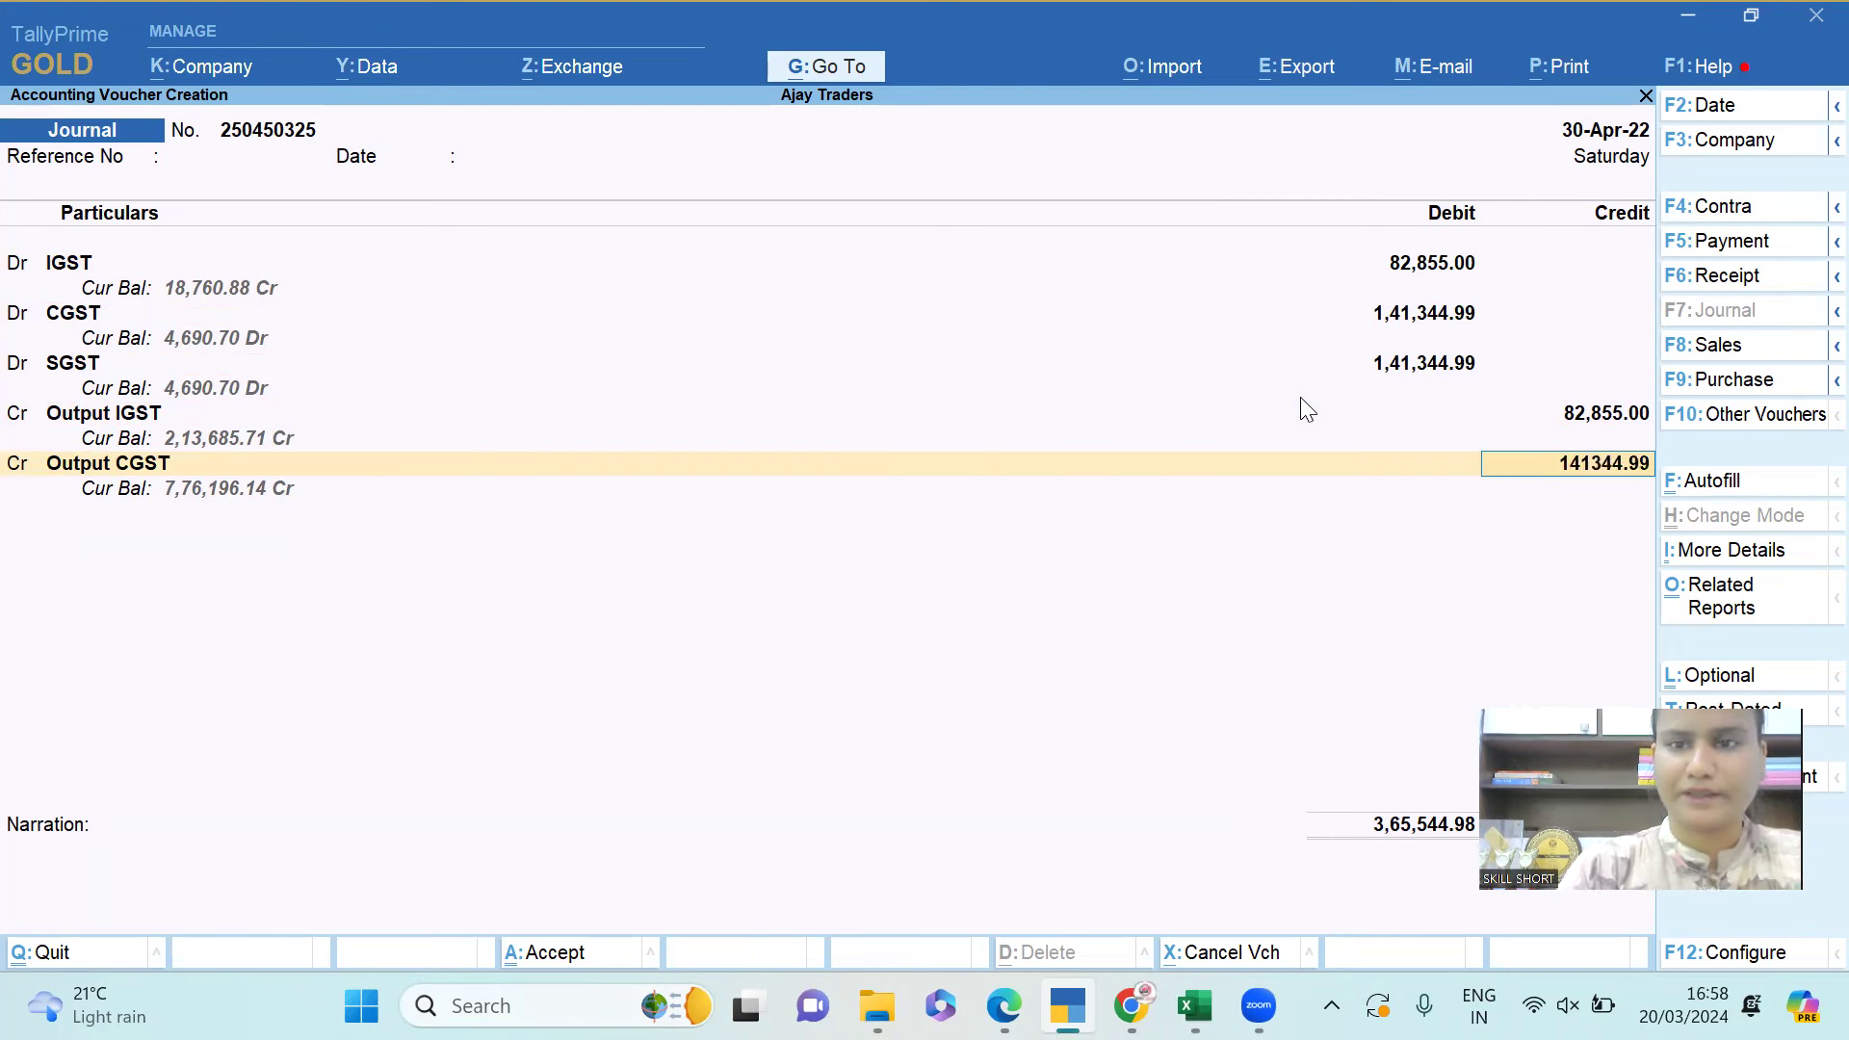
key("Return")
Credit the Output SGST ledger with the remaining 1,41,344.99 to balance the journal voucher.
key("Return")
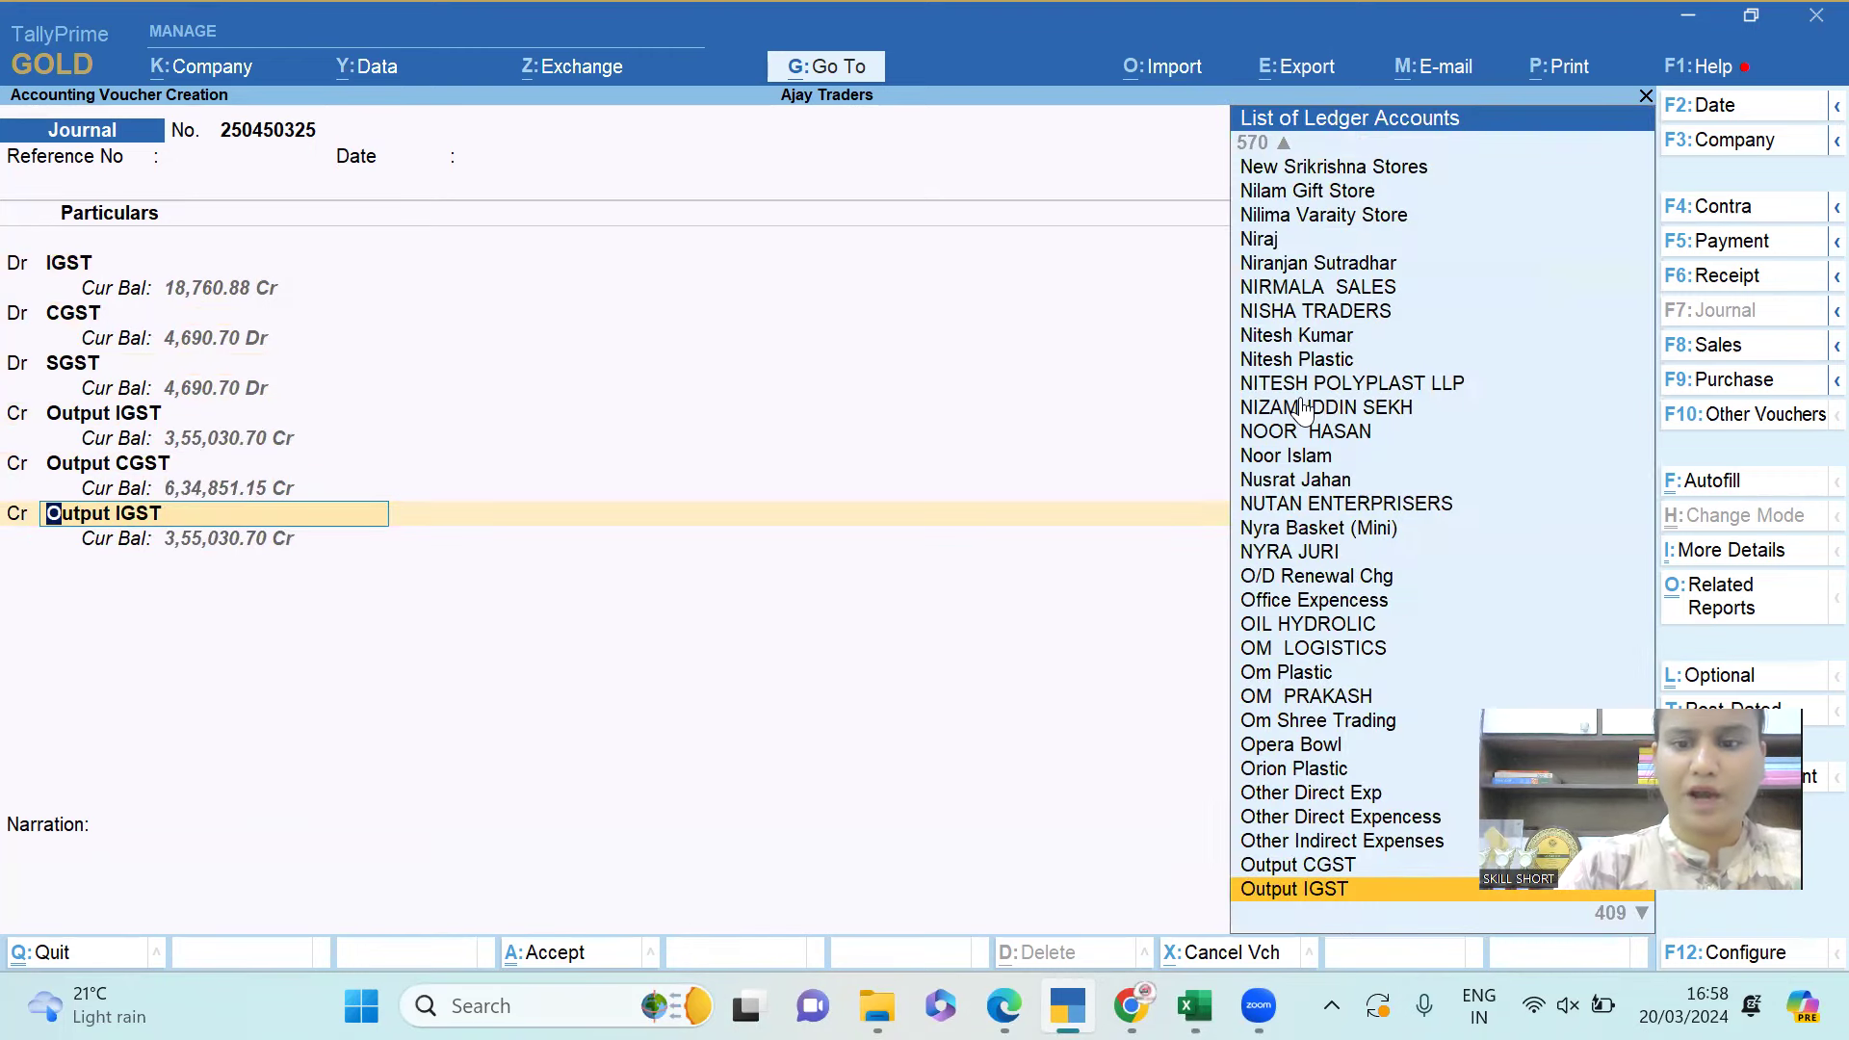
type("Output Sg")
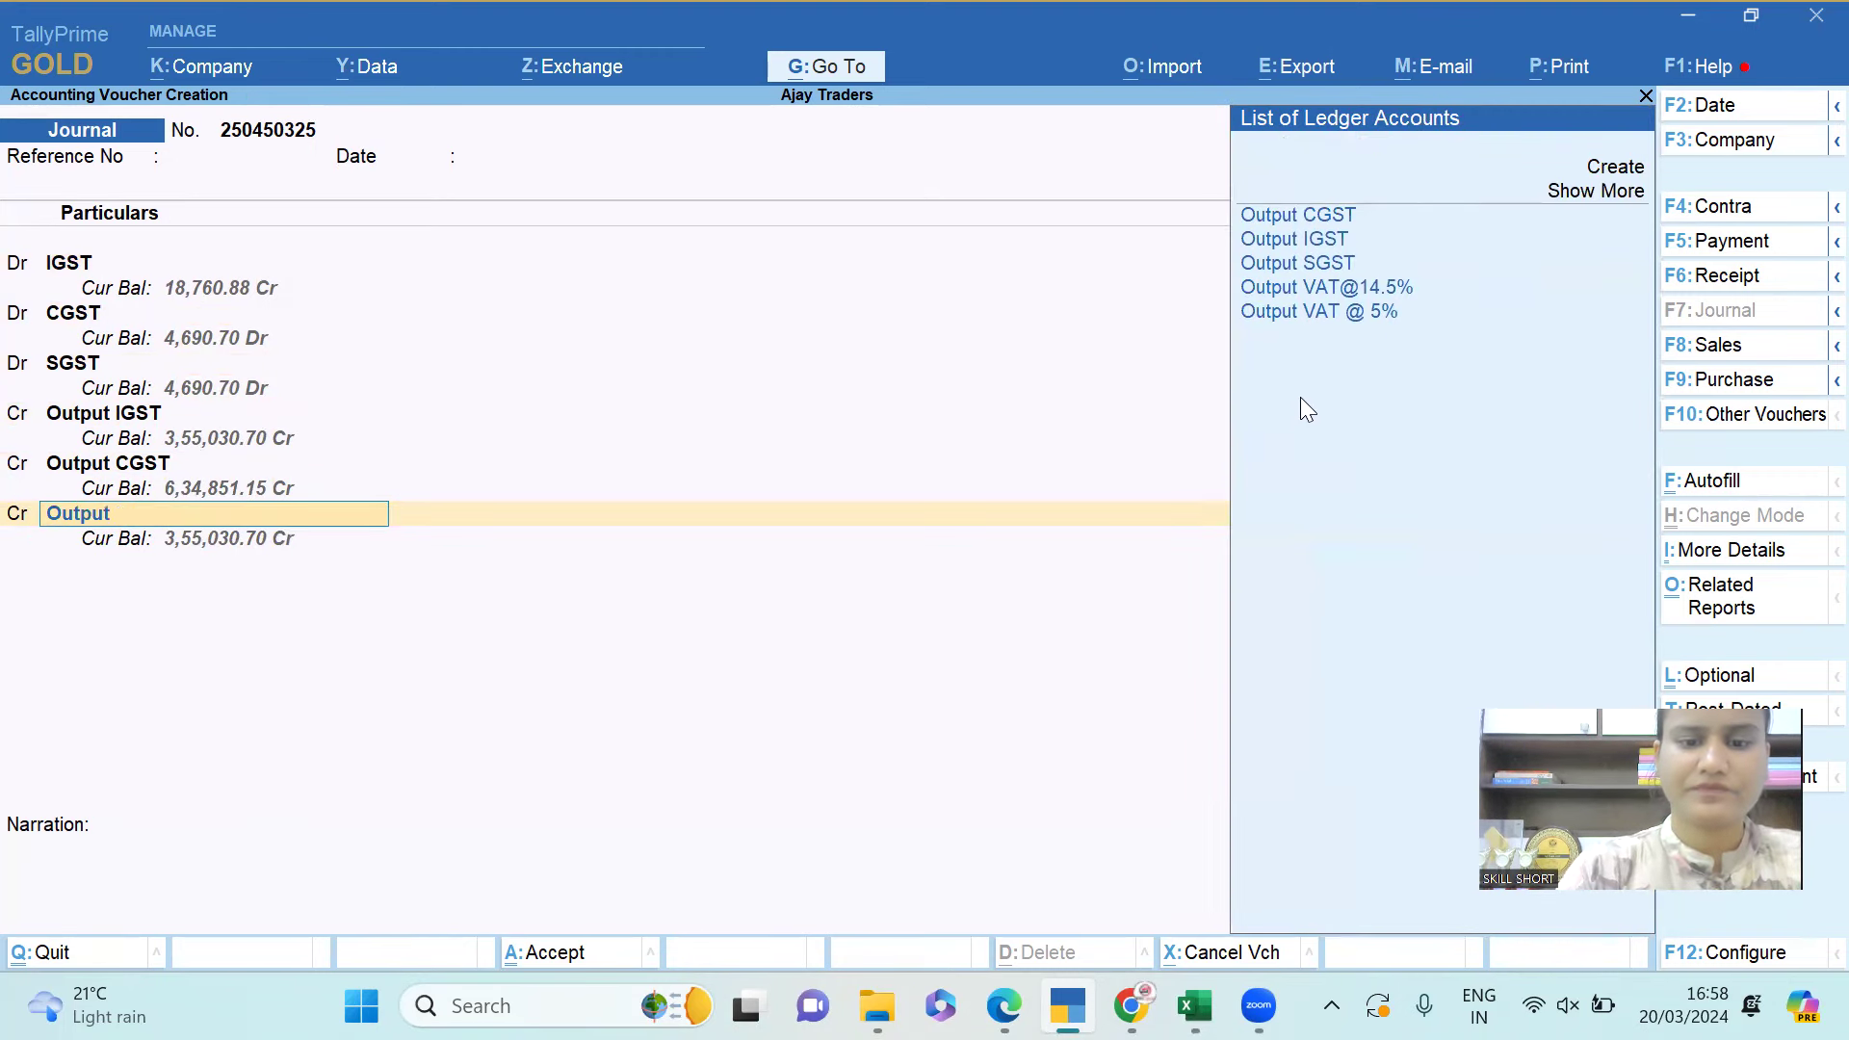
key("Return")
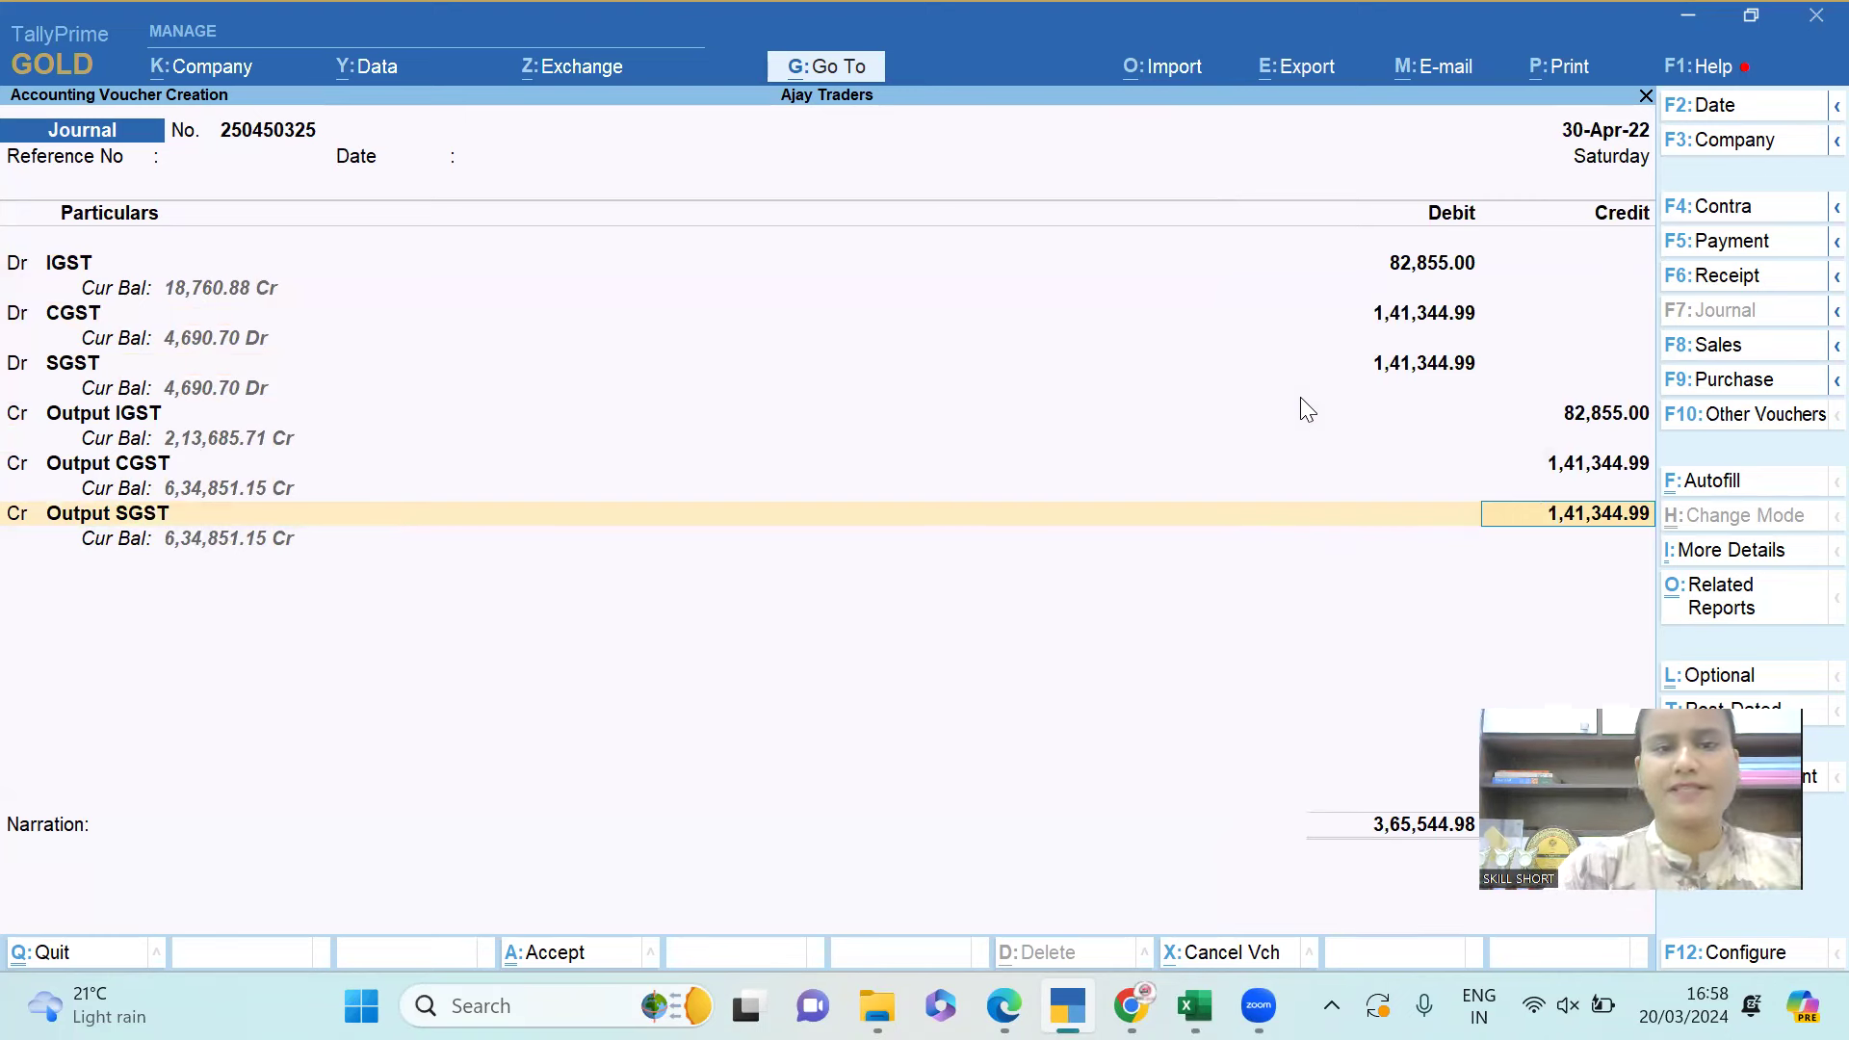
key("Return")
Enter the narration "being cgst sgst igst transfered to output" and save the journal voucher.
type("bein")
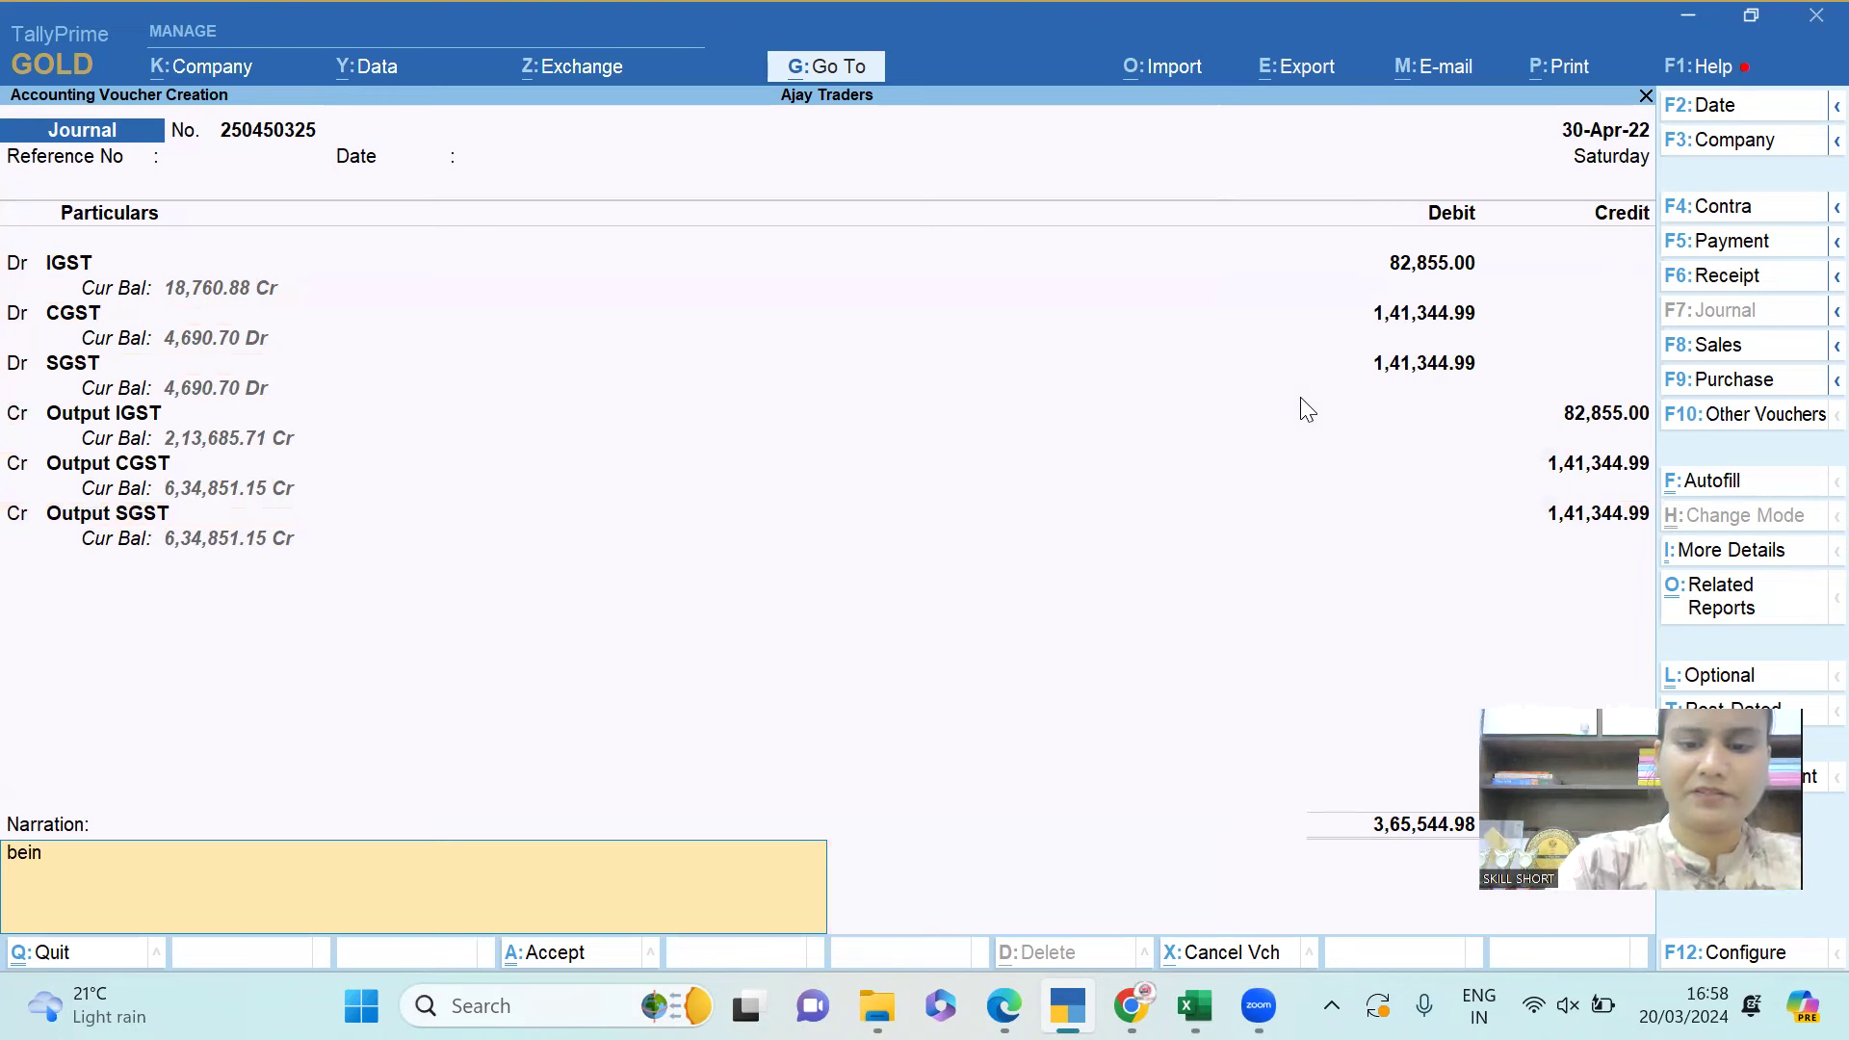
type("g cgst sgst igst trans")
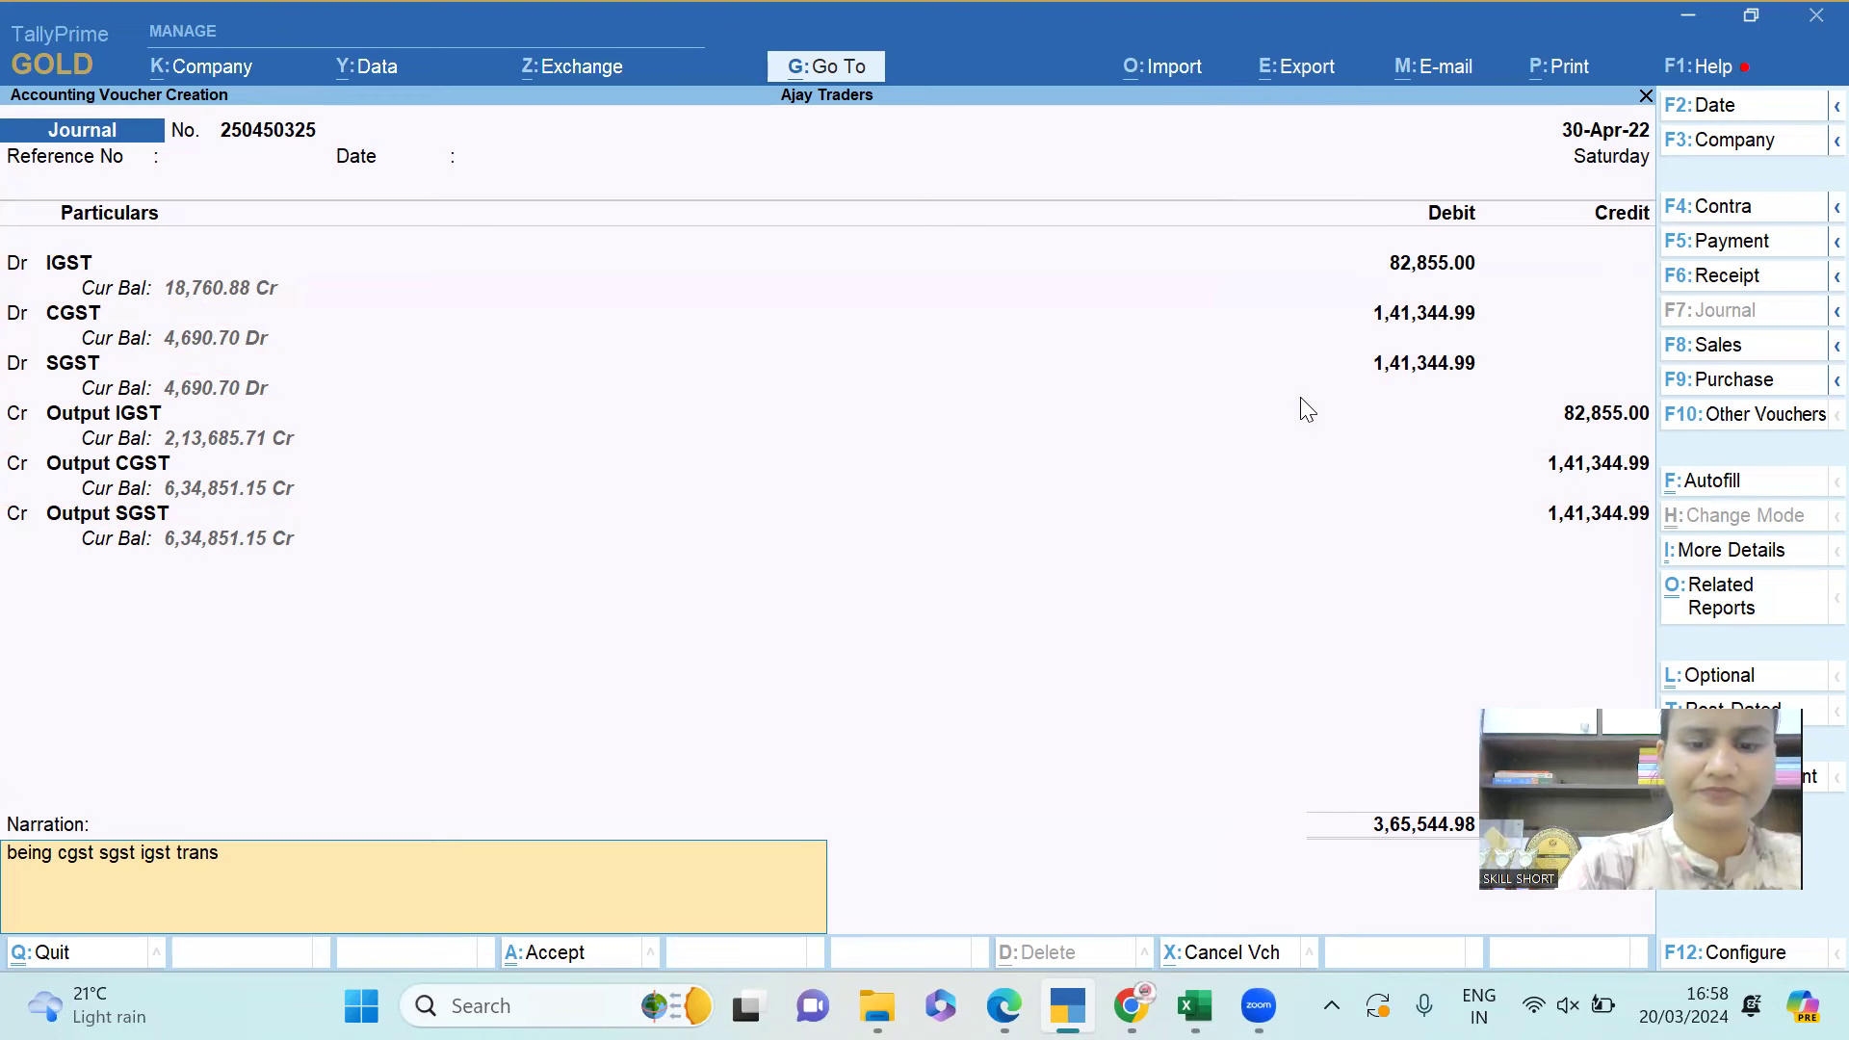
type("fered to")
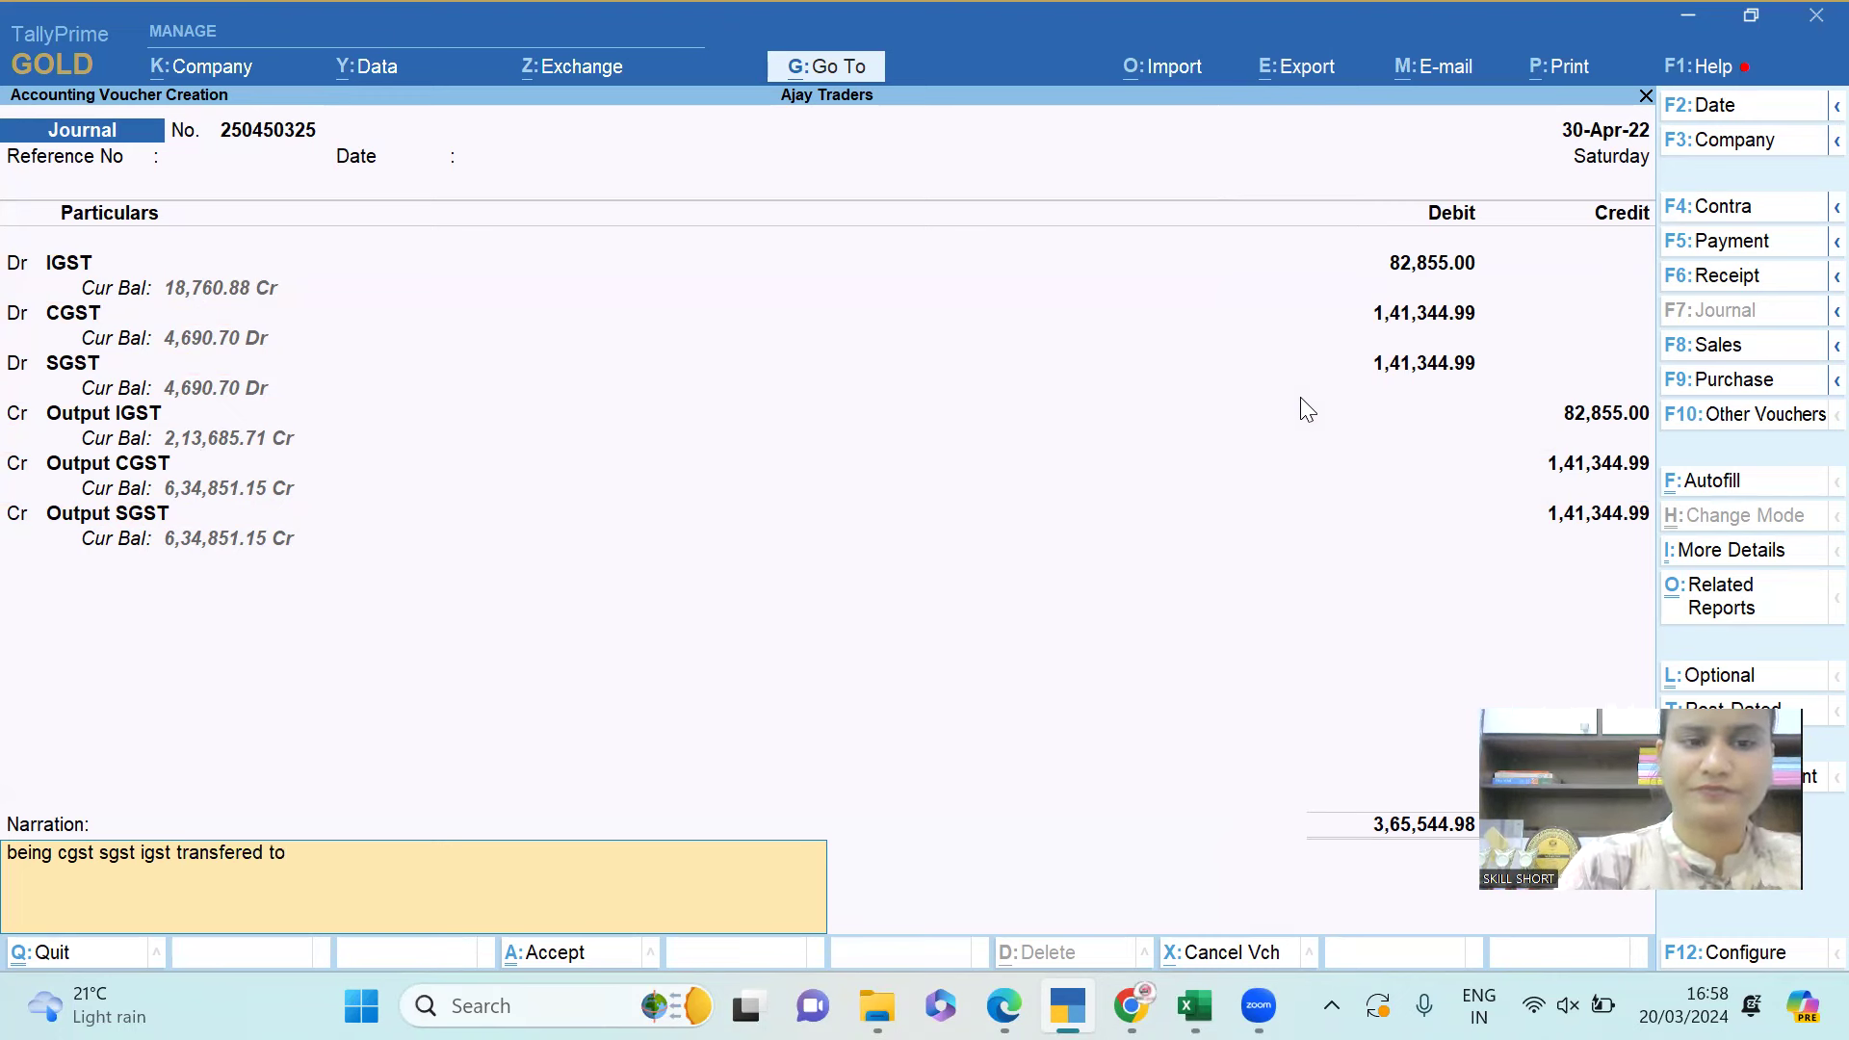
type(" output")
key("Return")
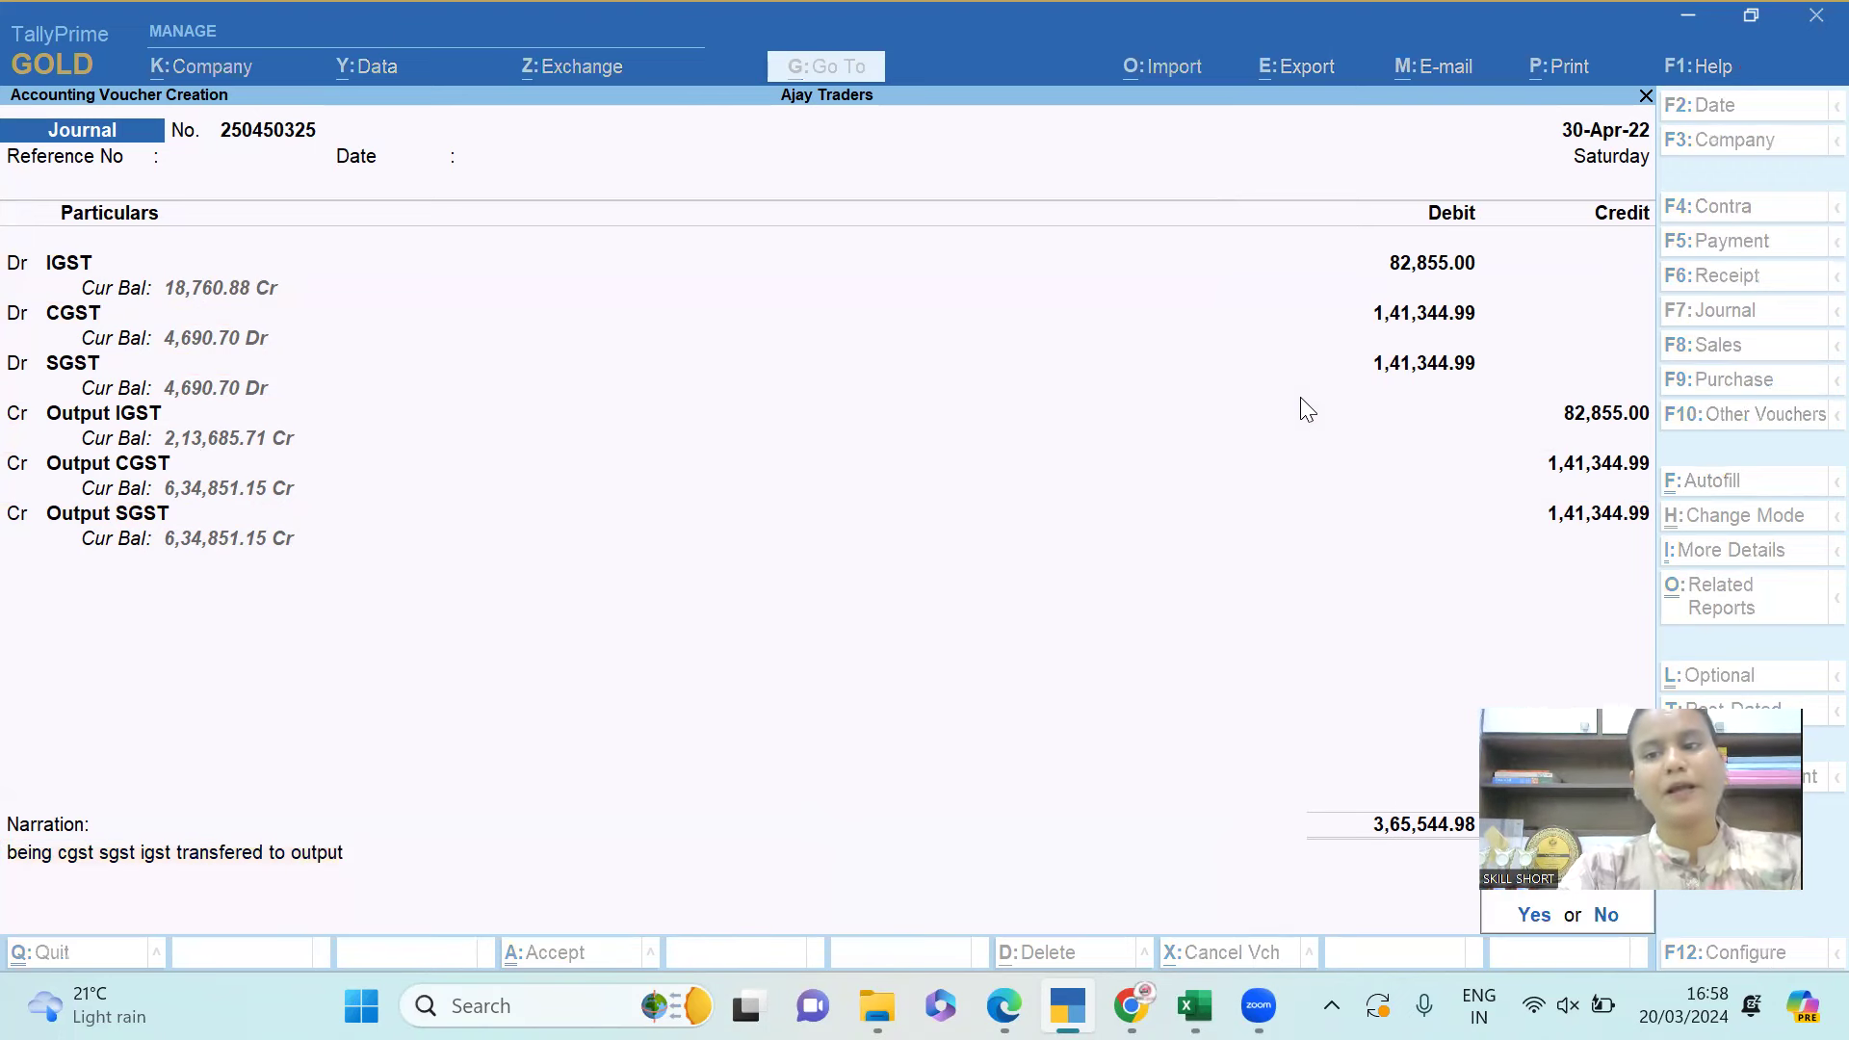
key("Return")
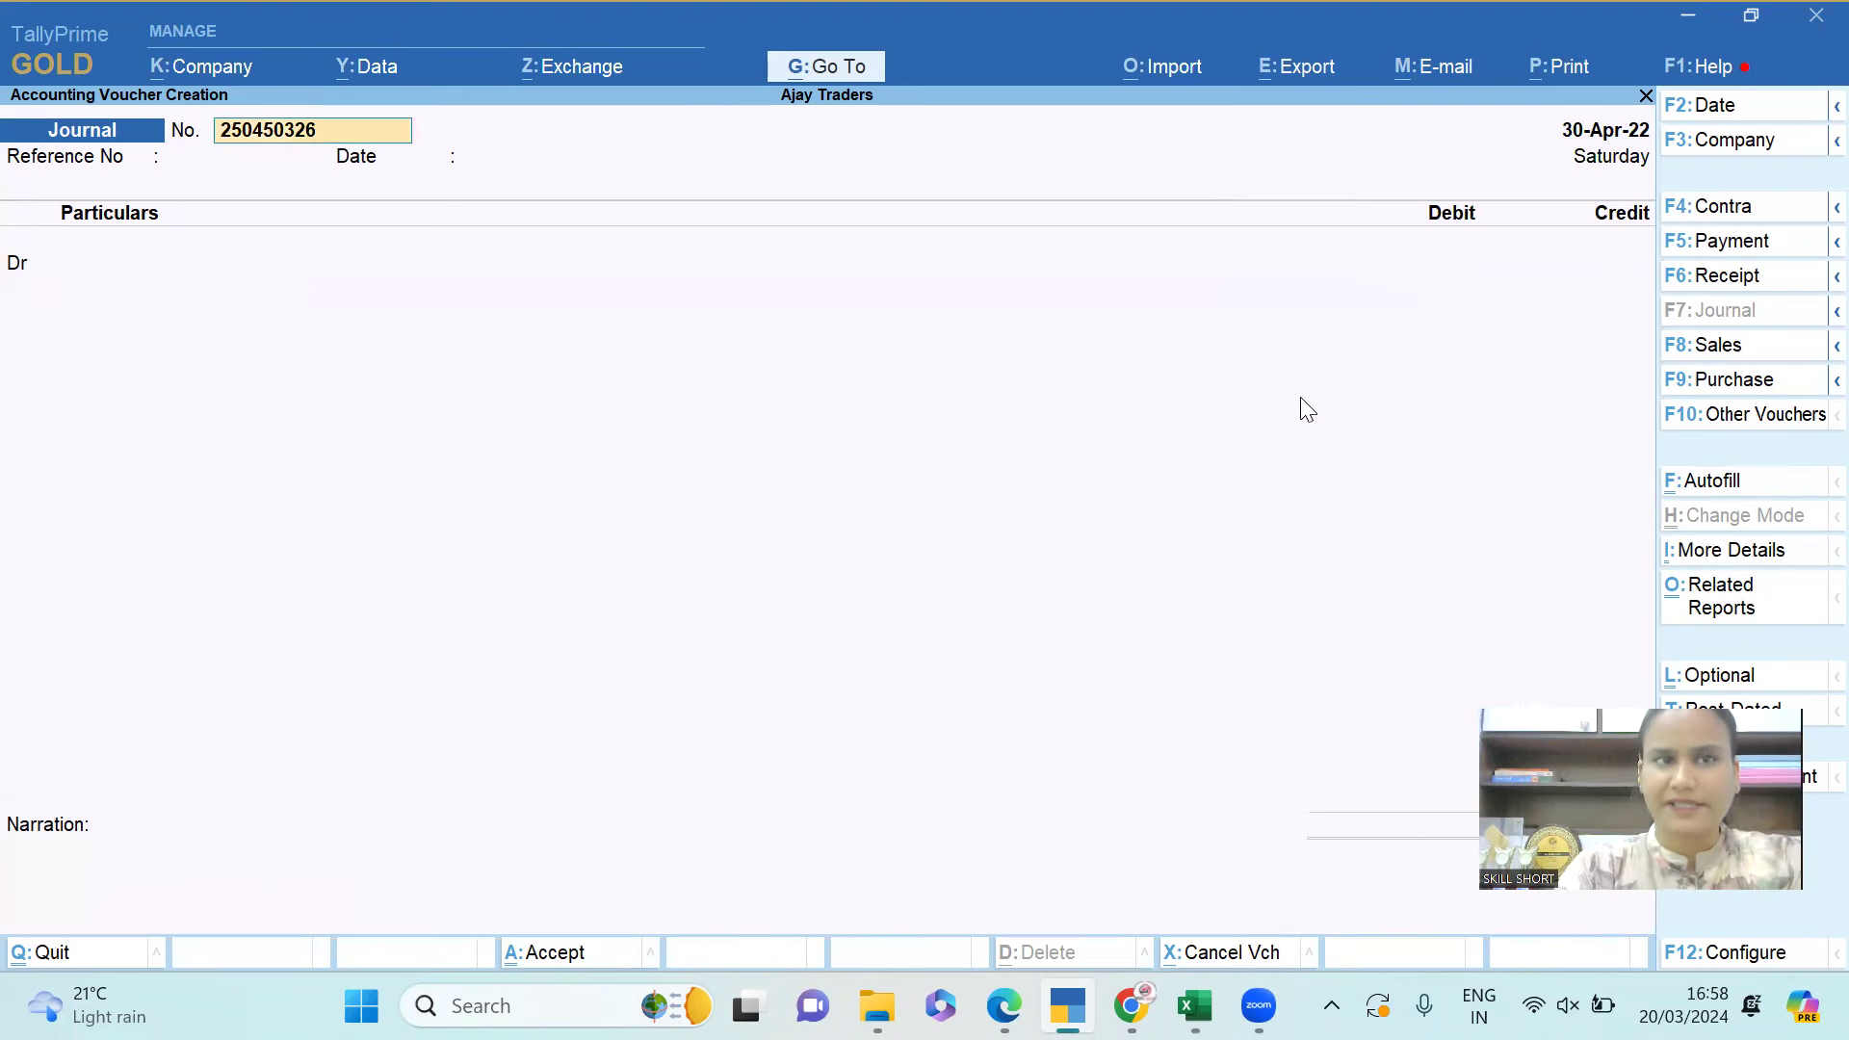
Leave voucher entry and open the Duties & Taxes group summary under Current Liabilities in the Balance Sheet.
key("Escape")
key("Return")
key("Down")
key("Down")
key("Down")
key("Down")
key("Up")
key("Return")
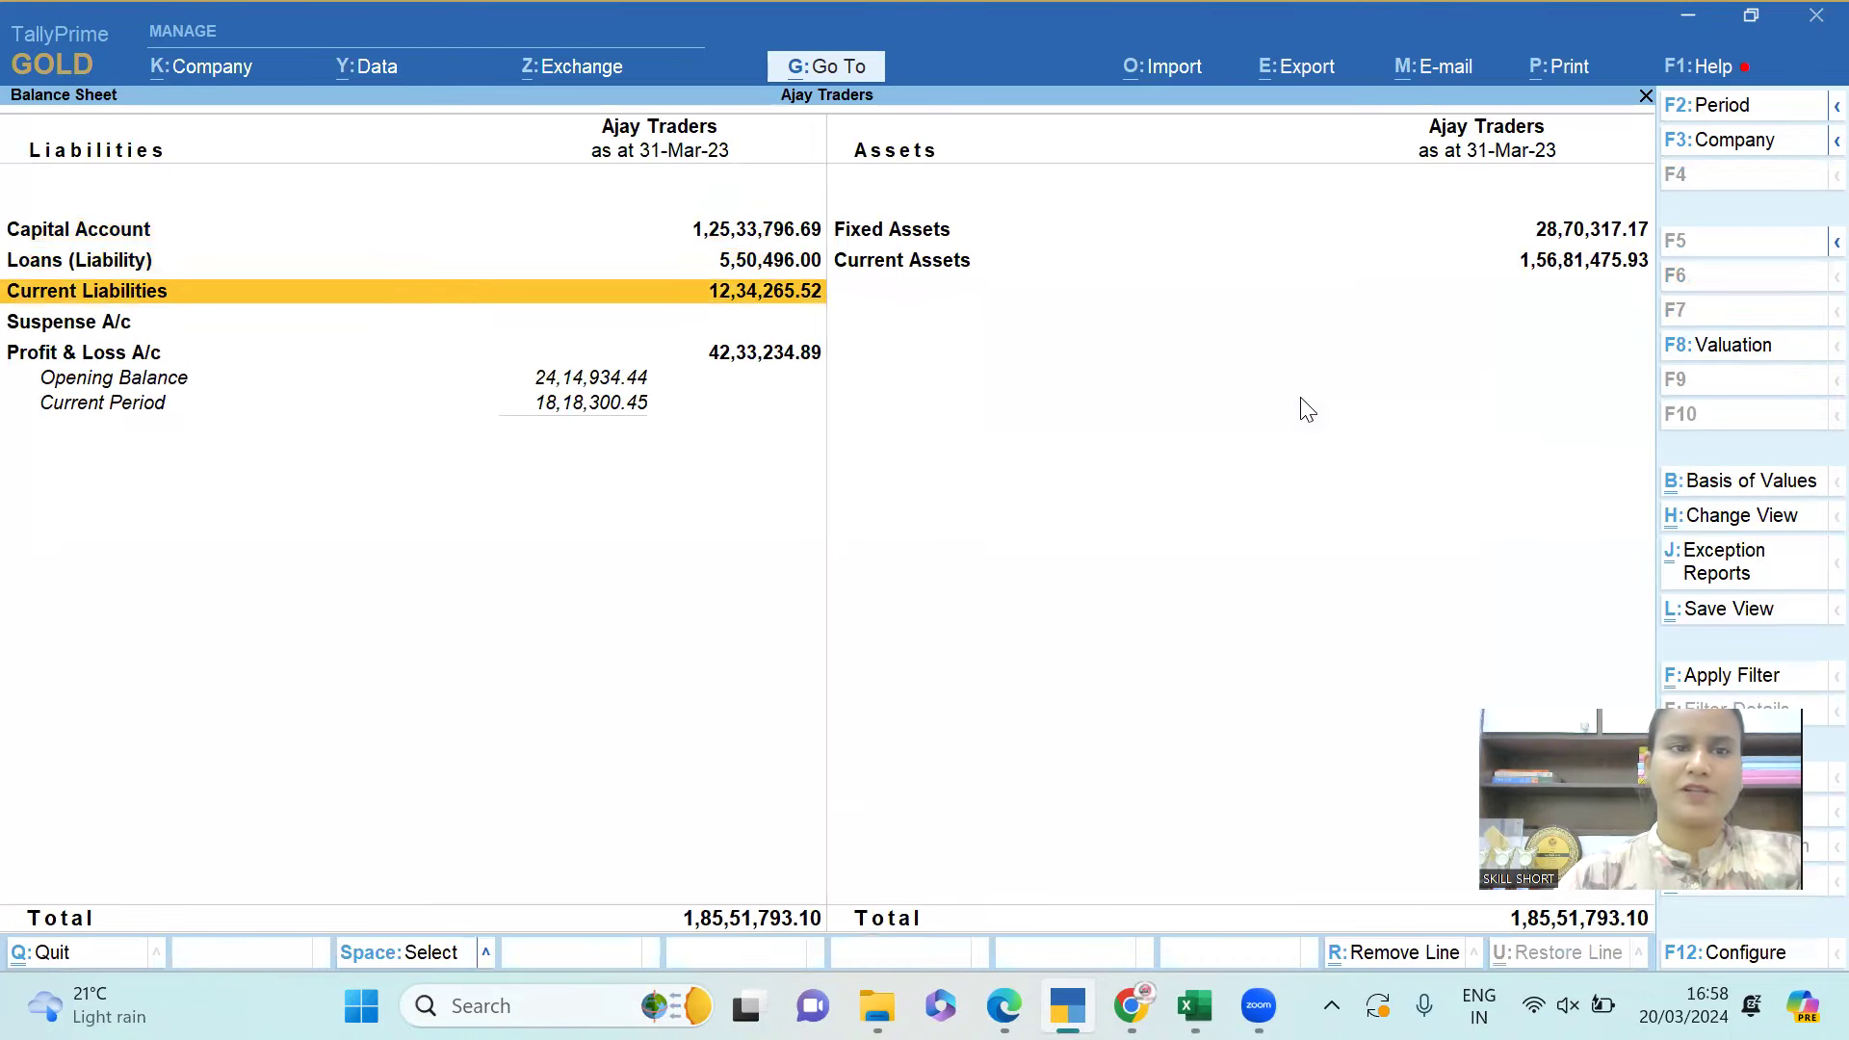
key("shift+Return")
key("Down")
key("Down")
key("Return")
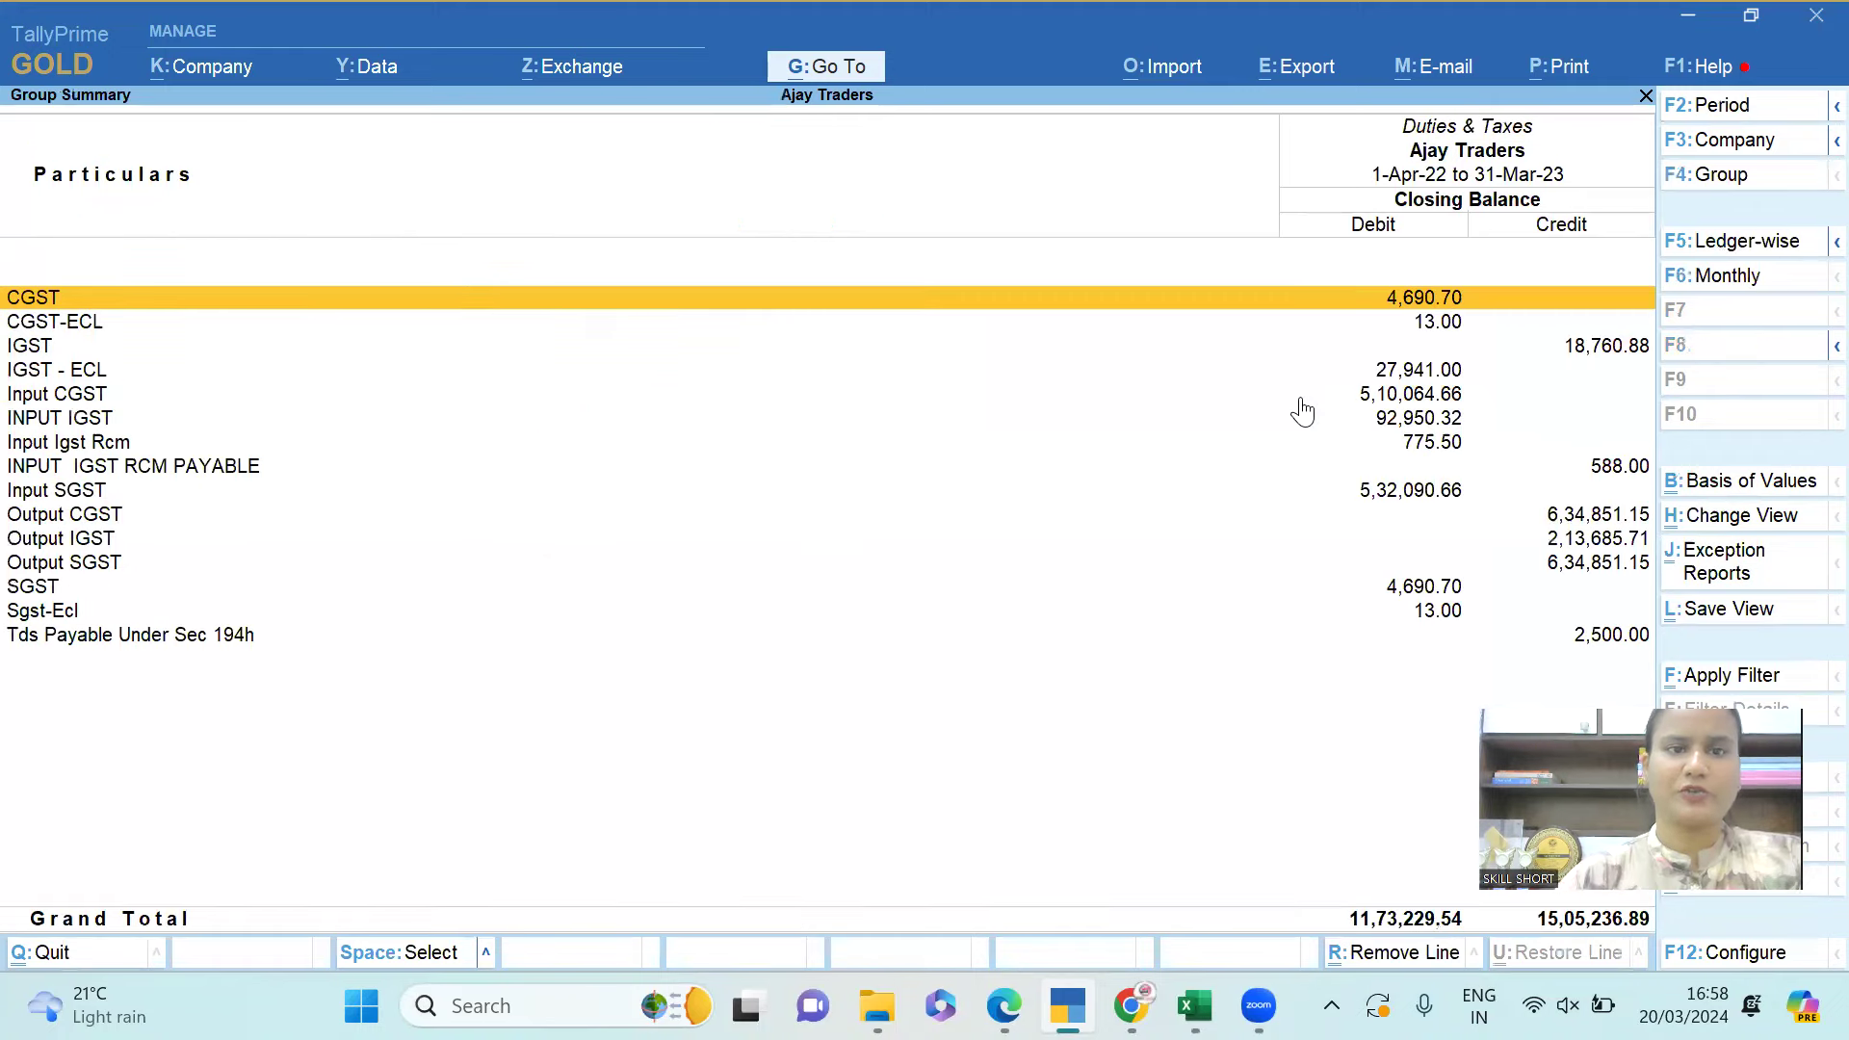
Set the Duties & Taxes summary period to 1-4-2022 through 30-04-2022.
key("alt+F2")
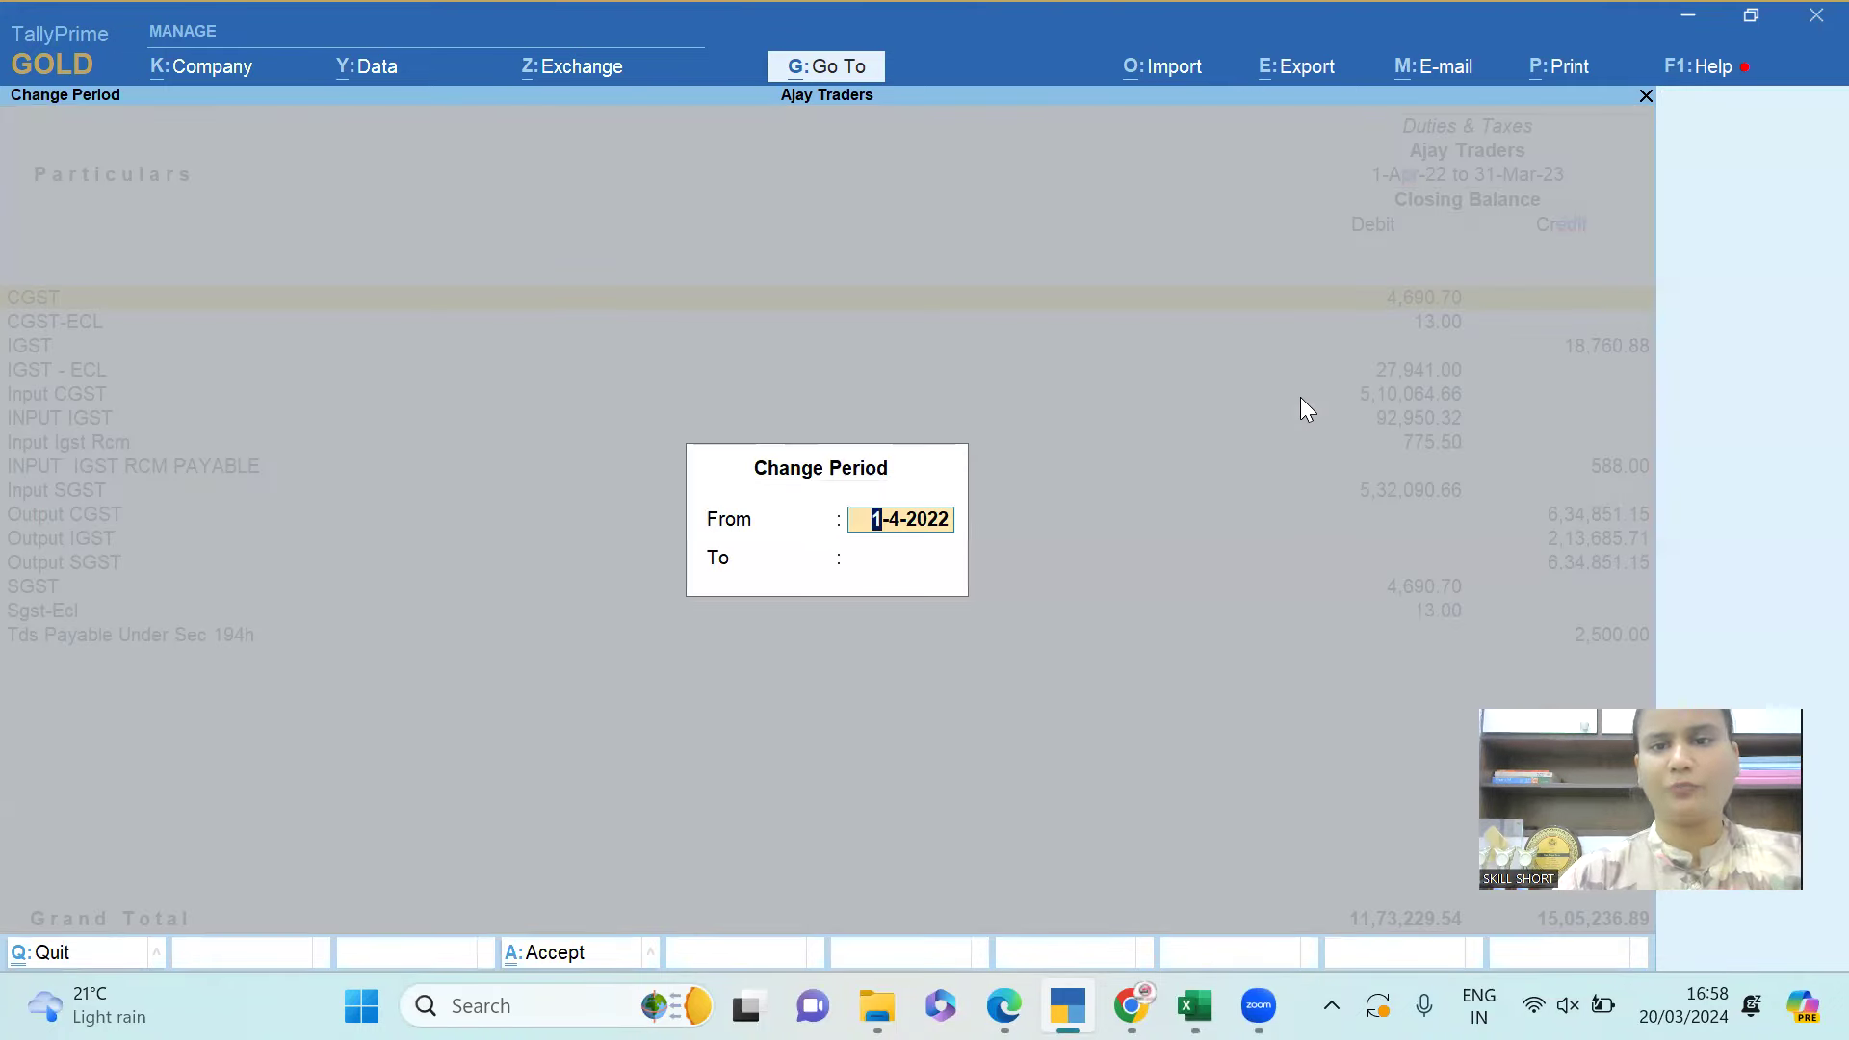
key("Return")
type("30")
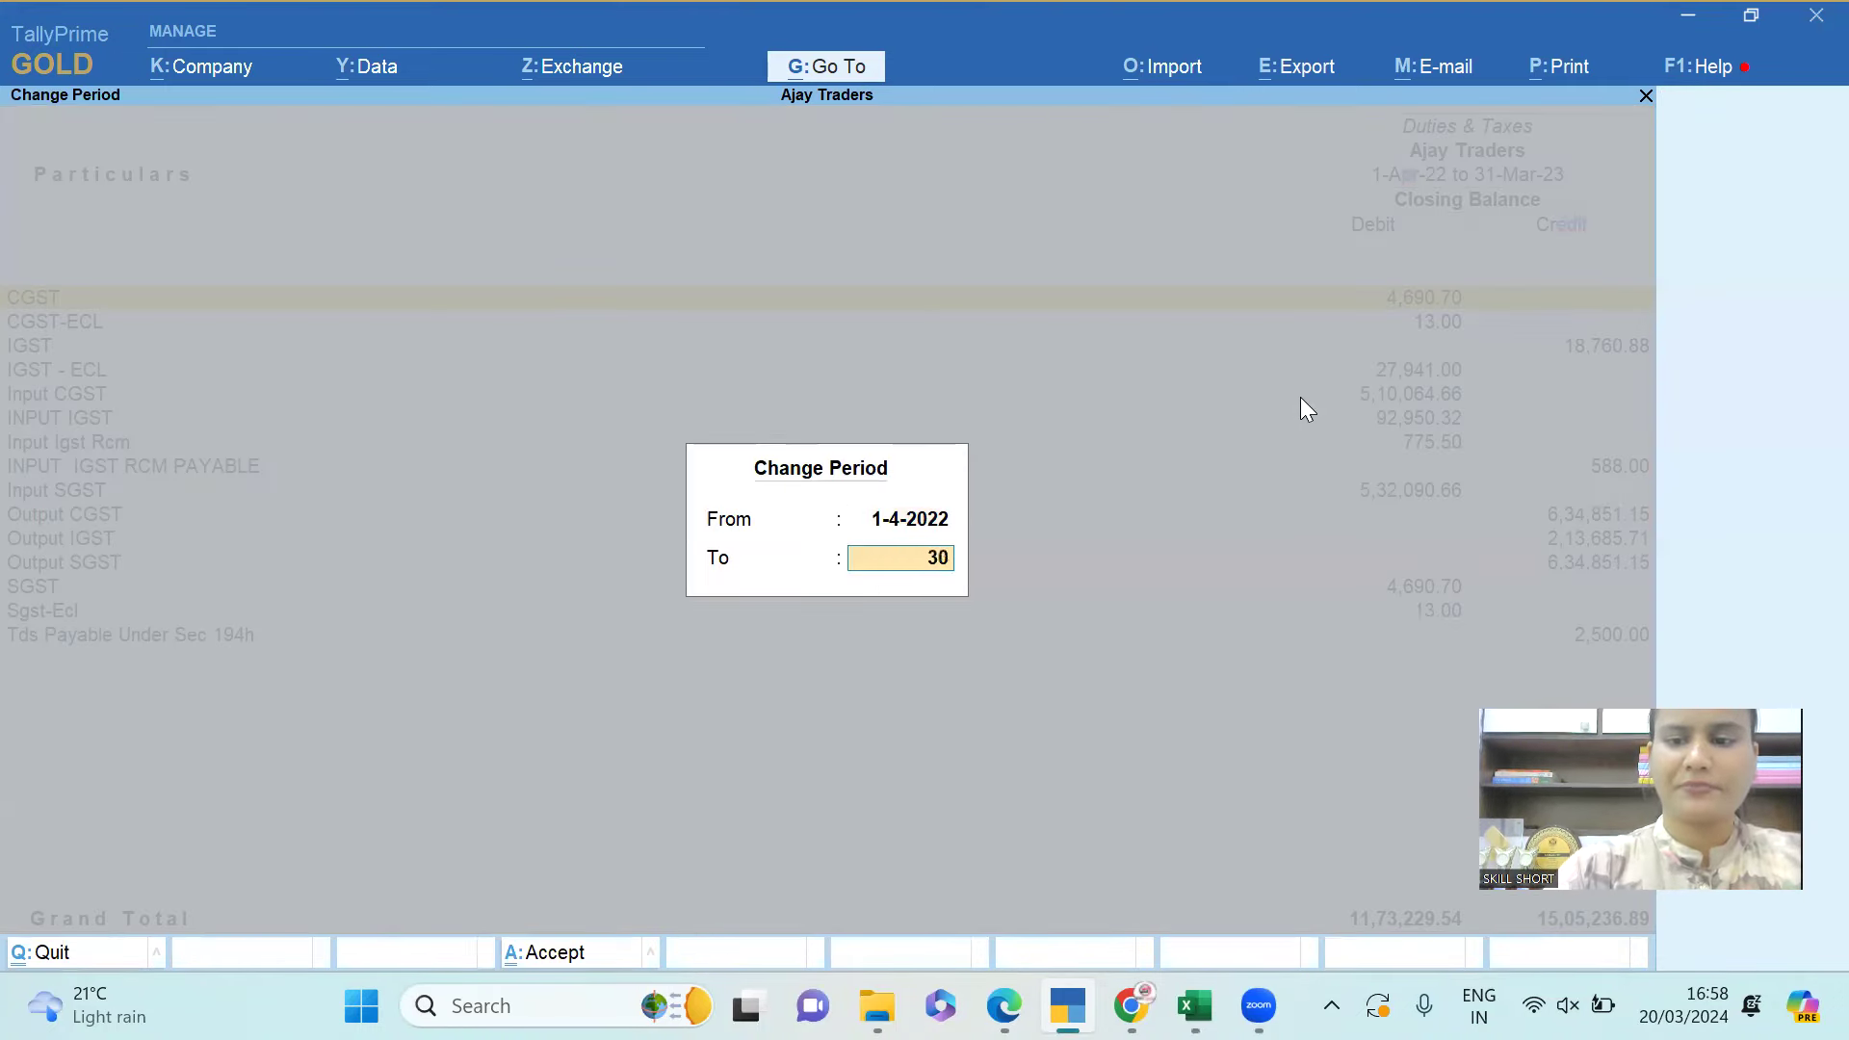
type("-04-2022")
key("Return")
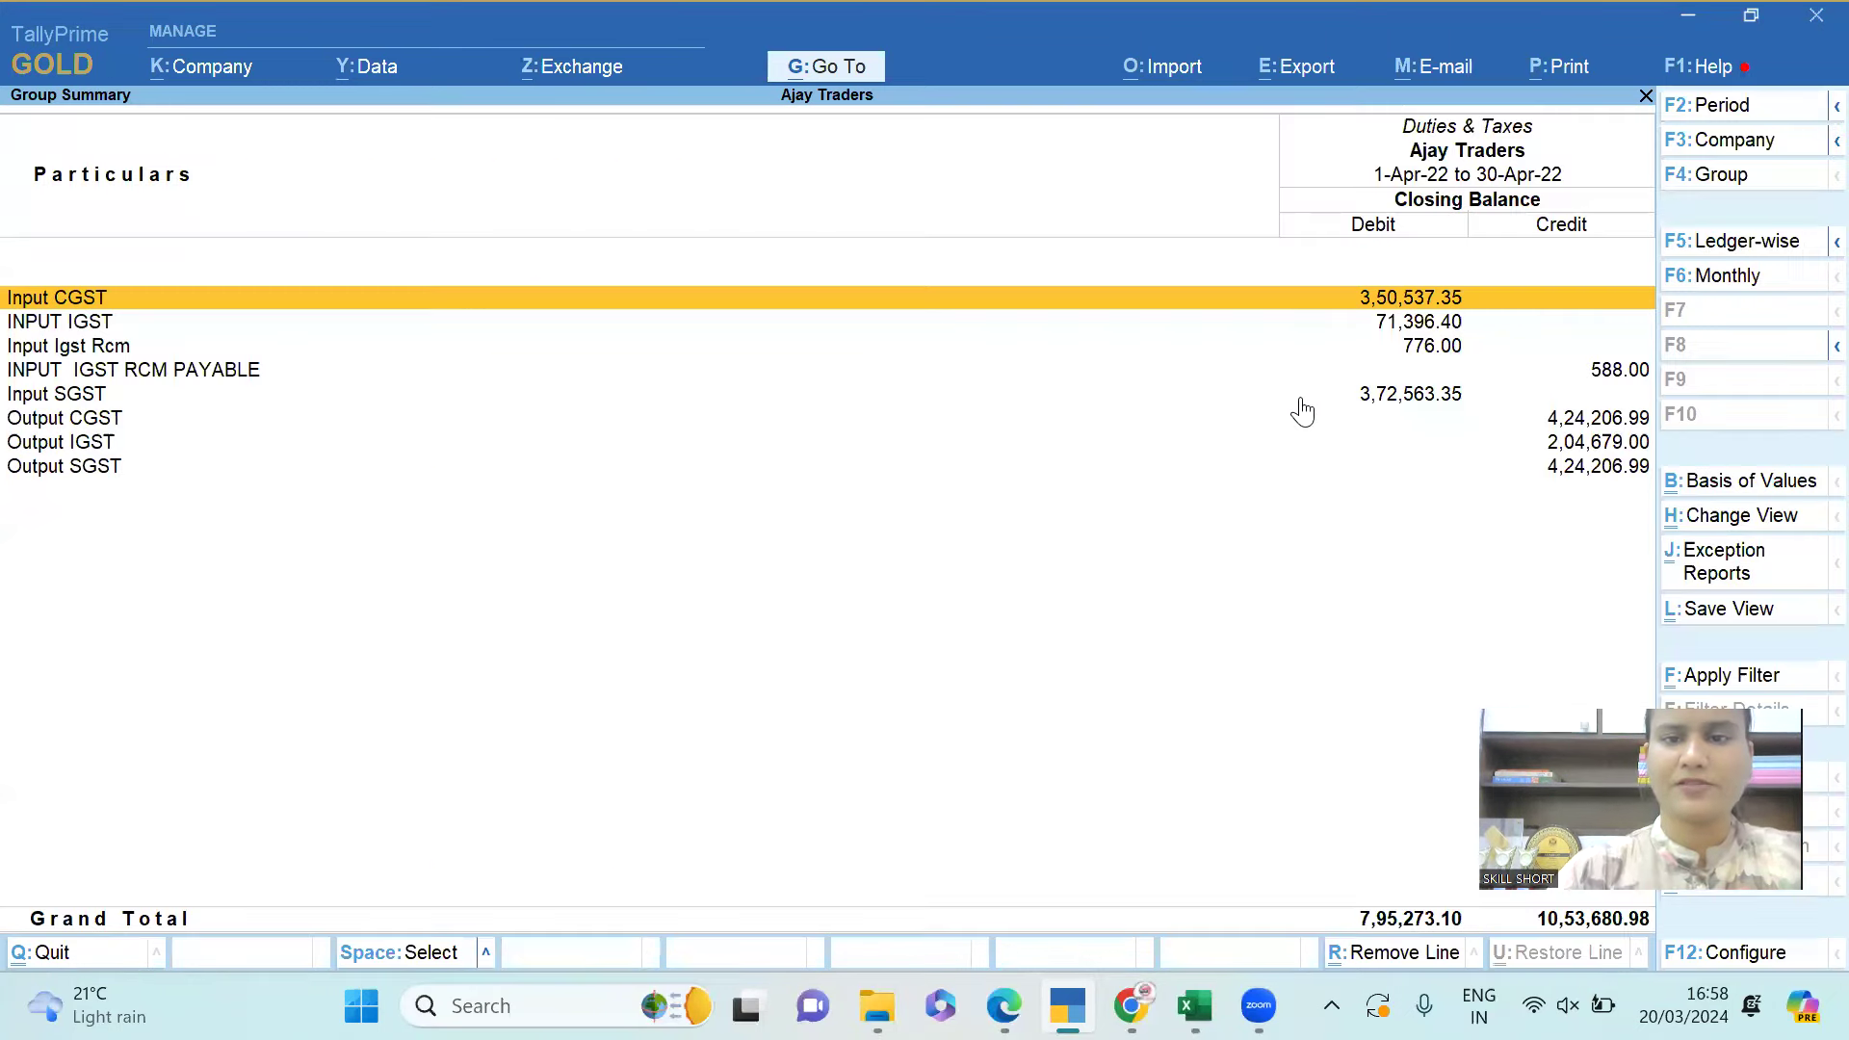
Configure the group summary to show opening balances and transactions.
key("F12")
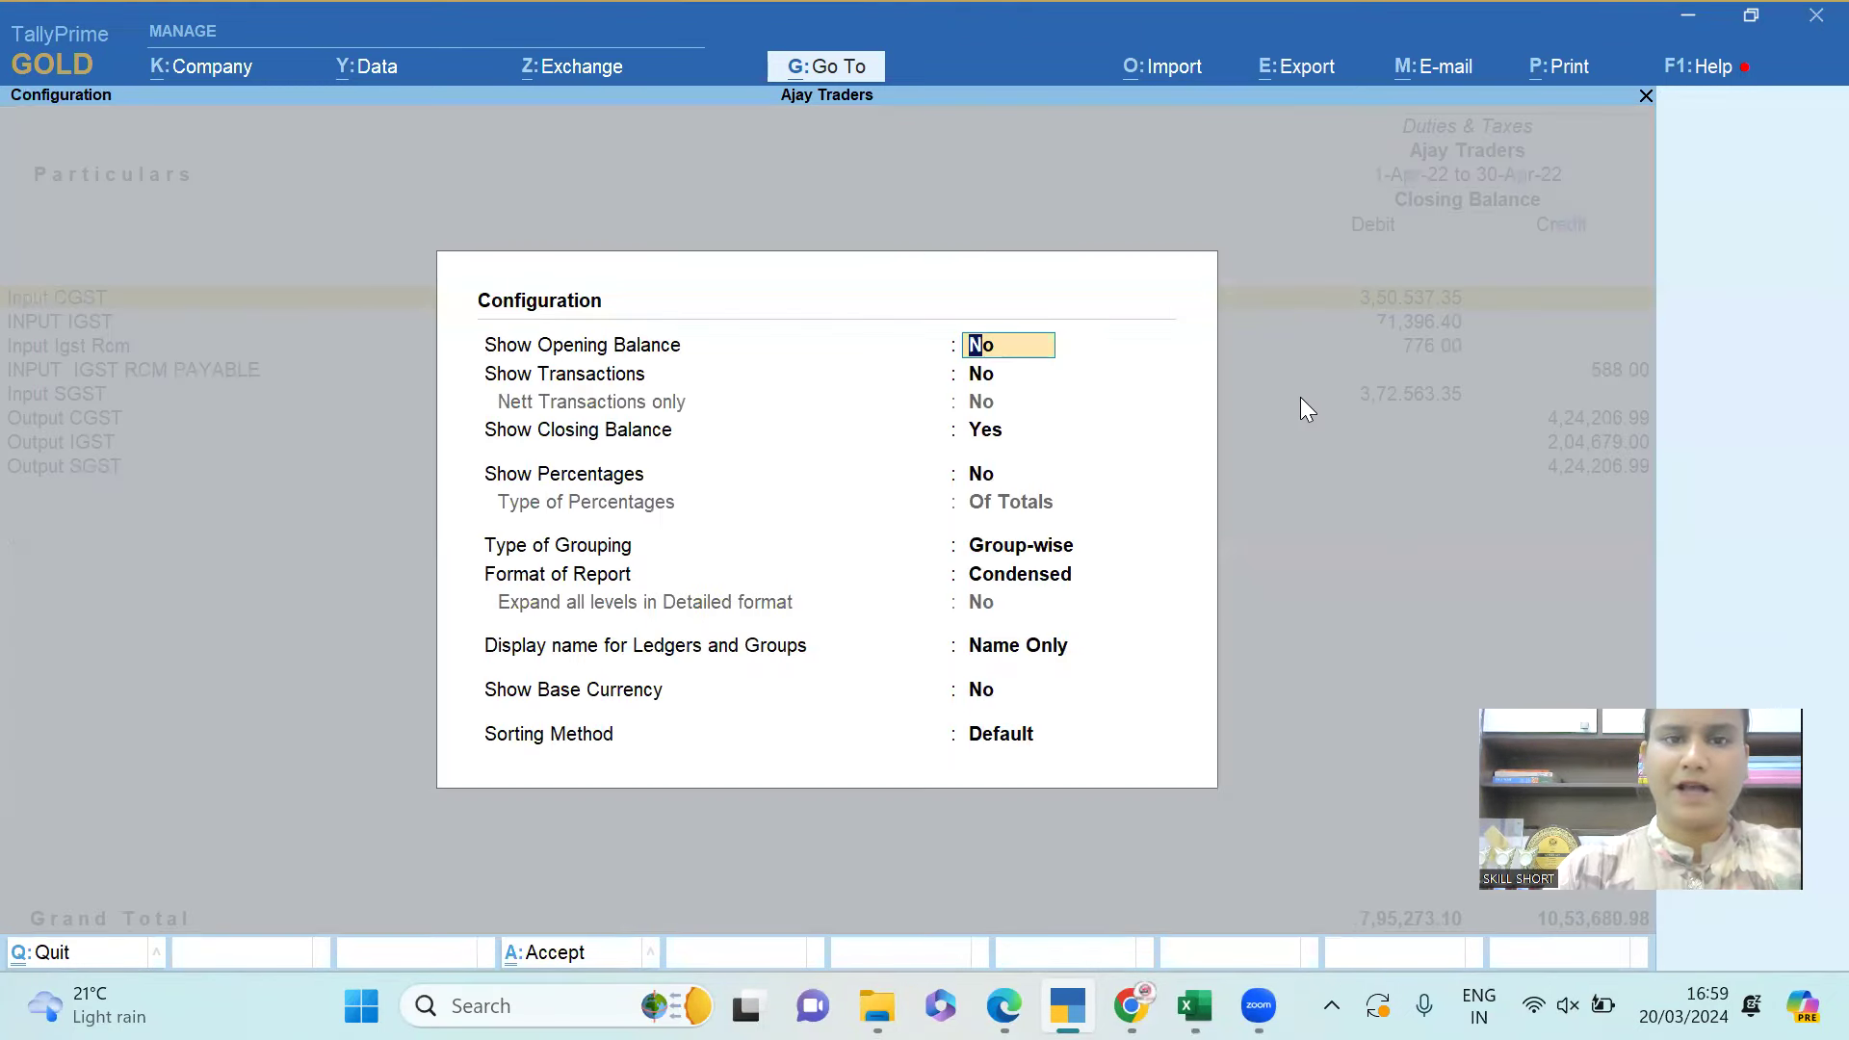
key("y")
key("y")
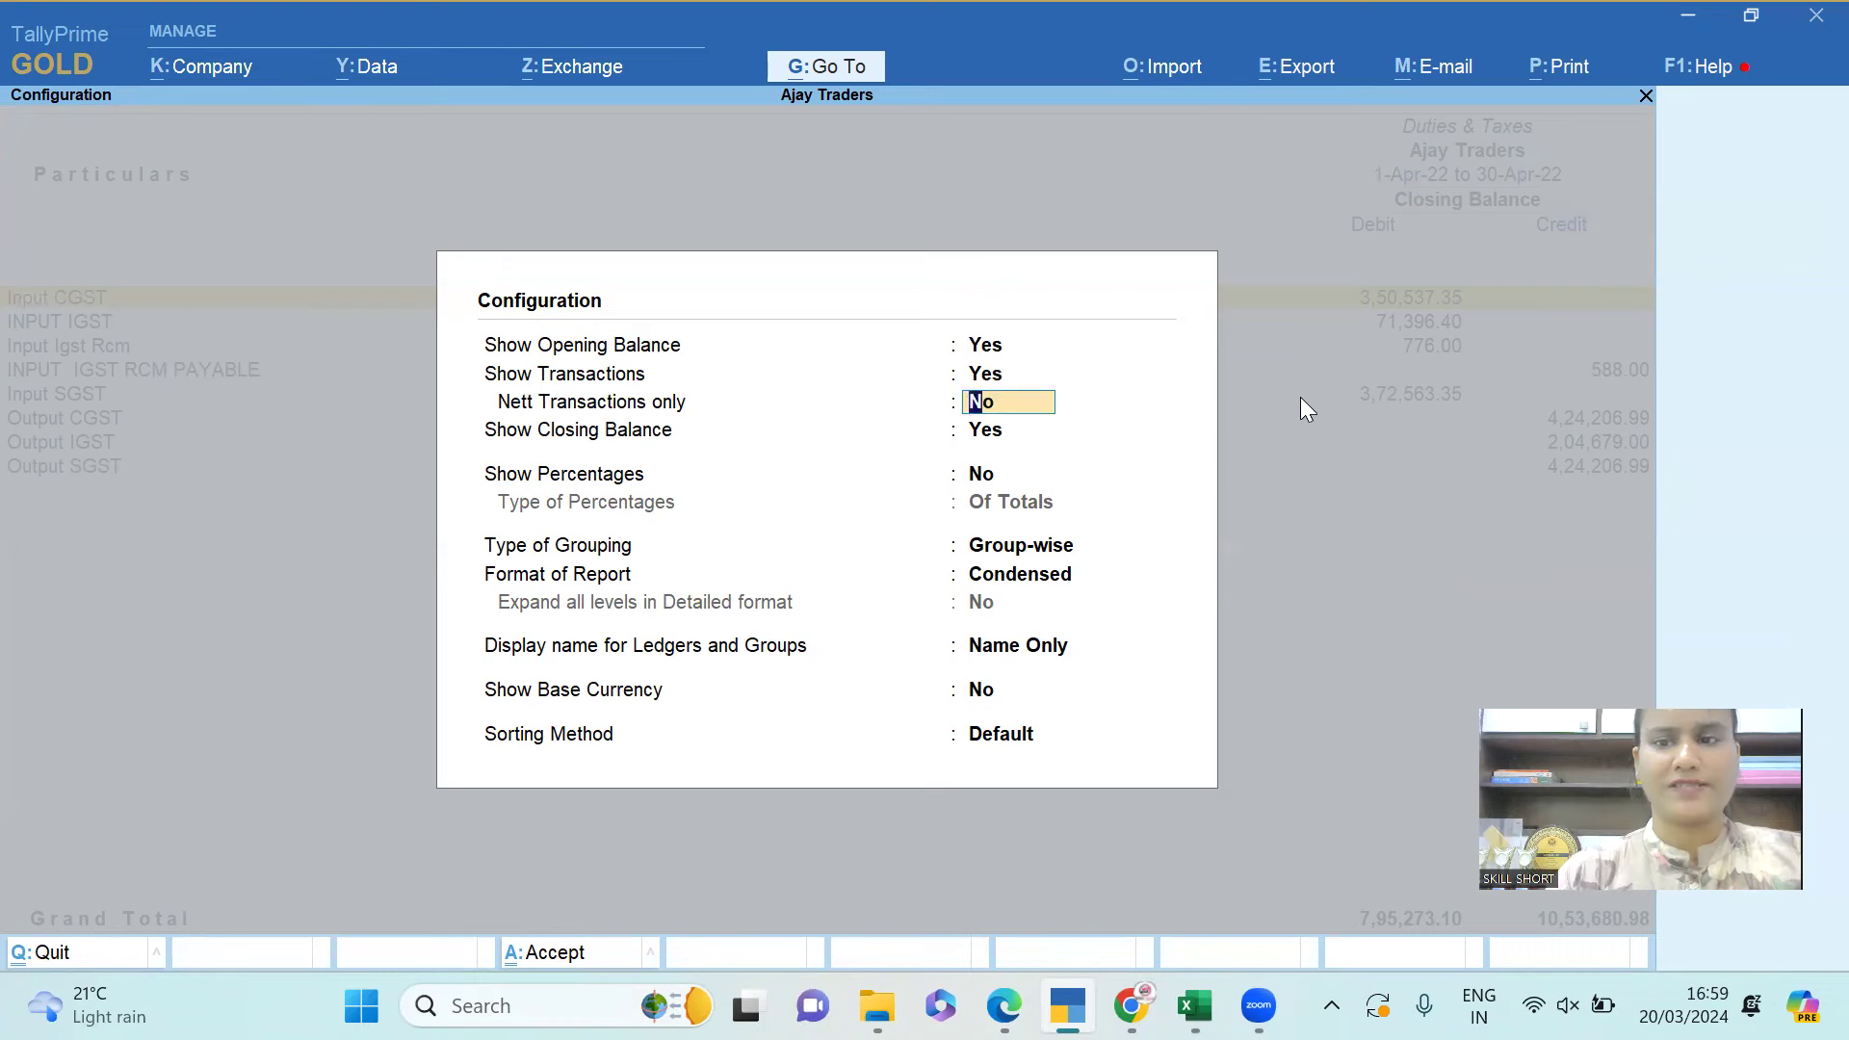
key("ctrl+a")
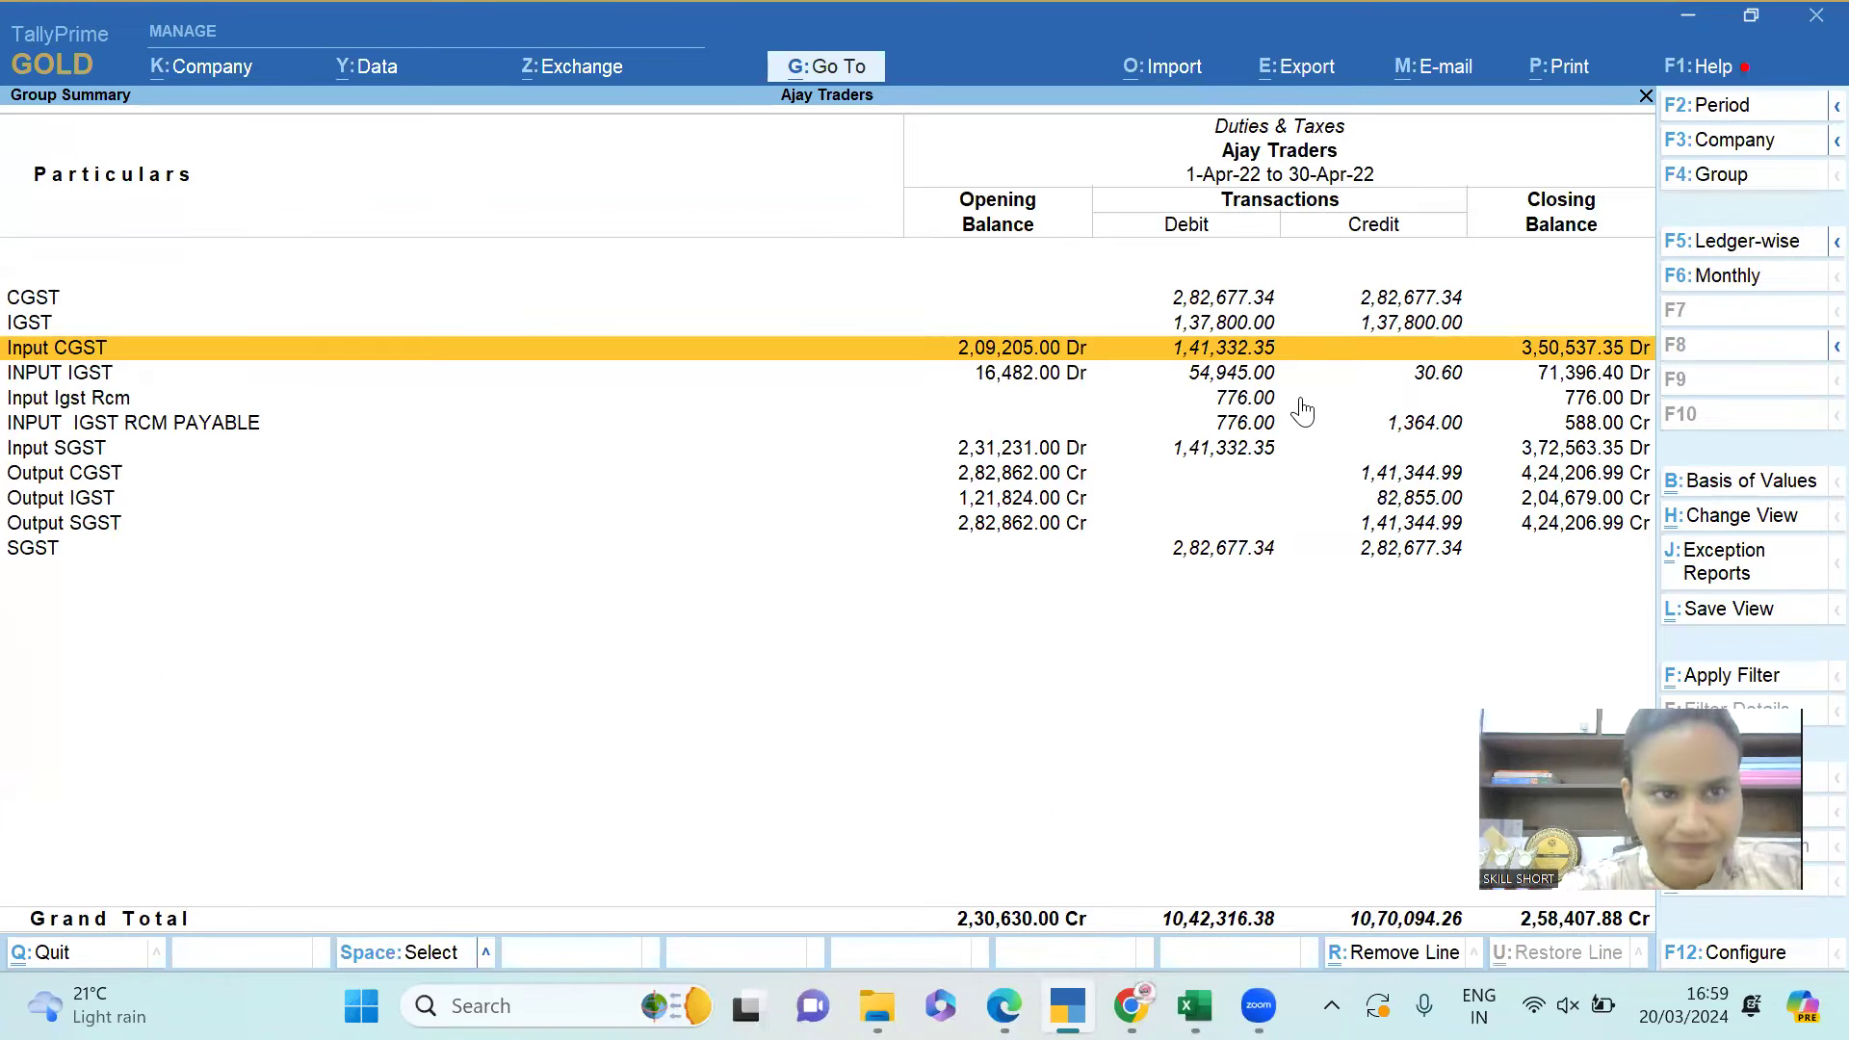
Mark the input and output GST ledger rows, excluding the RCM ones, to review their transactions and closing balances.
key("space")
key("space")
key("Down")
key("Down")
key("space")
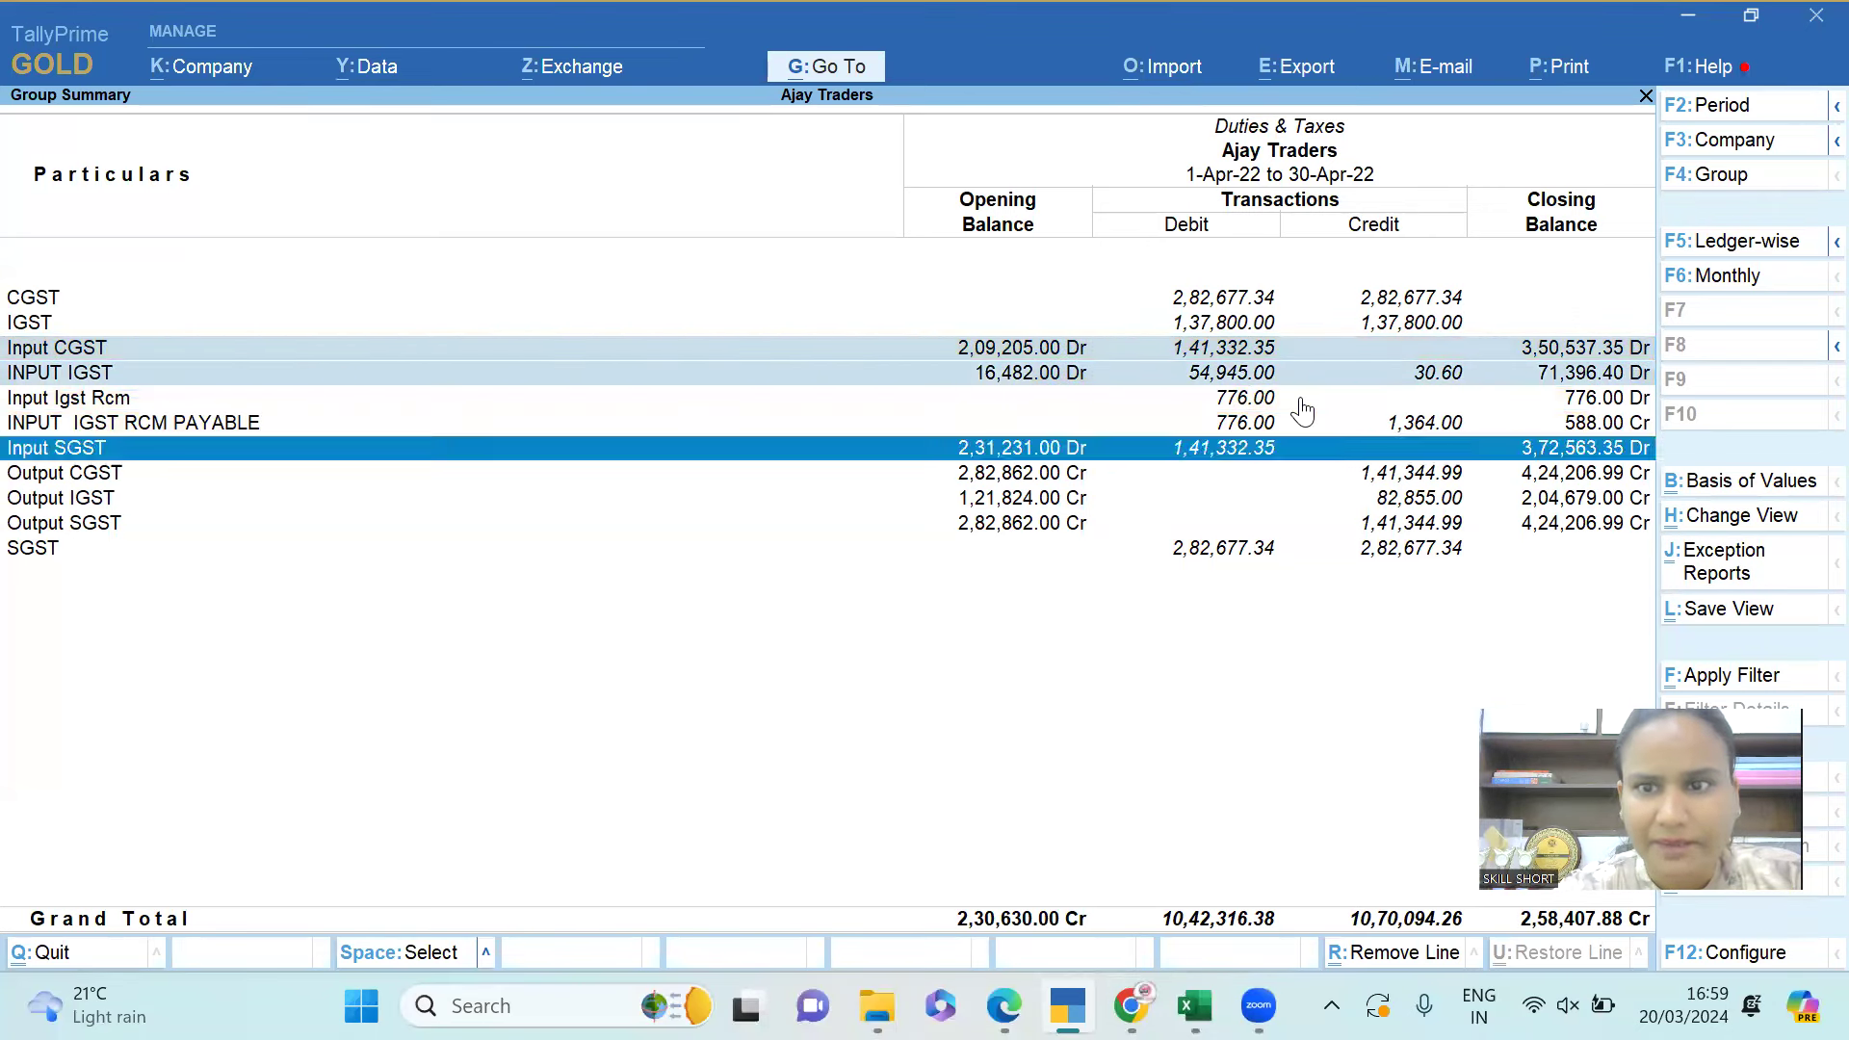
key("space")
key("Down")
key("space")
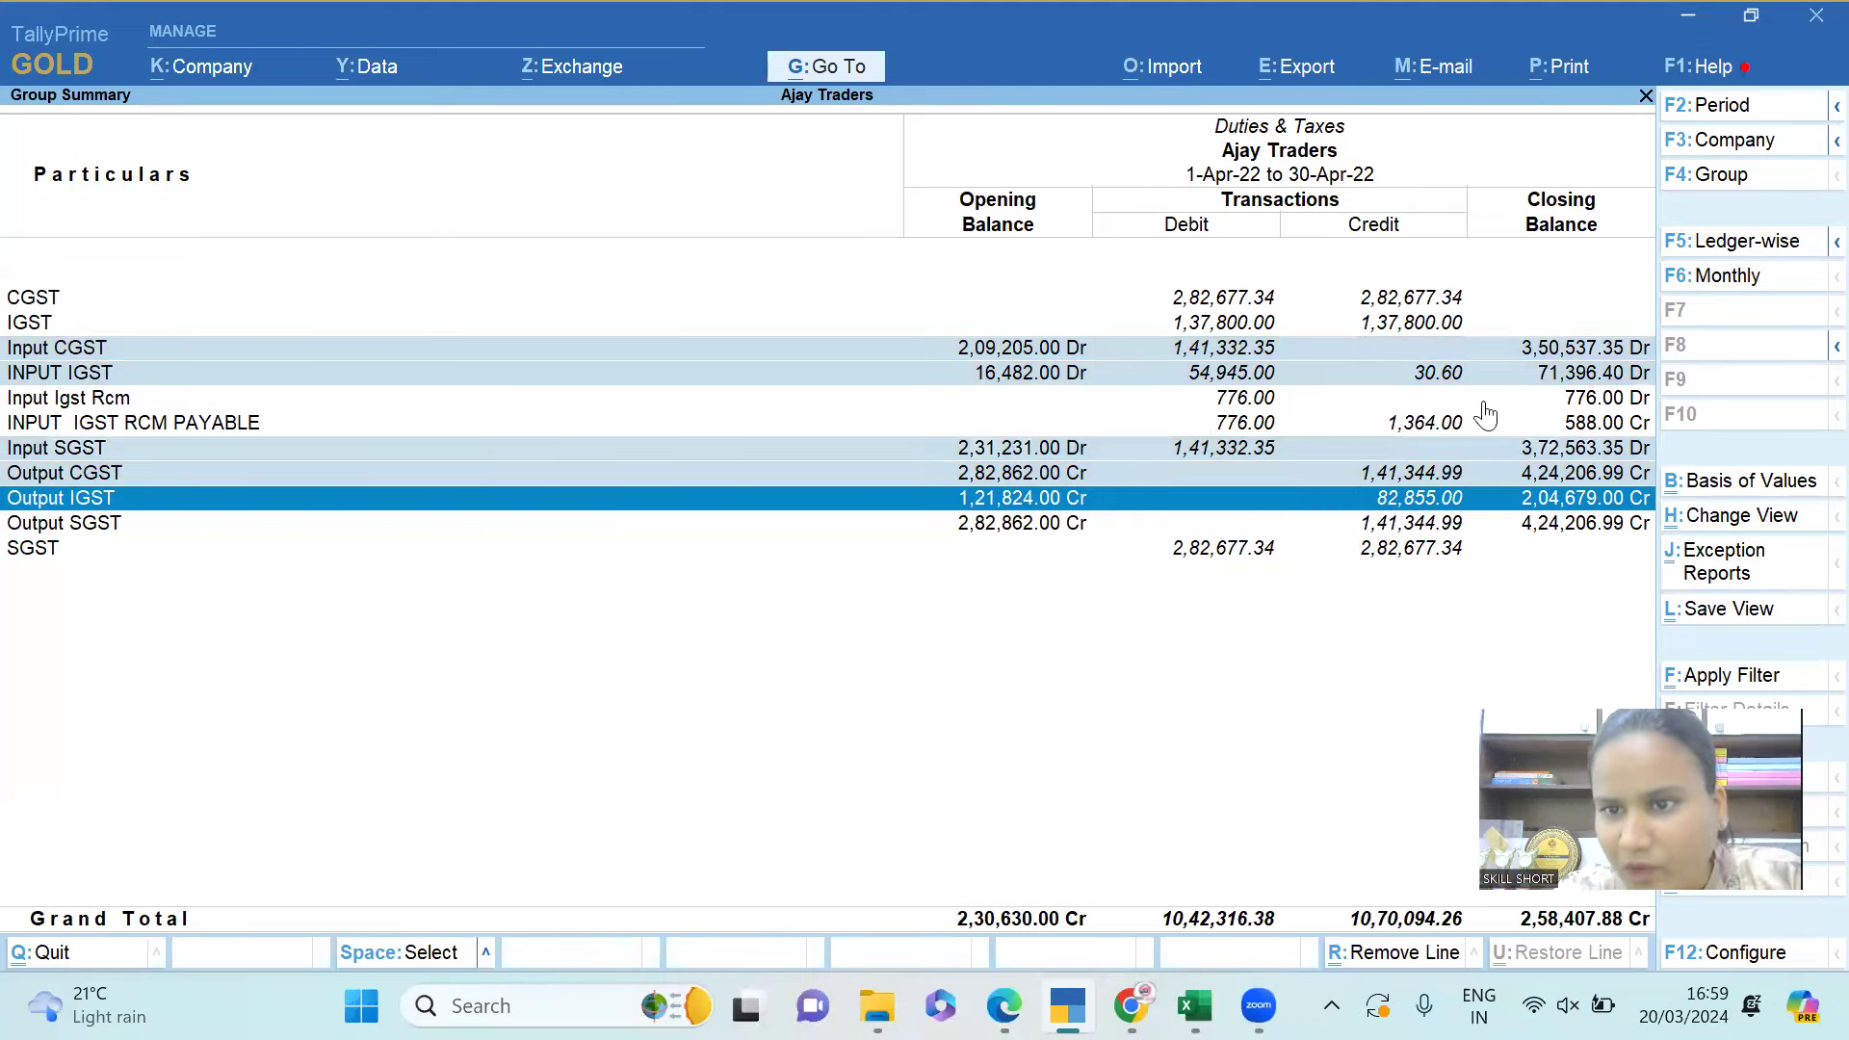
key("Down")
key("Up")
key("Down")
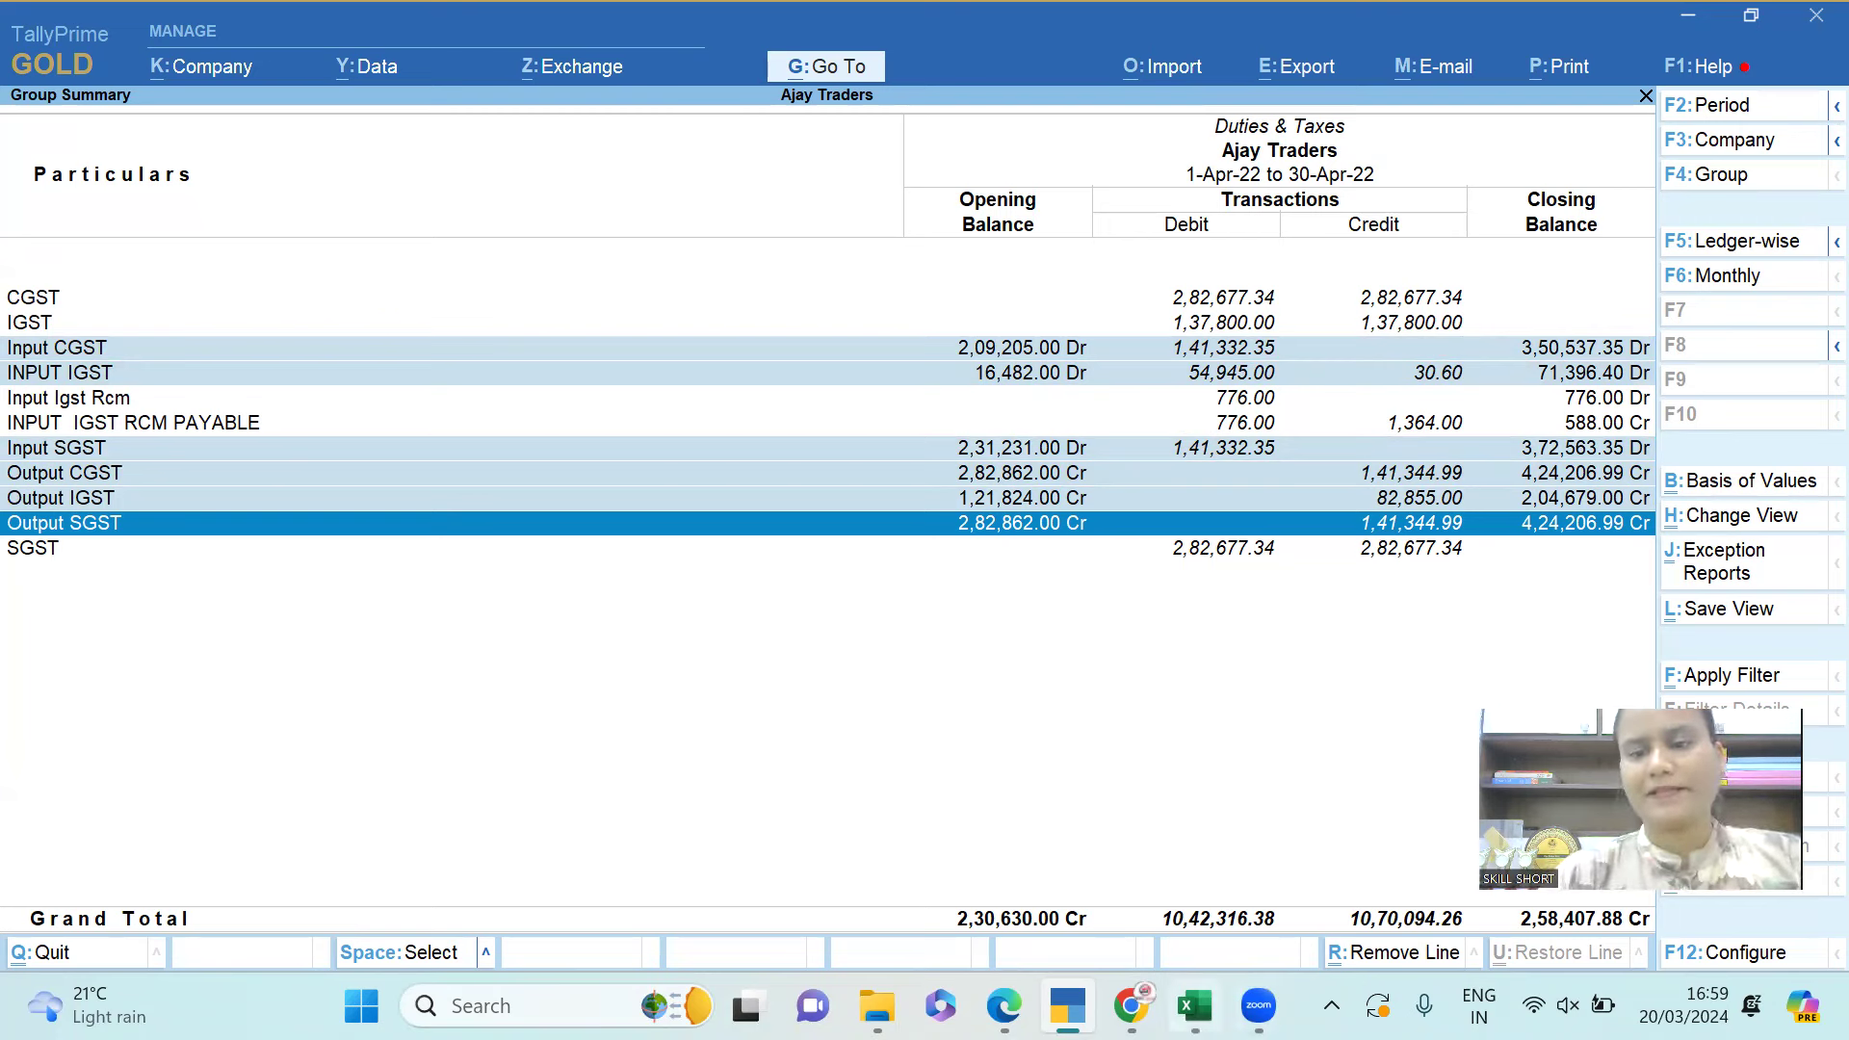
Switch to the Book1 workbook in Excel and add a new blank worksheet after Sheet4.
mouse_move(1195, 1008)
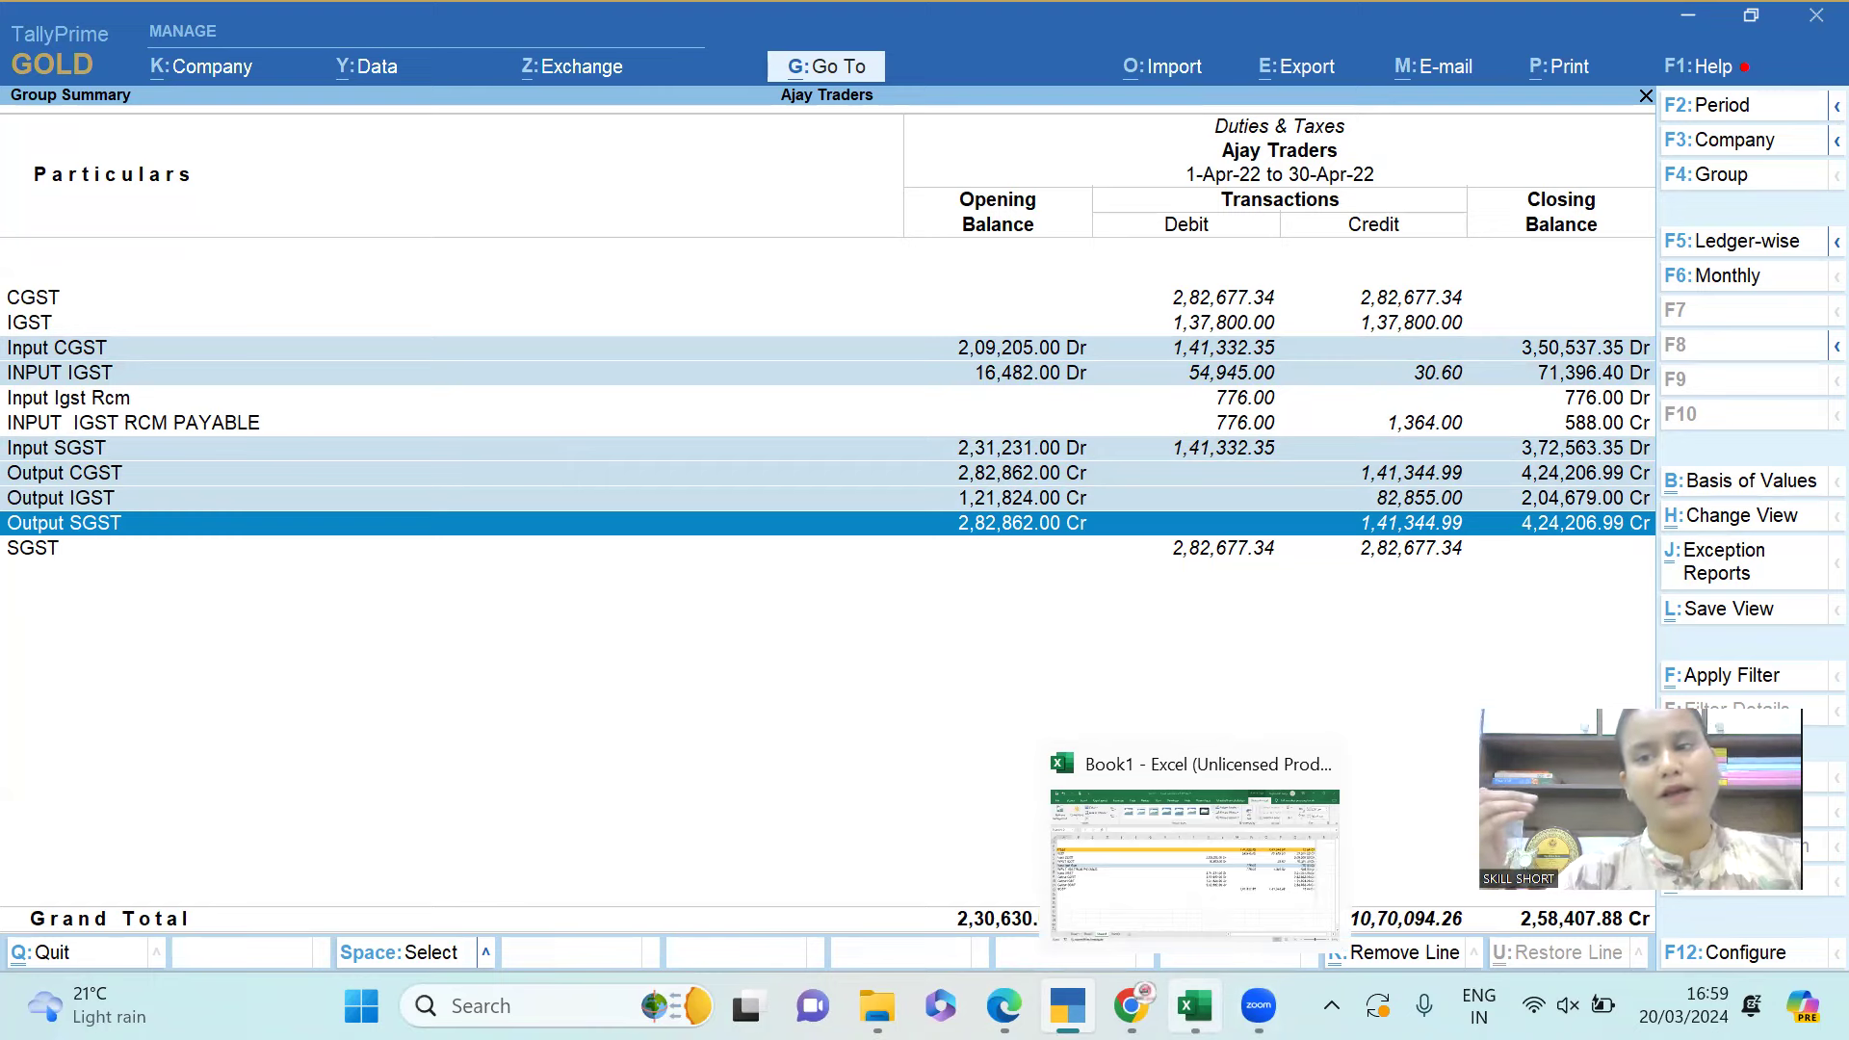
left_click(1195, 1006)
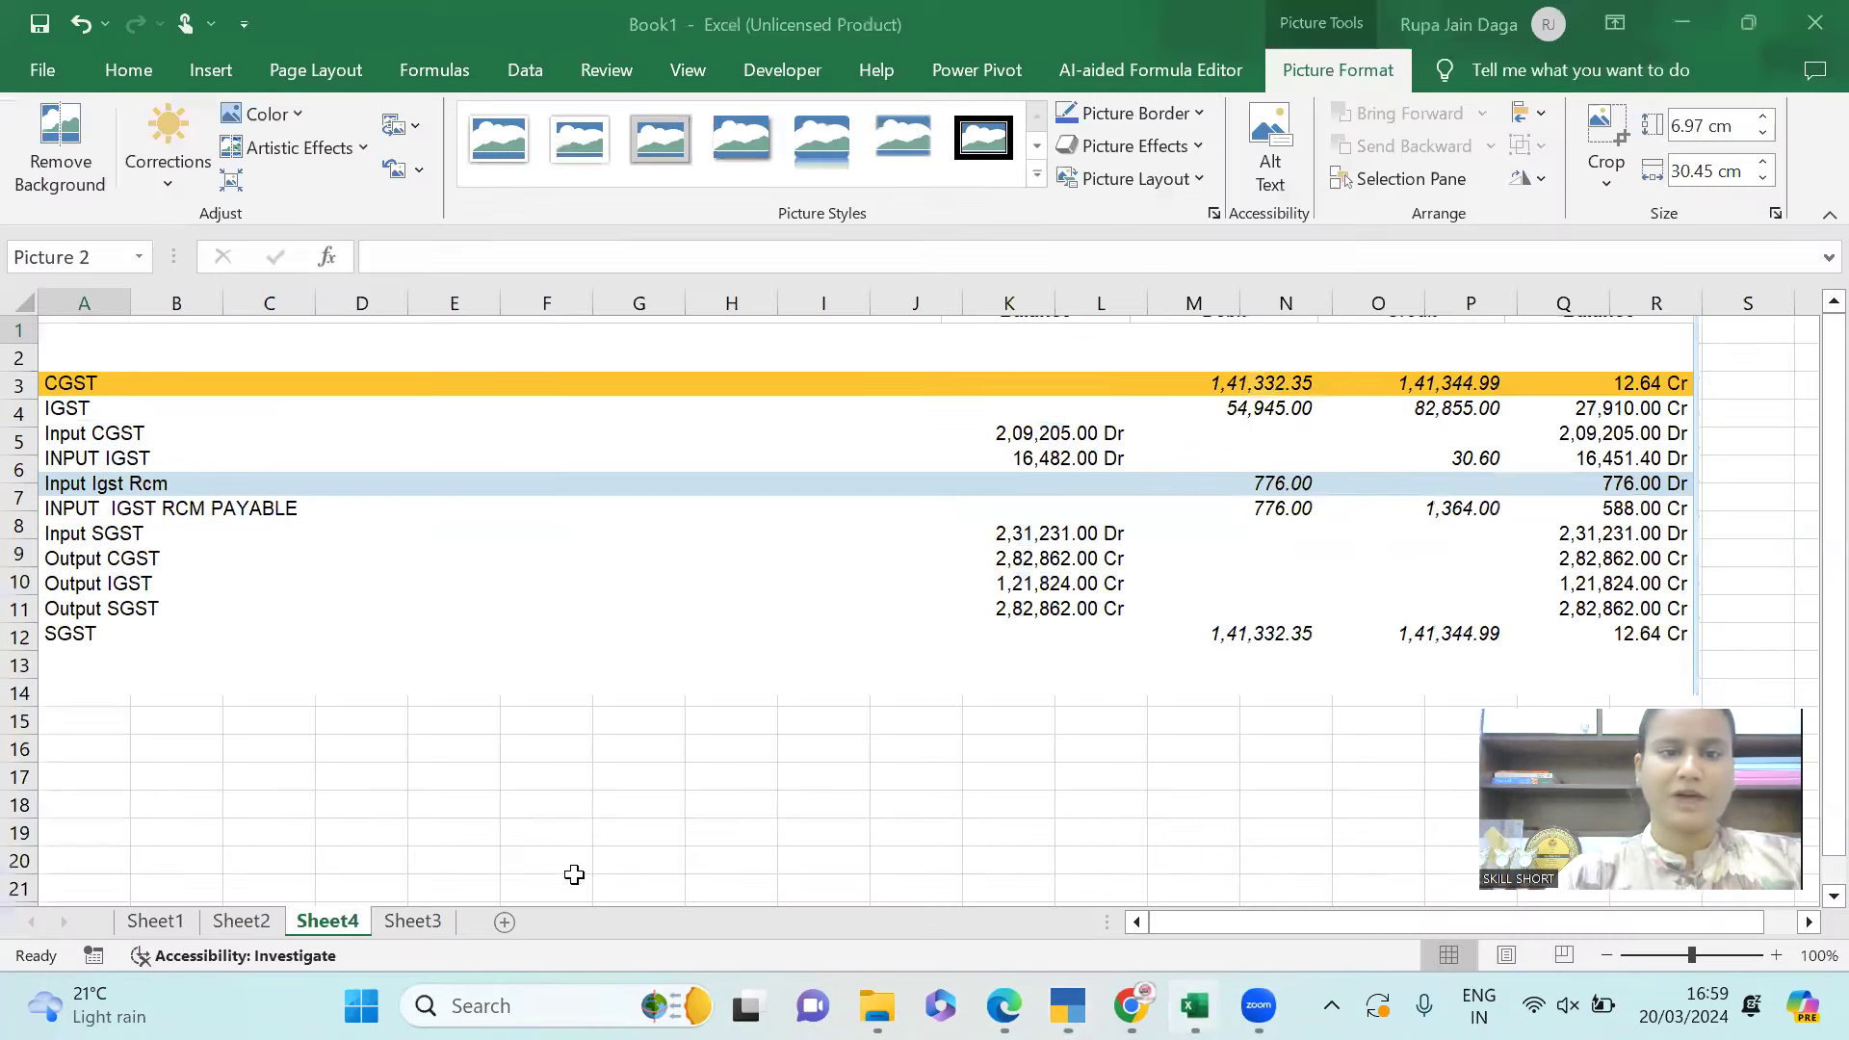
left_click(506, 922)
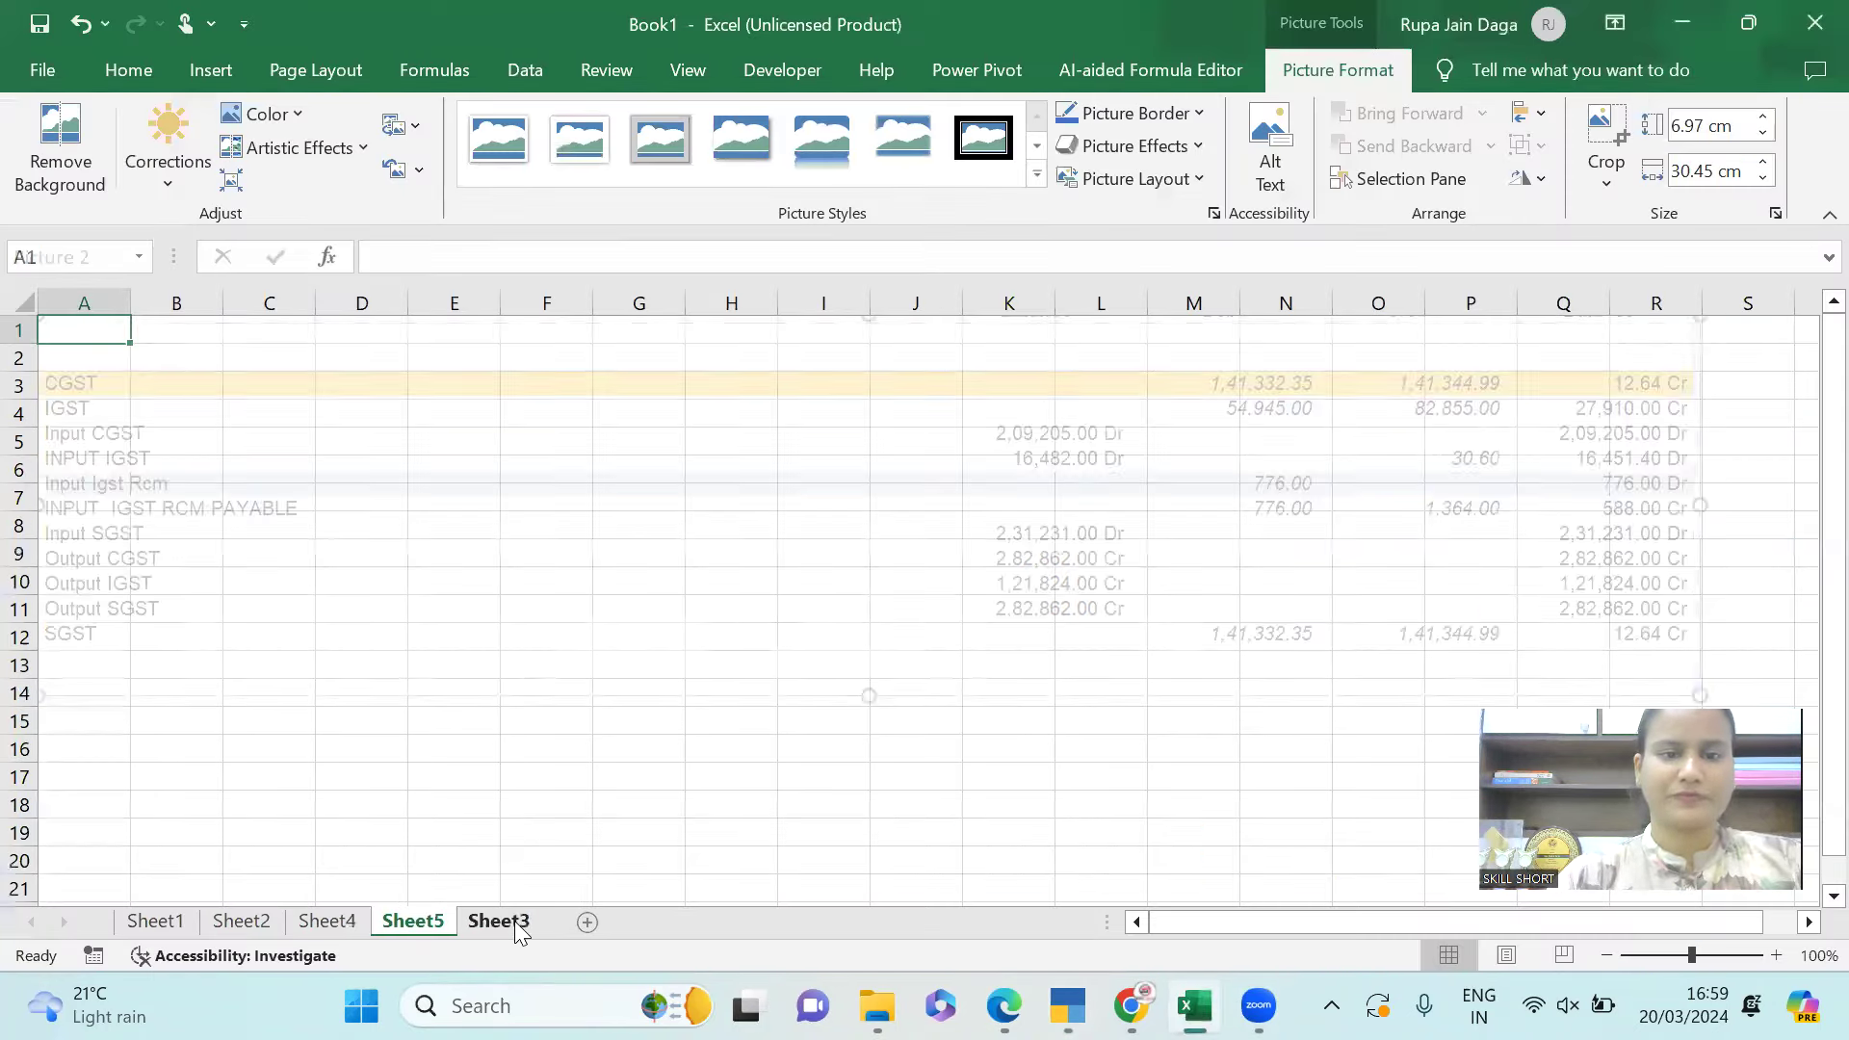
left_click(273, 550)
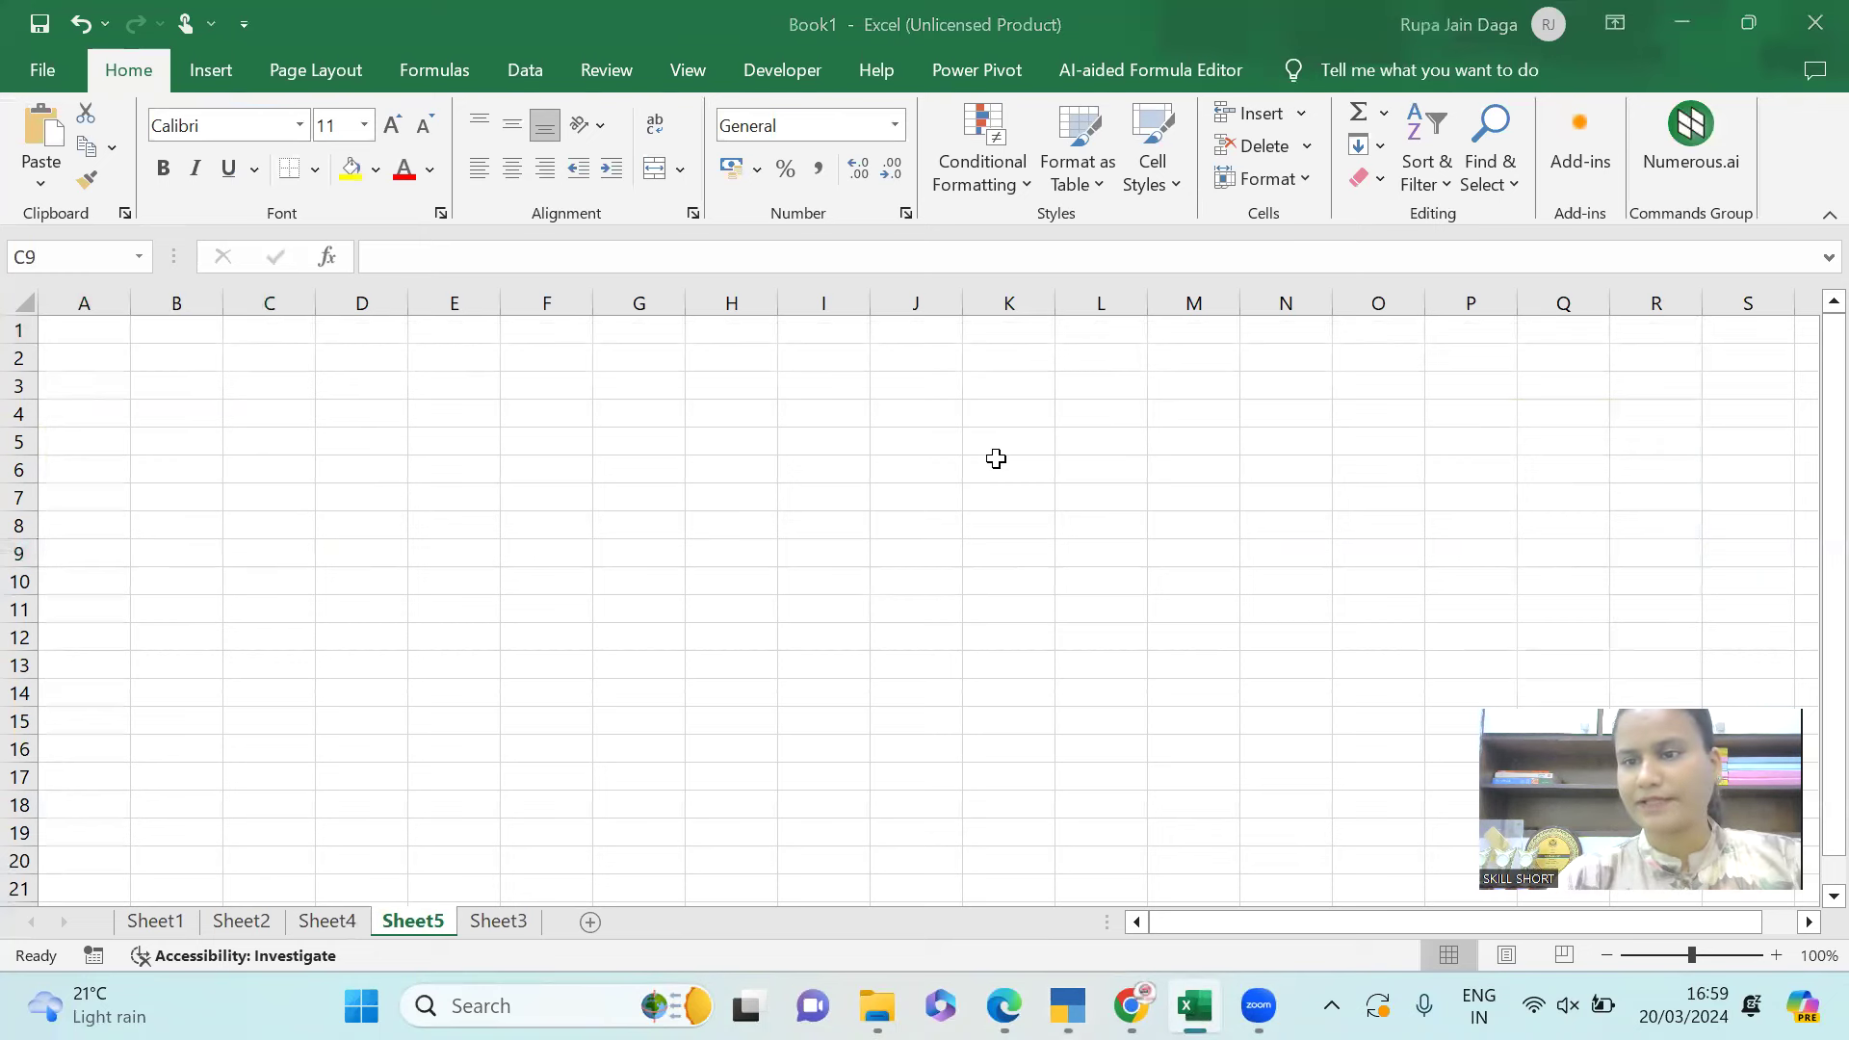
left_click(78, 441)
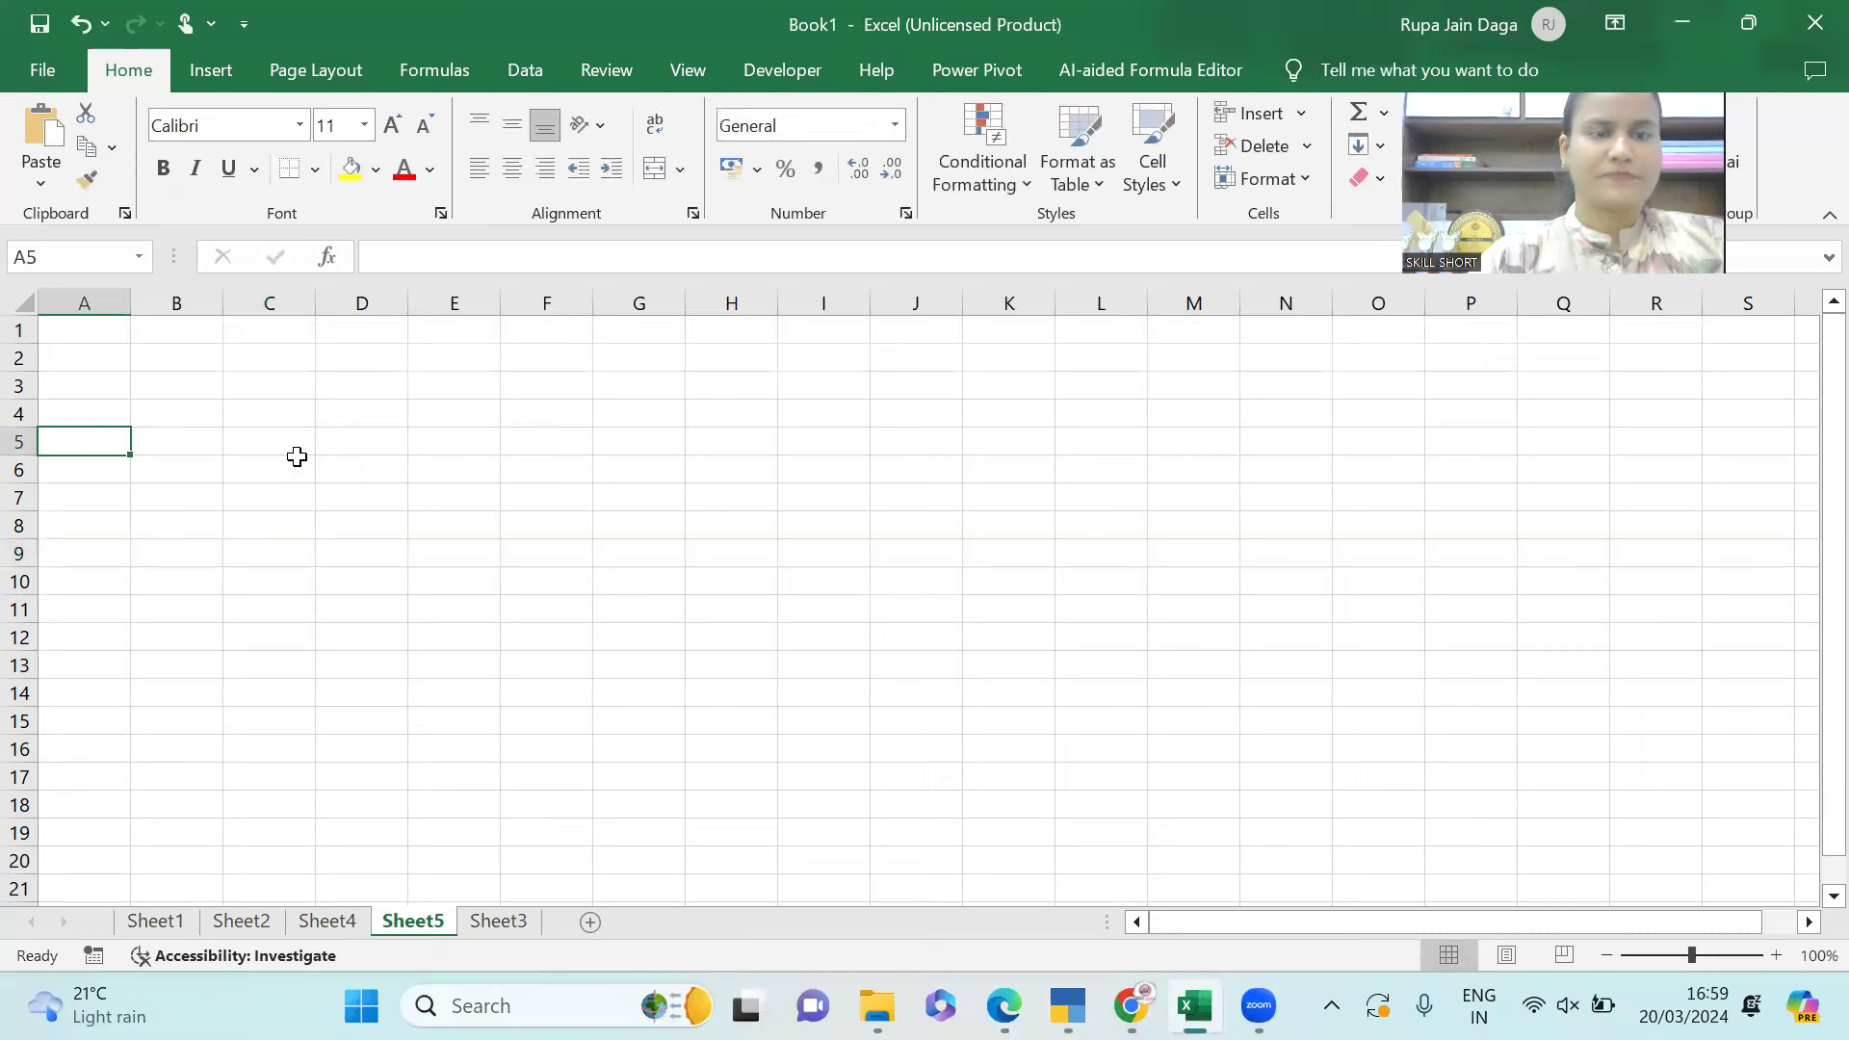
key("alt+Tab")
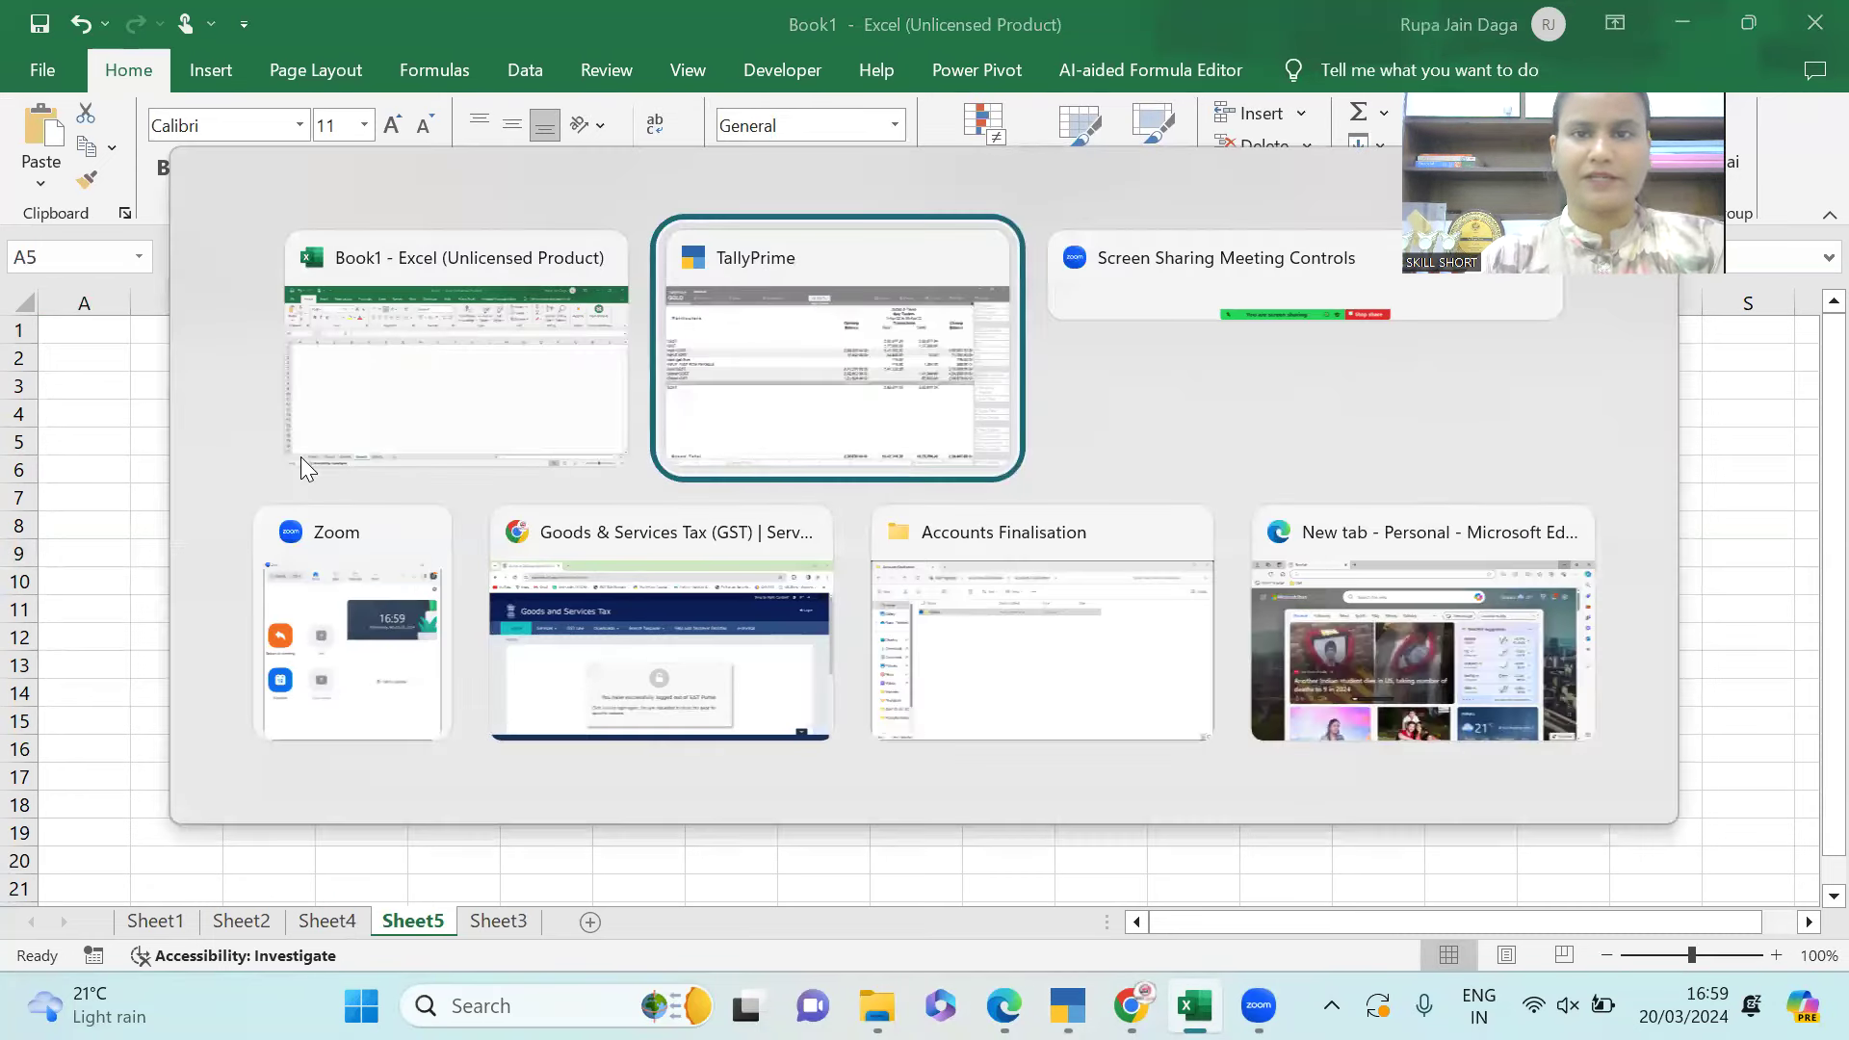
key("alt+Tab")
key("alt+Tab")
key("alt+Tab")
key("alt+Tab")
key("alt+Tab")
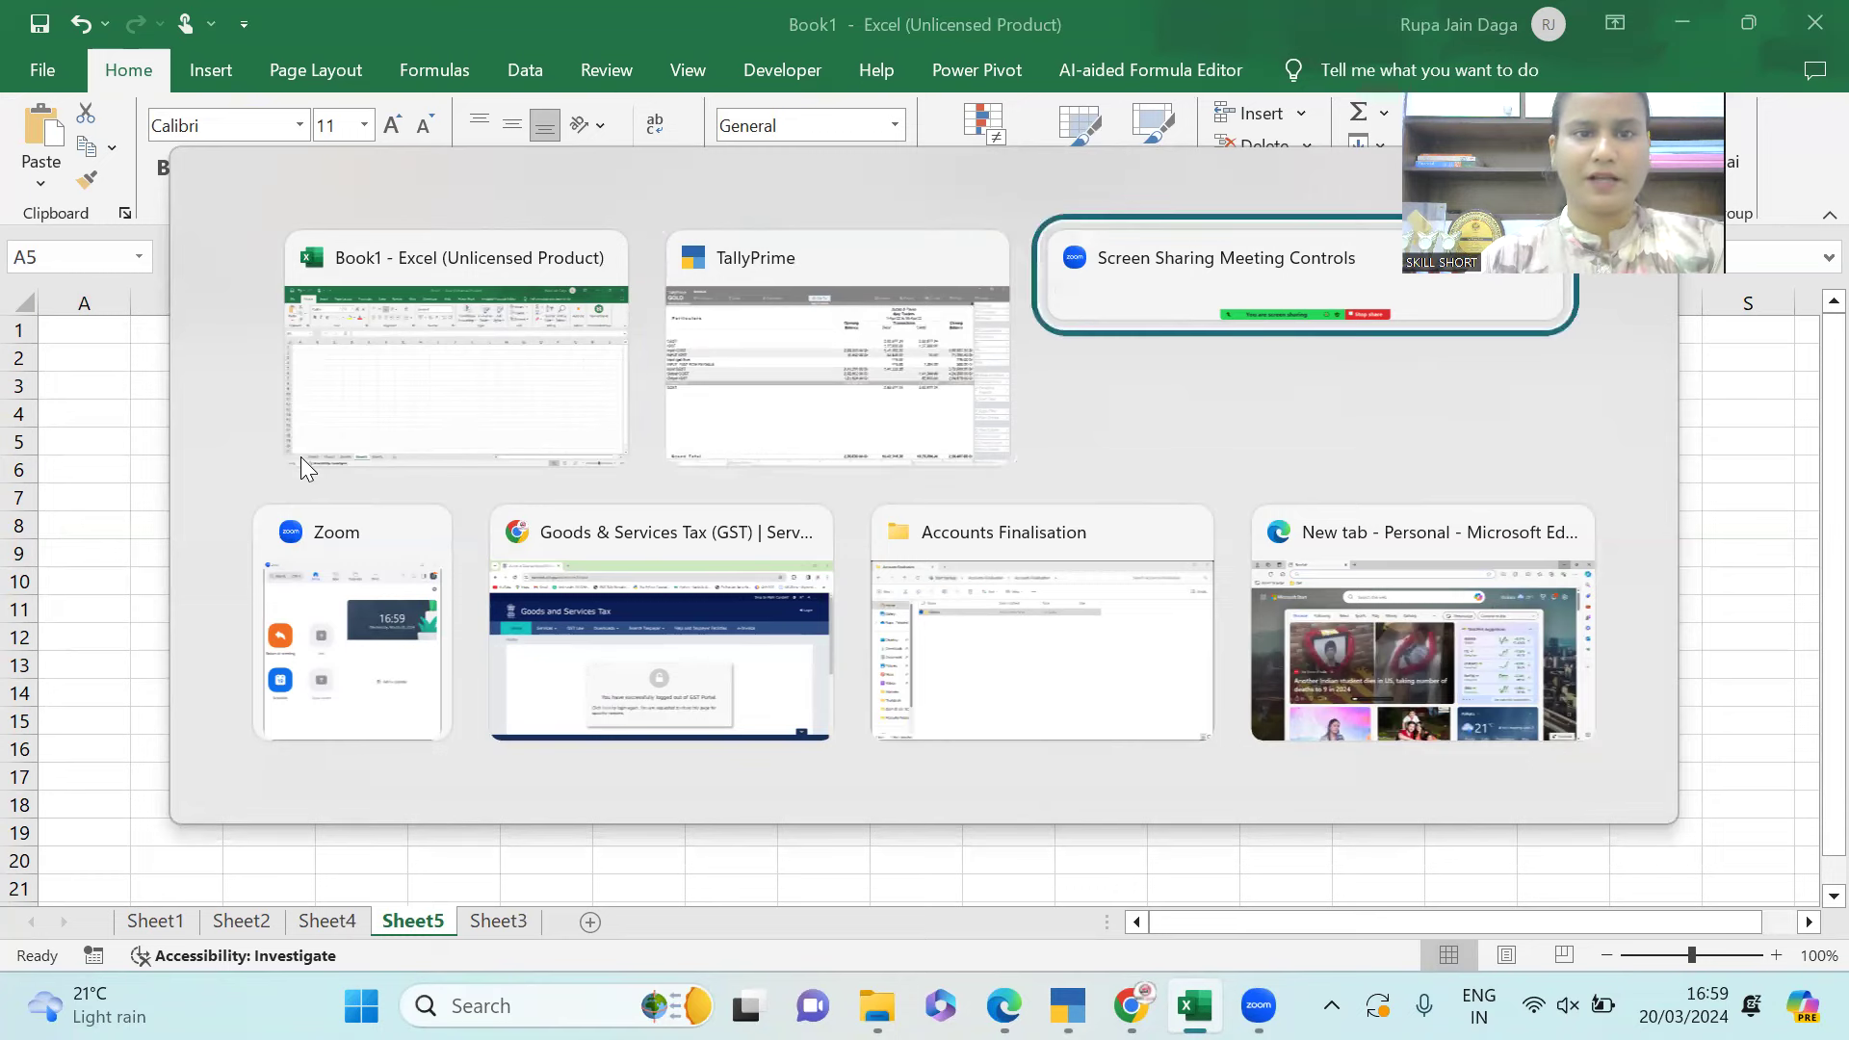
key("alt+Tab")
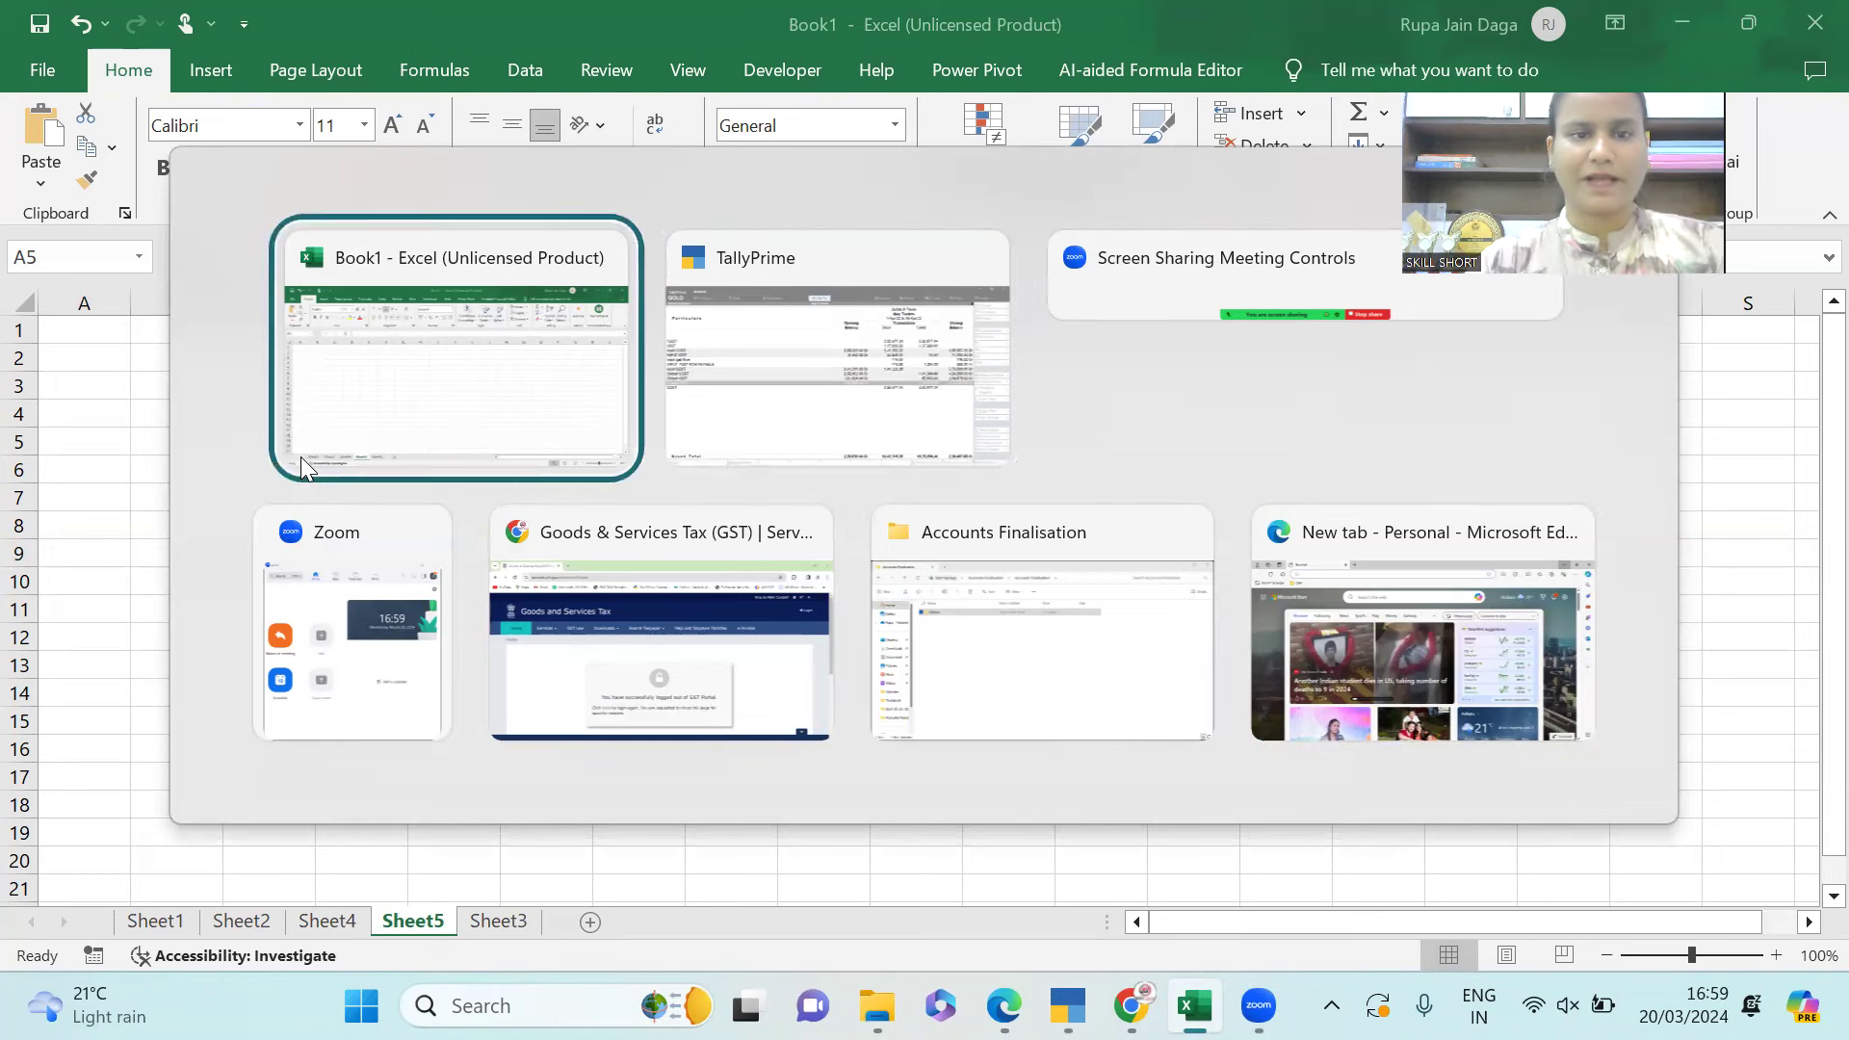
Review the ITC figures on Sheet2 and the tax payment table on Sheet3.
left_click(345, 927)
left_click(243, 925)
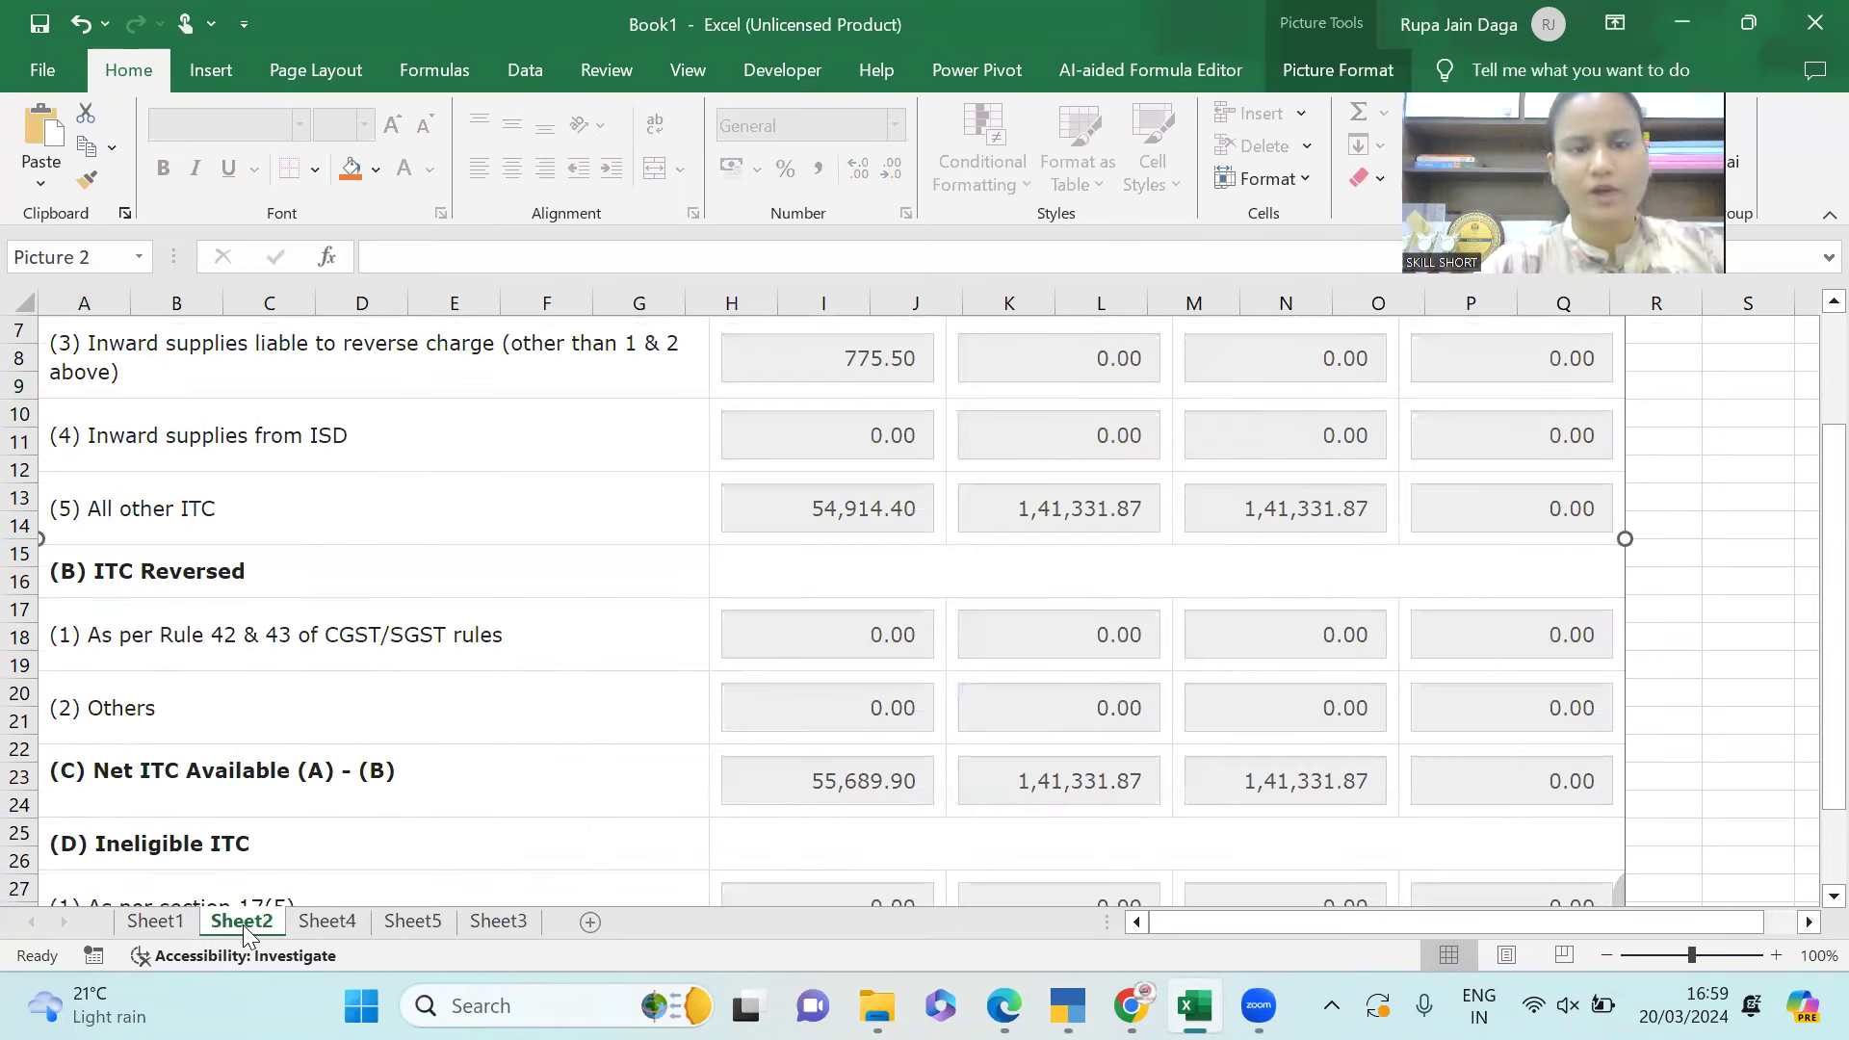
left_click(491, 923)
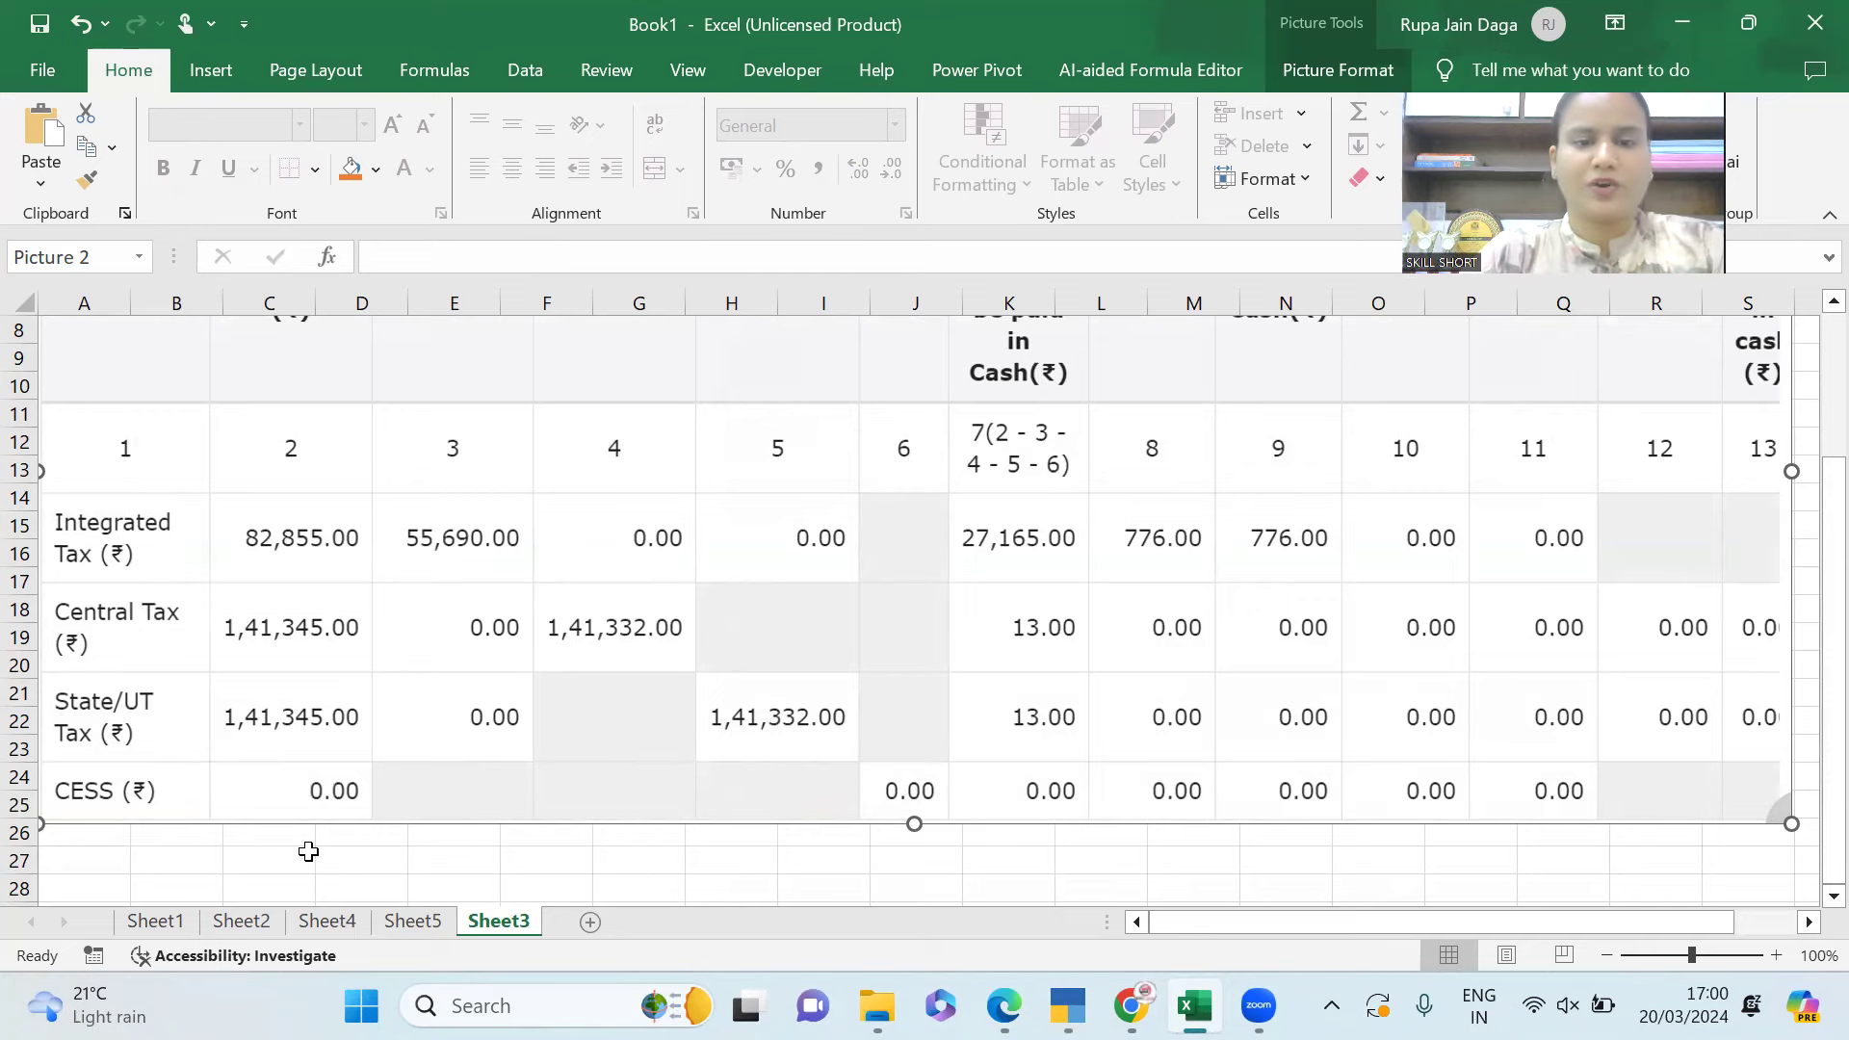
Switch back to TallyPrime and examine the Input CGST, INPUT IGST and Input Igst Rcm rows against the return figures.
key("alt+Tab")
key("Up")
key("Up")
key("Up")
key("Up")
key("Up")
key("Up")
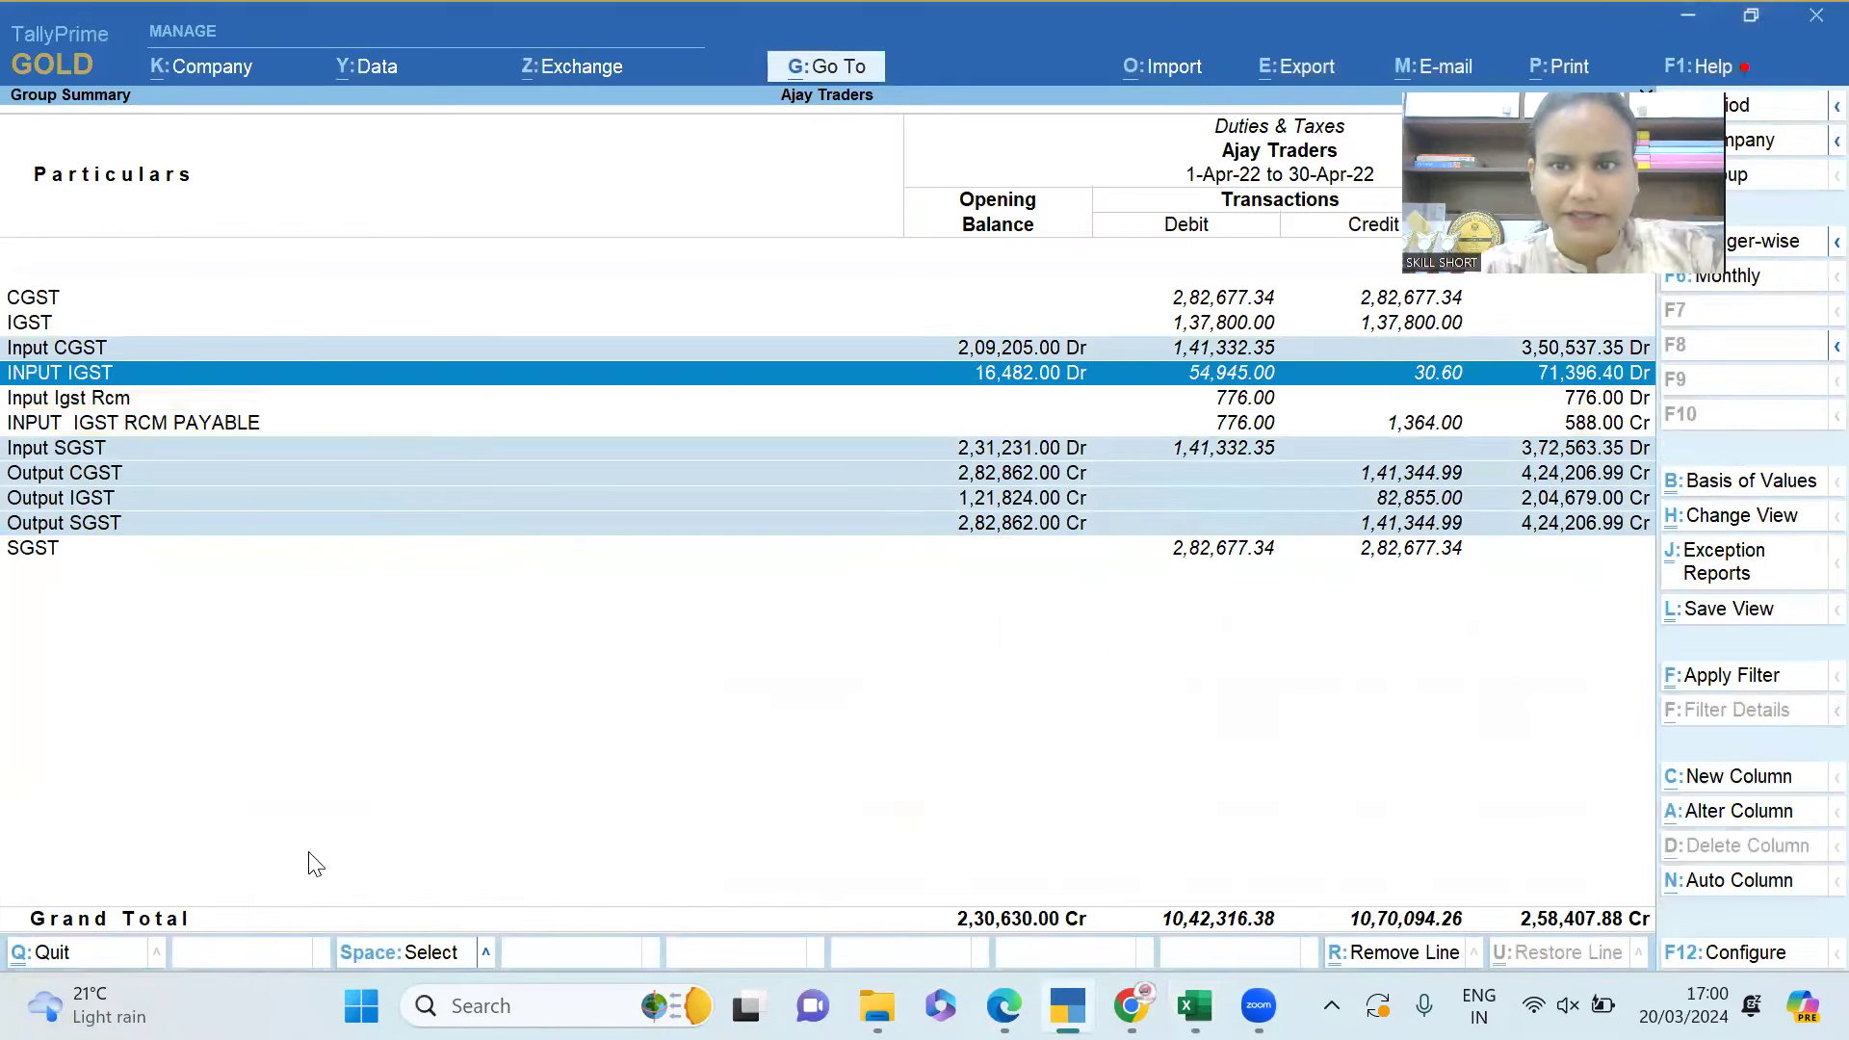
key("Up")
key("Down")
key("Down")
key("Up")
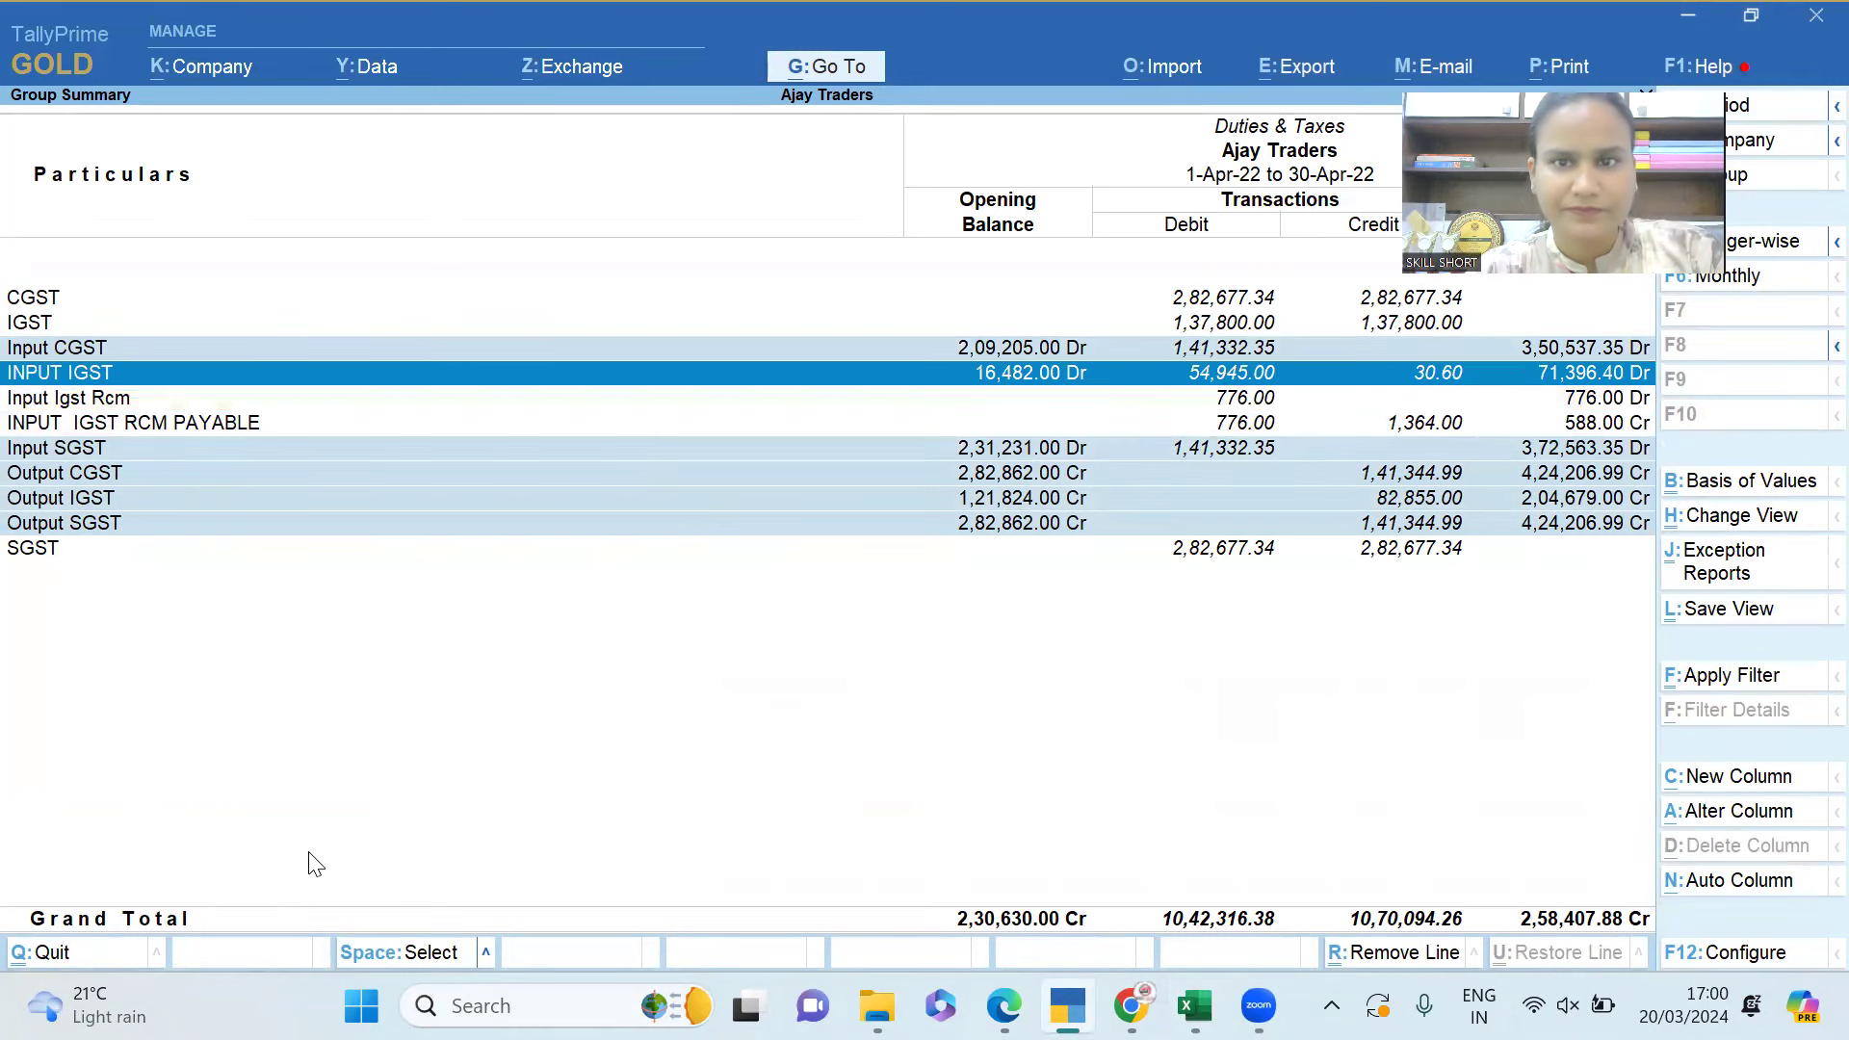
key("Up")
key("Down")
key("Up")
key("Down")
key("Down")
key("Down")
key("Up")
key("Return")
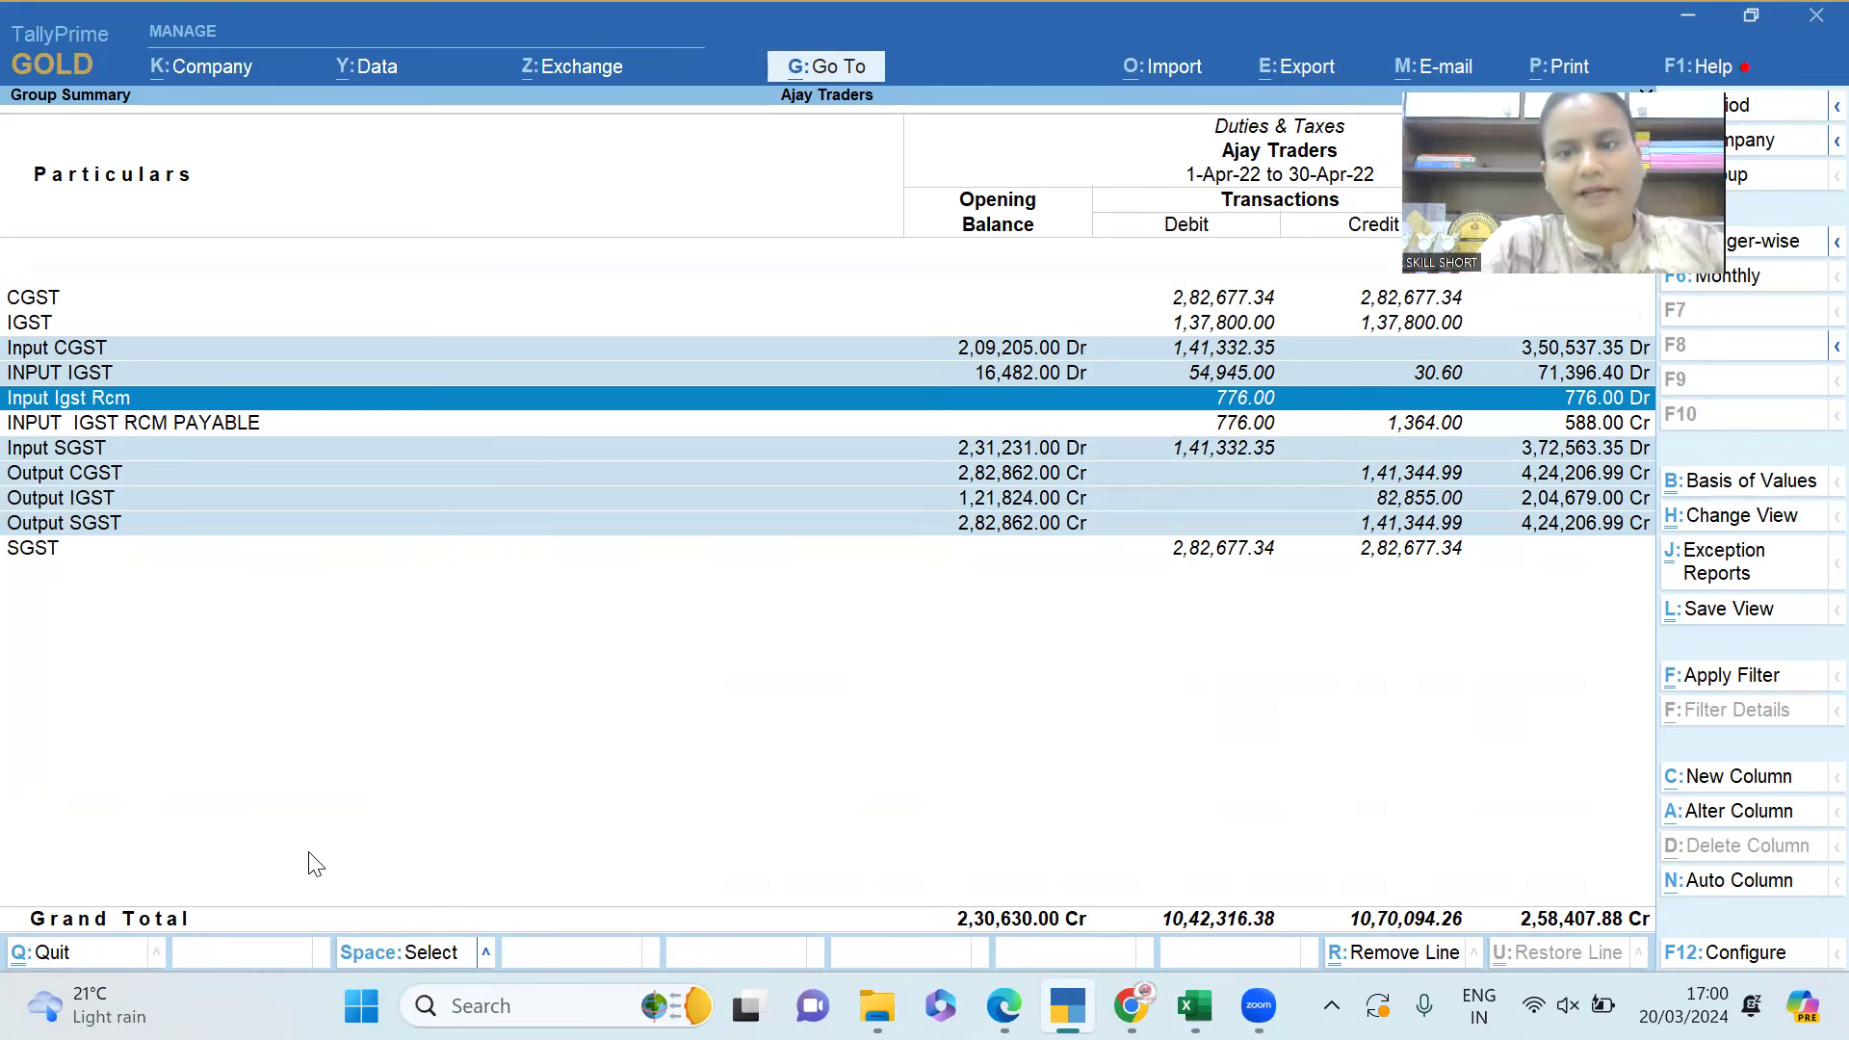
key("Escape")
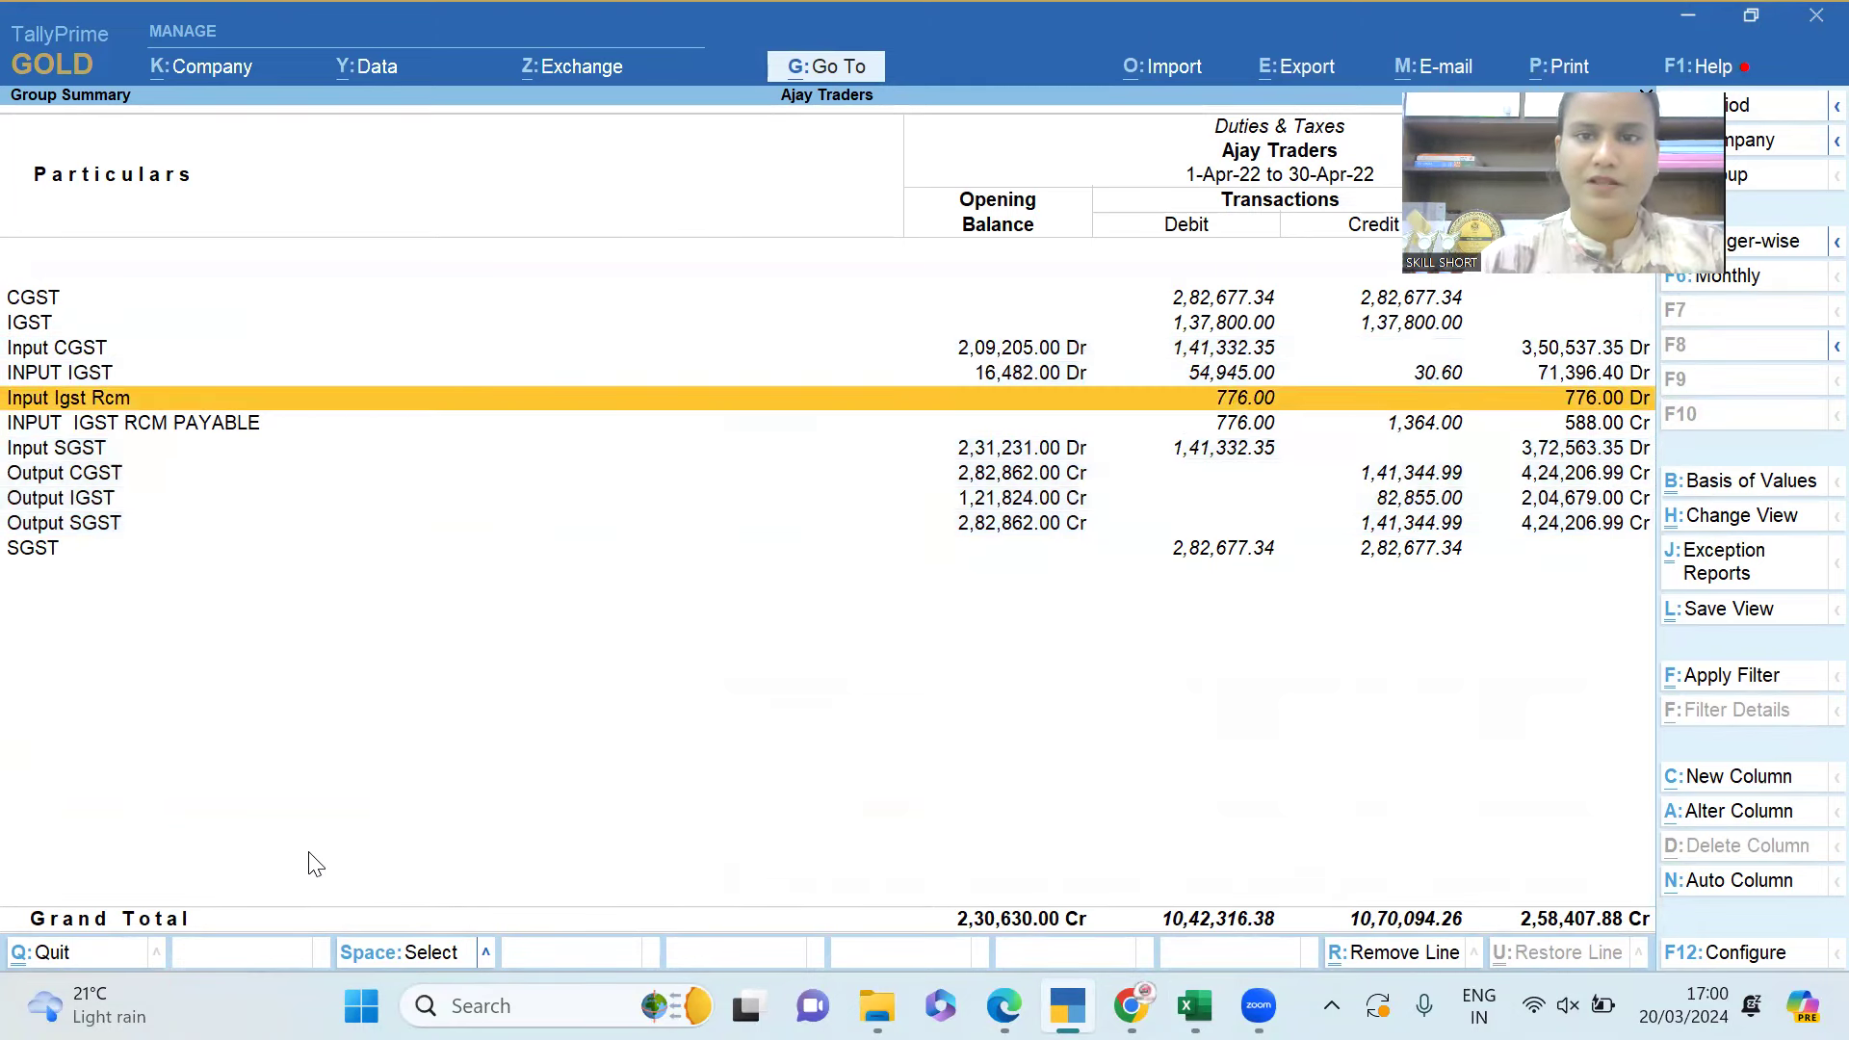
key("Escape")
key("Escape")
key("Up")
key("Up")
key("Up")
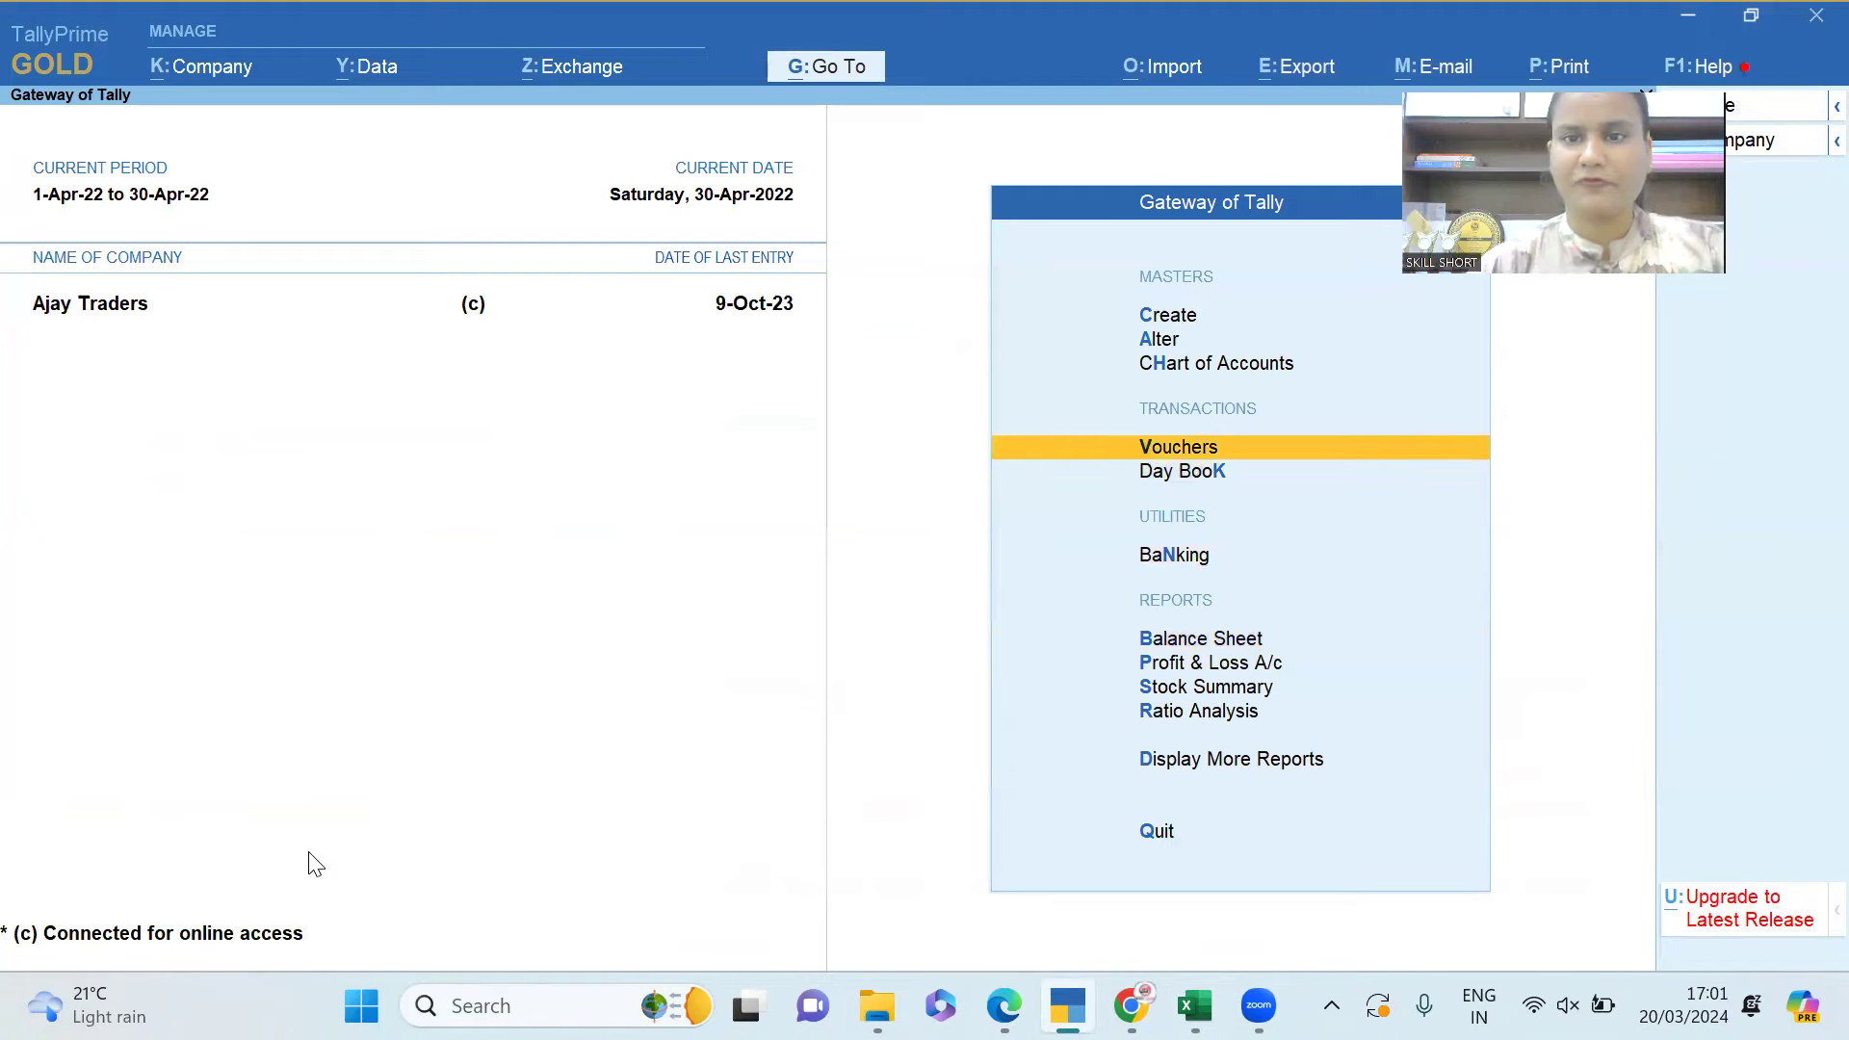
key("Return")
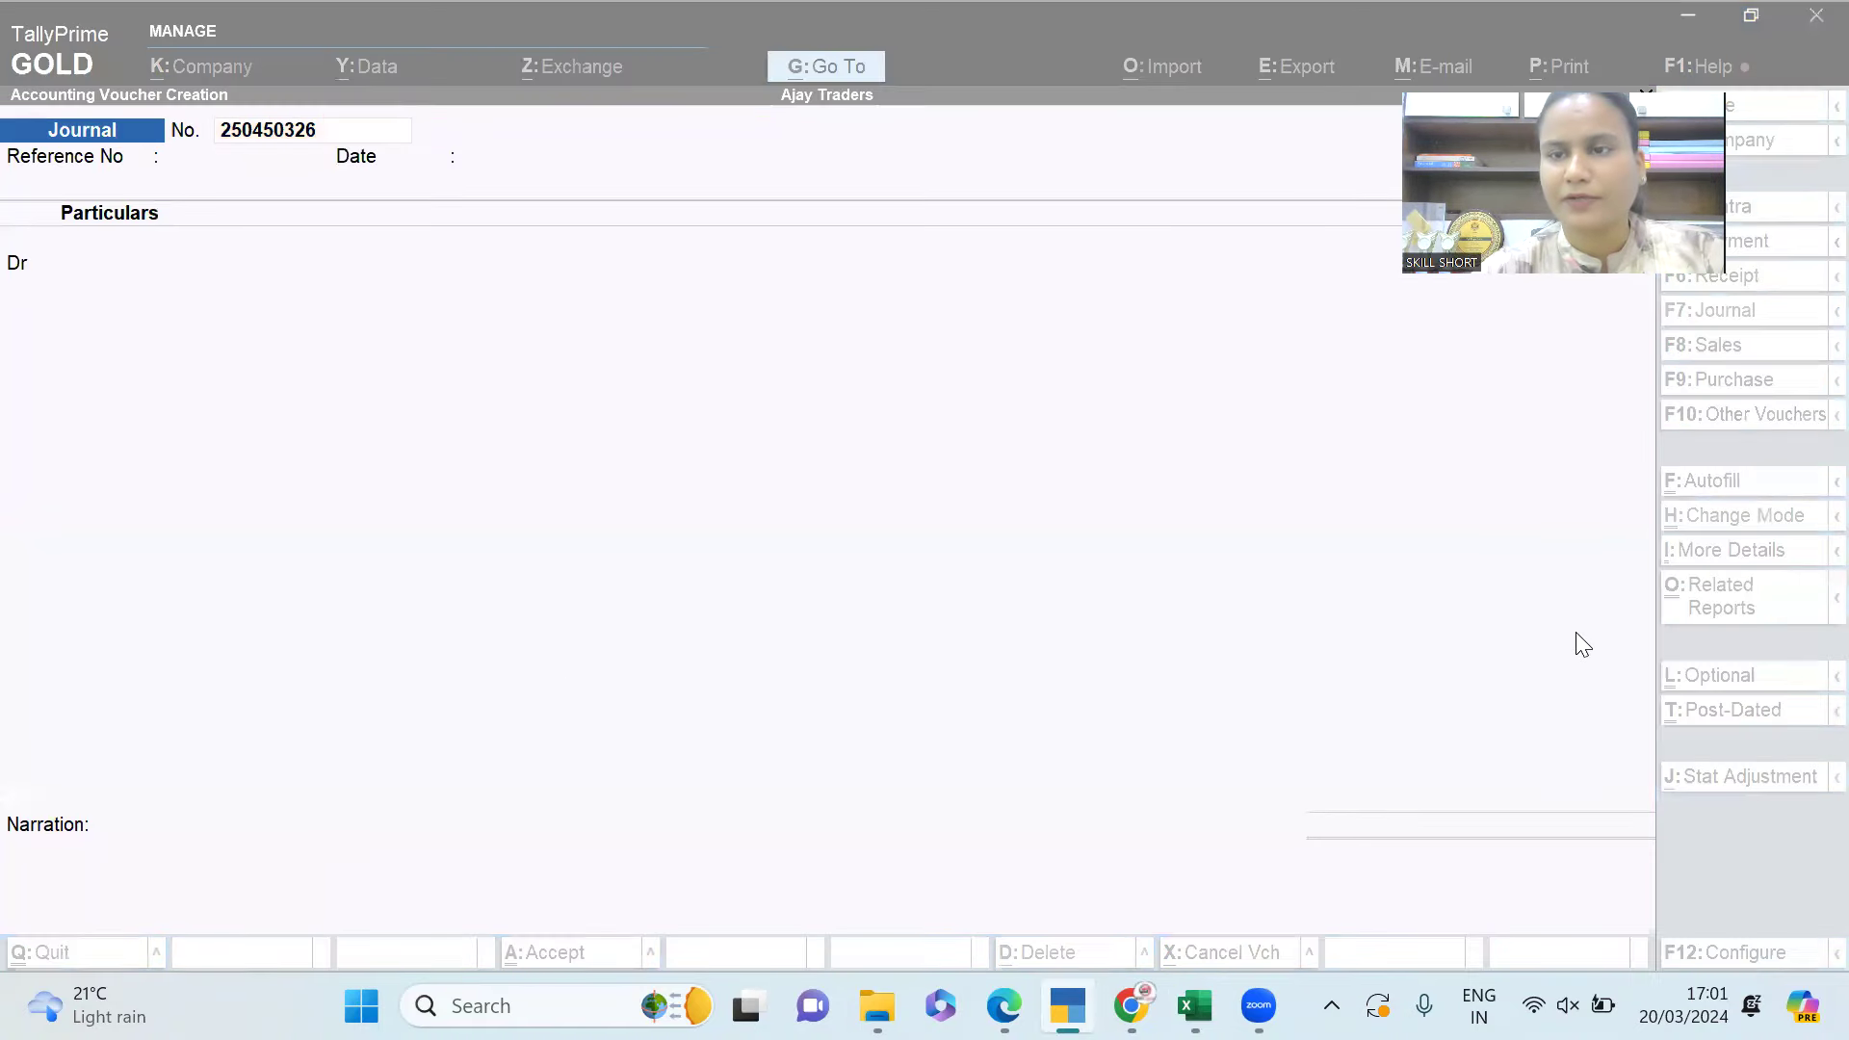
left_click(836, 273)
type("Output")
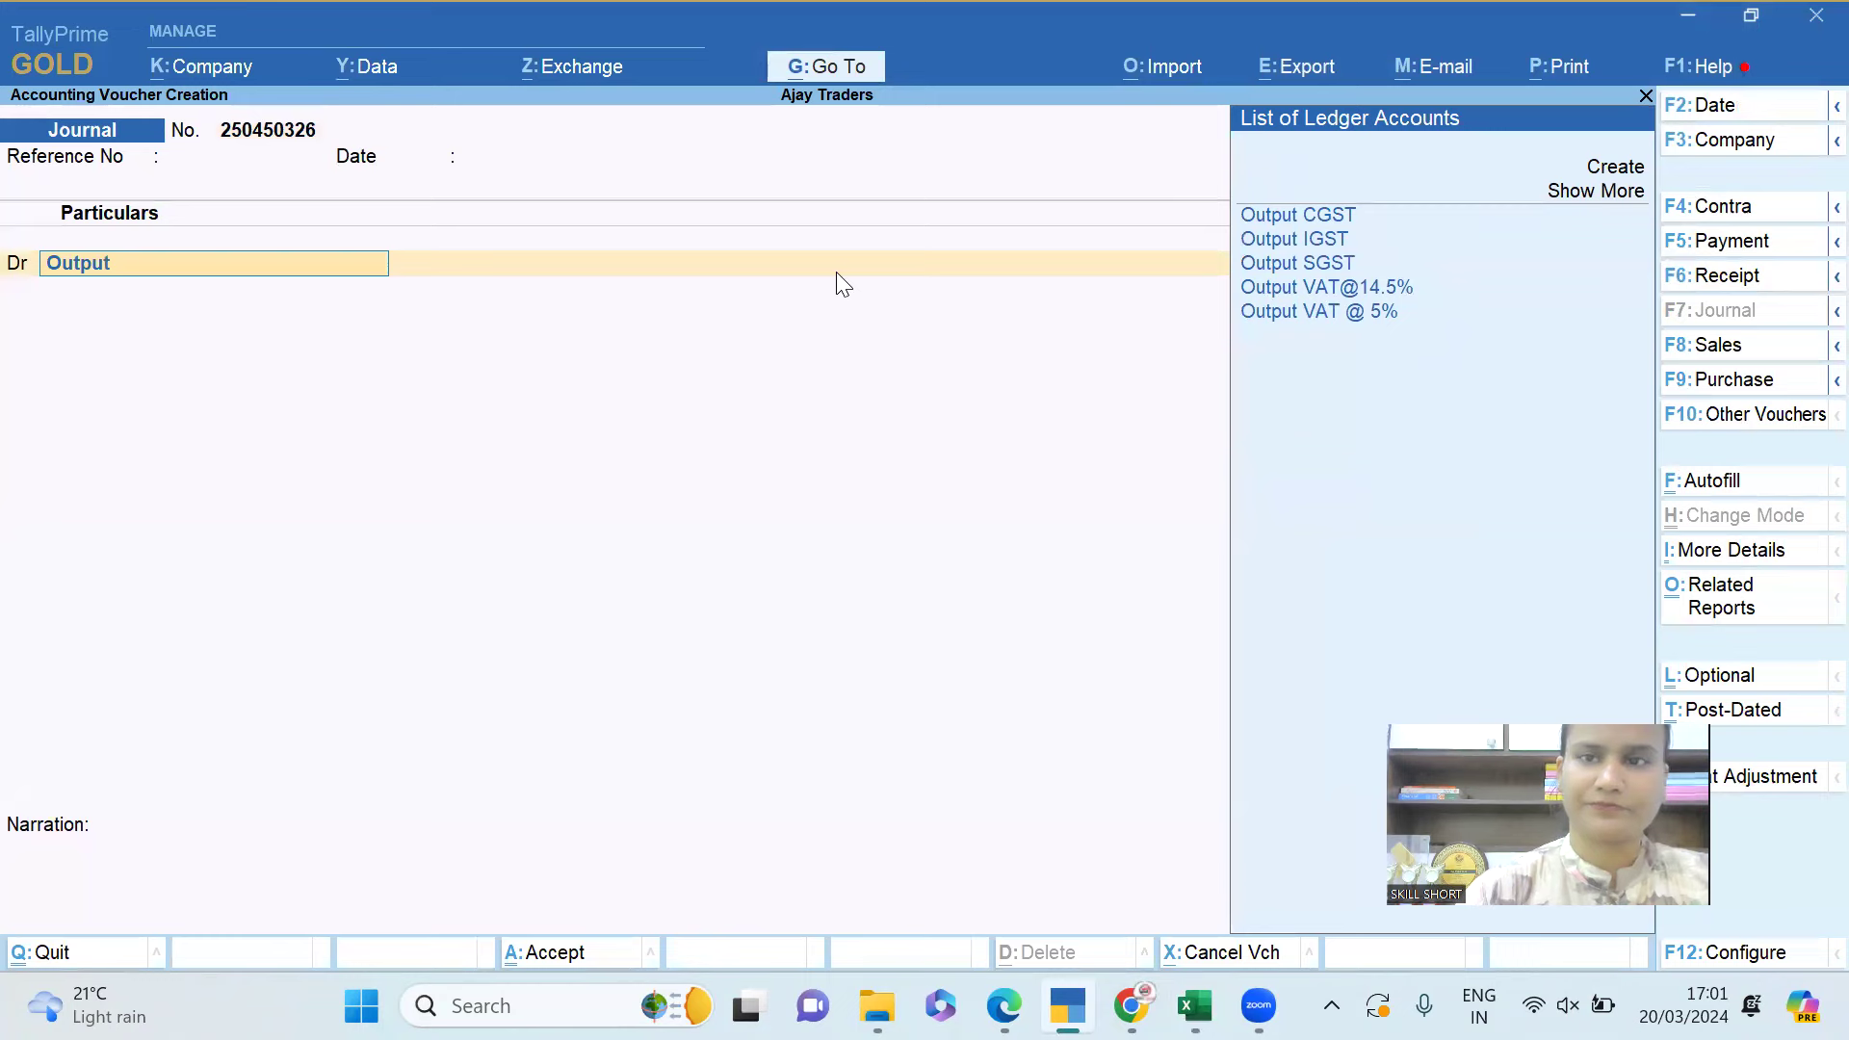
key("Down")
key("Down")
key("Return")
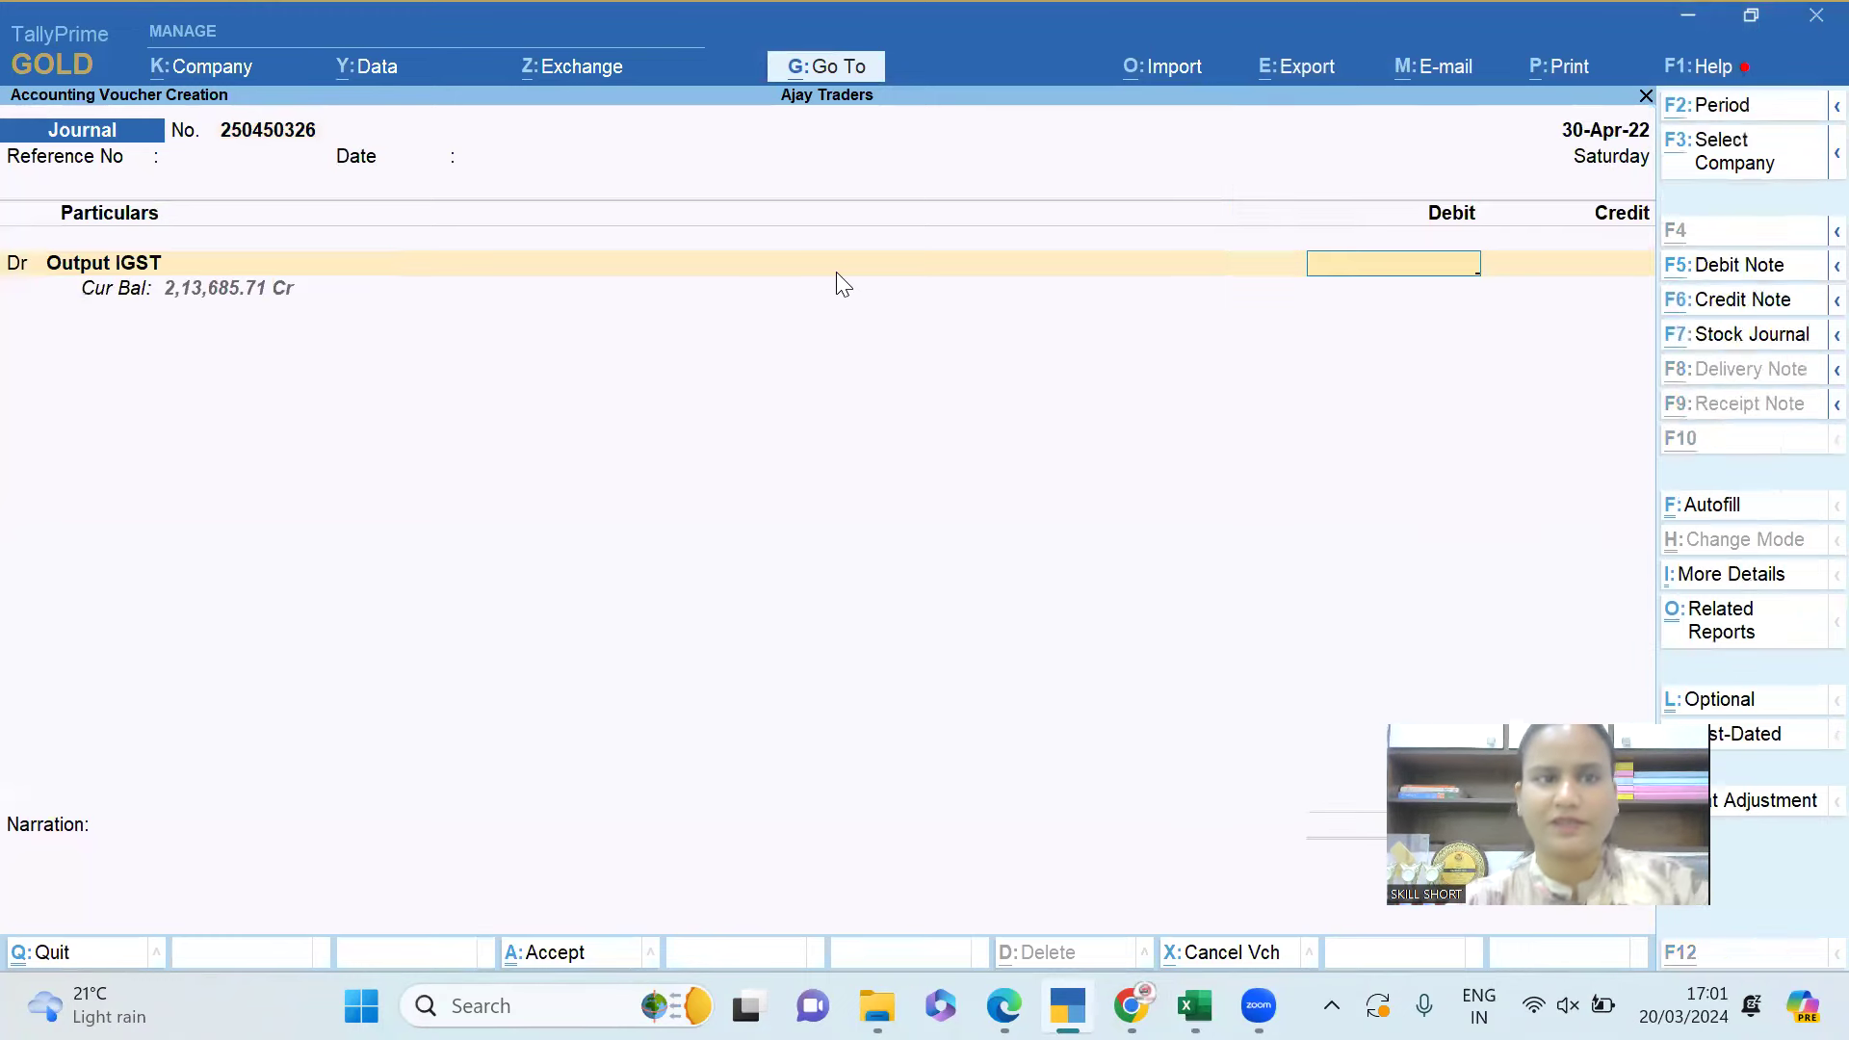
Consult the GST payment table on Sheet3 of the Excel workbook and return to the TallyPrime journal voucher.
key("alt+Tab")
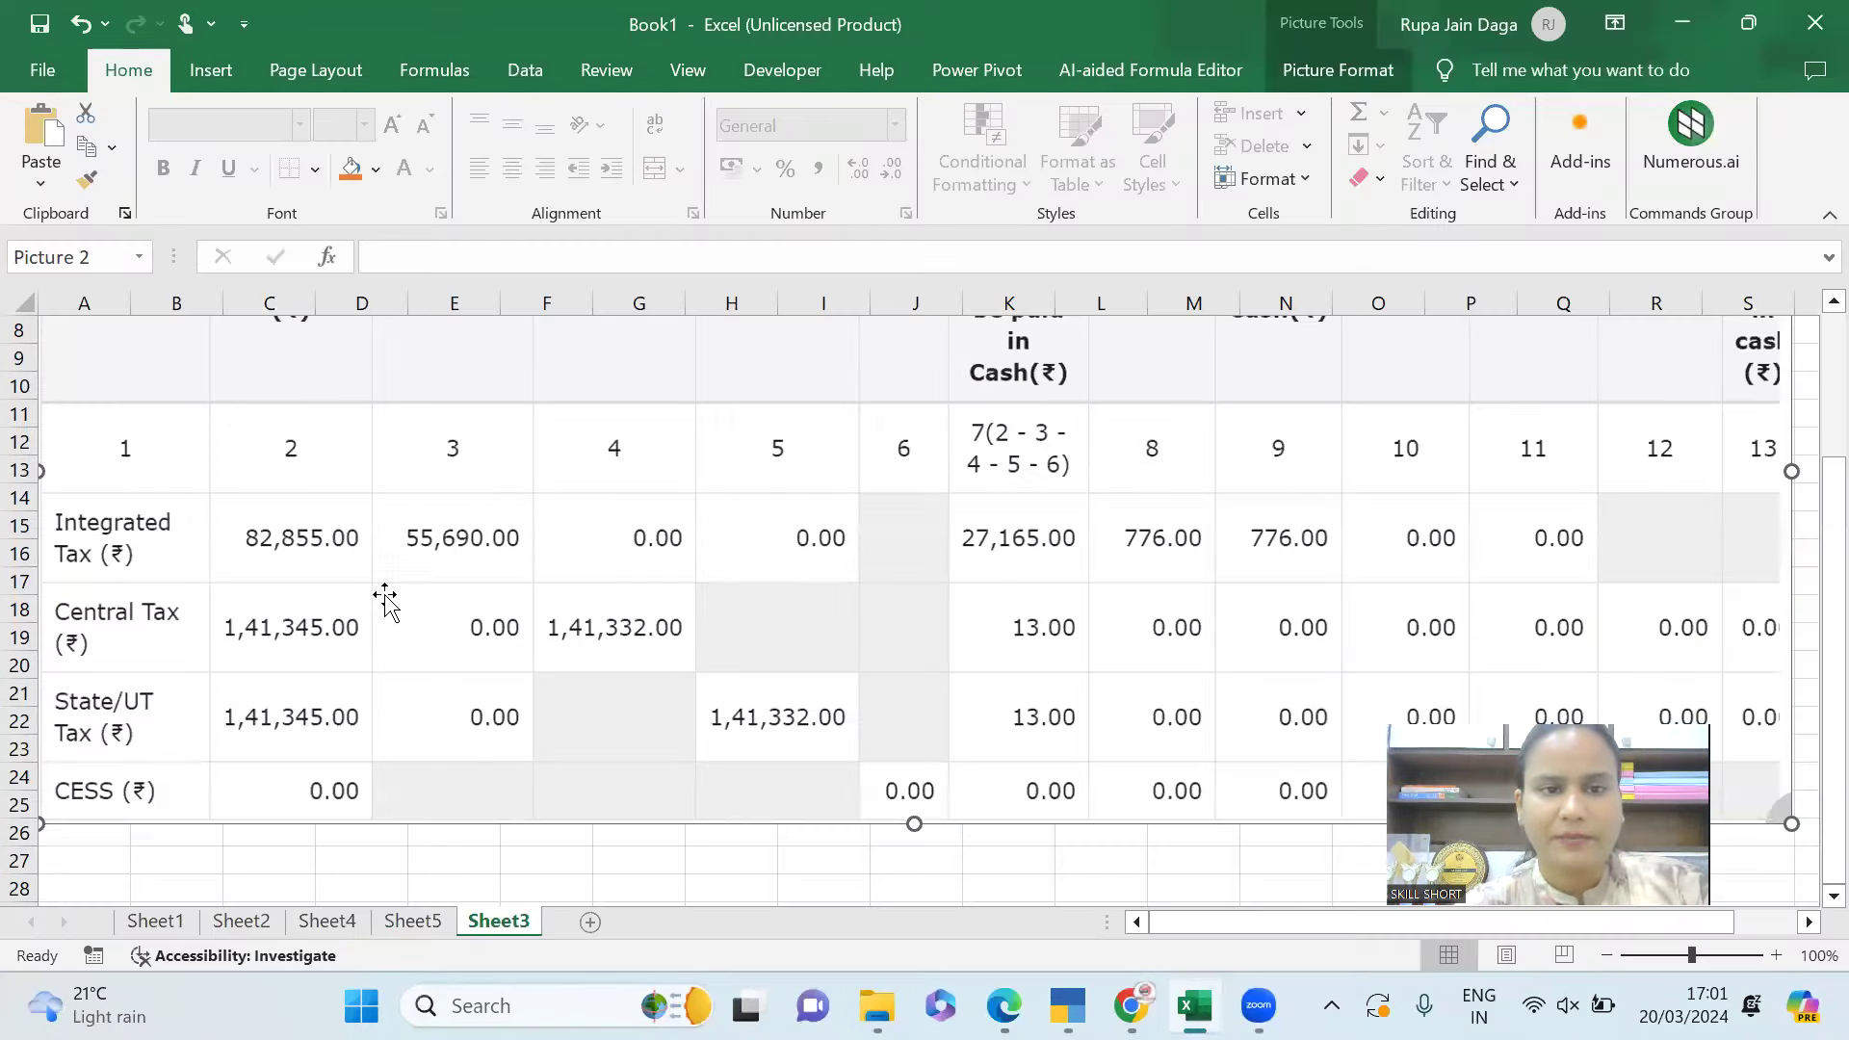
key("alt+Tab")
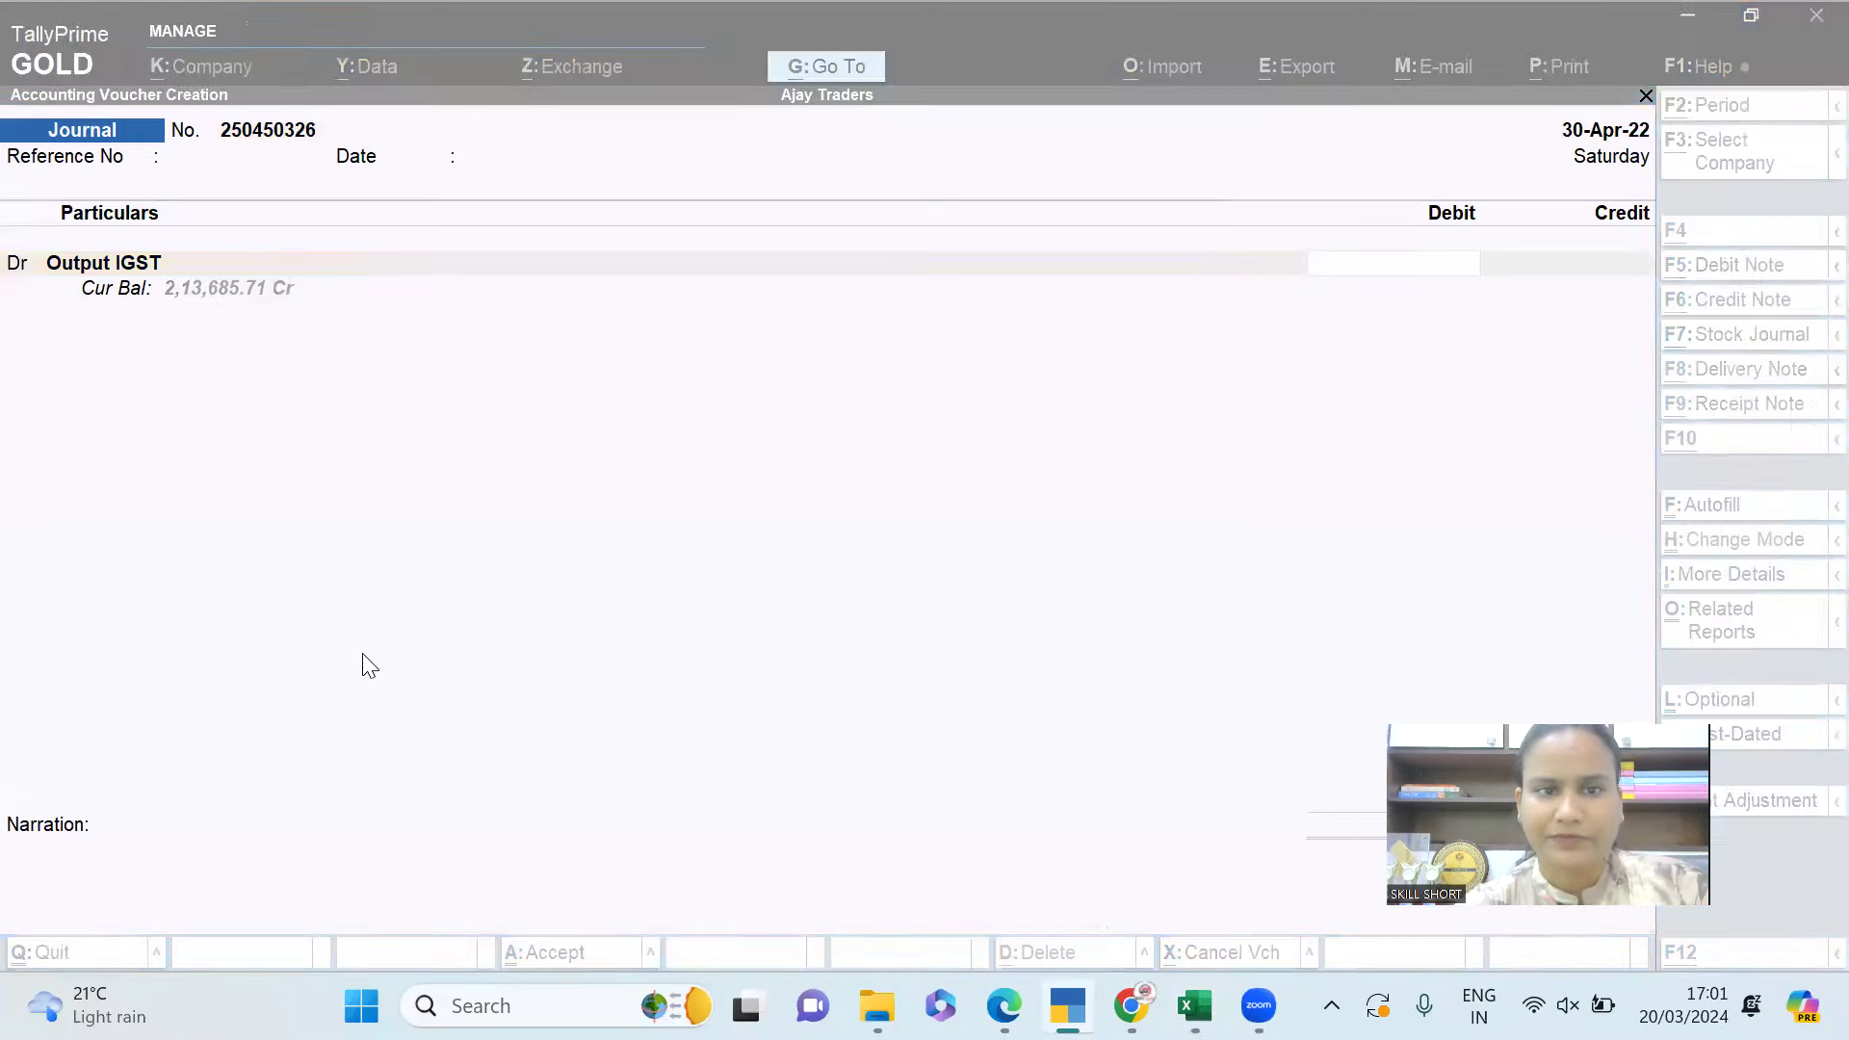
key("alt+Tab")
left_click(409, 923)
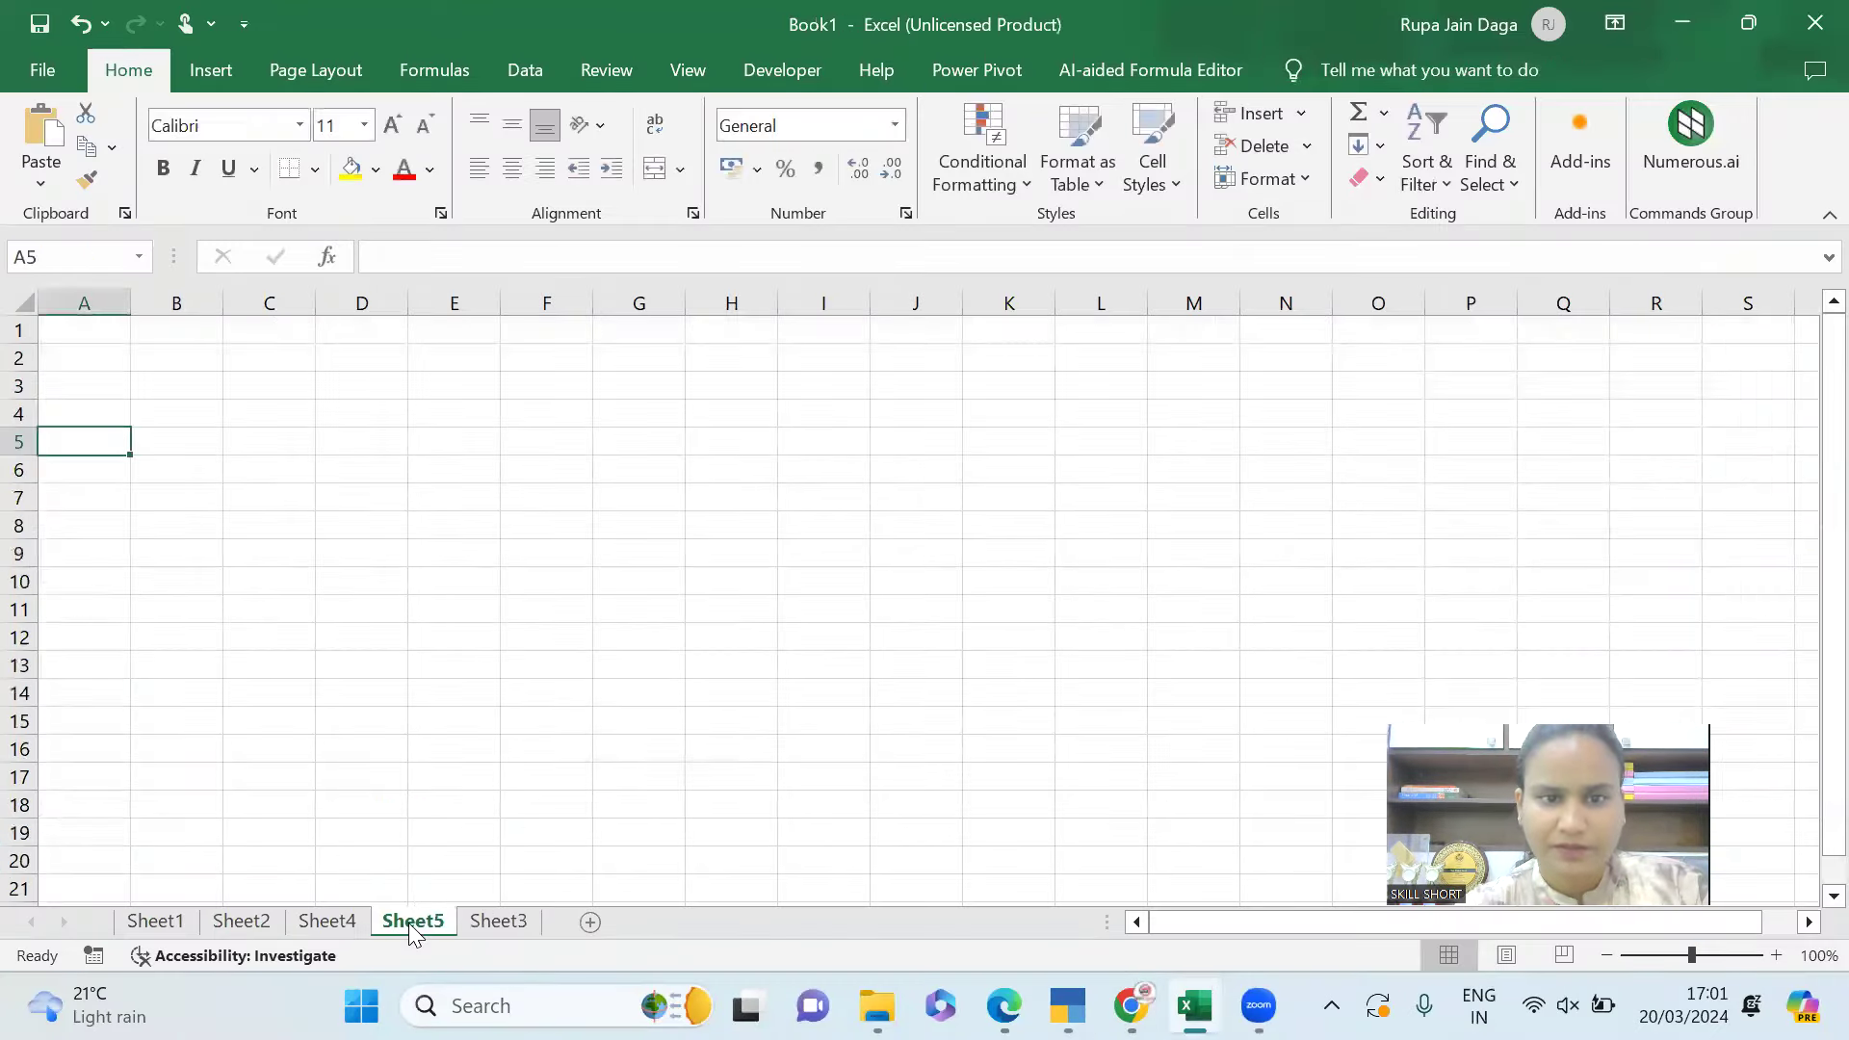
left_click(482, 924)
key("alt+Tab")
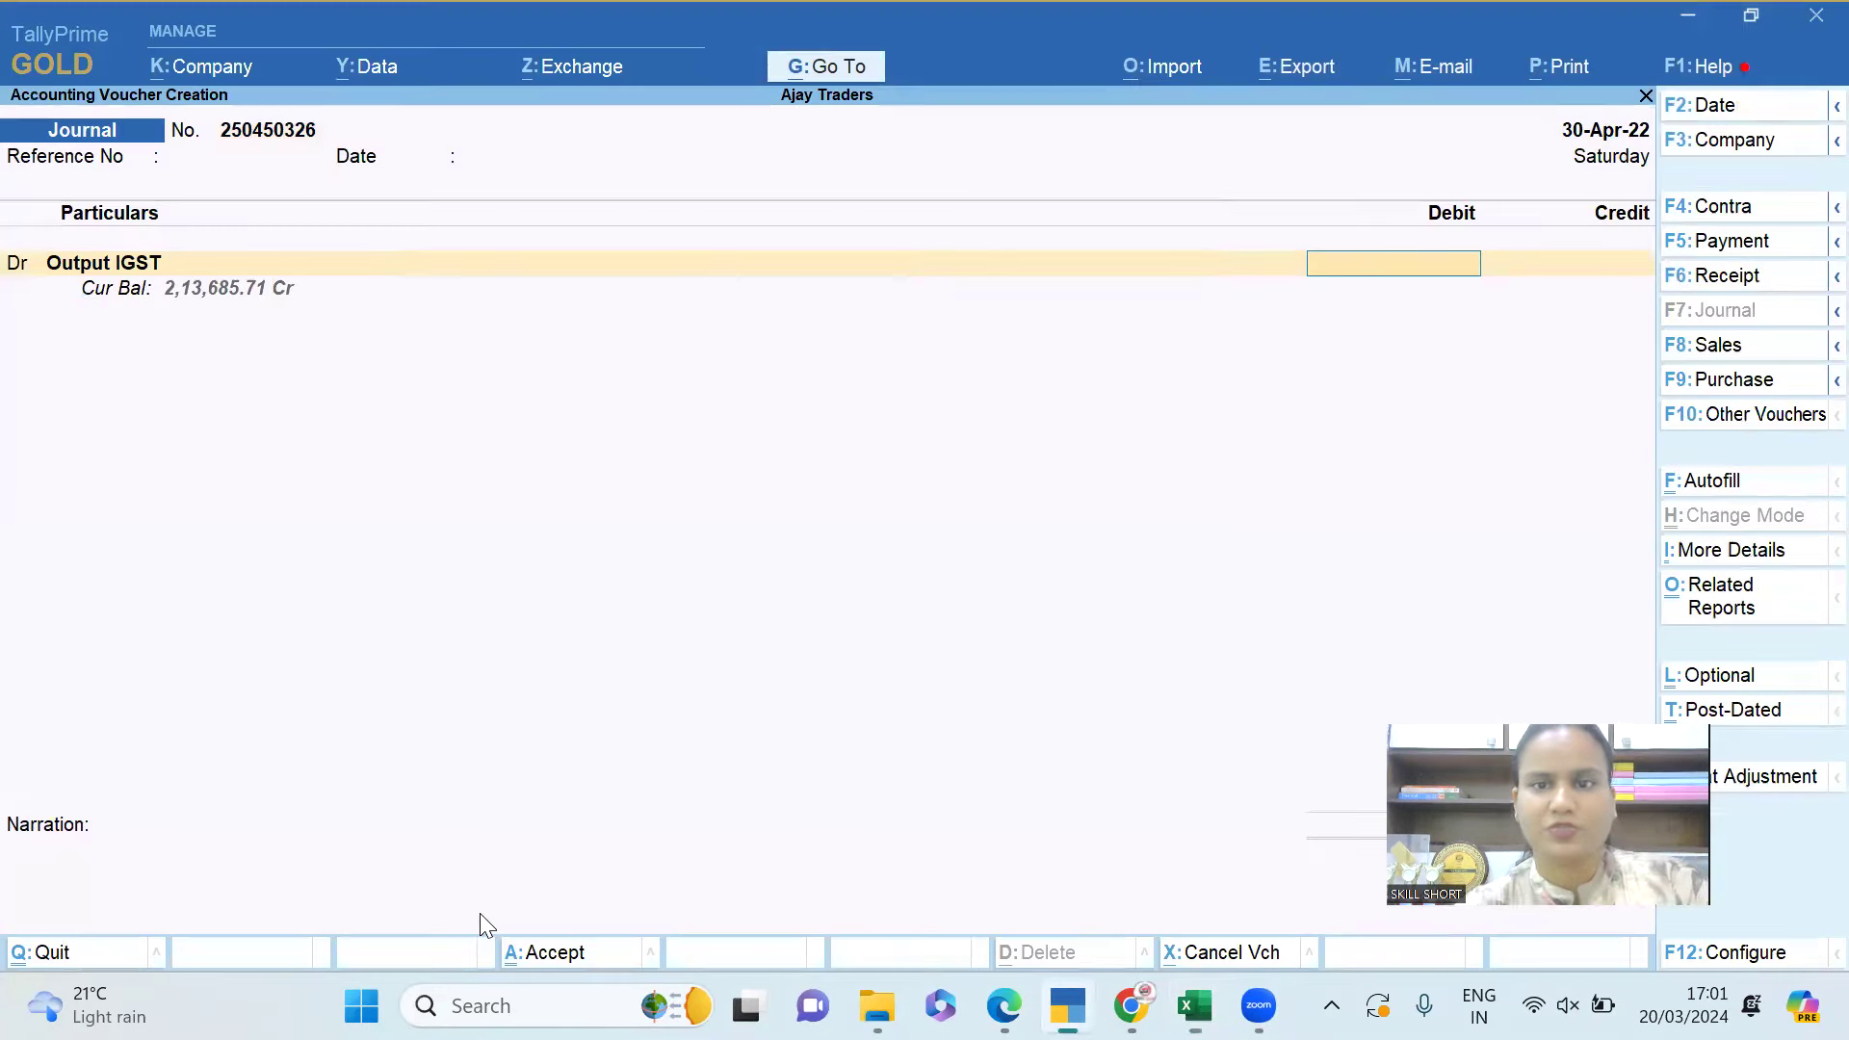
Abandon the journal voucher and open the Duties & Taxes group summary under Current Liabilities in the Balance Sheet.
key("Escape")
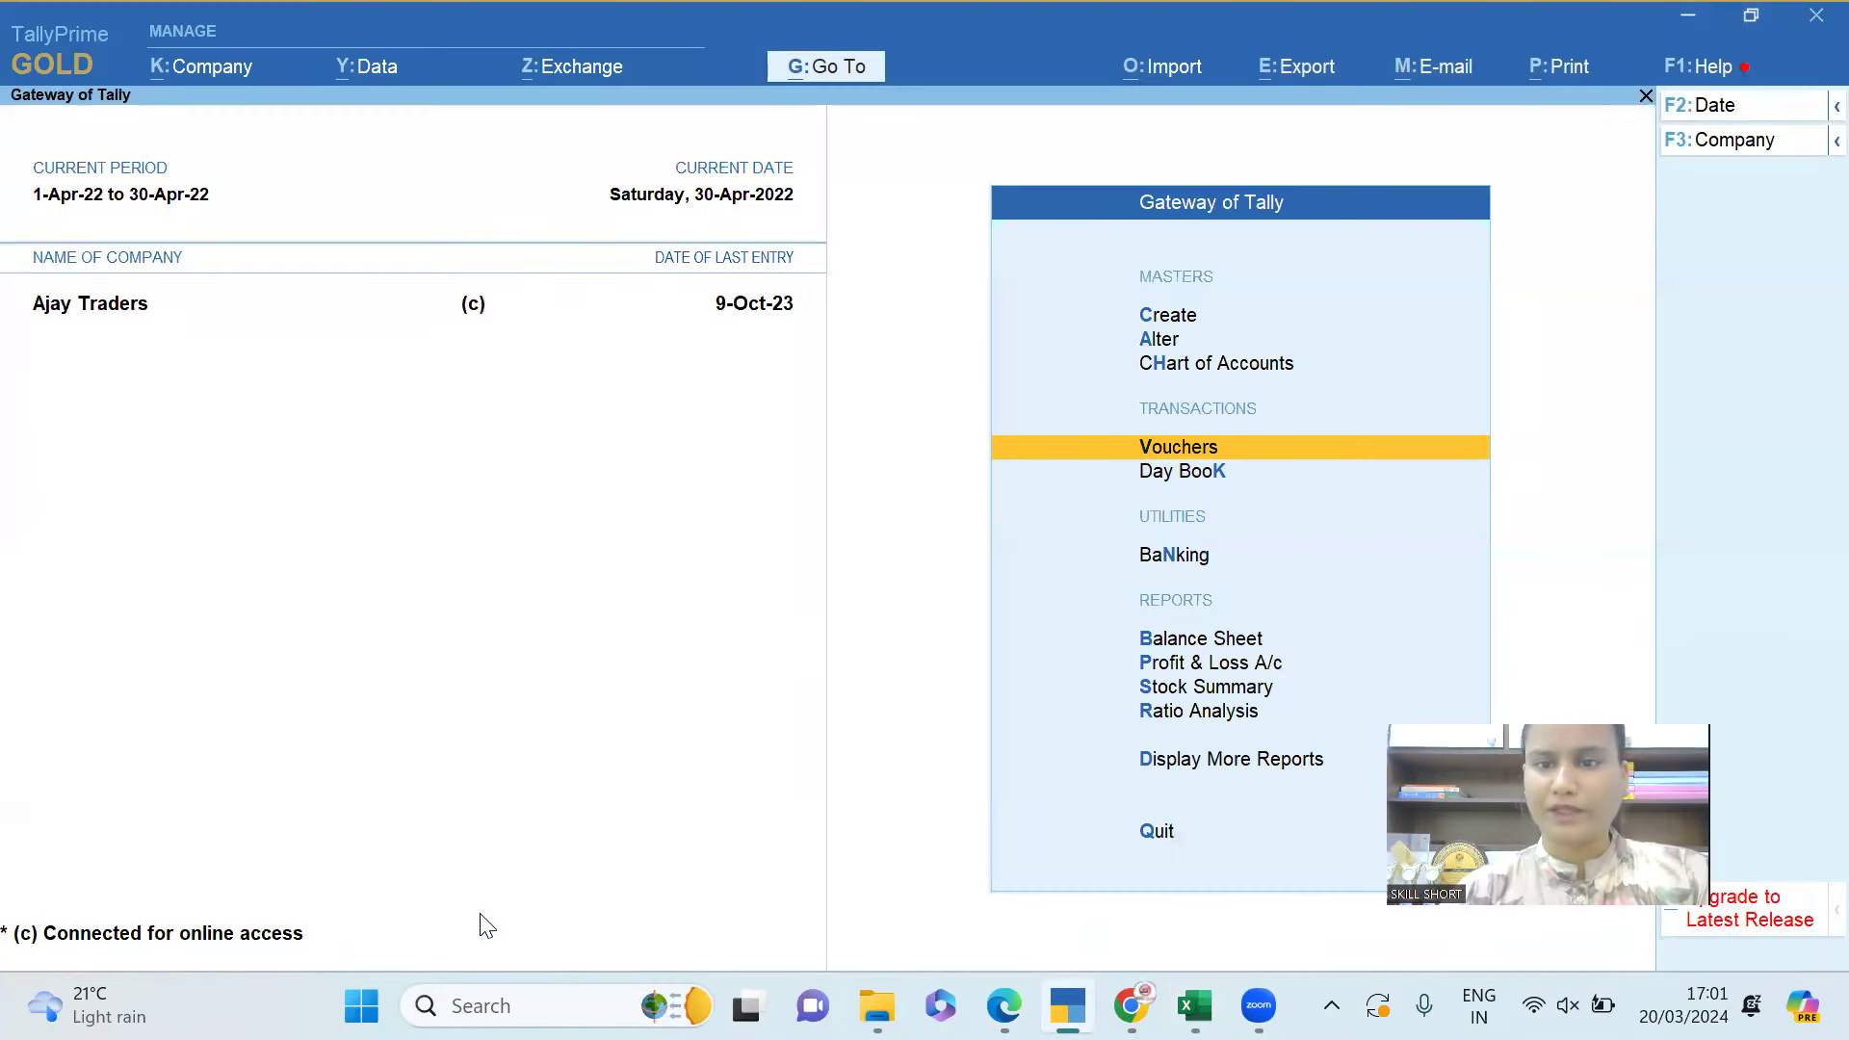
key("Down")
key("Down")
key("Down")
key("Return")
key("Down")
key("Down")
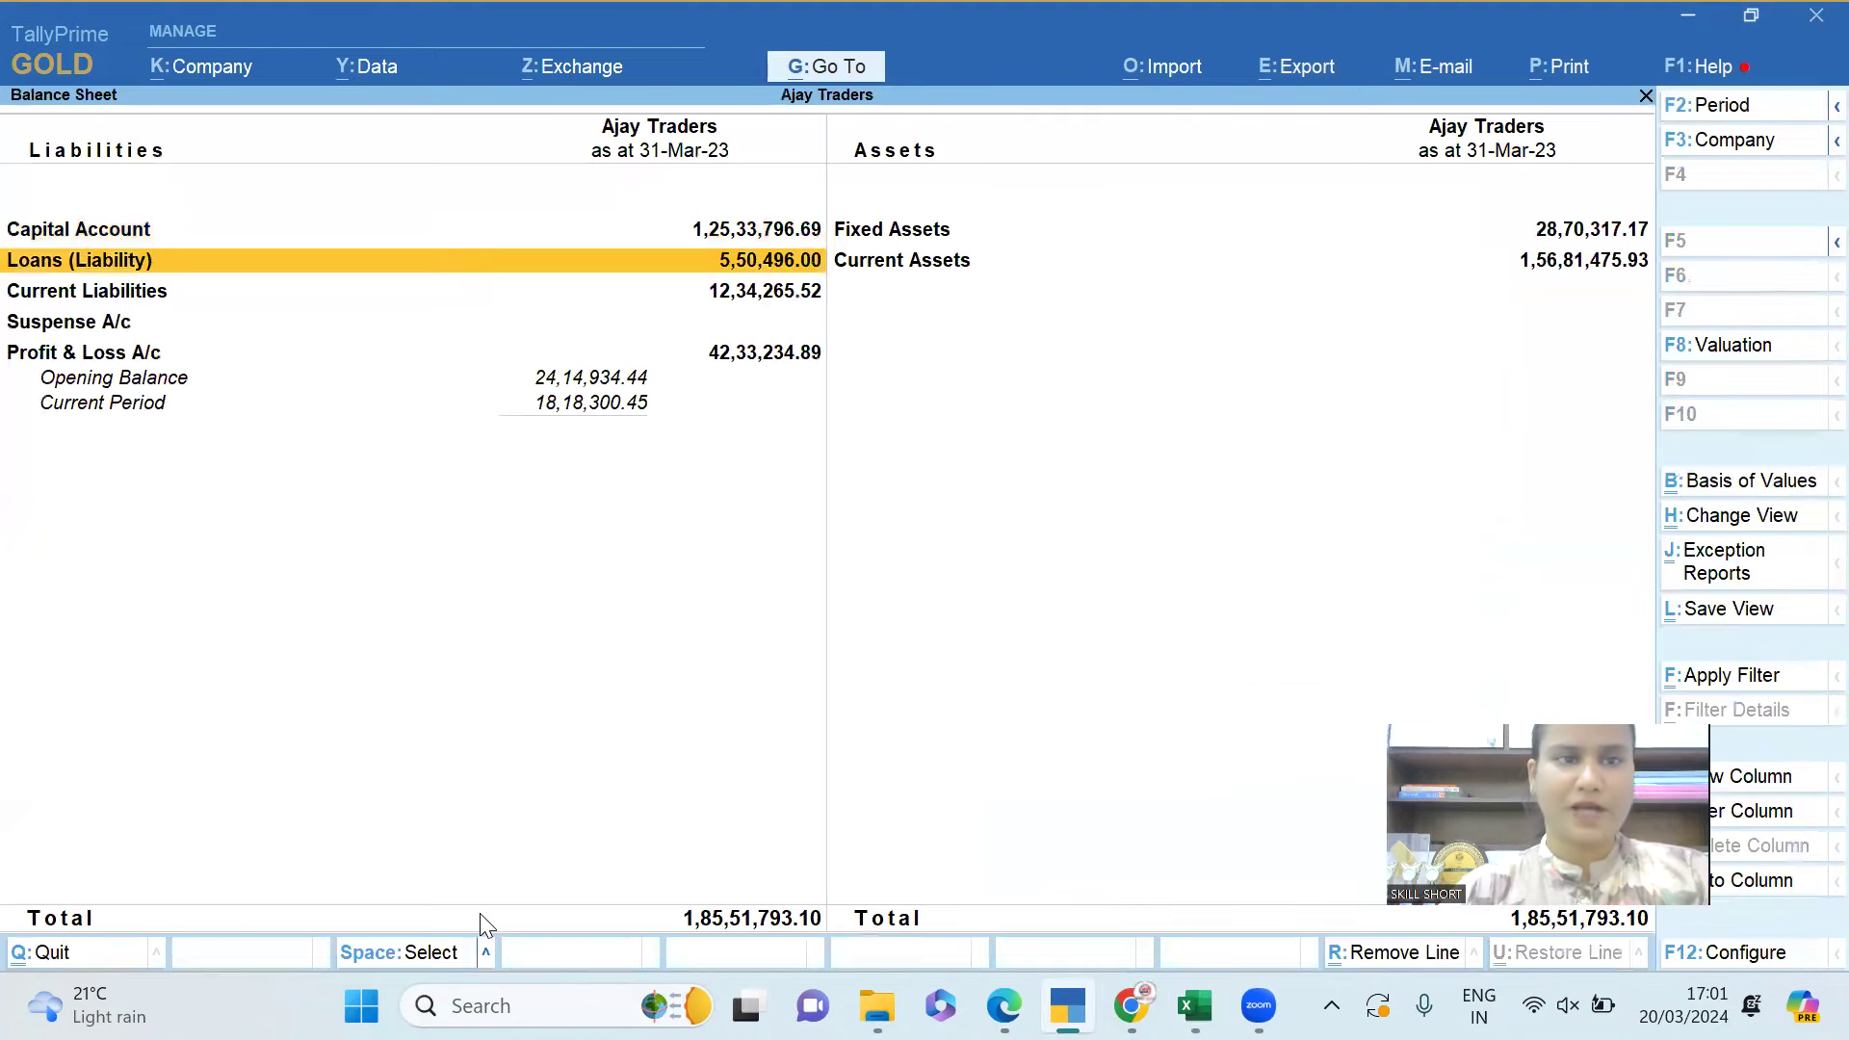
key("shift+Return")
key("Down")
key("Down")
key("Down")
key("Up")
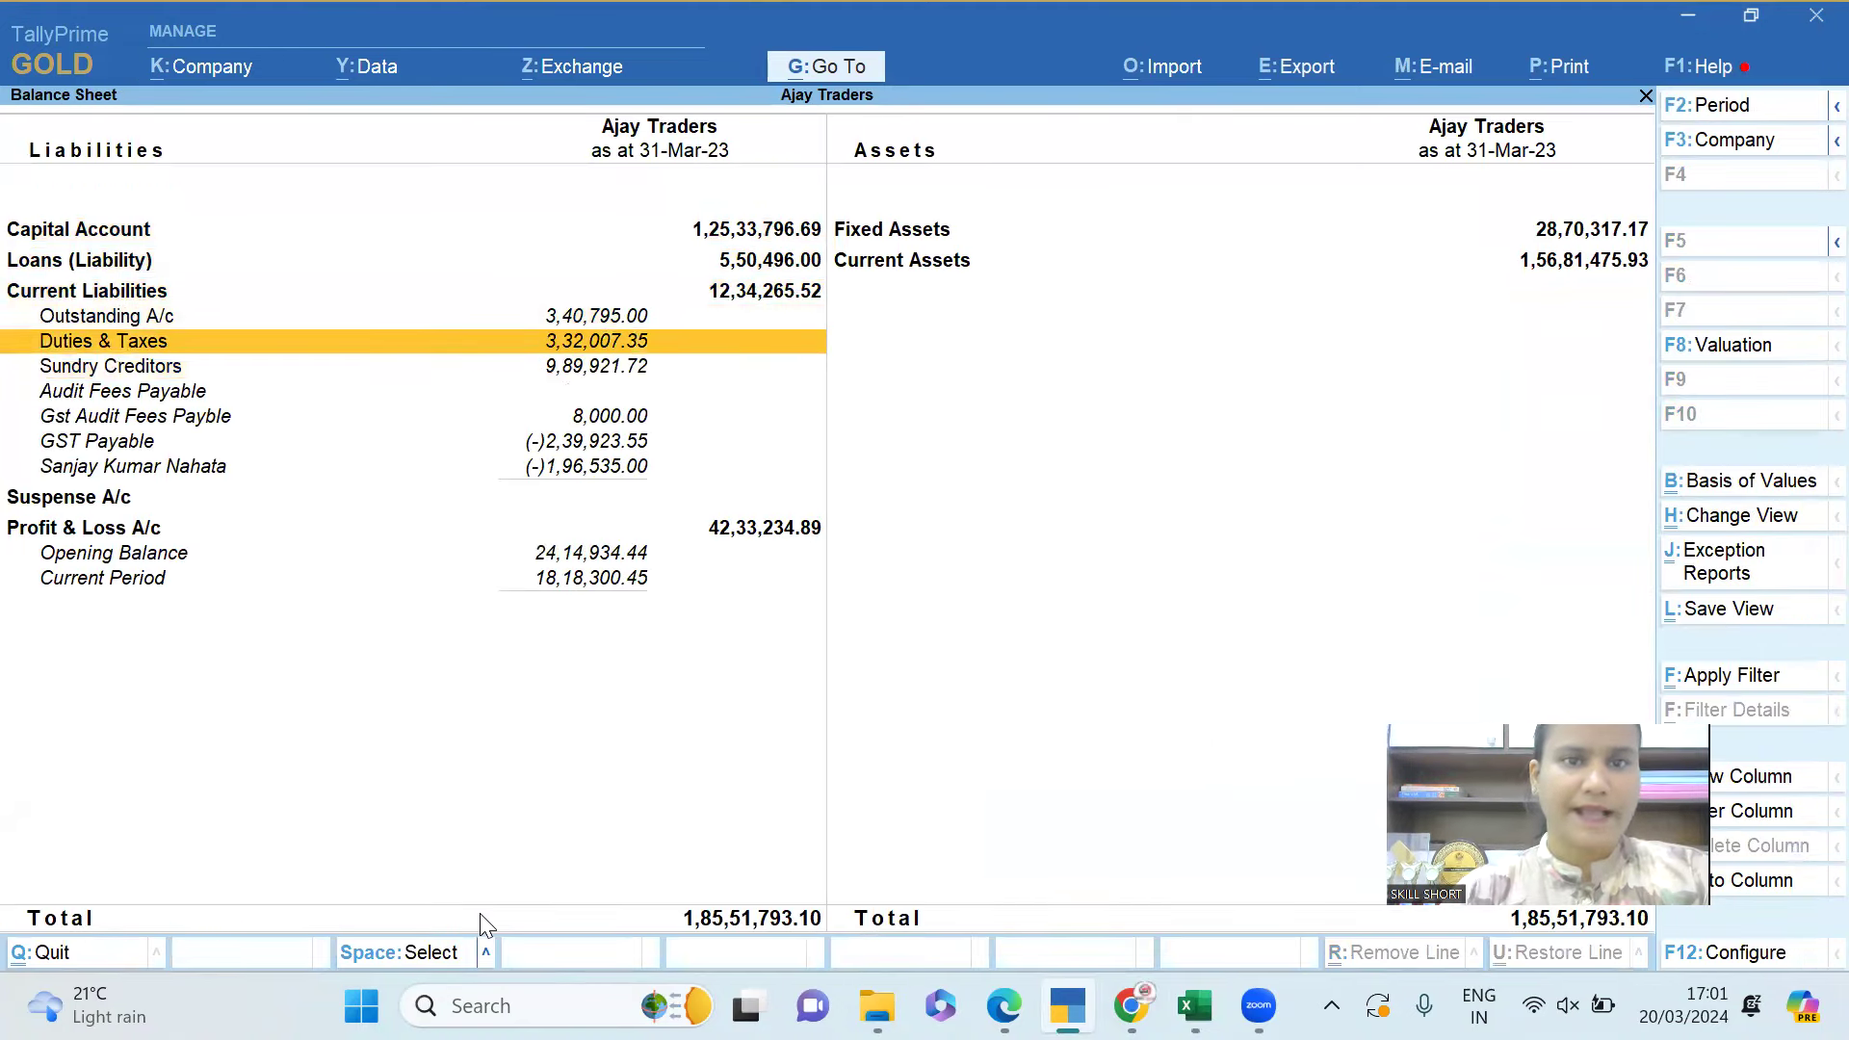
key("Return")
Configure the Duties & Taxes summary to show opening balances and transactions.
key("Down")
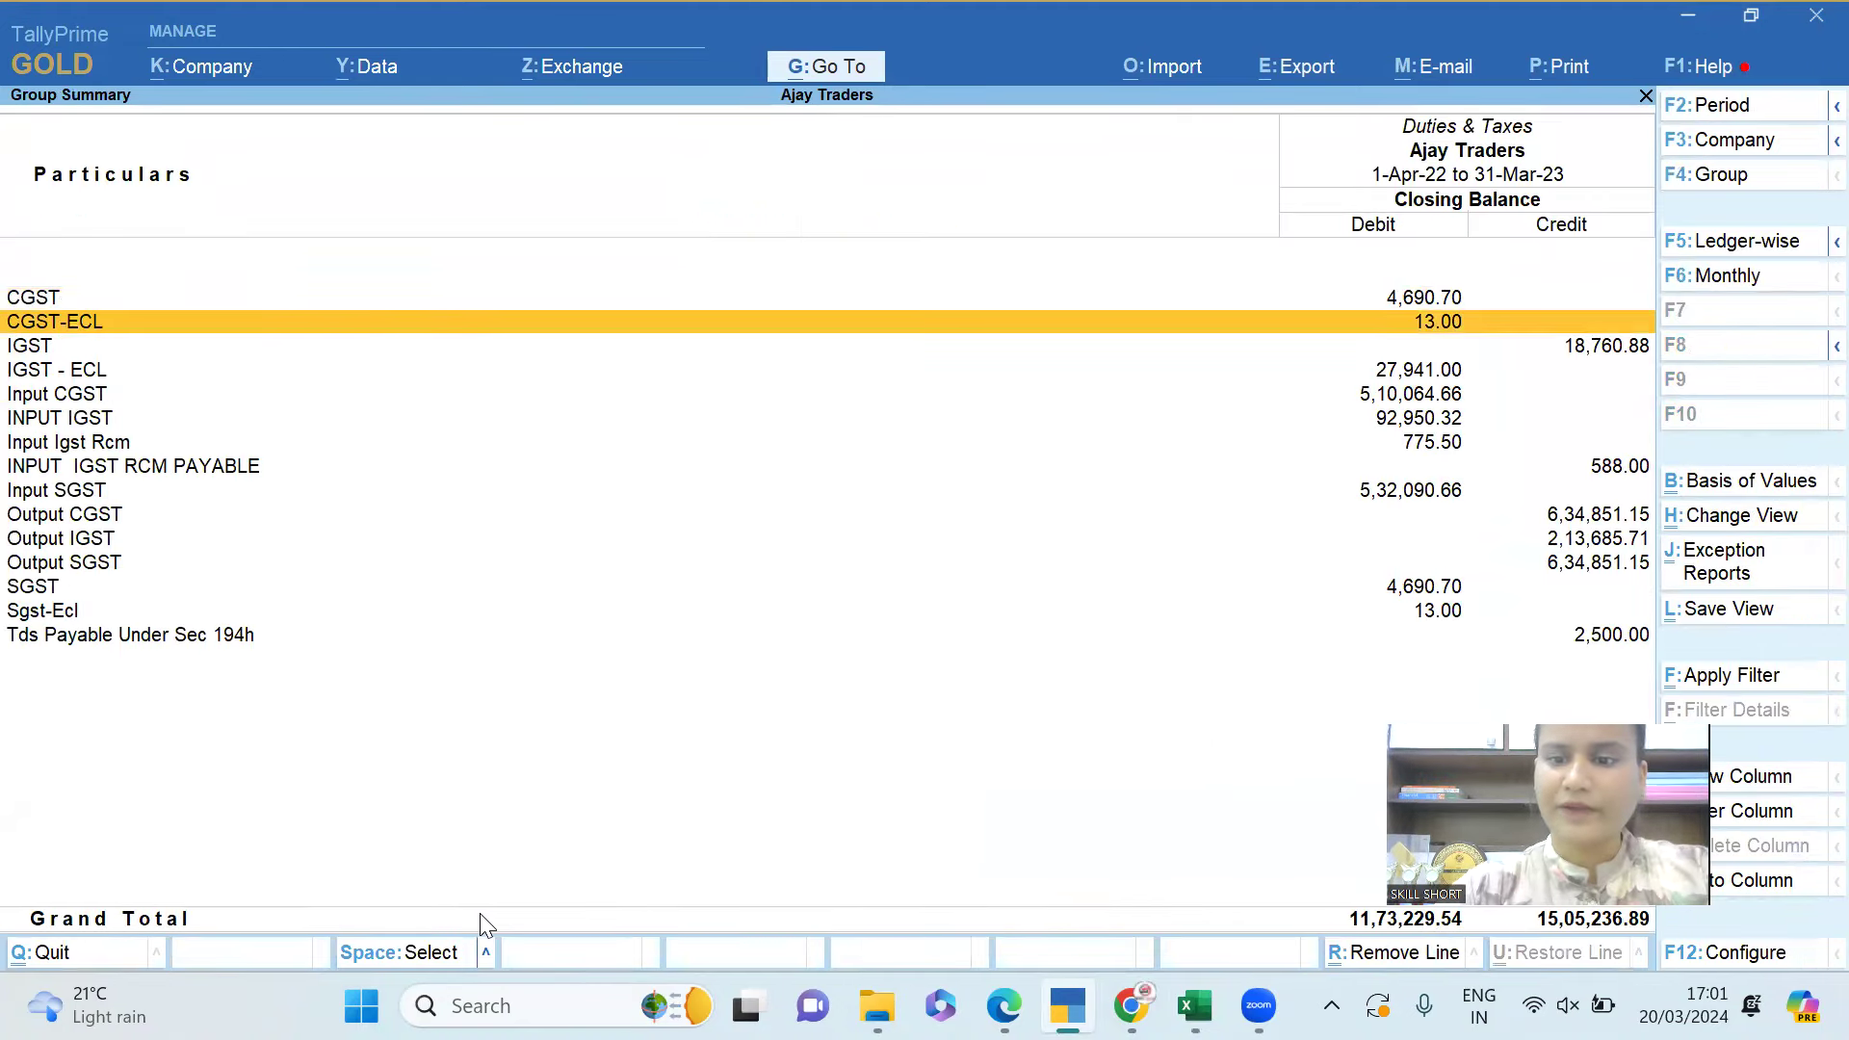
key("F12")
type("y")
key("Return")
type("y")
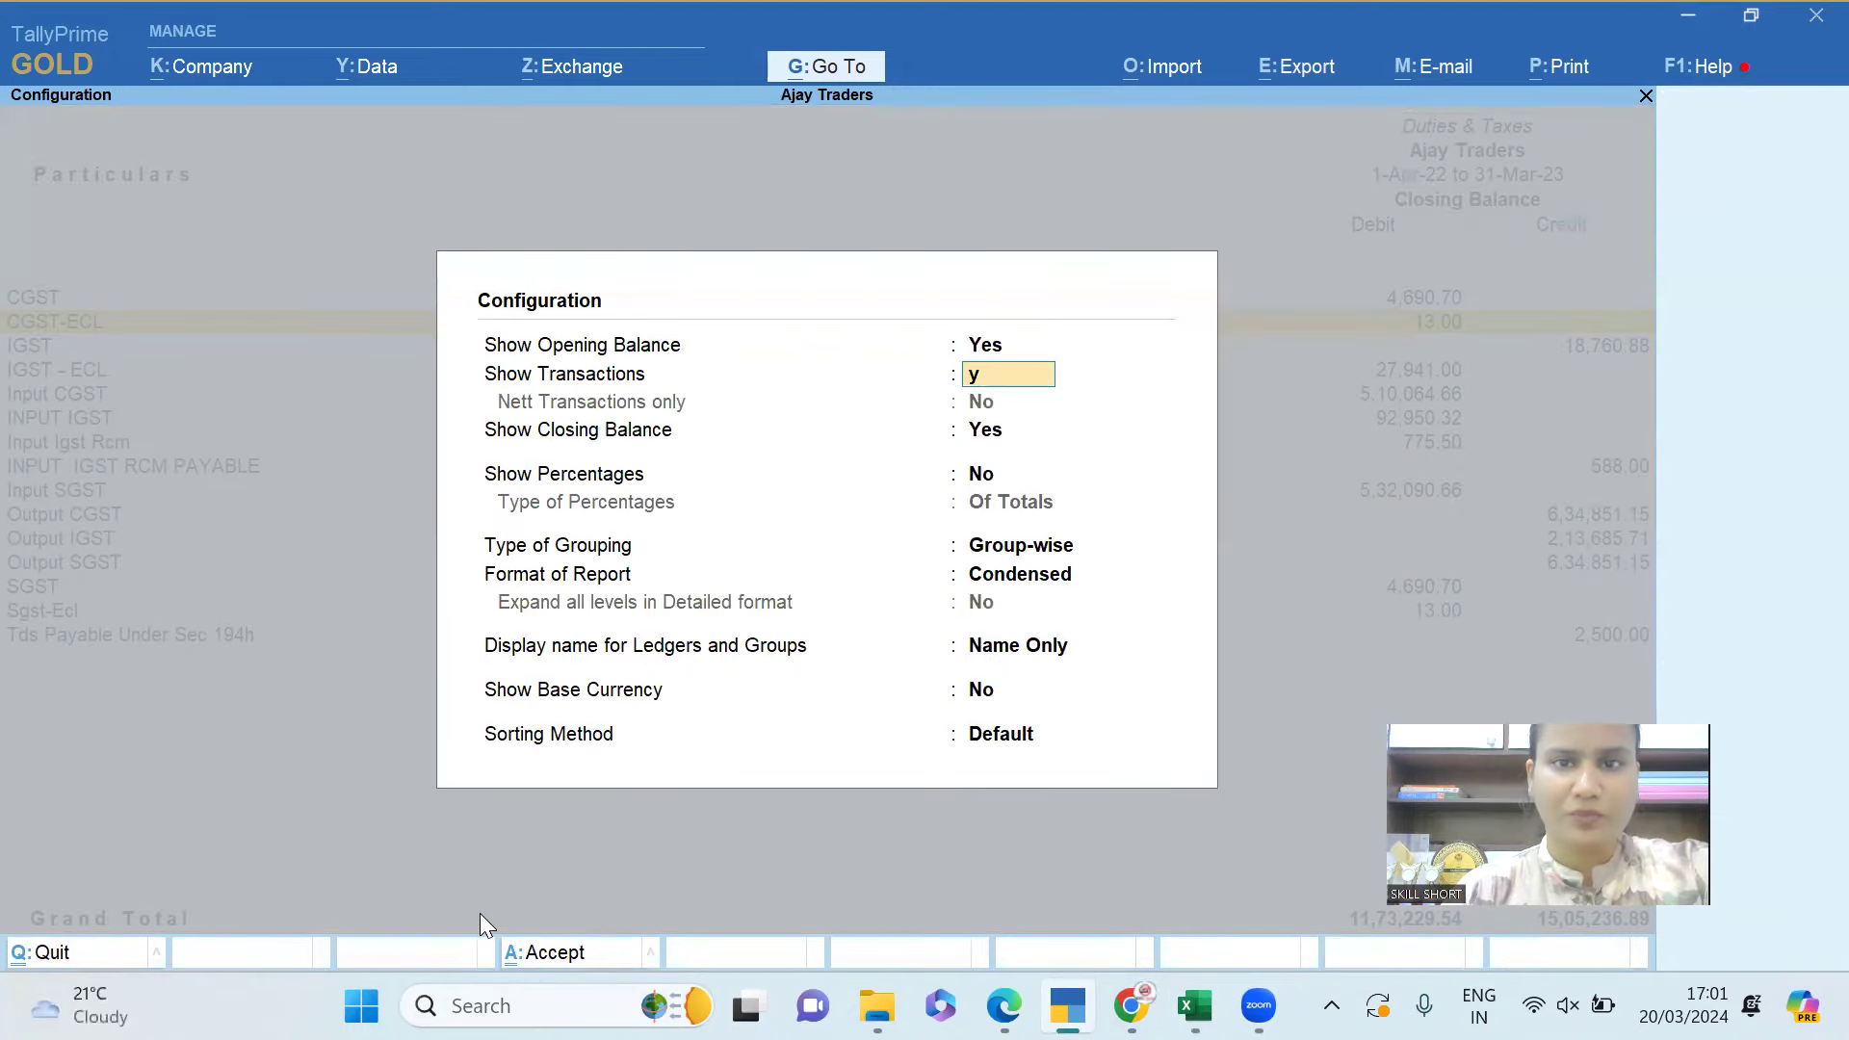
key("Return")
key("ctrl+a")
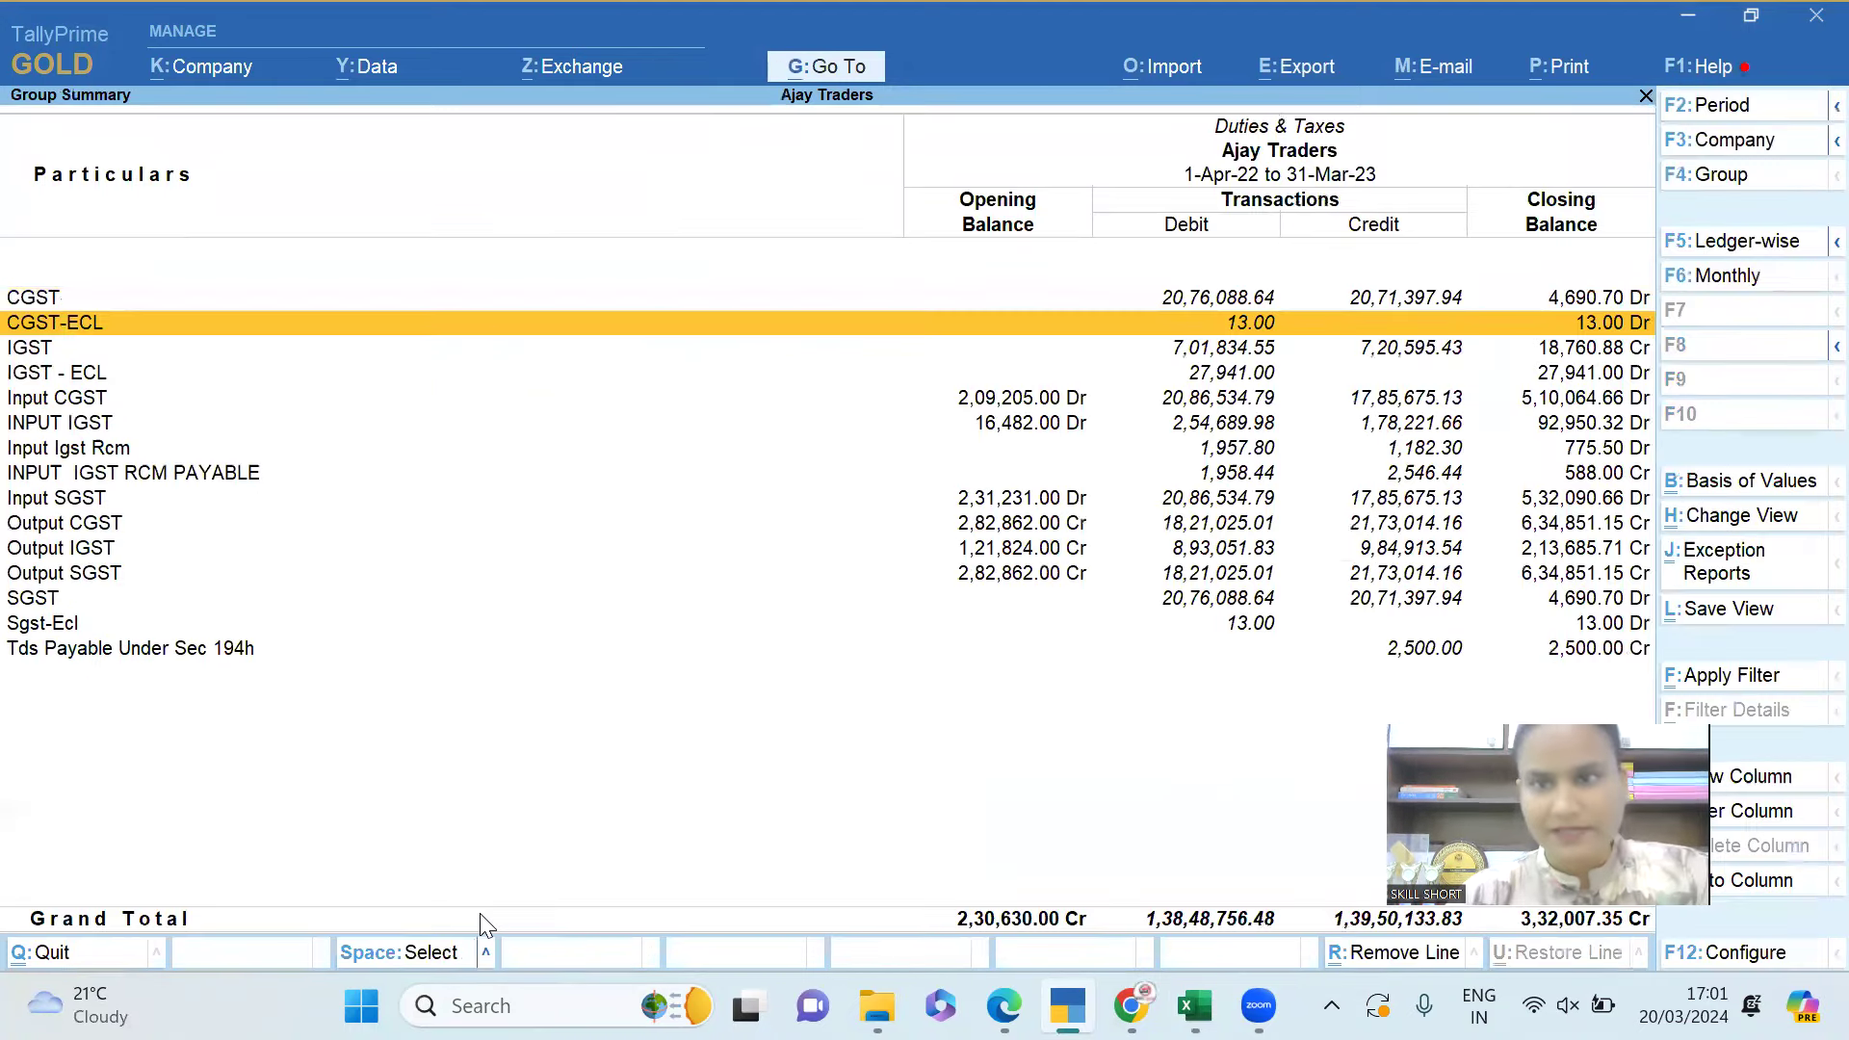
Set the group summary period to 1-4-2022 through 30-04-2022.
key("alt+F2")
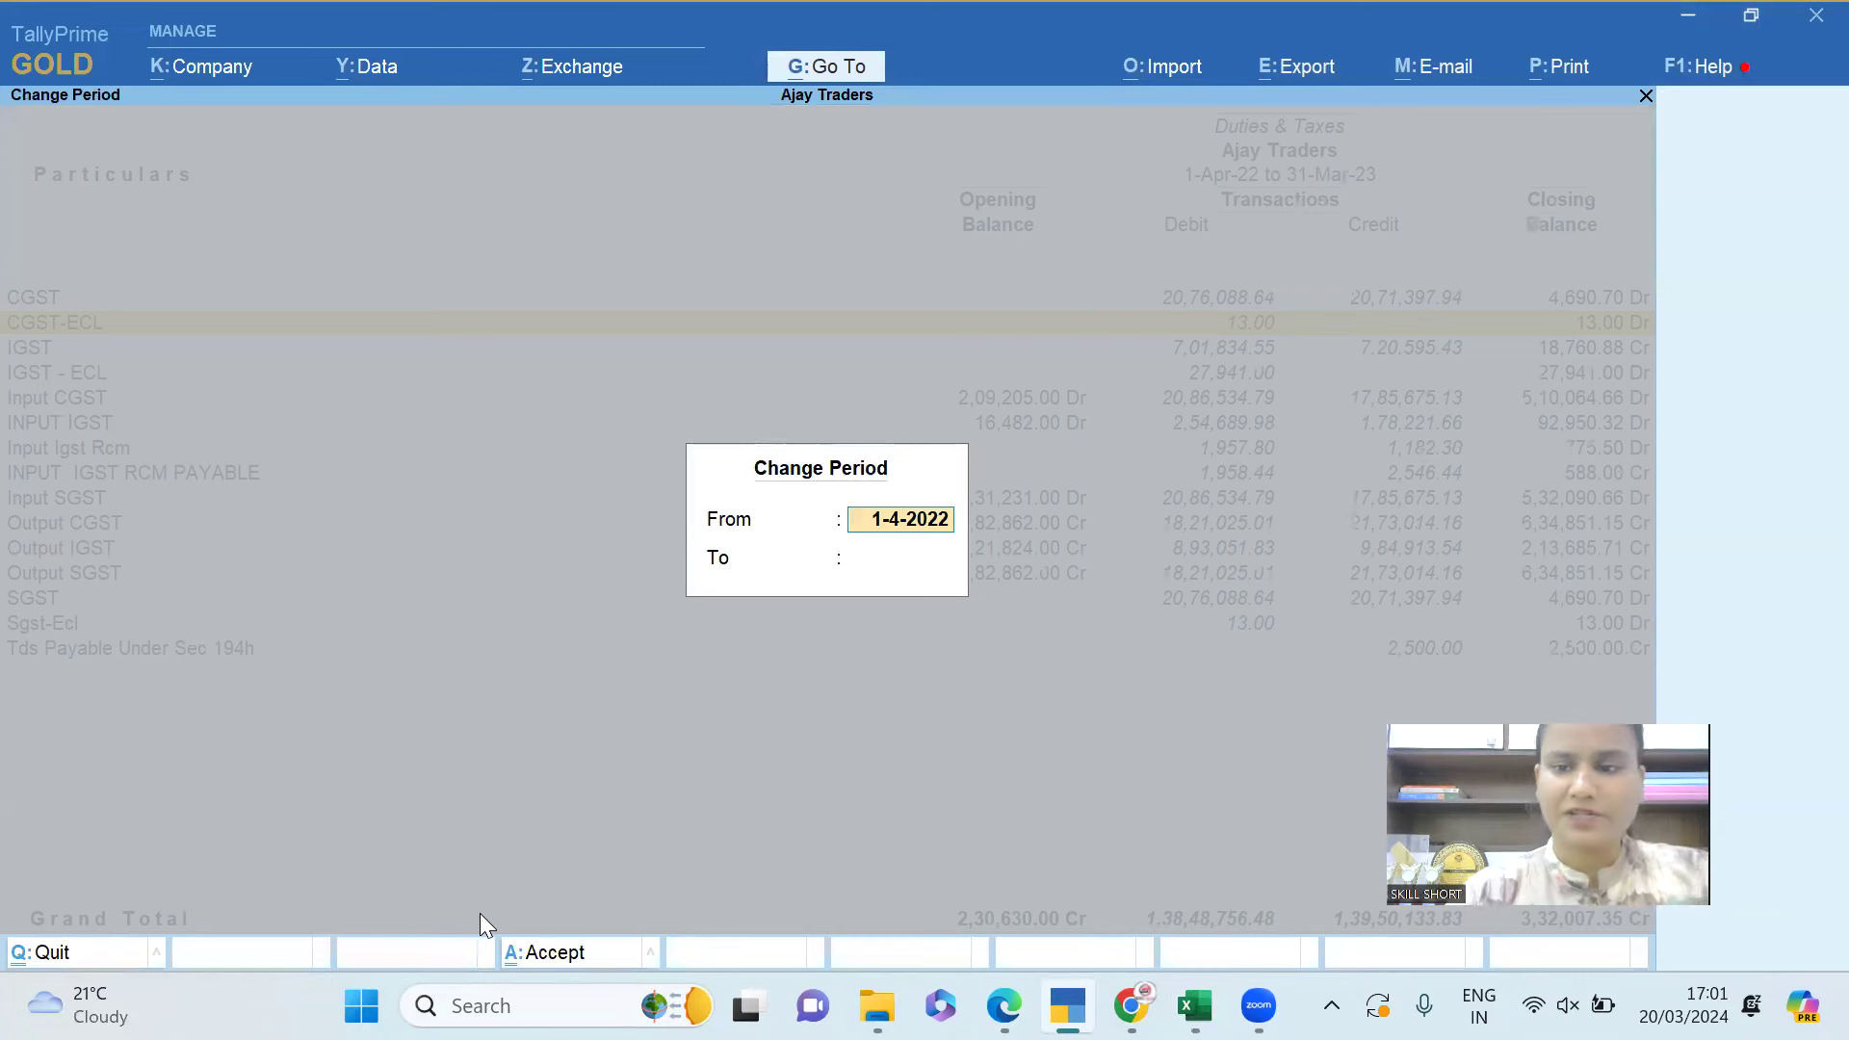
key("Return")
type("30-04-2022")
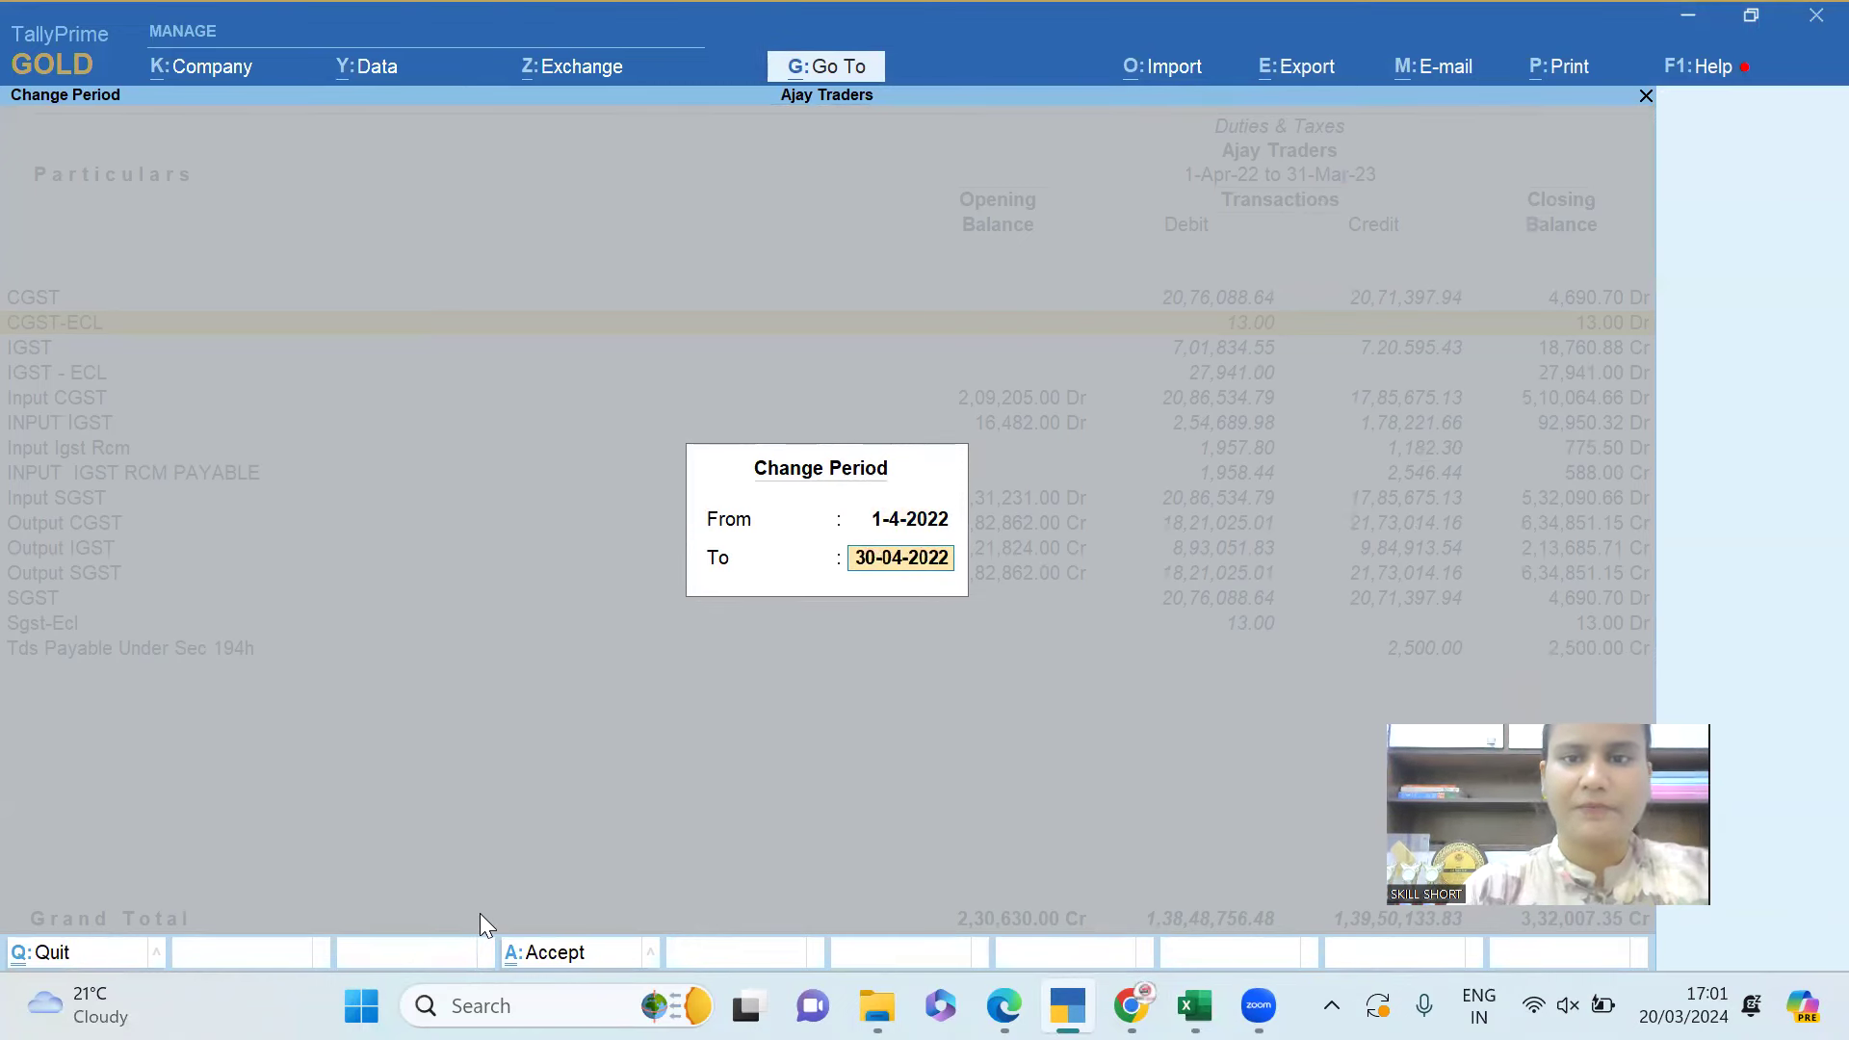
key("Return")
key("Down")
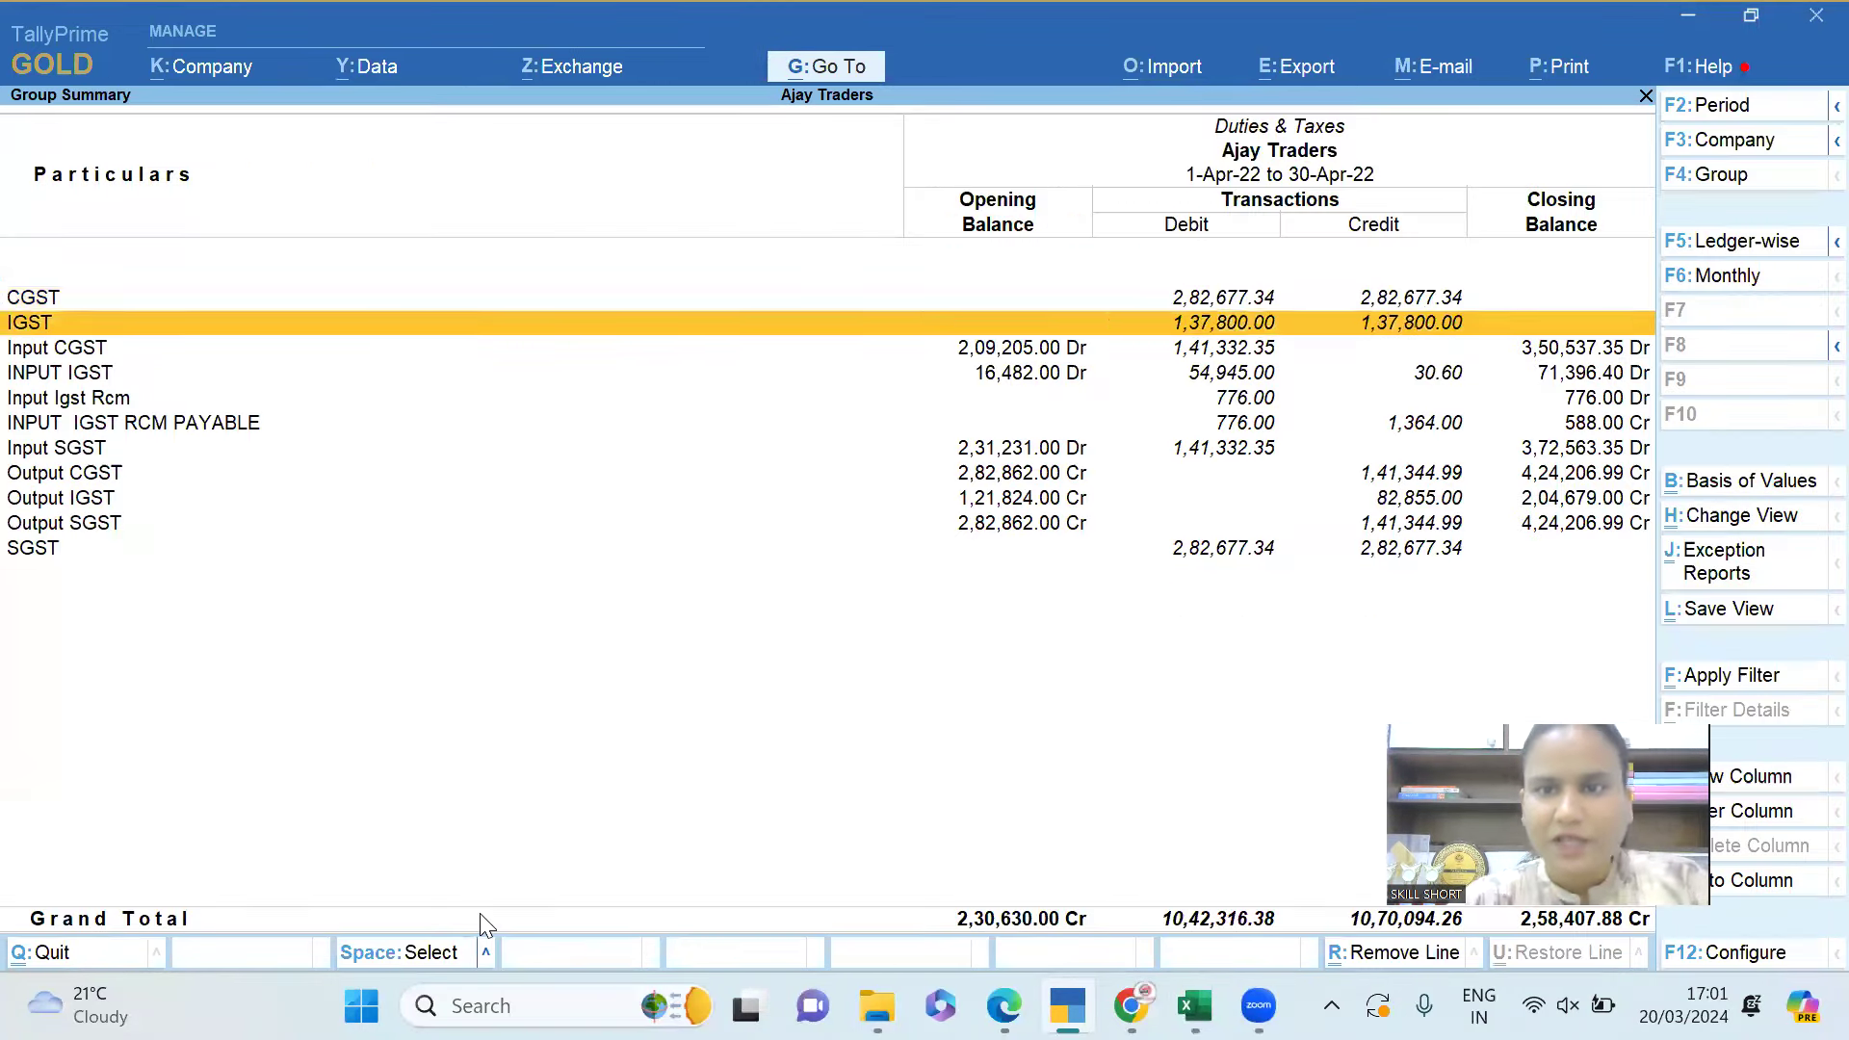
Mark the Output CGST, Output IGST and Output SGST ledger rows in the group summary.
key("Up")
key("Down")
key("Down")
key("Down")
key("Down")
key("Down")
key("Down")
key("Down")
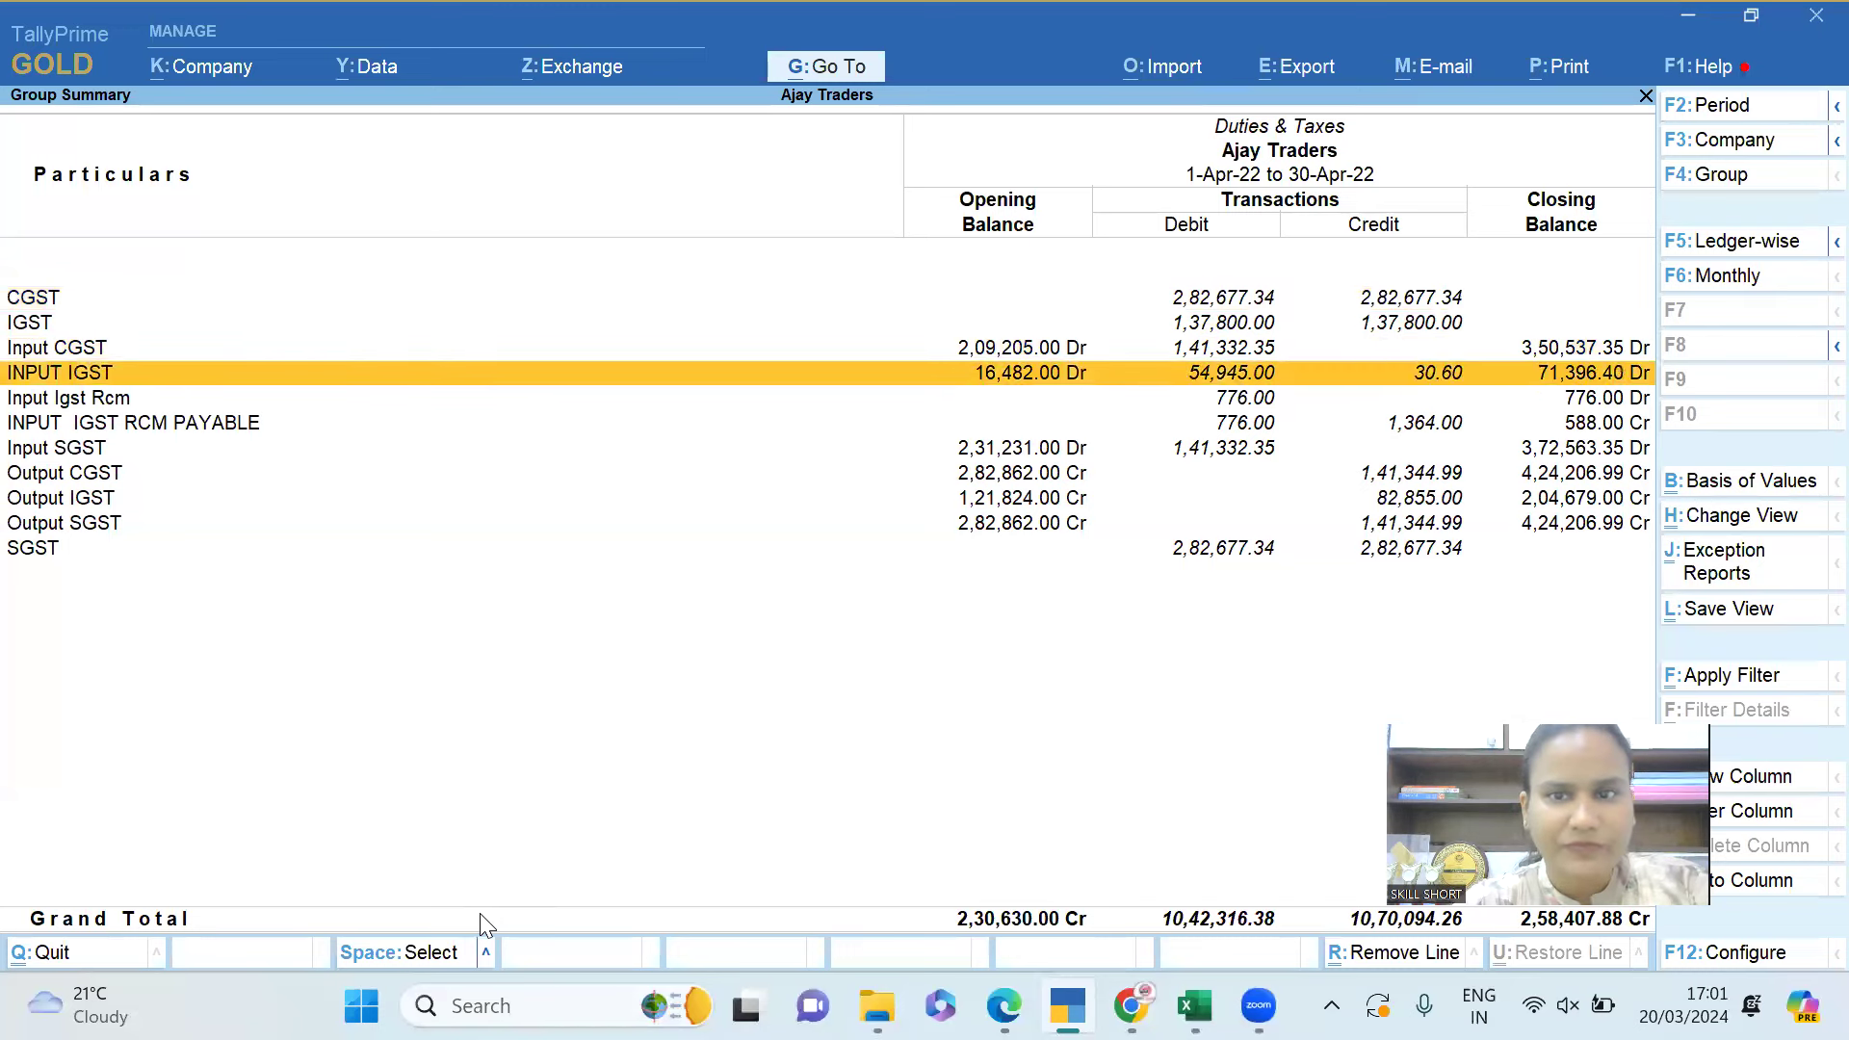
key("space")
key("Down")
key("space")
key("Down")
key("space")
Mark the Input CGST, INPUT IGST and Input SGST ledger rows too, leaving out the two RCM rows.
key("Up")
key("Up")
key("Up")
key("Up")
key("Up")
key("Up")
key("Up")
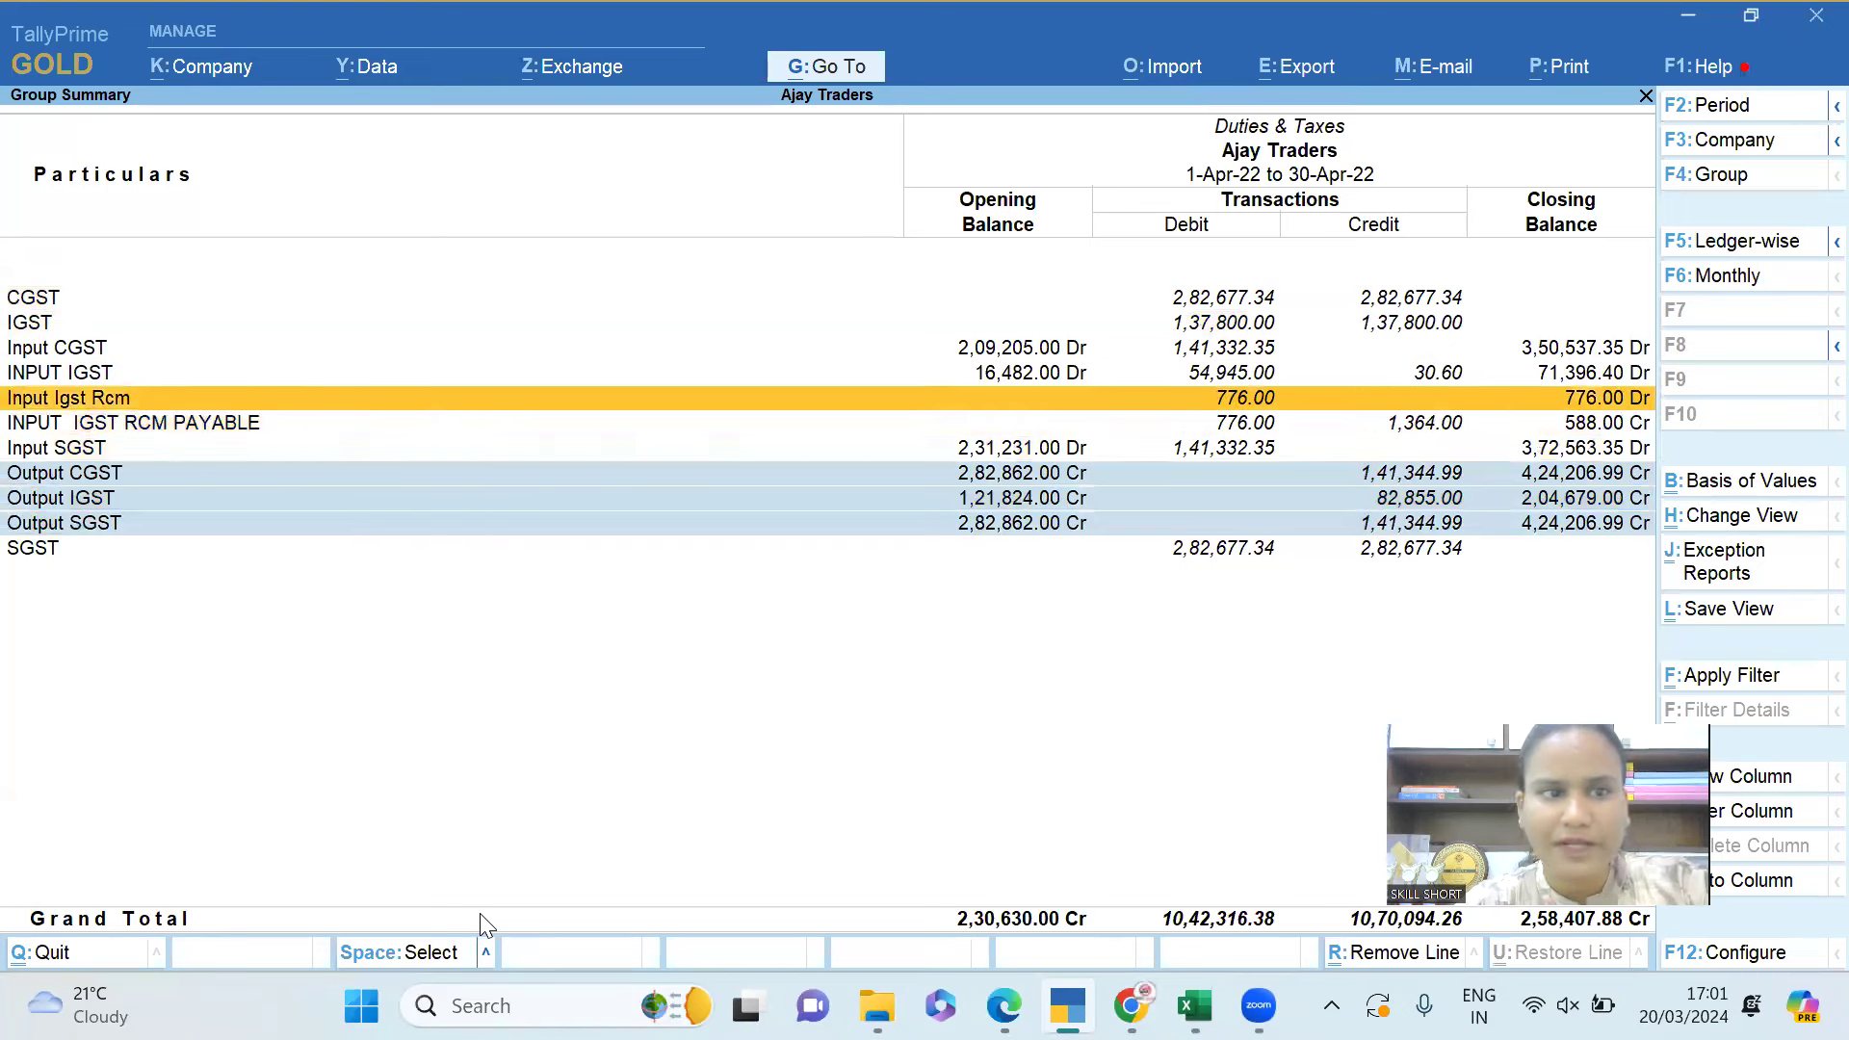
key("Up")
key("Down")
key("space")
key("Down")
key("space")
key("Down")
key("Down")
key("Down")
key("space")
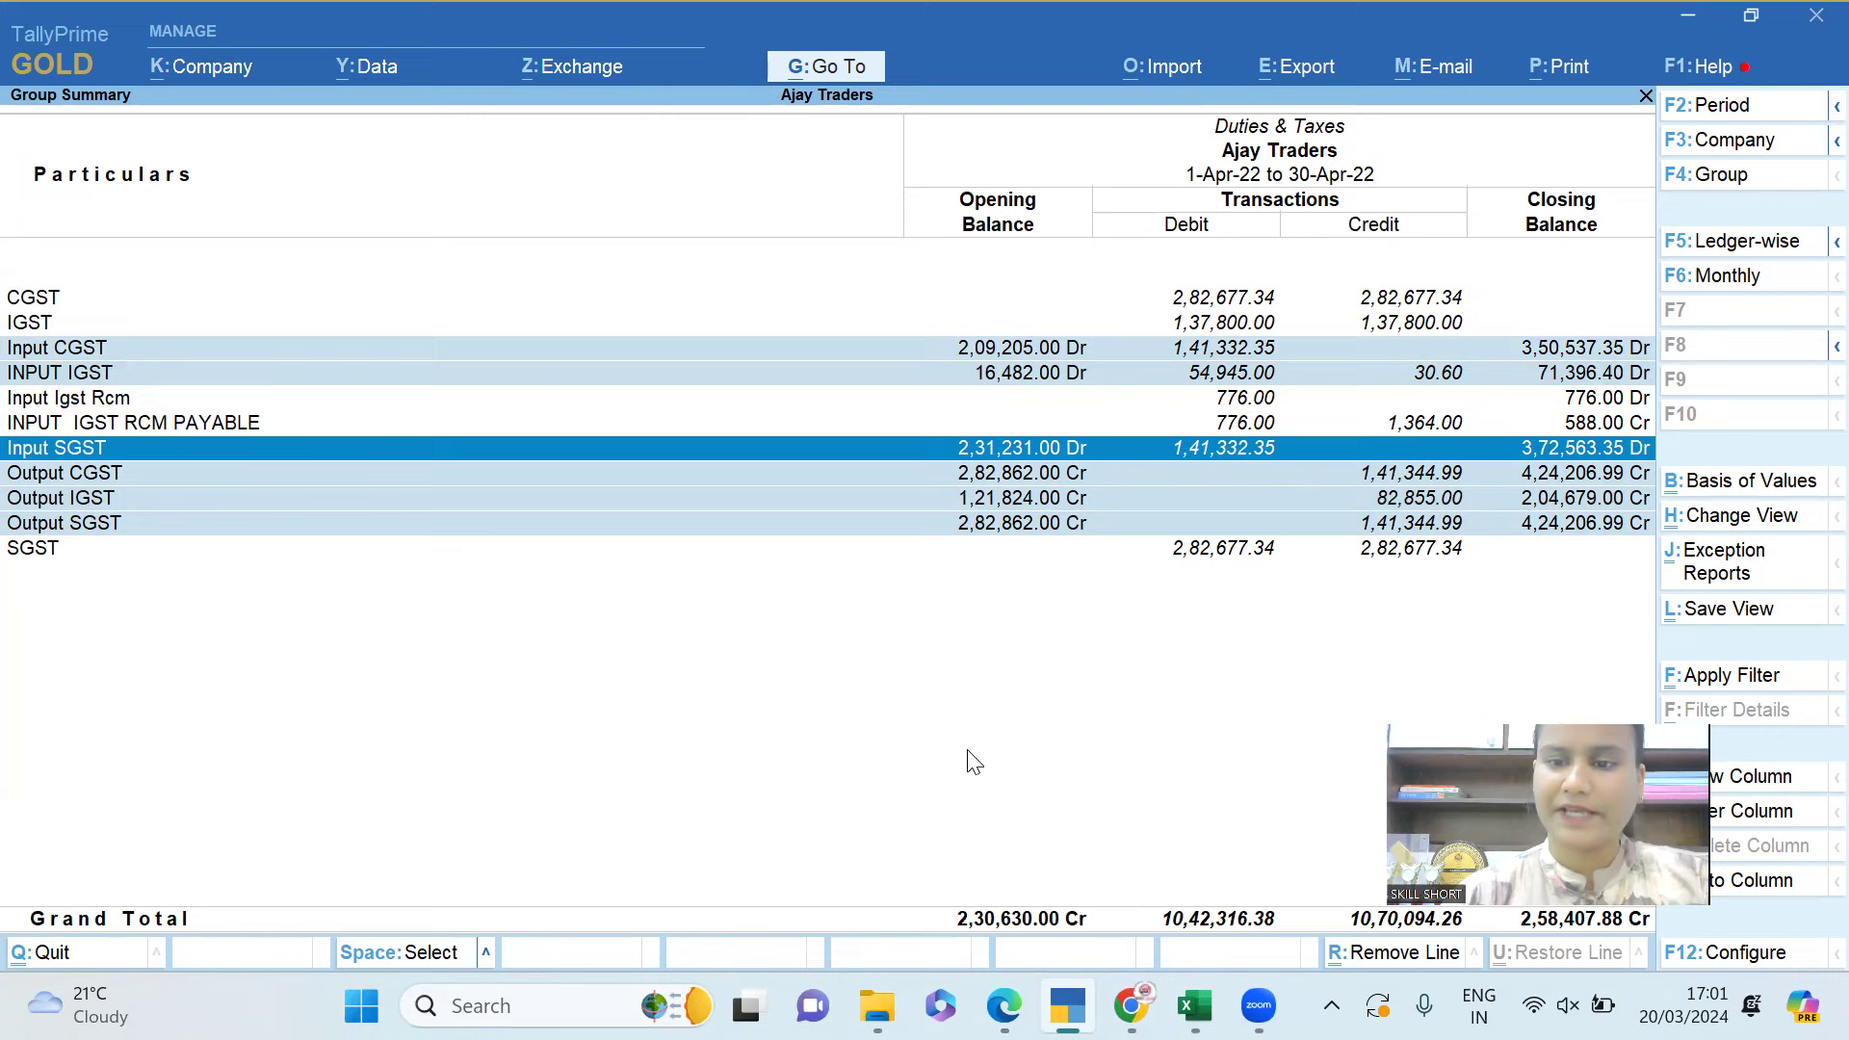
Switch to Excel and insert a screen clipping of TallyPrime's Duties & Taxes ledger rows on a new sheet.
key("alt+Tab")
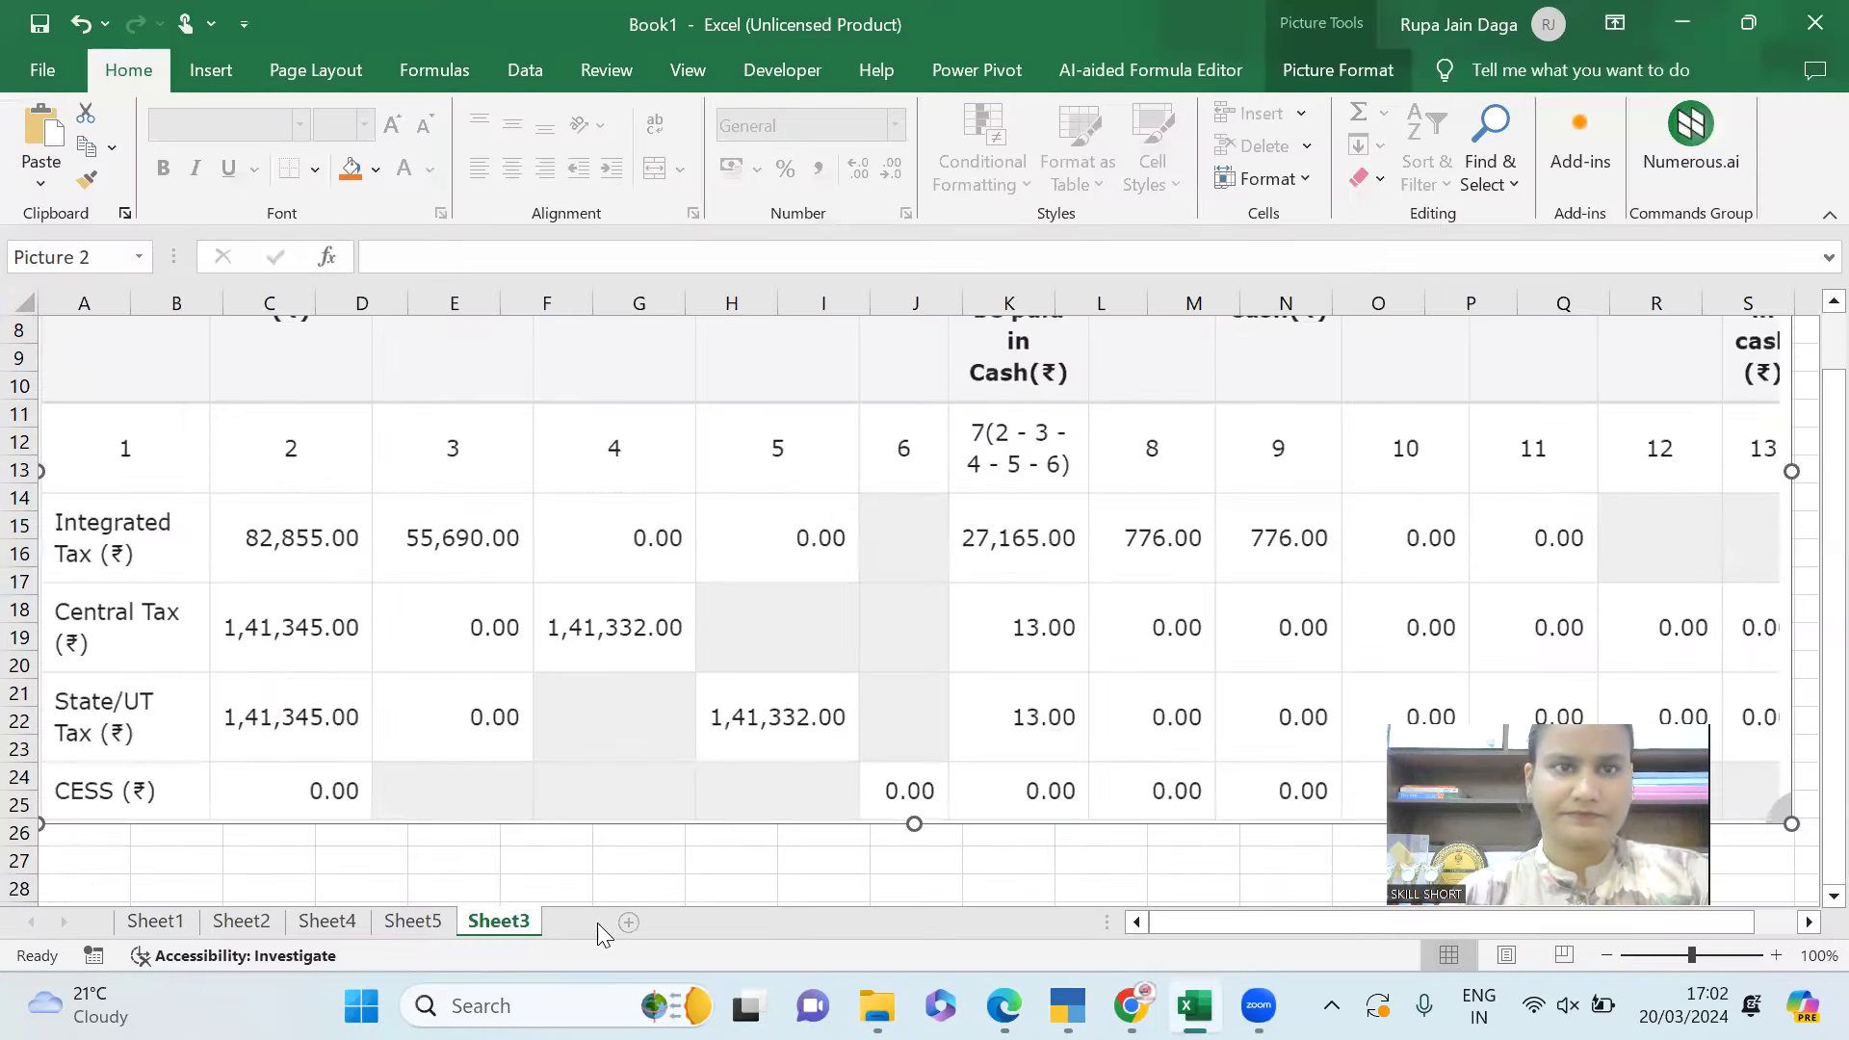
left_click(594, 924)
scroll(279, 178, "down", 1)
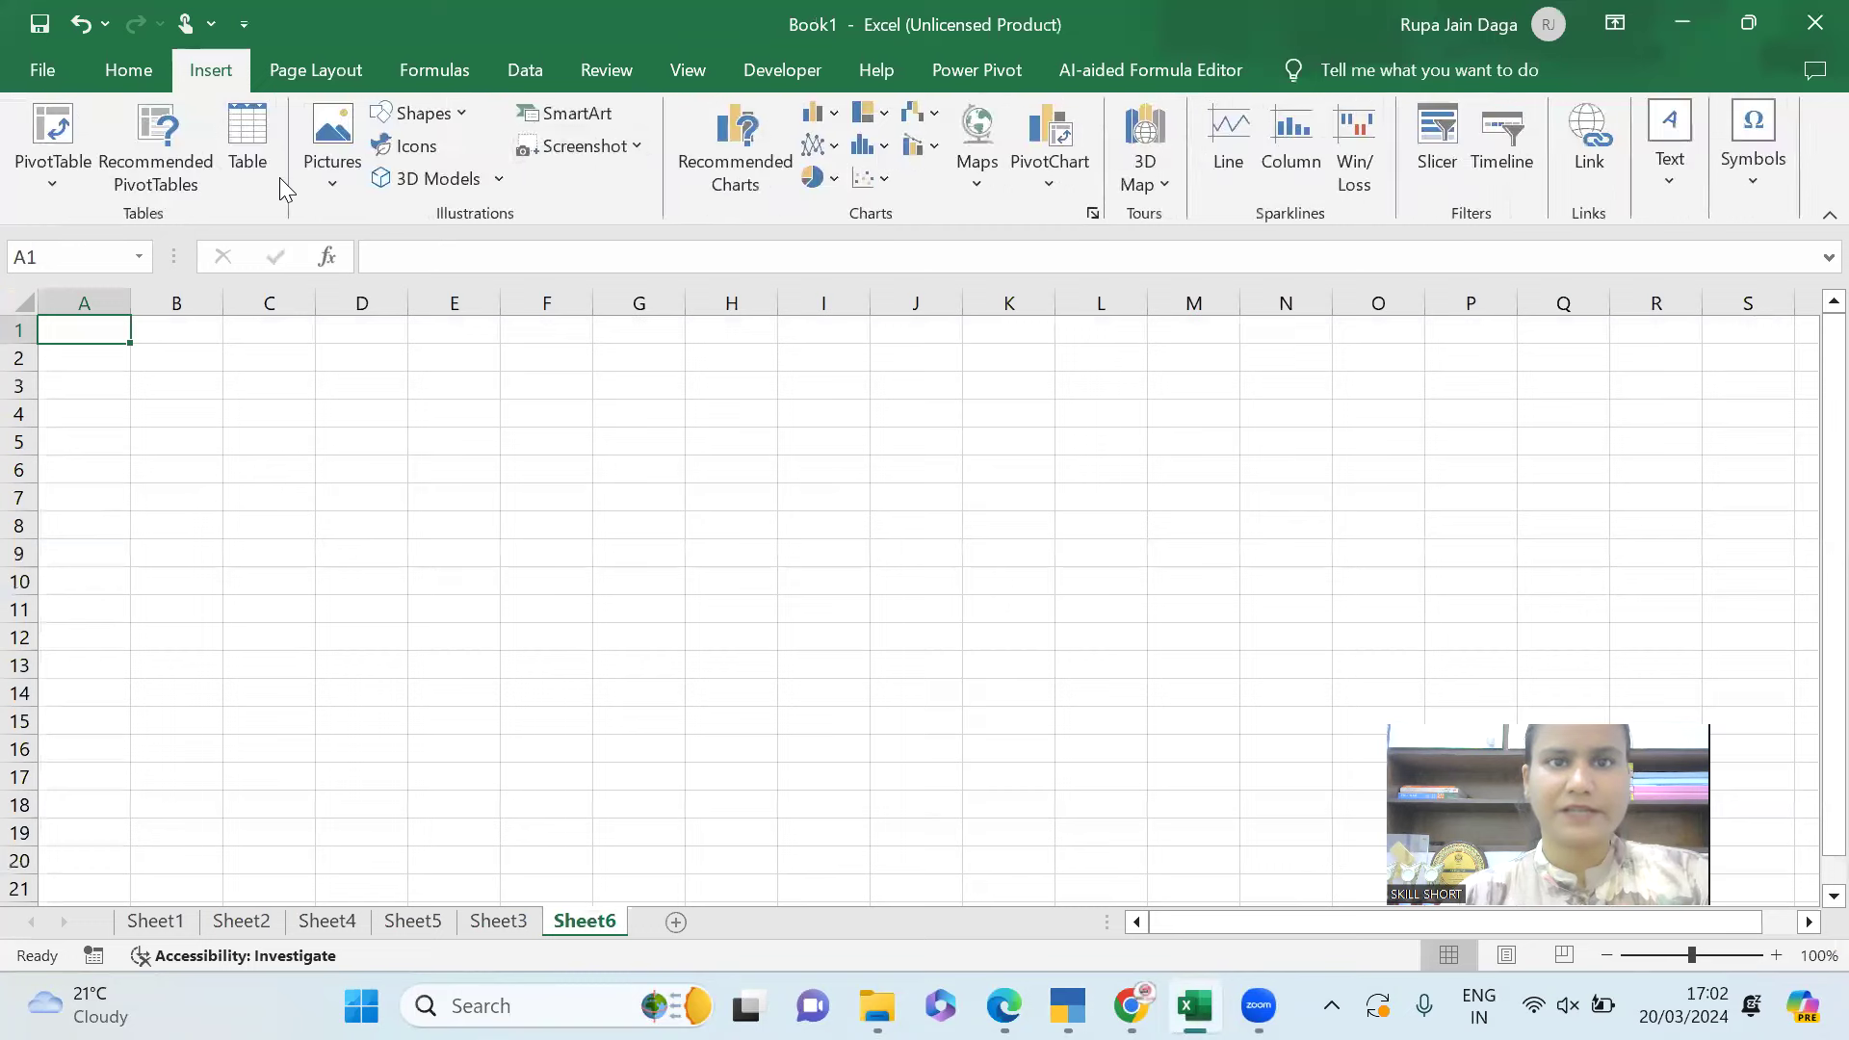
left_click(594, 156)
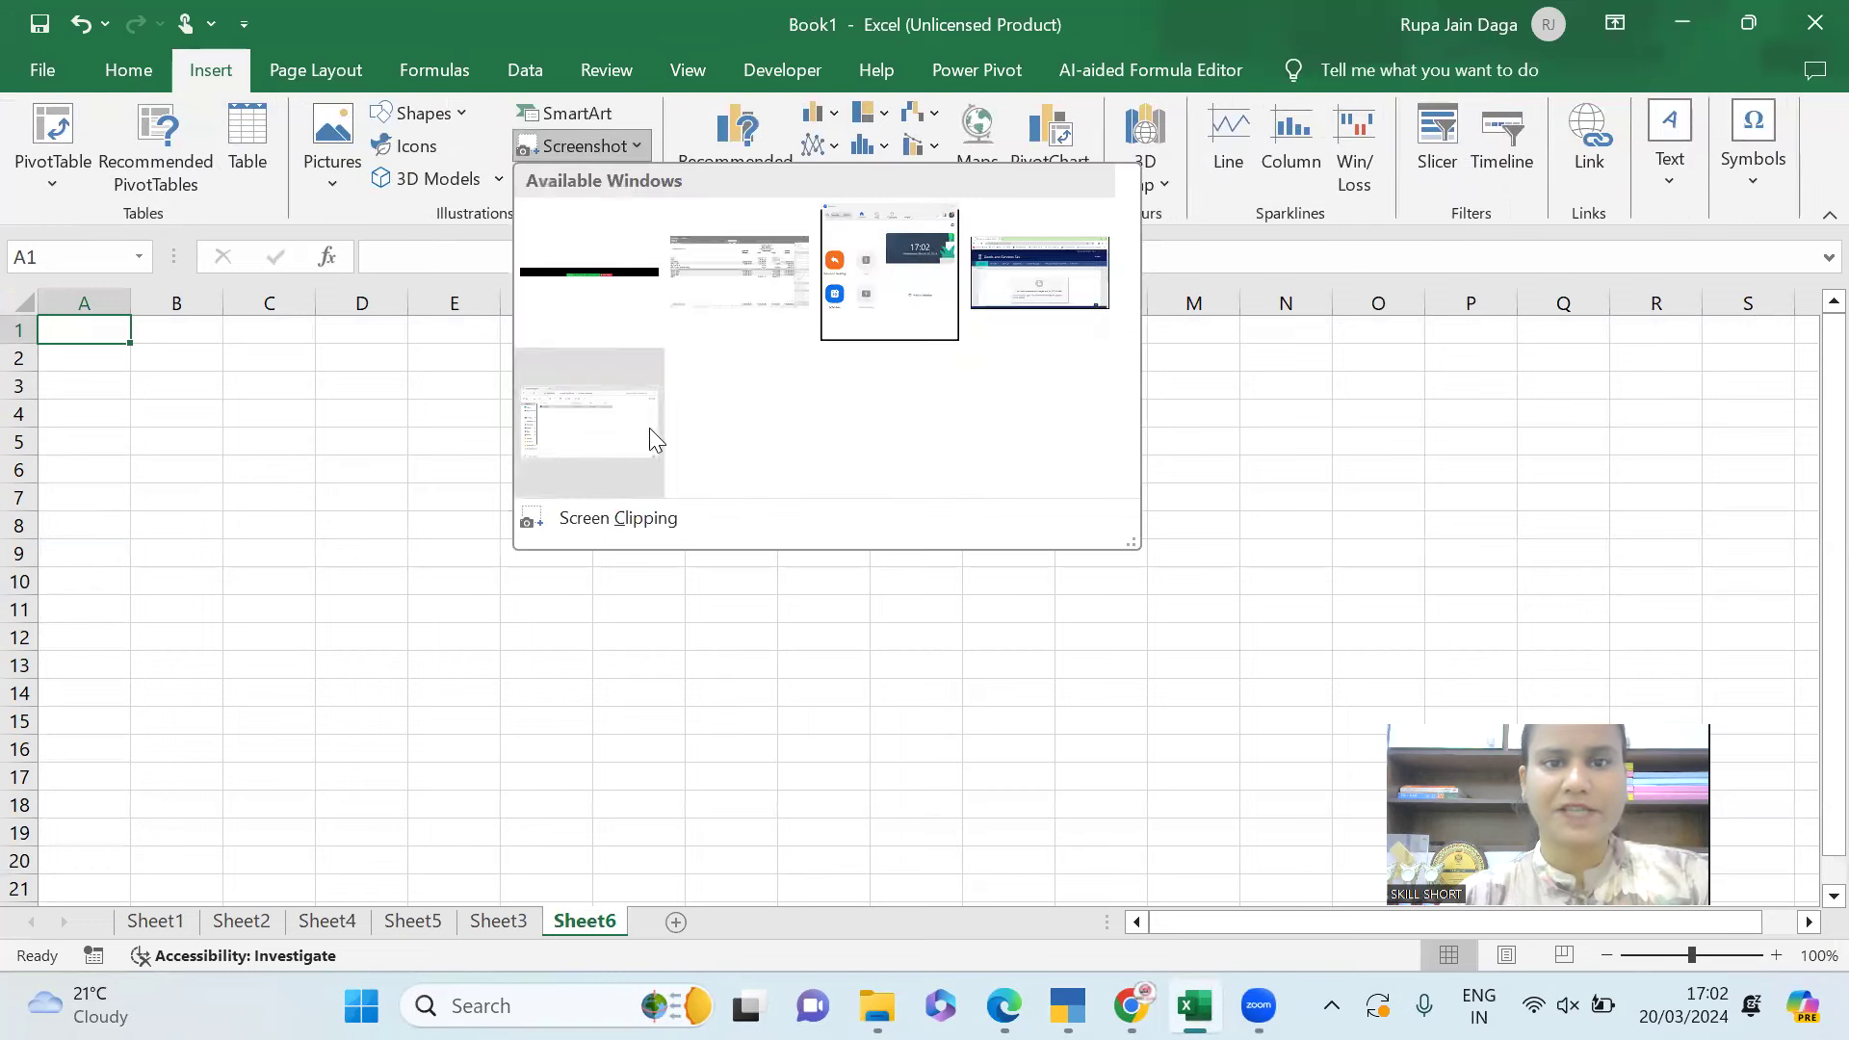
left_click(625, 517)
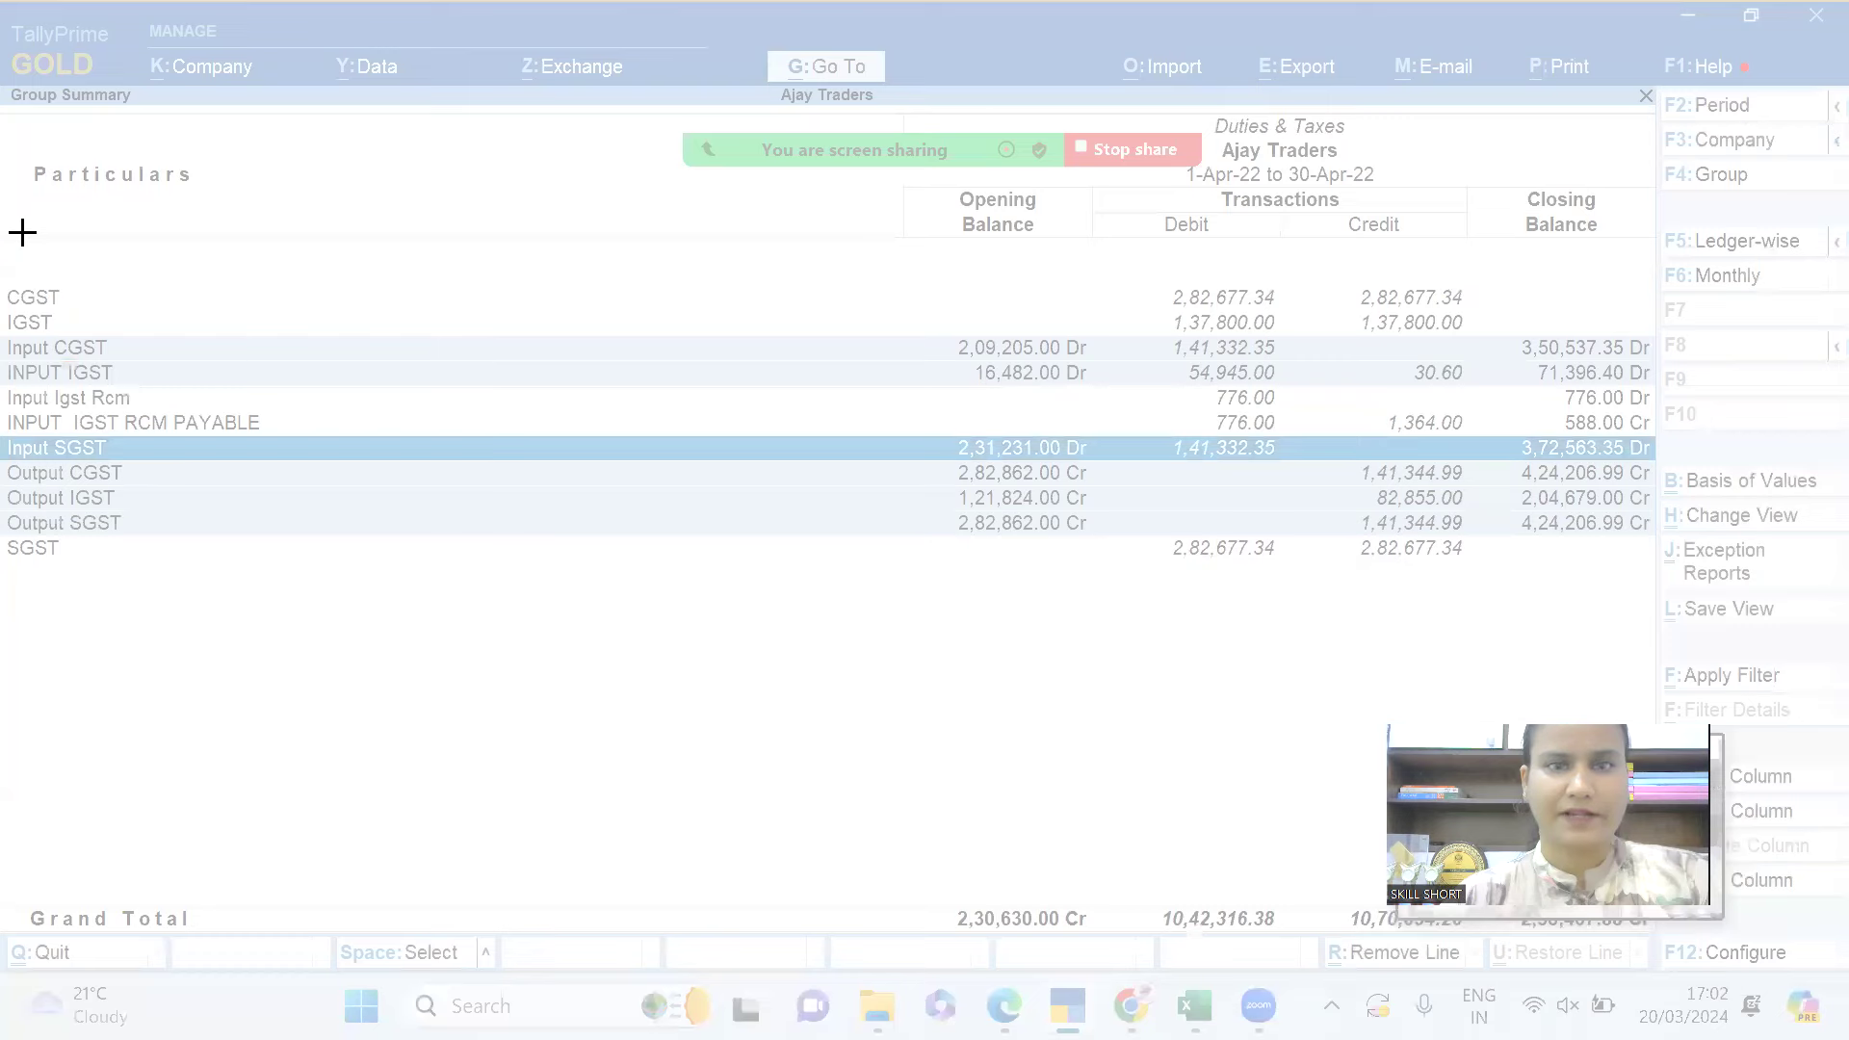
left_click_drag(4, 233, 1655, 607)
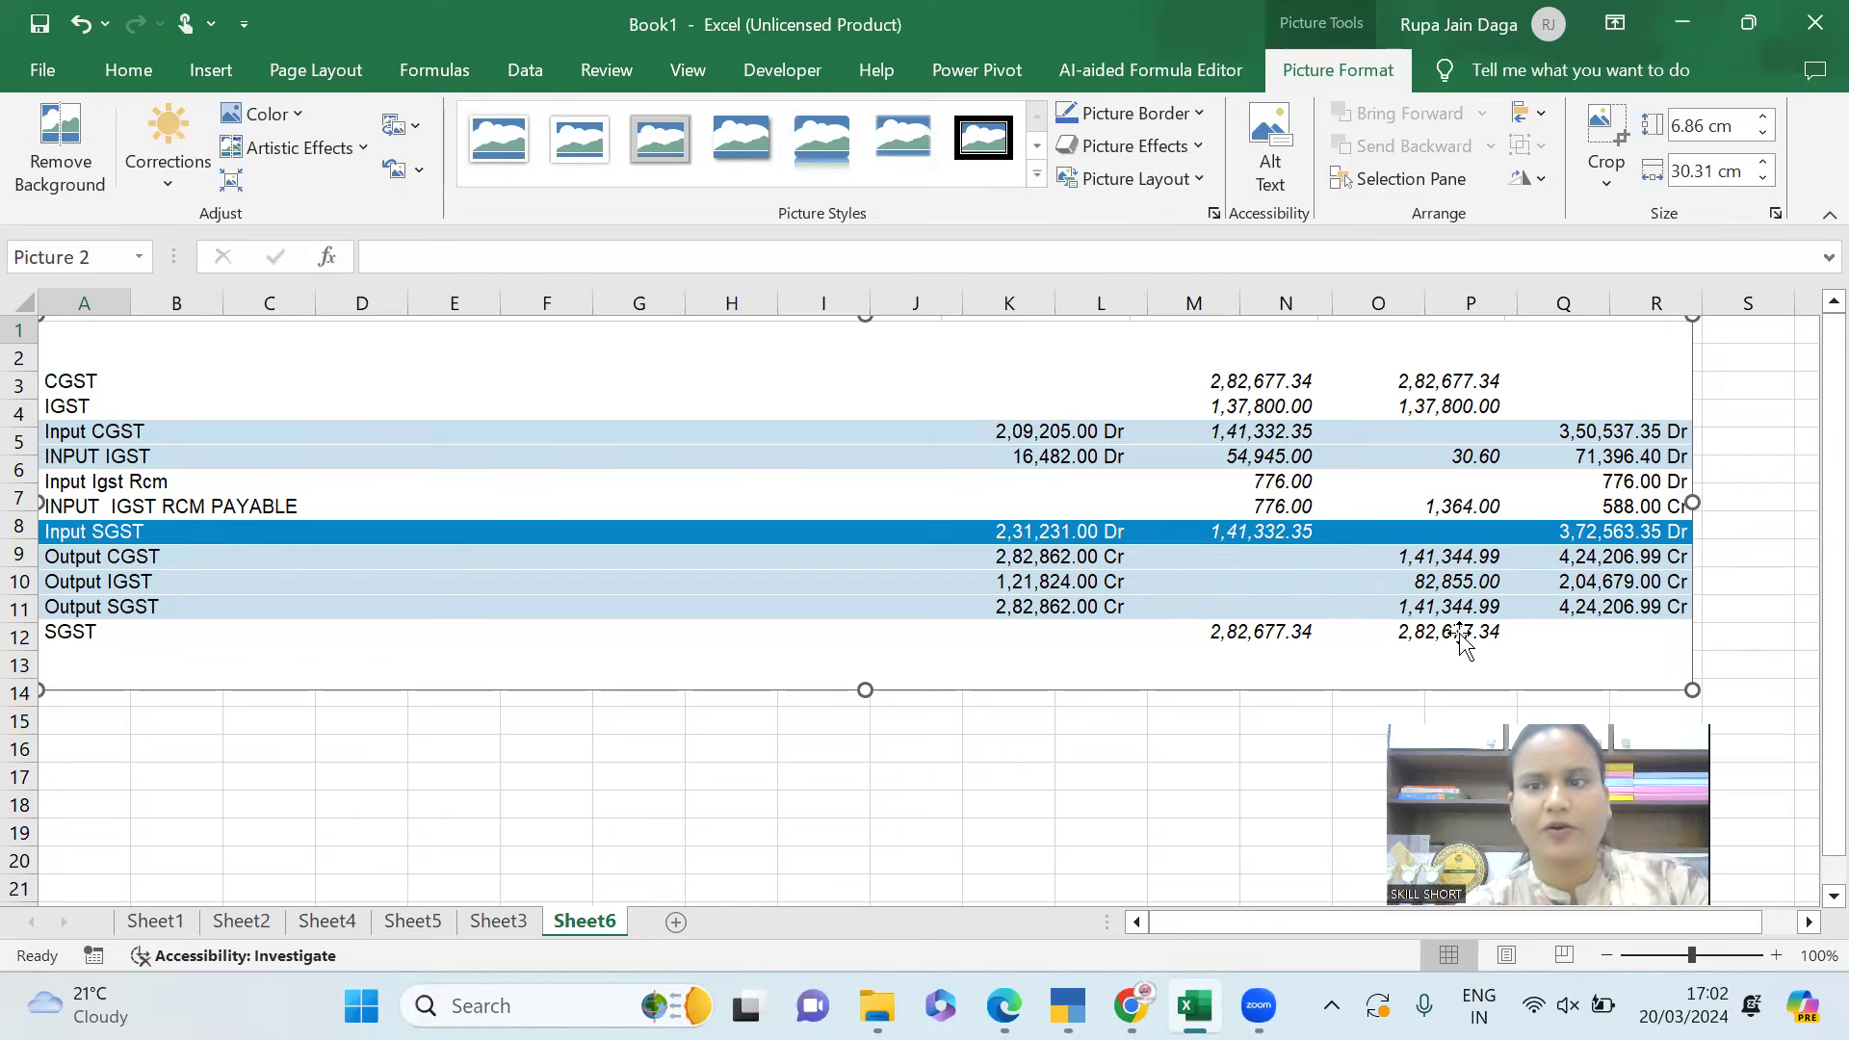
Return to TallyPrime, leave the group summary and balance sheet, and open voucher creation for a new journal entry.
key("alt+Tab")
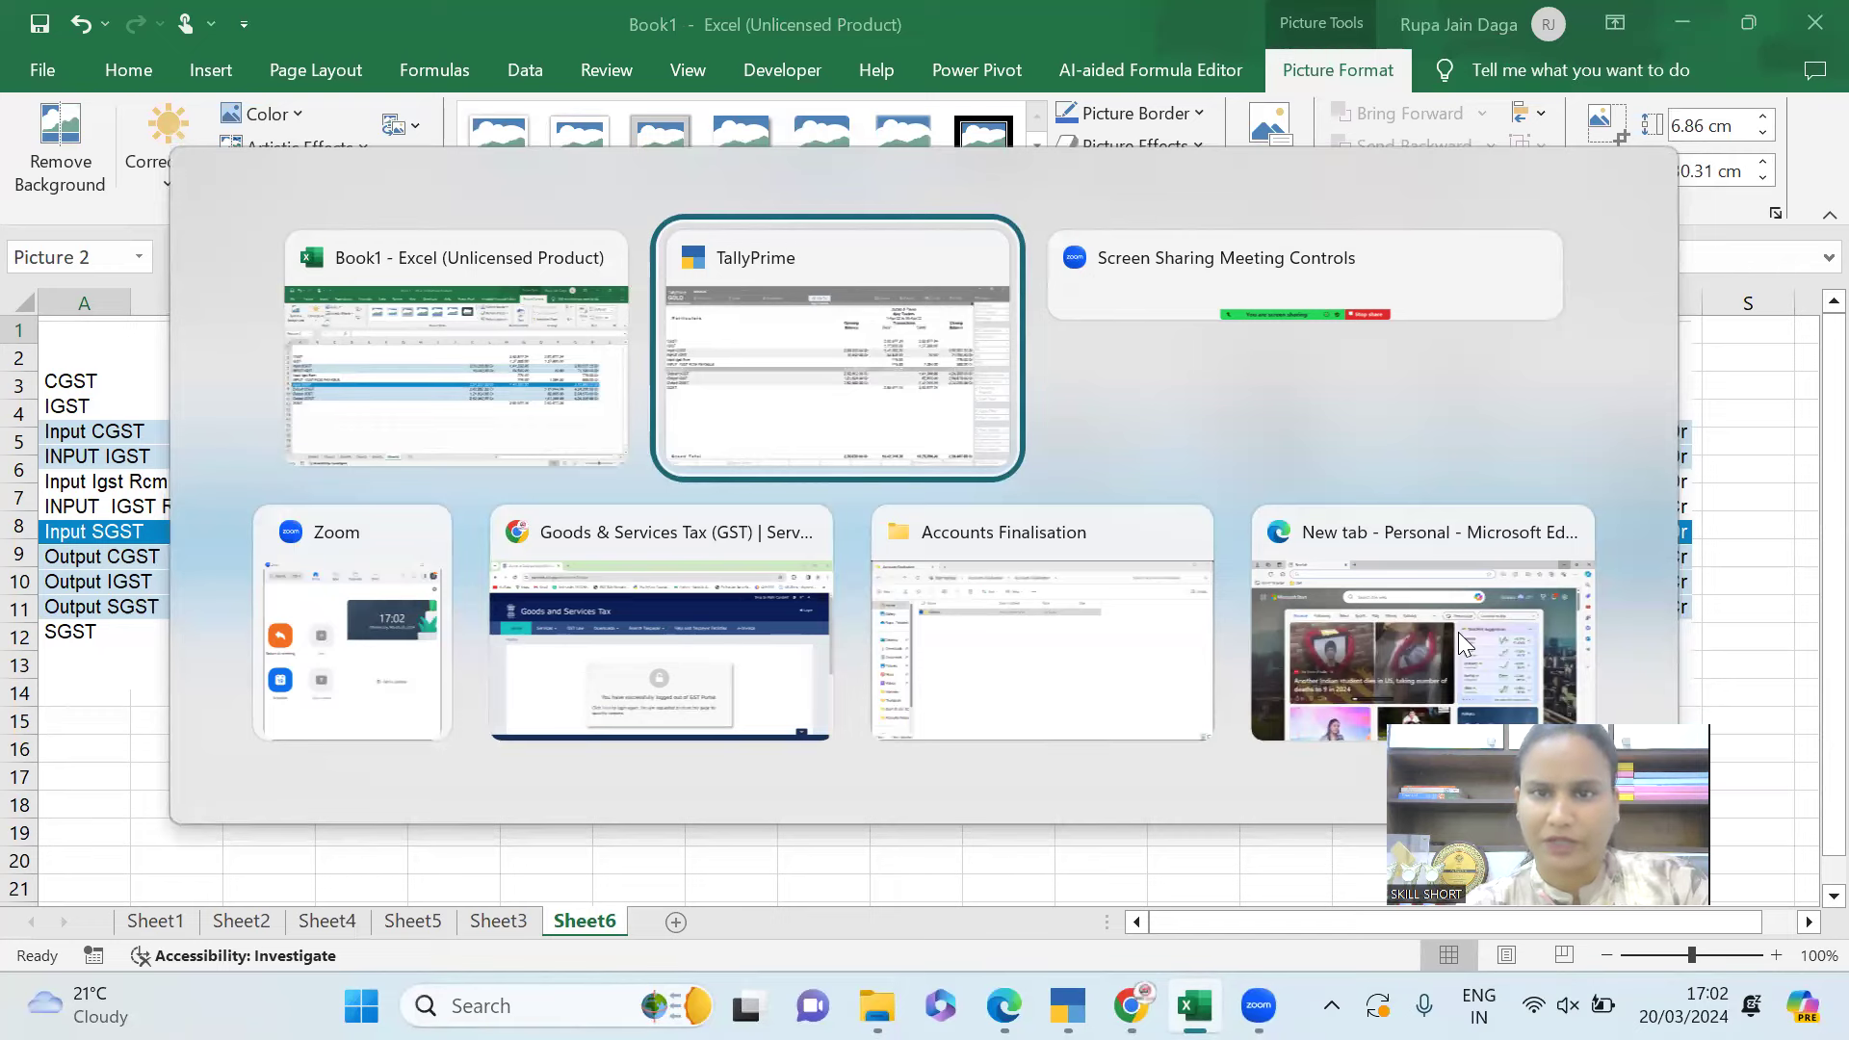
key("Escape")
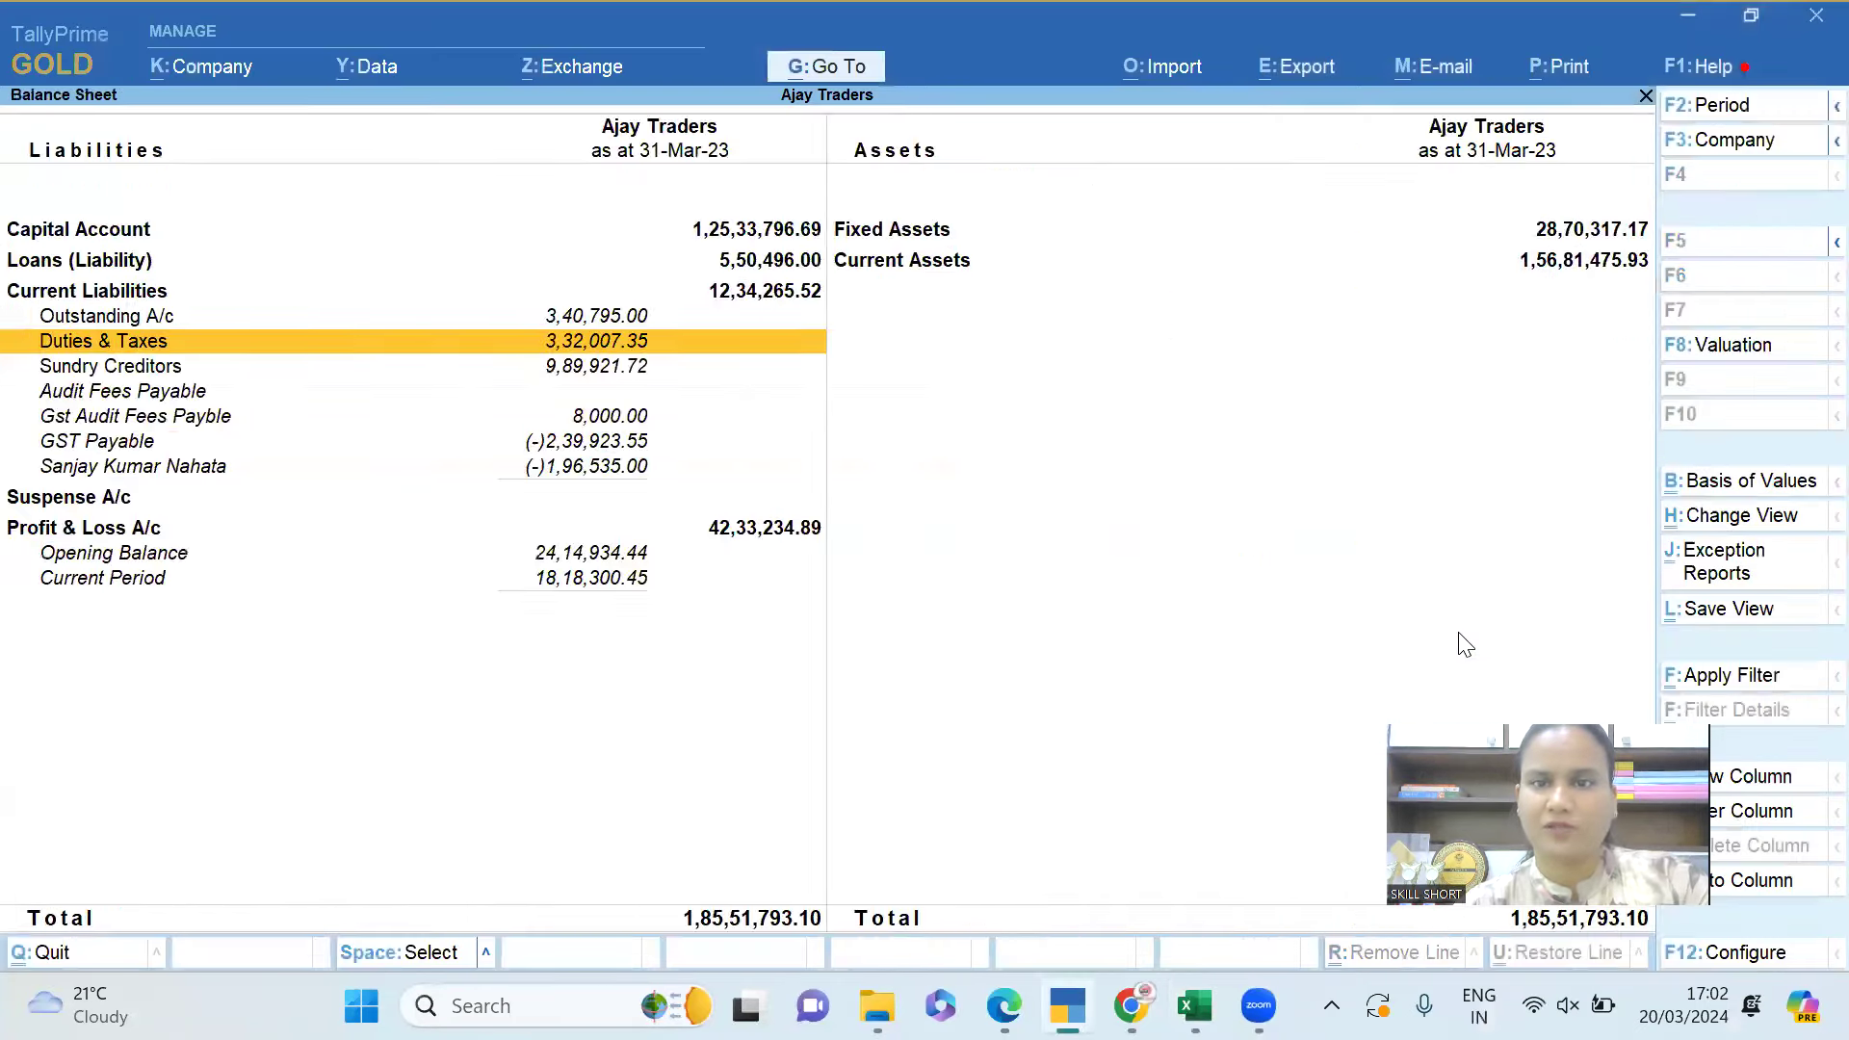
key("Escape")
key("Up")
key("Up")
key("Up")
key("Return")
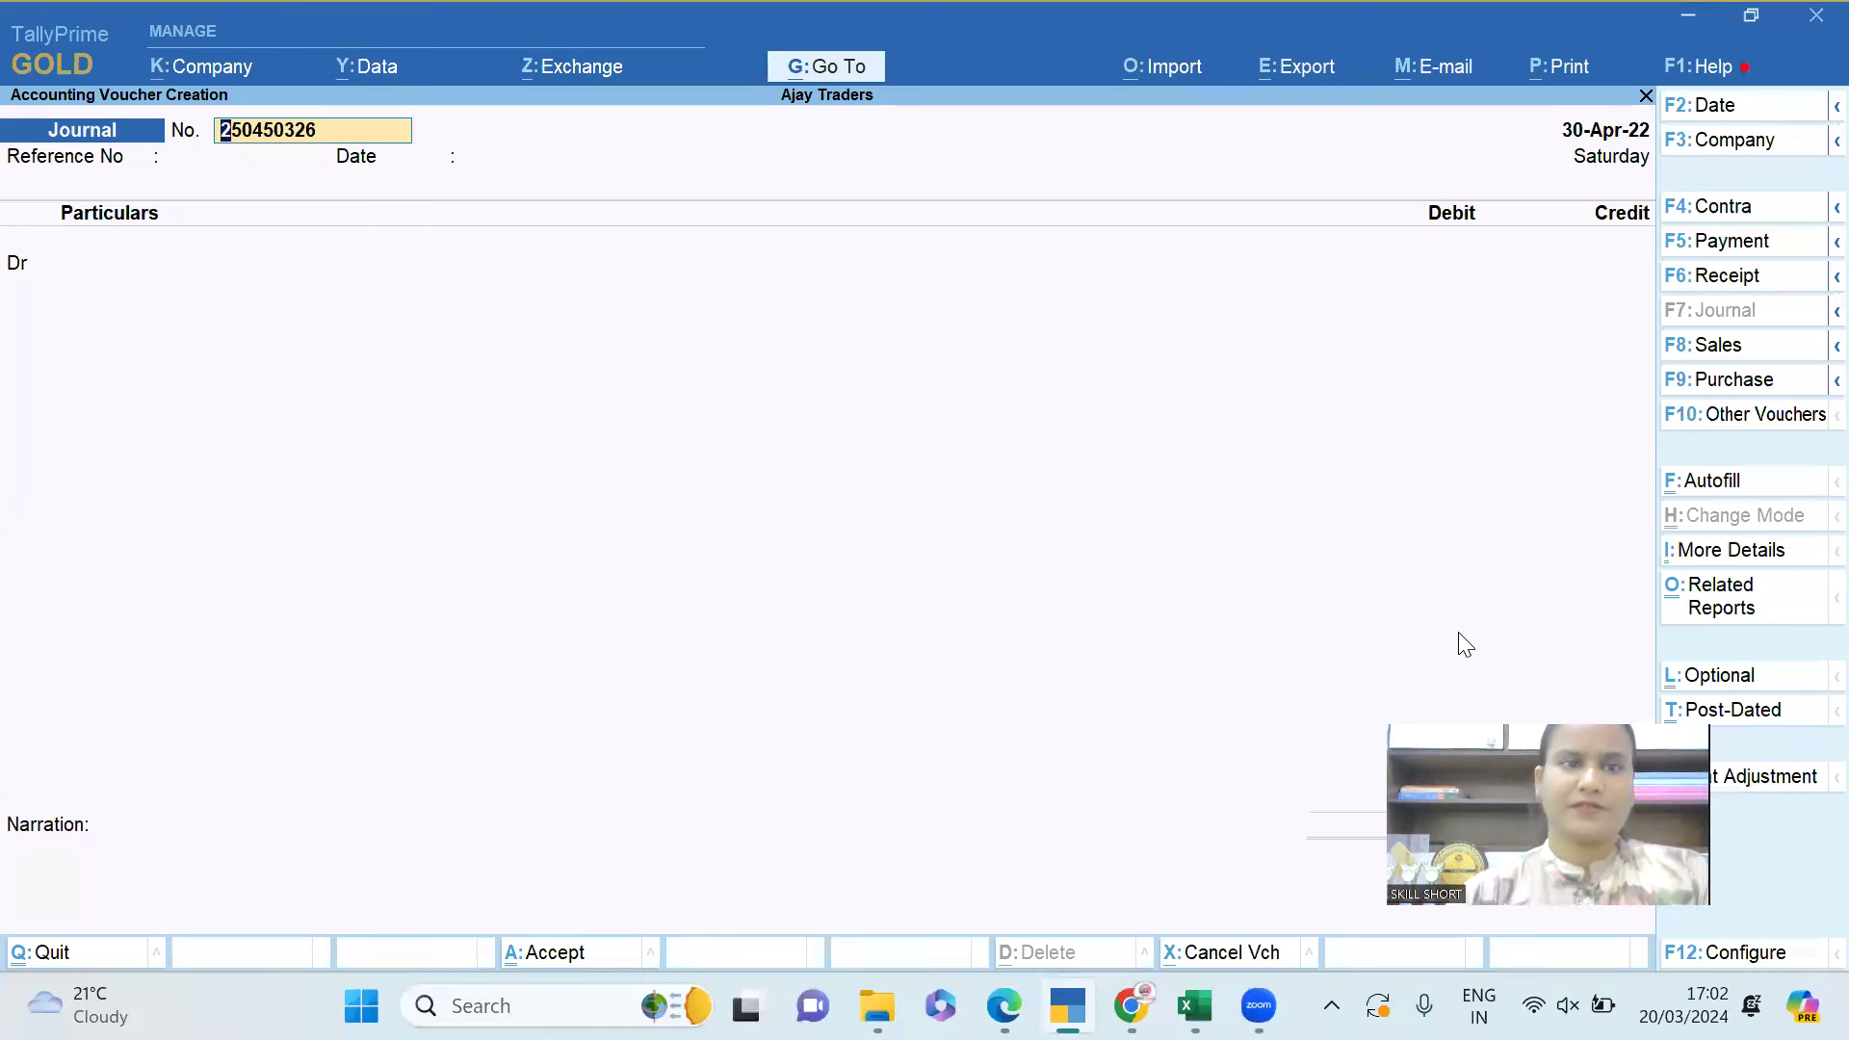
Debit Output IGST with 82855 in the journal voucher, checking the amount against the clipping in Excel.
key("Return")
type("O")
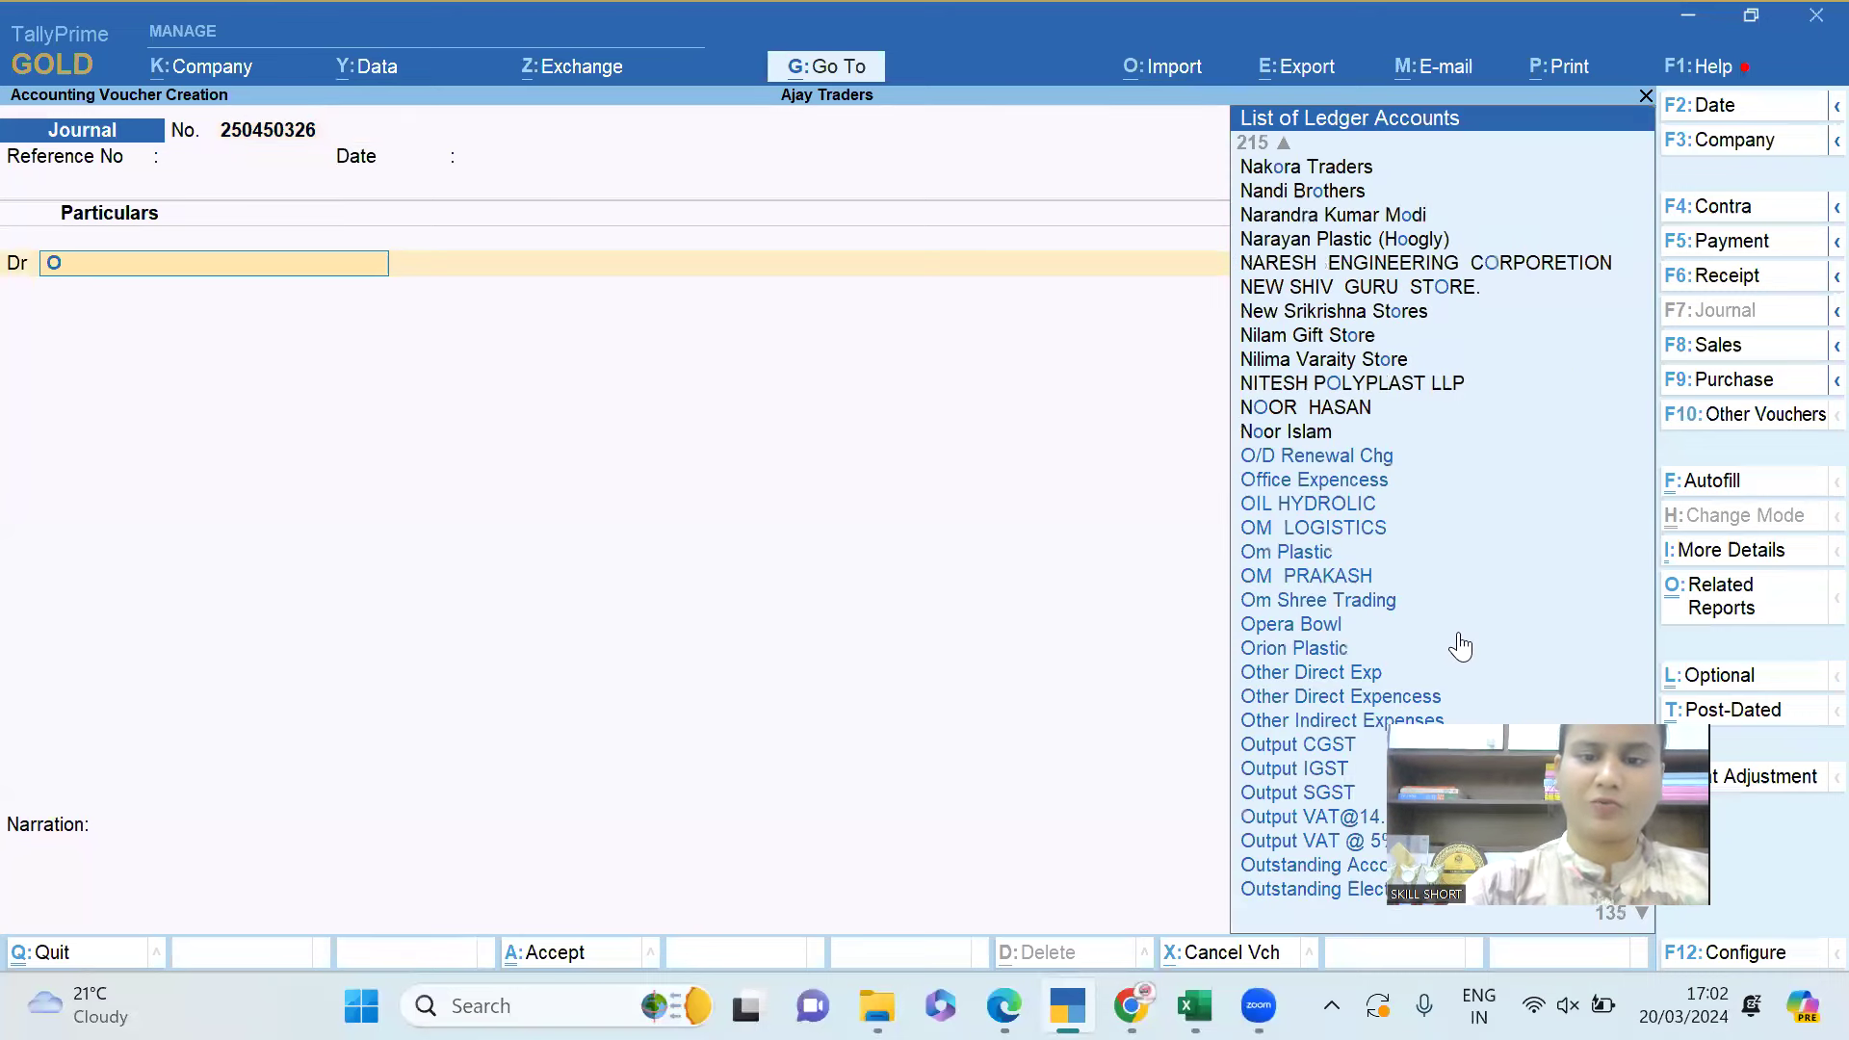
type("utput")
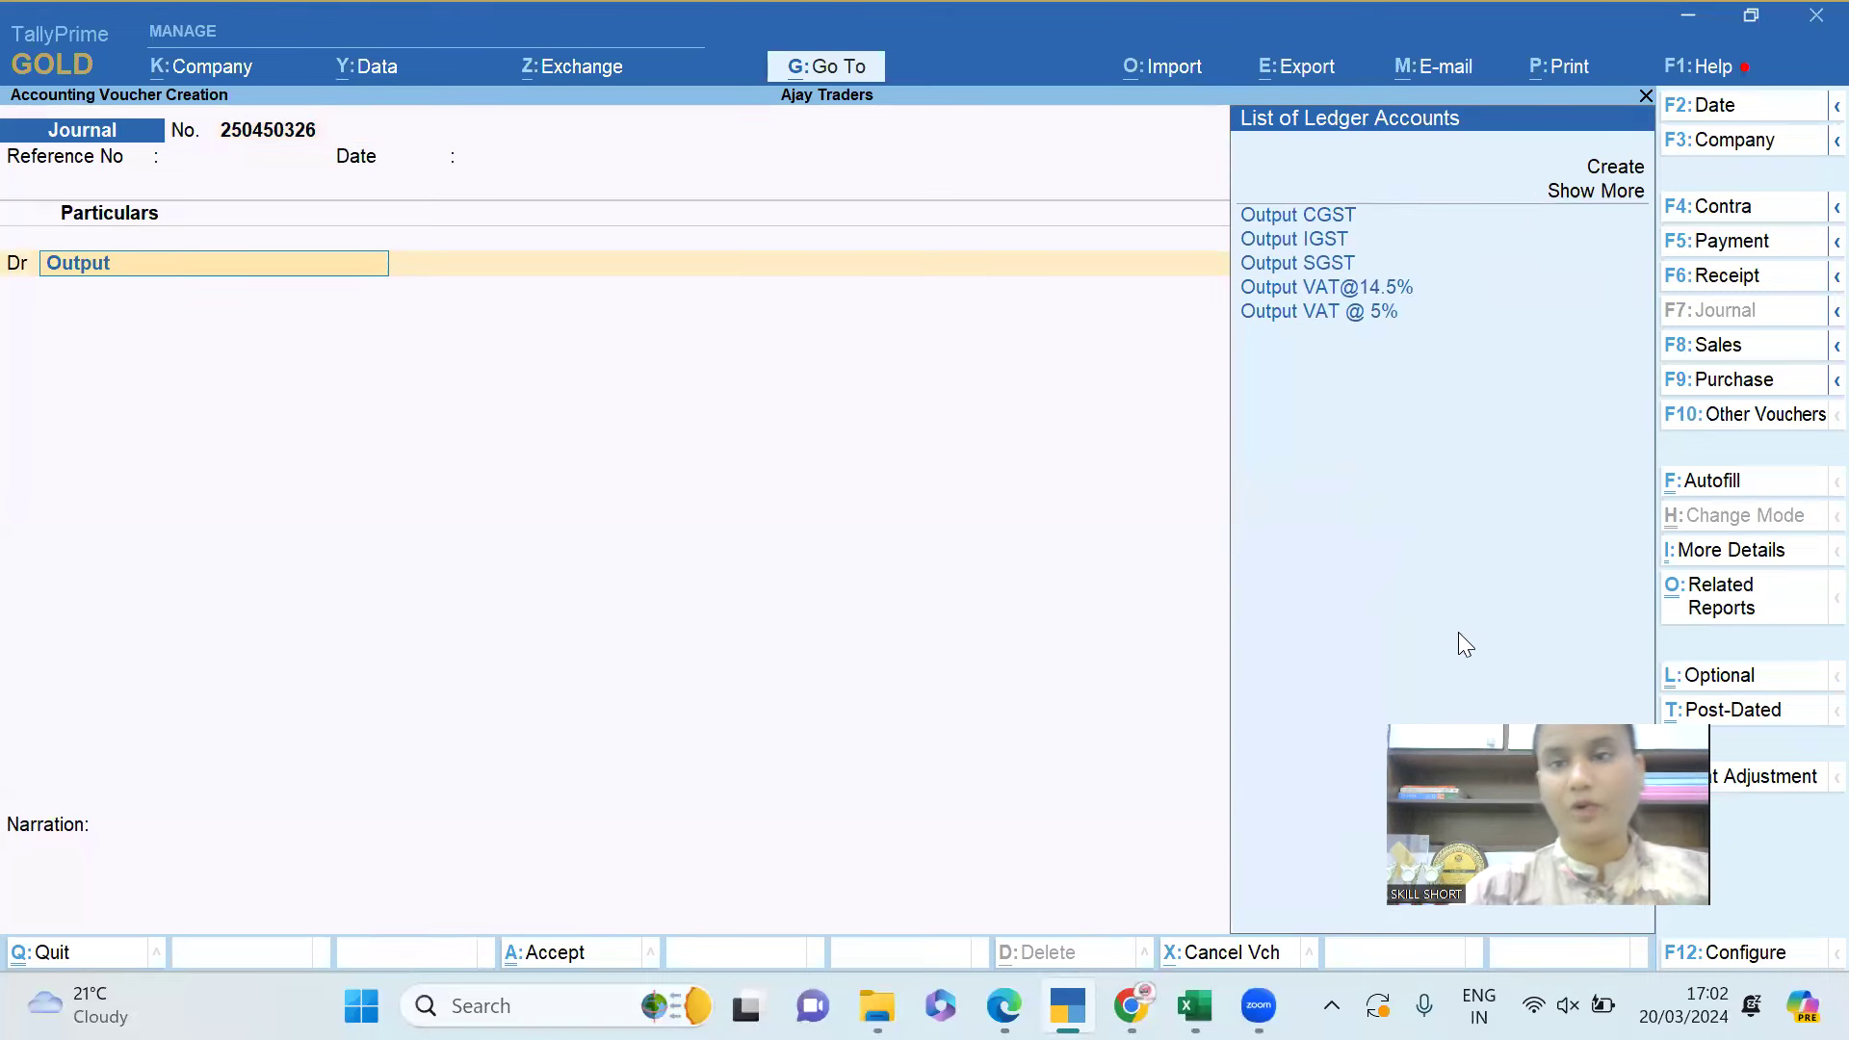
key("Down")
key("Return")
key("alt+Tab")
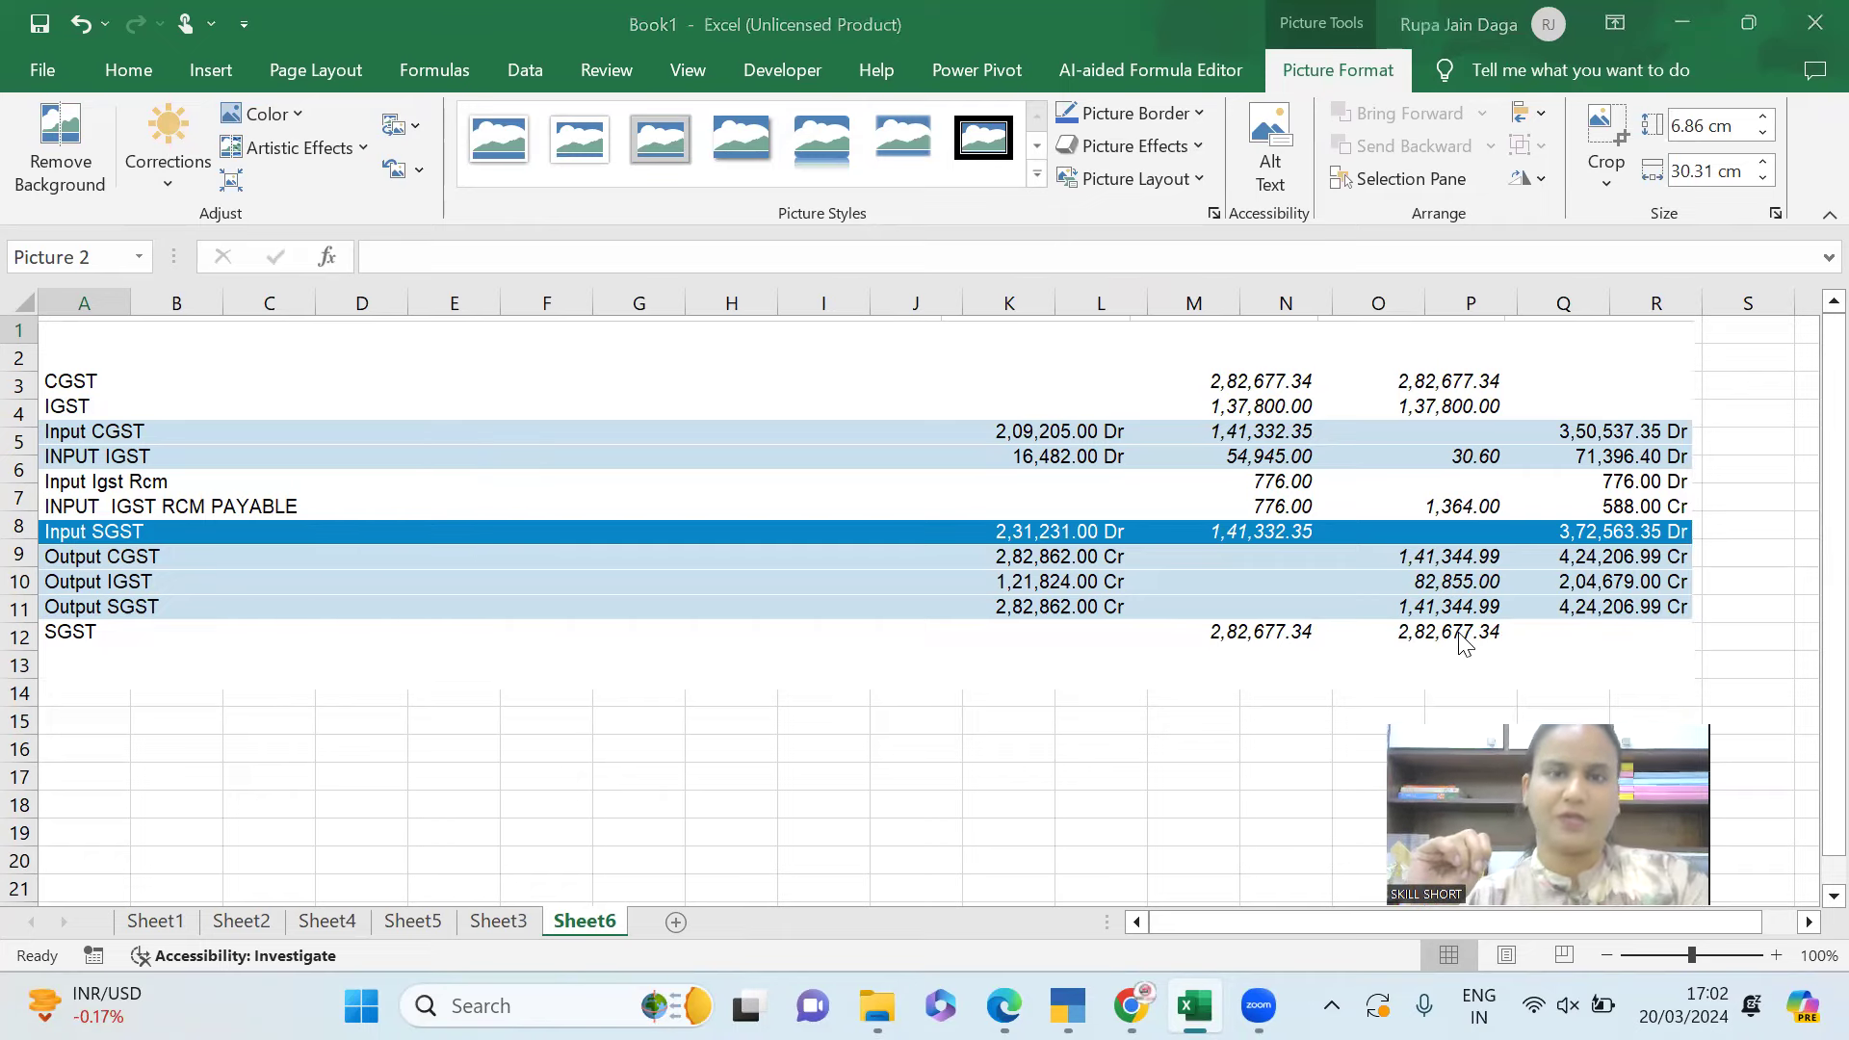
key("alt+Tab")
type("82855")
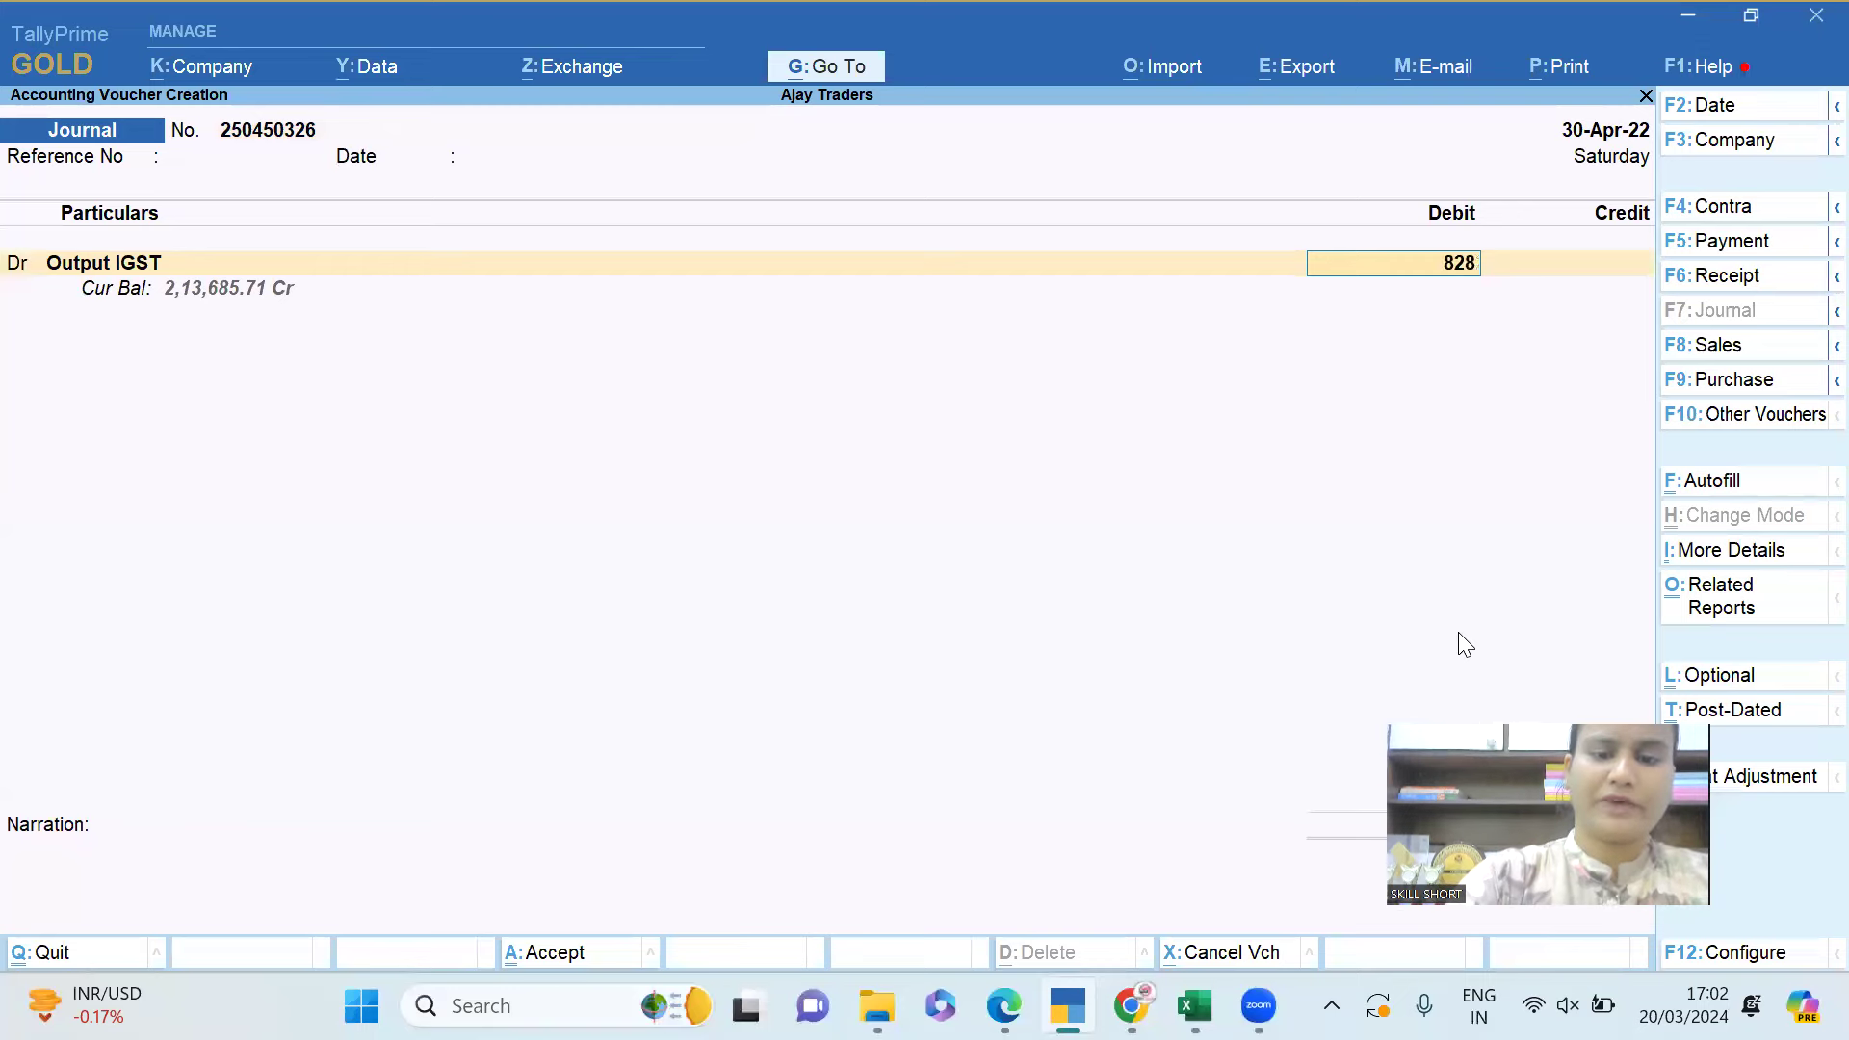
key("alt+Tab")
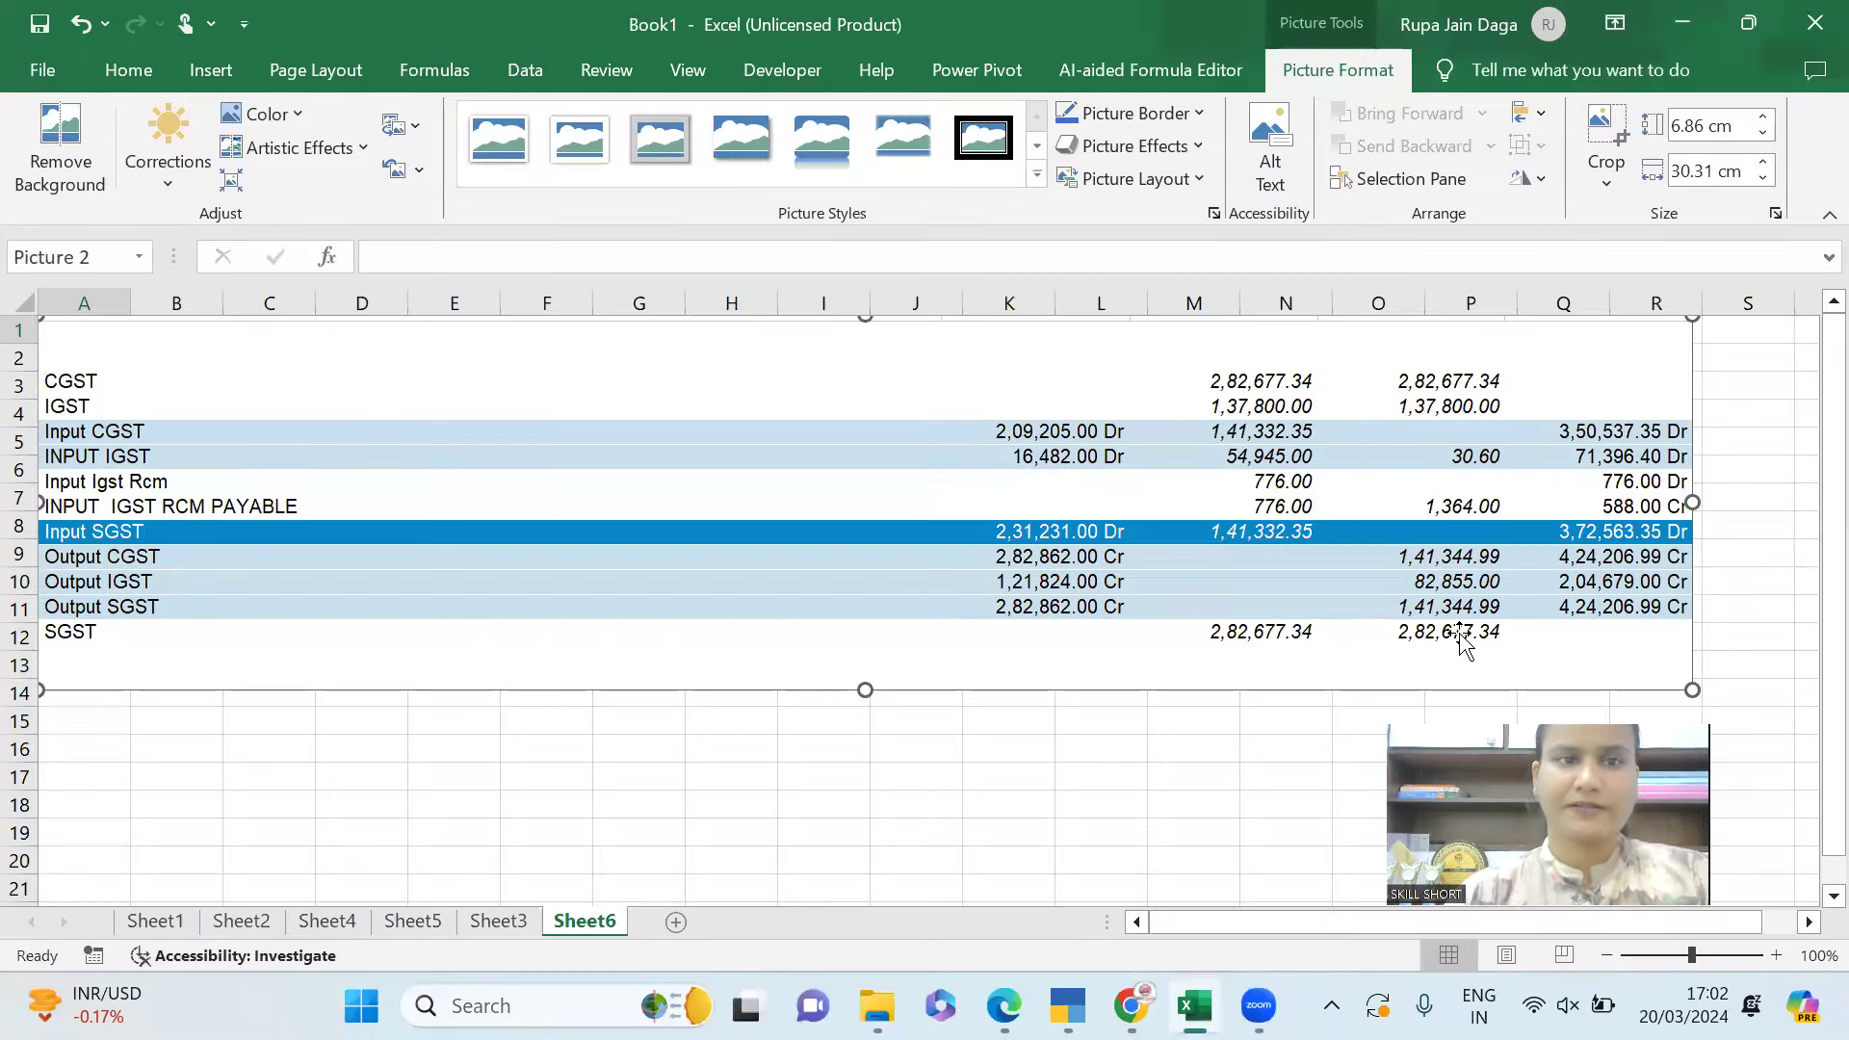
key("alt+Tab")
key("Return")
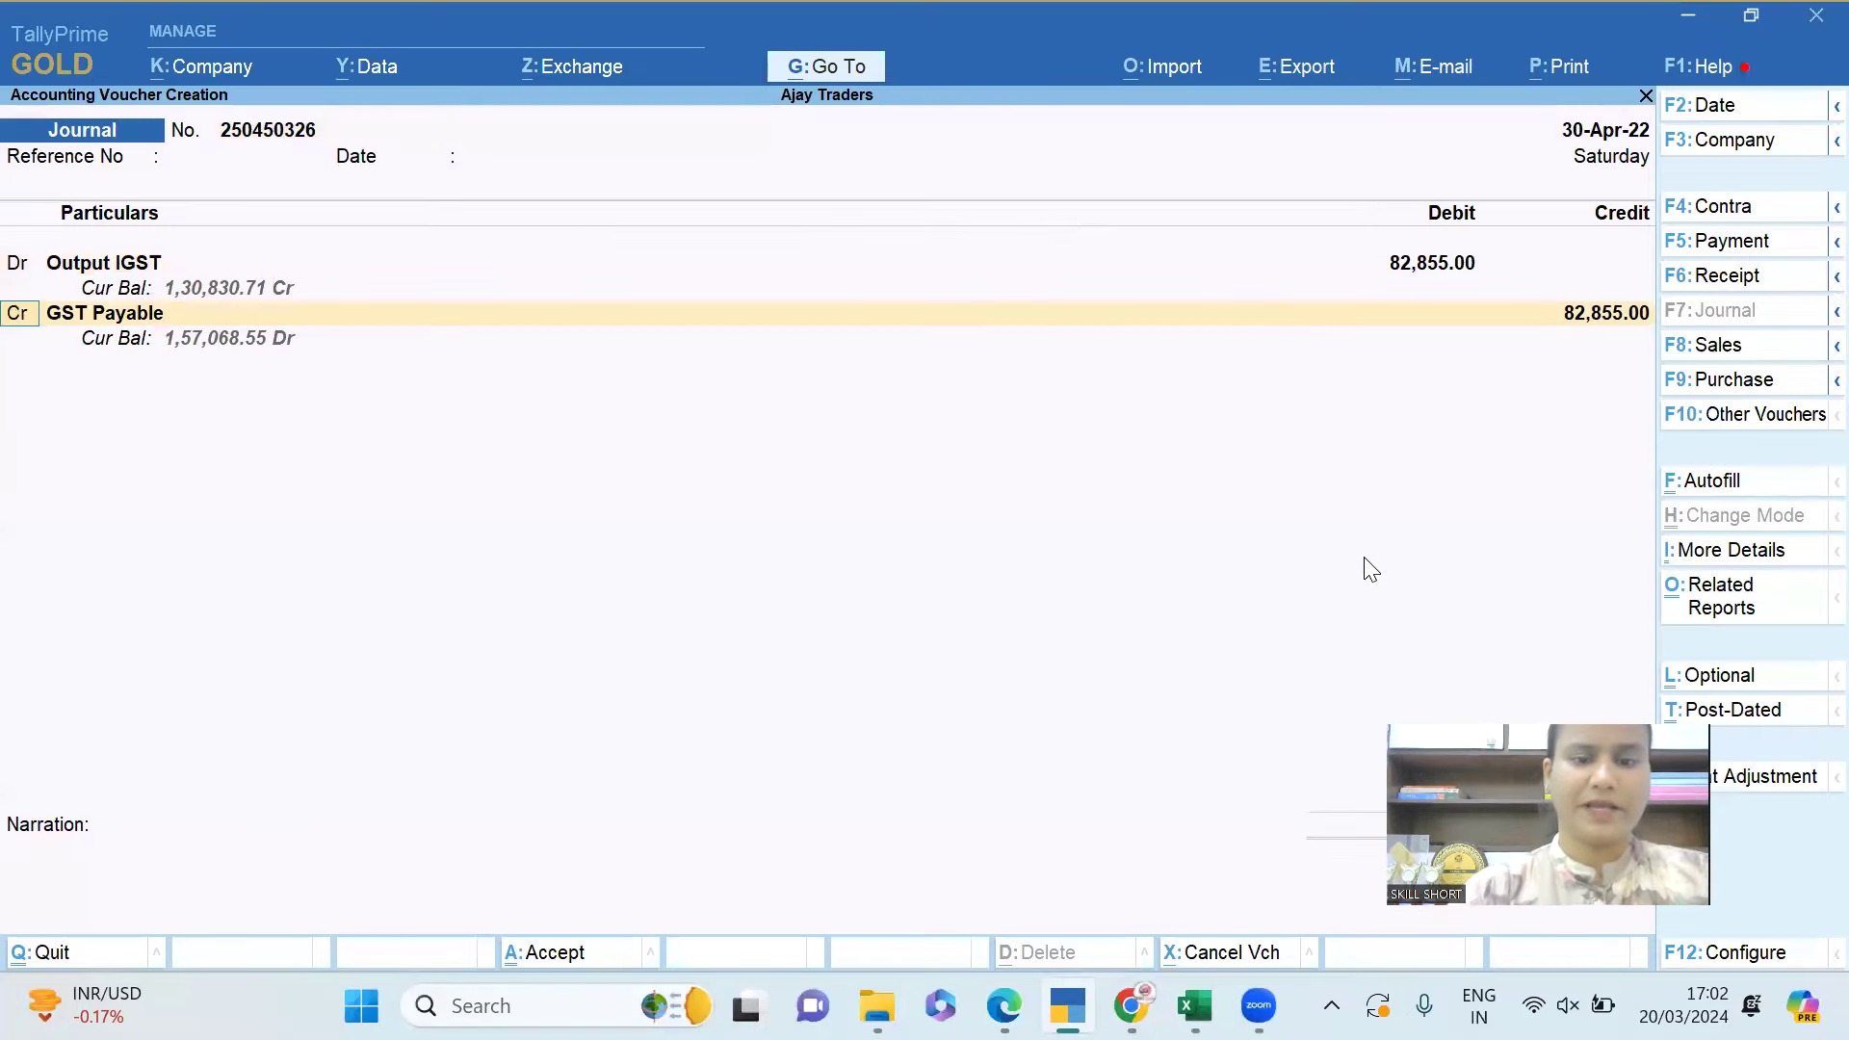
Make the second voucher line a debit to Output CGST for 141344.99, consulting the ledger clipping in Excel.
key("d")
key("Return")
type("Ou")
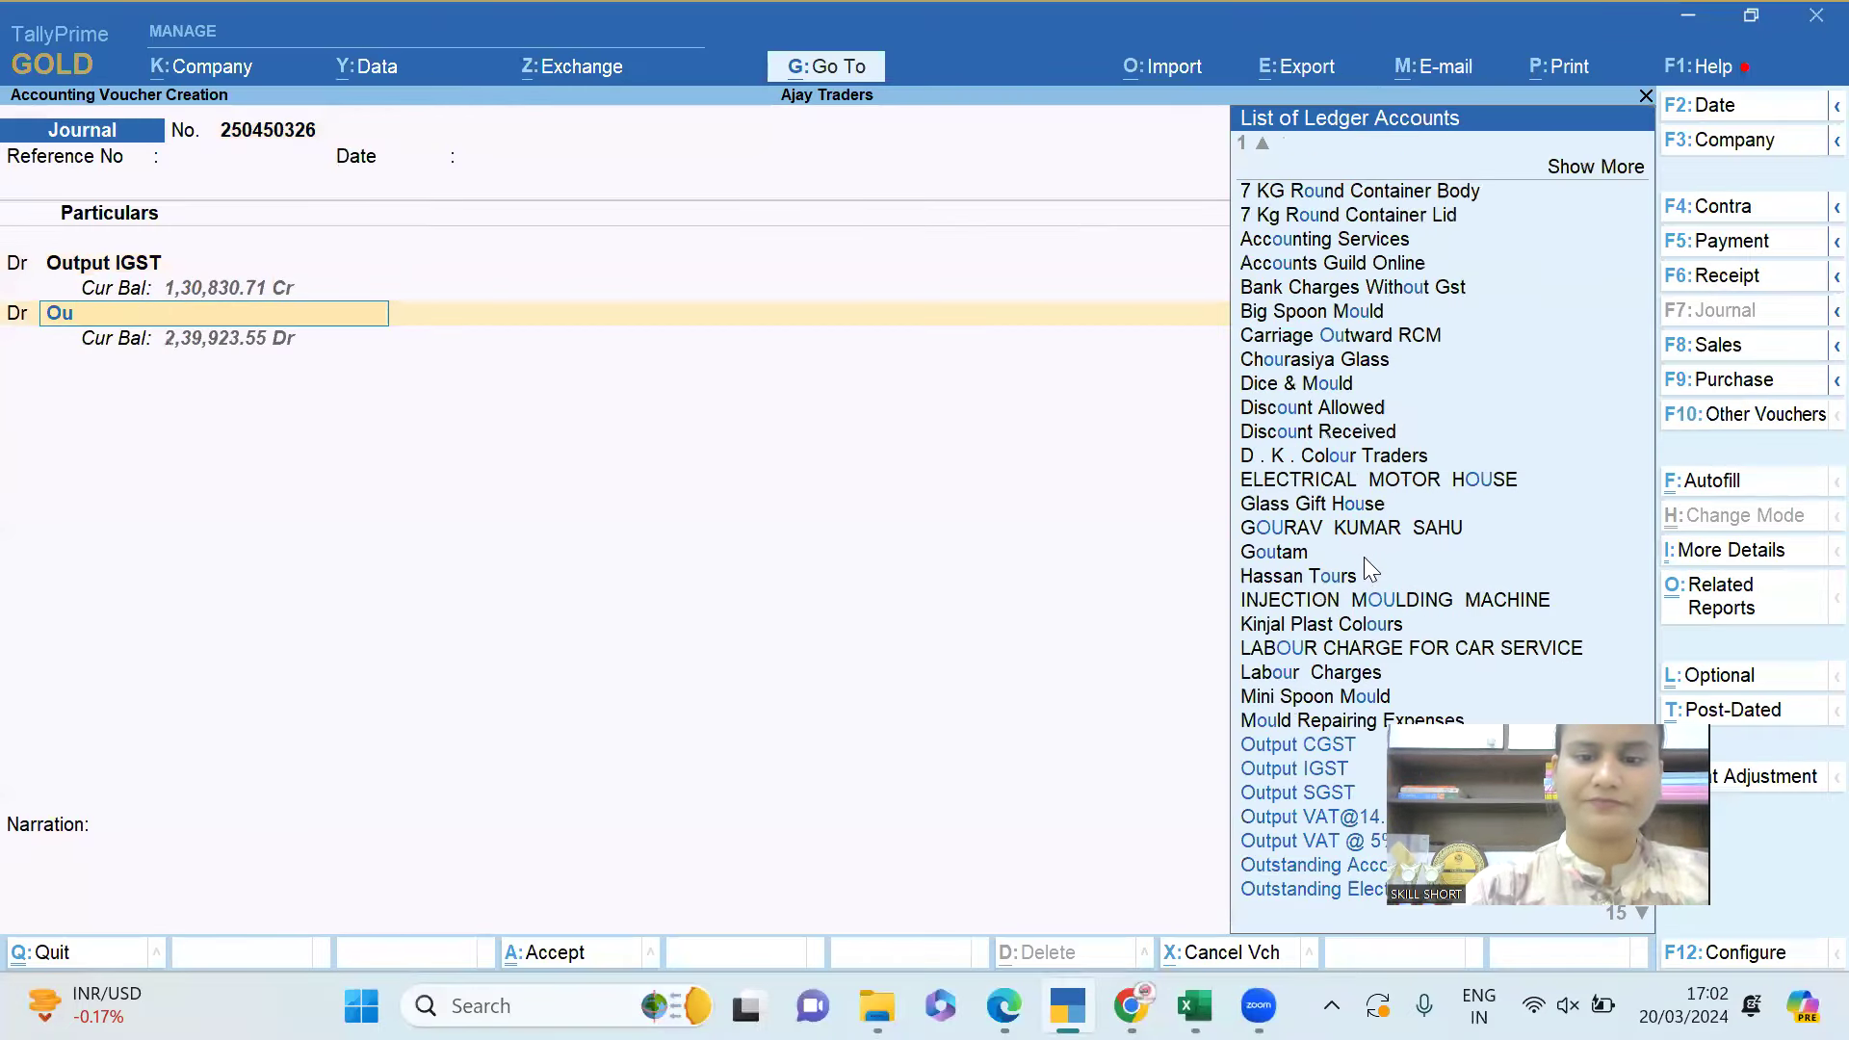
type("tput Cgs")
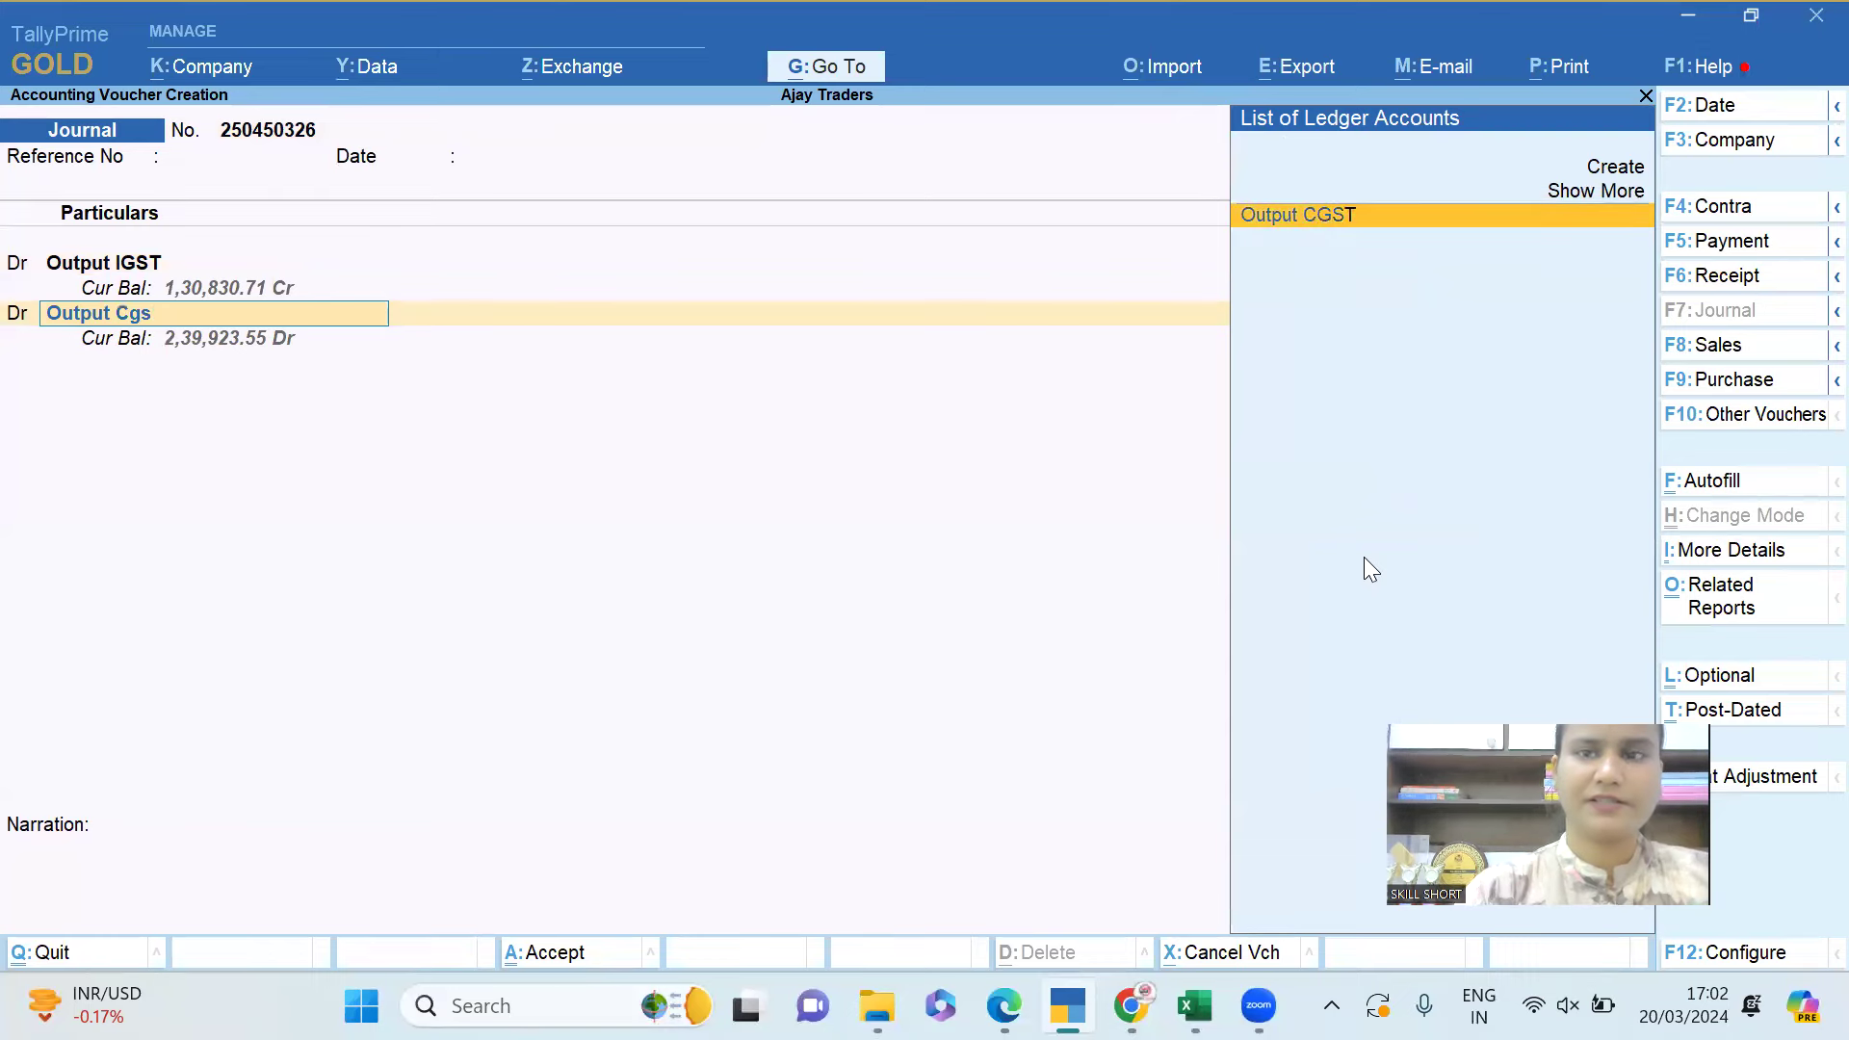
key("Return")
key("alt+Tab")
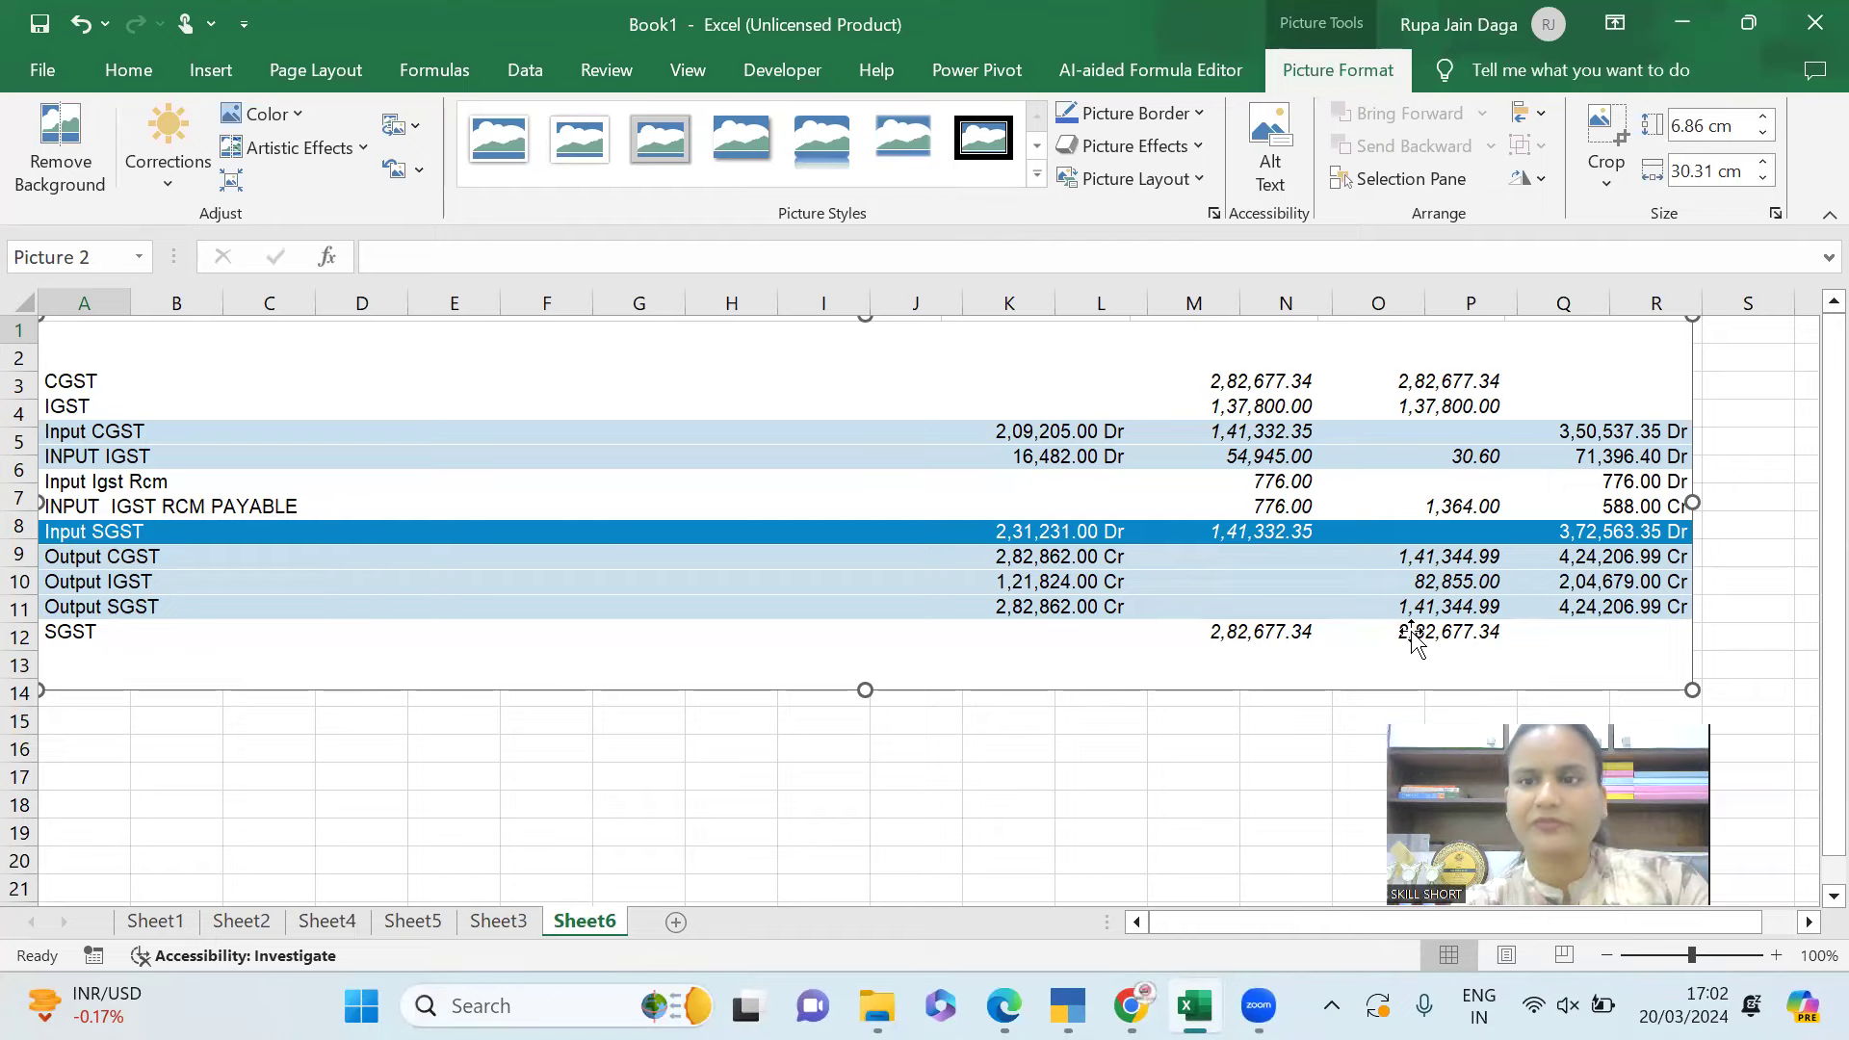
key("alt+Tab")
type("1")
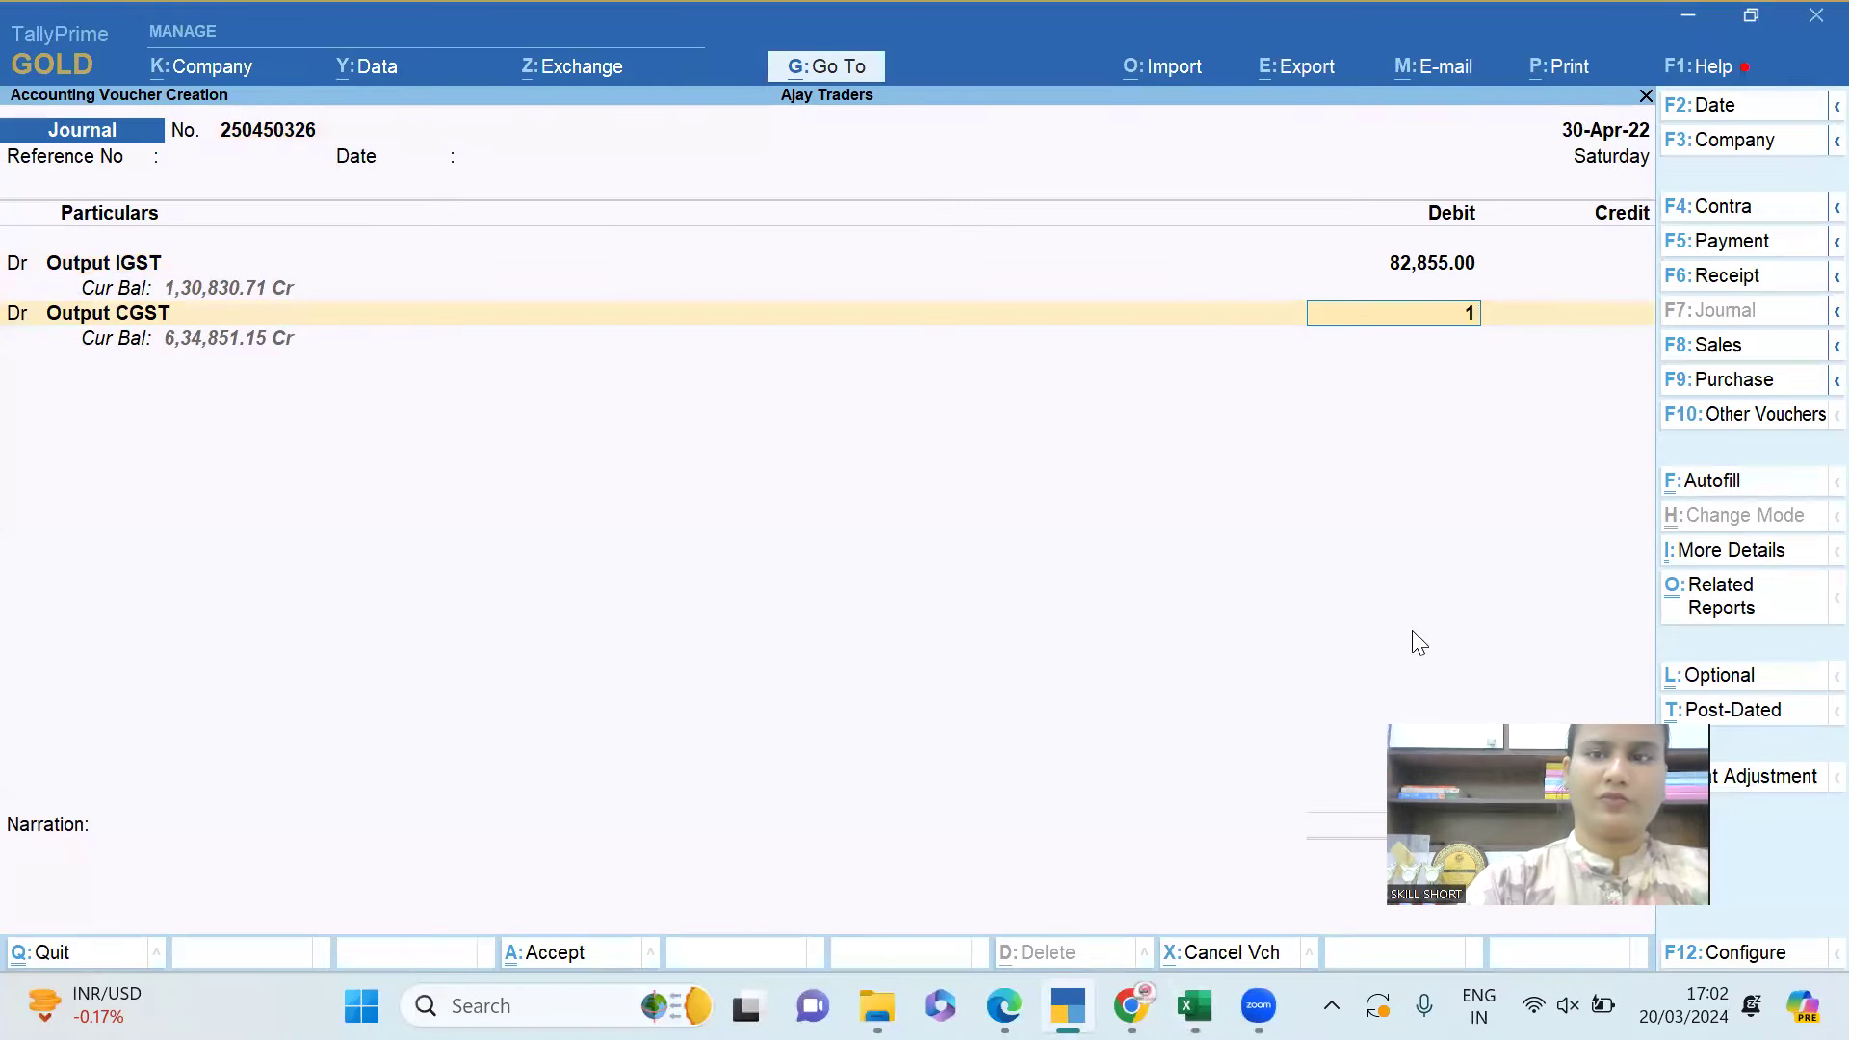
type("5413")
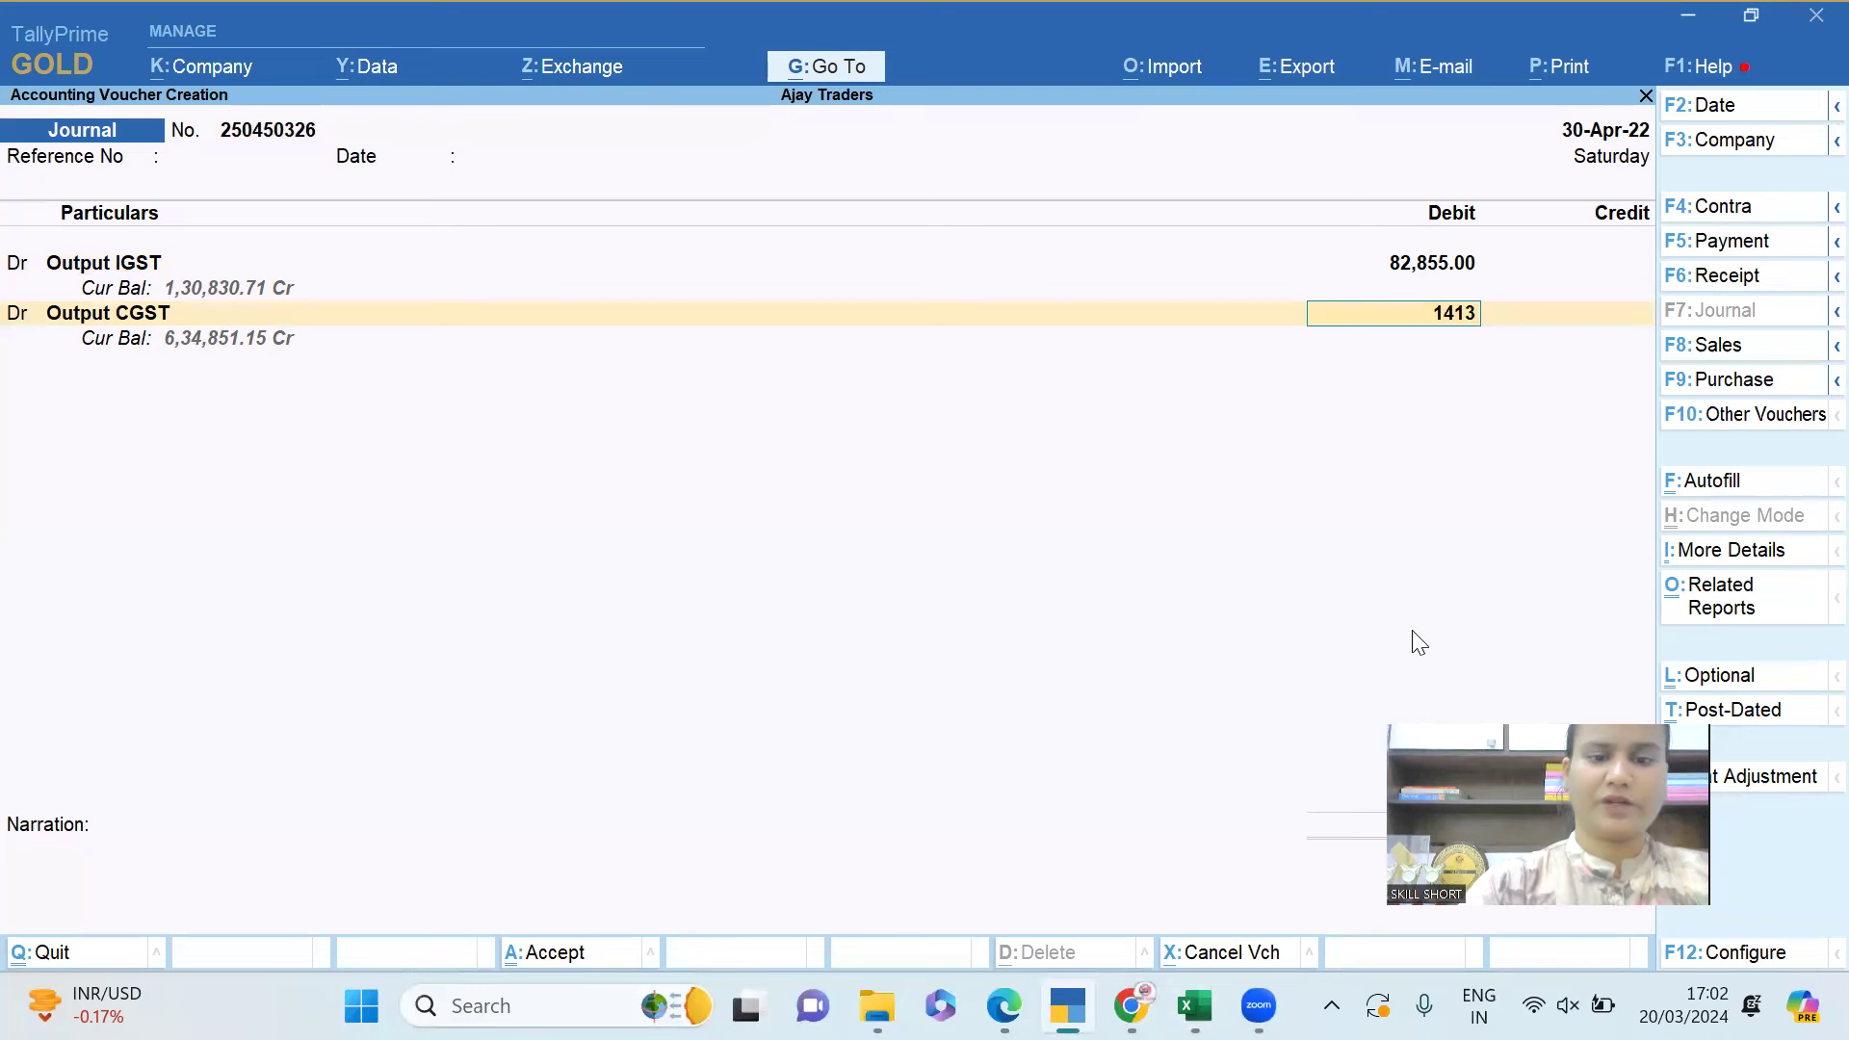
type("44.99")
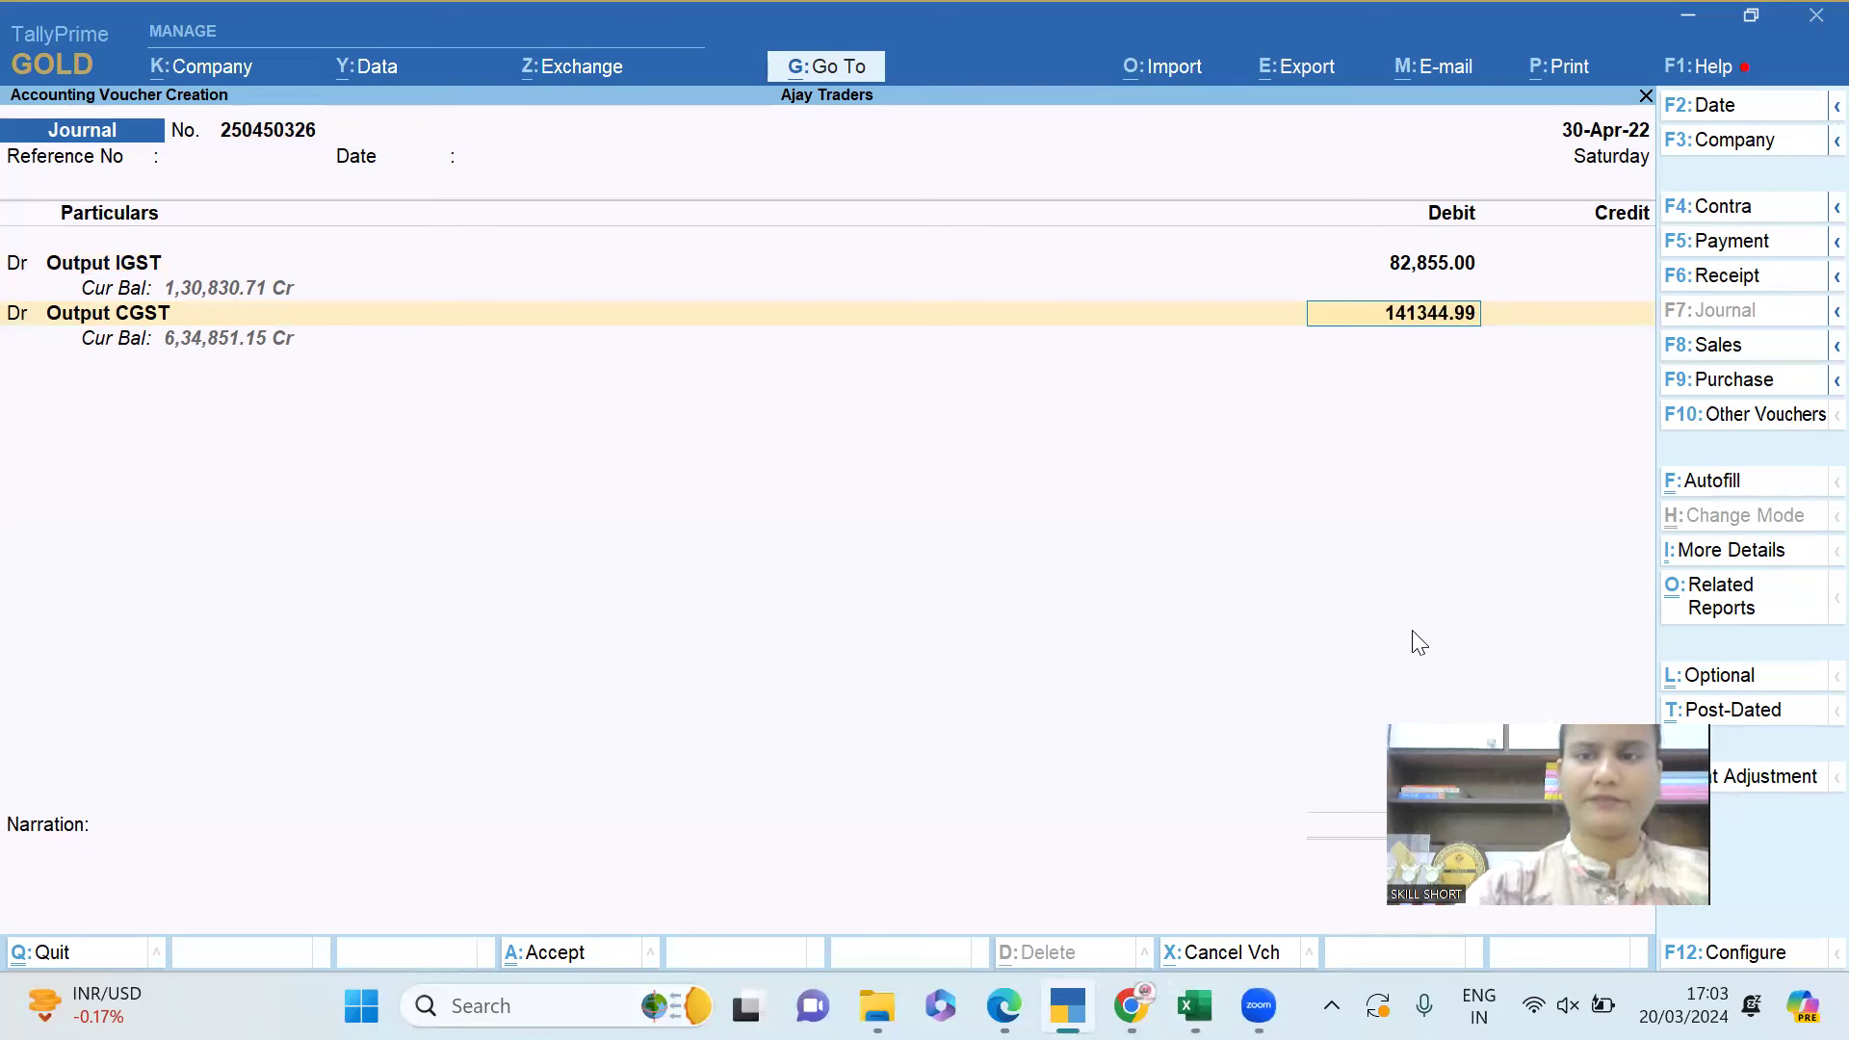
key("Return")
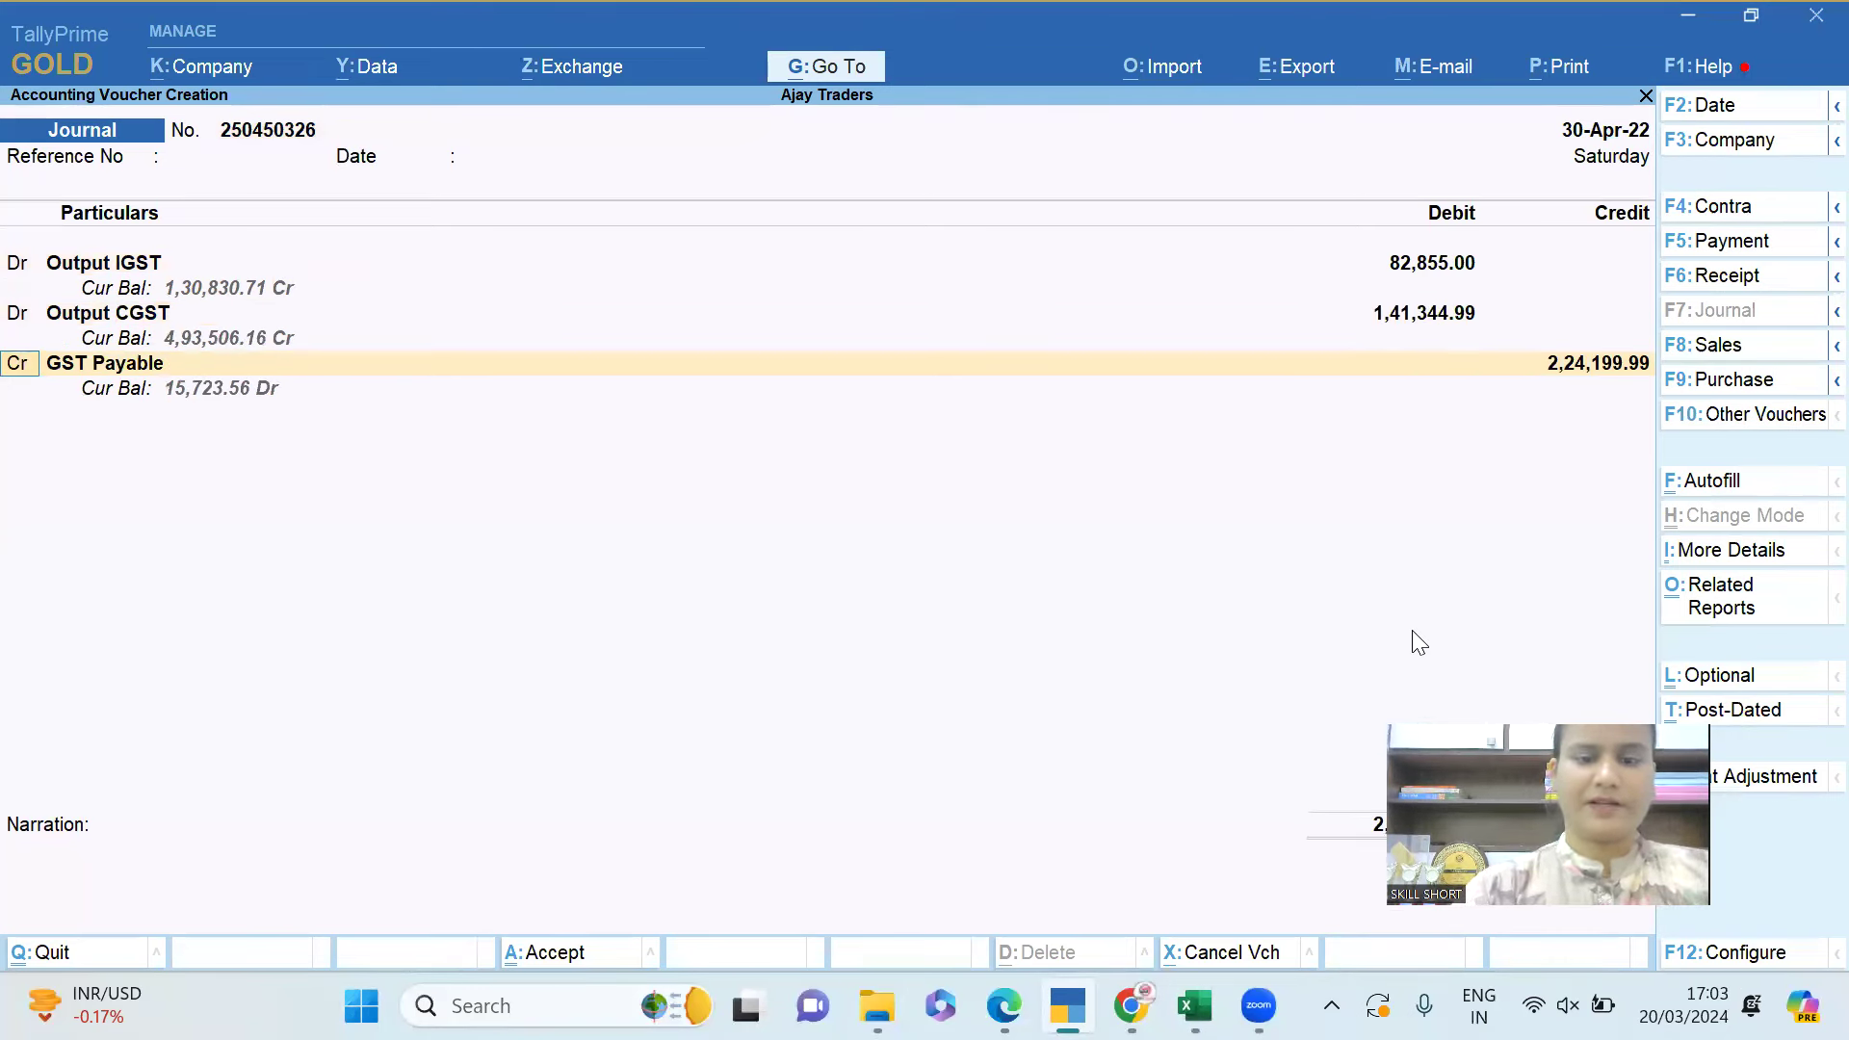
Make the third voucher line a debit to Output SGST for 141344.99.
type("dr")
key("Return")
type("Ou")
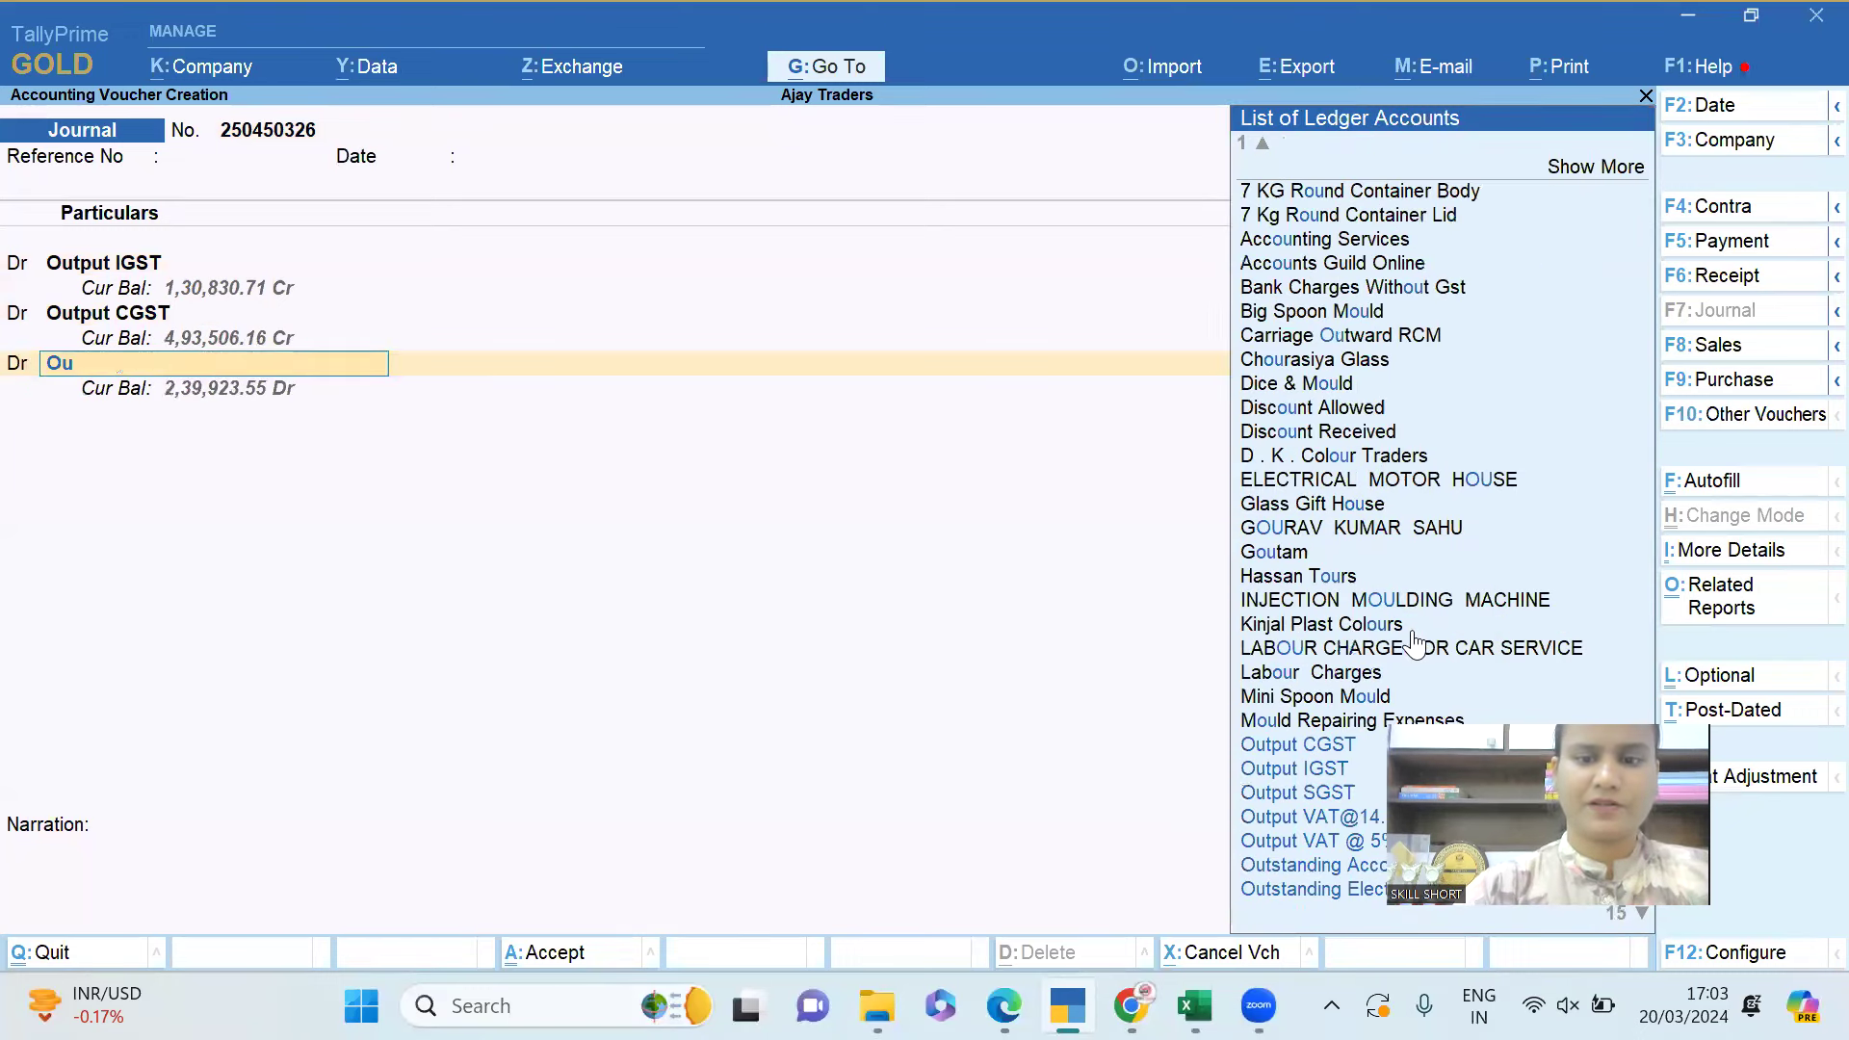
type("tput Sgst")
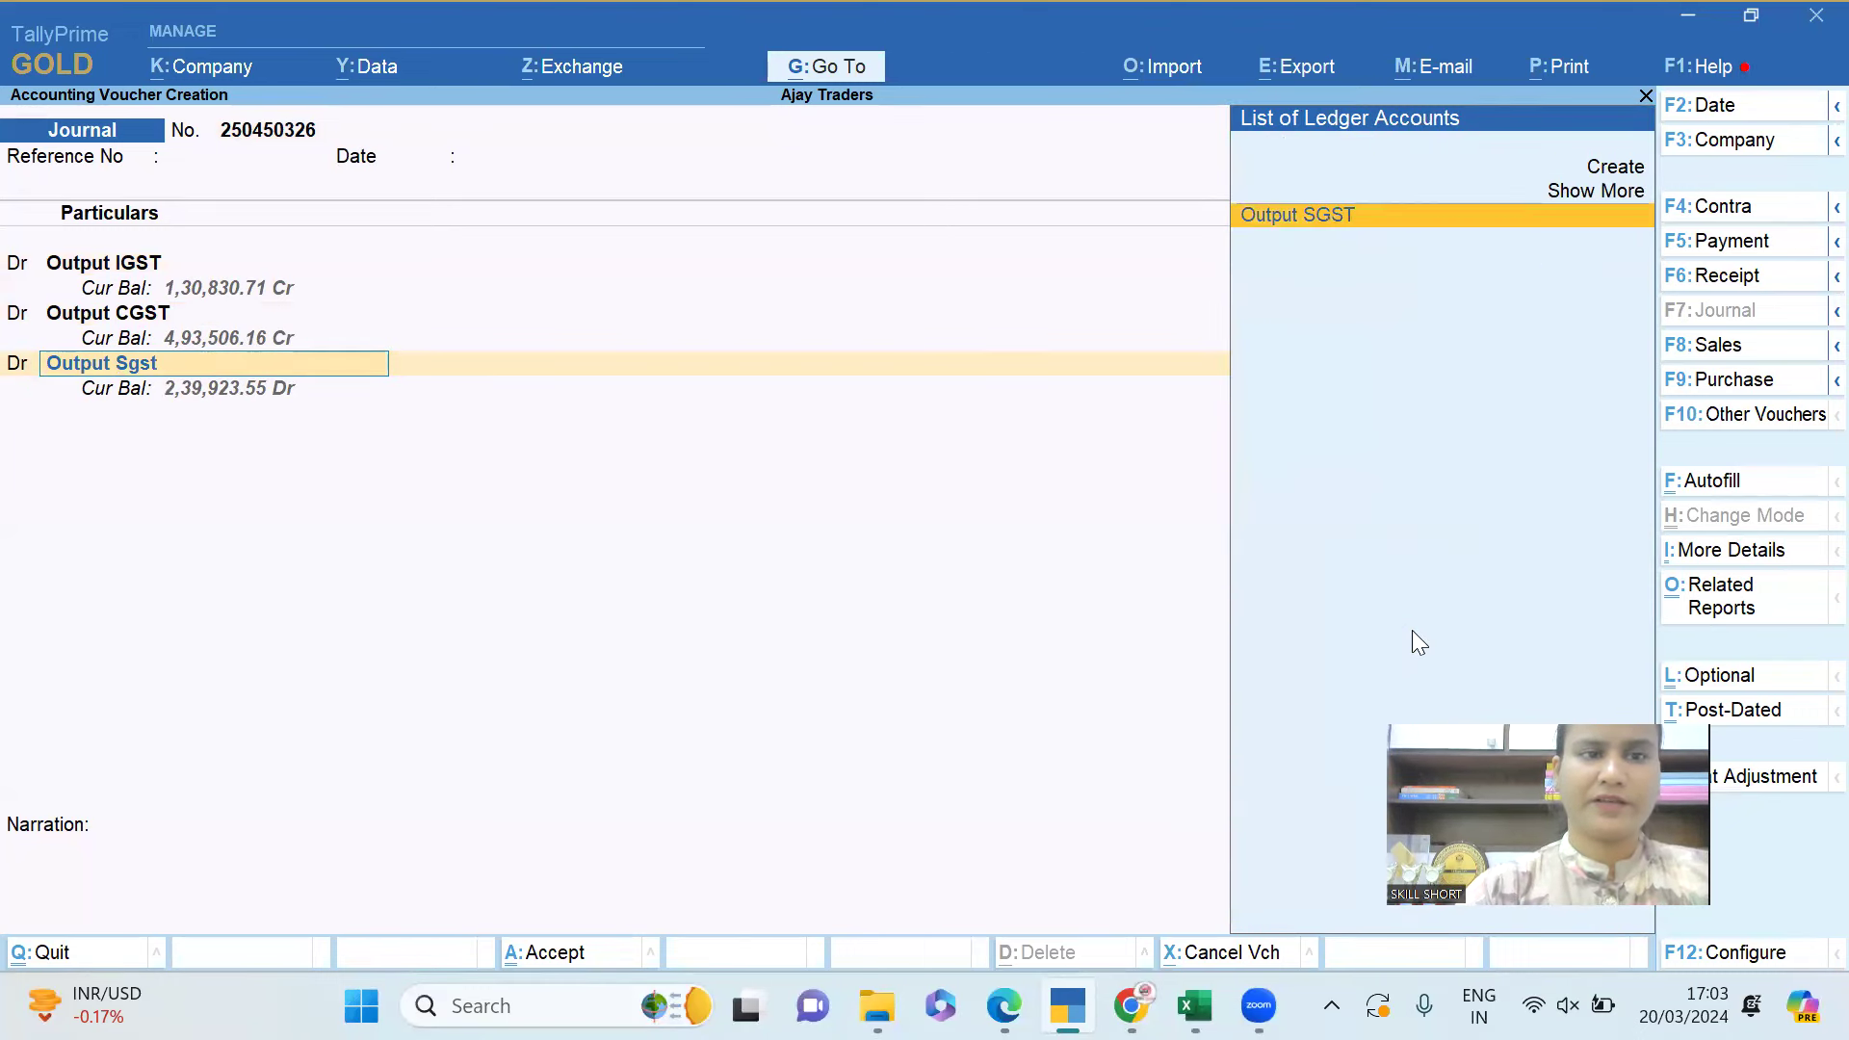
key("Return")
type("1")
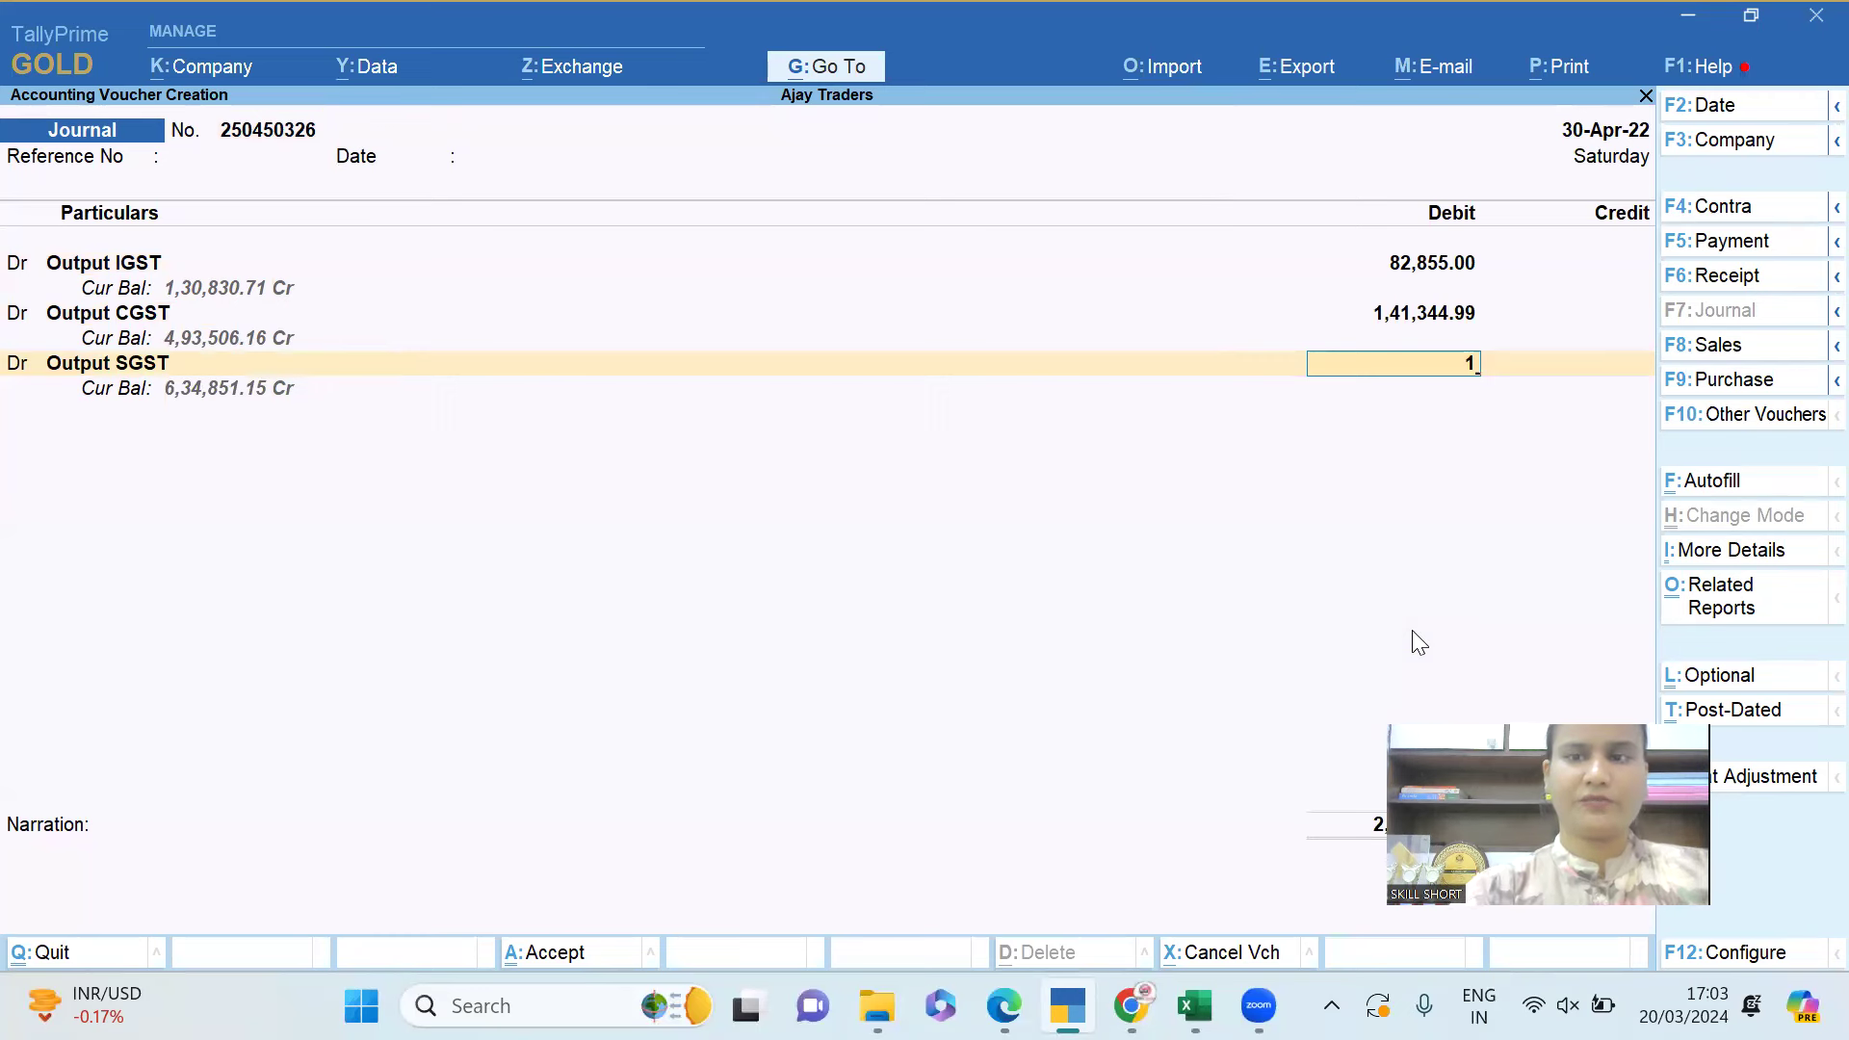
type("41344.99")
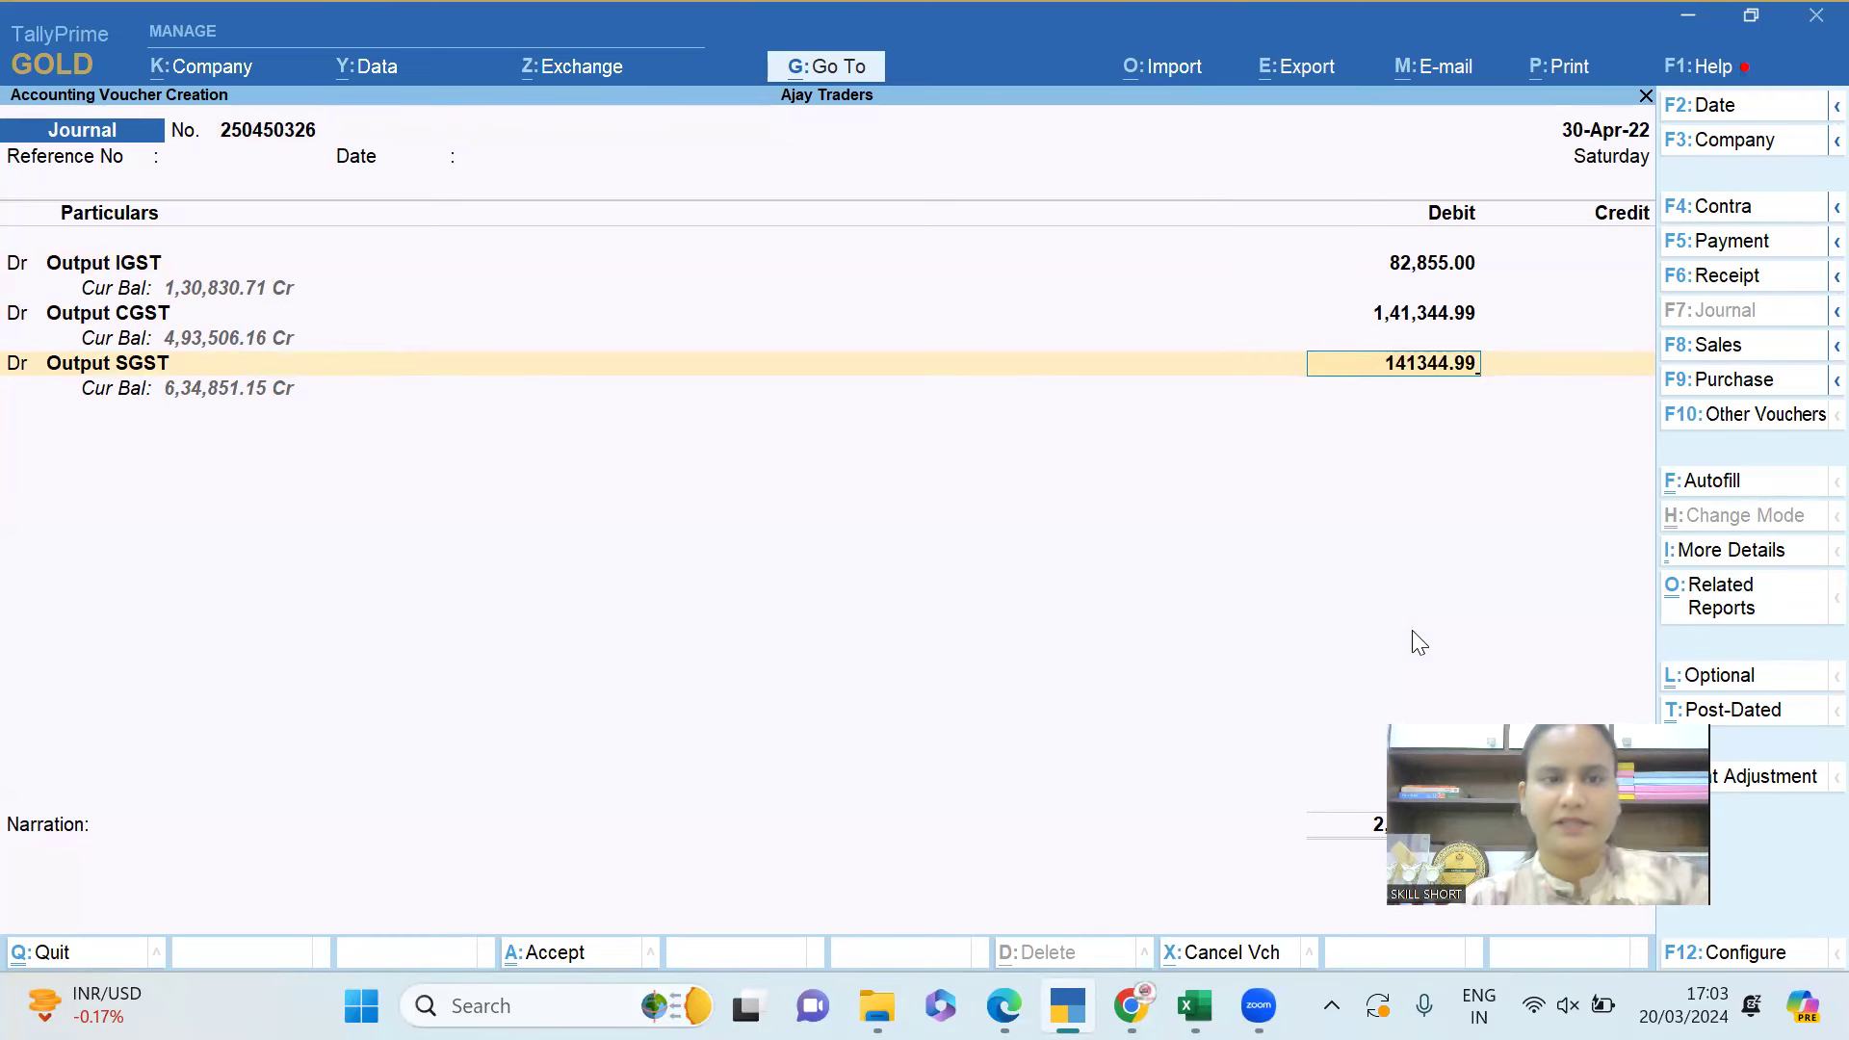
key("Return")
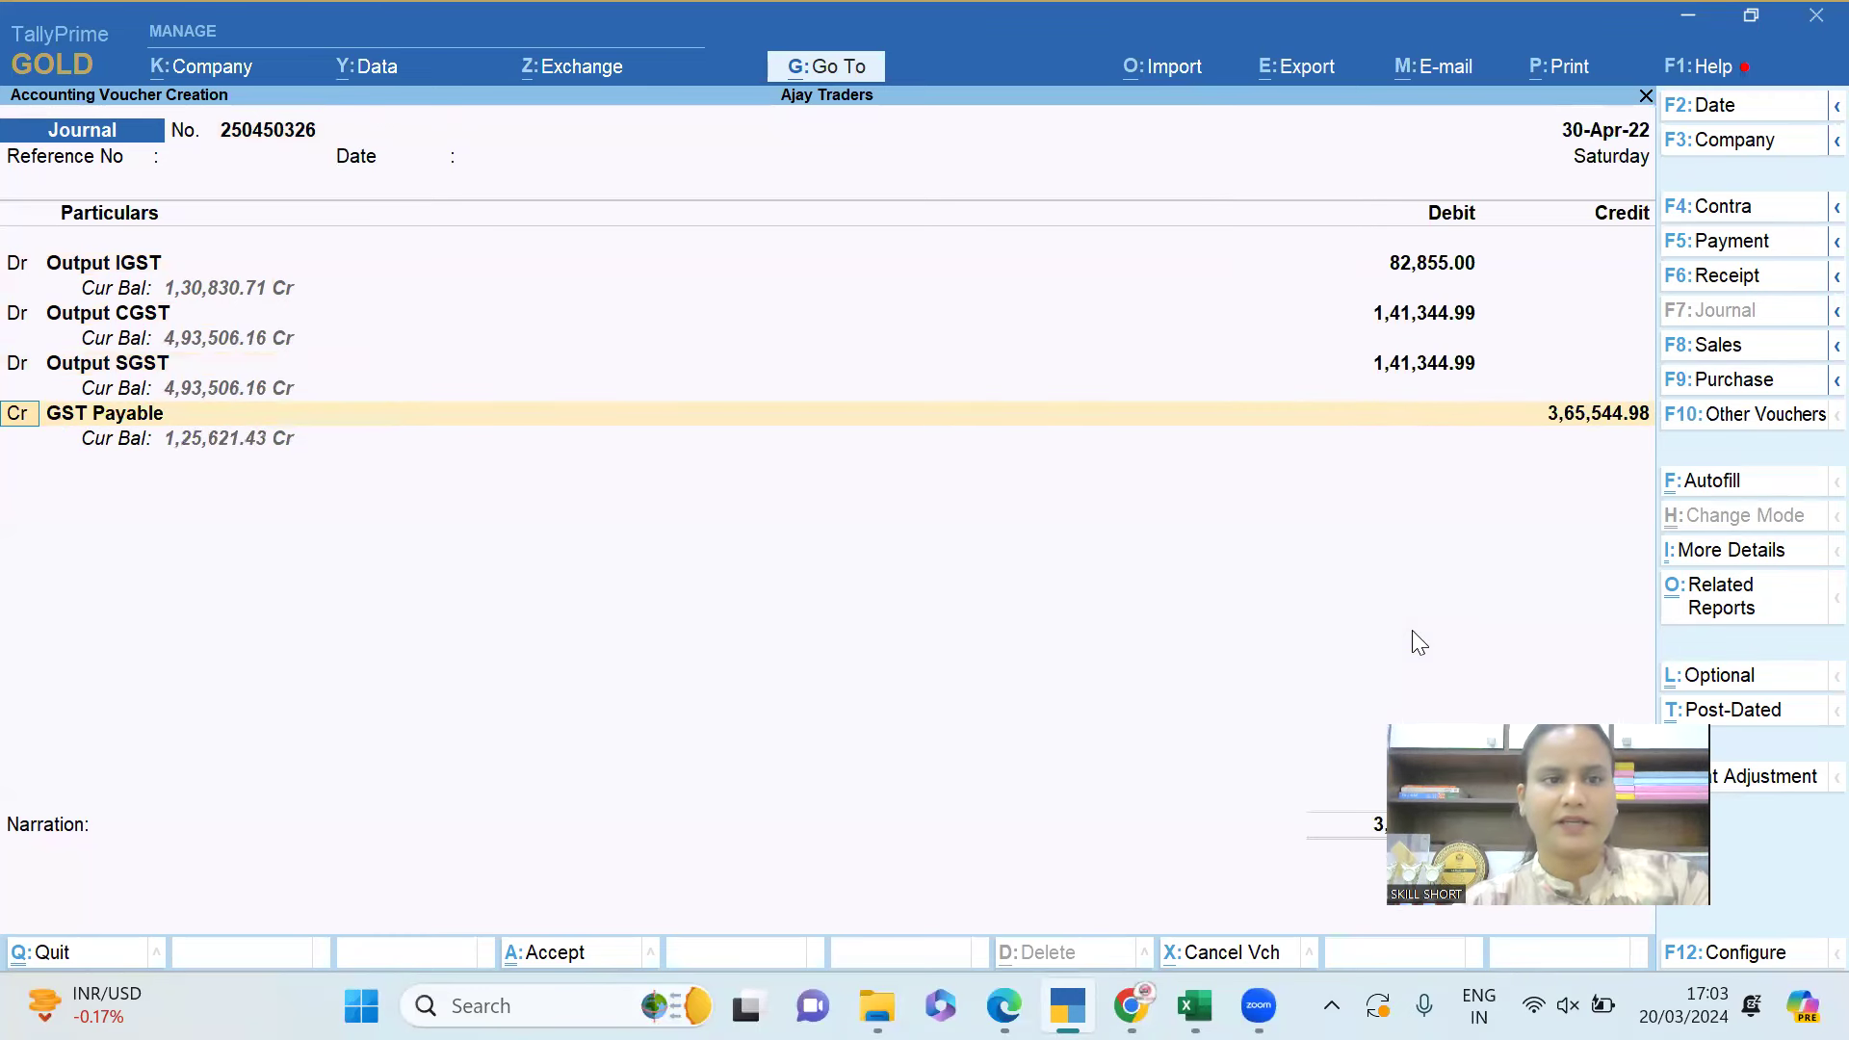
Credit Input CGST with 141332, taking the Central Tax set-off amount from the GST return picture on Sheet3 in Excel.
key("Return")
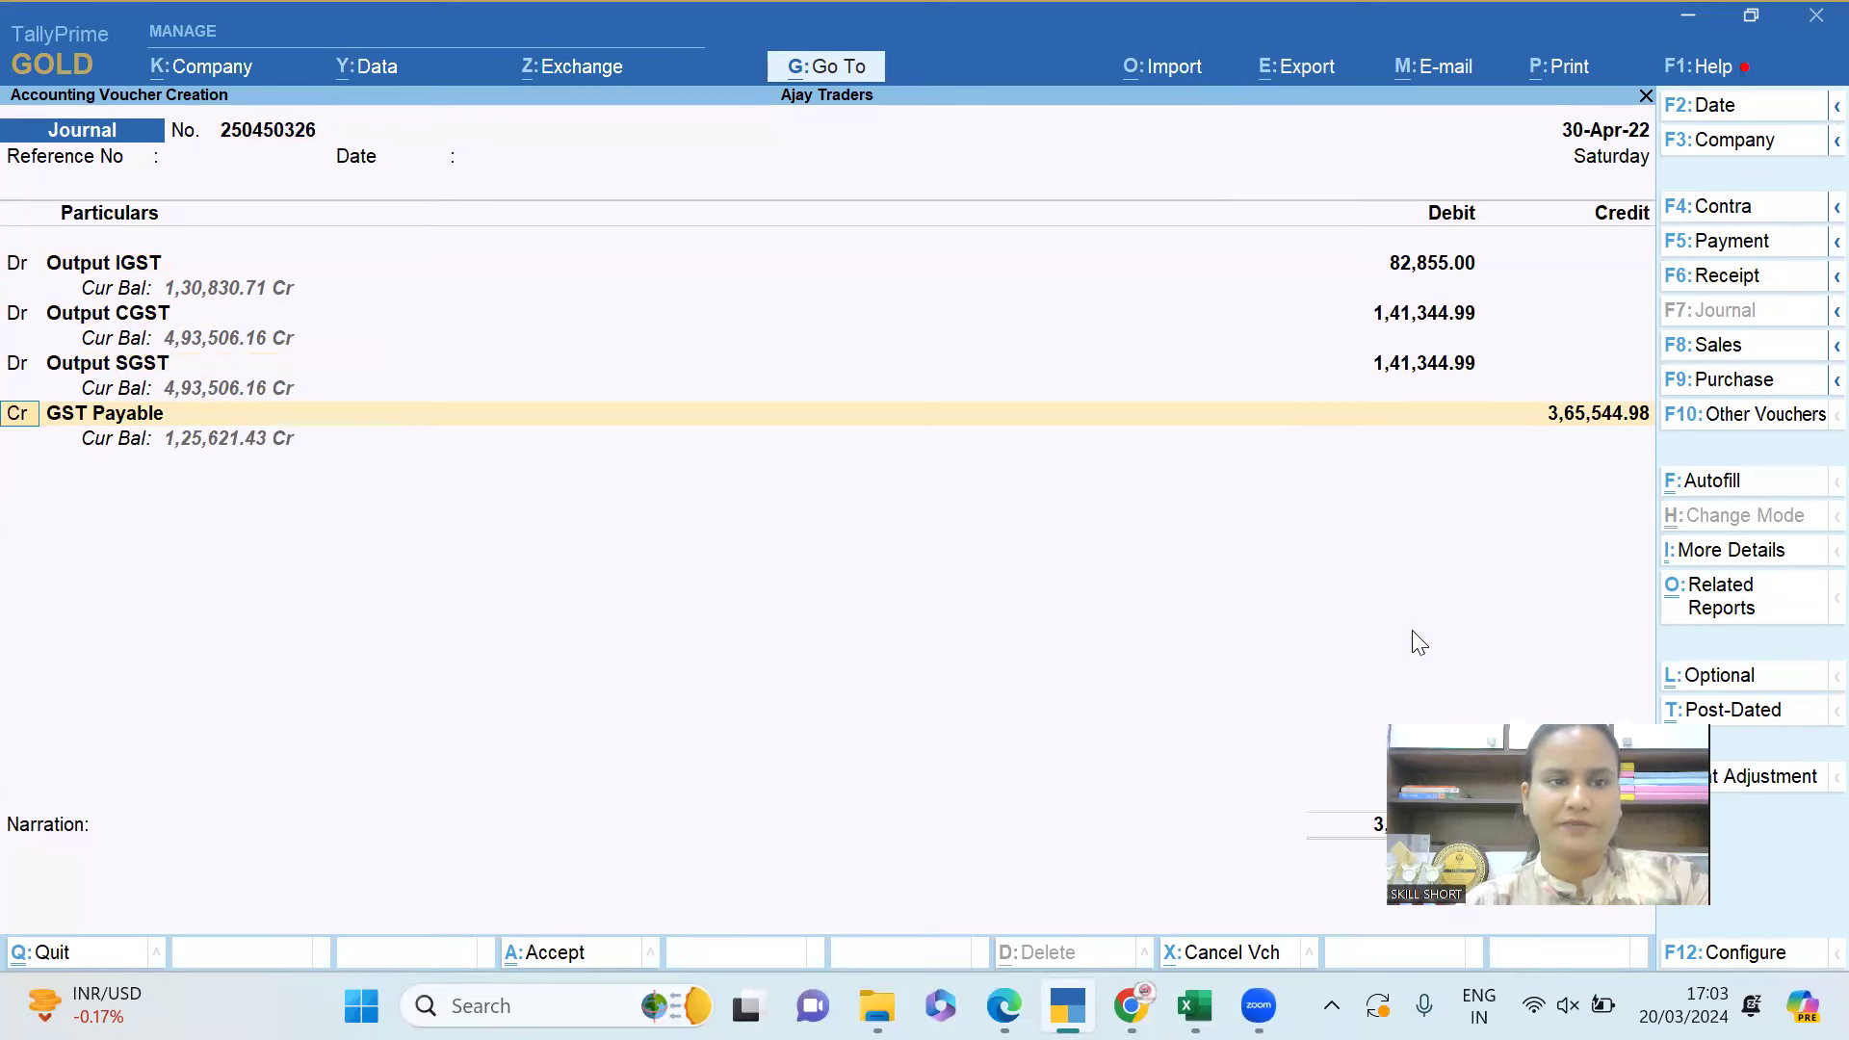
type("I")
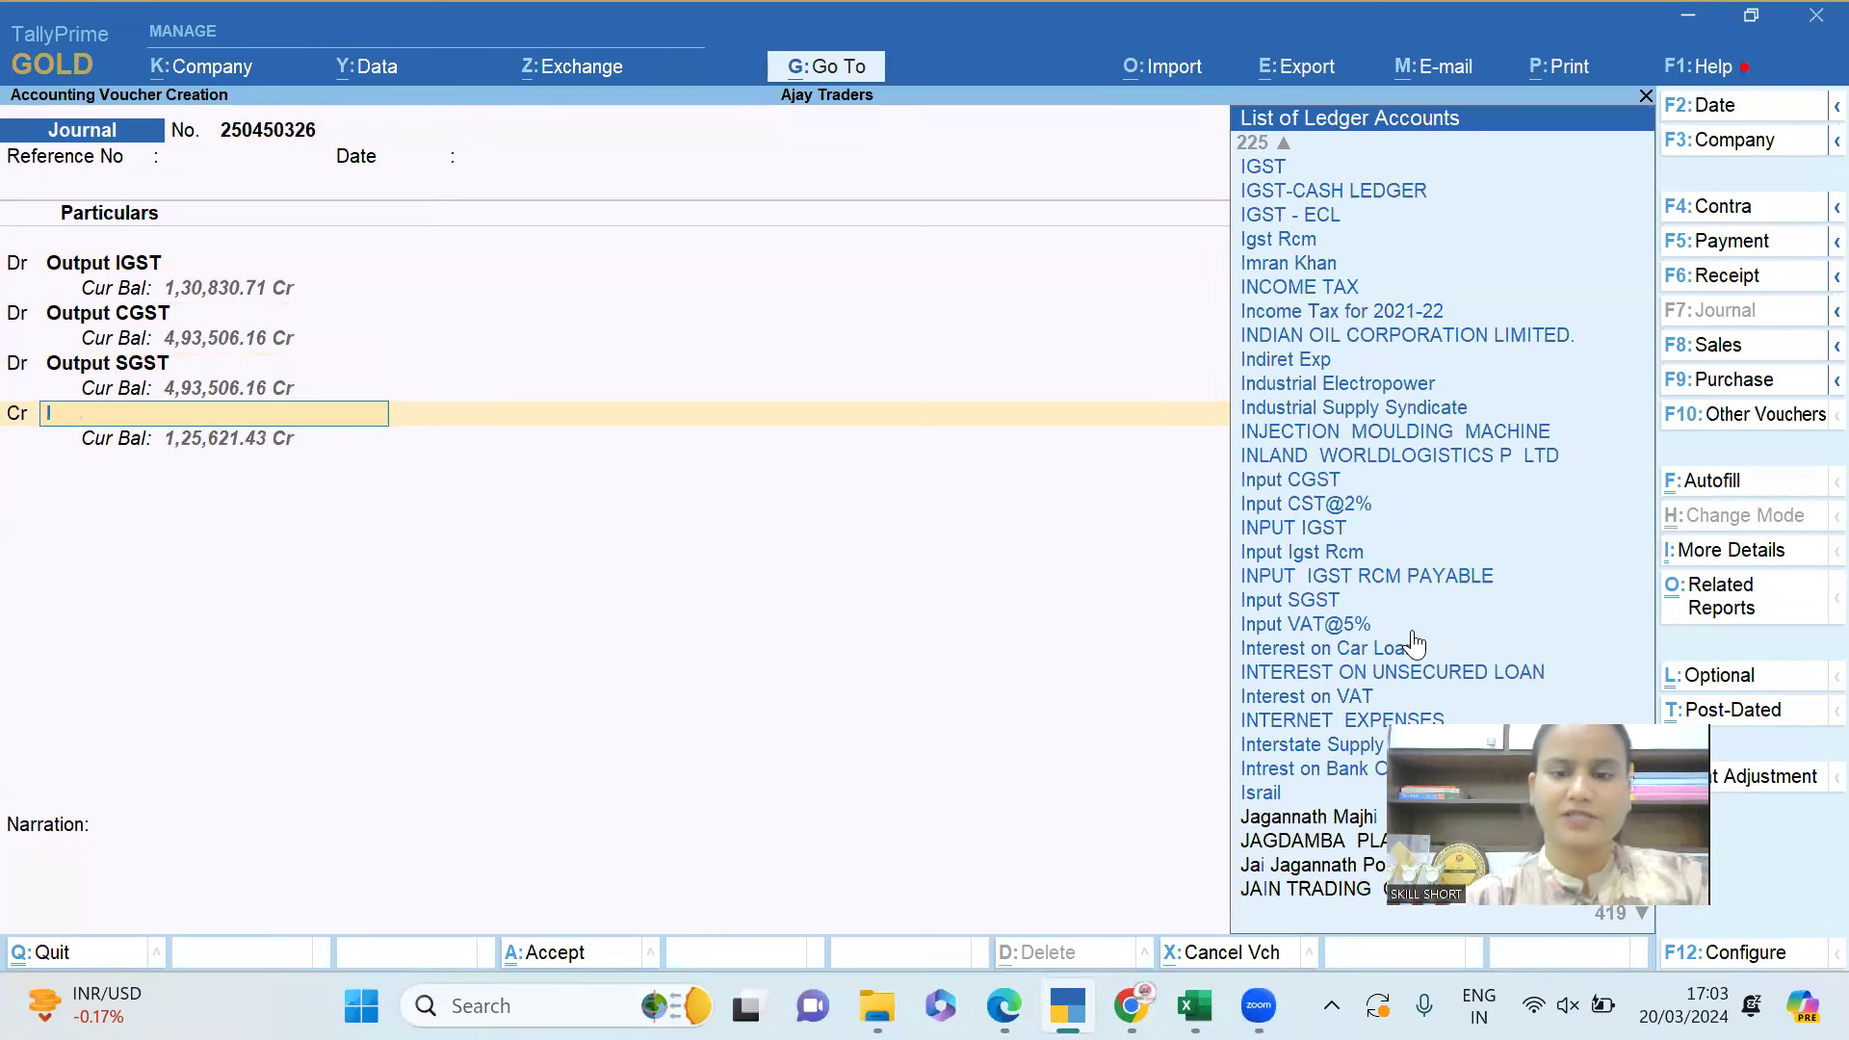
type("nput Cgst")
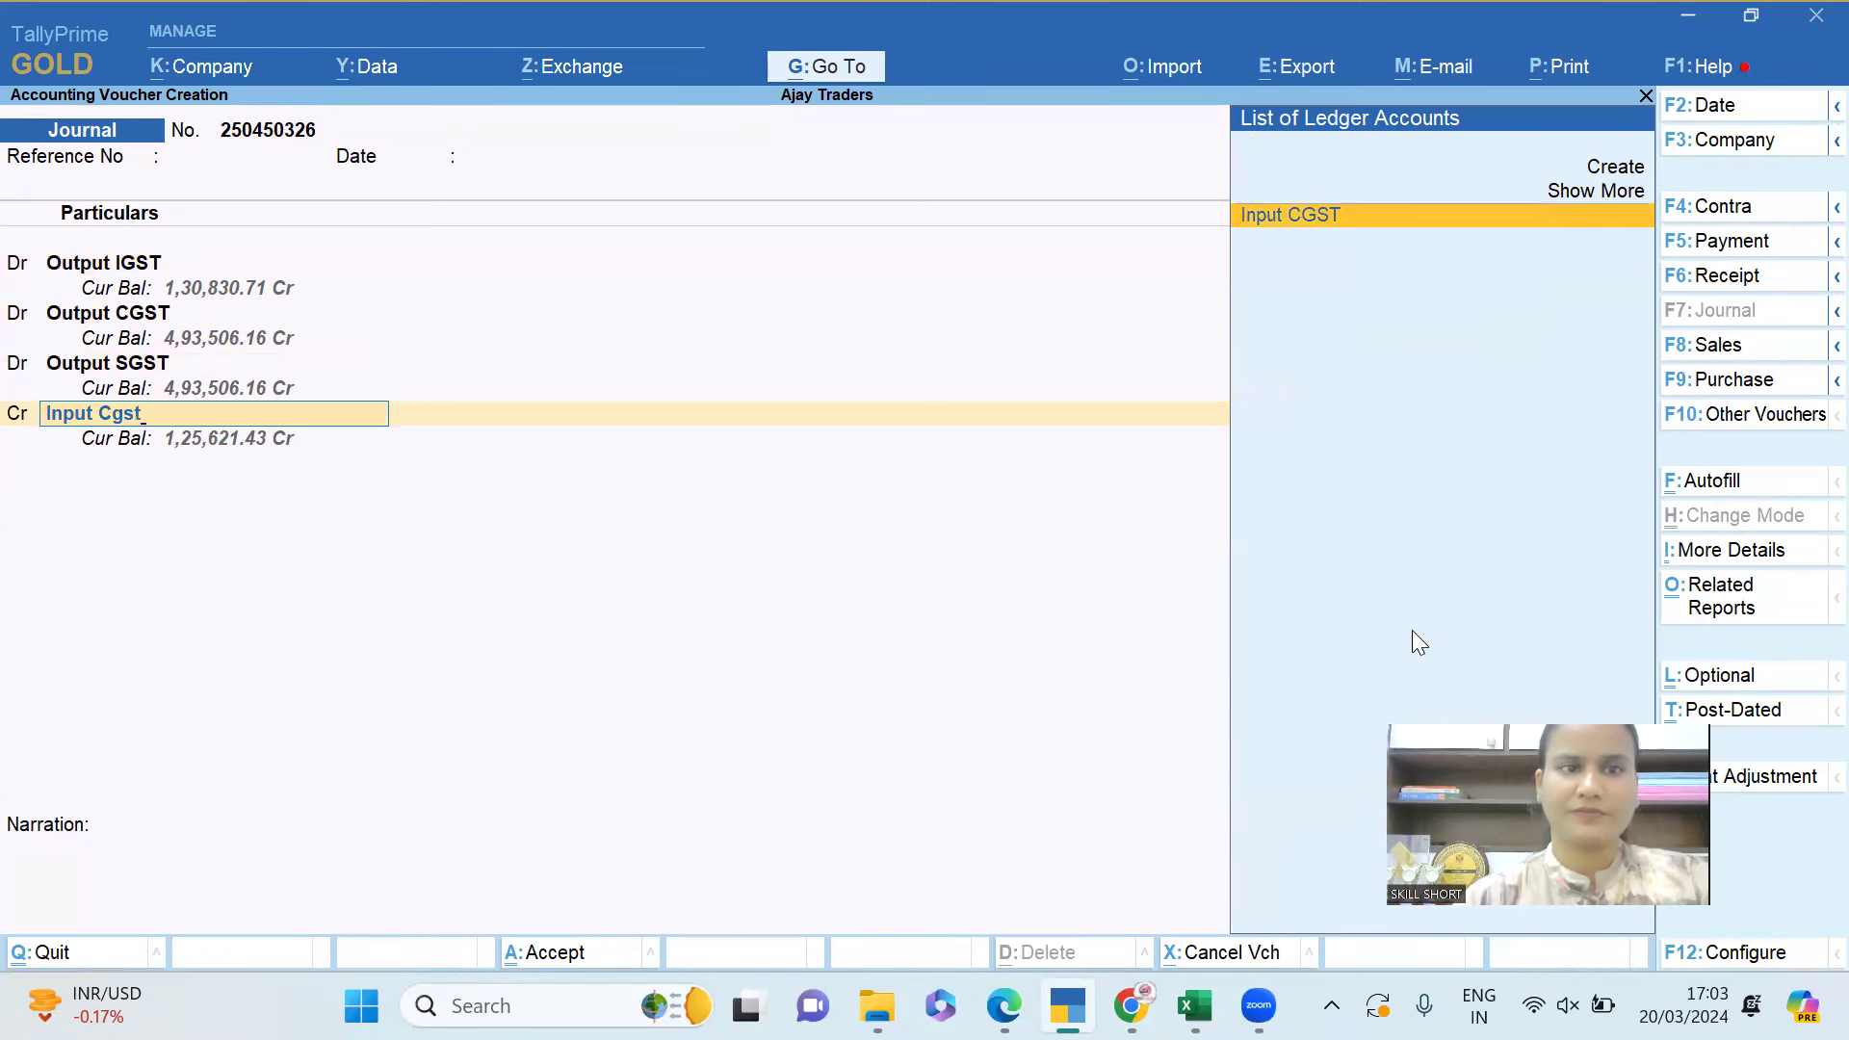
key("Return")
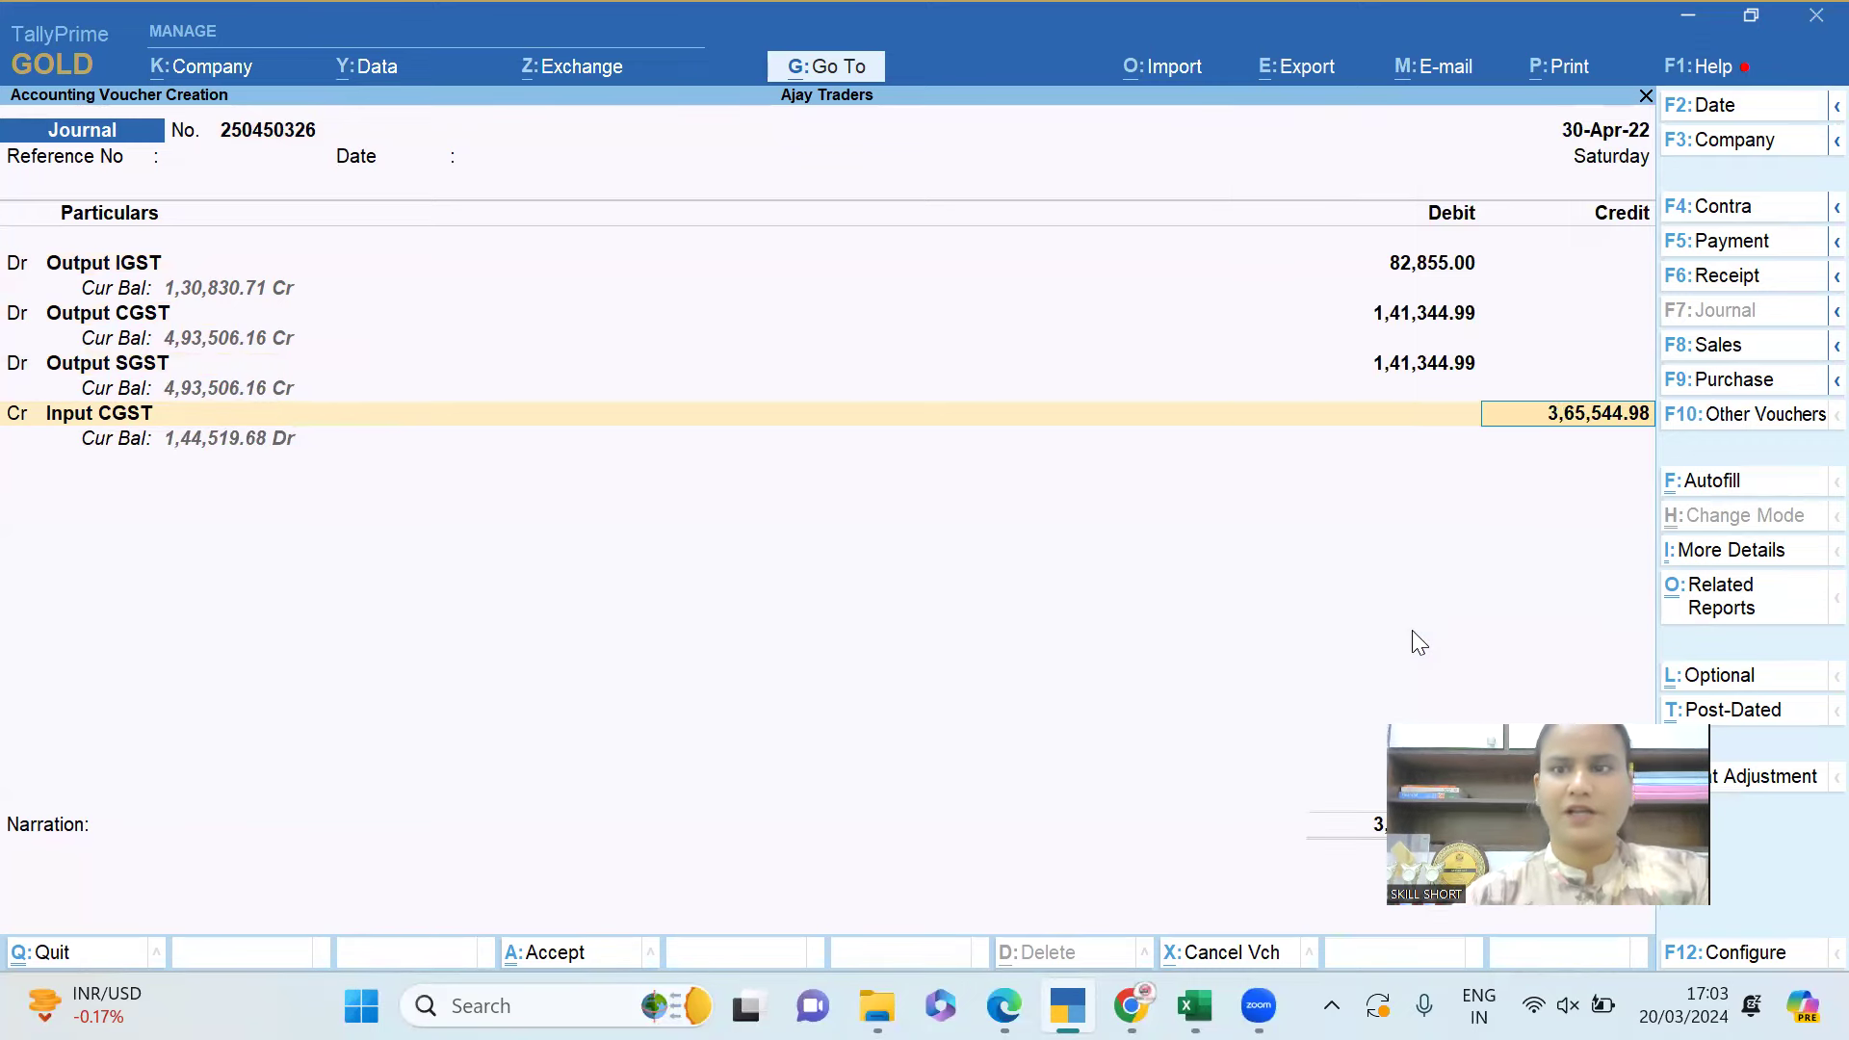
key("Return")
key("alt+Tab")
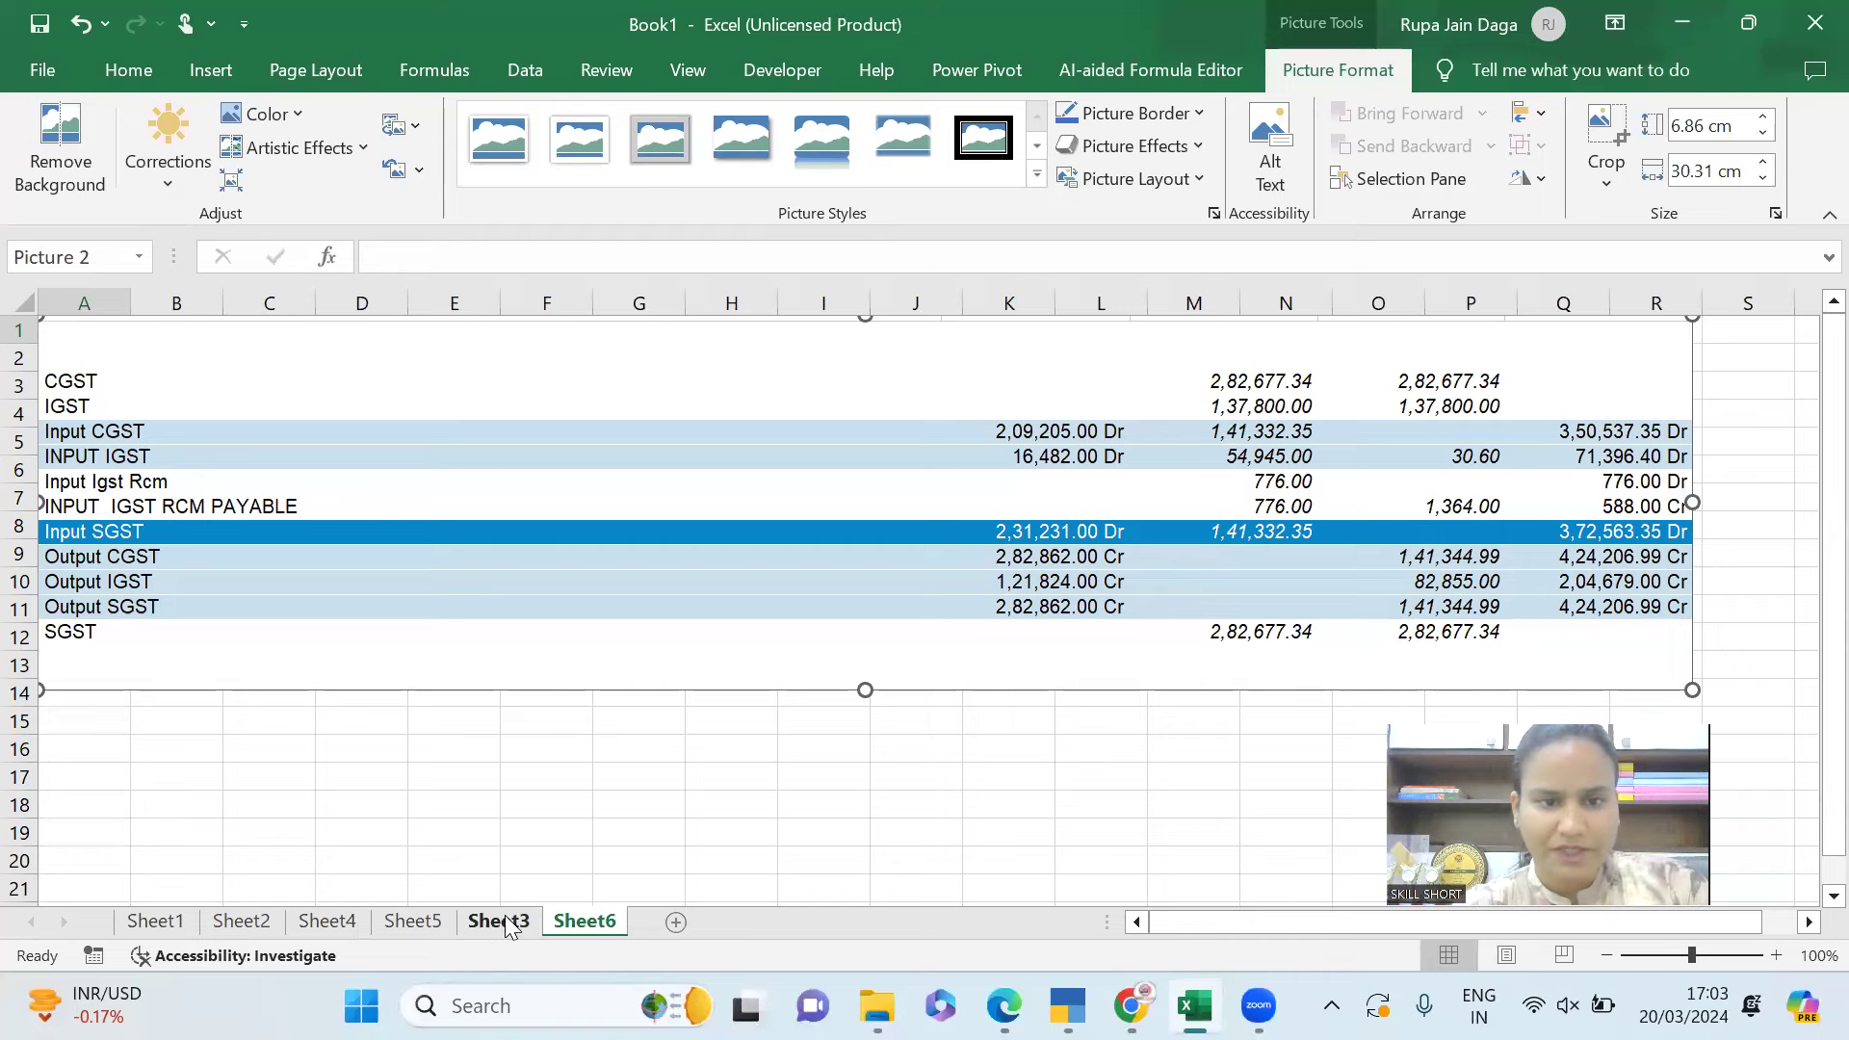
left_click(501, 922)
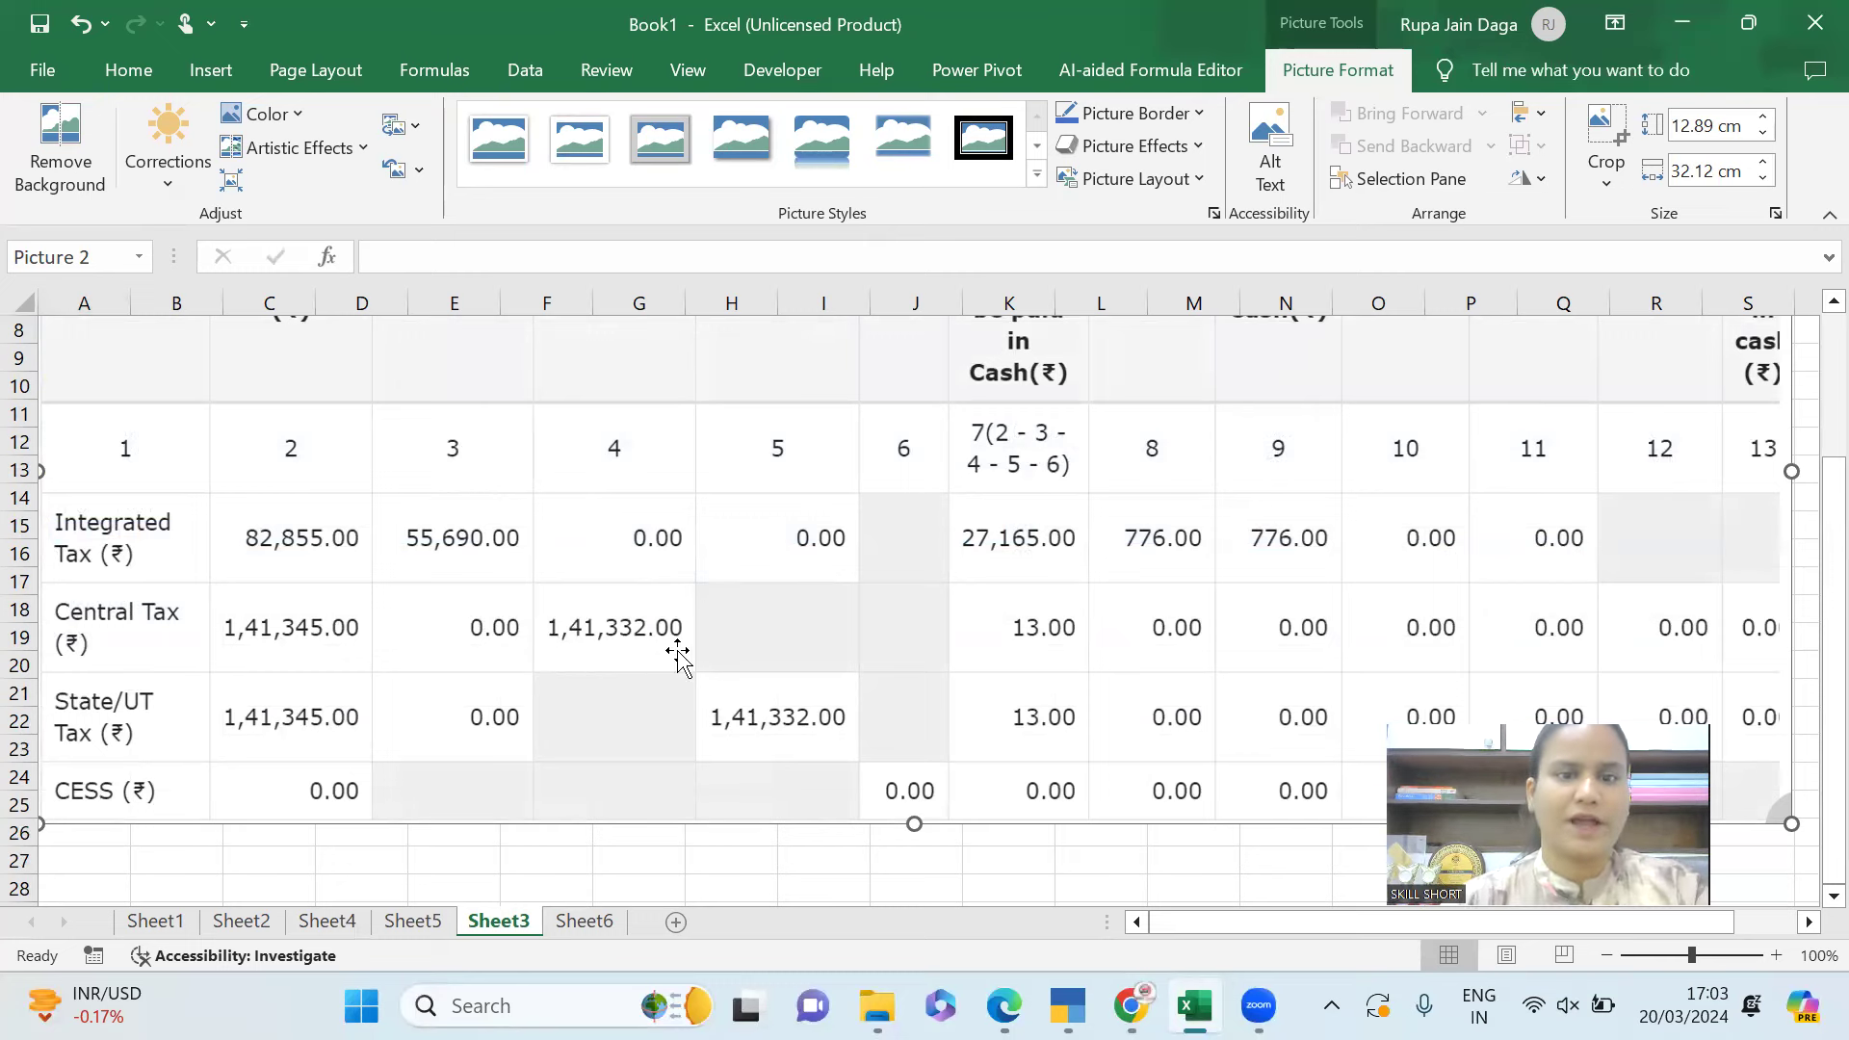
key("alt+Tab")
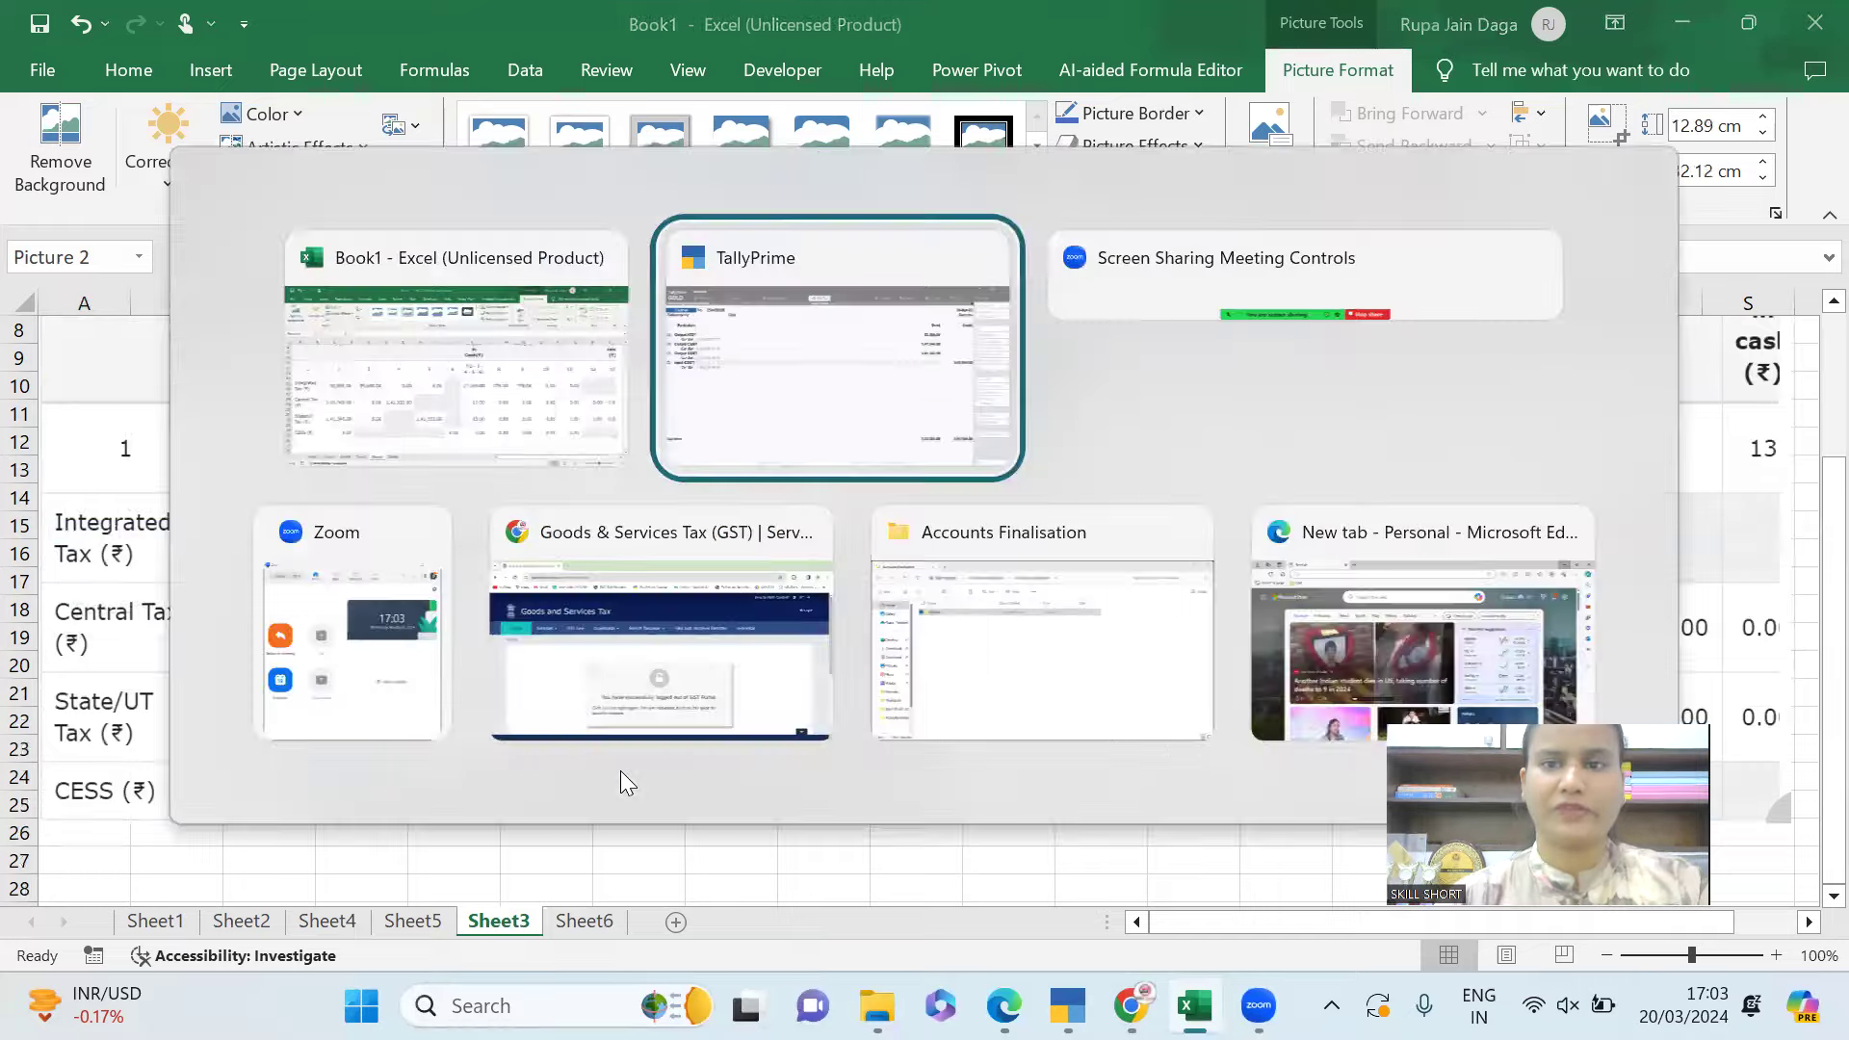
type("141334")
key("BackSpace")
type("2")
key("Return")
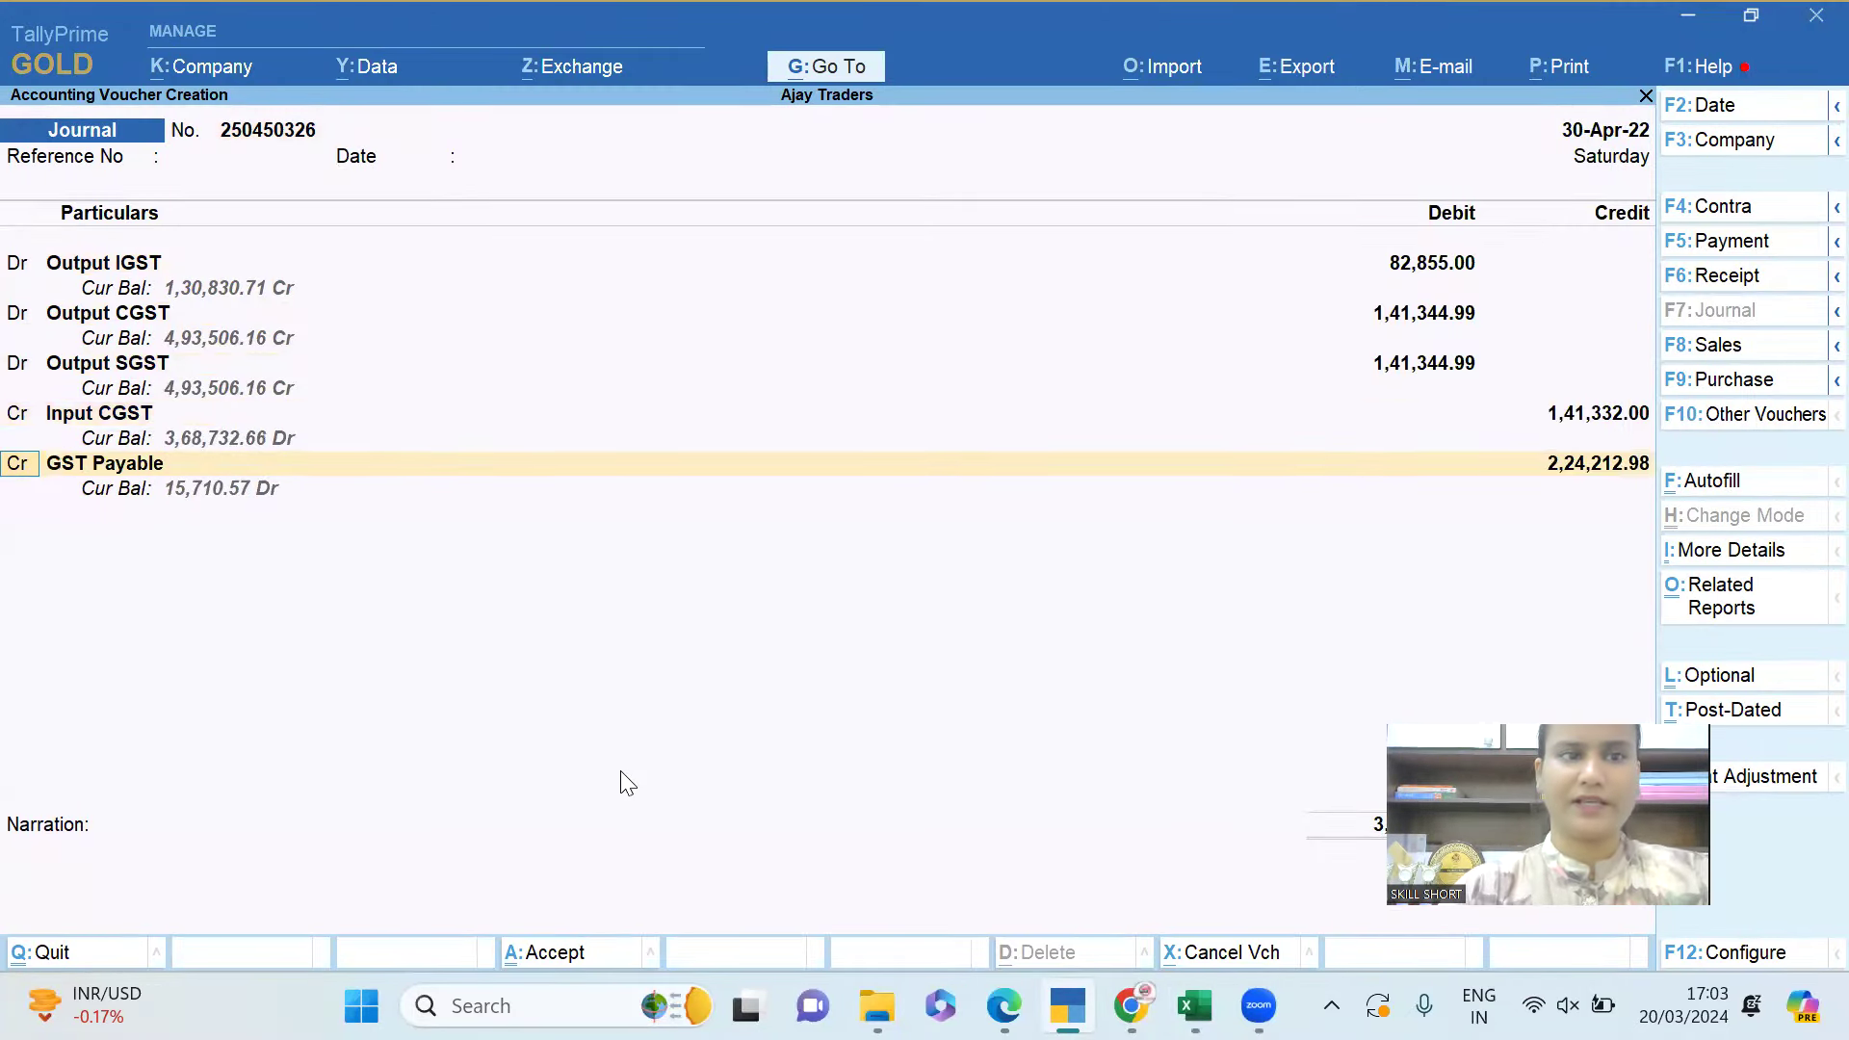
Make the fifth voucher line a credit to Input SGST for 141332.
key("Return")
type("Input Sgs")
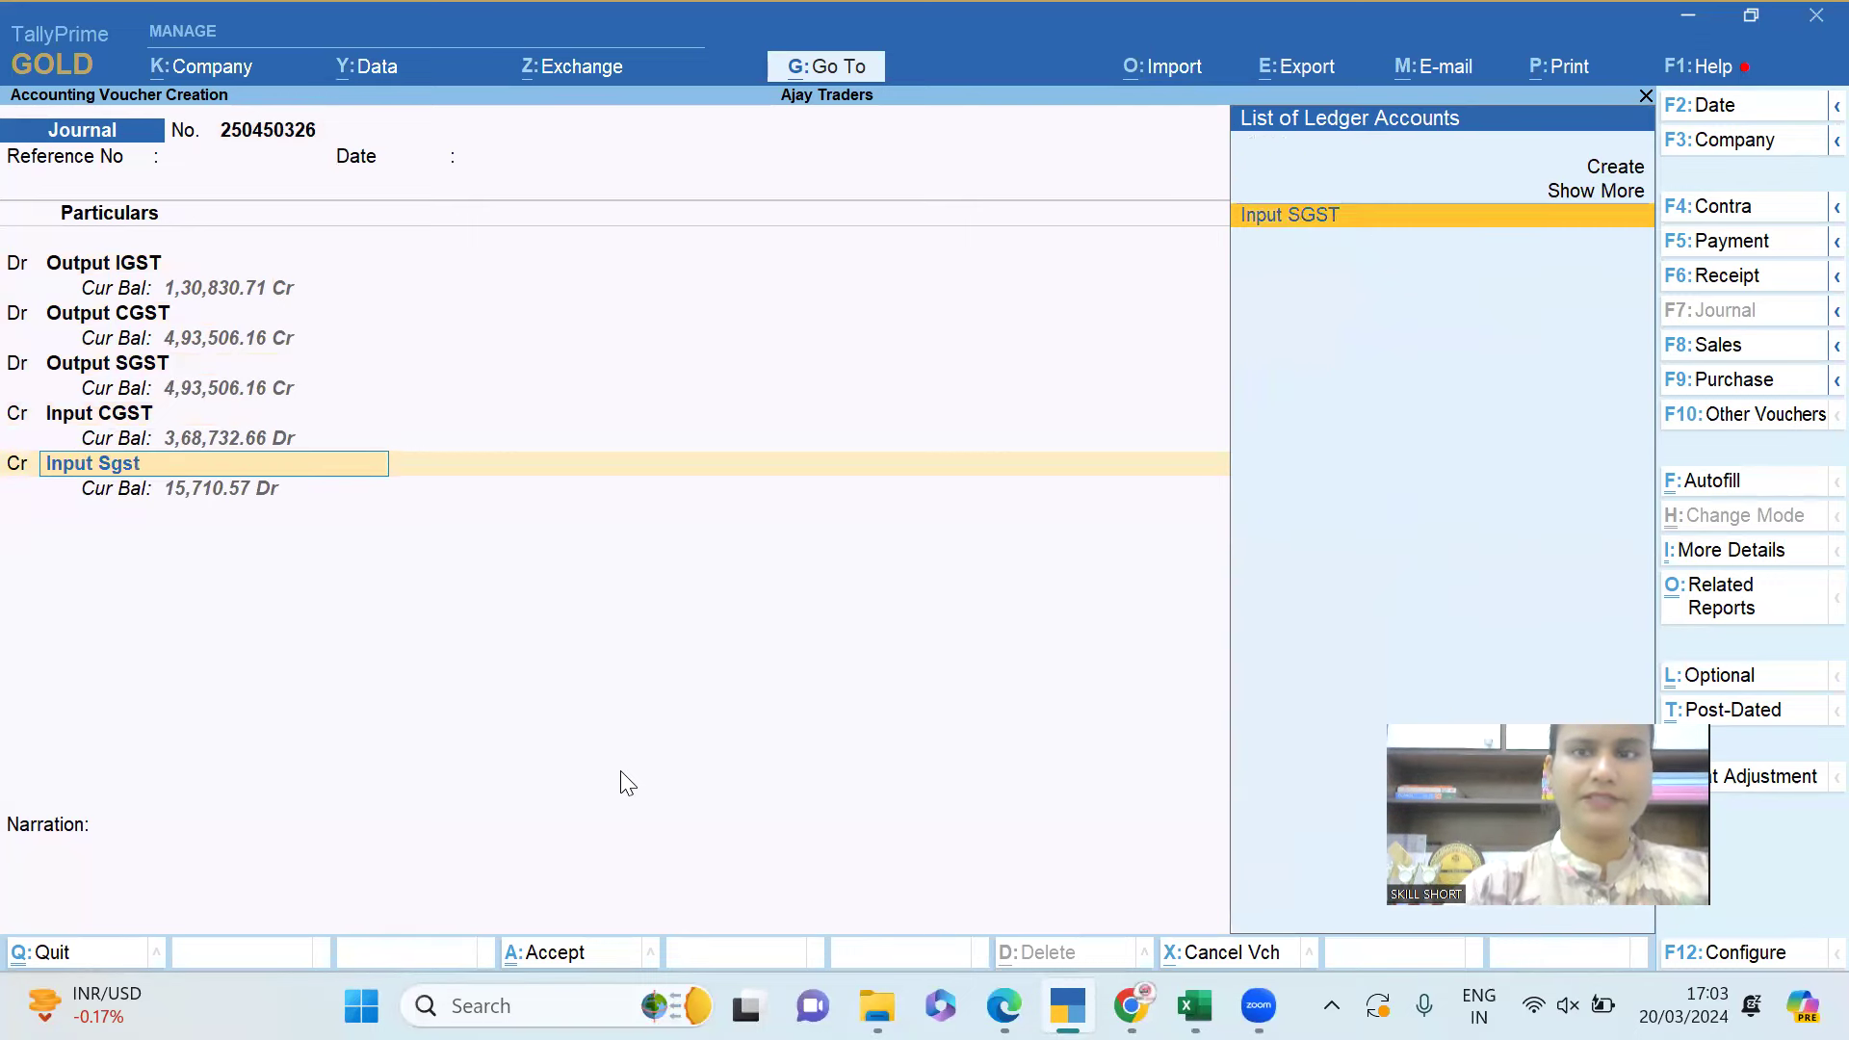
type("t")
key("Return")
type("1,41,332")
key("Return")
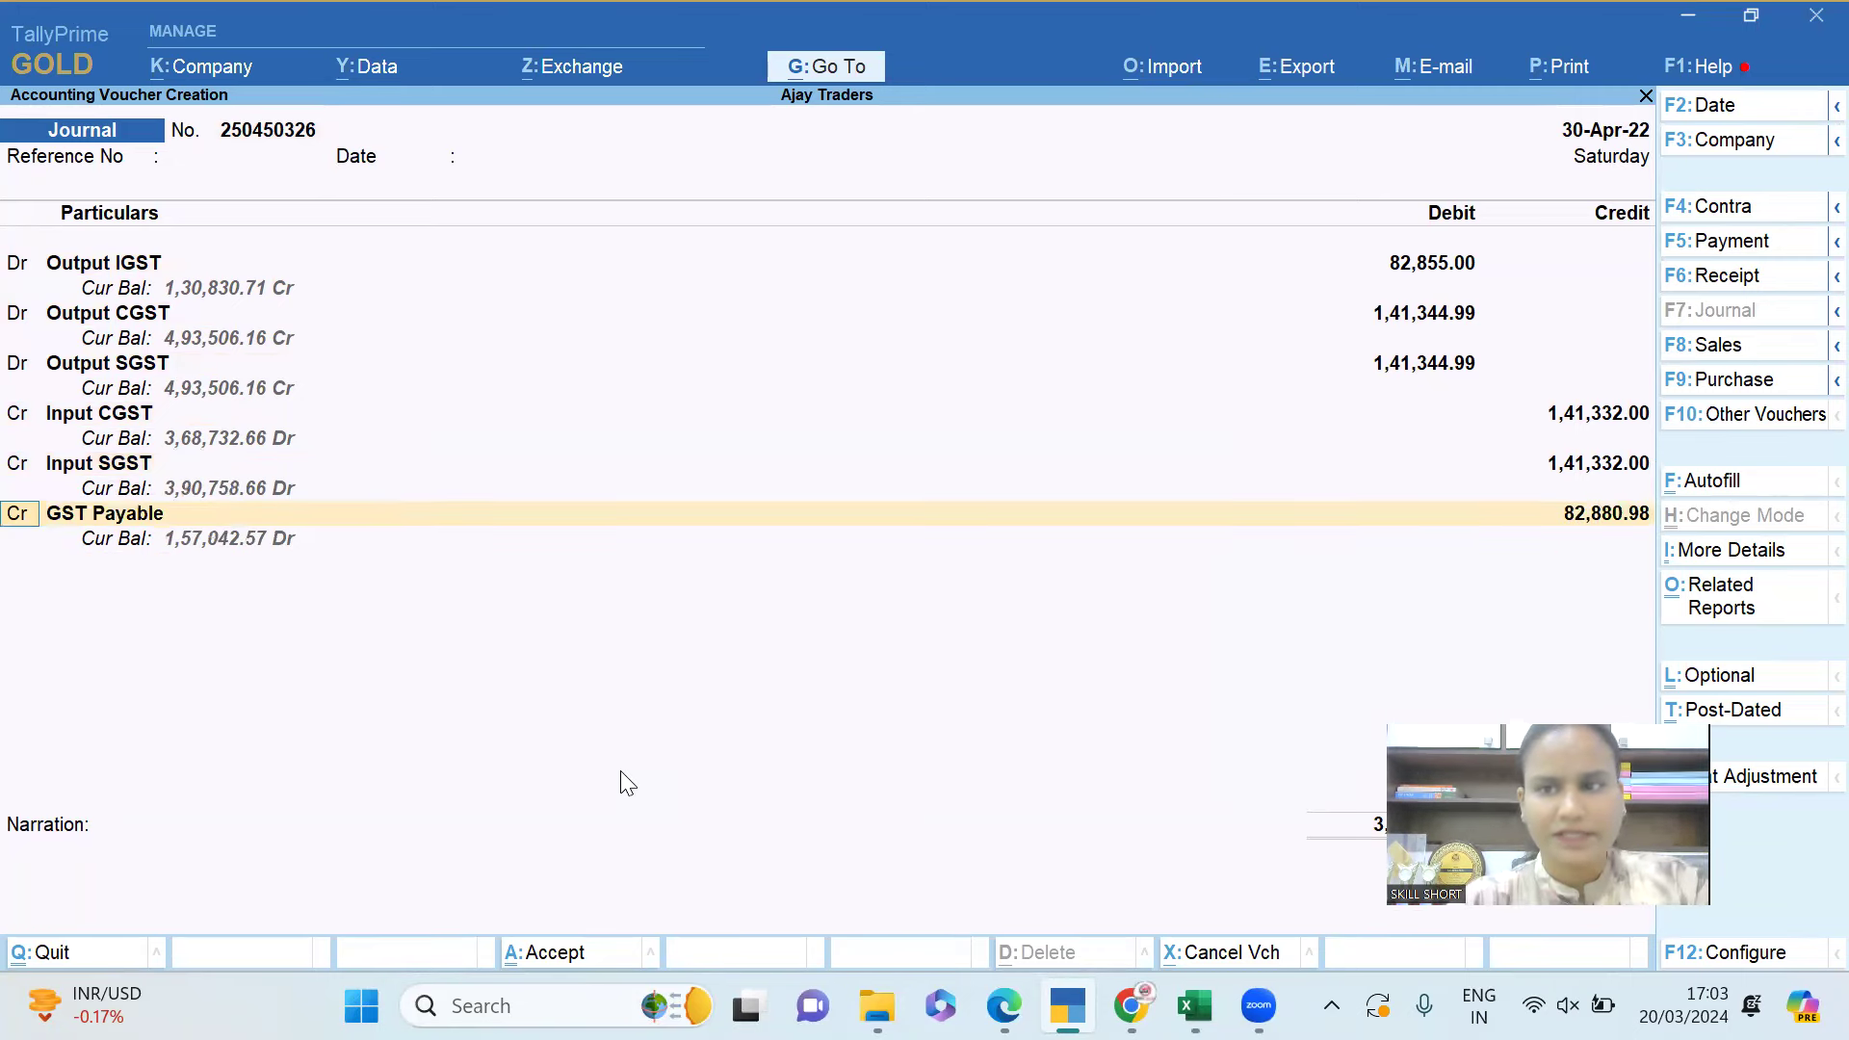
Credit Input Igst Rcm with 776, consulting the reverse charge ITC figure on Sheet2 in Excel.
key("Return")
key("alt+Tab")
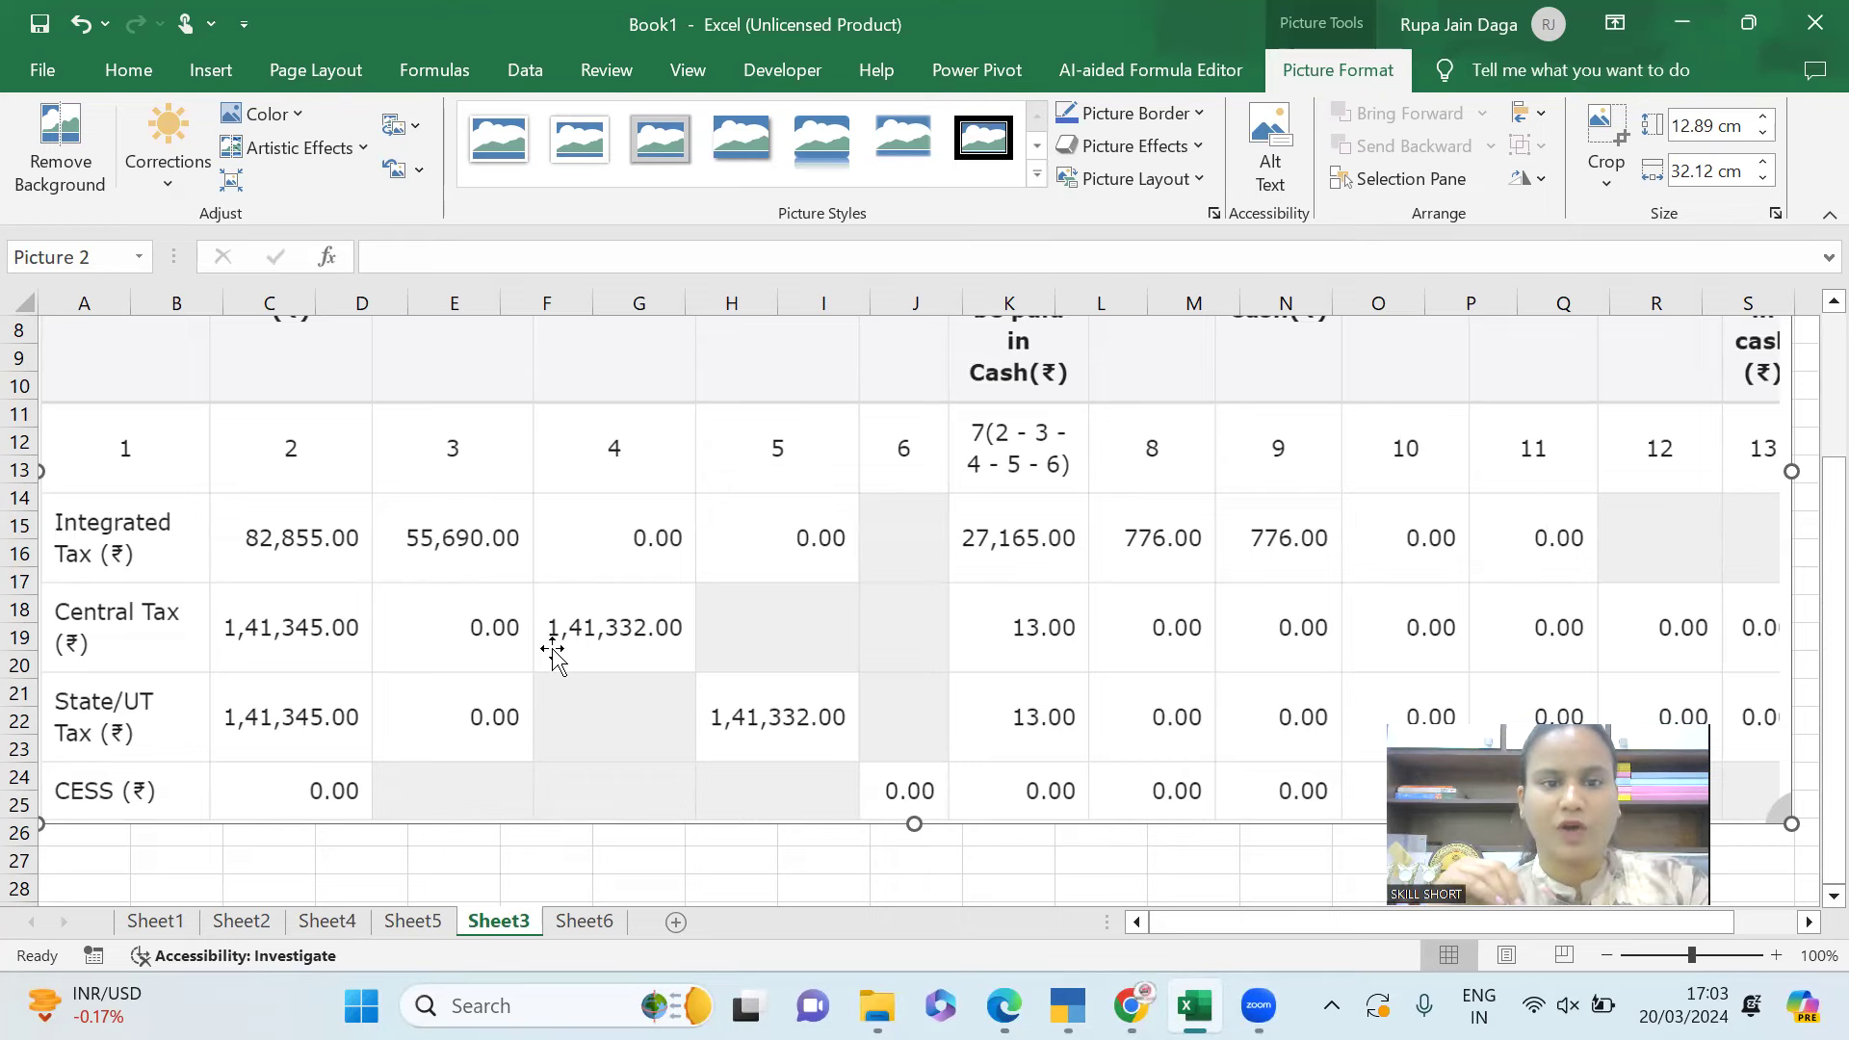
left_click(241, 921)
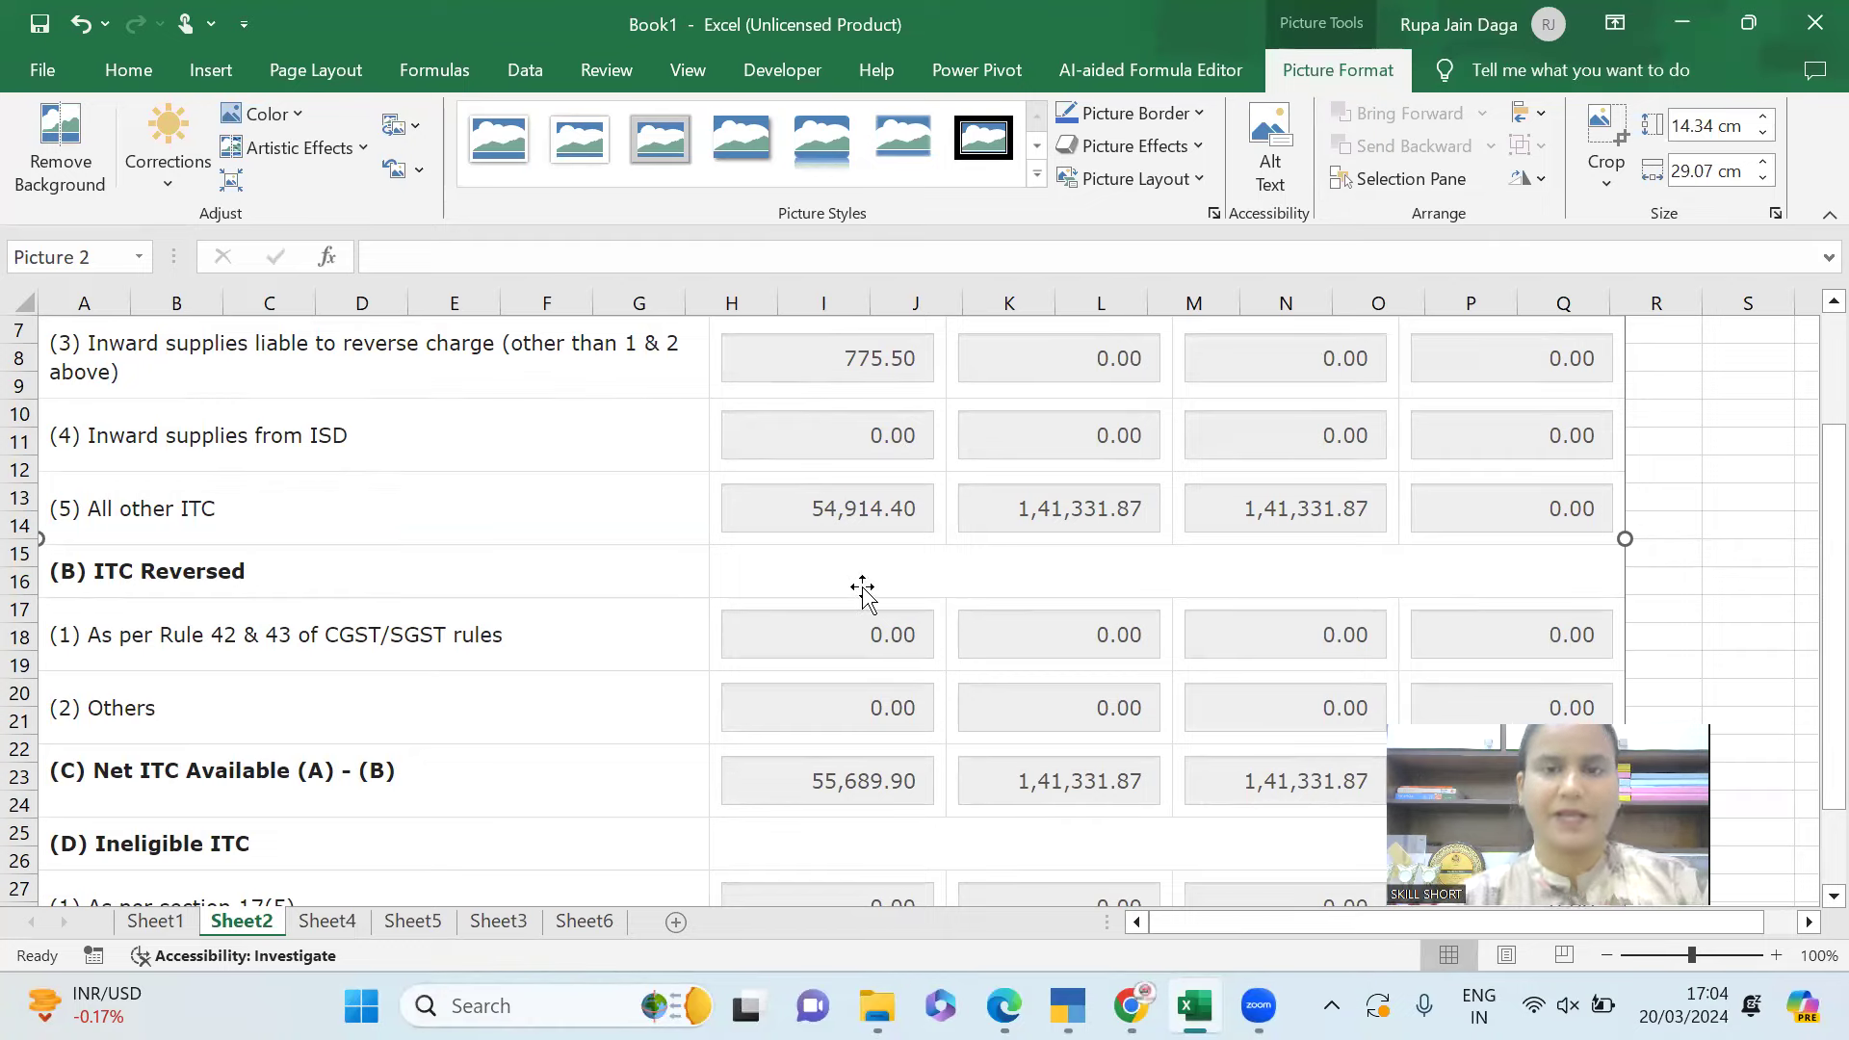
key("alt+Tab")
type("I")
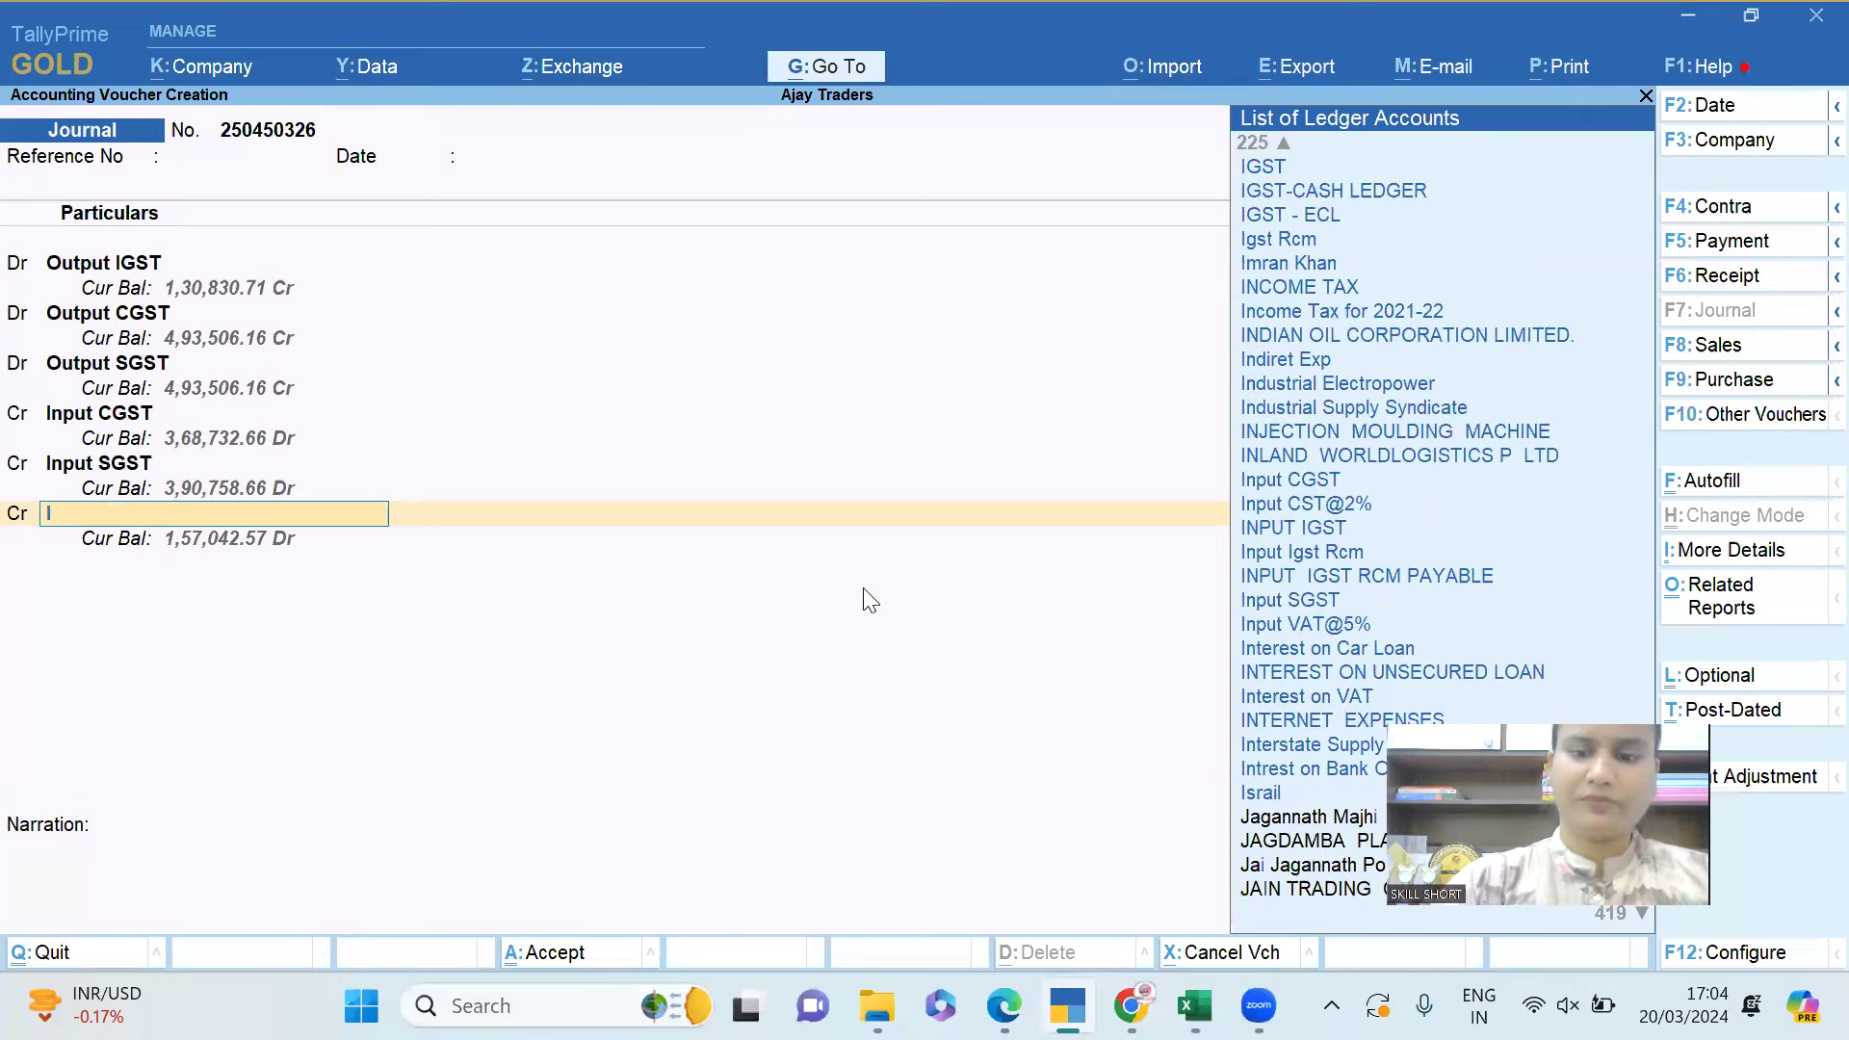
type("nput Ig")
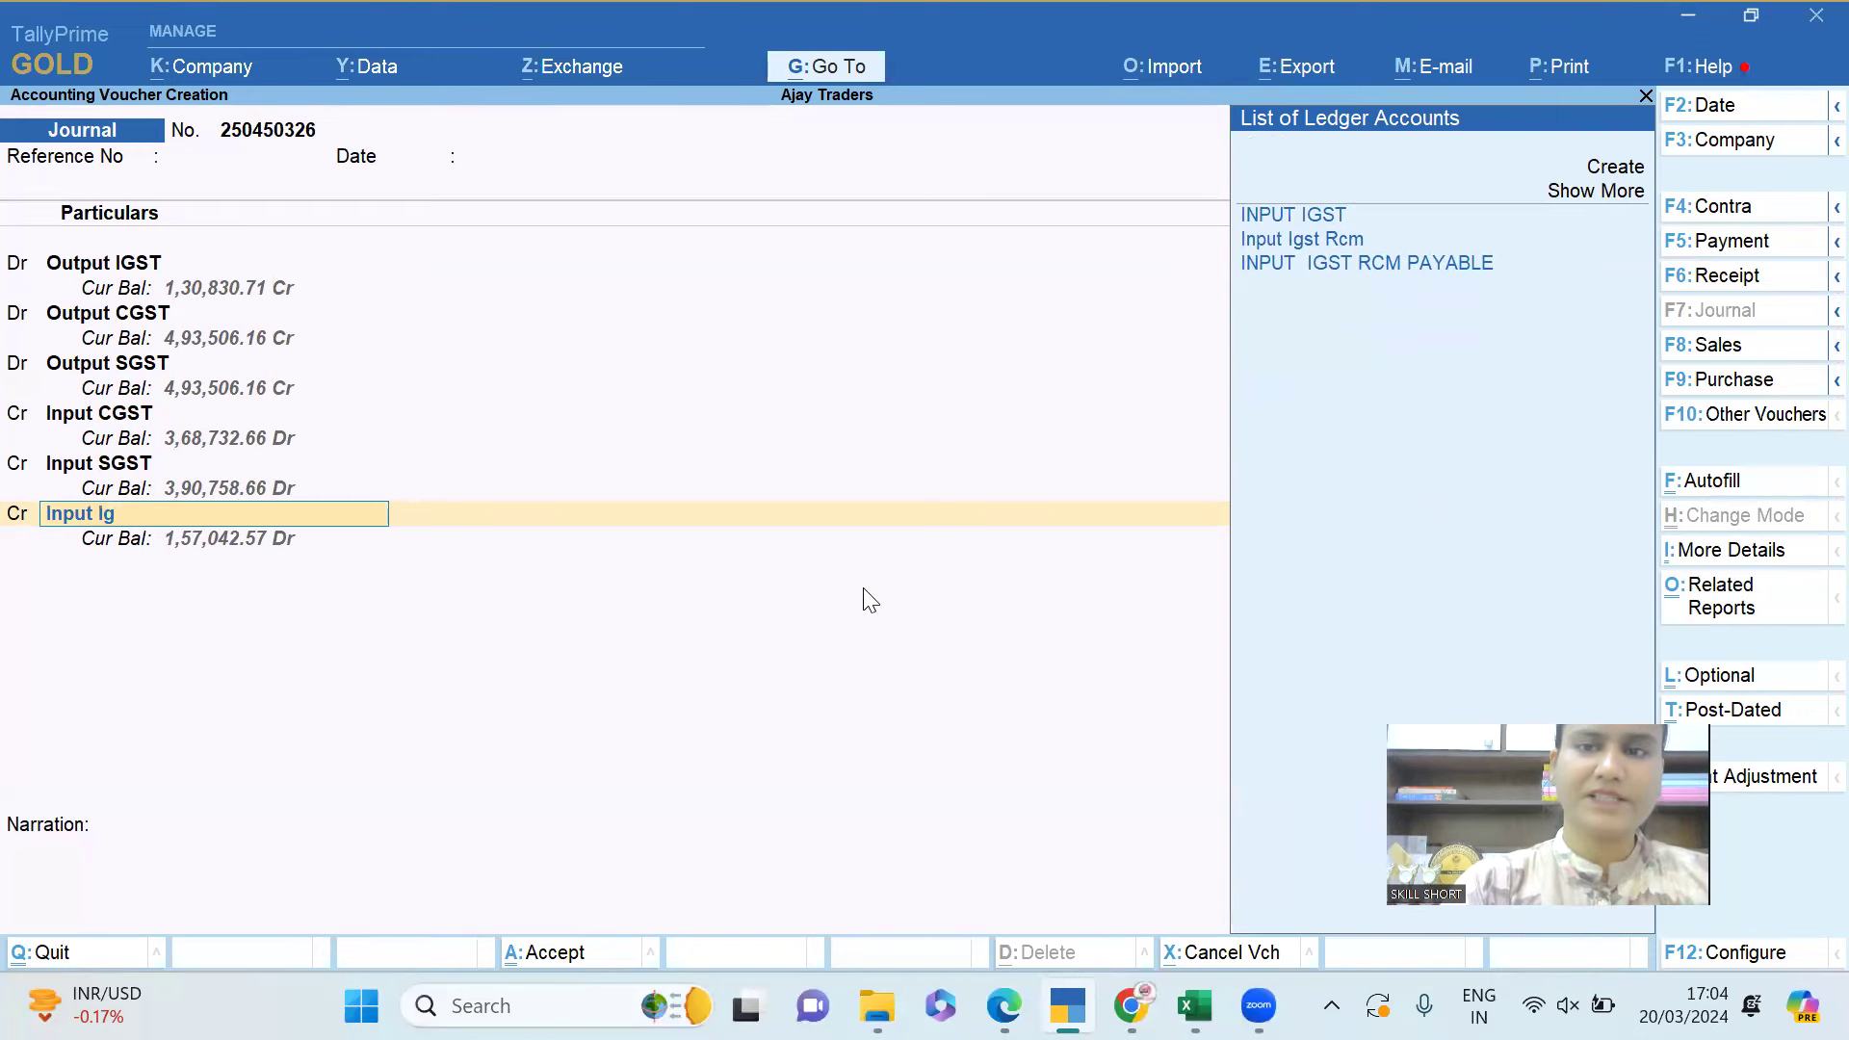
key("Down")
key("Return")
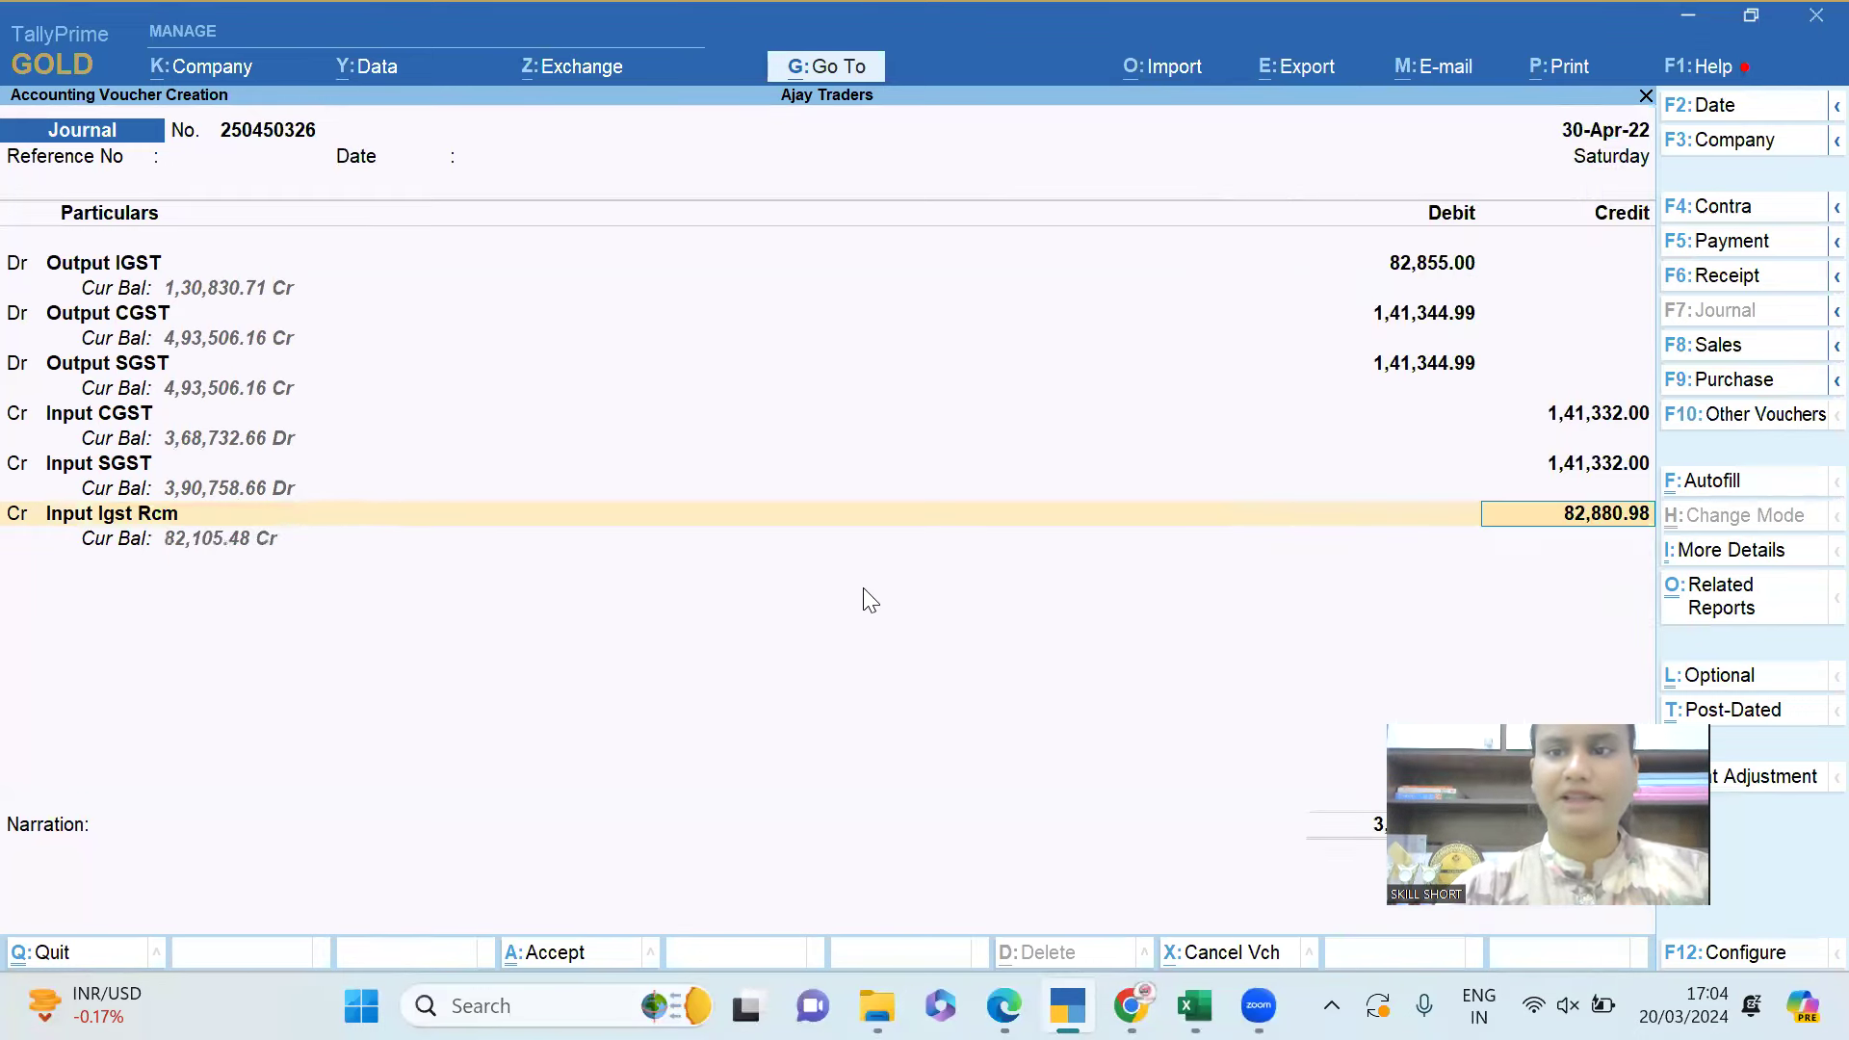
key("alt+Tab")
type("77")
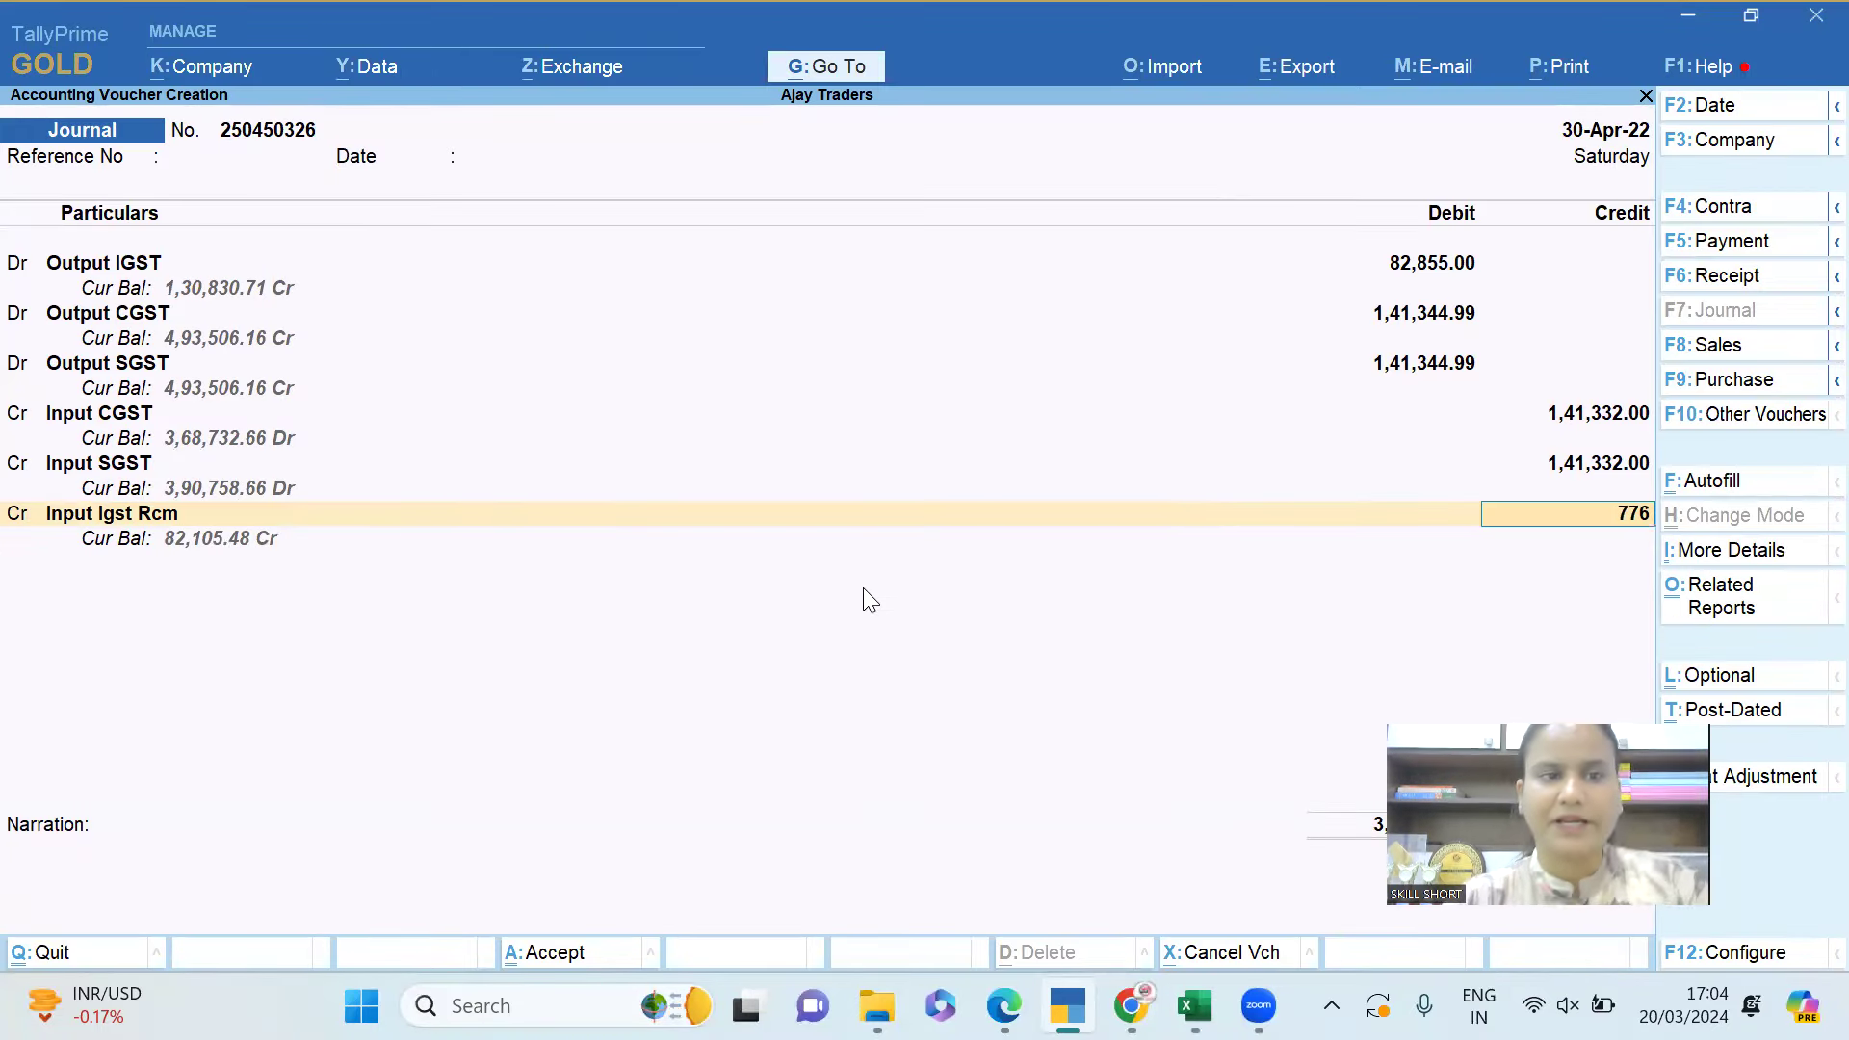
key("Return")
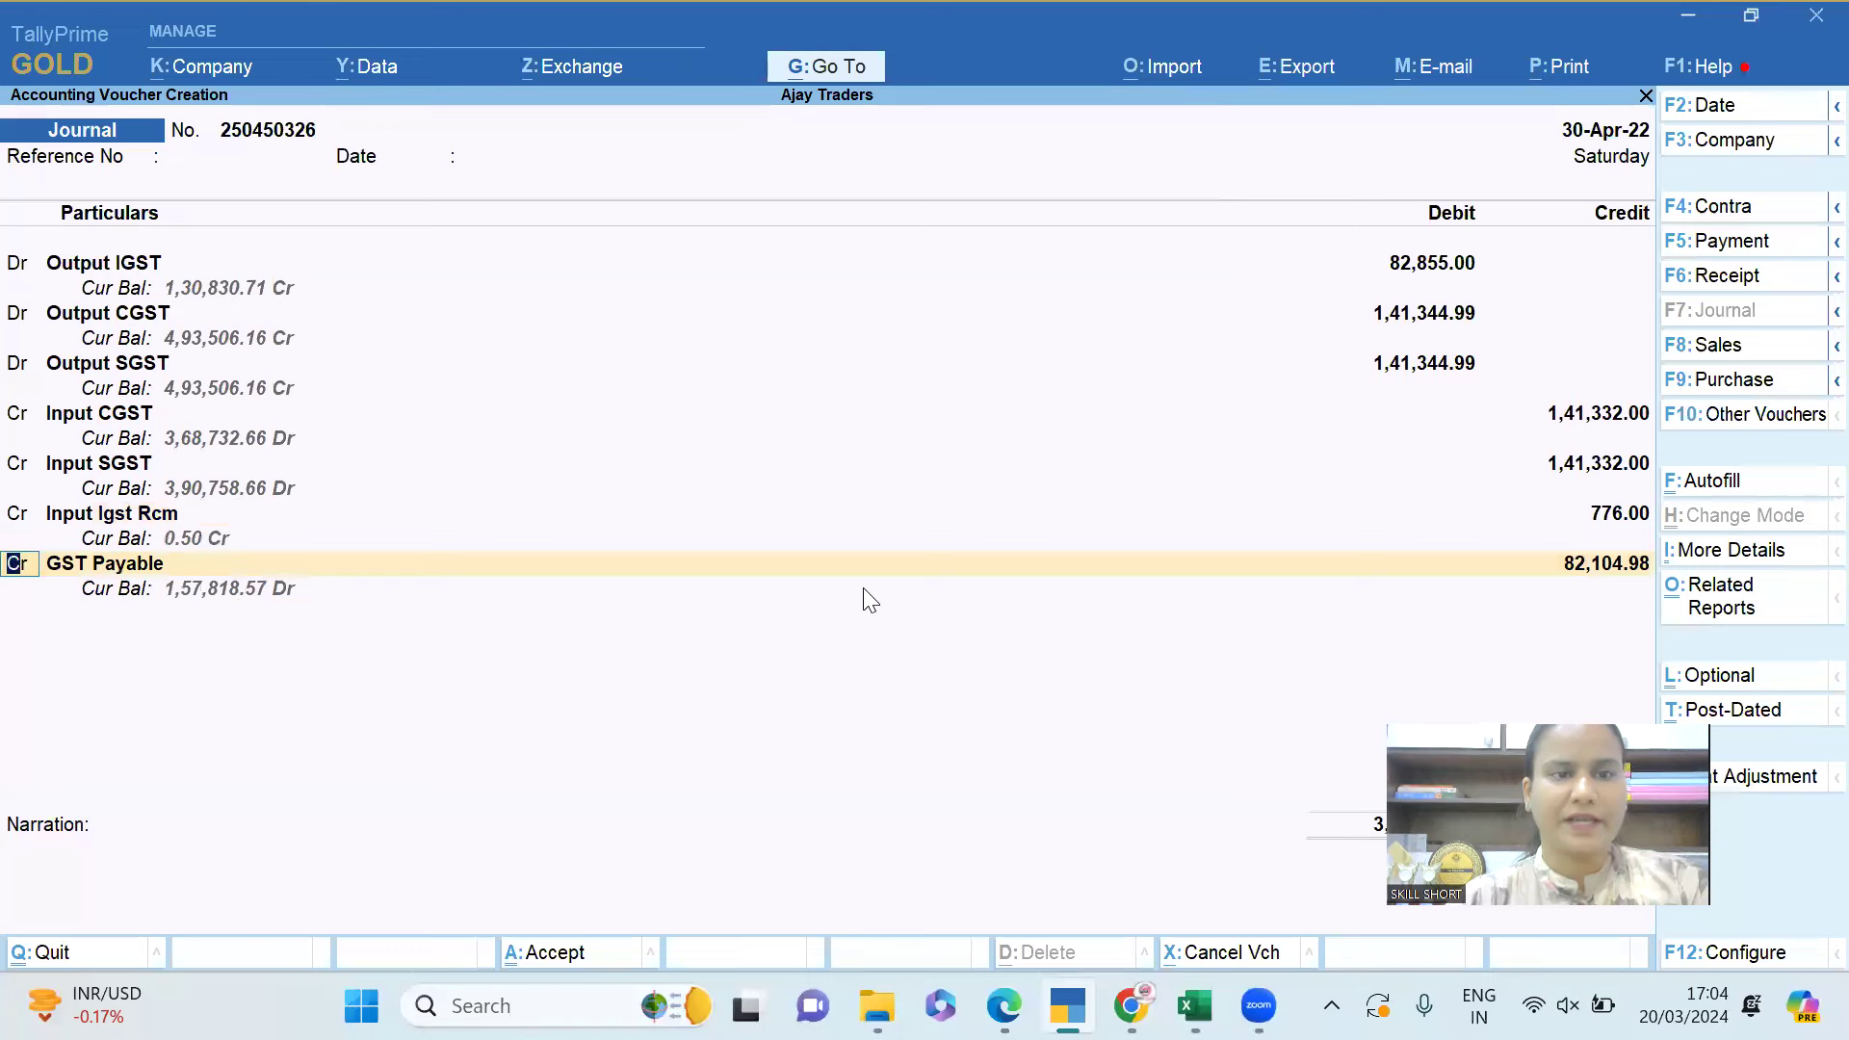
Add a credit line for INPUT IGST in TallyPrime and look up the integrated tax under All other ITC on Sheet2 in Excel.
key("Return")
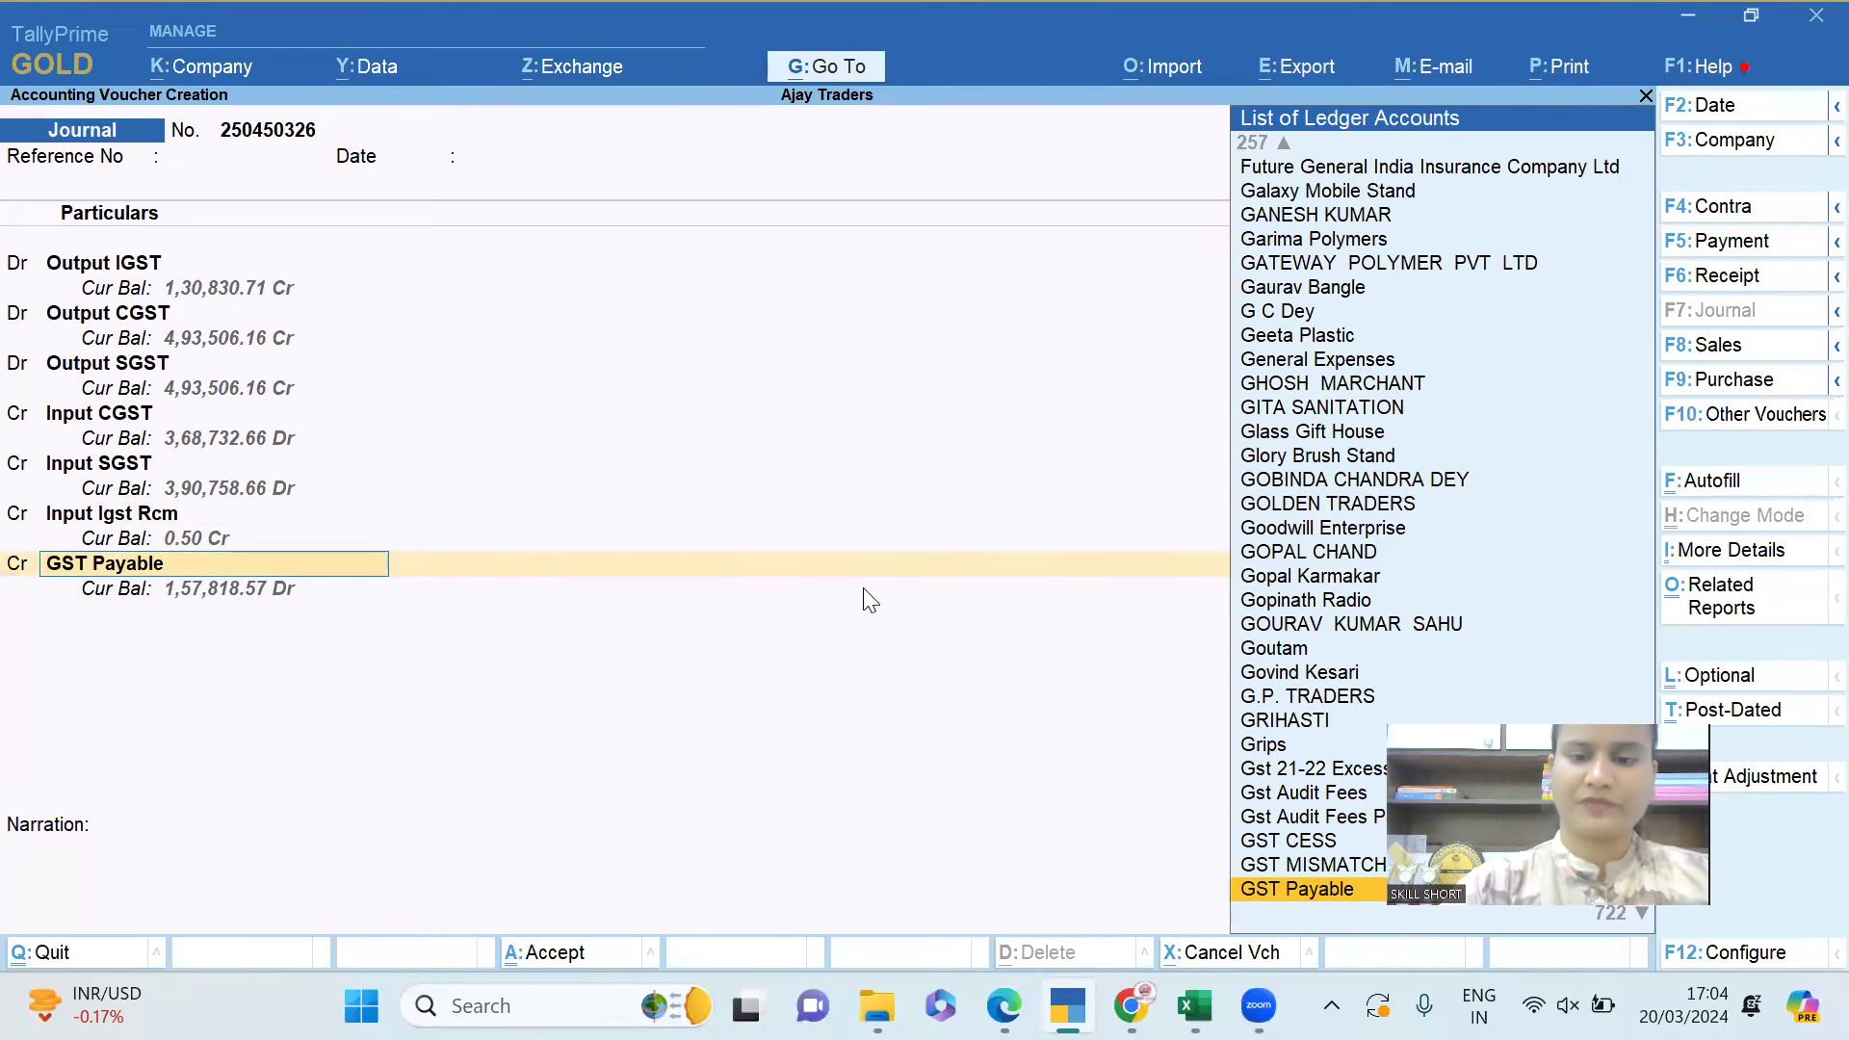
type("Input i")
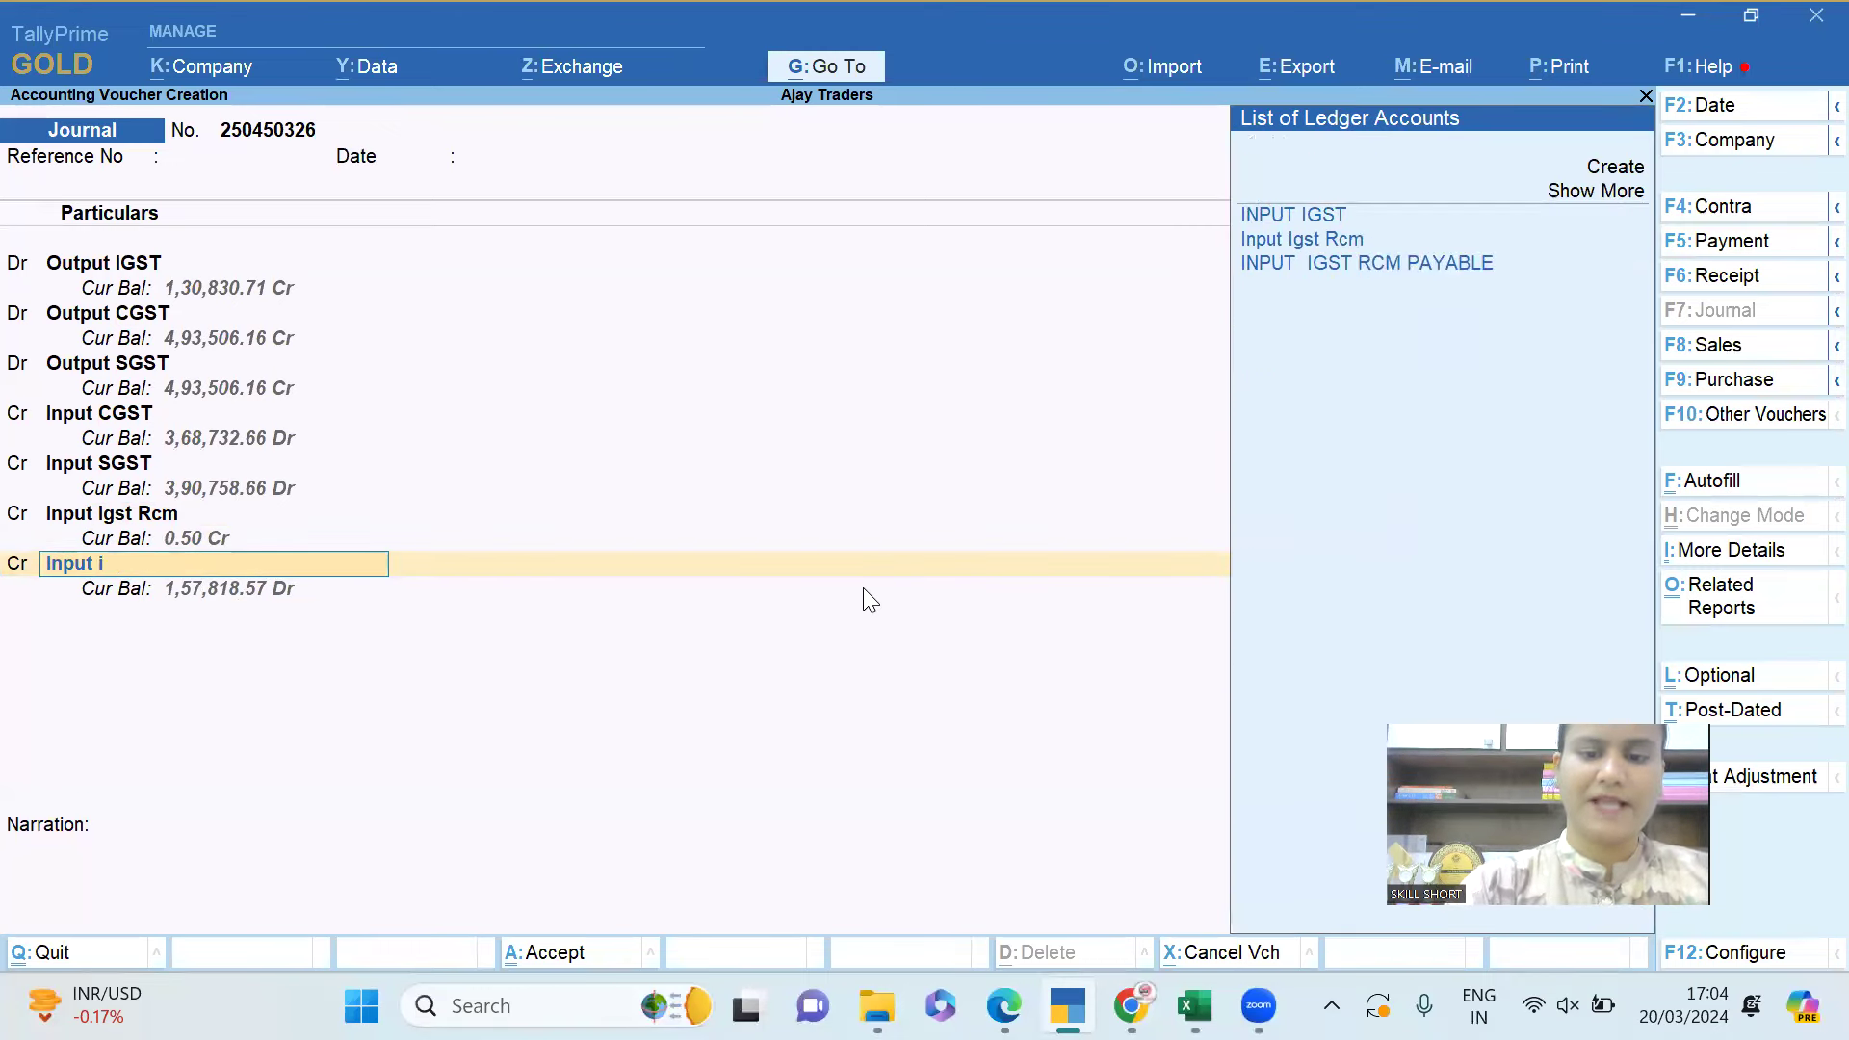
key("Return")
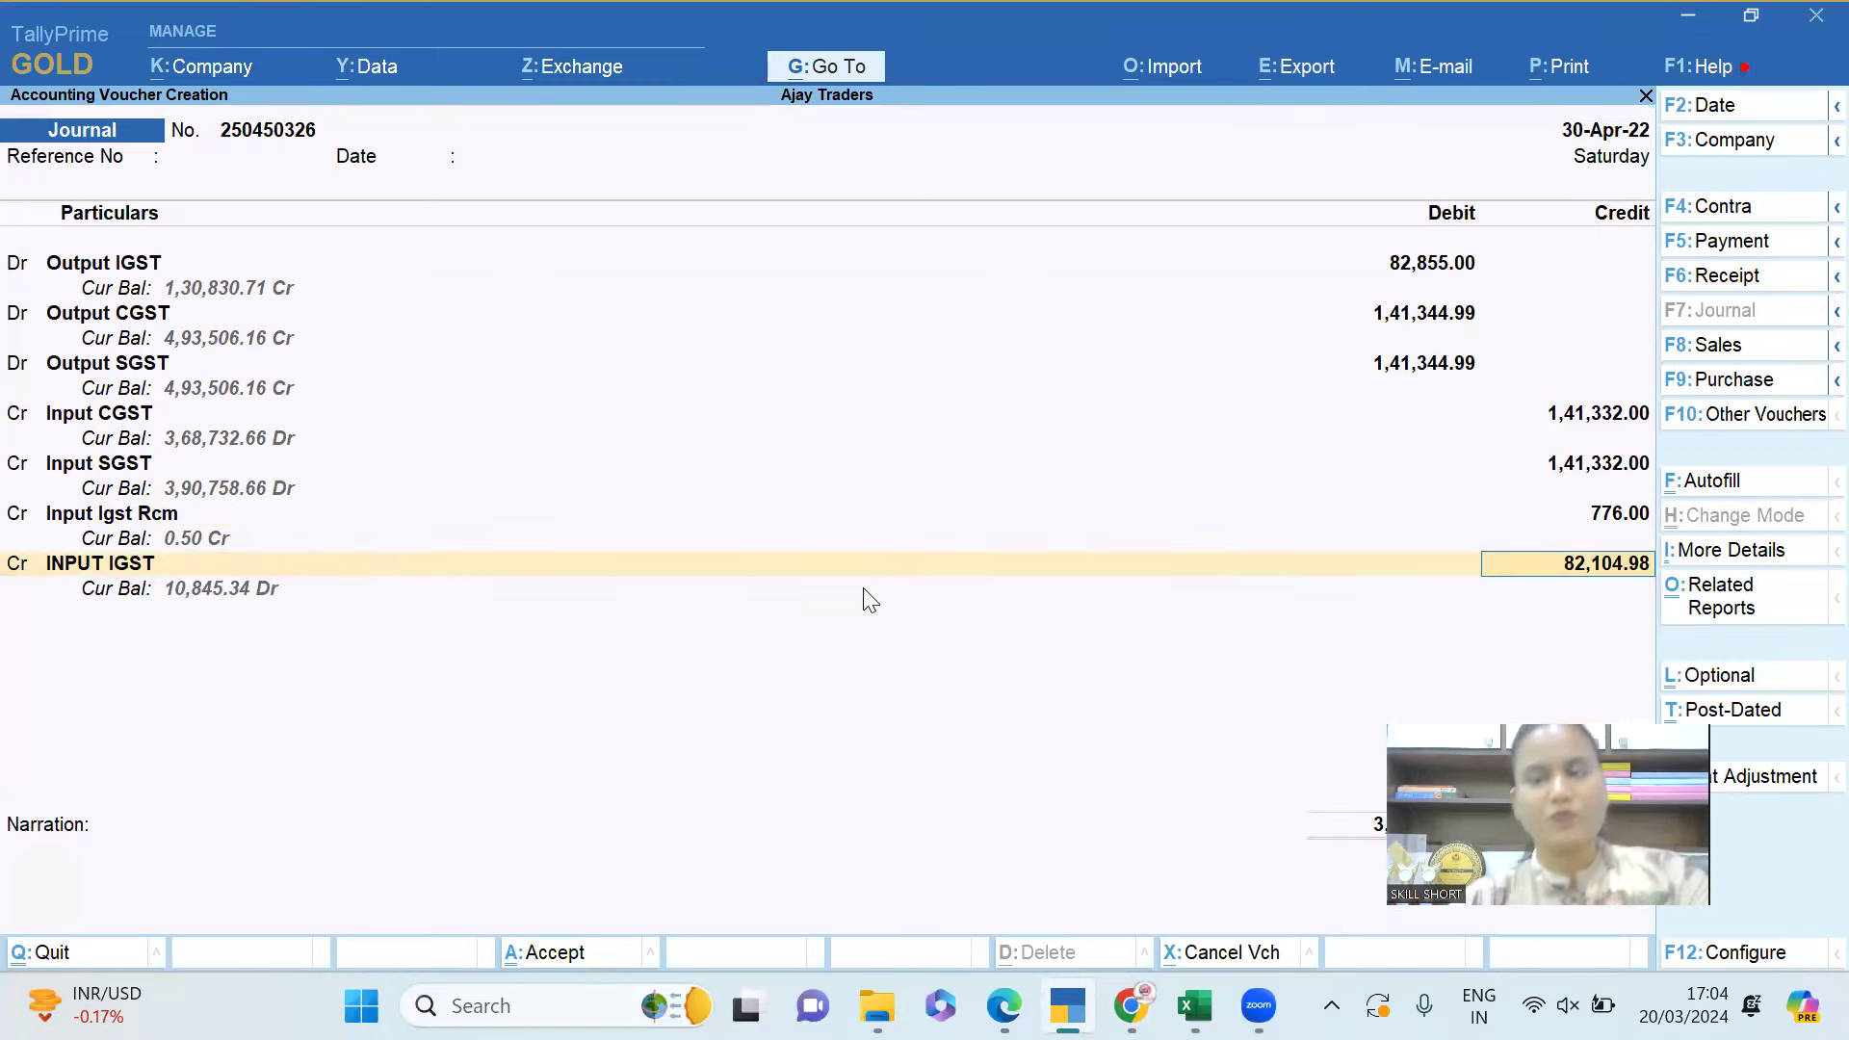
key("alt+Tab")
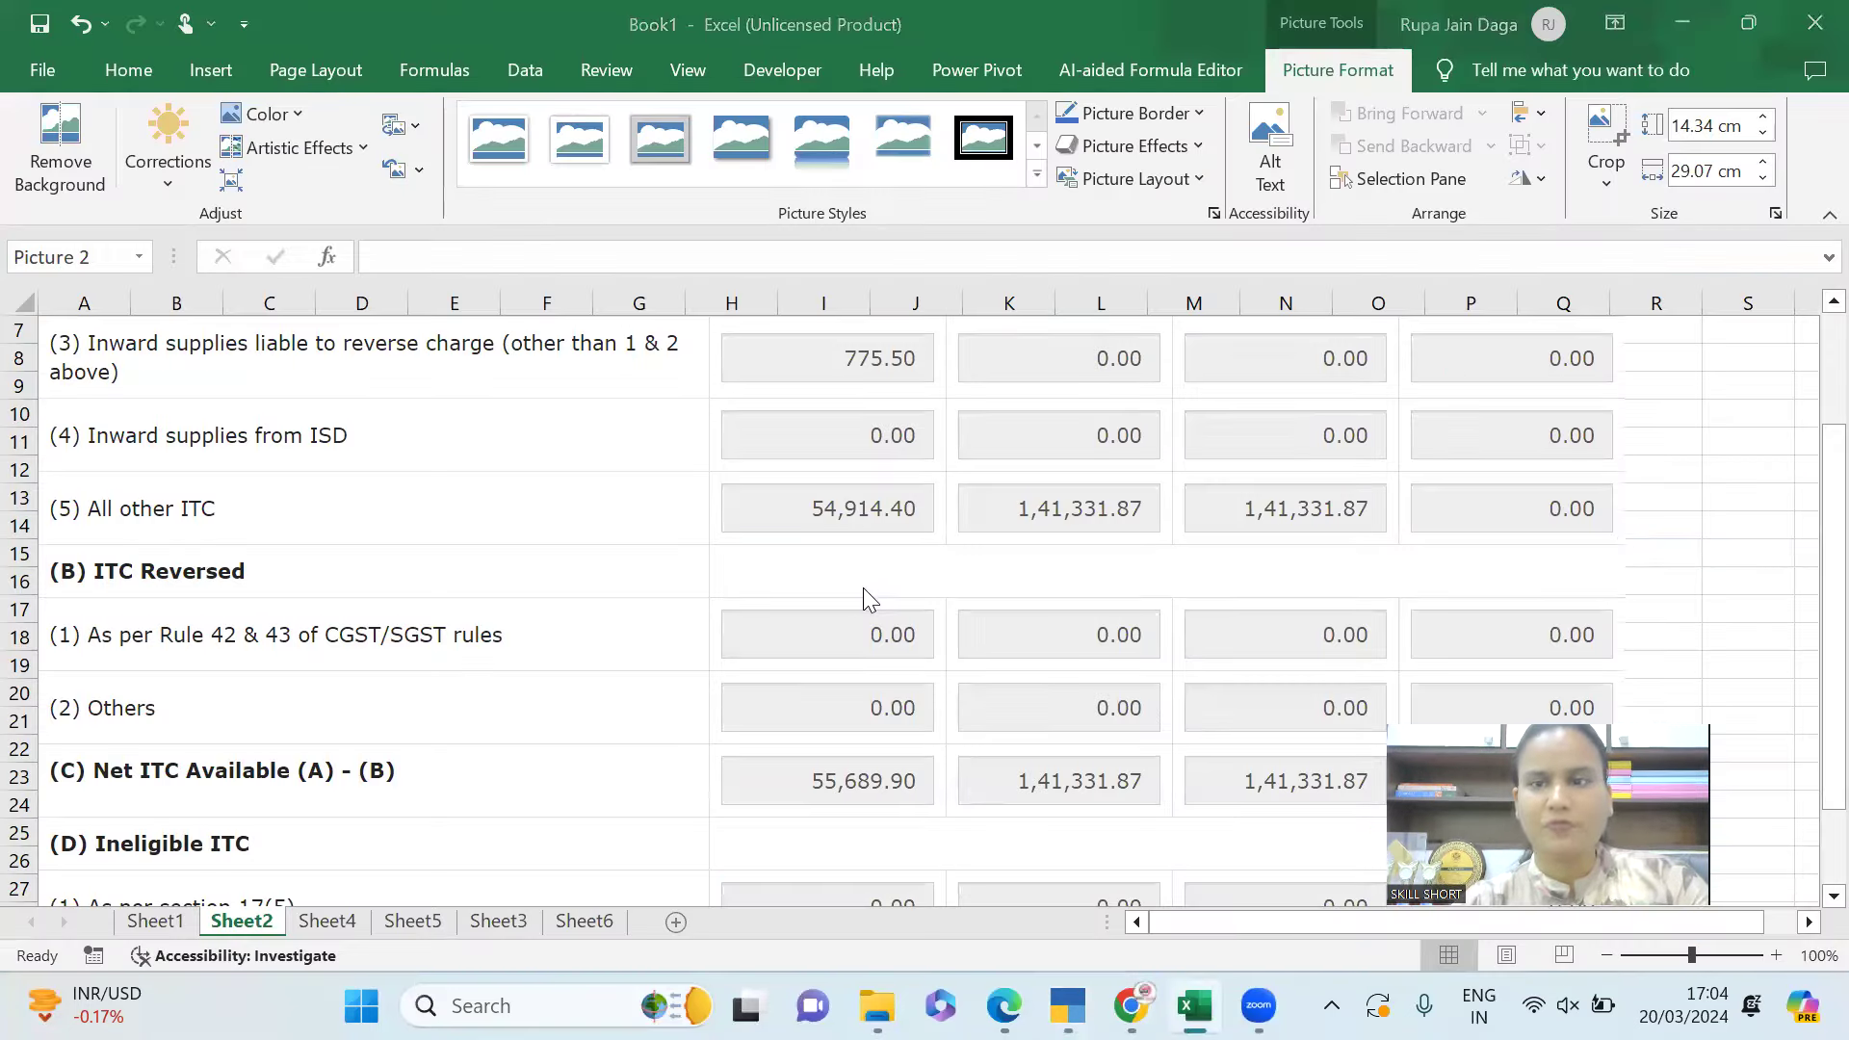
key("alt+Tab")
key("alt+Tab")
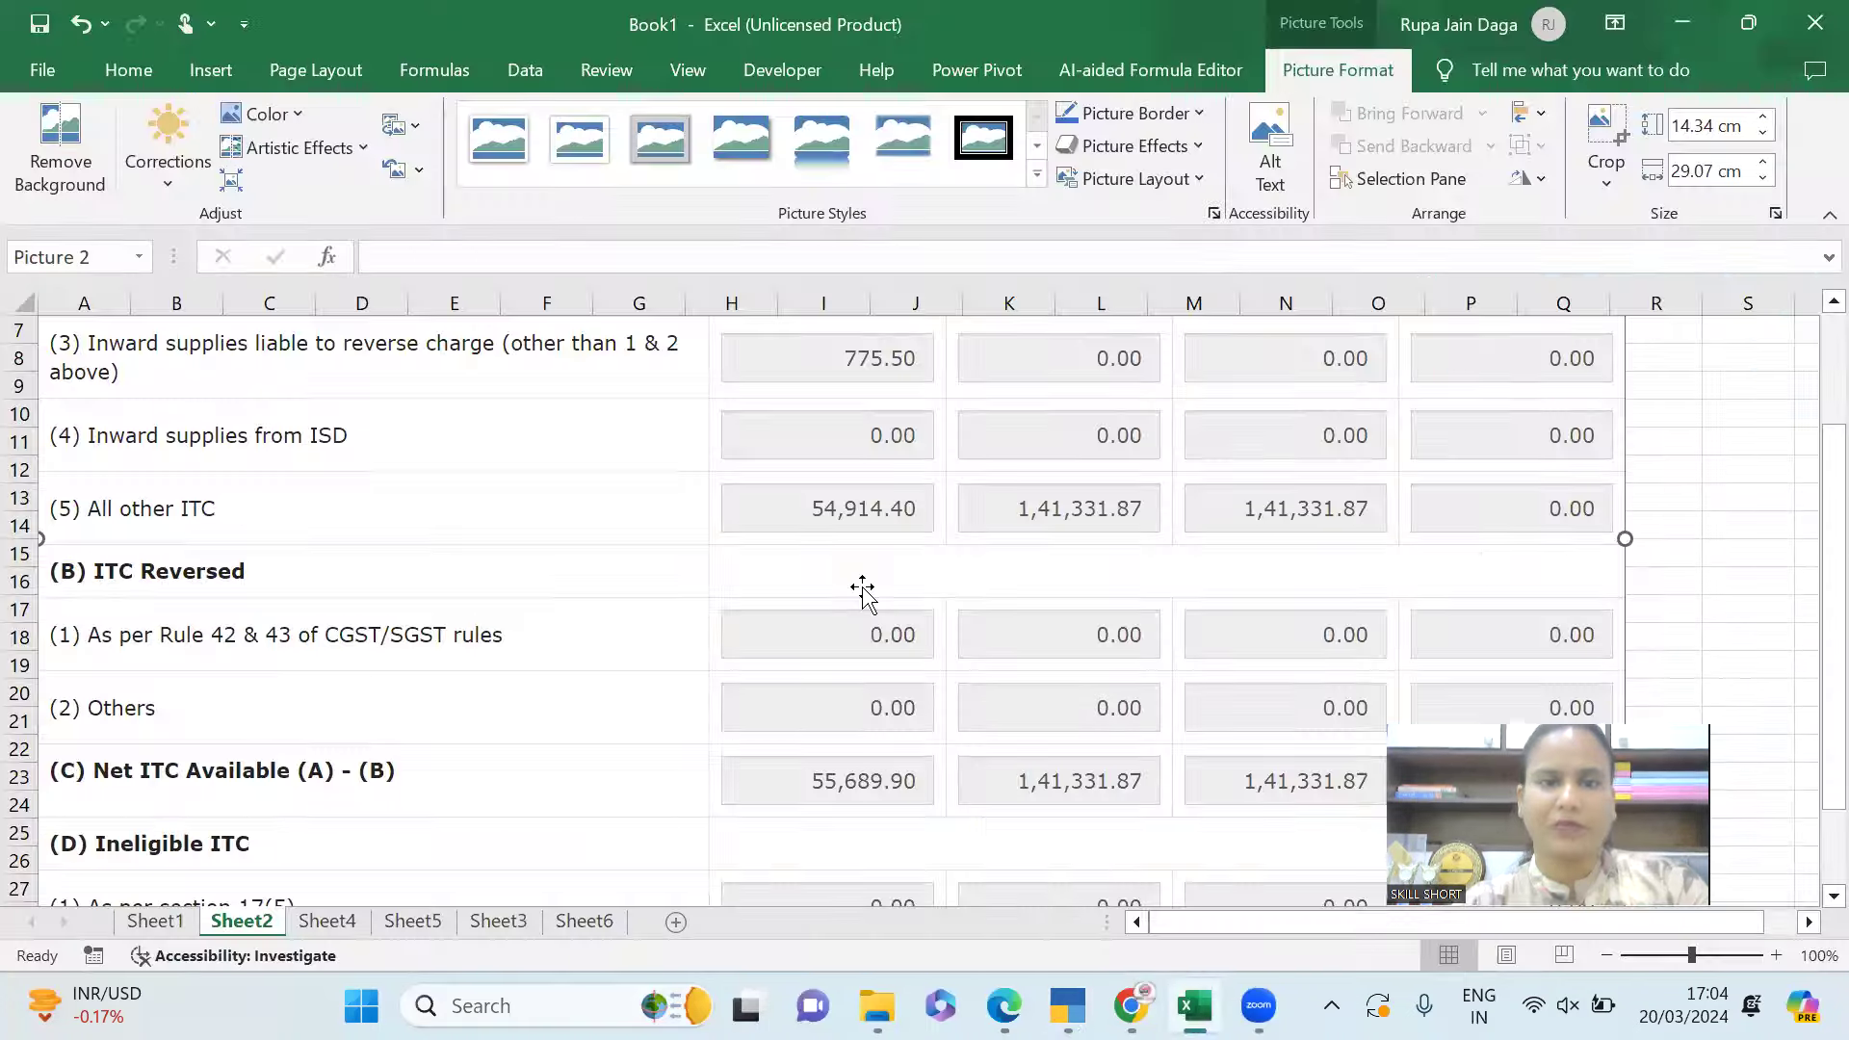
key("alt+Tab")
key("alt+Tab")
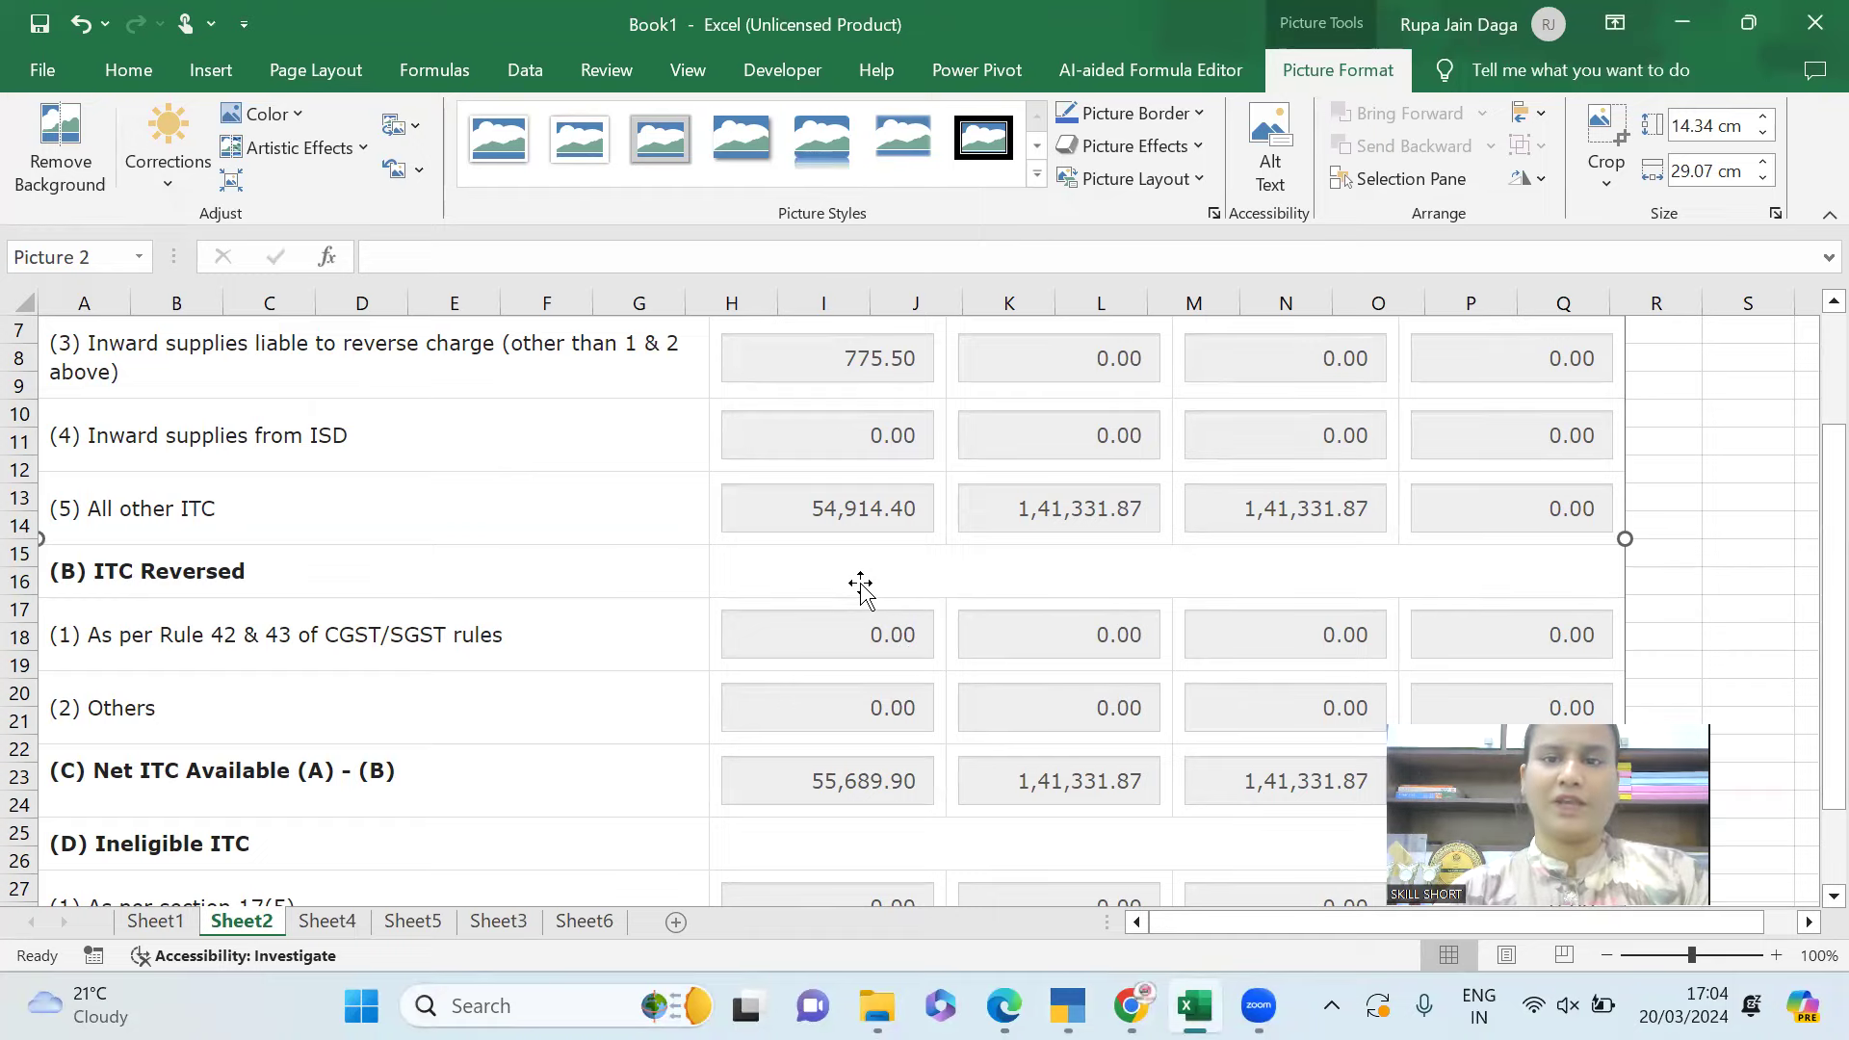
key("alt")
key("alt+Tab")
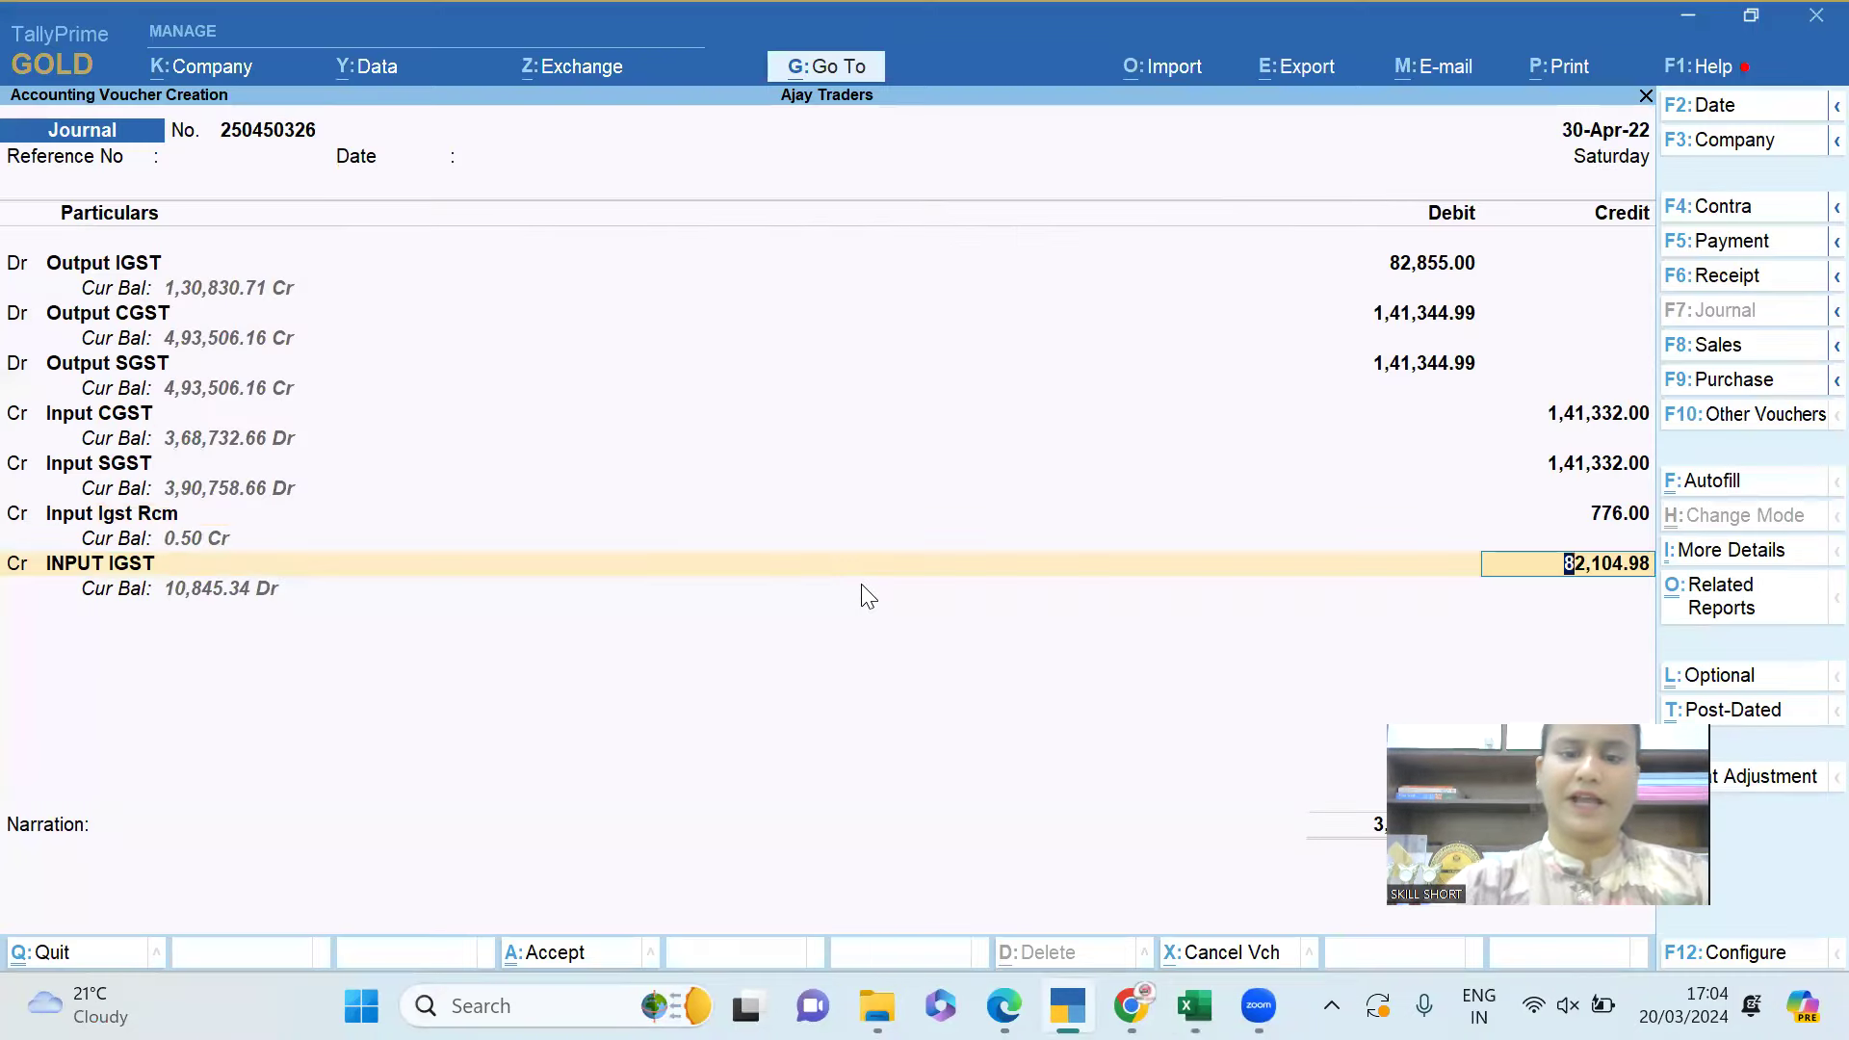
Set the INPUT IGST credit to 54914.40, checking the digits against the All other ITC row in Excel.
type("54")
key("alt+Tab")
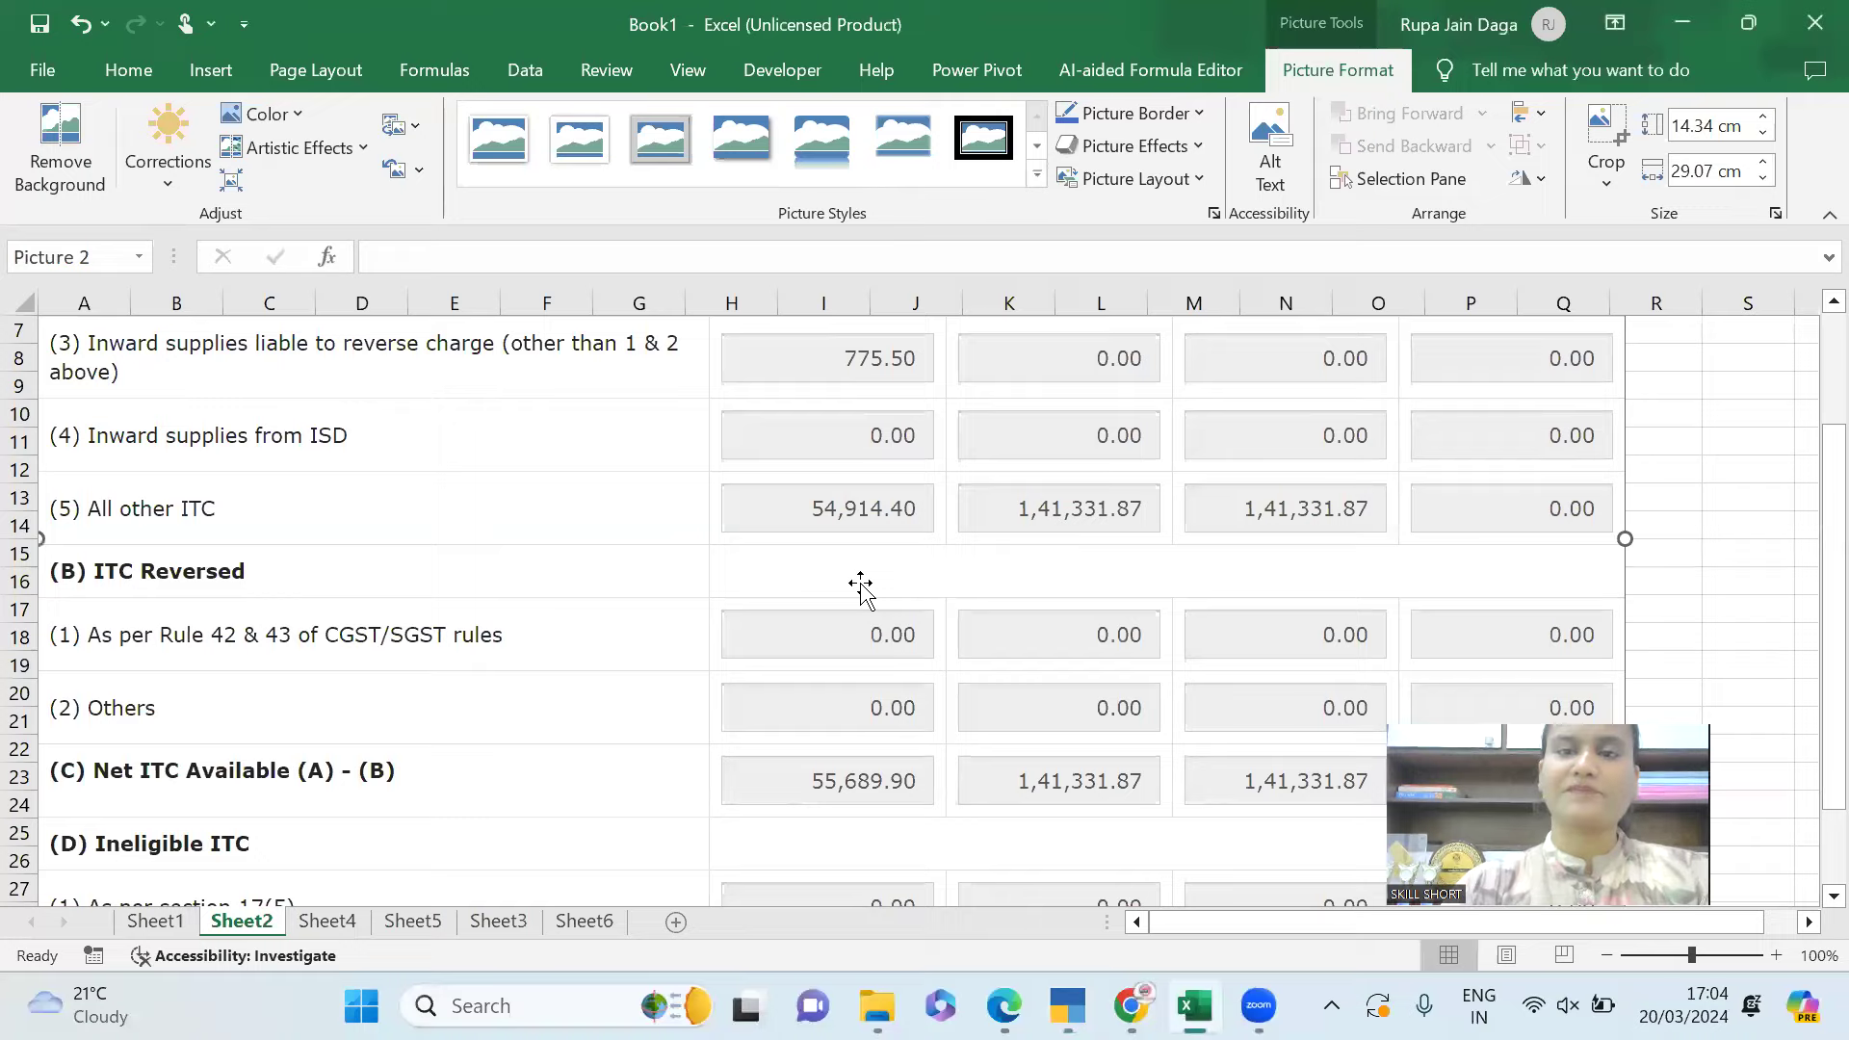
key("alt+Tab")
type("914")
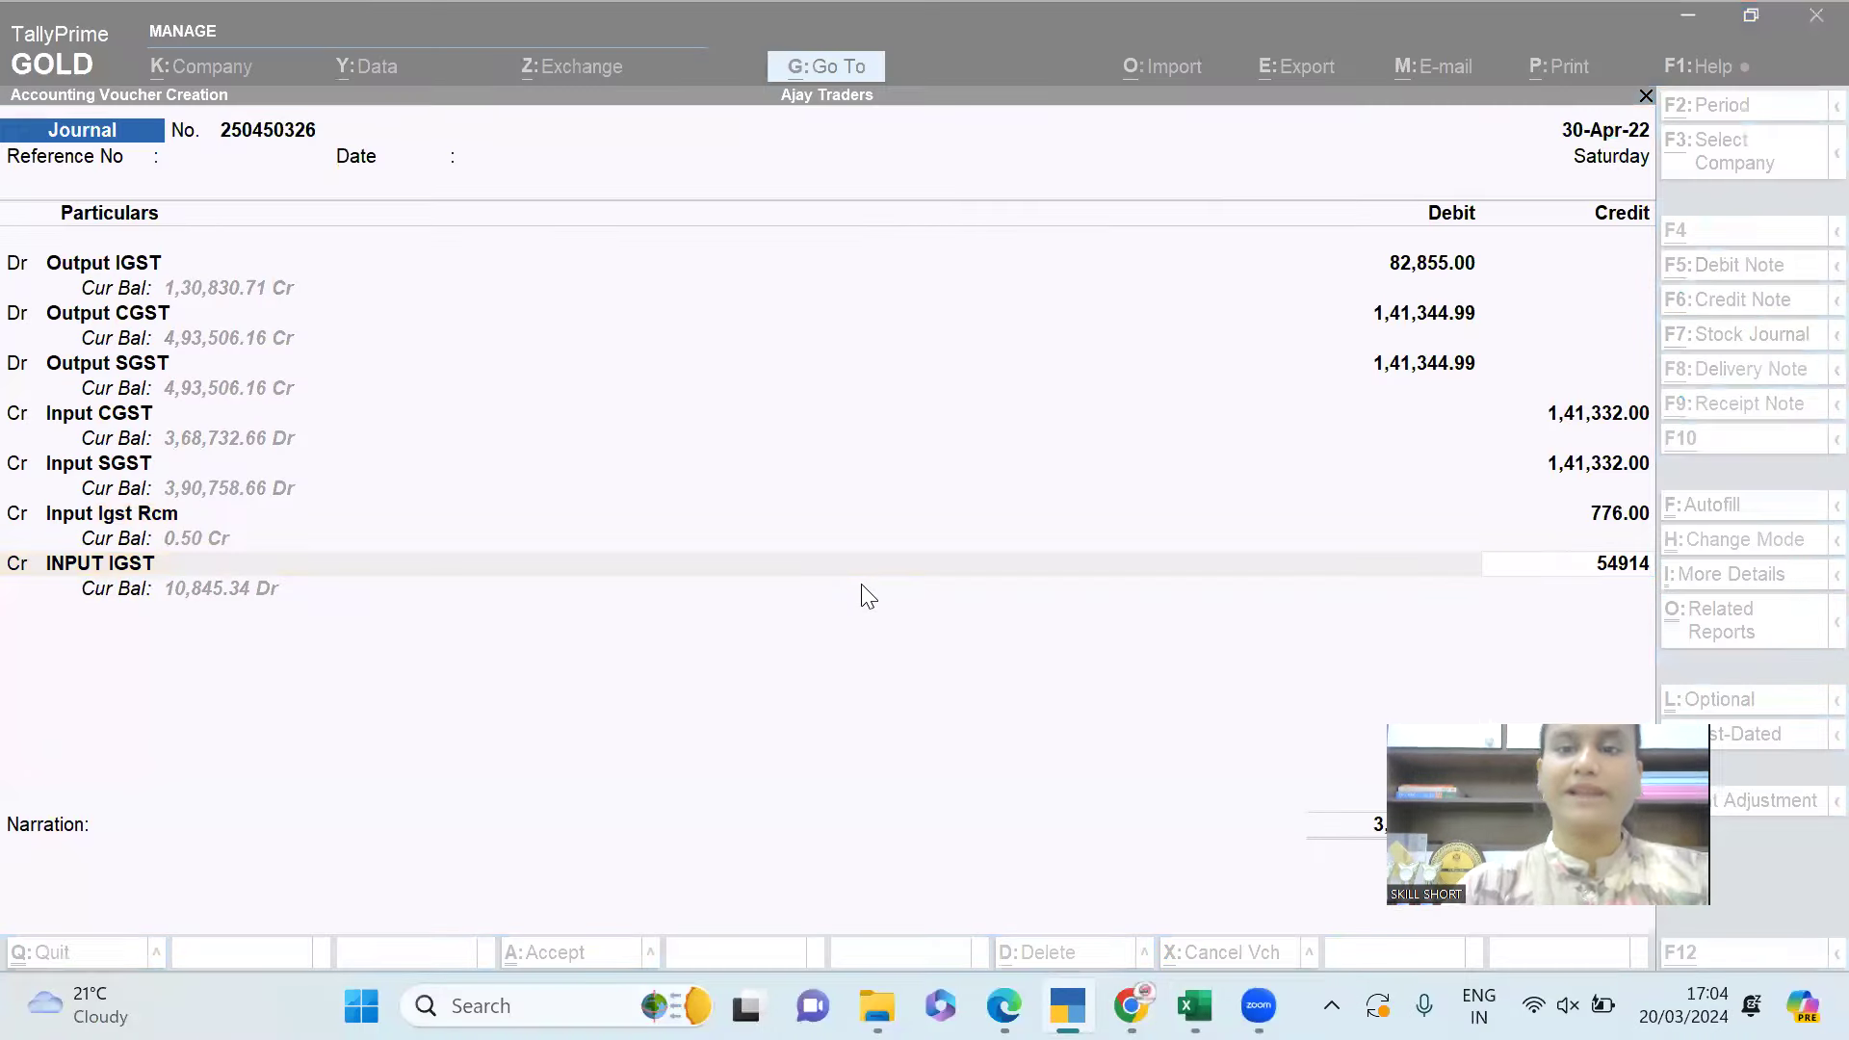
key("alt+Tab")
key("alt+Tab")
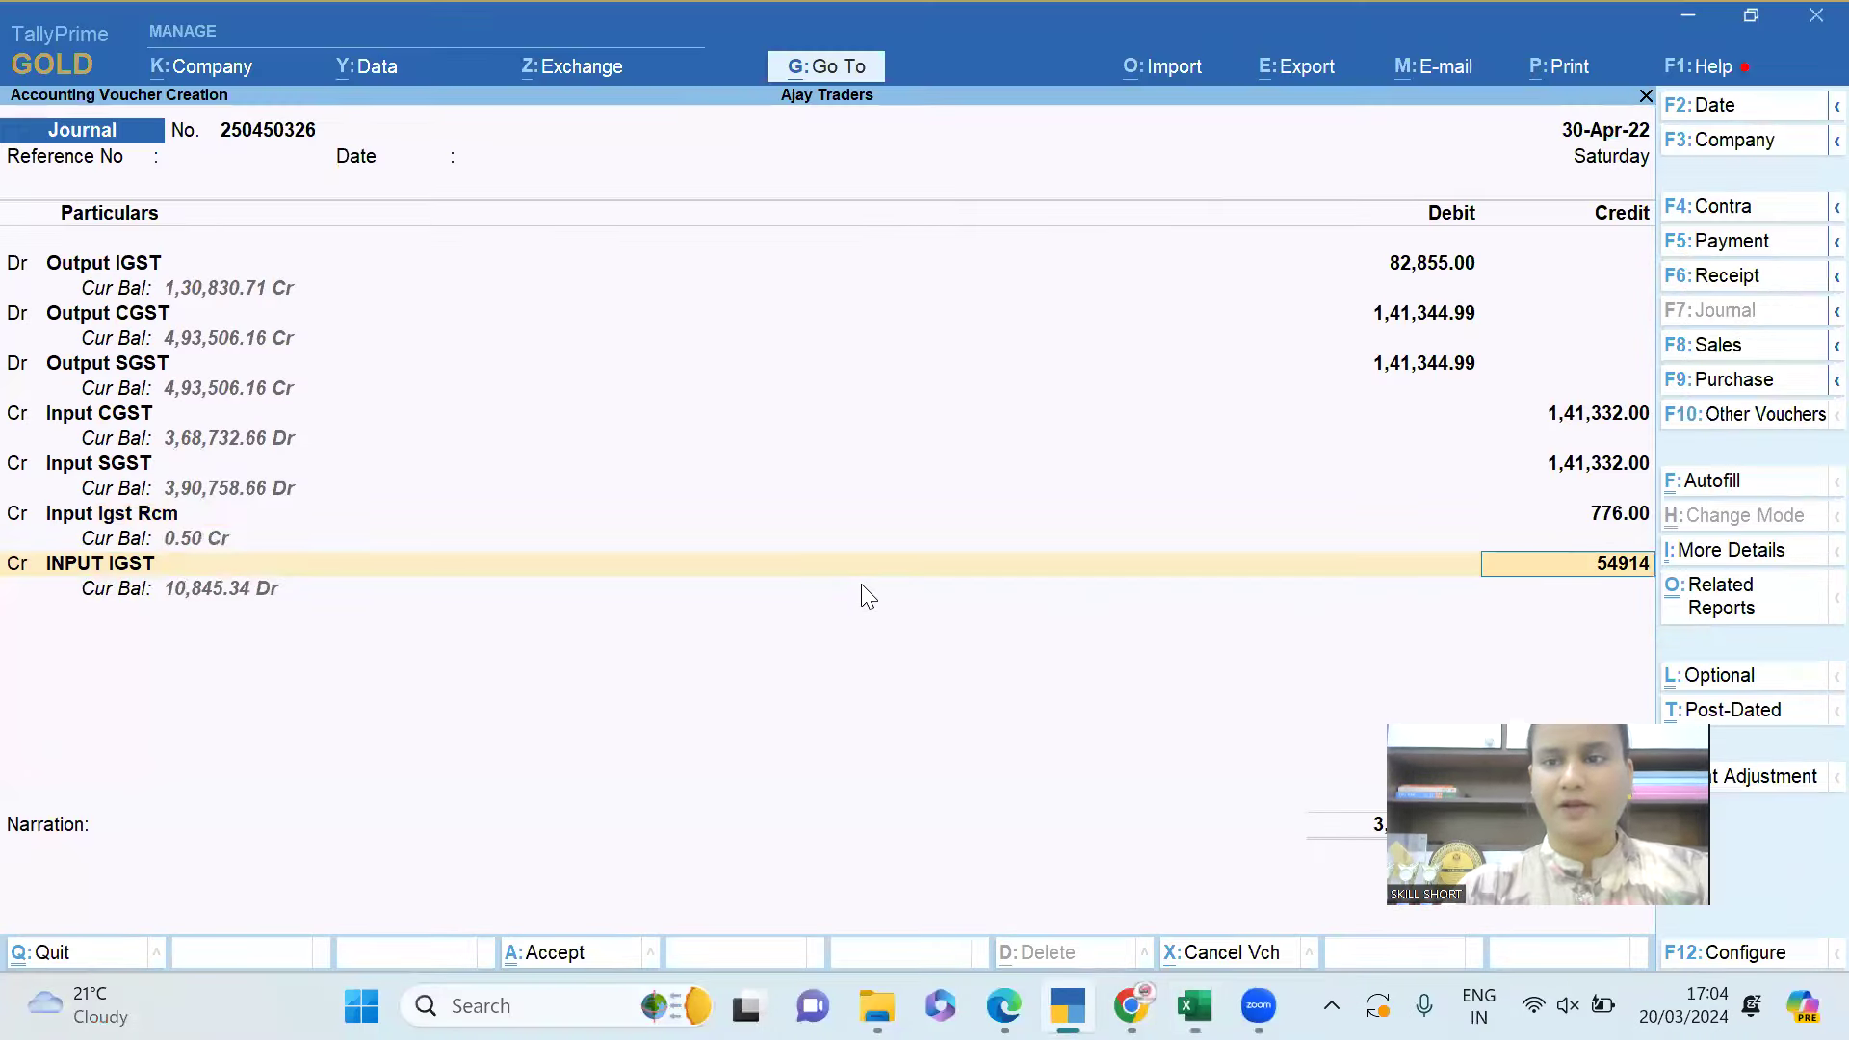
type(".40")
key("Return")
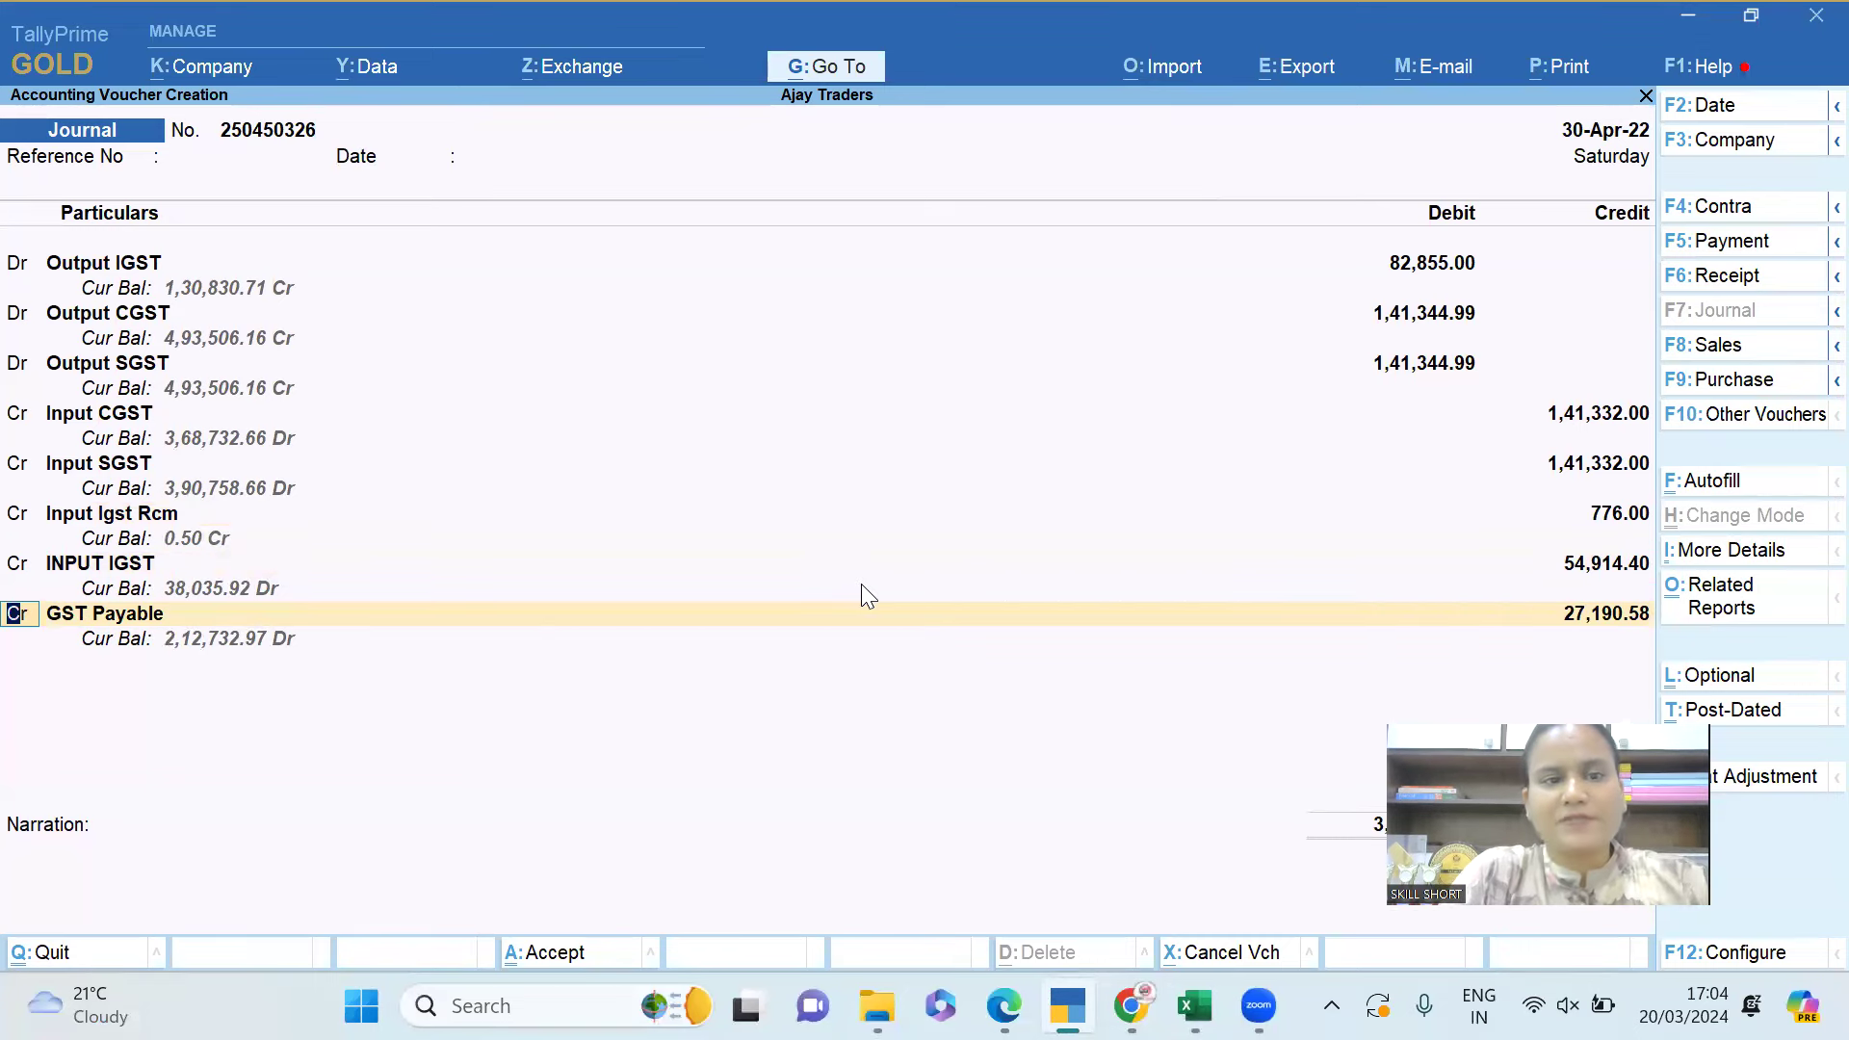
Compare the suggested GST Payable credit with the taxes payable in cash in the set-off picture on Sheet3 in Excel.
key("alt")
key("alt+Tab")
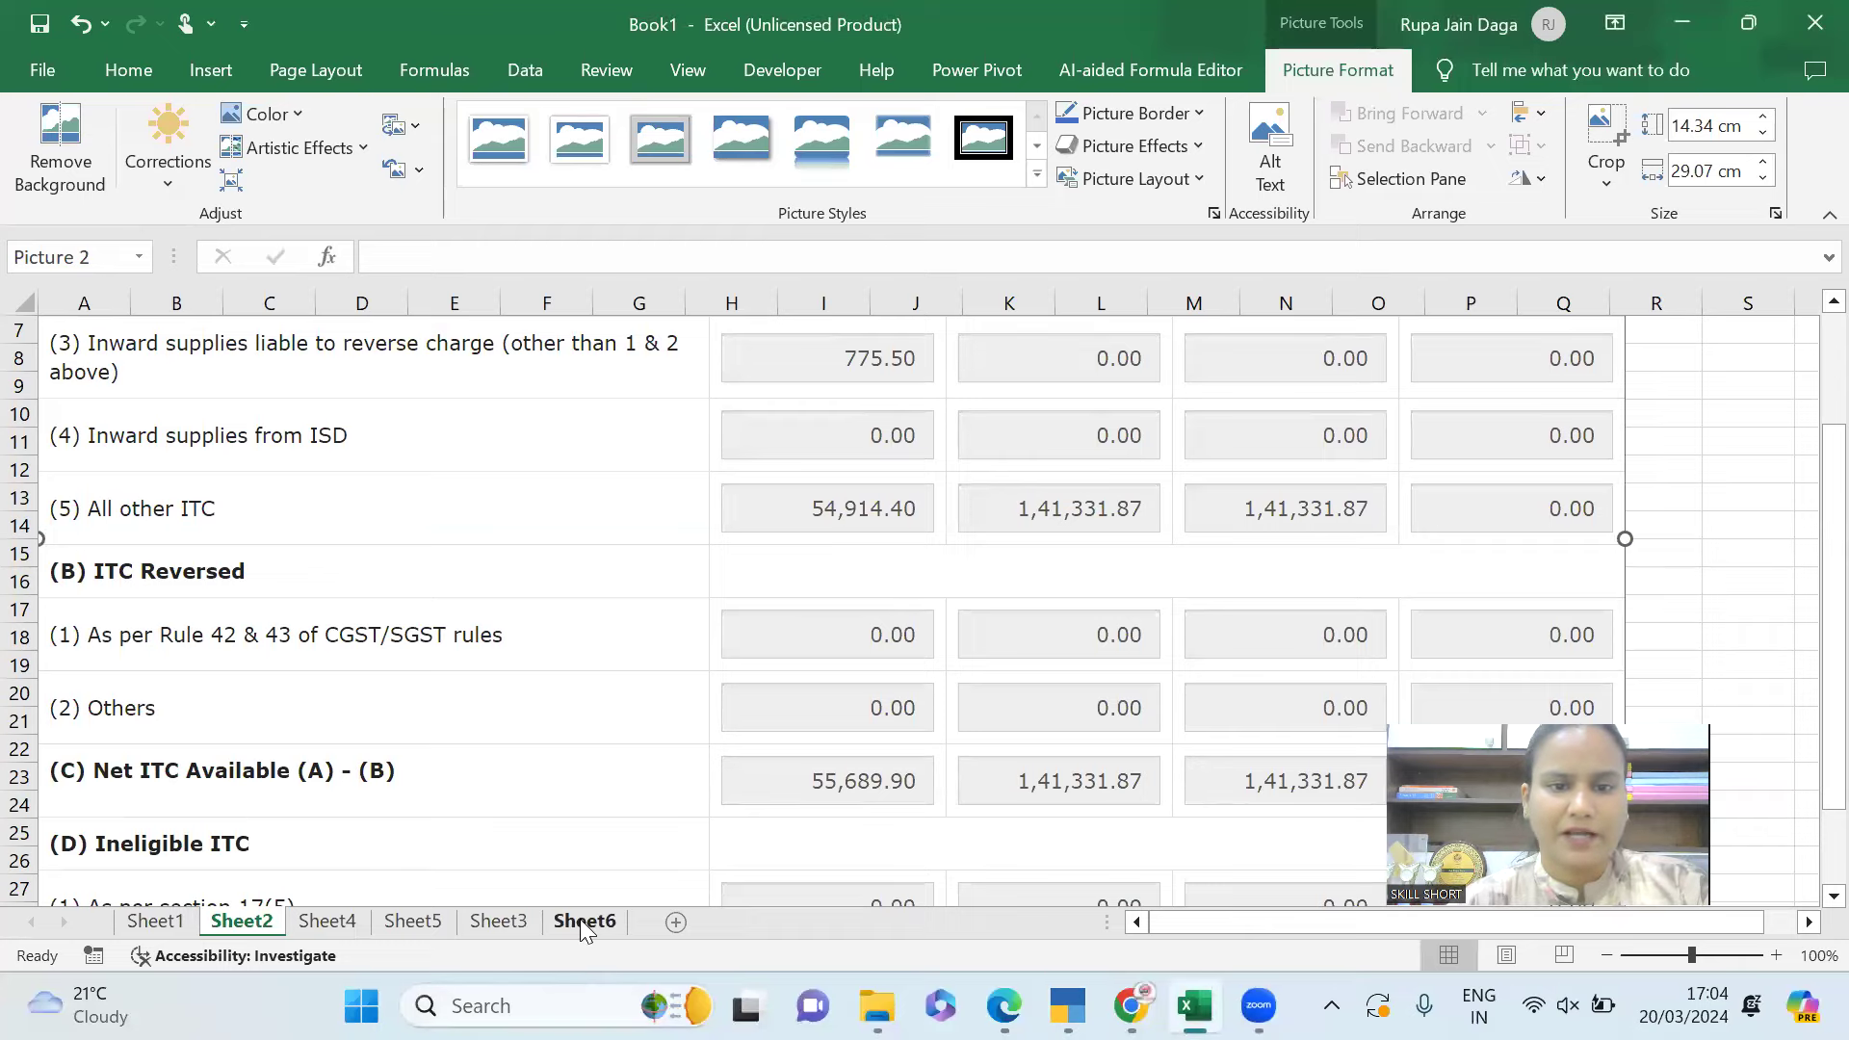
left_click(580, 919)
left_click(538, 919)
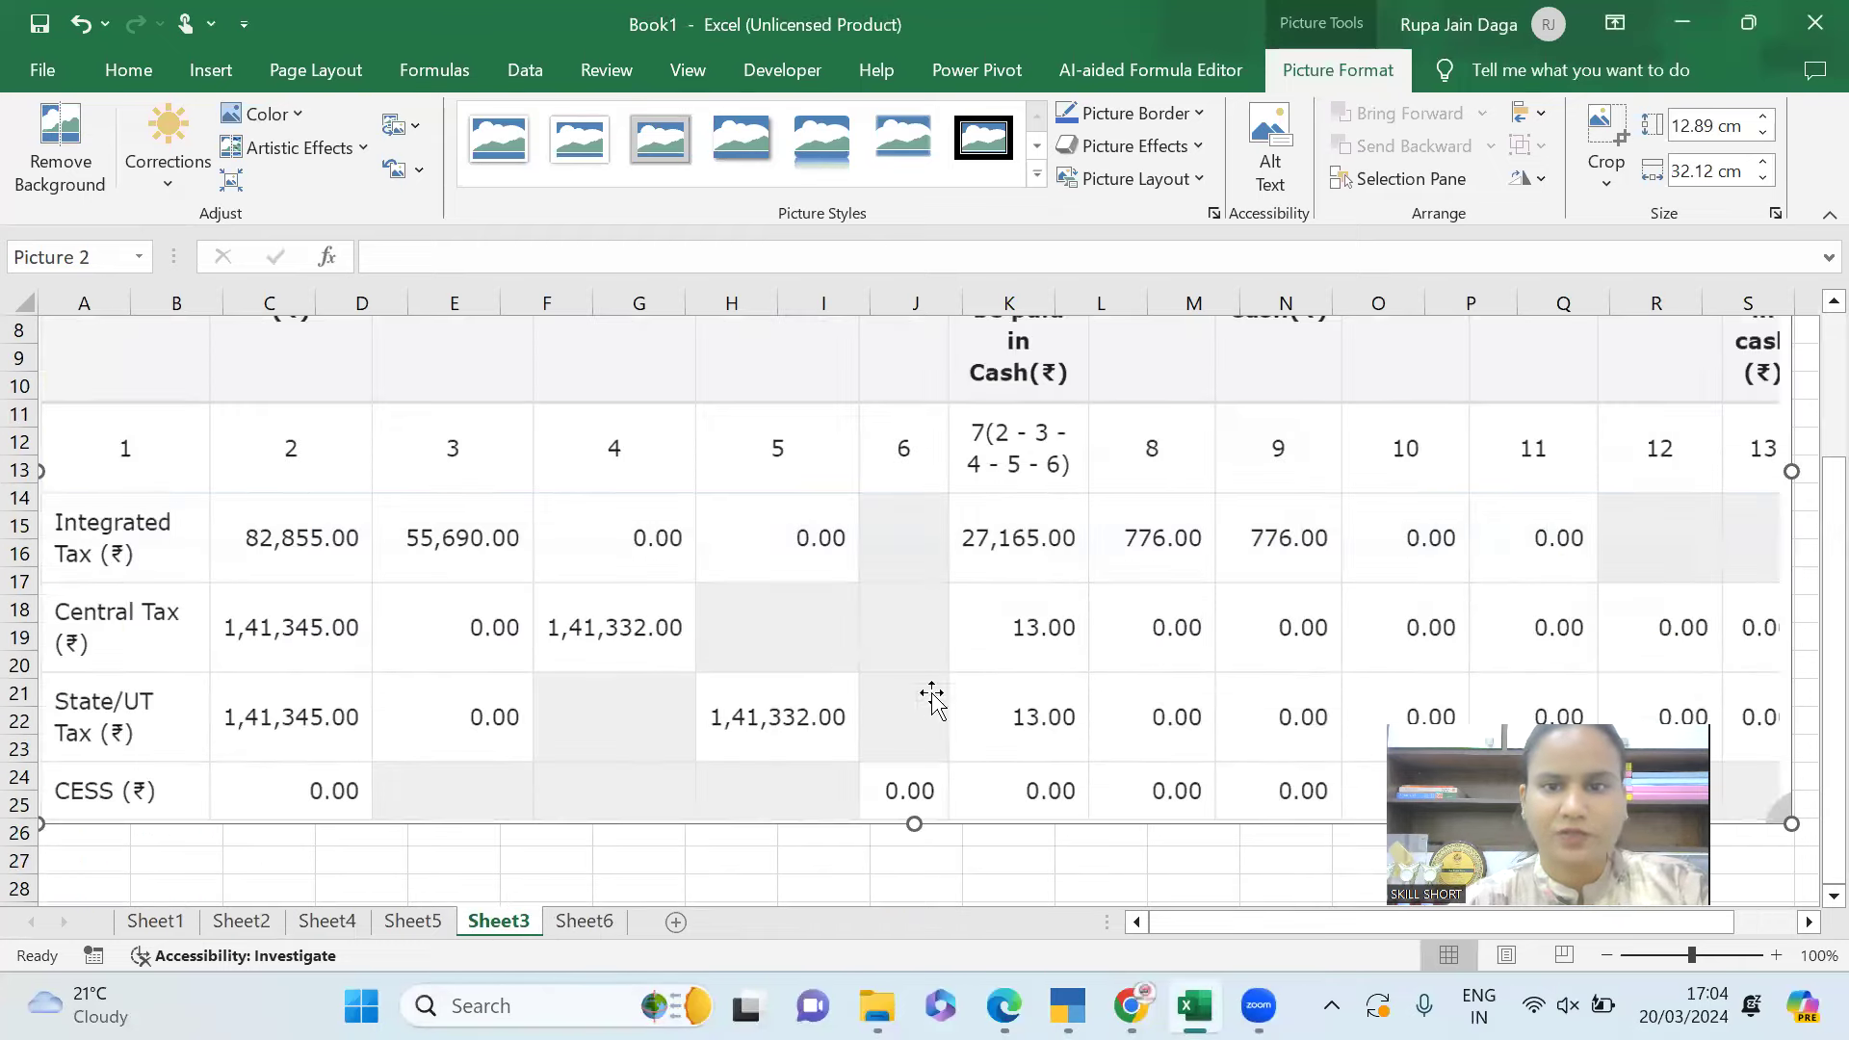
key("alt+Tab")
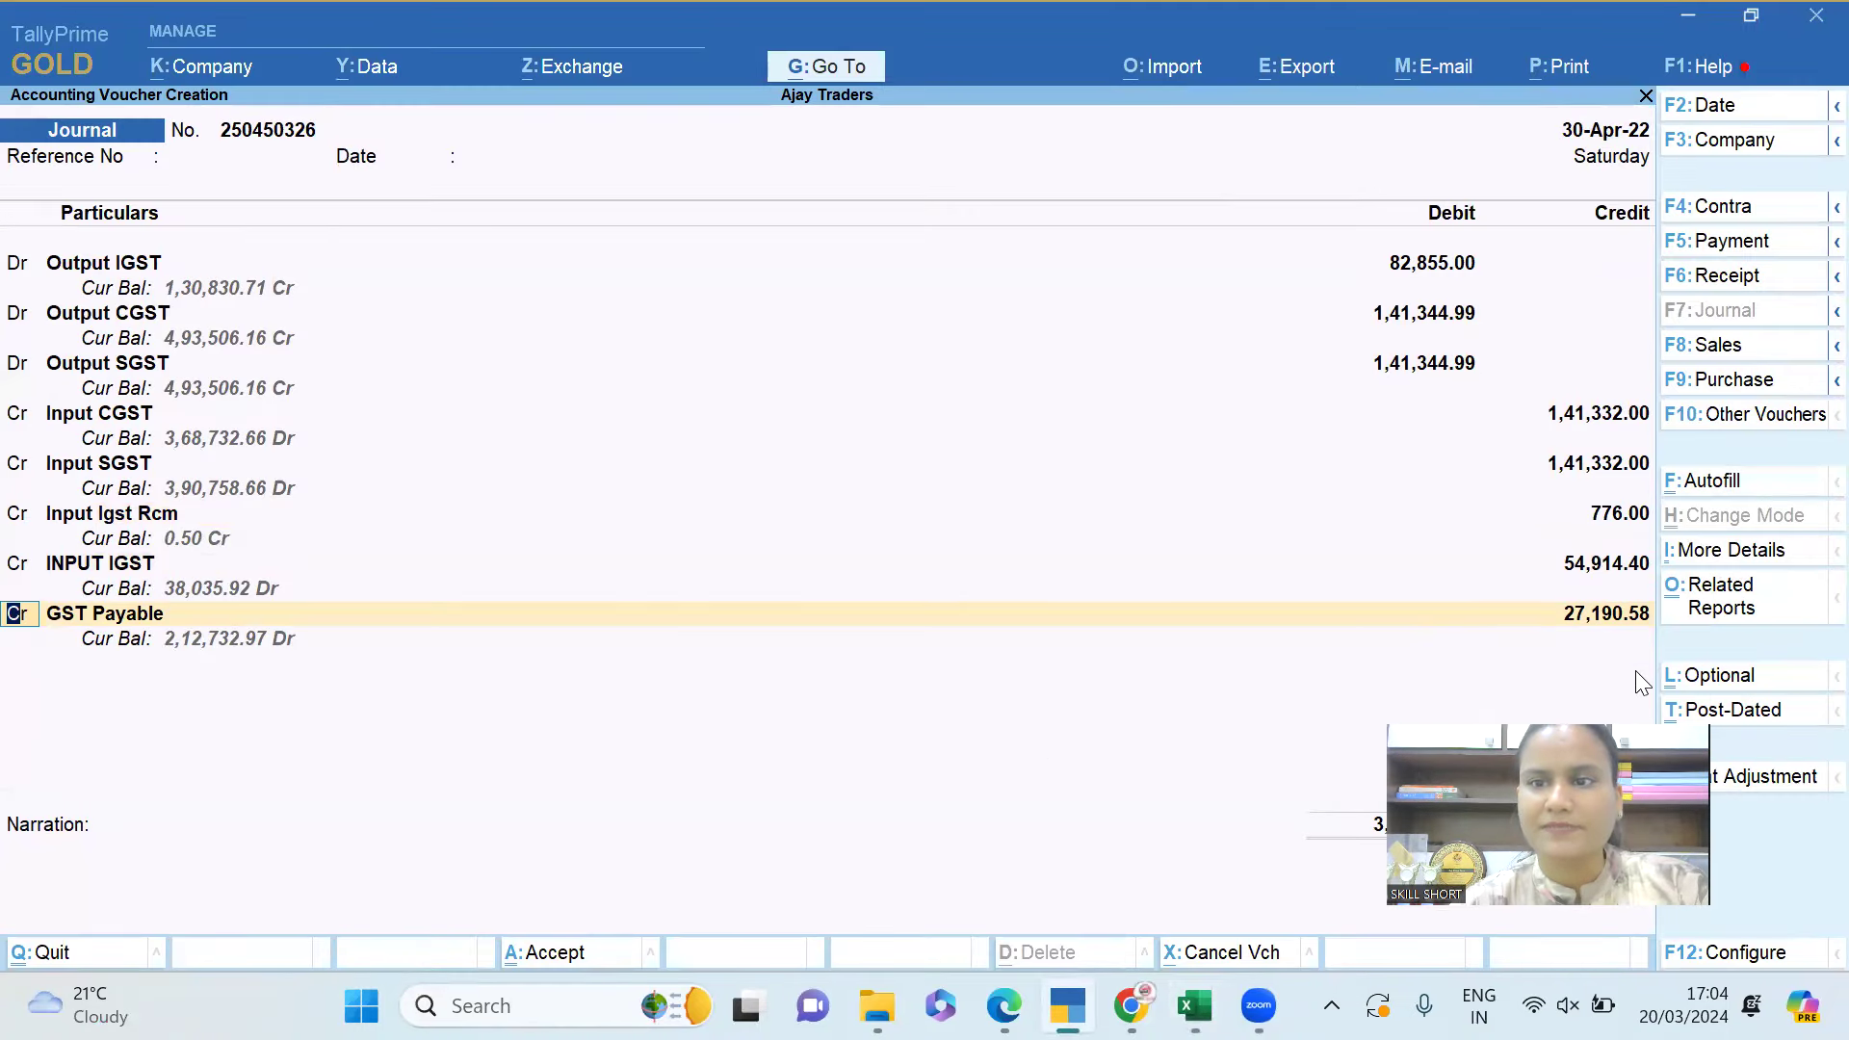
key("alt+Tab")
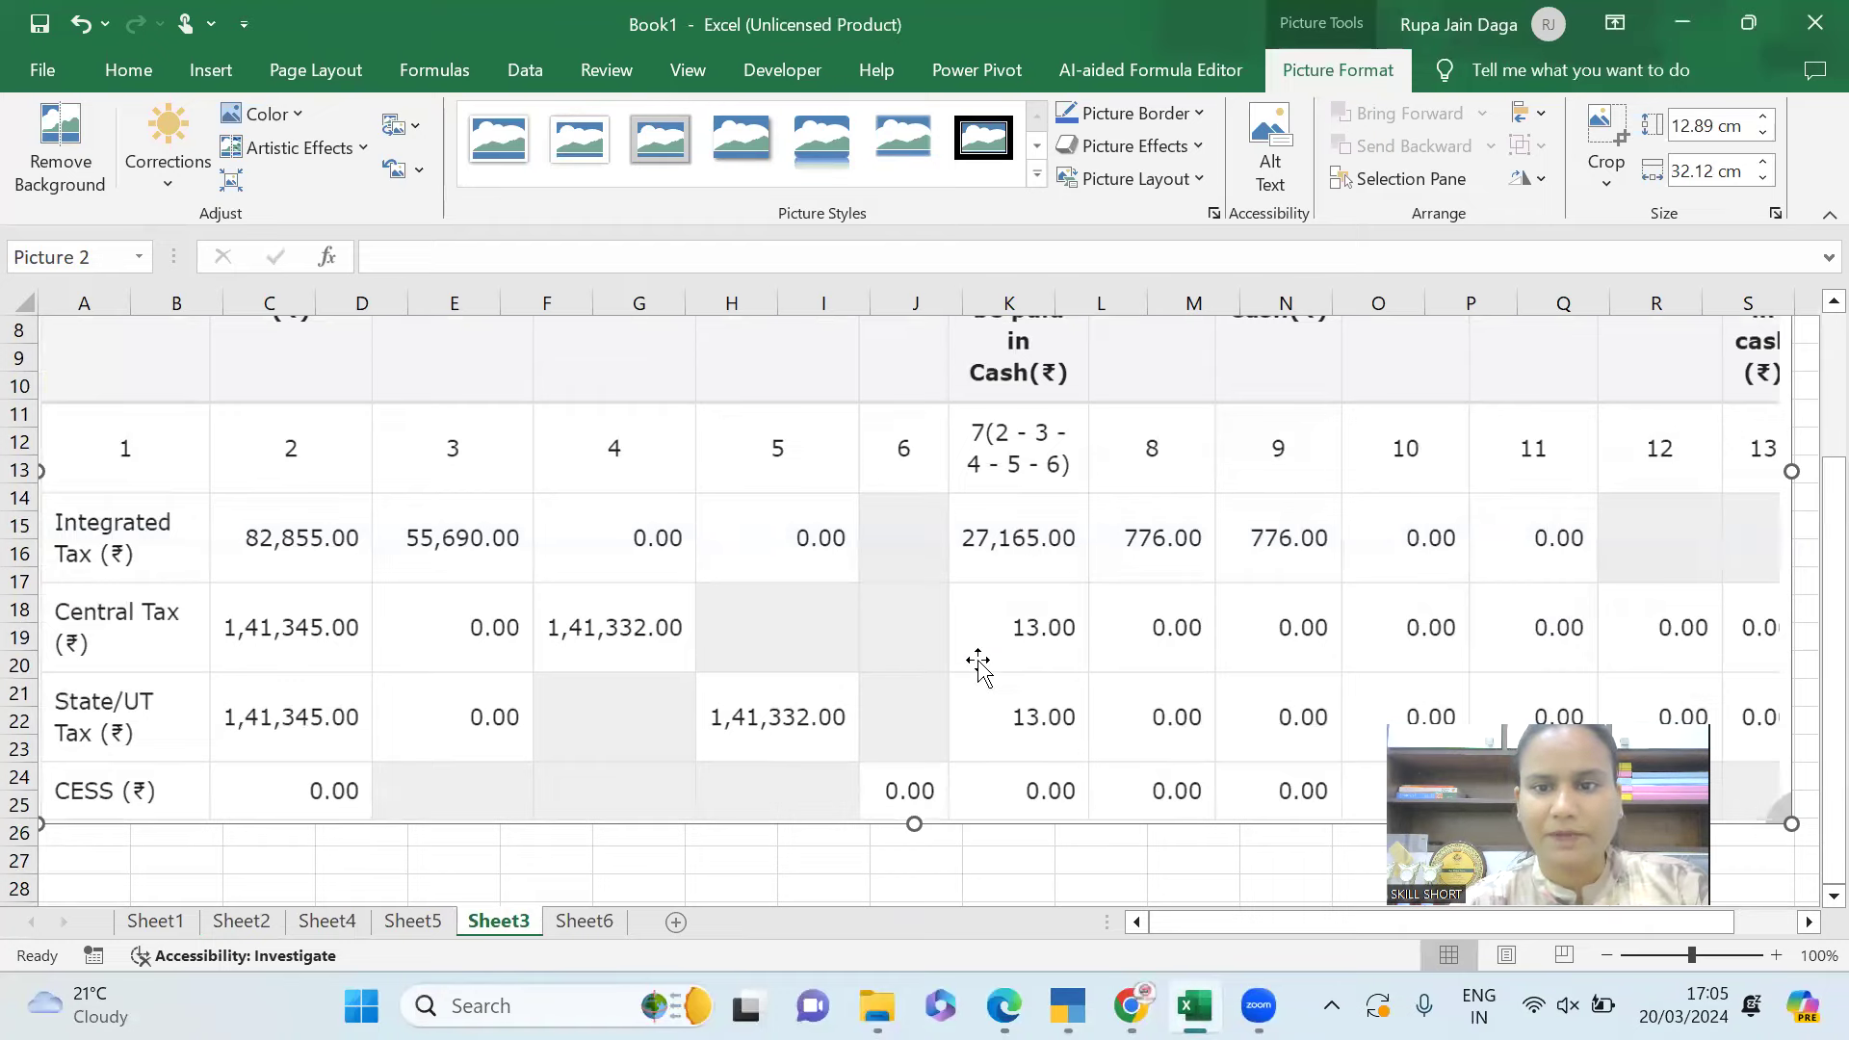
Below the set-off picture on Sheet3, enter 27165, 13 and 13 in H29:H31 and total them with SUM in H32.
left_click(775, 868)
key("Down")
key("Down")
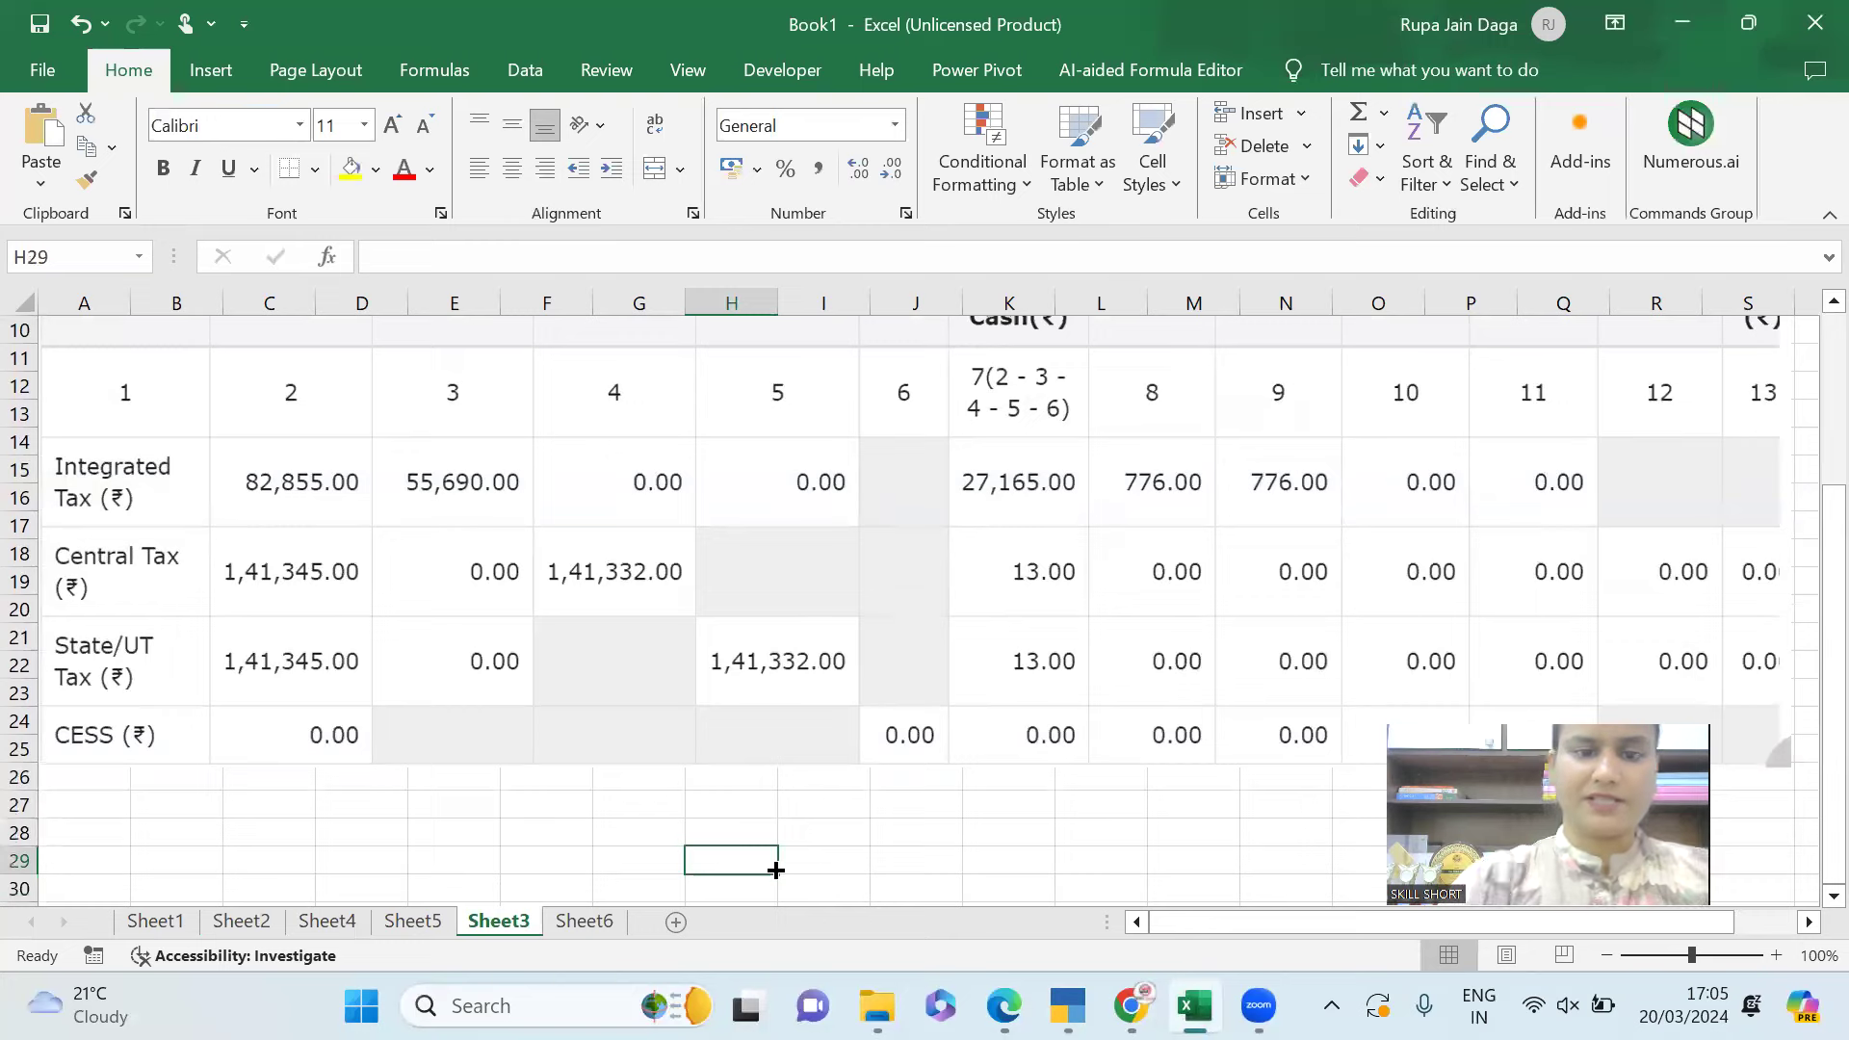
type("27165")
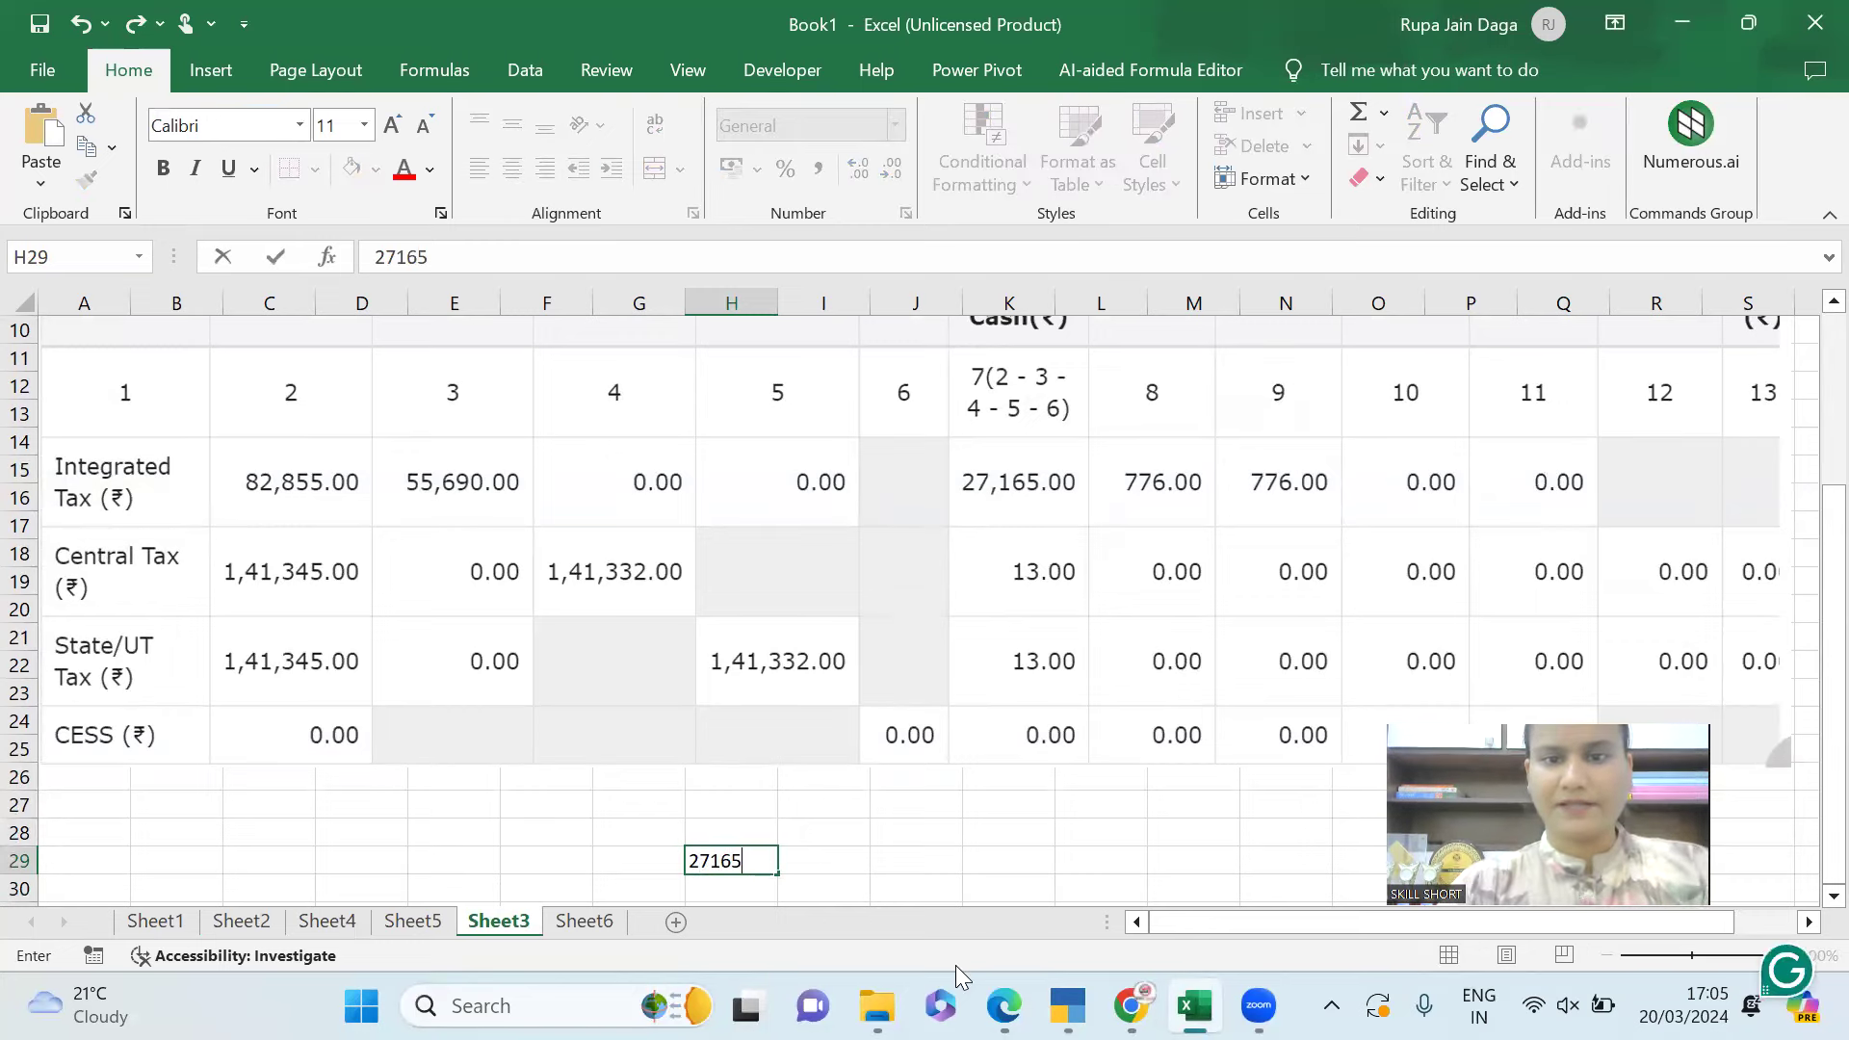
key("Return")
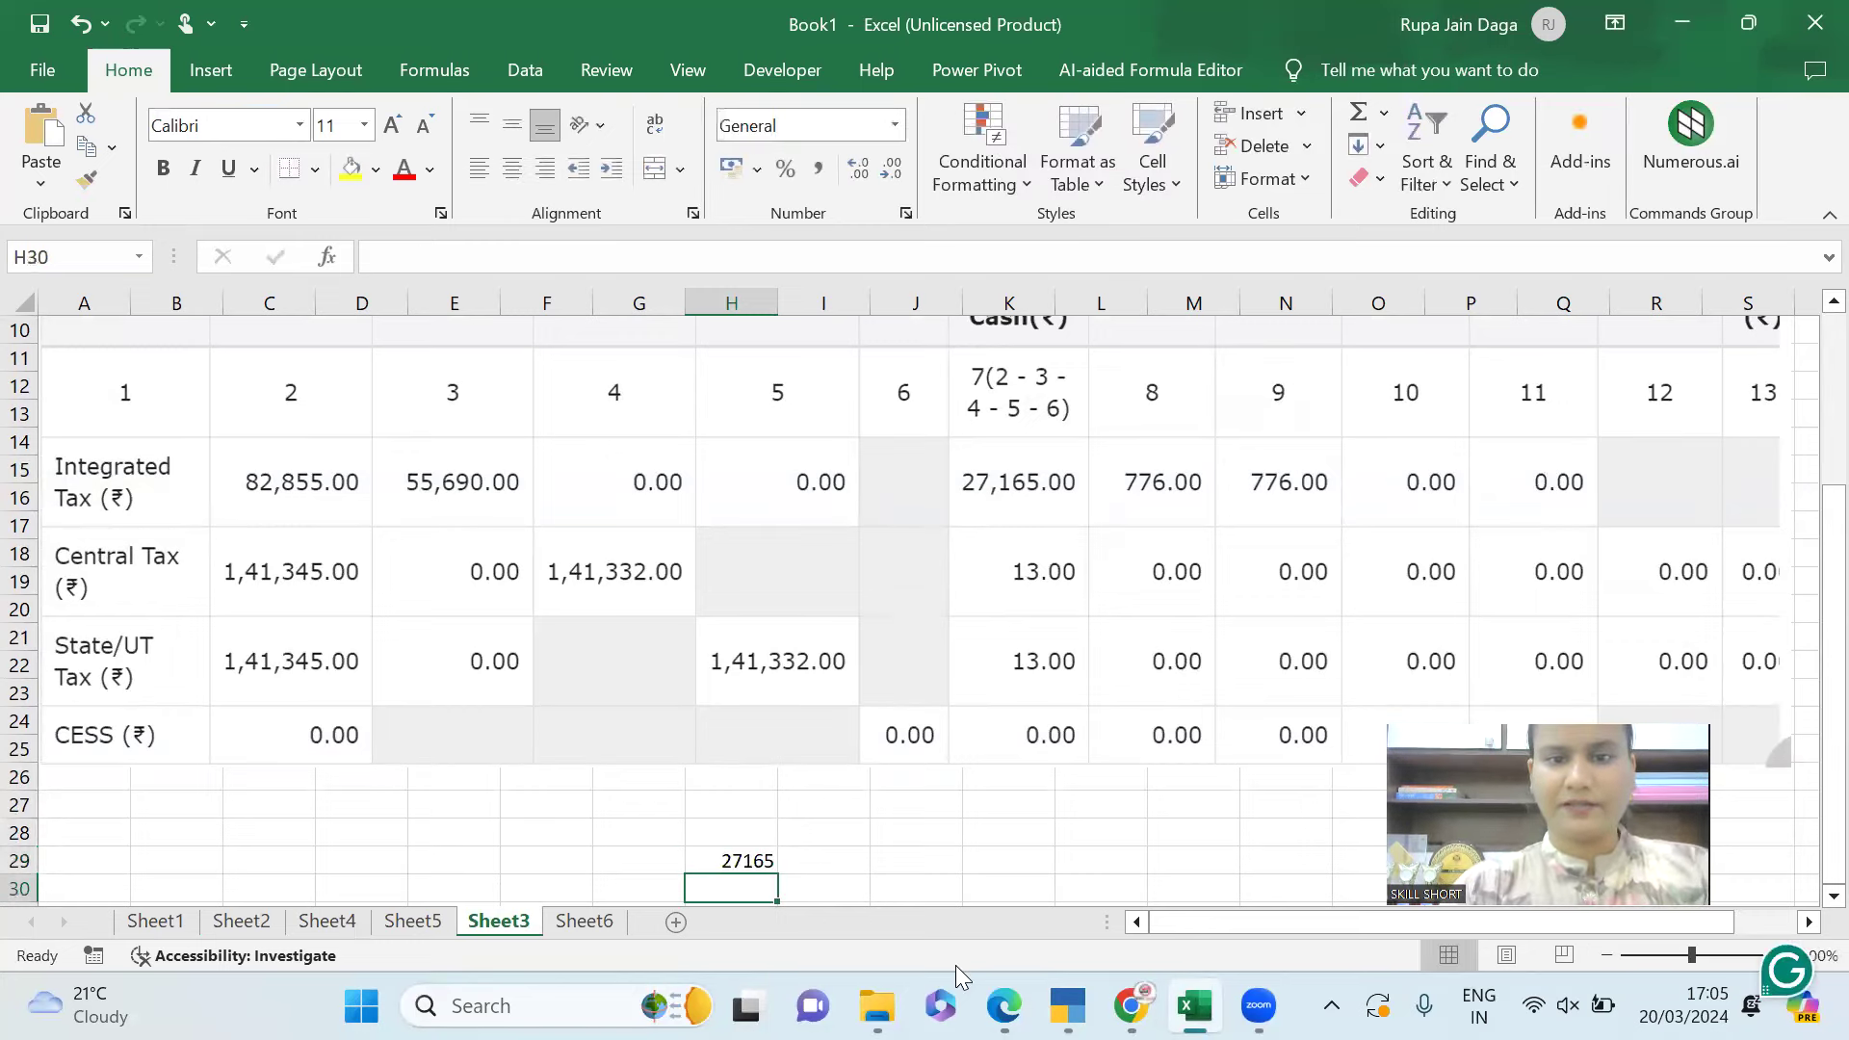
type("13")
key("Return")
type("13")
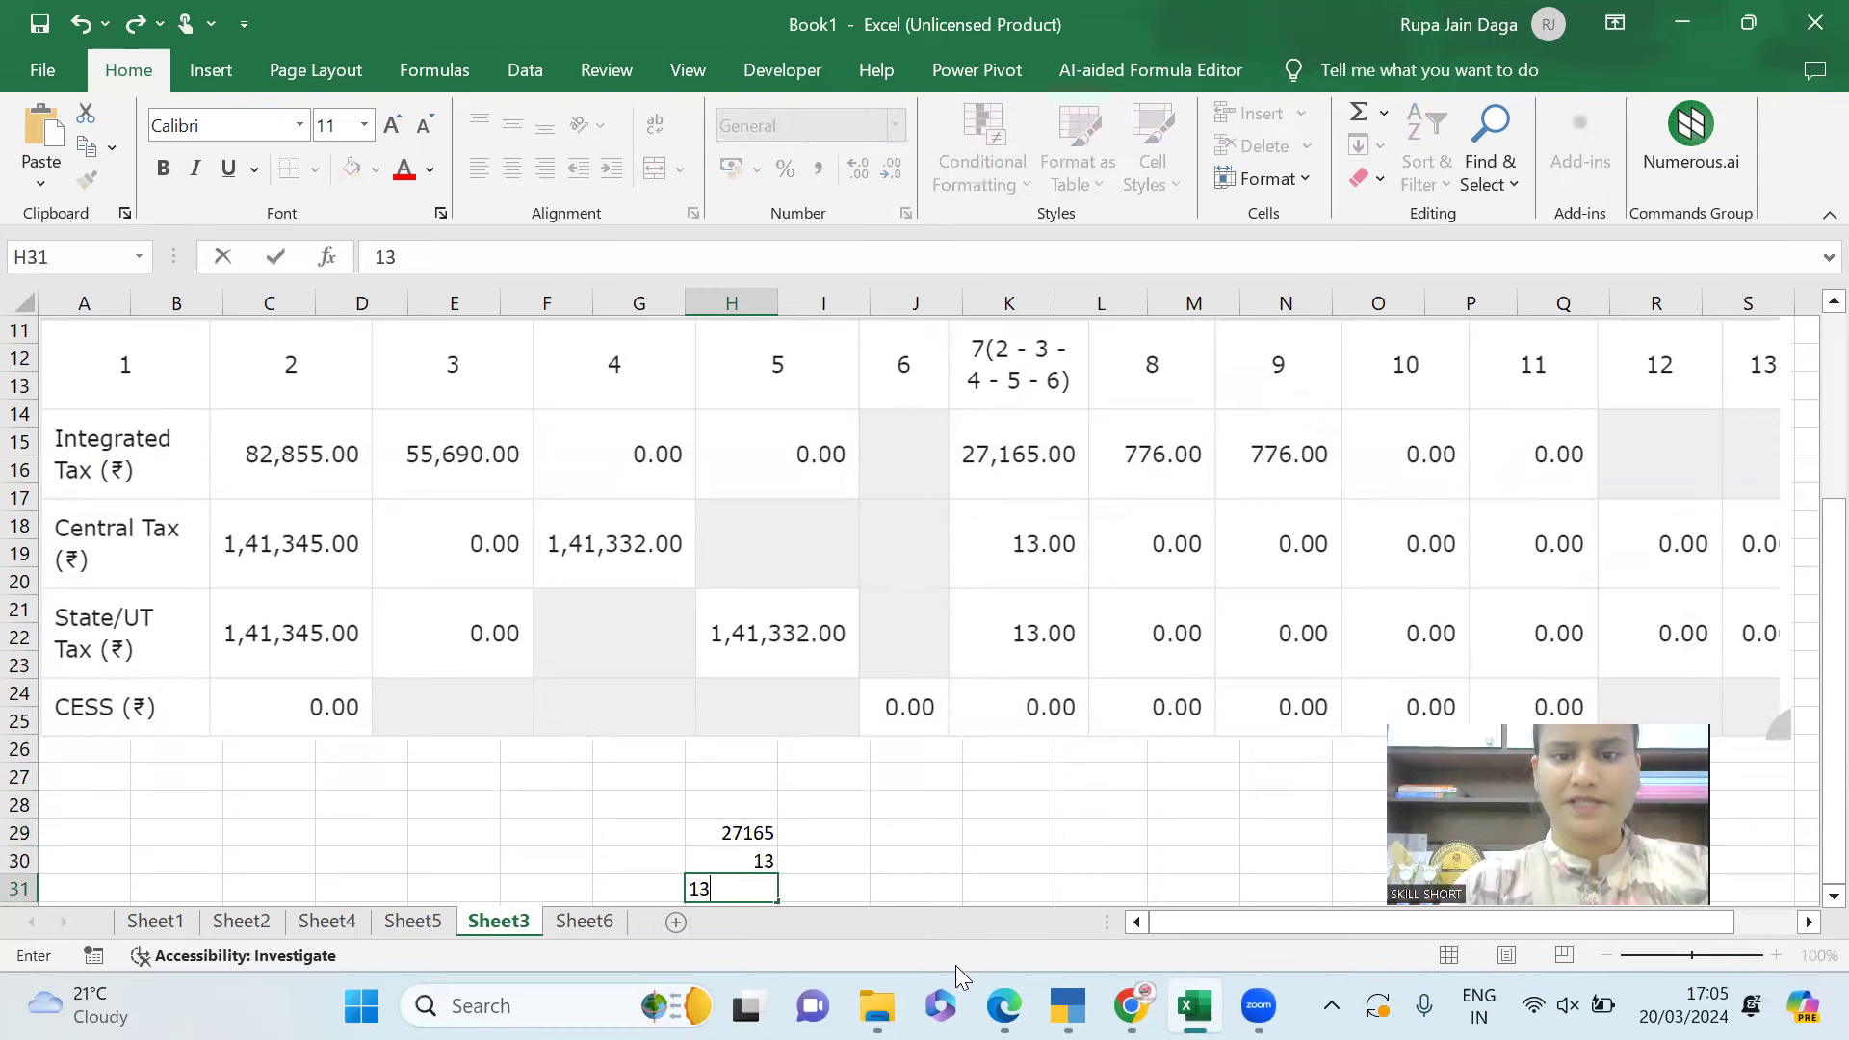
key("Return")
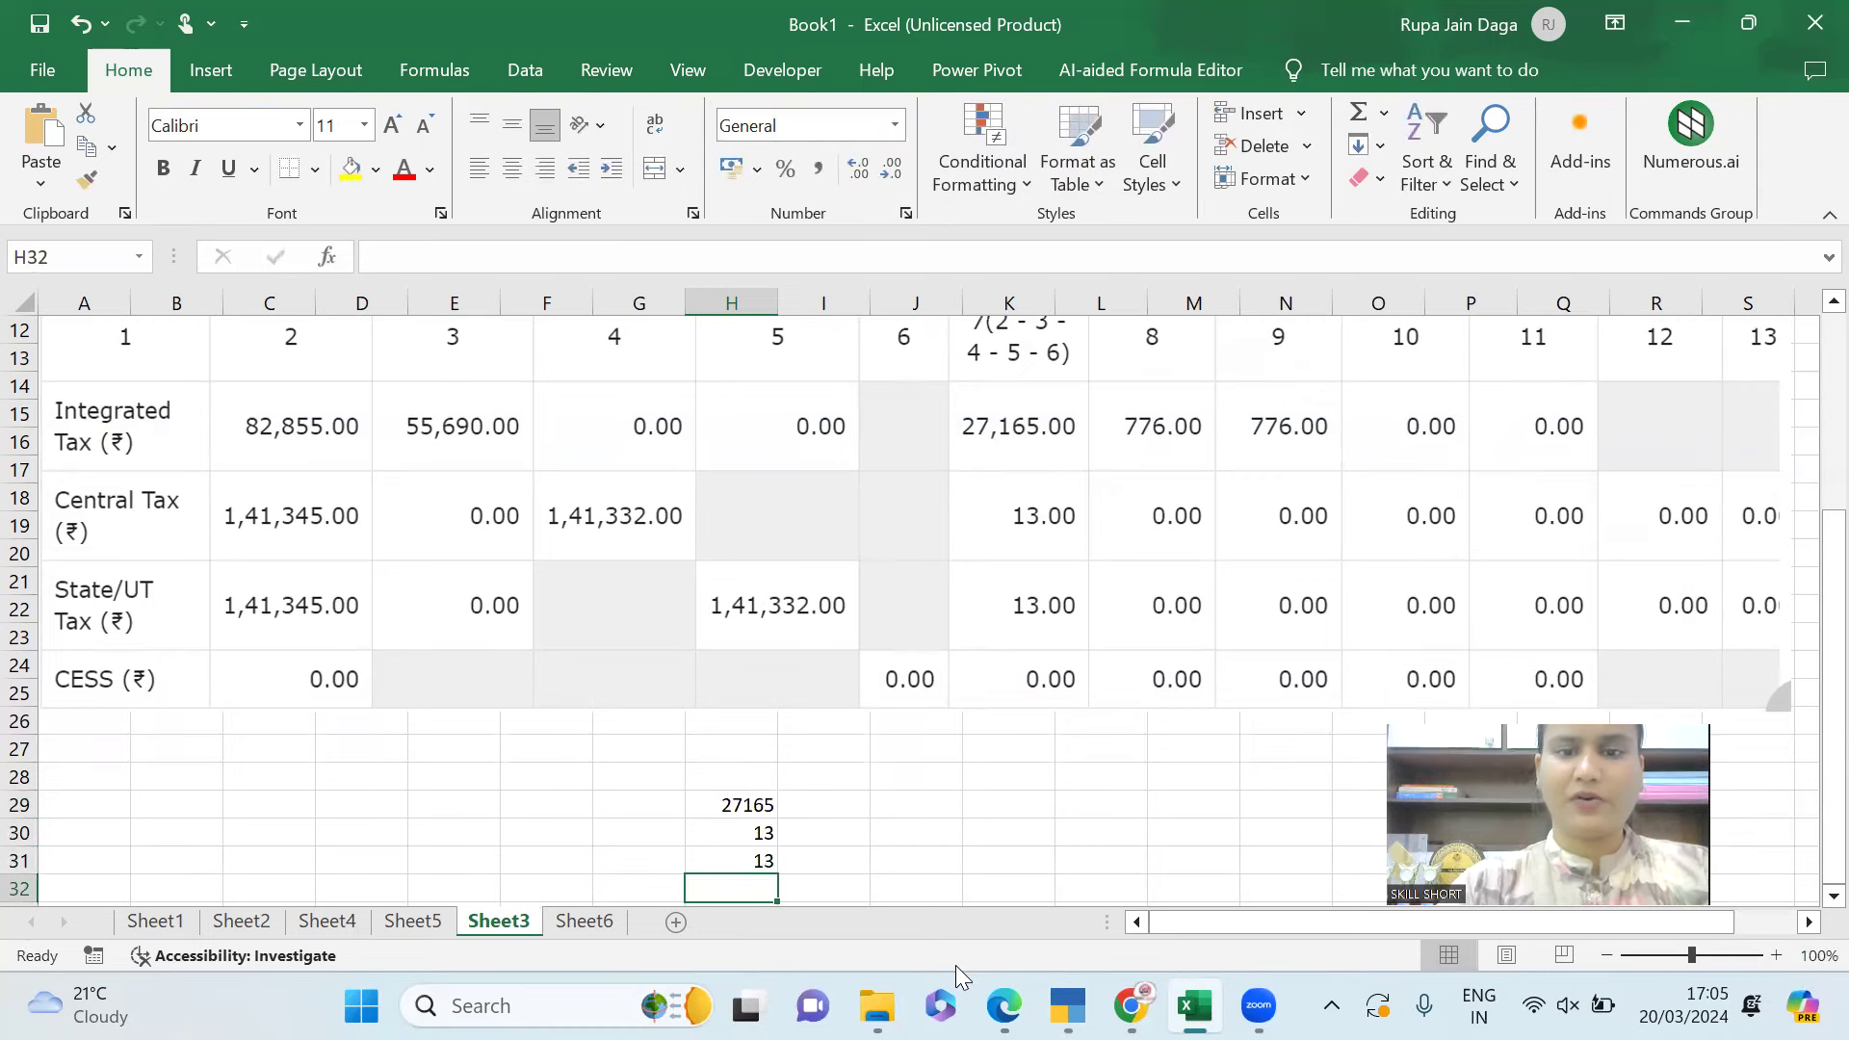
key("alt+equal")
key("Return")
key("Up")
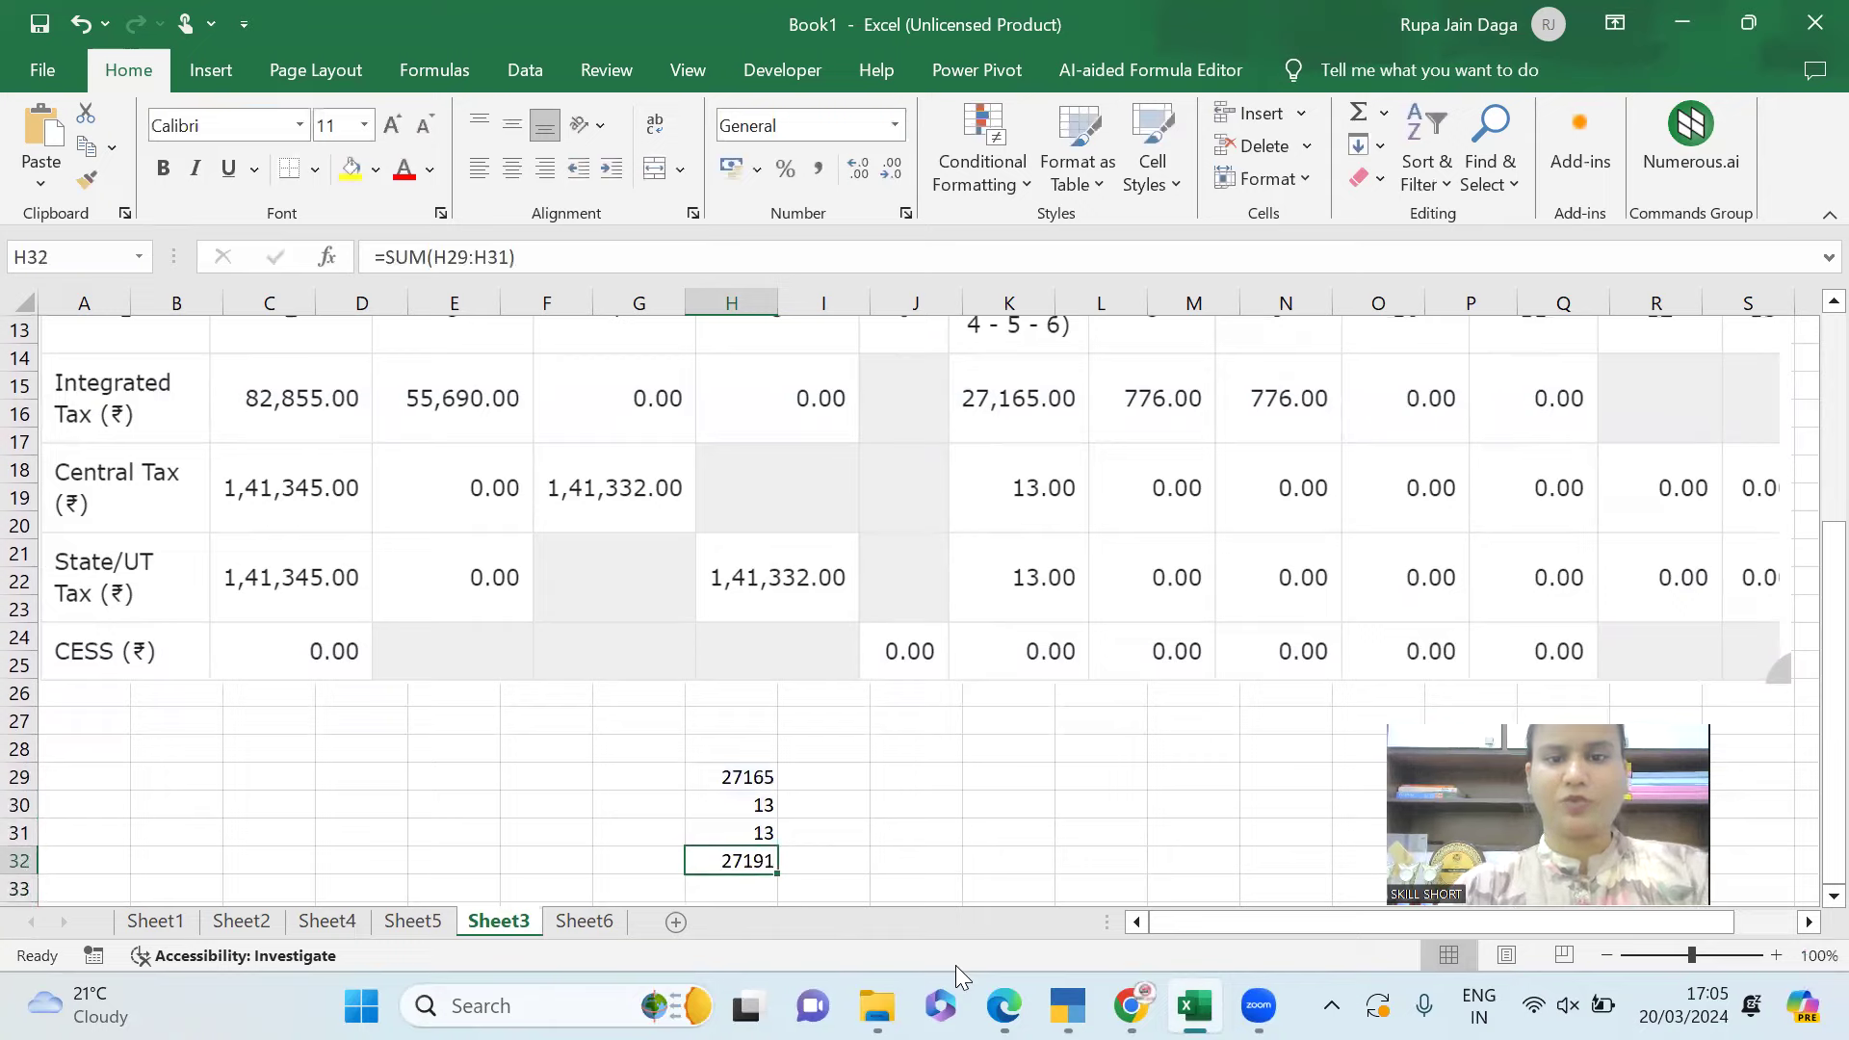
Credit GST Payable with 27191 in the TallyPrime journal voucher, checking it against the cash total in Excel.
key("alt+Tab")
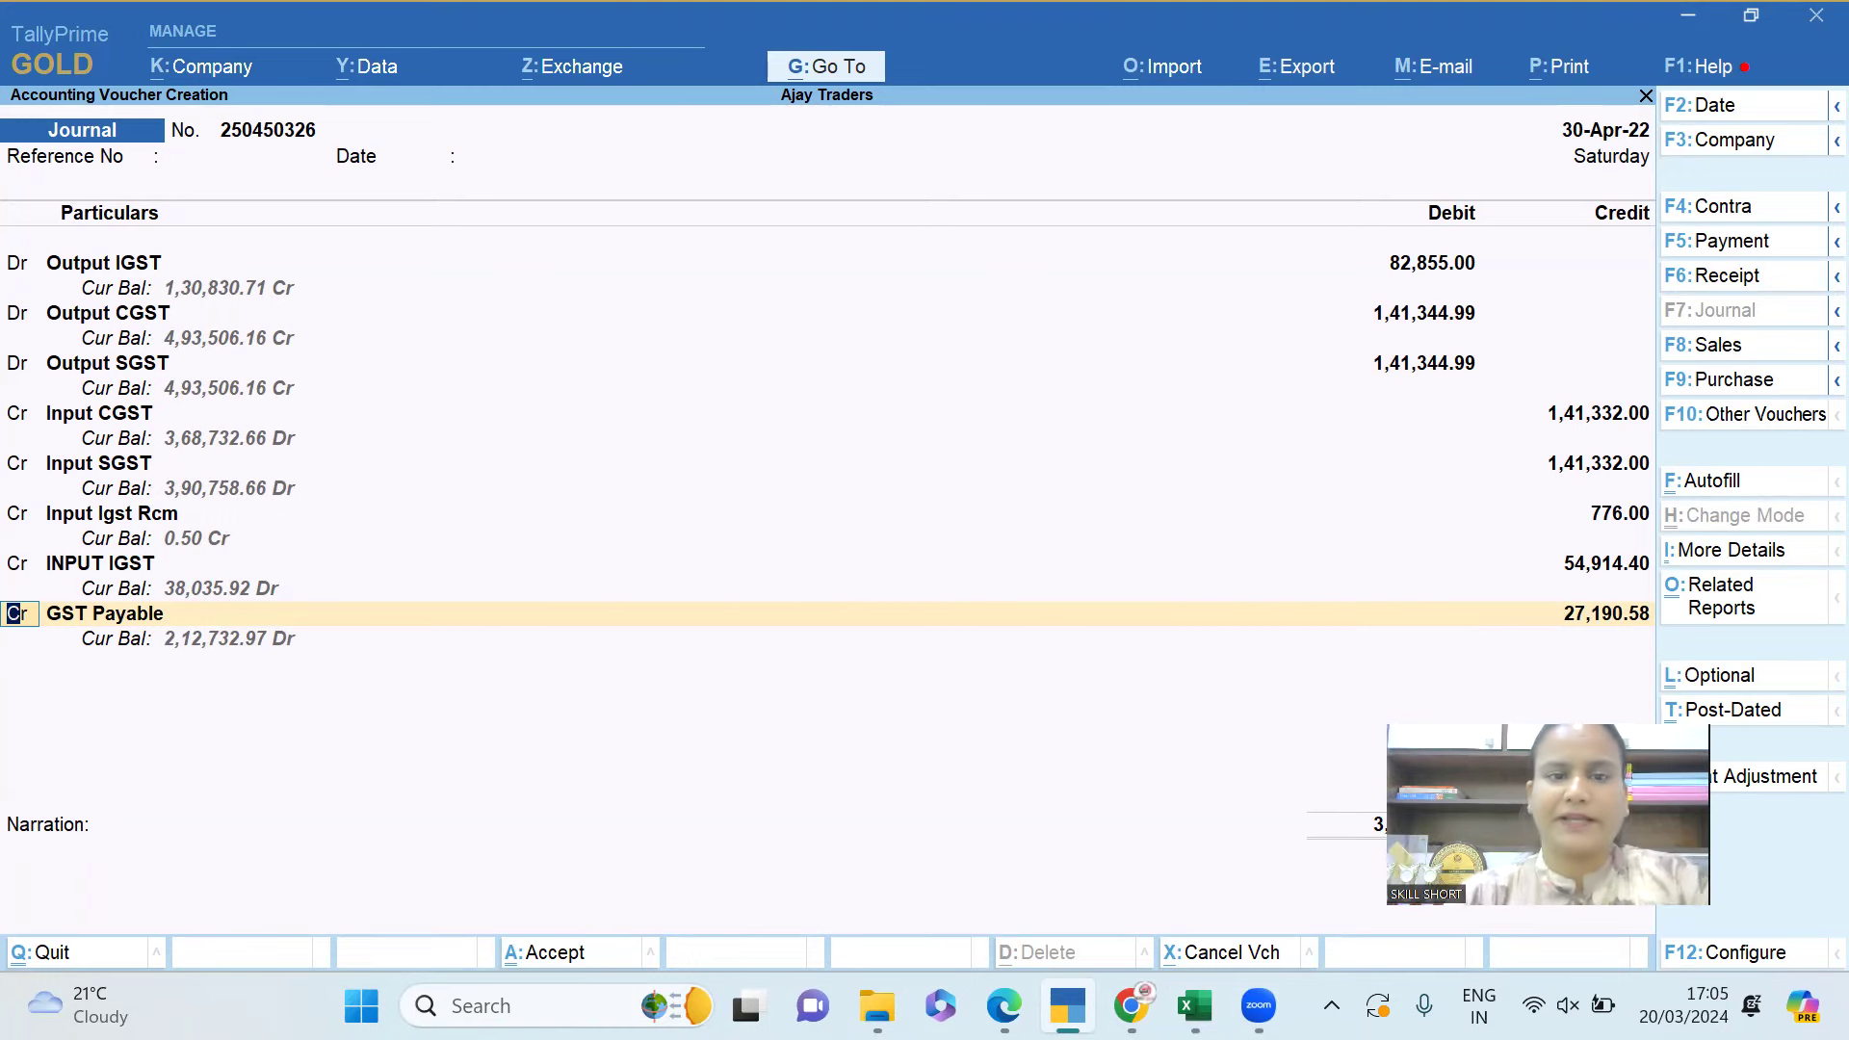
key("alt+Tab")
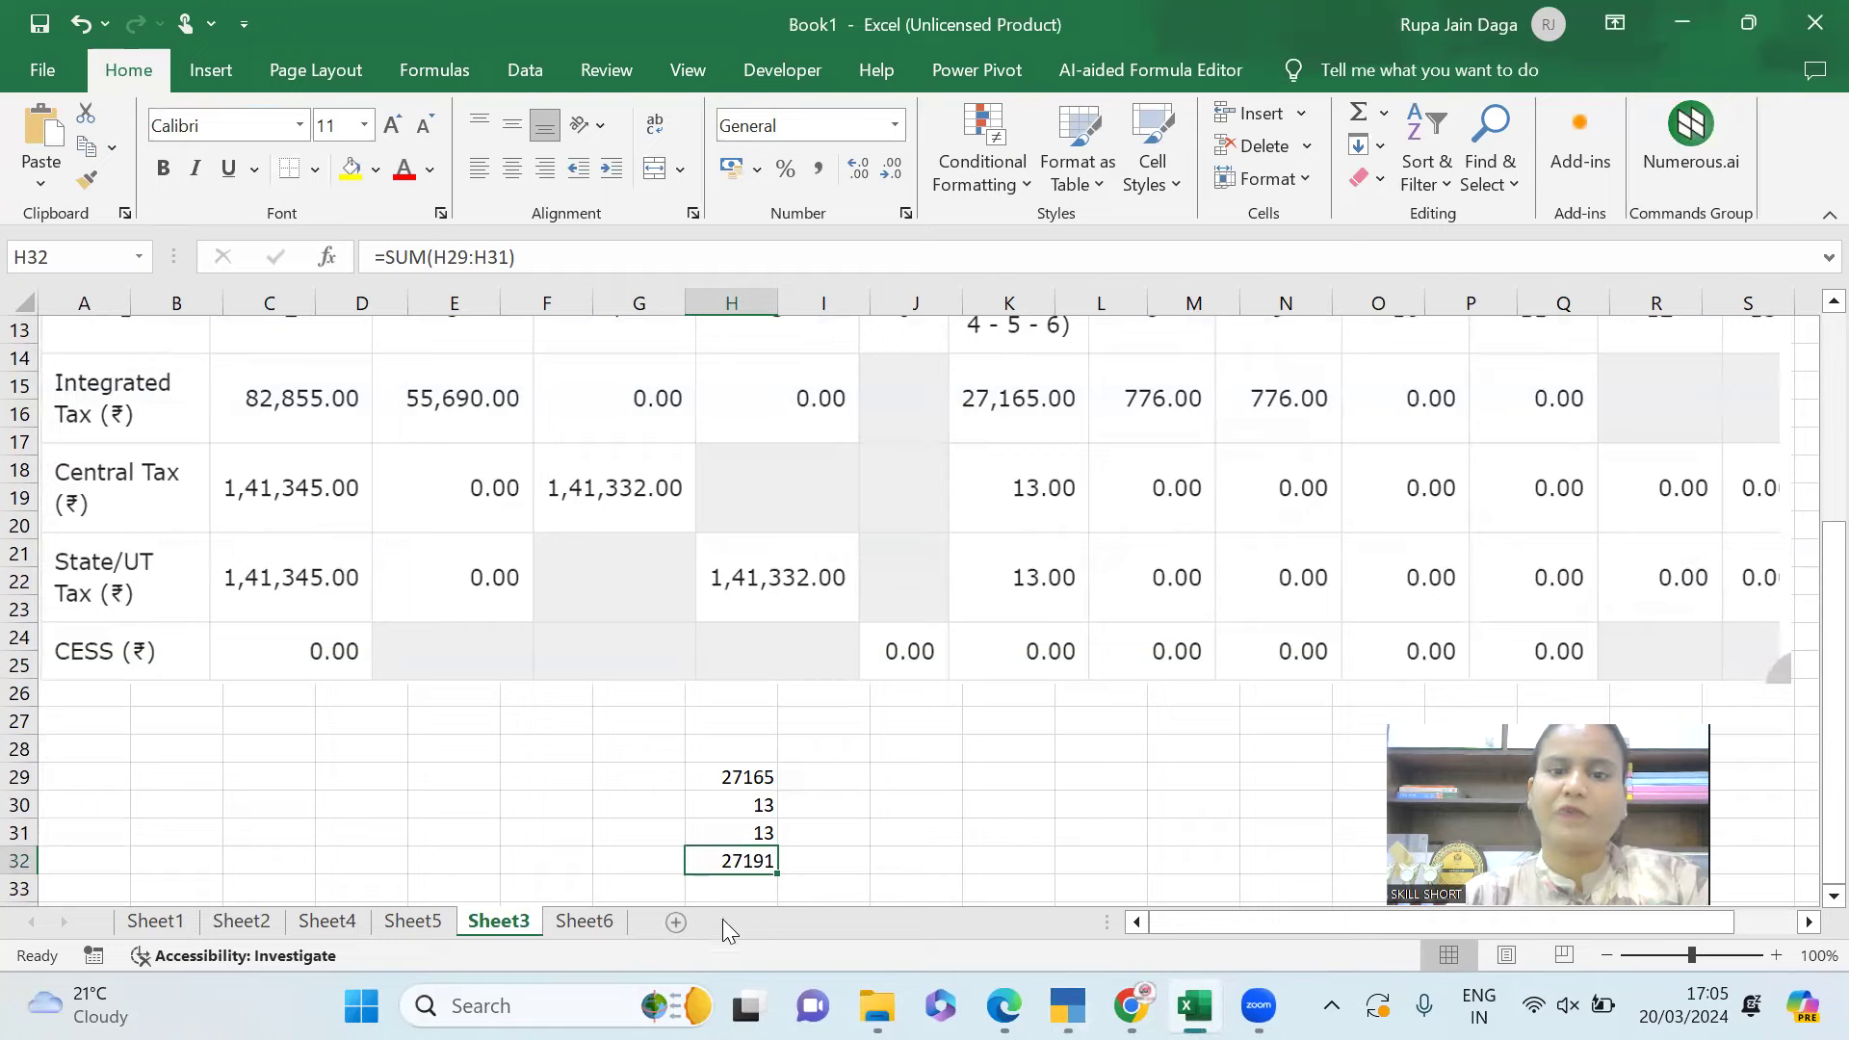
key("alt+Tab")
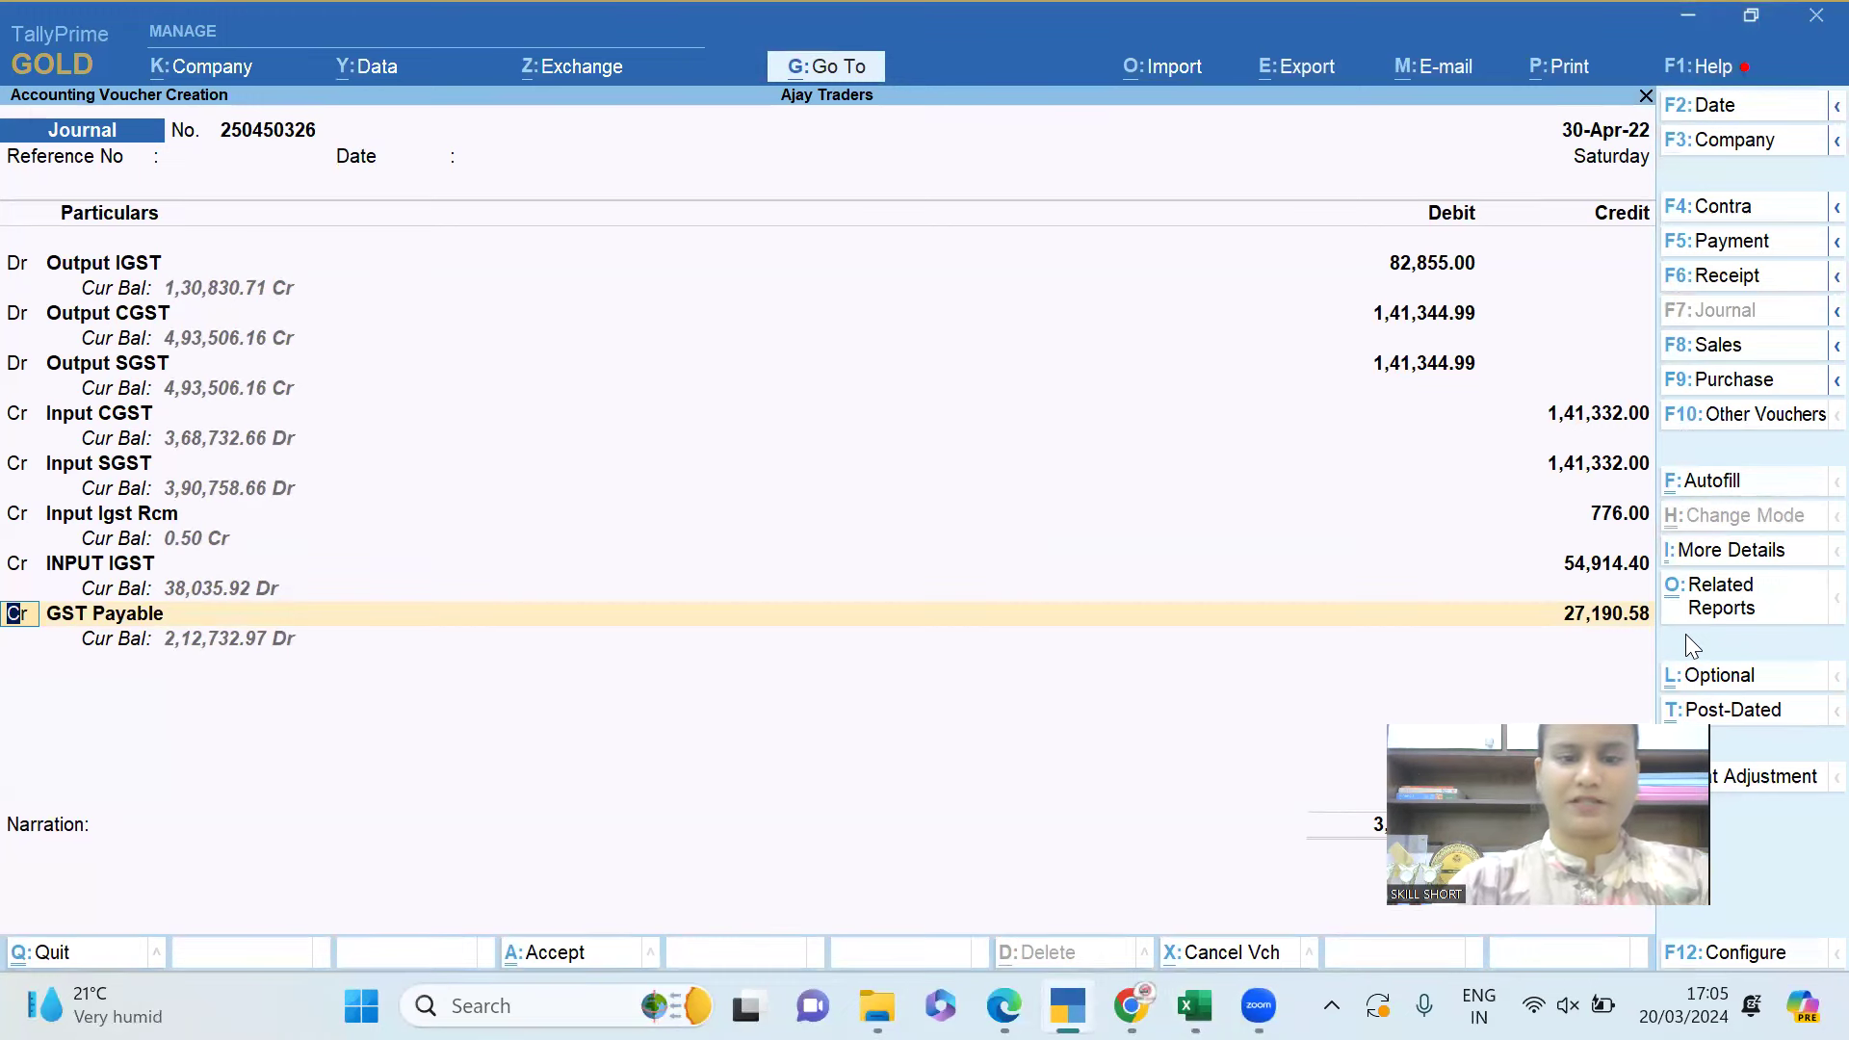
key("BackSpace")
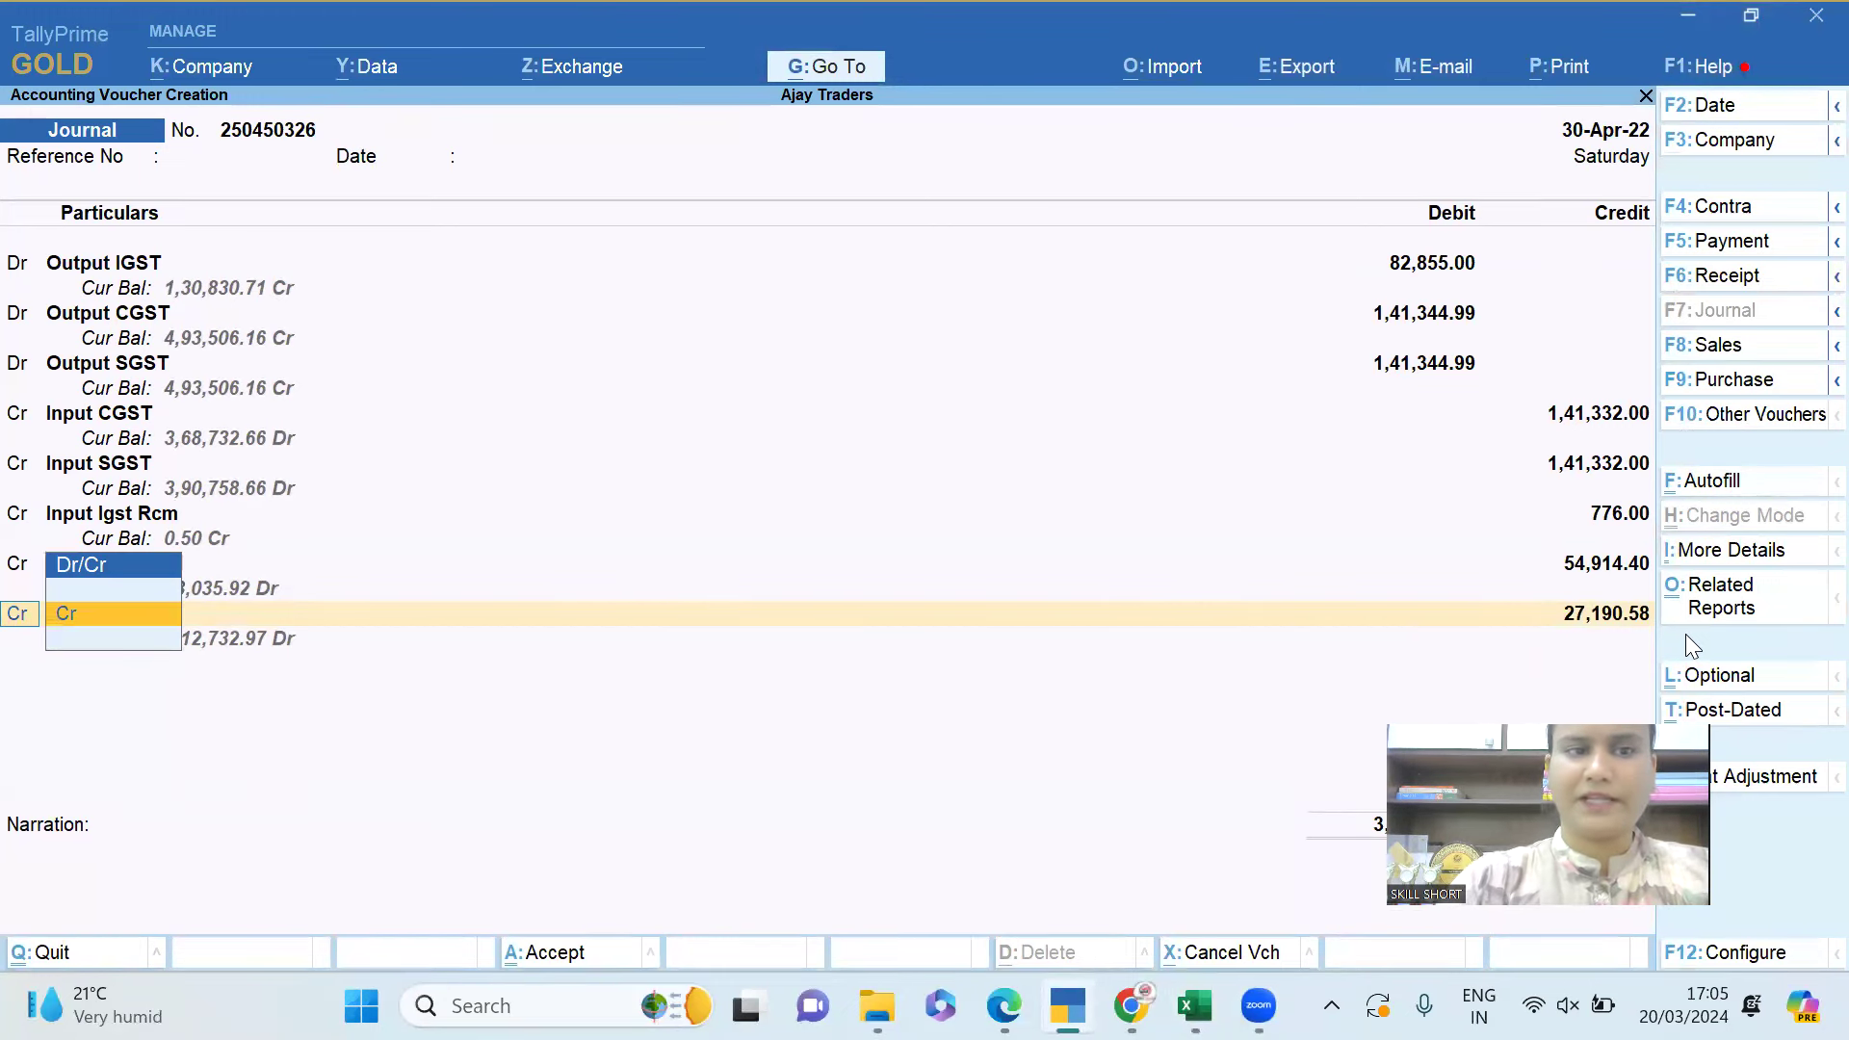
key("Return")
key("Return")
type("271")
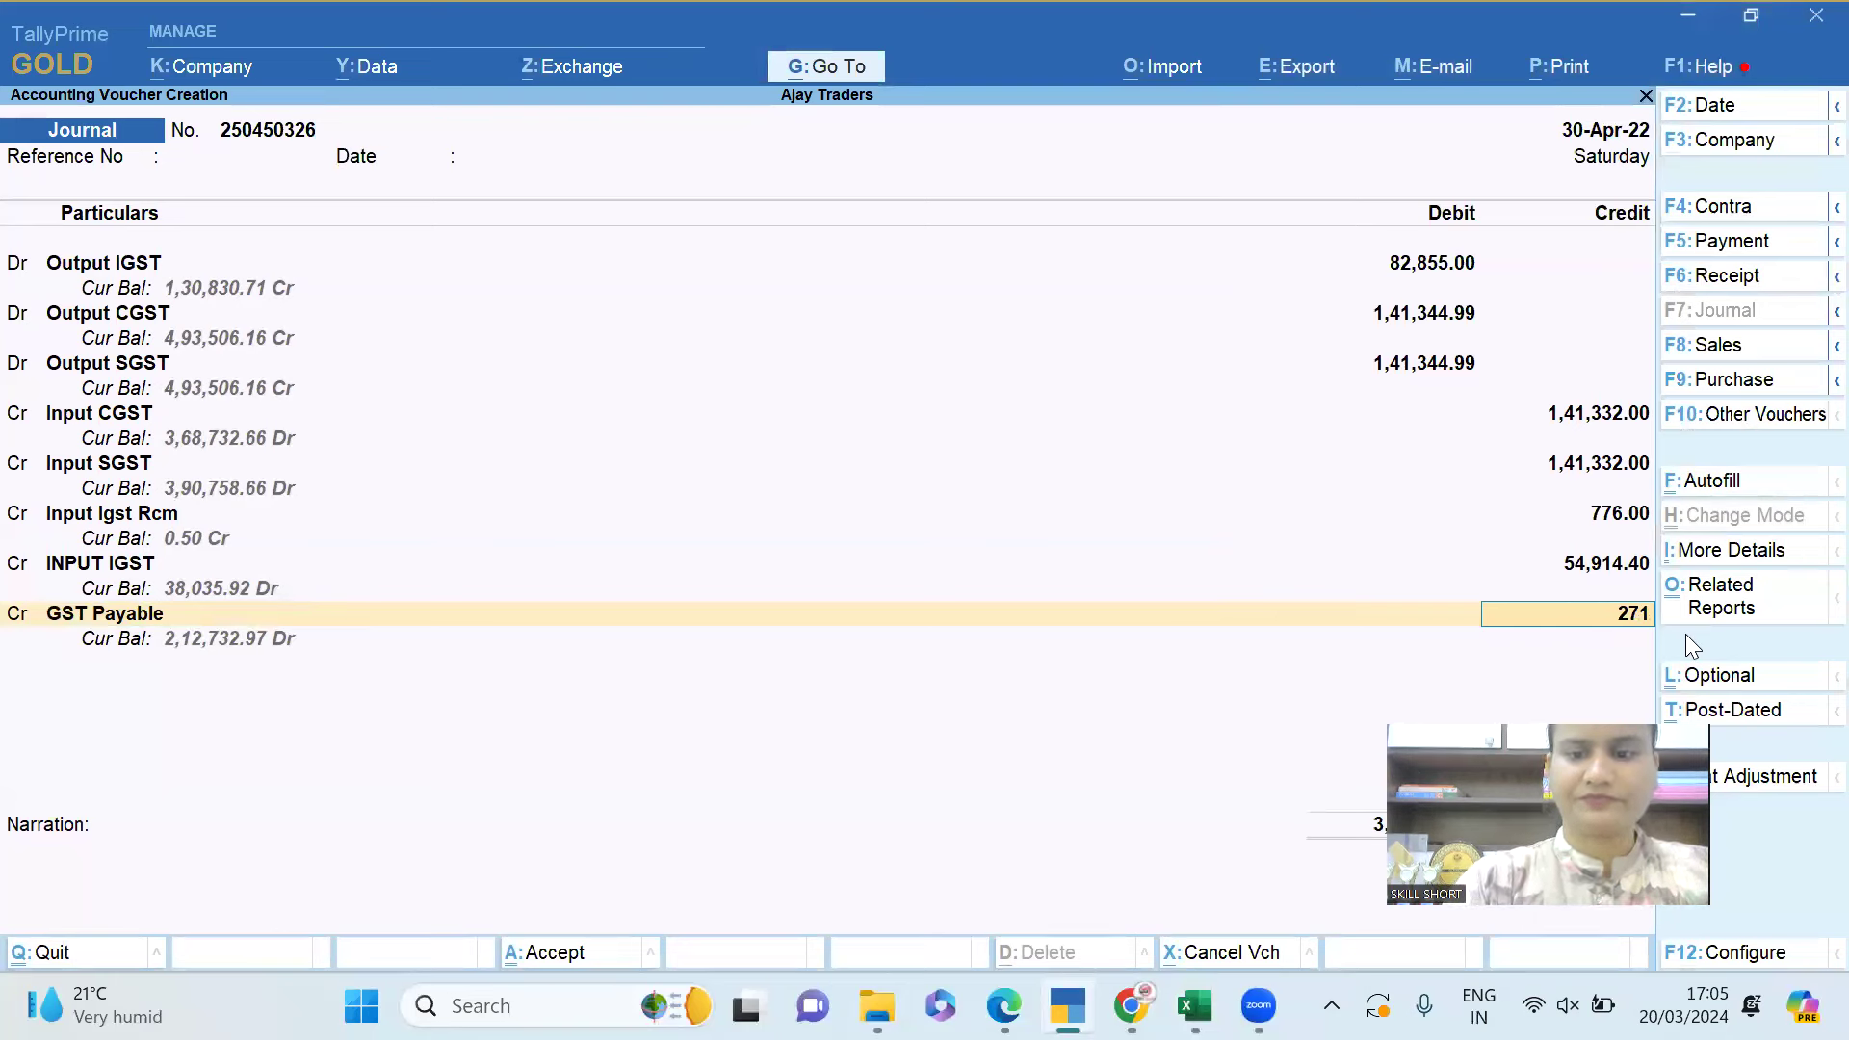
type("91")
key("Return")
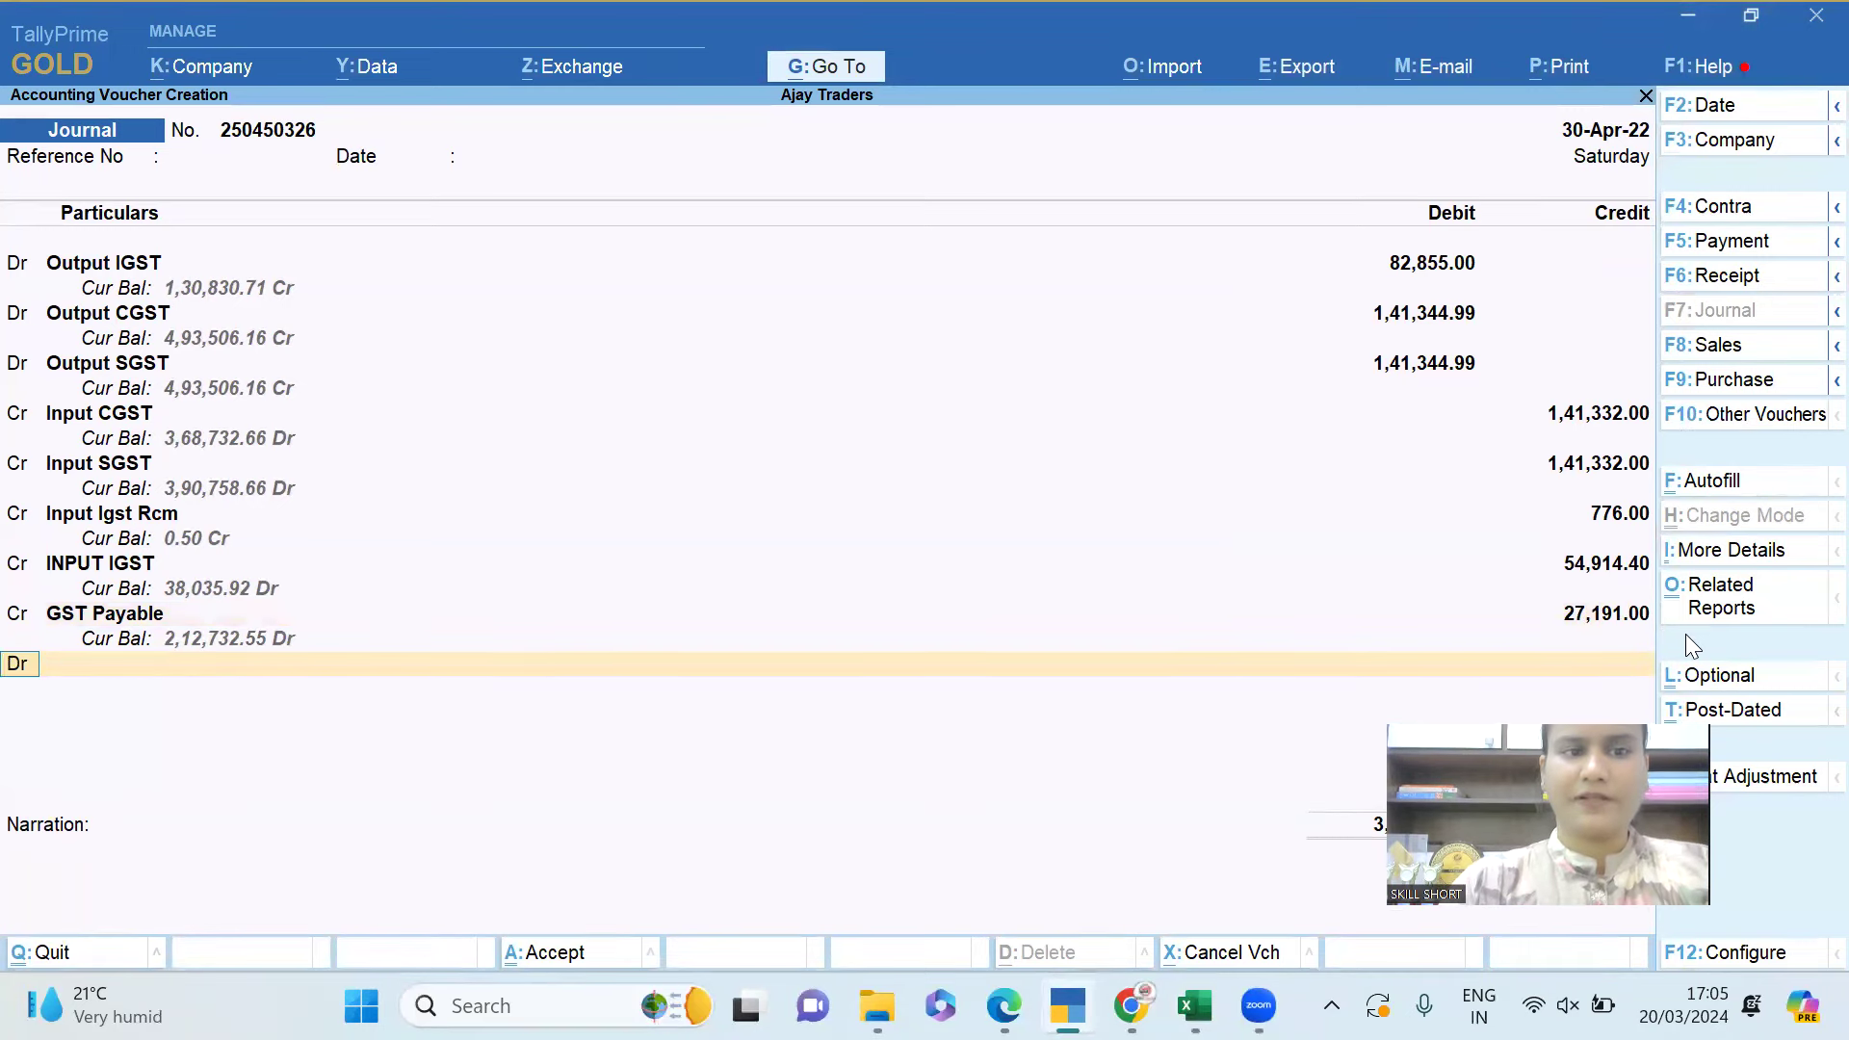
Debit the 0.42 difference to Round-Off and save the journal voucher.
type("Roun")
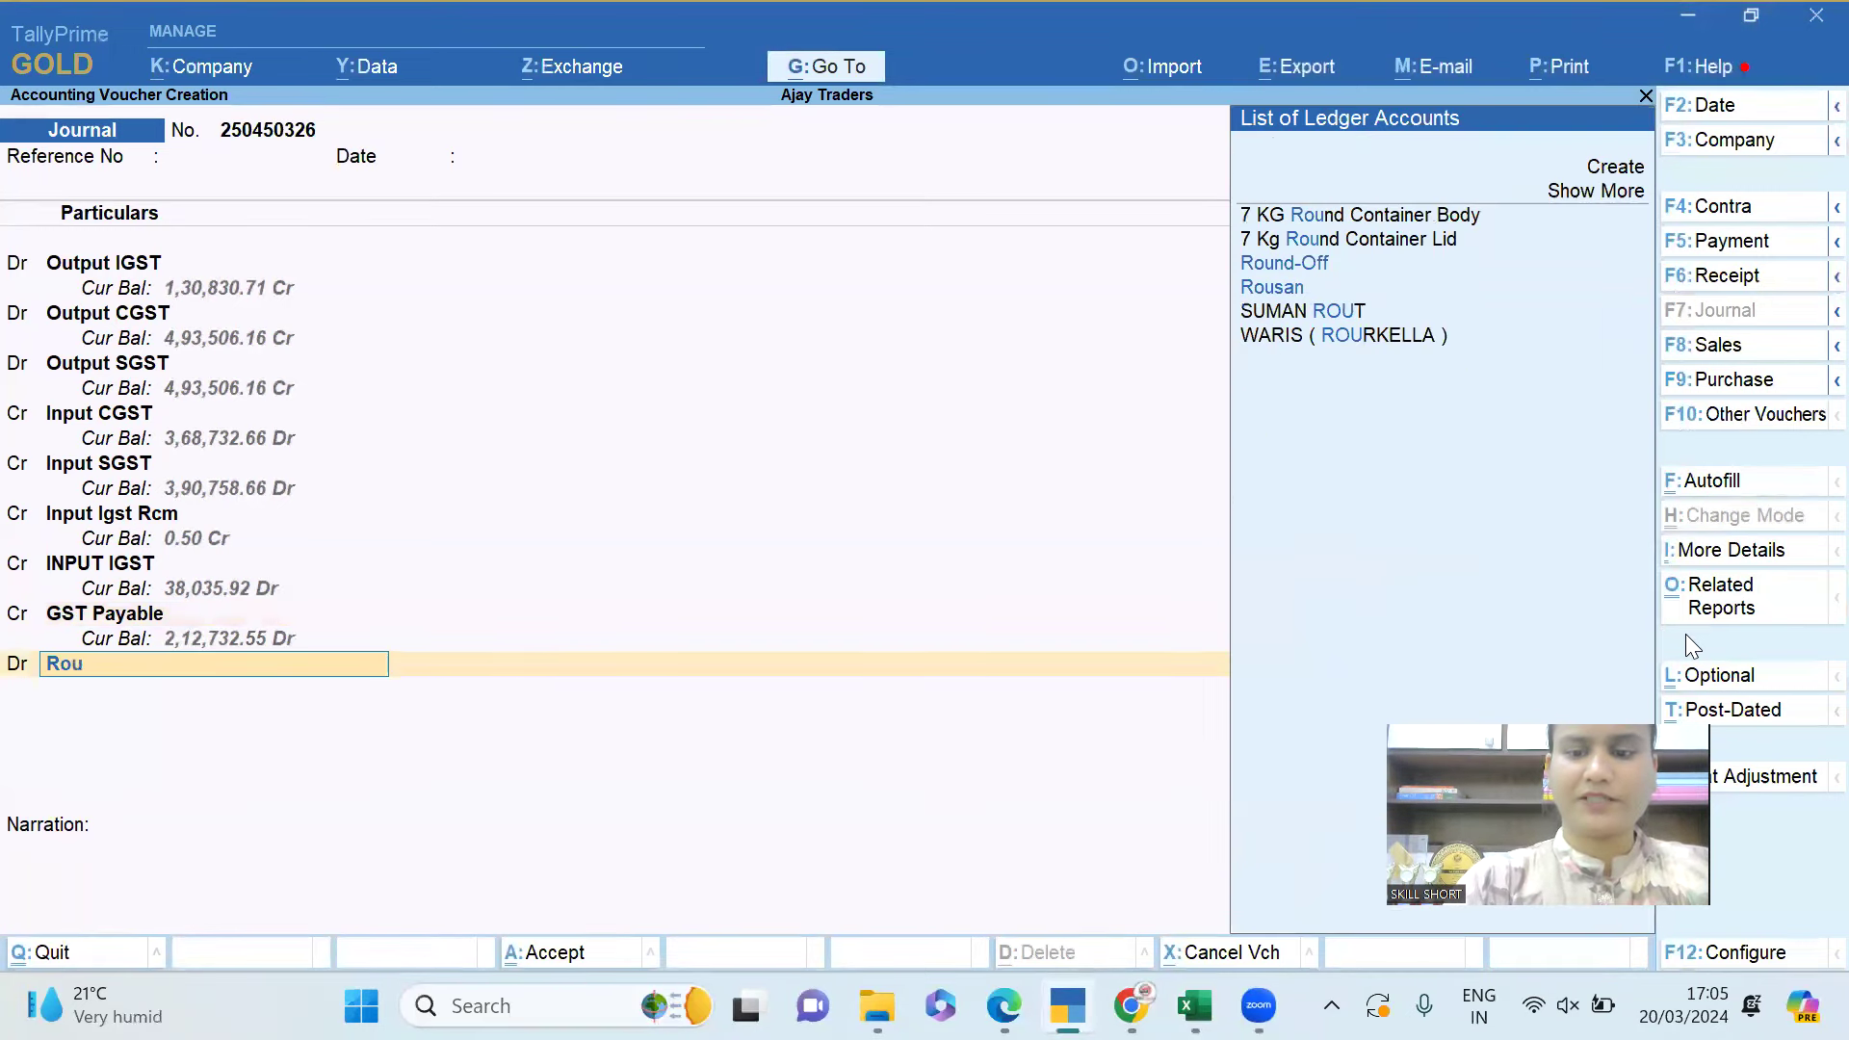
key("Return")
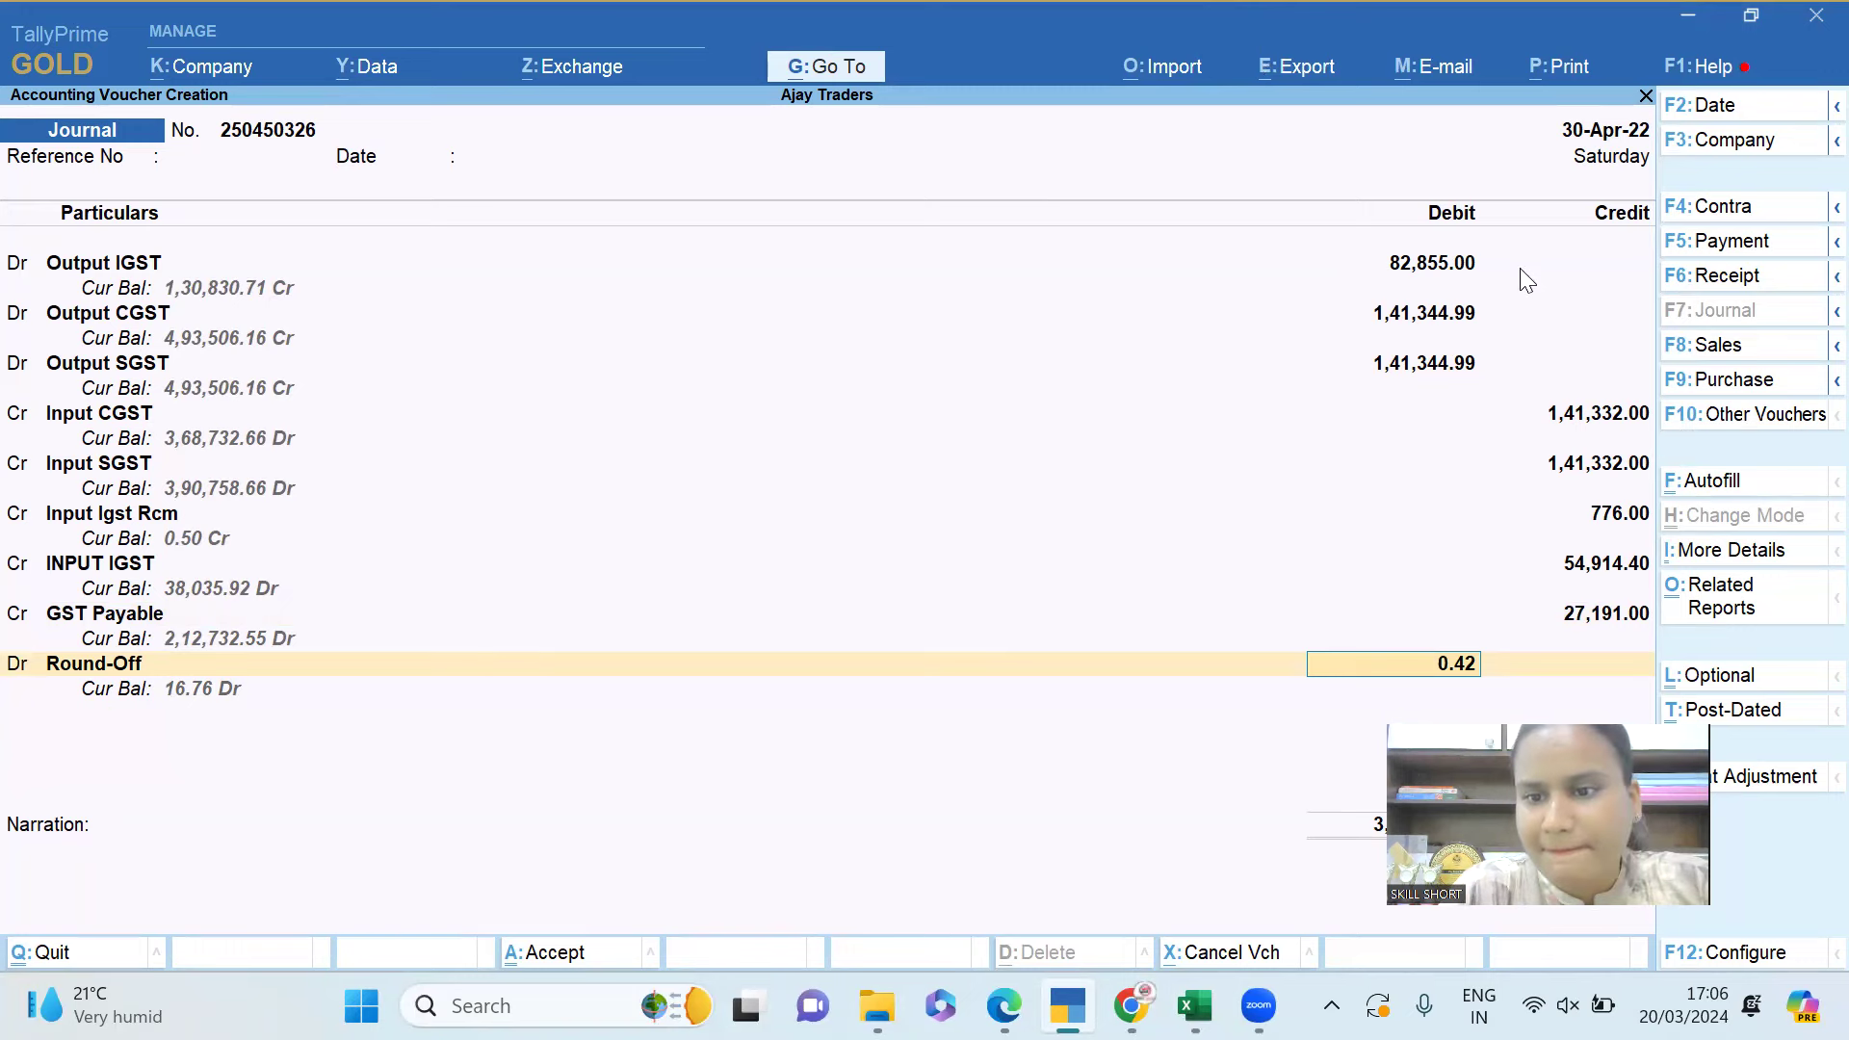
key("ctrl+a")
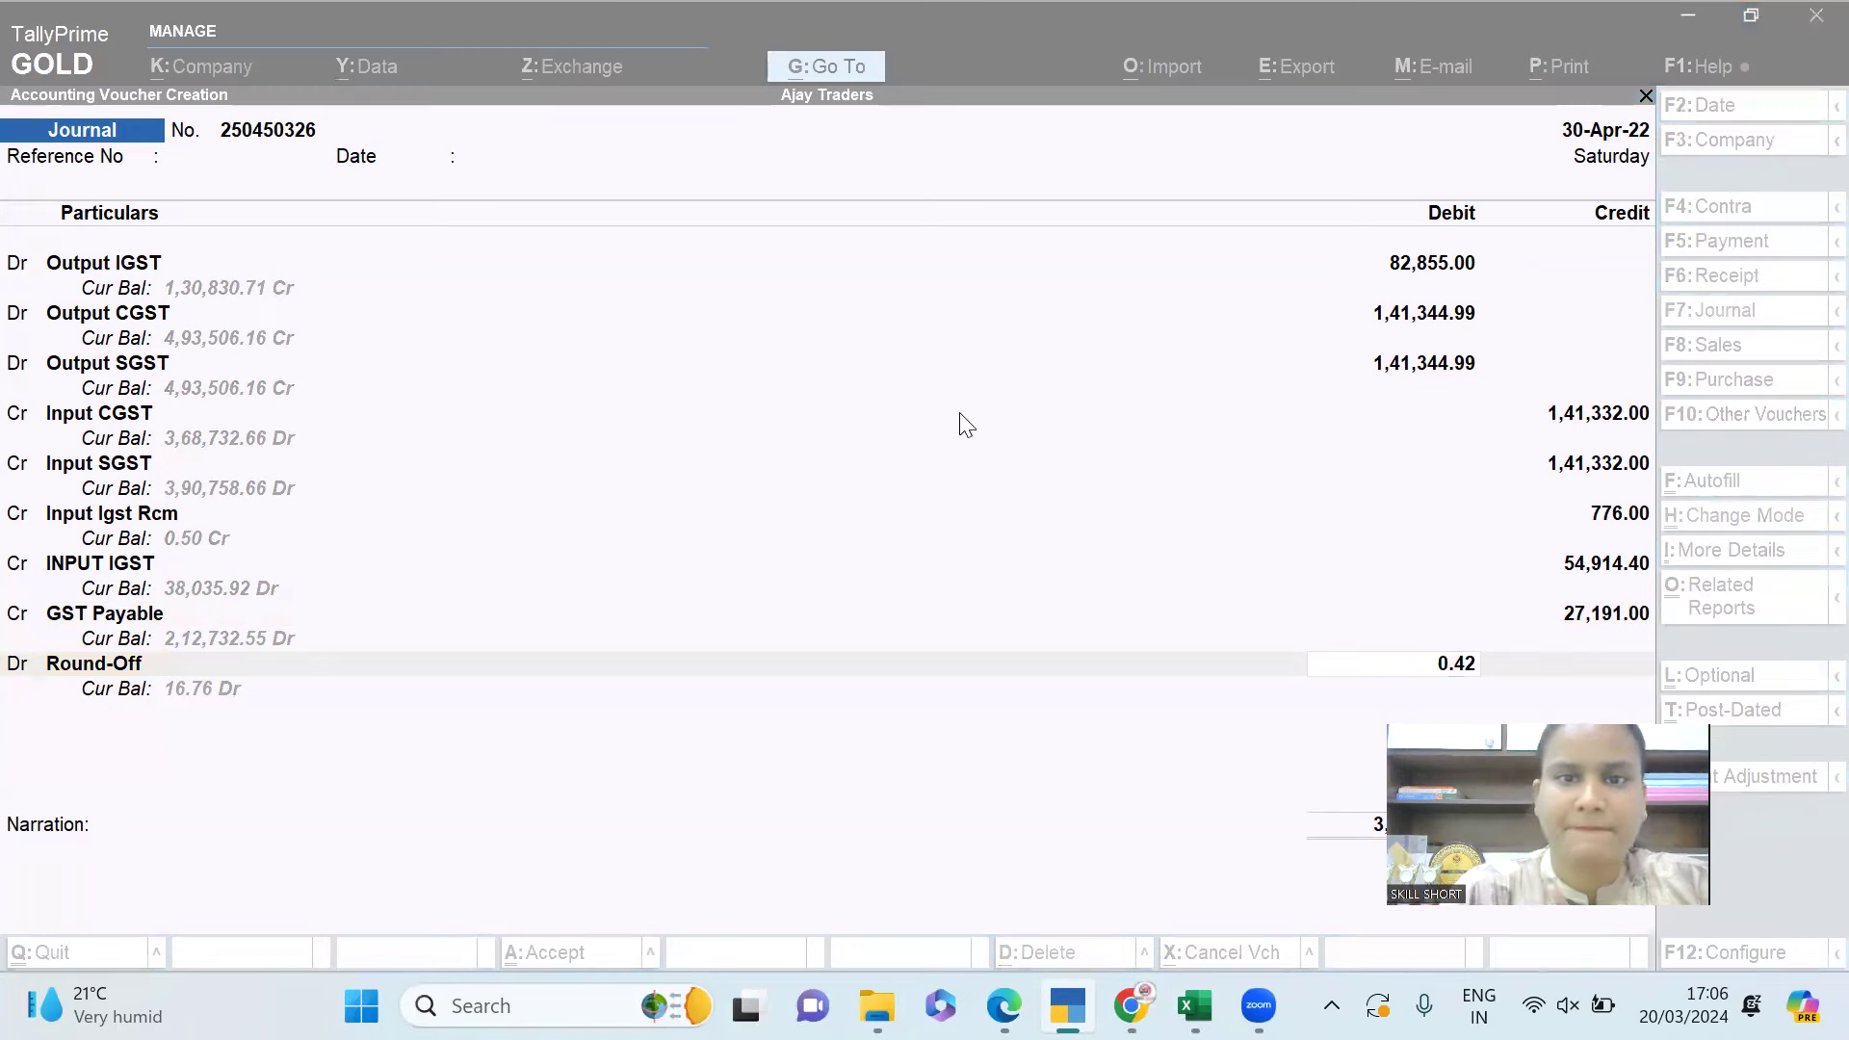